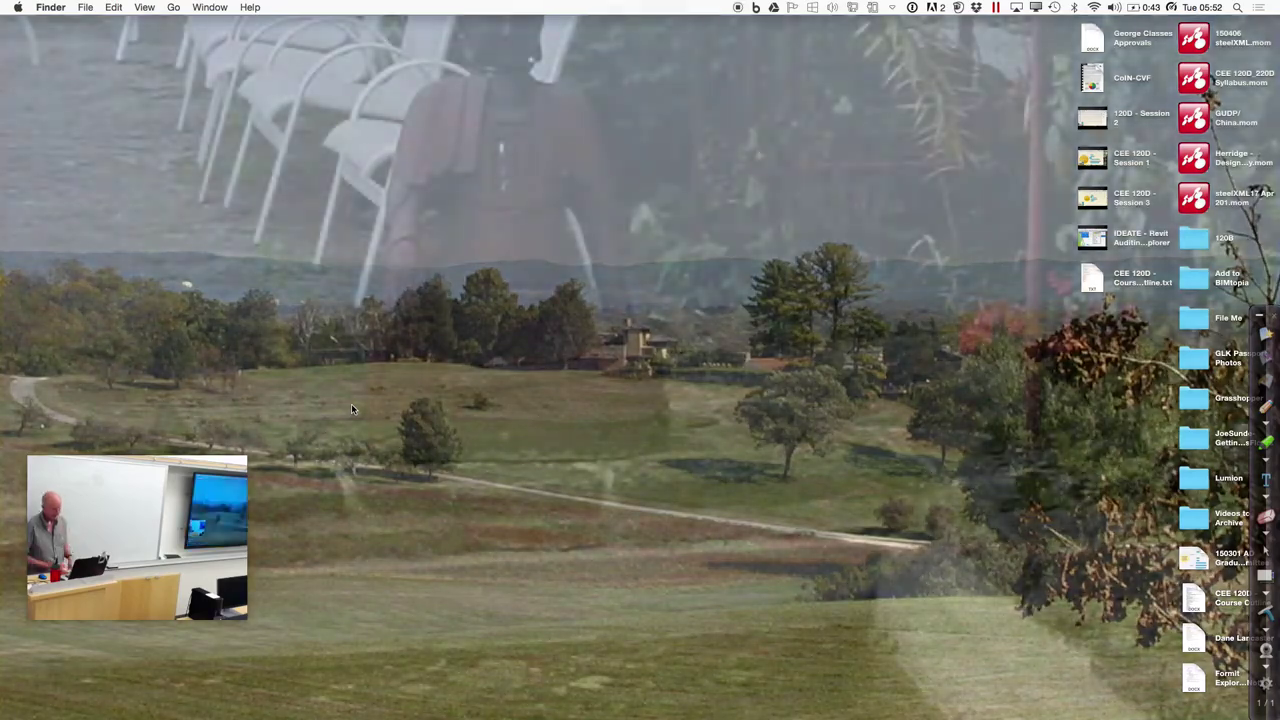
Switch to the Revit desktop space, then bring up the course mind map in Mindomo
key(ctrl+Right)
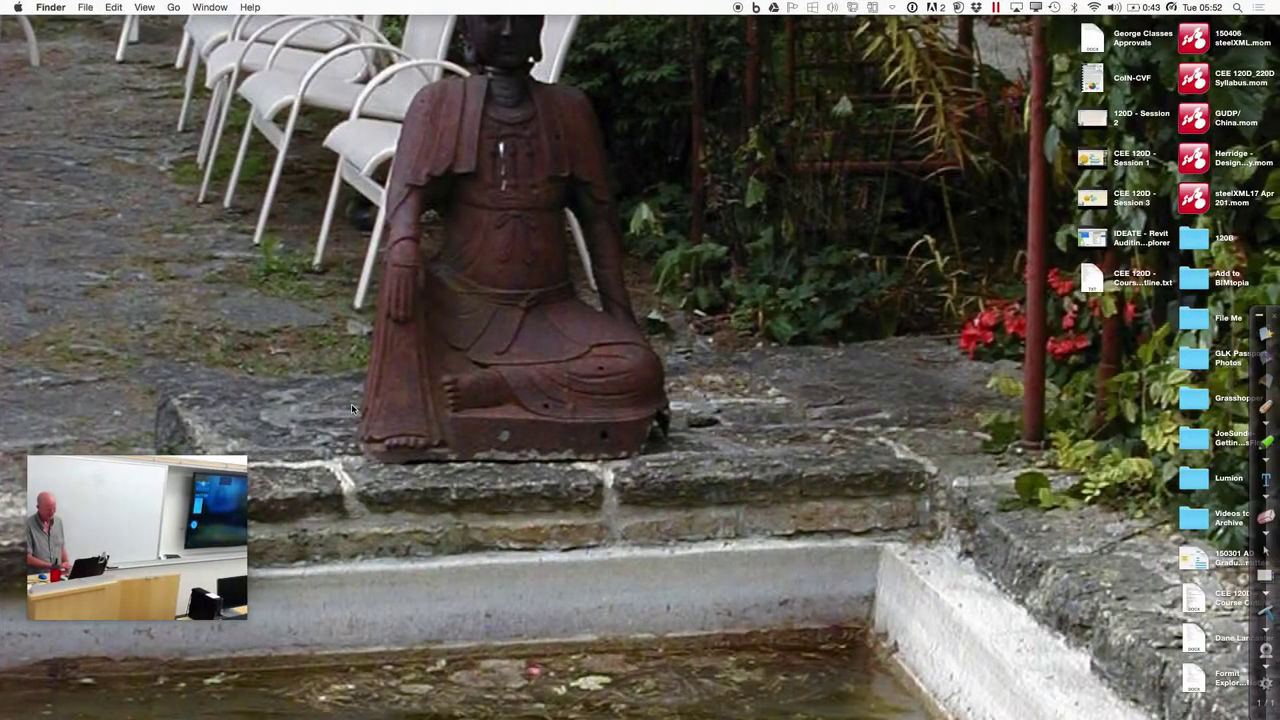
key(ctrl+Right)
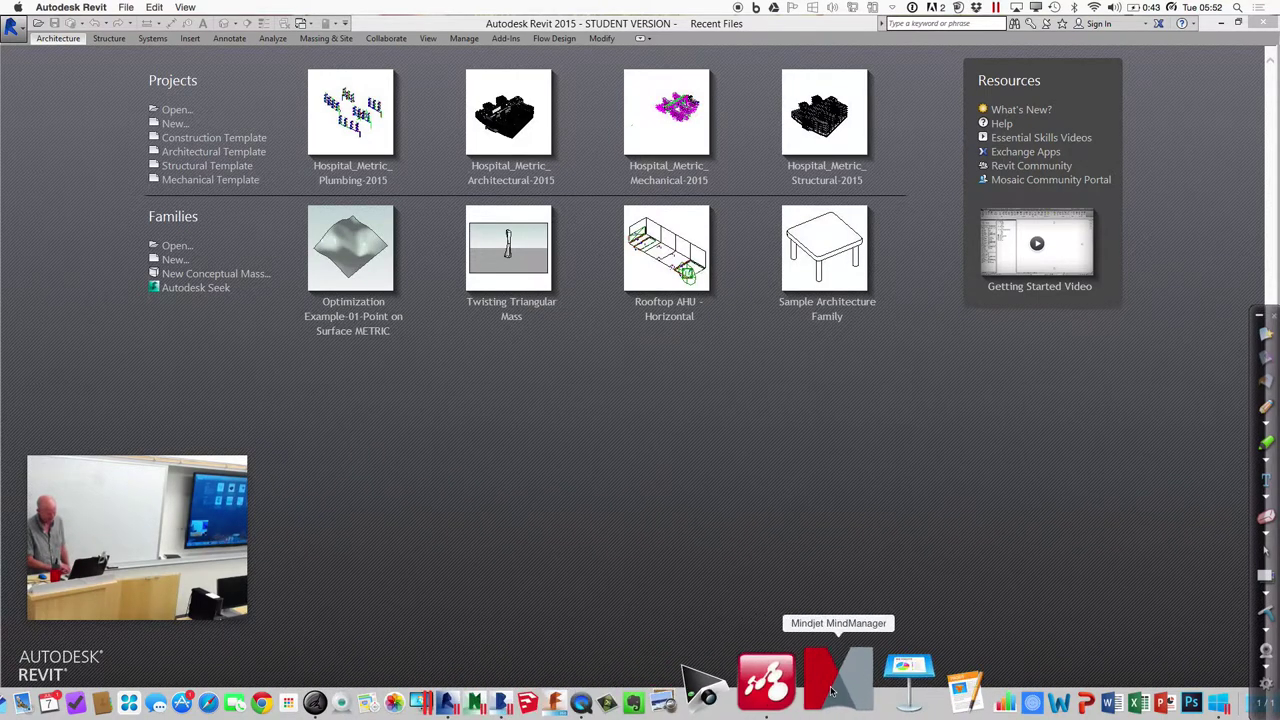
click(795, 690)
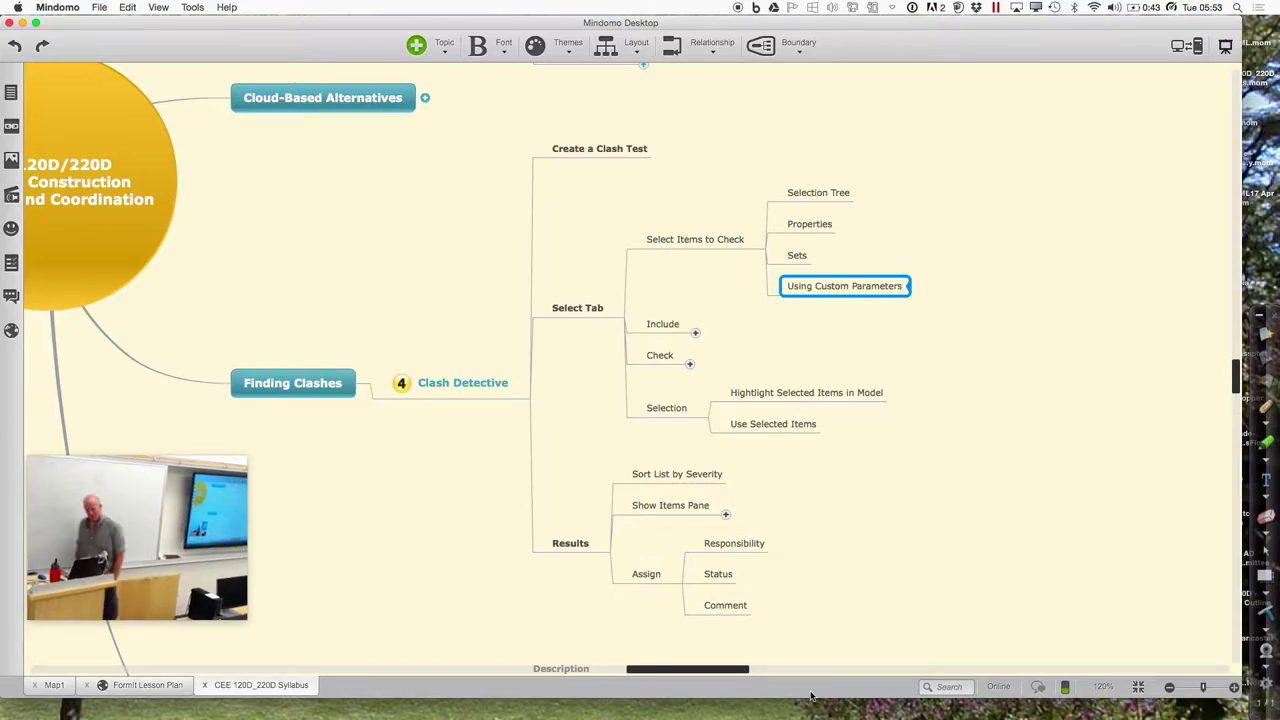
Move from the Mindomo mind map over to the Finder desktop space
key(ctrl+Right)
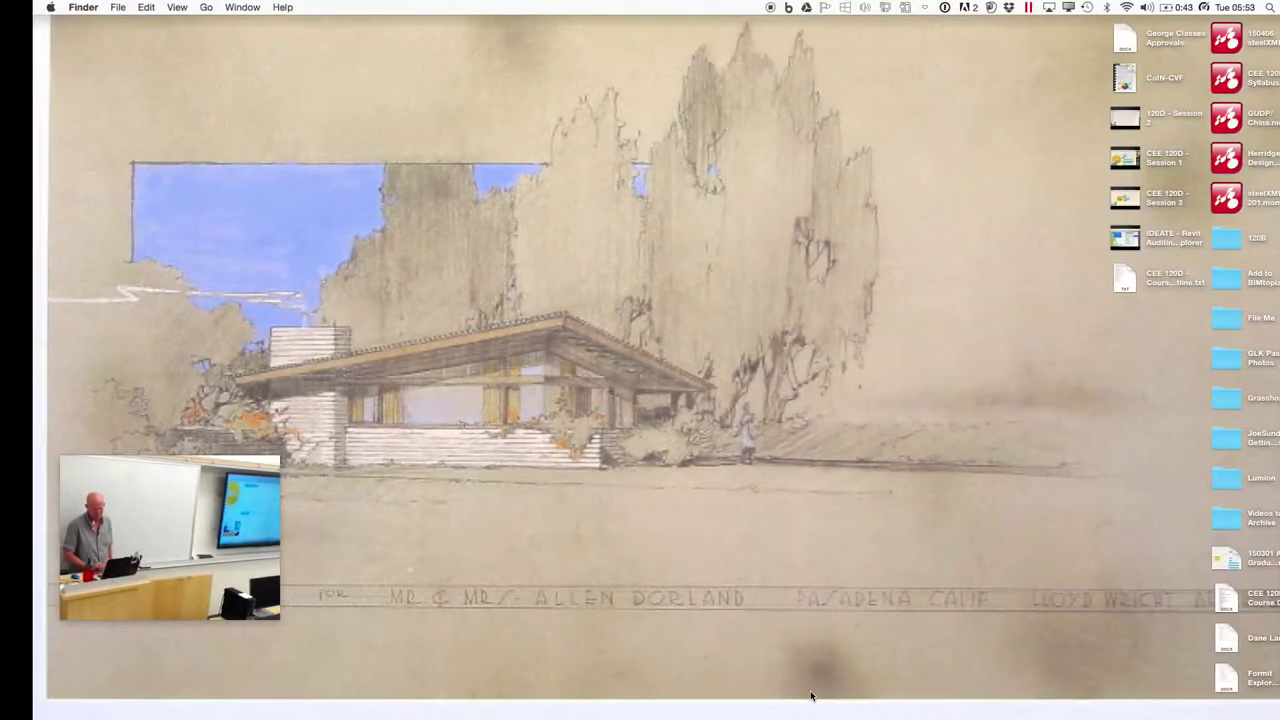
Switch back to Revit's Recent Files screen listing the Hospital_Metric 2015 projects
key(ctrl+Left)
key(ctrl+Left)
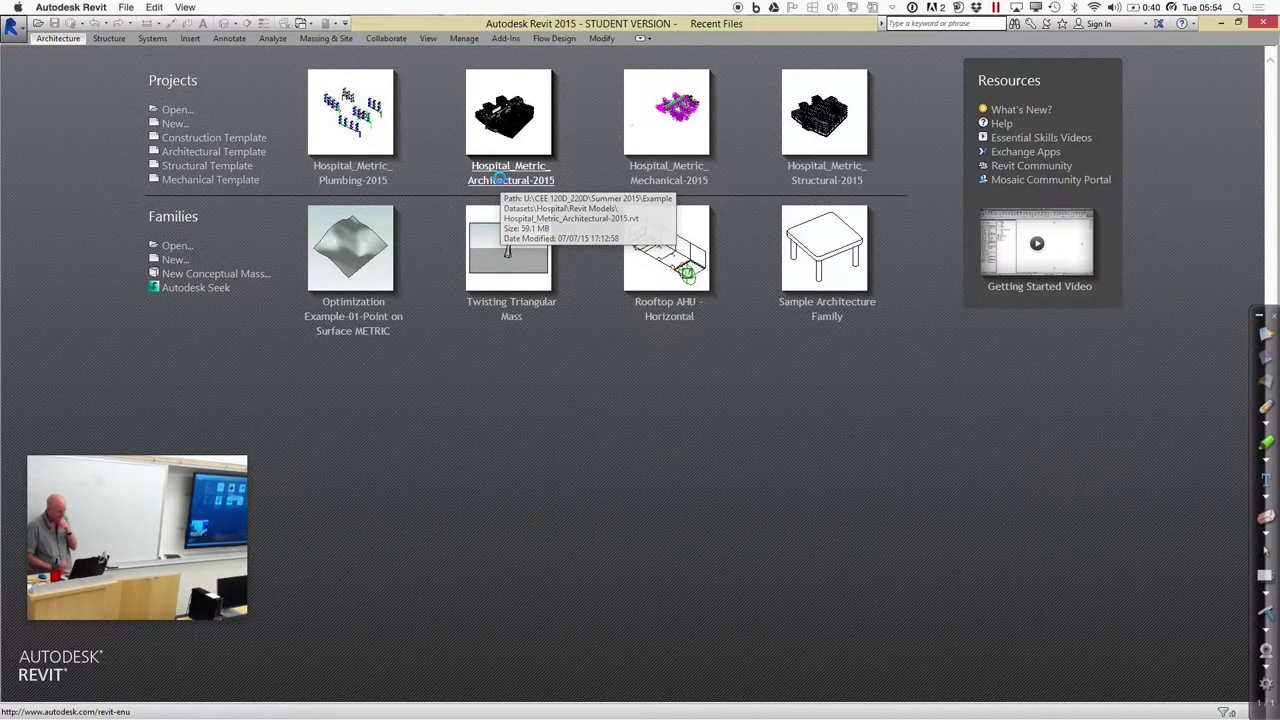
Open Hospital_Metric_Architectural-2015, ignoring its missing reference, and zoom in on the central wings
click(500, 180)
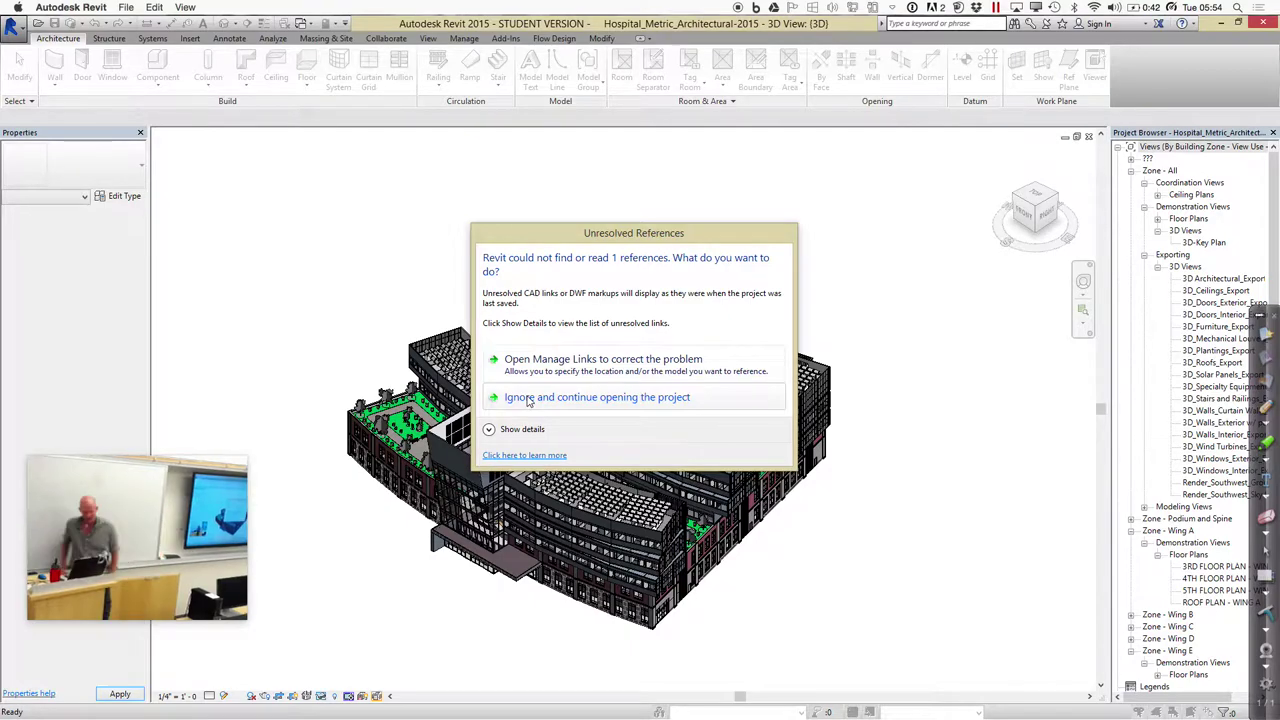
click(528, 398)
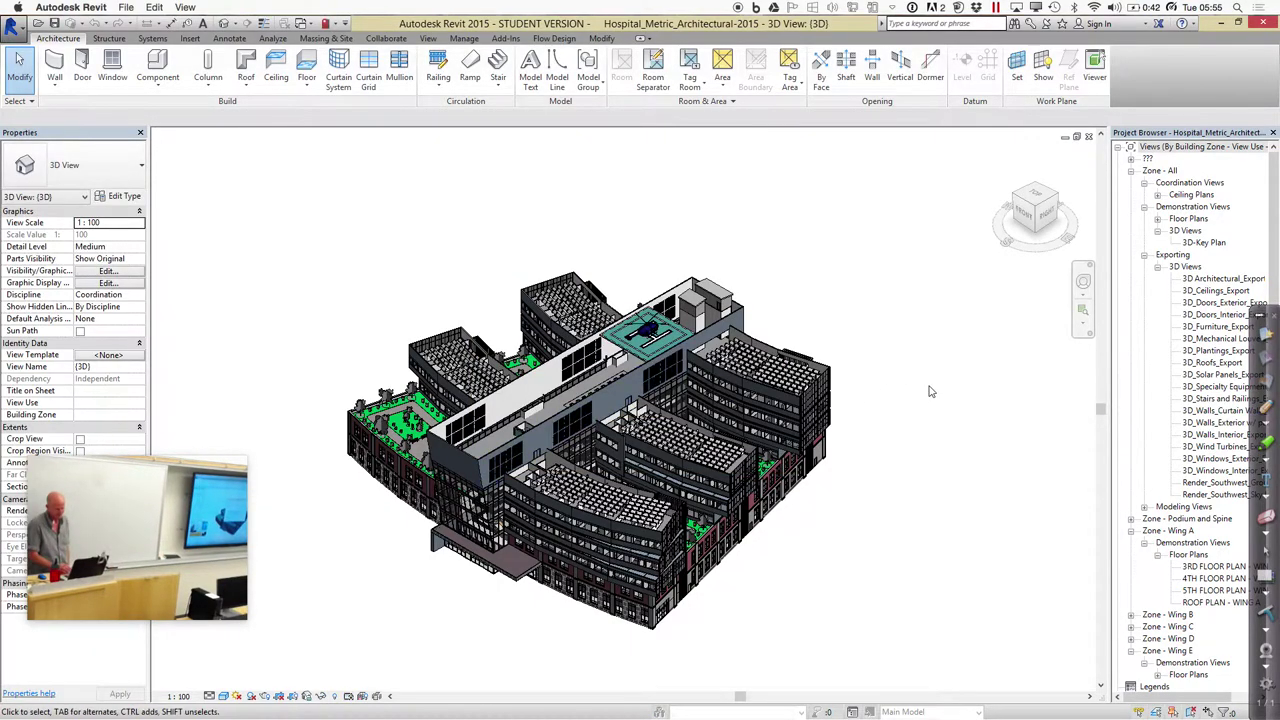
click(1083, 310)
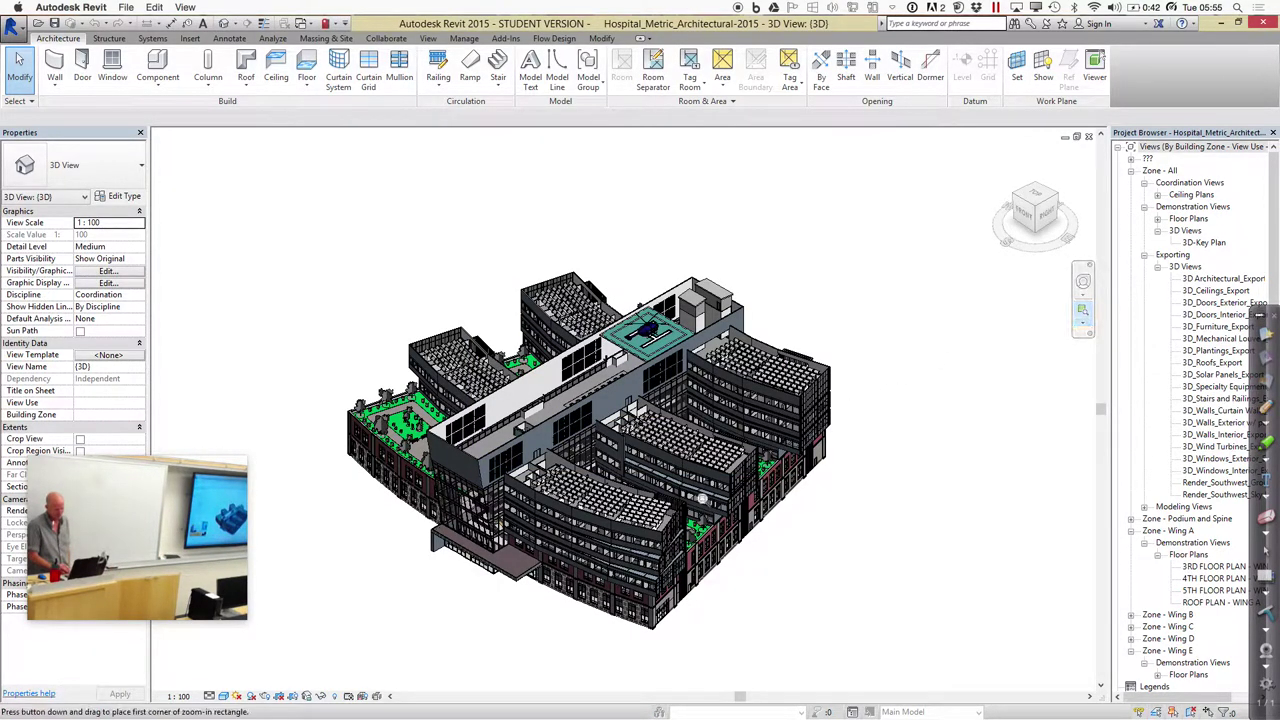
drag(581, 482, 800, 646)
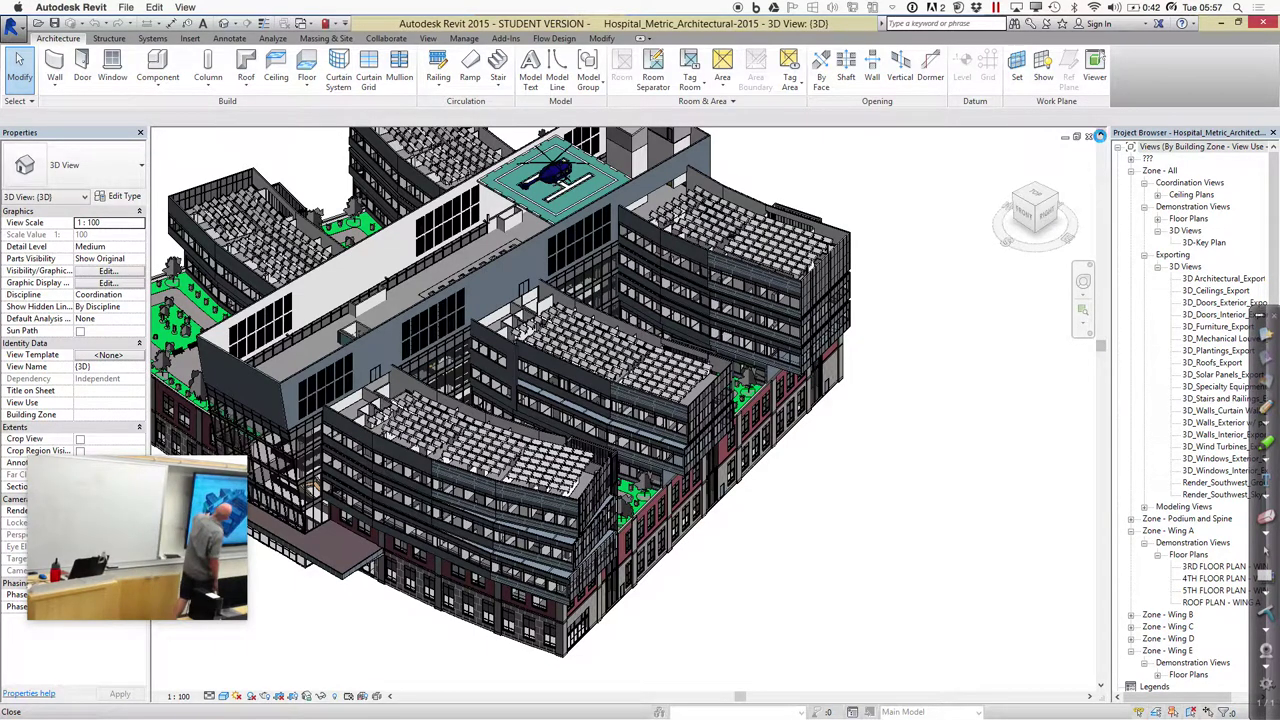
Change the 3D view's visual style from the view control bar
click(1100, 135)
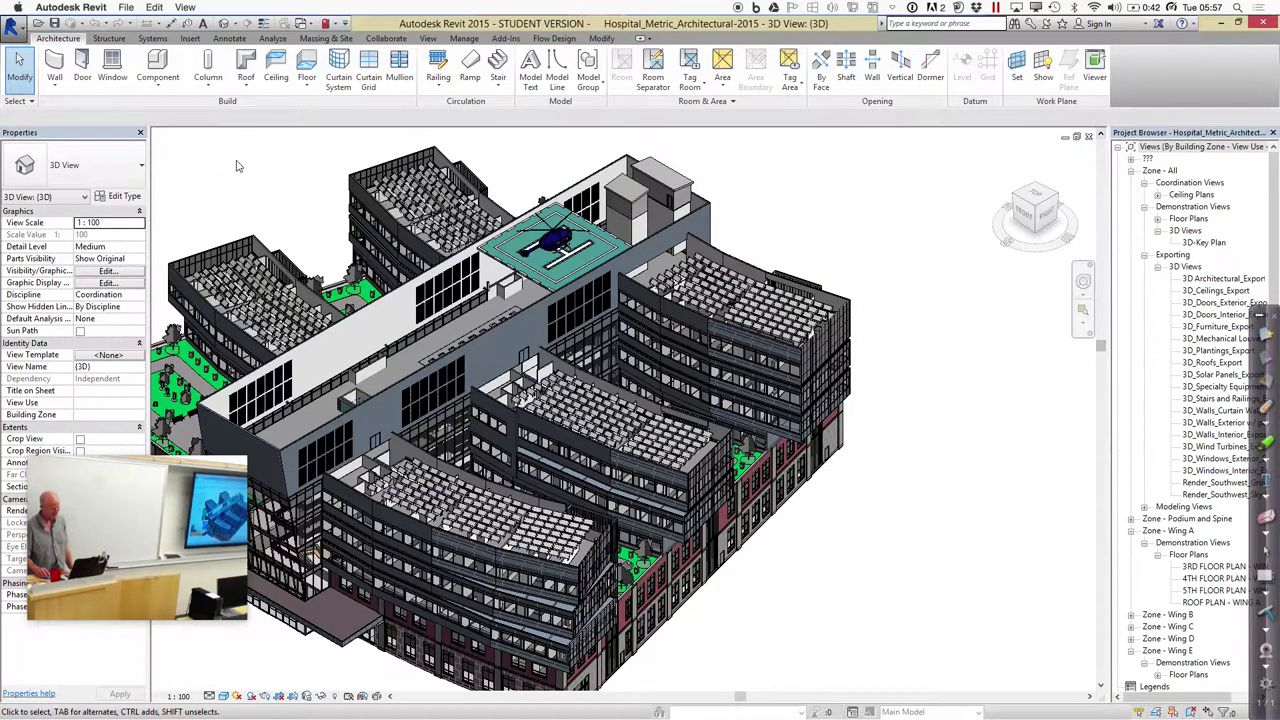
Open Hospital_Metric_Structural-2015 from CEE 120D_220D > Summer 2015 > Example Datasets > Hospital > Revit Models
click(38, 22)
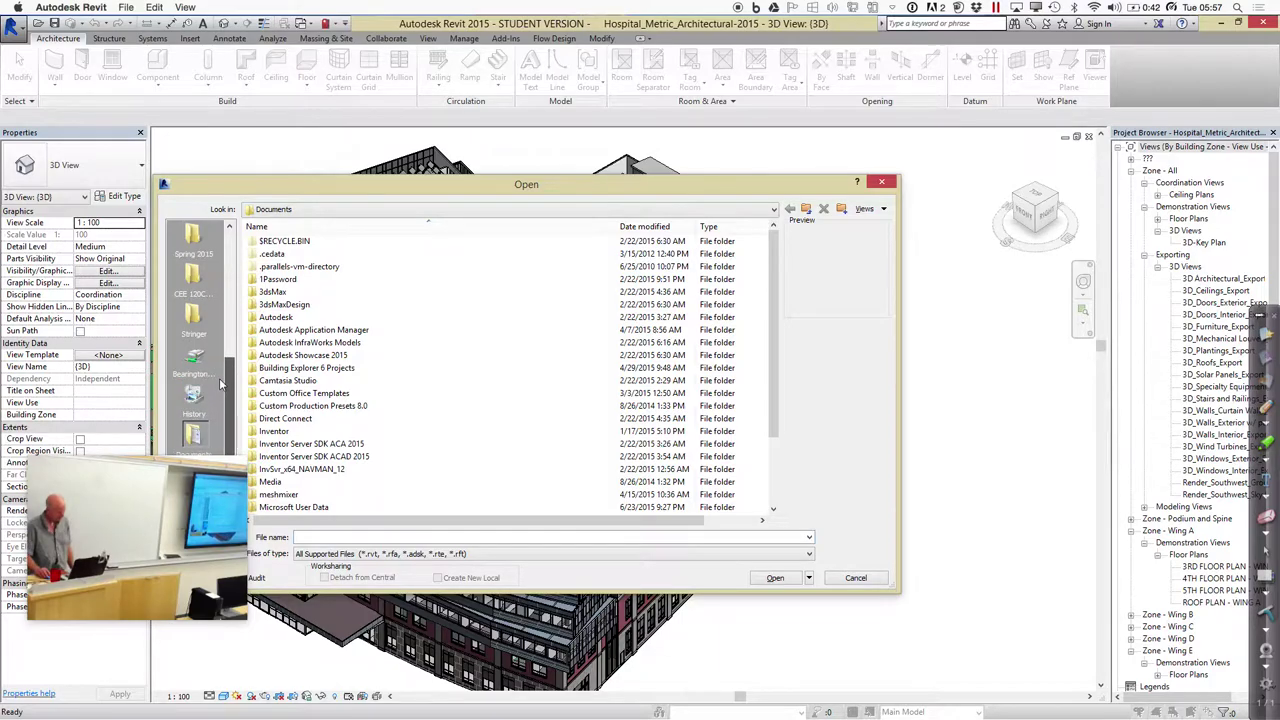
scroll(227, 360, up, 5)
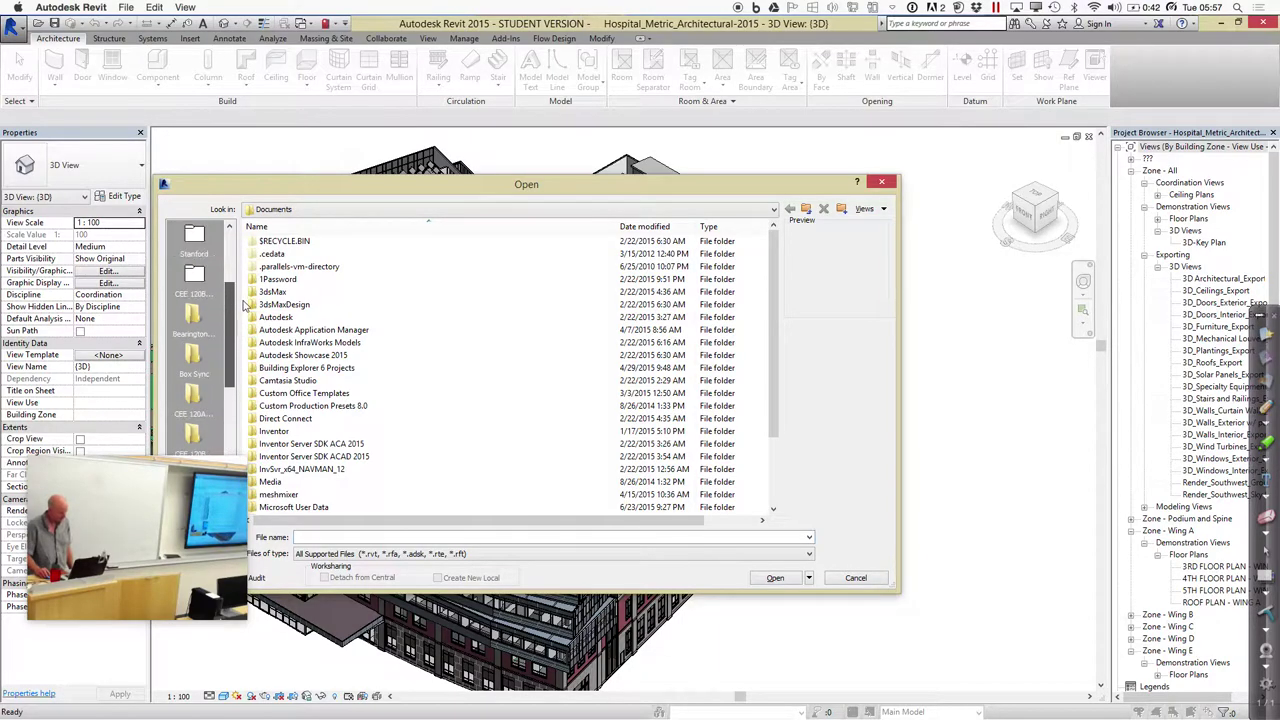
click(200, 285)
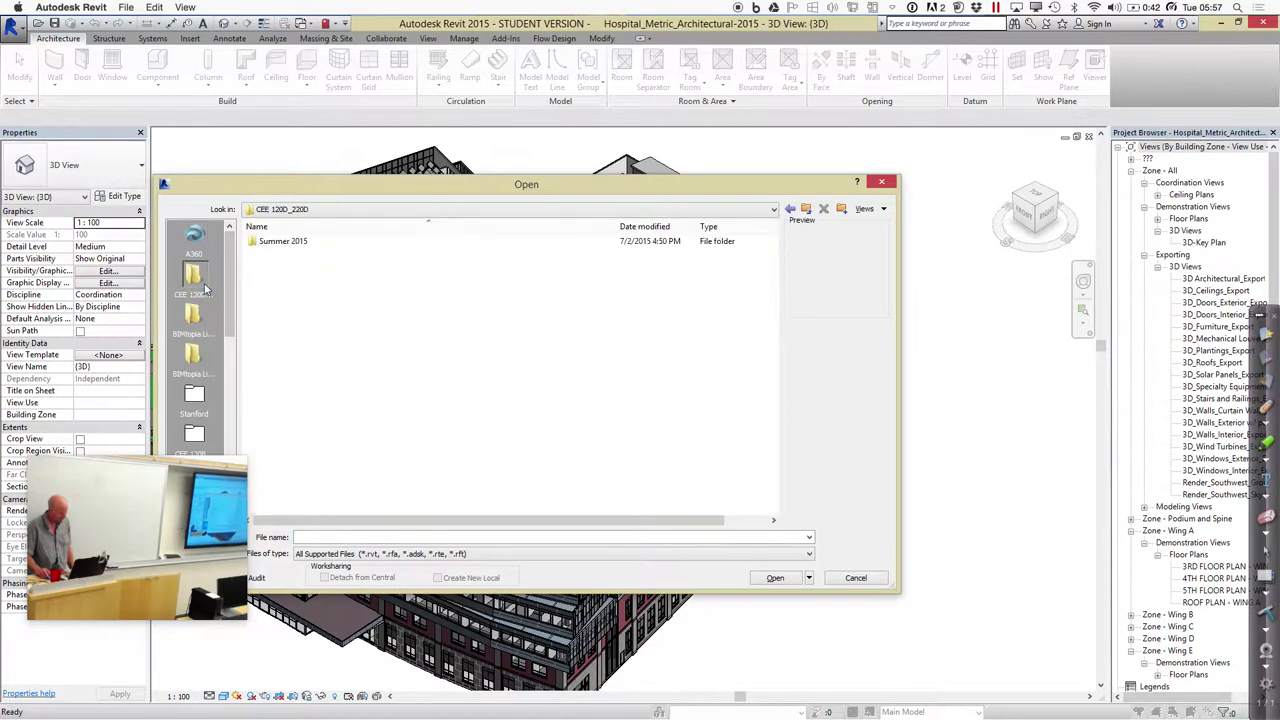
double_click(285, 242)
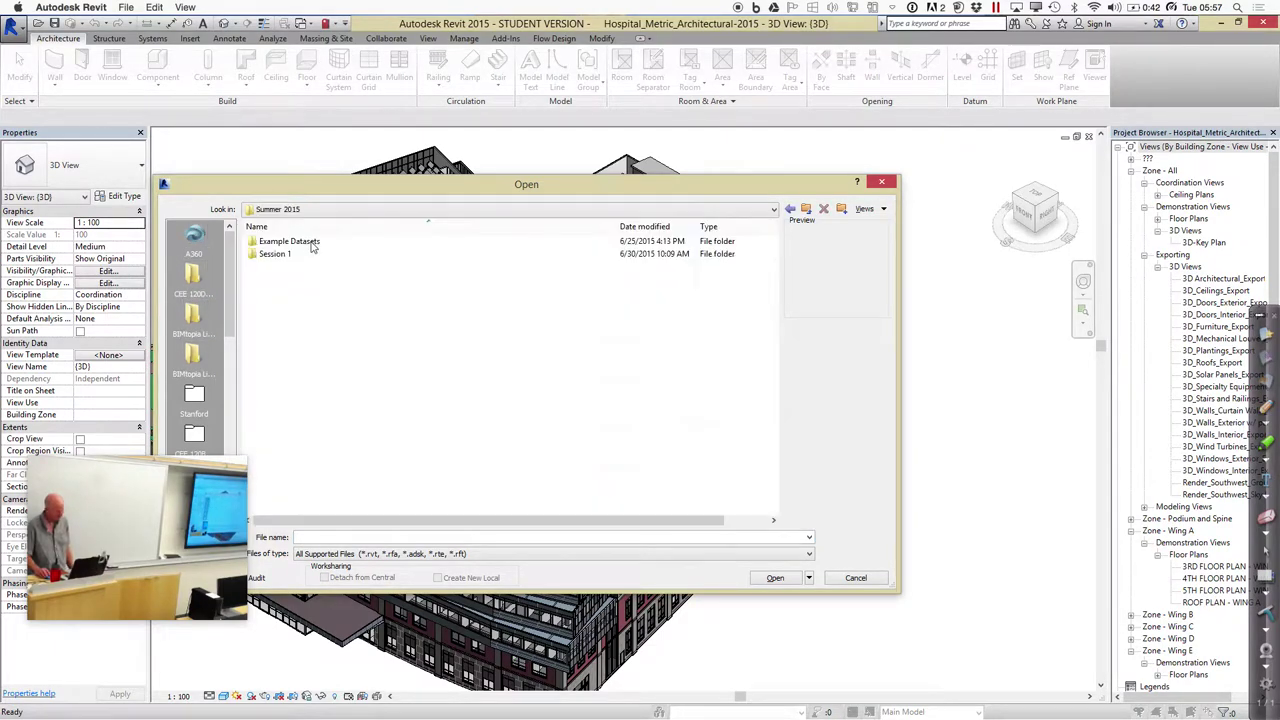
double_click(285, 241)
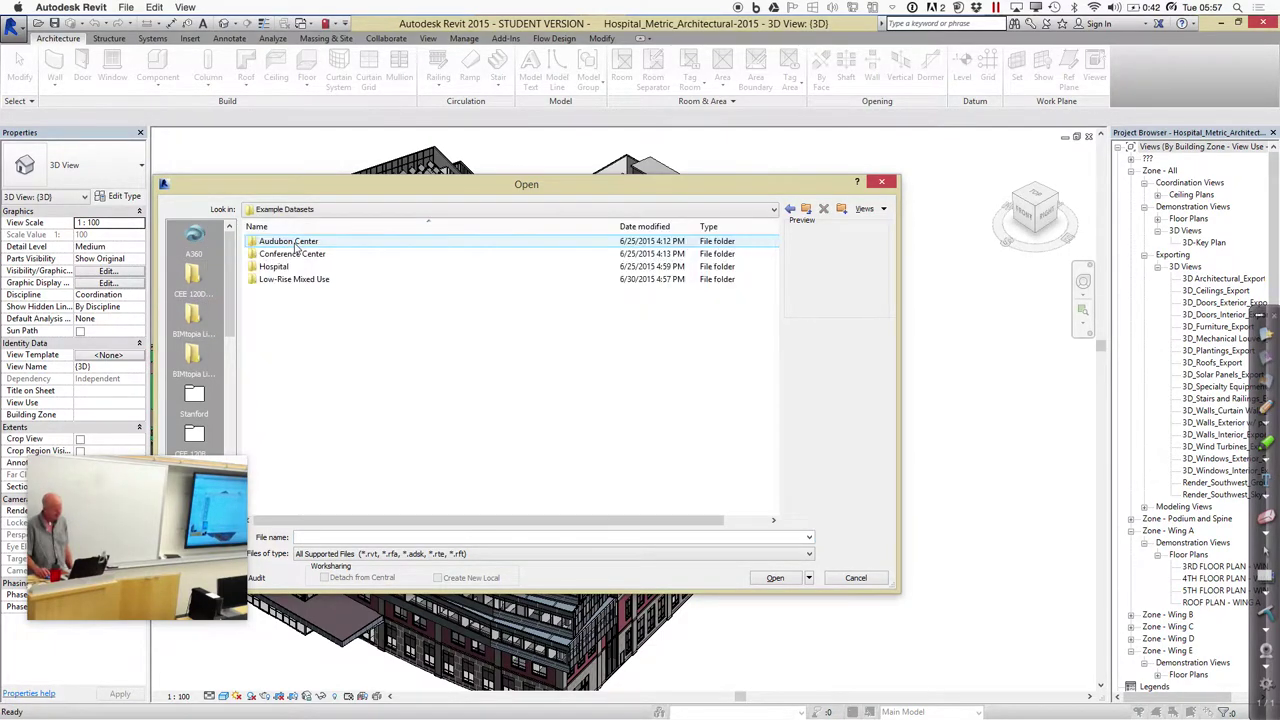
click(291, 267)
double_click(291, 267)
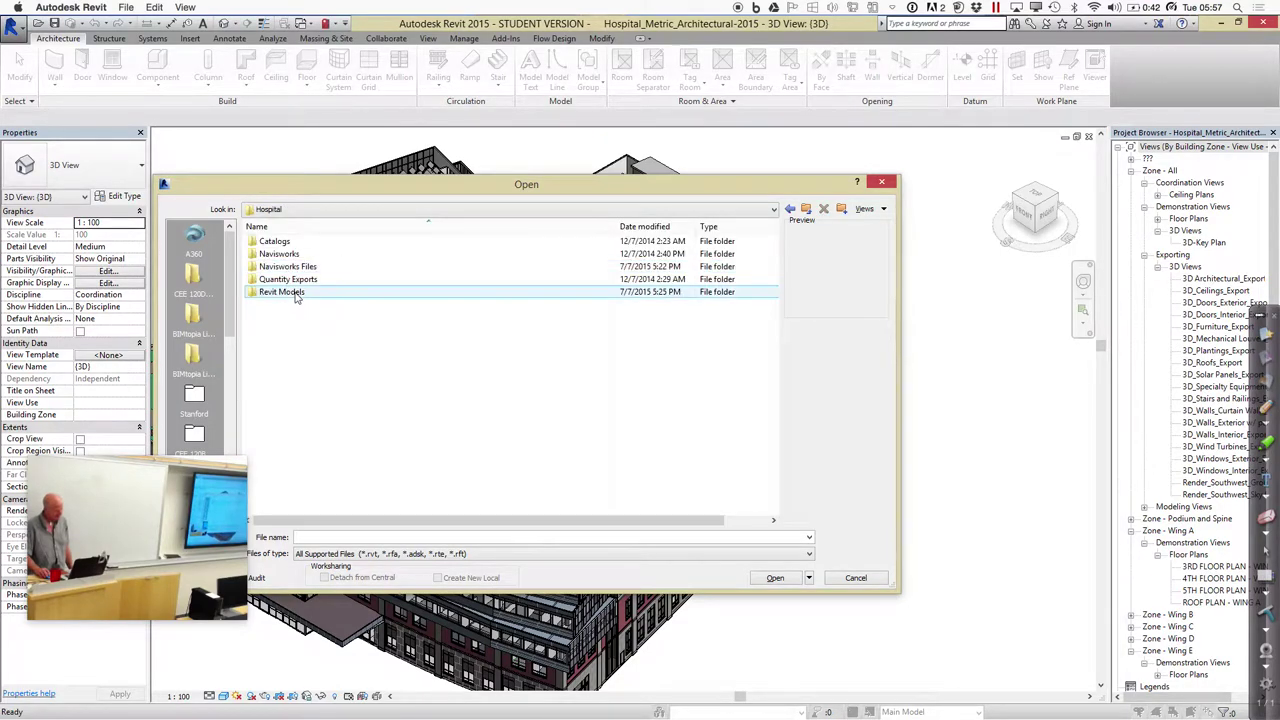
double_click(295, 294)
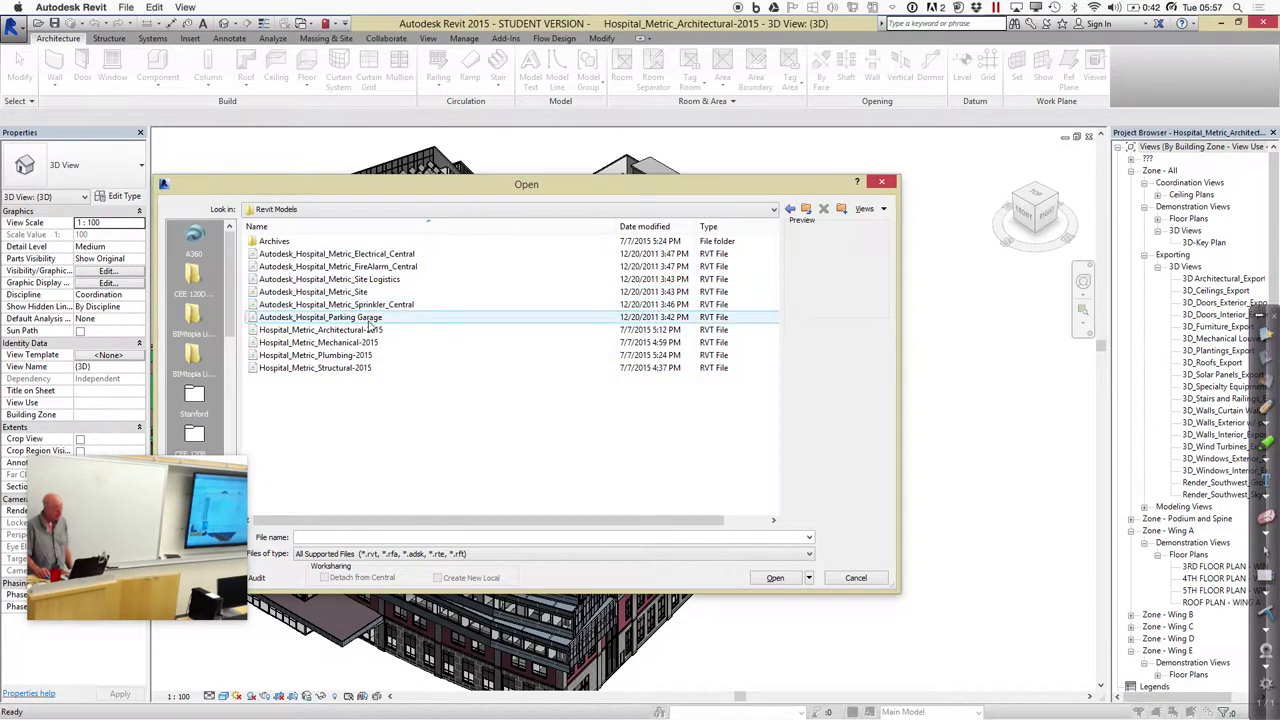
double_click(365, 369)
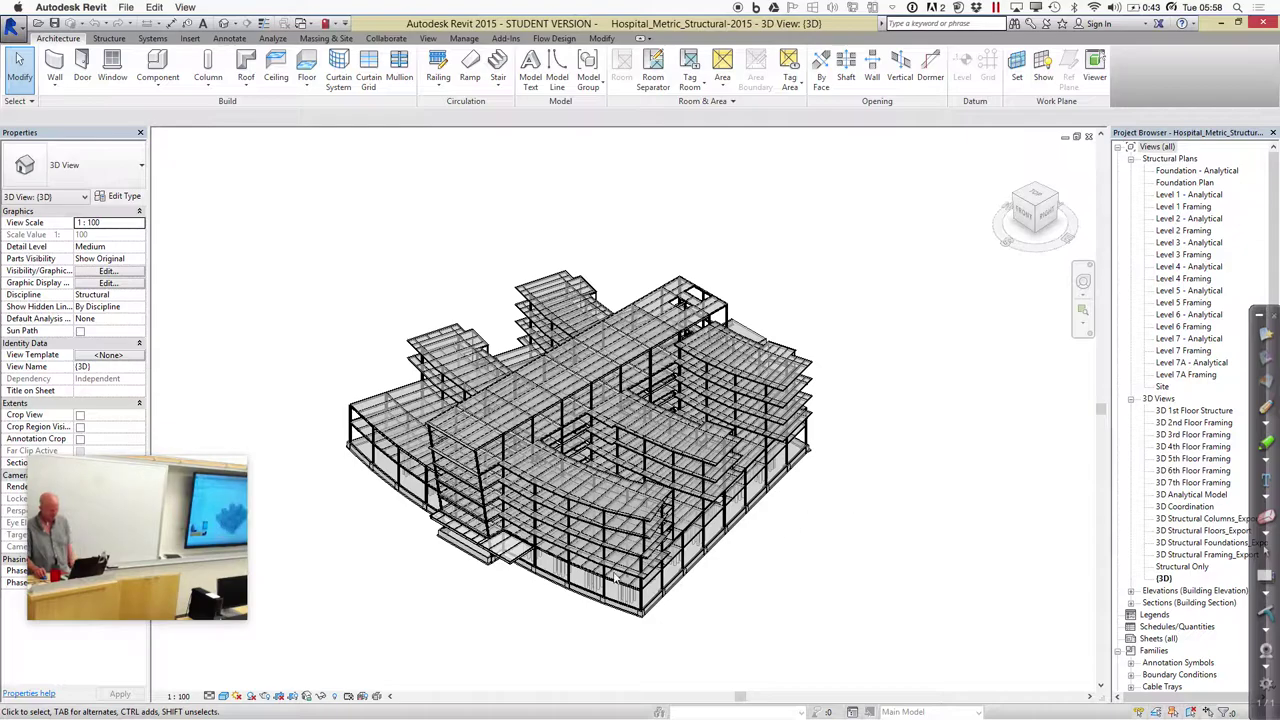
scroll(549, 594, up, 3)
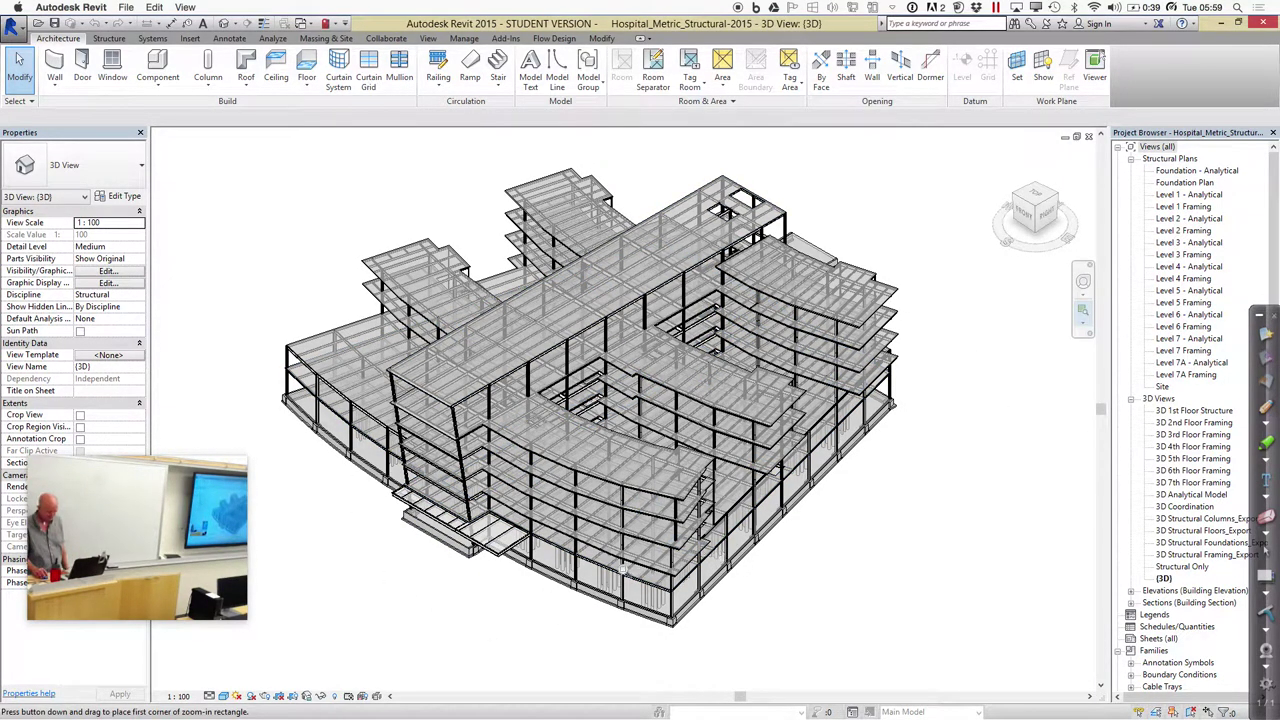
drag(617, 575, 746, 657)
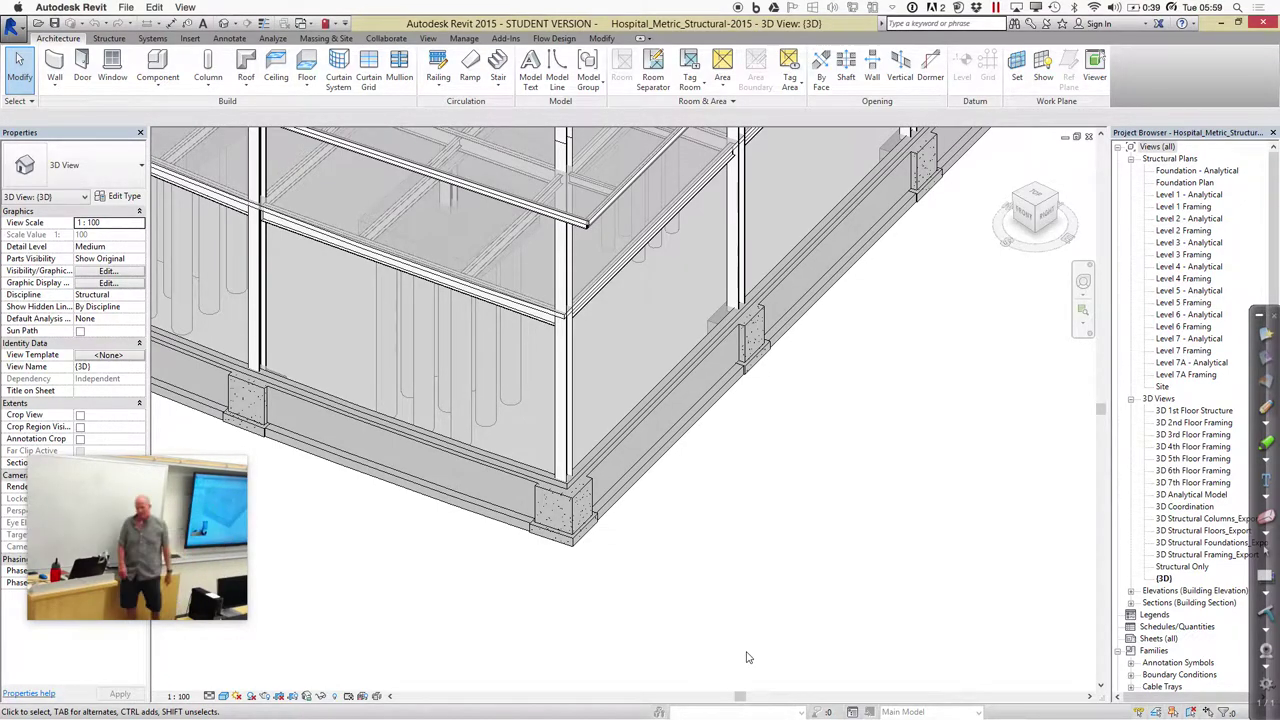
Reorient the ViewCube to show the whole structural model from underneath
click(1037, 243)
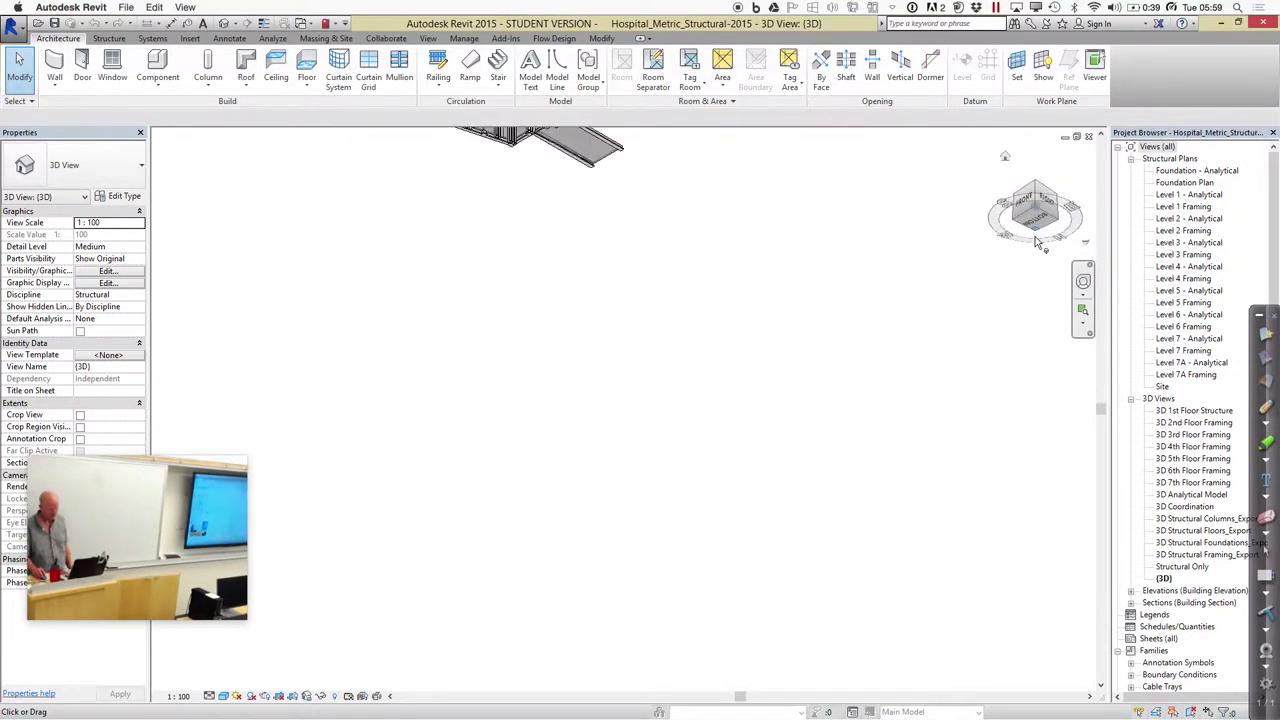
click(1083, 310)
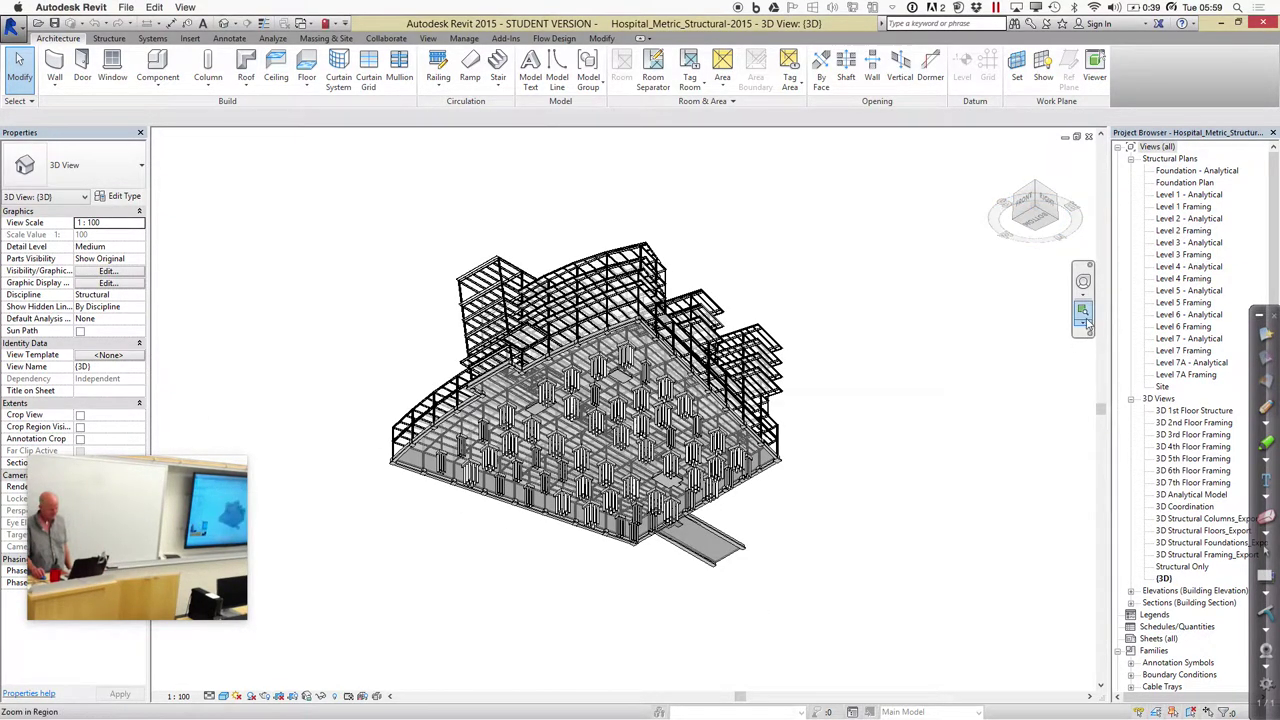
Zoom into the foundations at the model's centre, then return to the full model from a top corner
drag(614, 312, 694, 394)
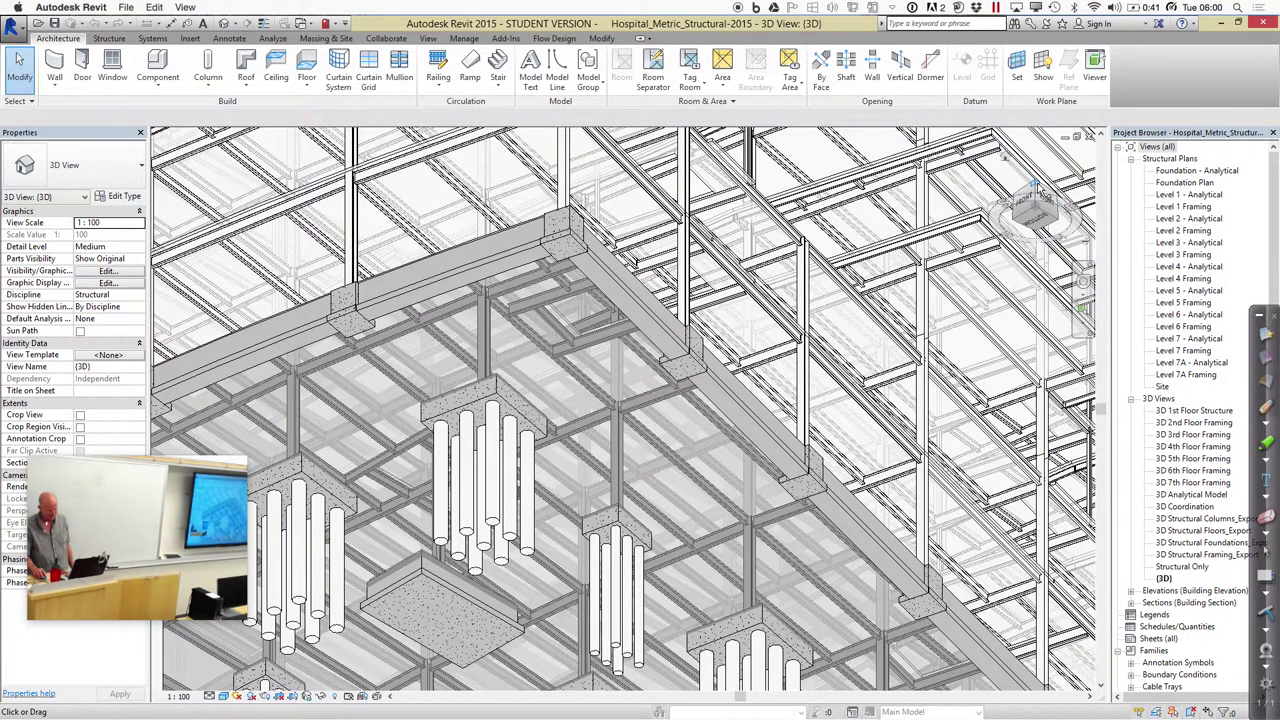
click(1040, 189)
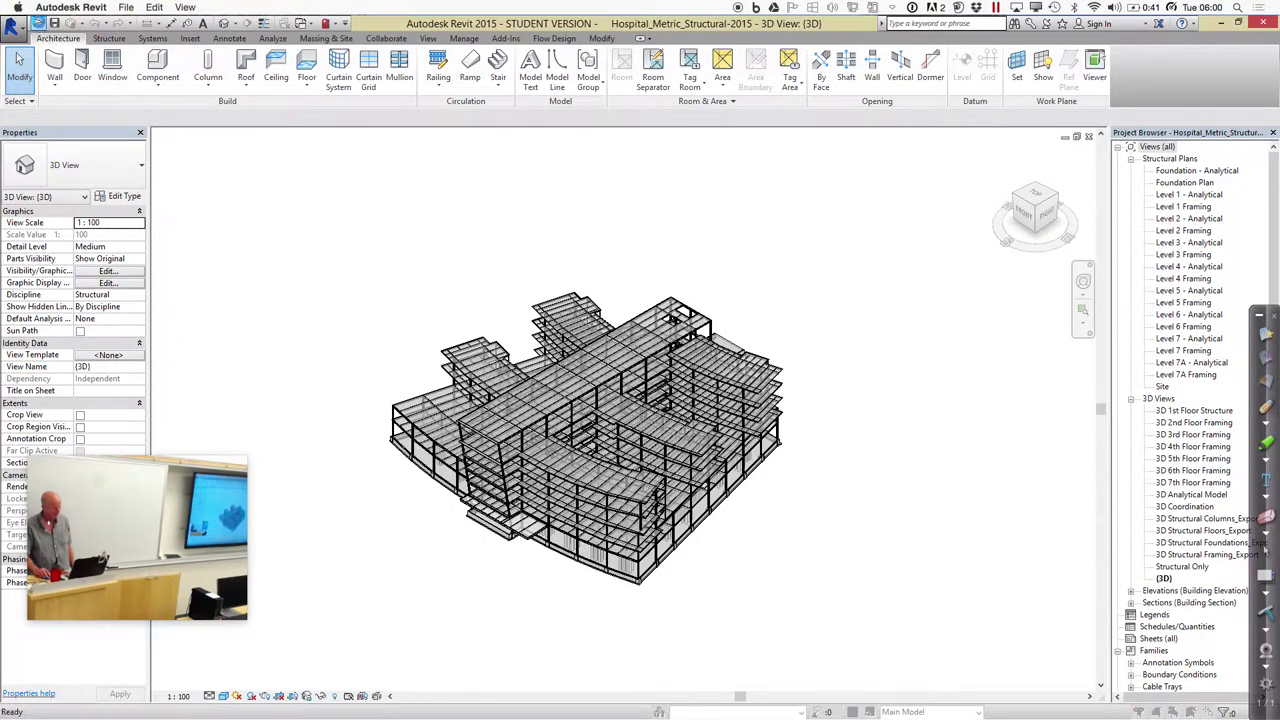
click(42, 24)
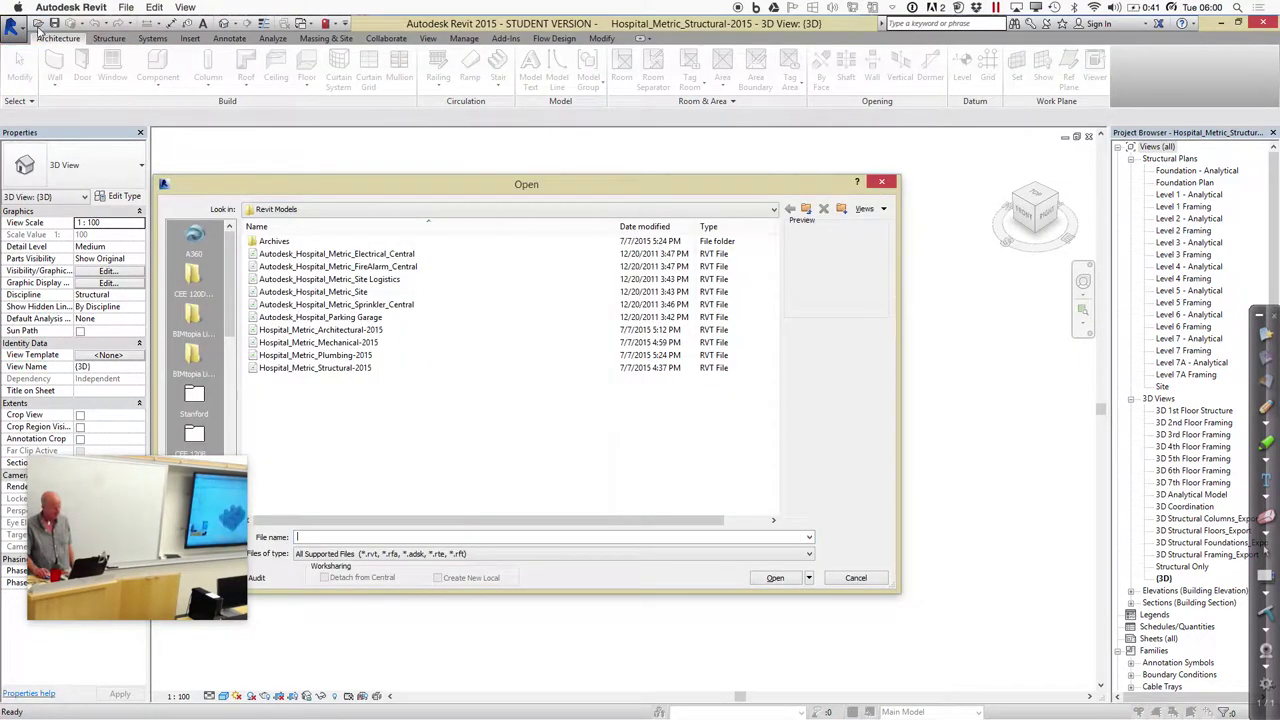
Select Hospital_Metric_Mechanical-2015 in the Revit Models folder and open it
click(365, 344)
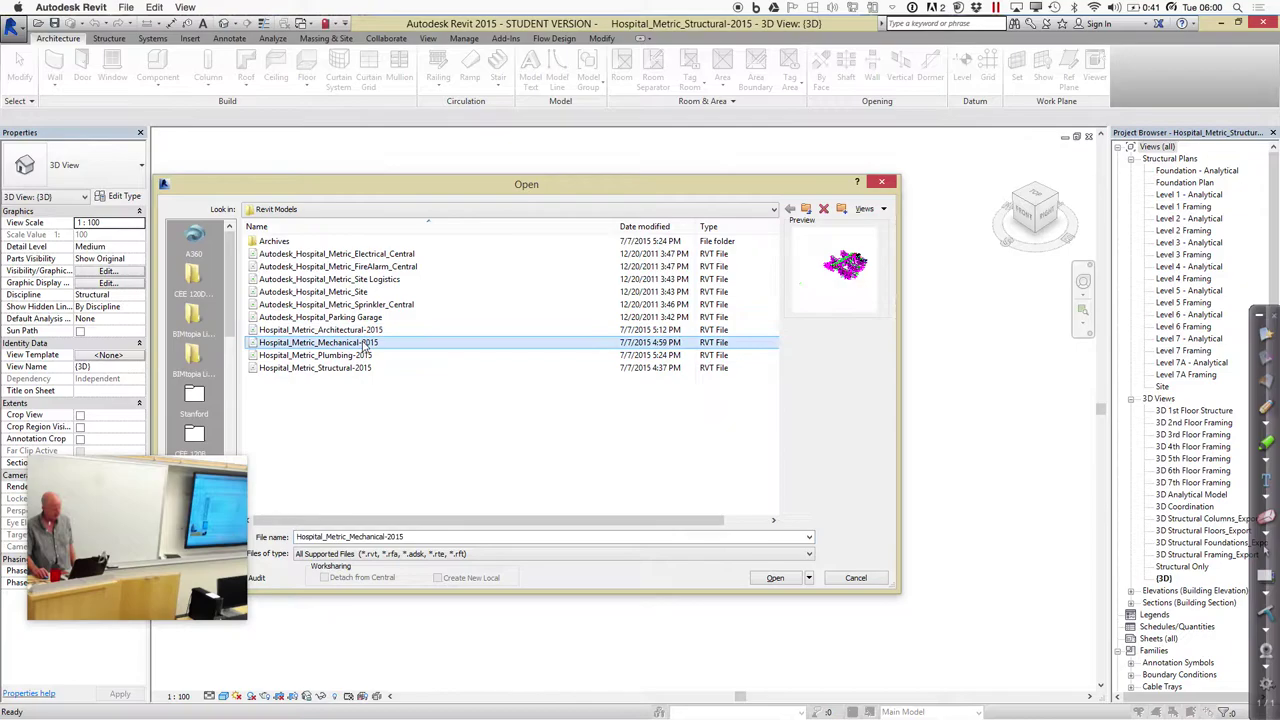
click(773, 578)
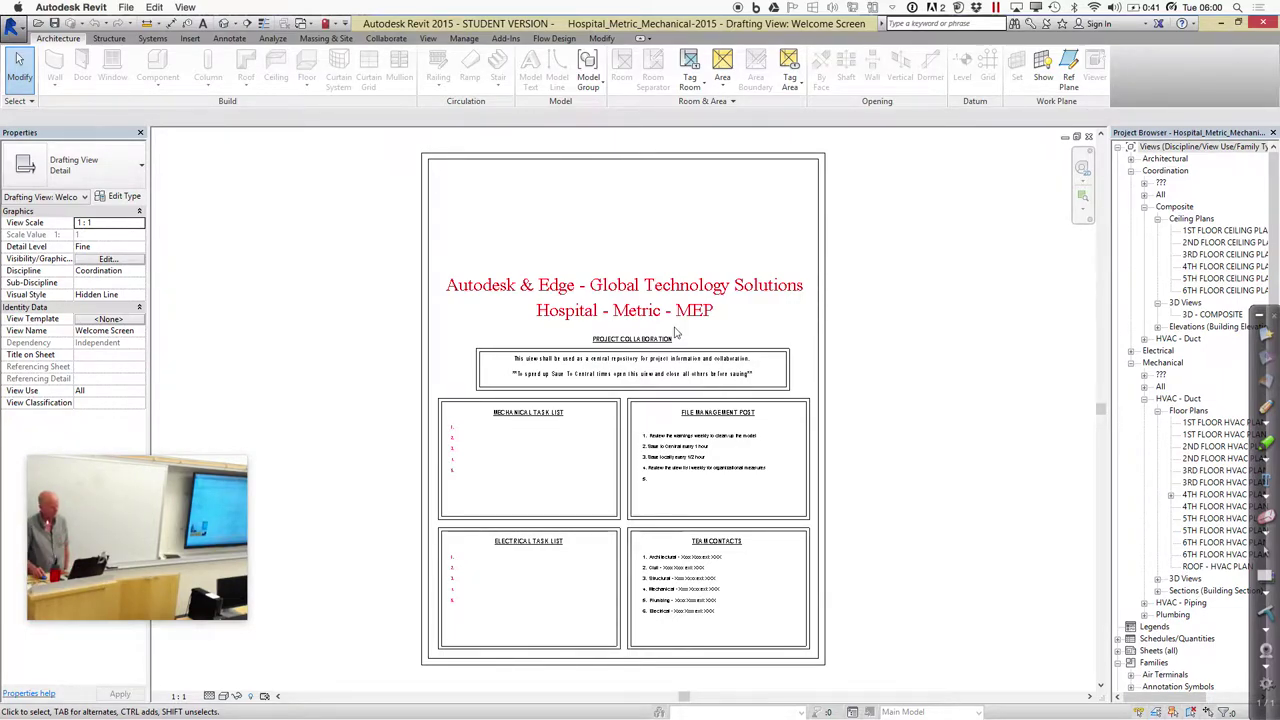
Show the mechanical model's default {3D} view instead of the Welcome Screen
click(226, 24)
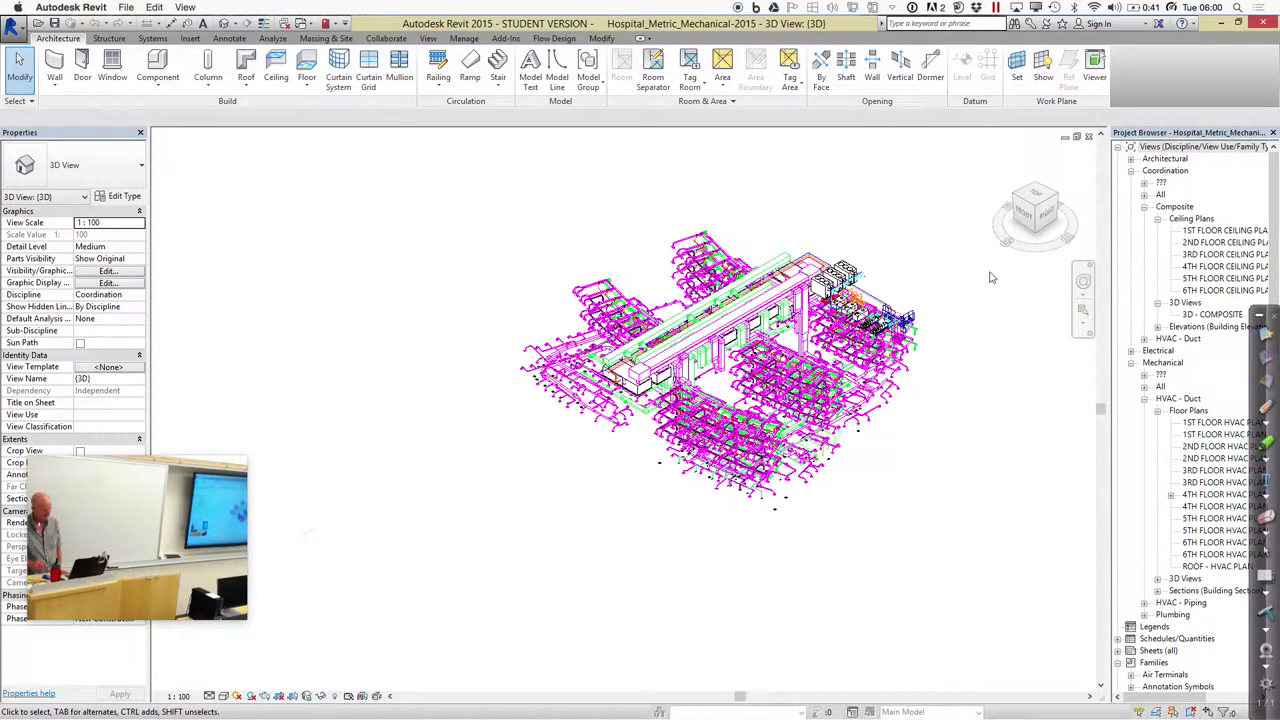
Box-zoom onto the central mechanical ductwork and rooftop equipment
click(1083, 310)
mouse_move(618, 258)
mouse_down()
mouse_move(824, 300)
mouse_move(920, 528)
mouse_move(908, 520)
mouse_up()
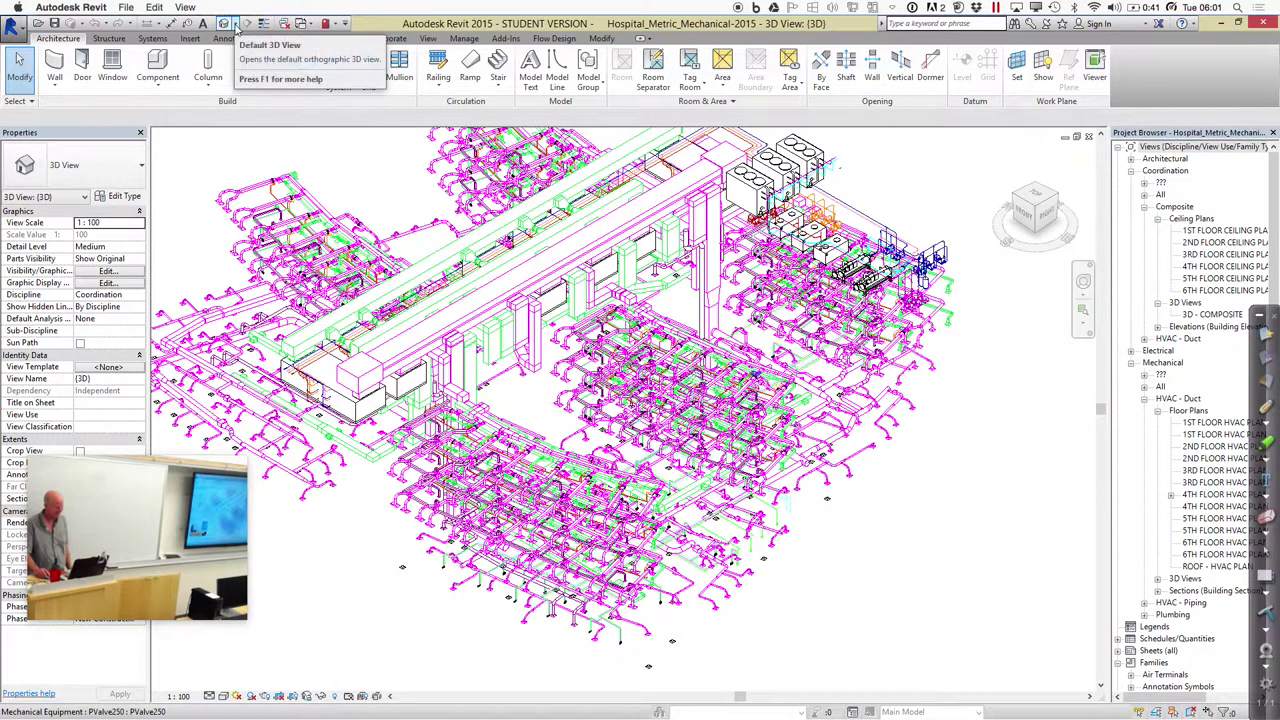
Switch back to the Hospital_Metric_Architectural-2015 3D view
click(302, 22)
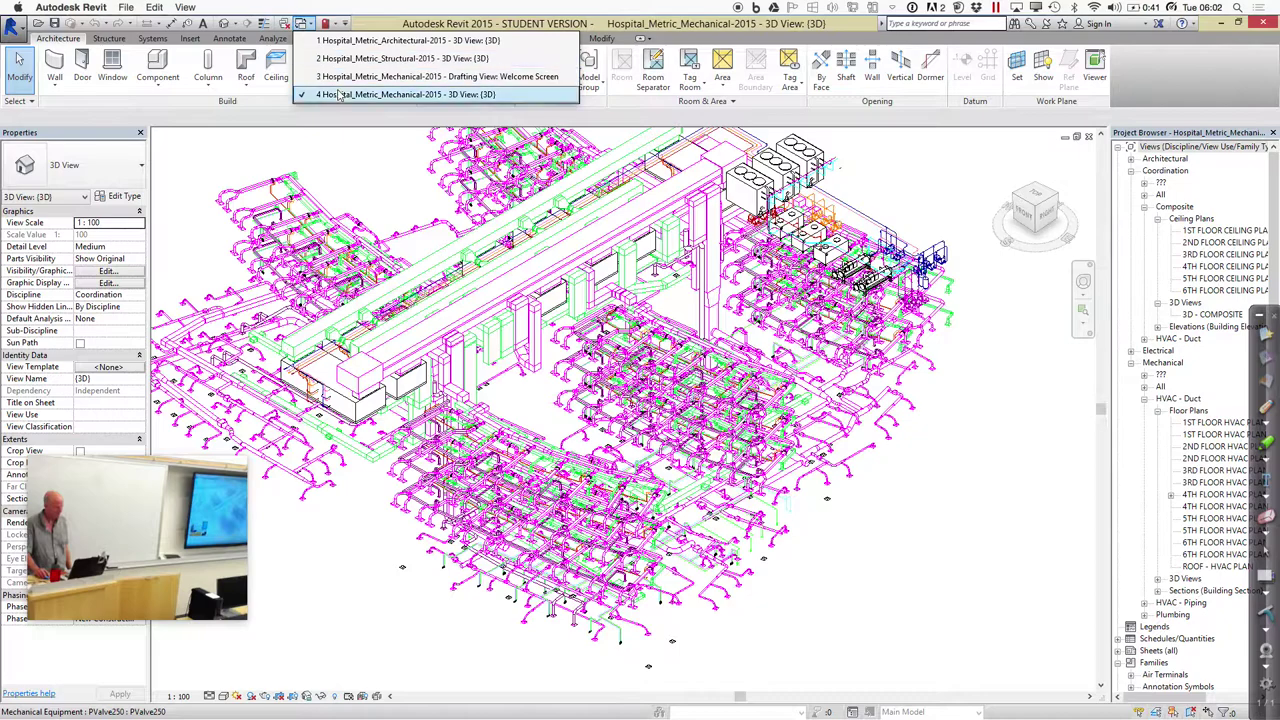
click(355, 40)
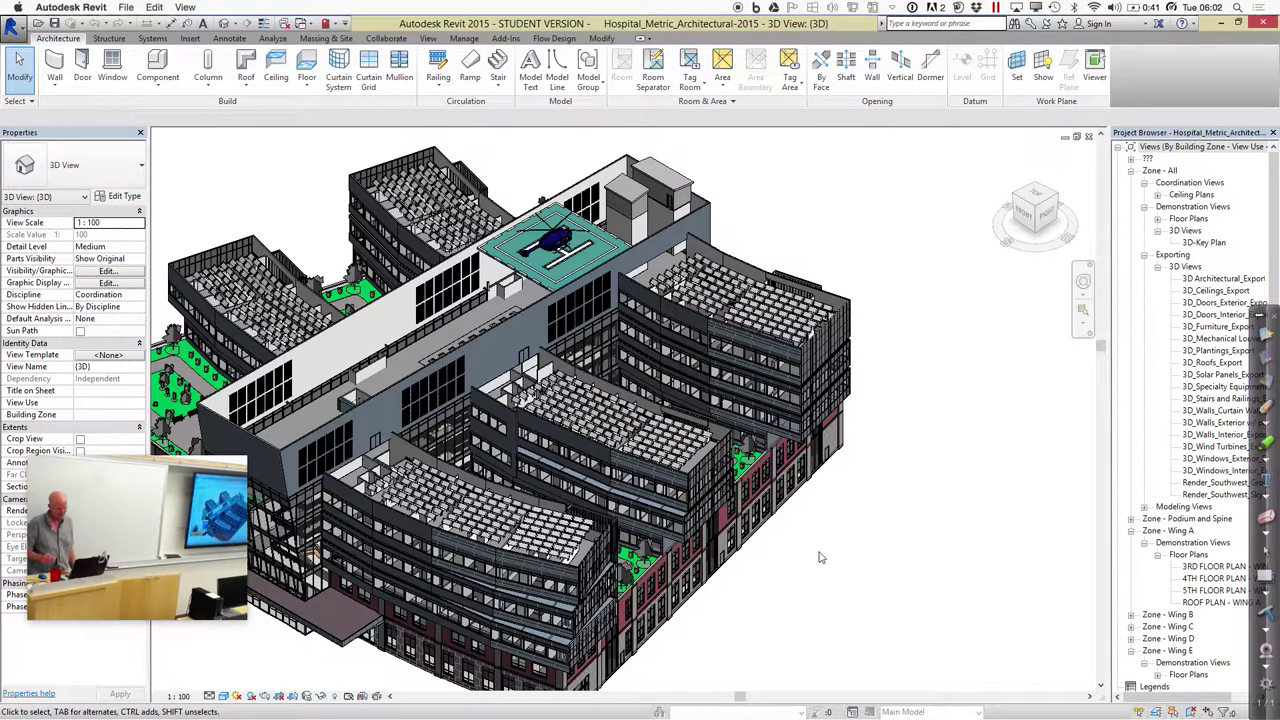
click(1082, 309)
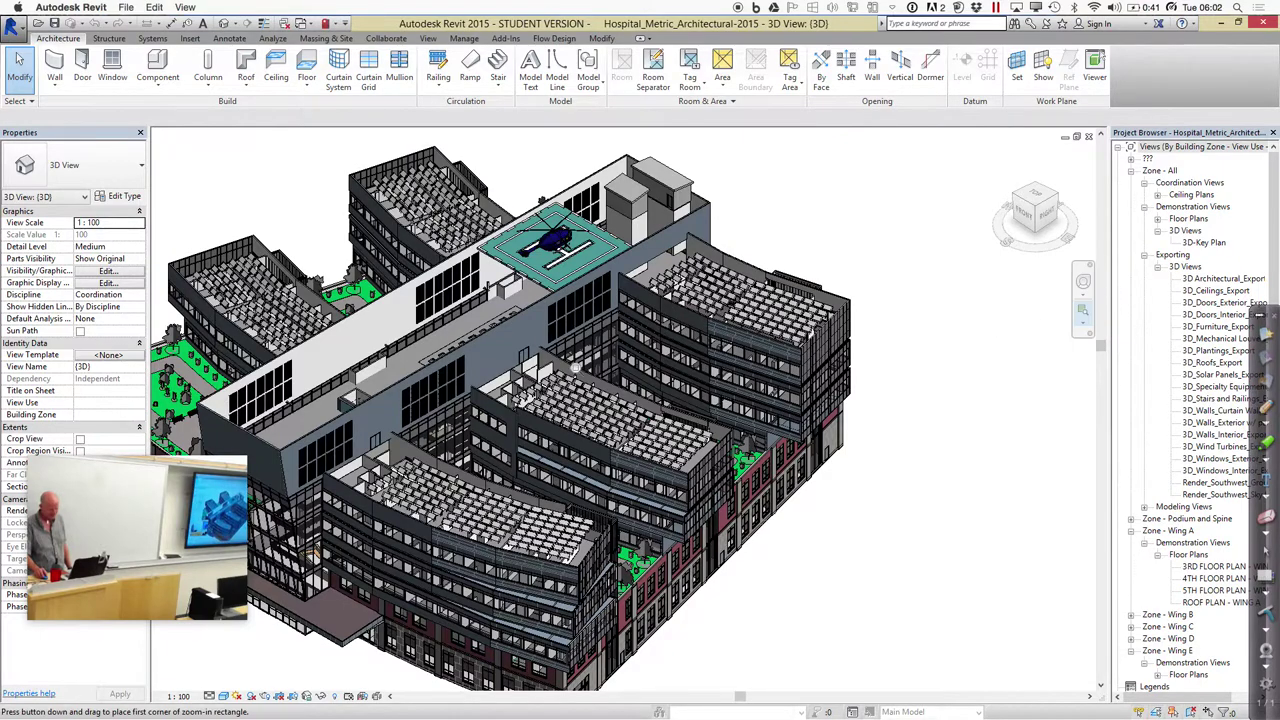
Zoom into the facade and select a Louver - Nystrom, then bring up the Open dialog
drag(293, 438, 340, 485)
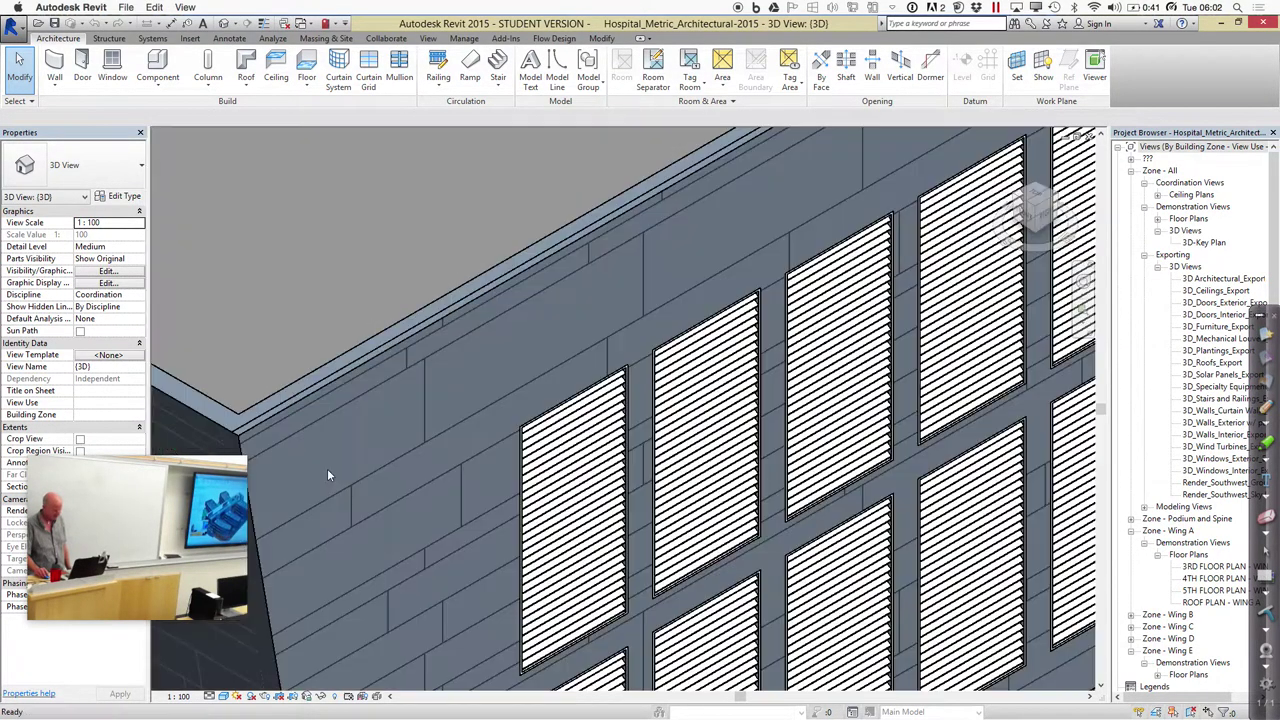
click(615, 517)
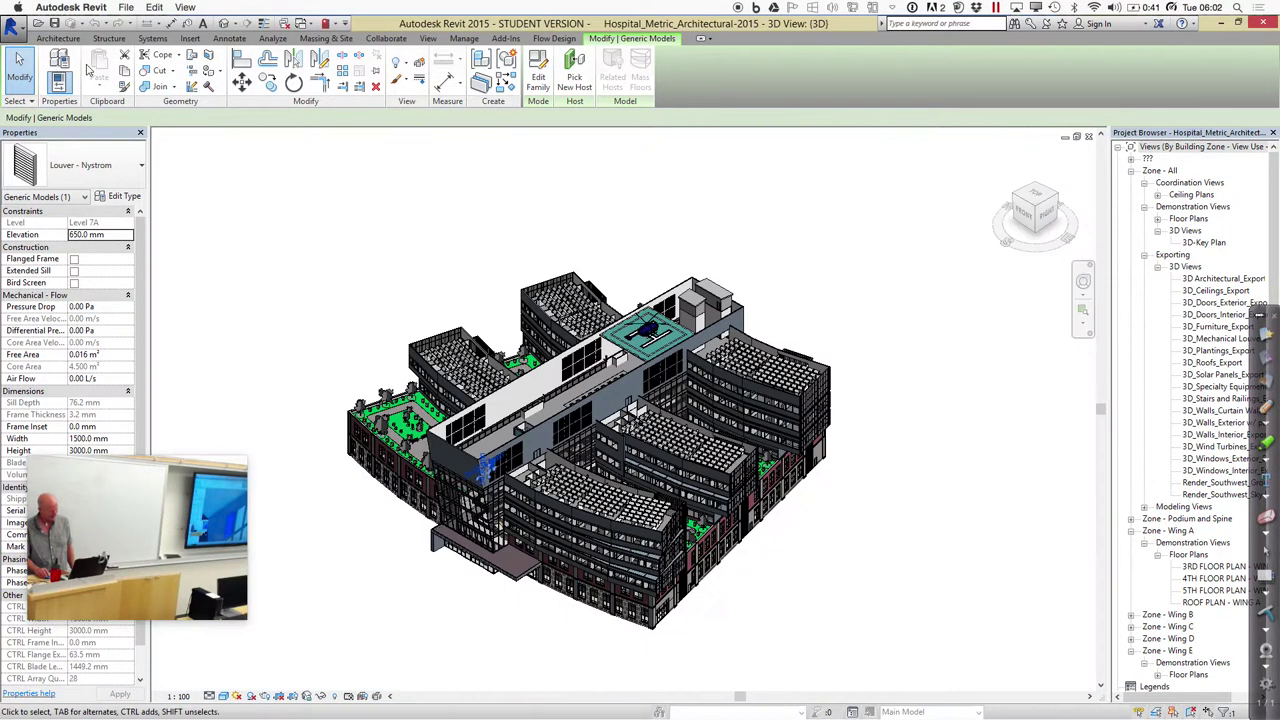
click(40, 23)
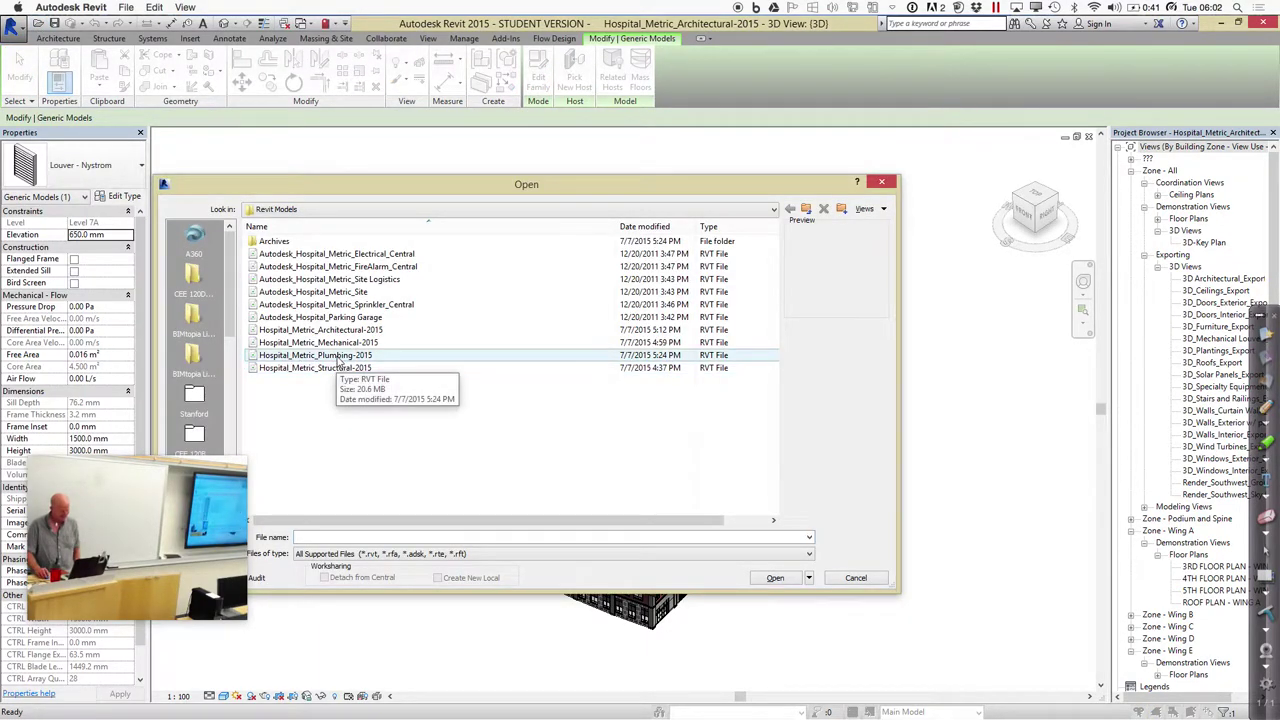
Open the Hospital_Metric_Plumbing-2015 model from the Revit Models folder
click(340, 357)
click(774, 578)
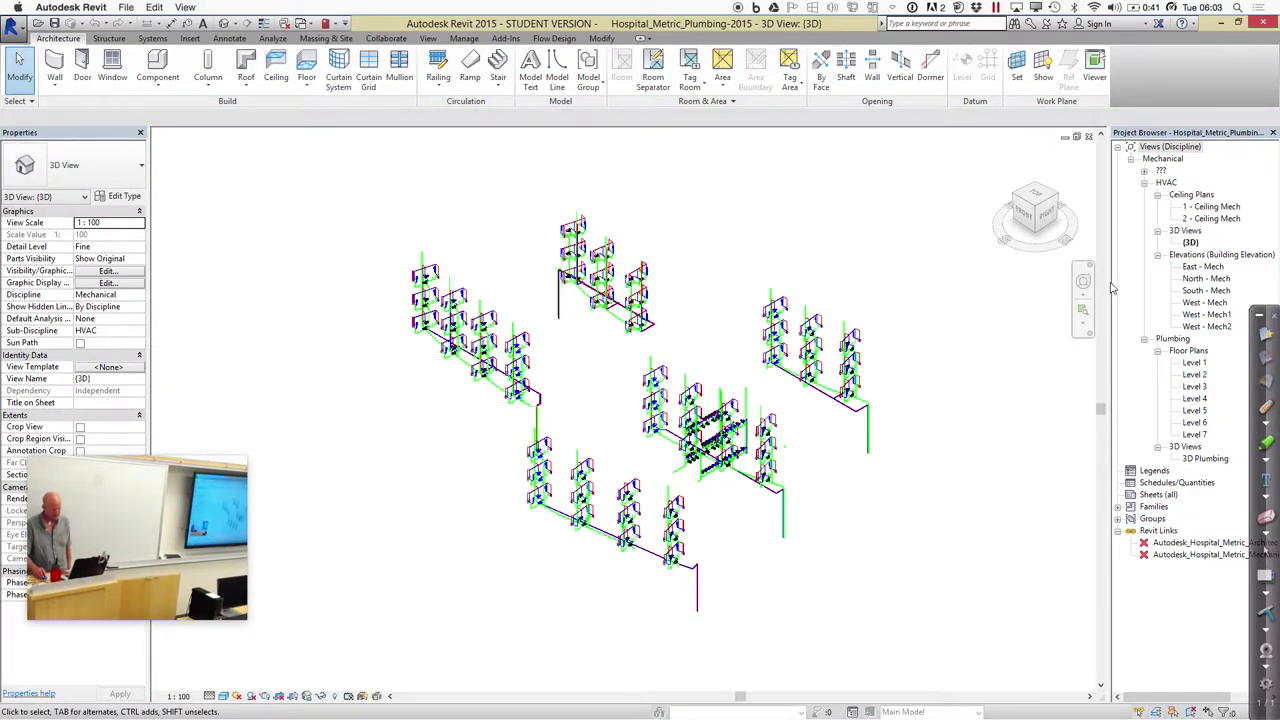
click(1083, 309)
Zoom into a group of plumbing risers and pan across to other riser groups
drag(657, 471, 709, 594)
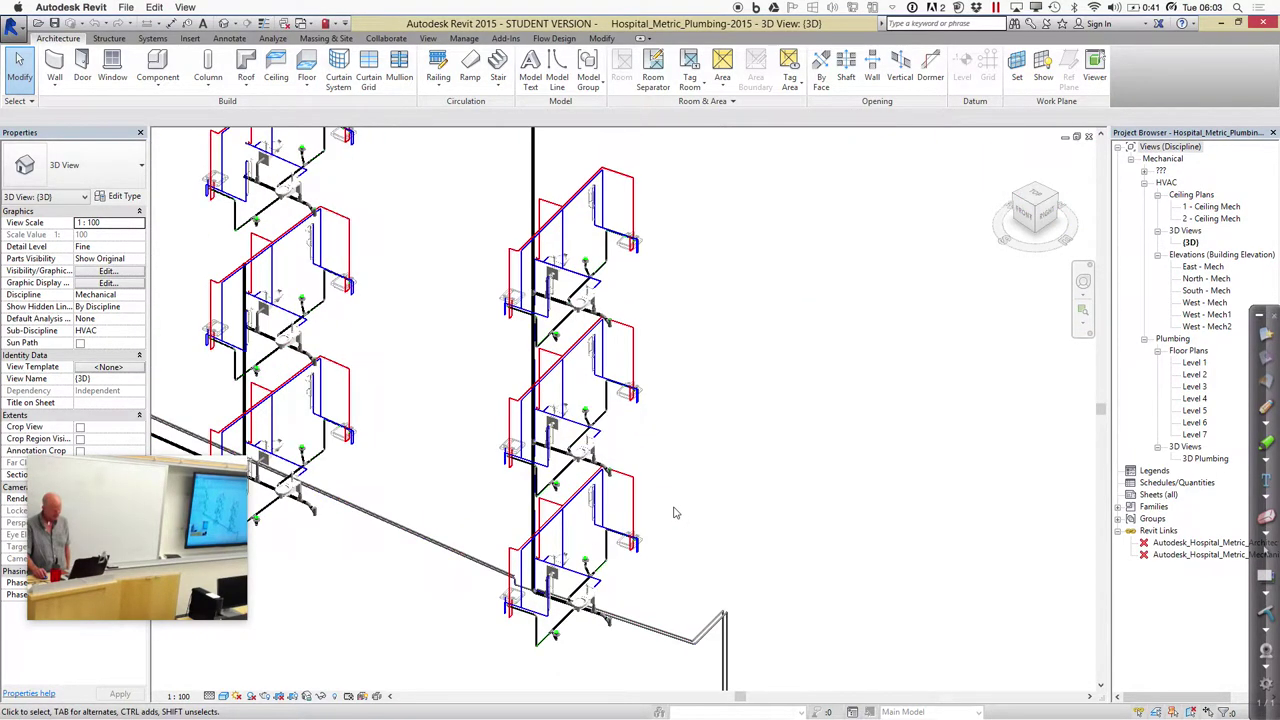
scroll(675, 515, up, 1)
middle_drag(731, 508, 744, 489)
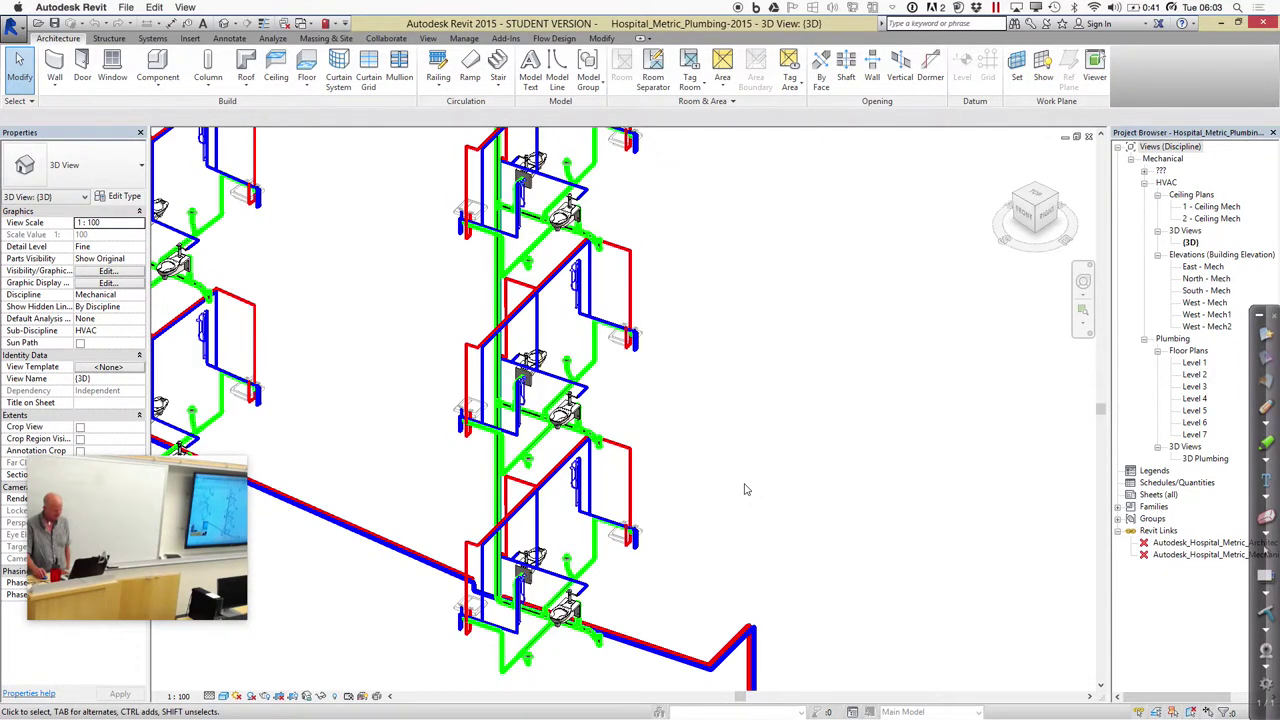
scroll(744, 489, down, 2)
scroll(744, 489, down, 2)
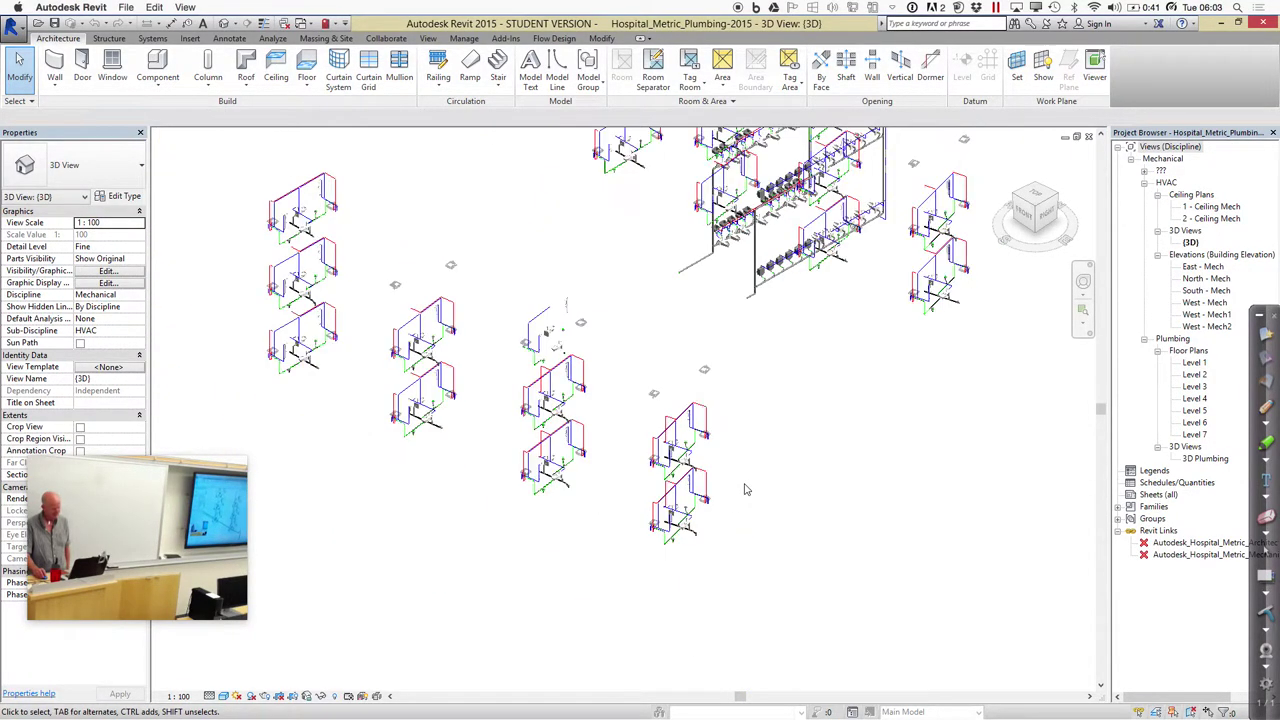
middle_drag(778, 513, 711, 541)
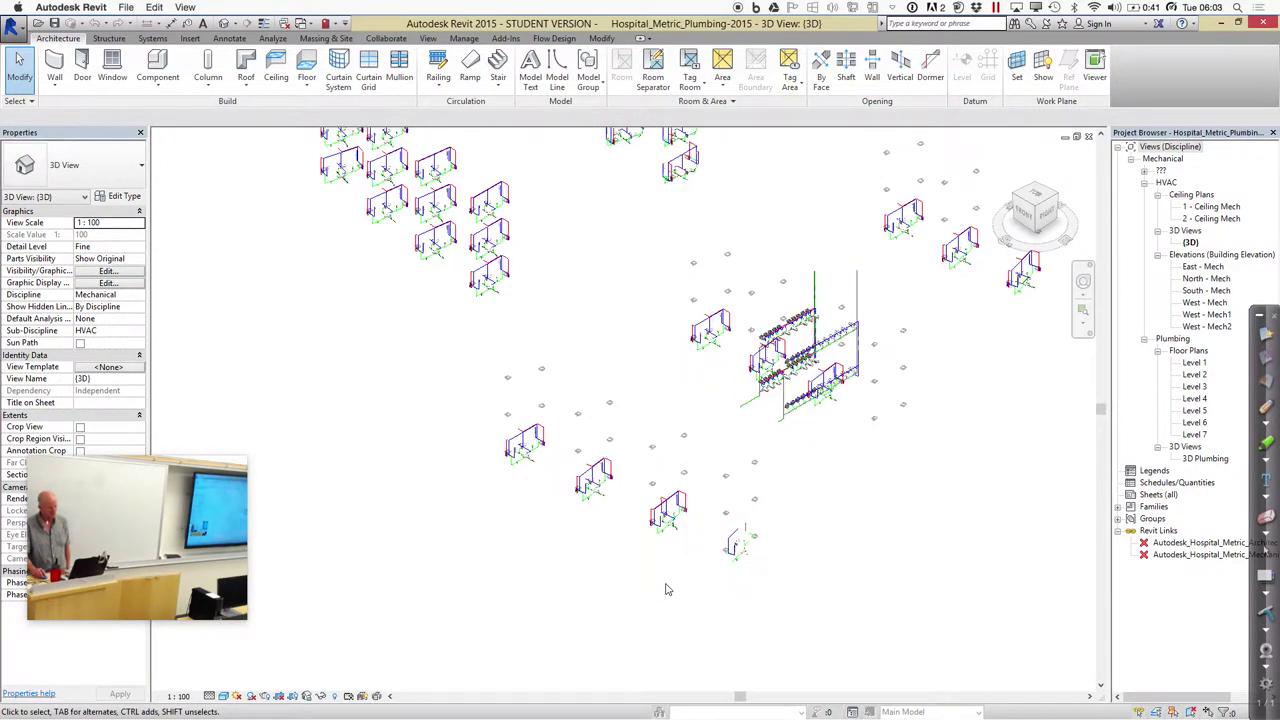
scroll(668, 590, up, 3)
scroll(668, 590, up, 2)
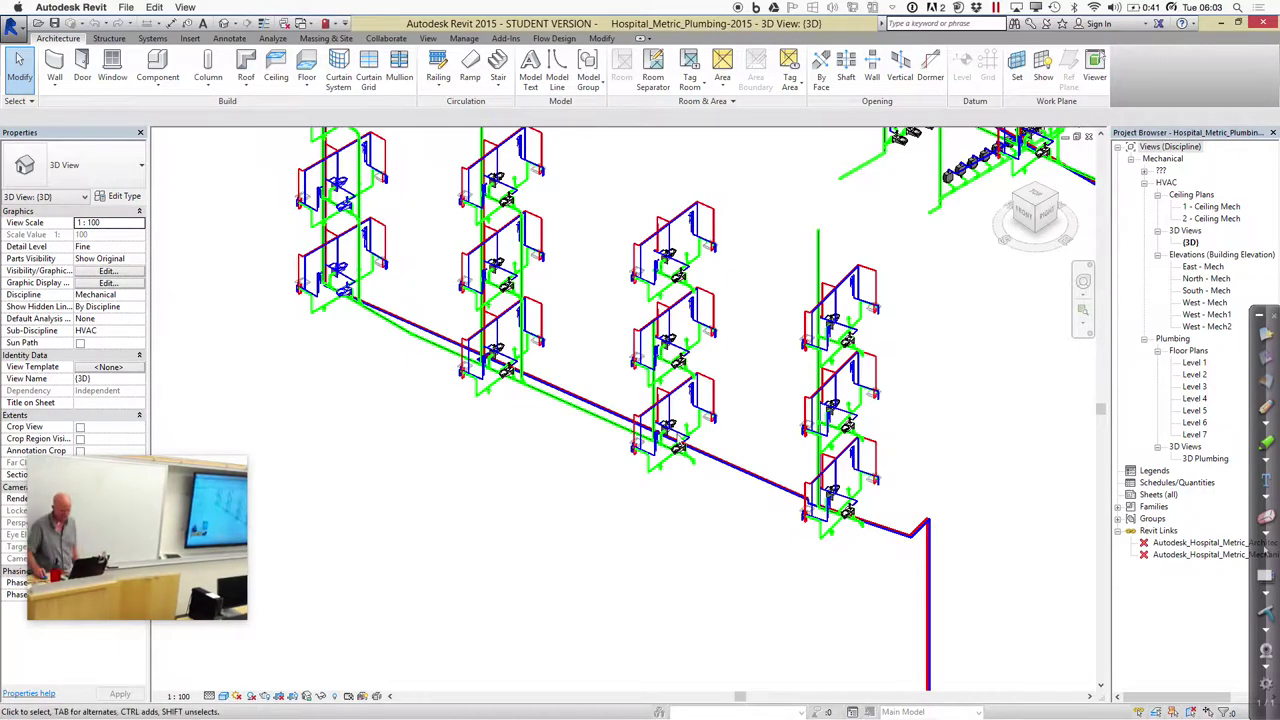
Orbit slightly around the risers, then switch Spaces over to the Finder desktop
shift+middle_drag(684, 446, 686, 461)
scroll(686, 461, down, 3)
scroll(686, 462, up, 8)
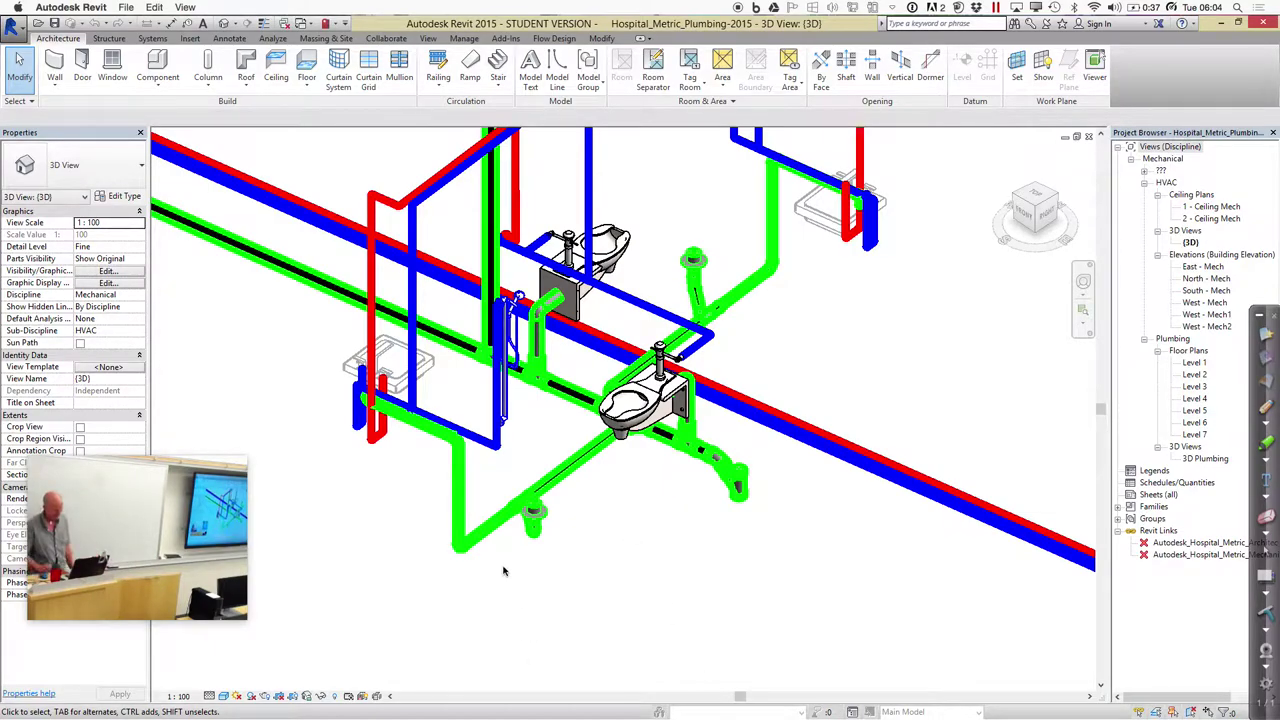
key(ctrl+Left)
key(ctrl+Right)
key(ctrl+Right)
key(ctrl+Right)
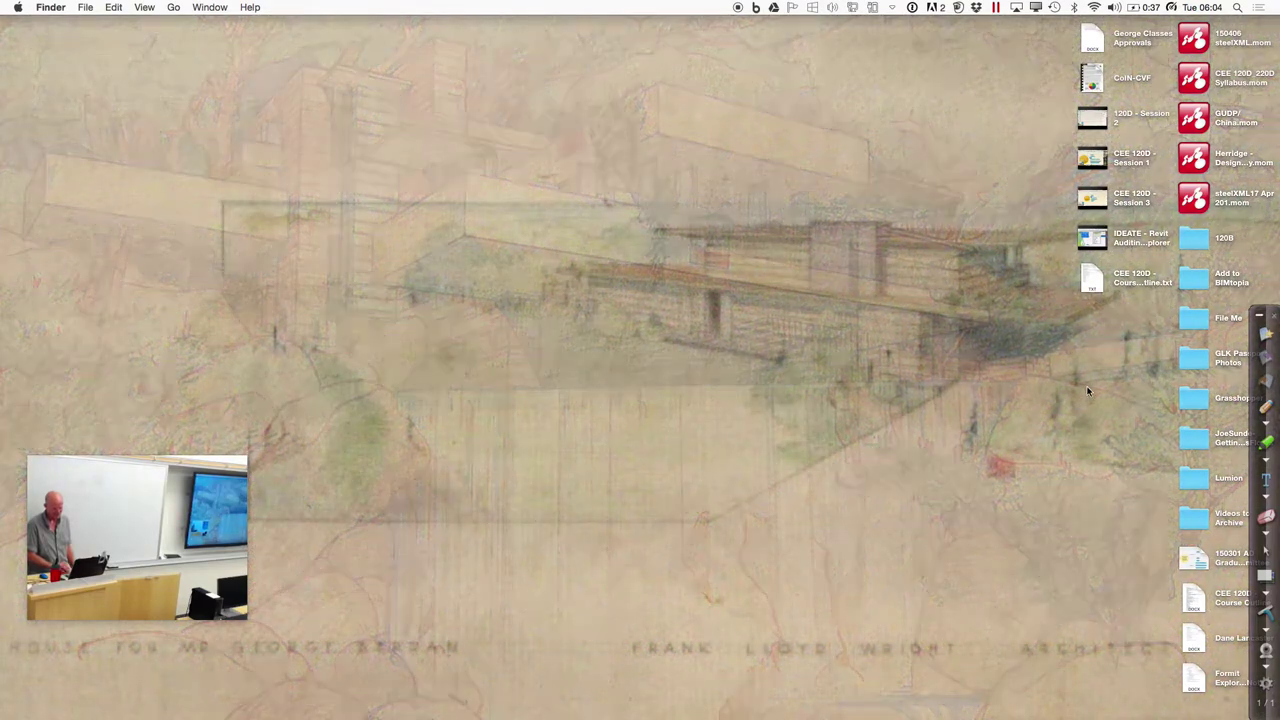
Browse from 120B to CEE 120D_220D > Summer 2015 > Example Datasets > Hospital > Revit Models
double_click(1194, 238)
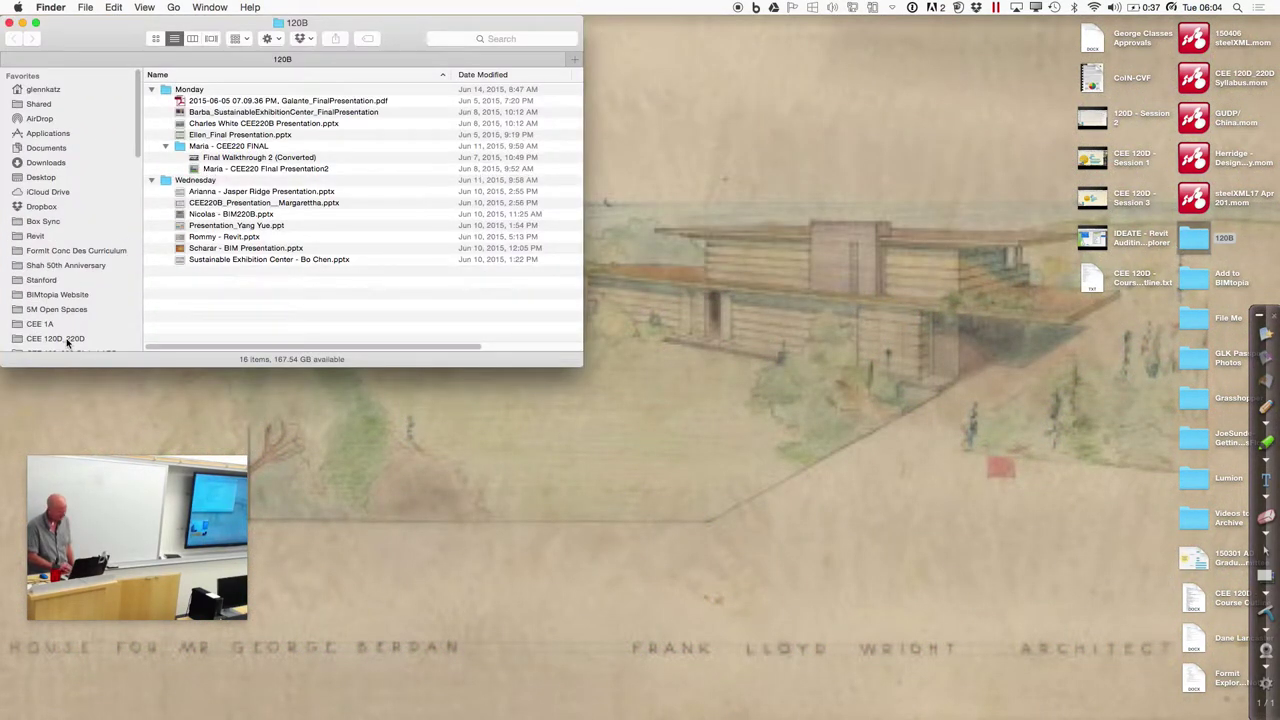
click(66, 338)
click(186, 75)
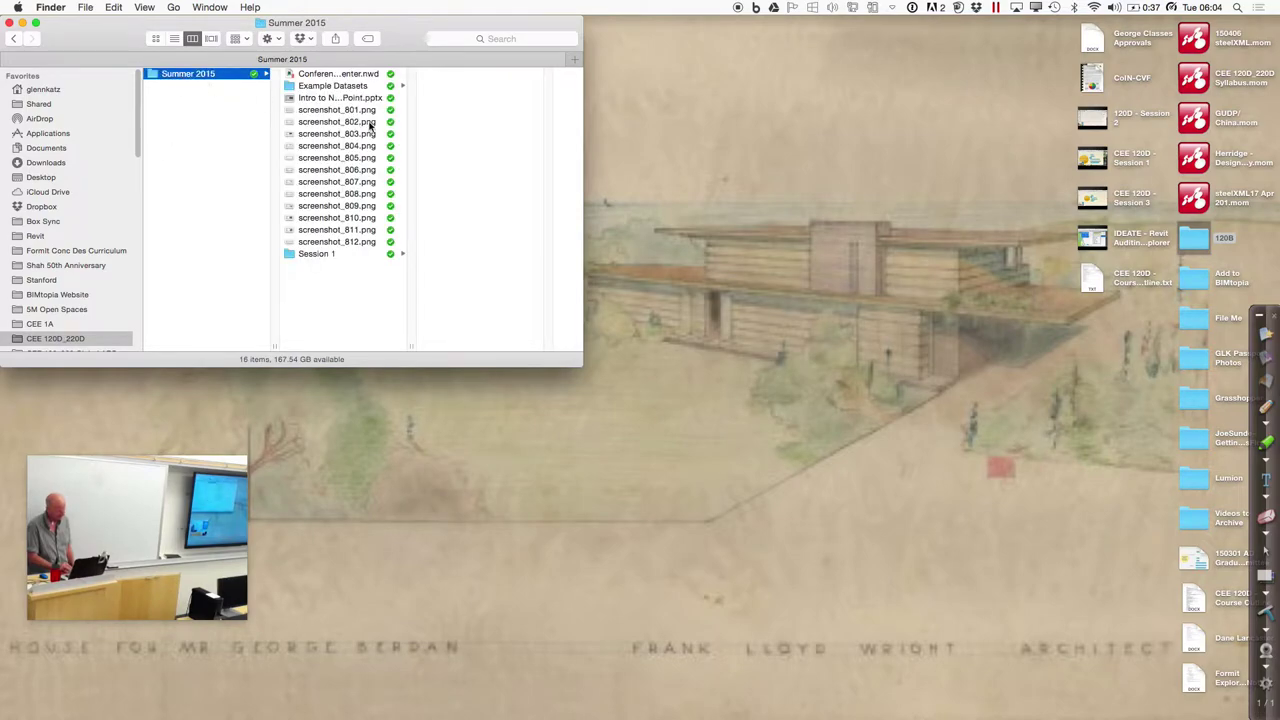
click(333, 86)
click(465, 98)
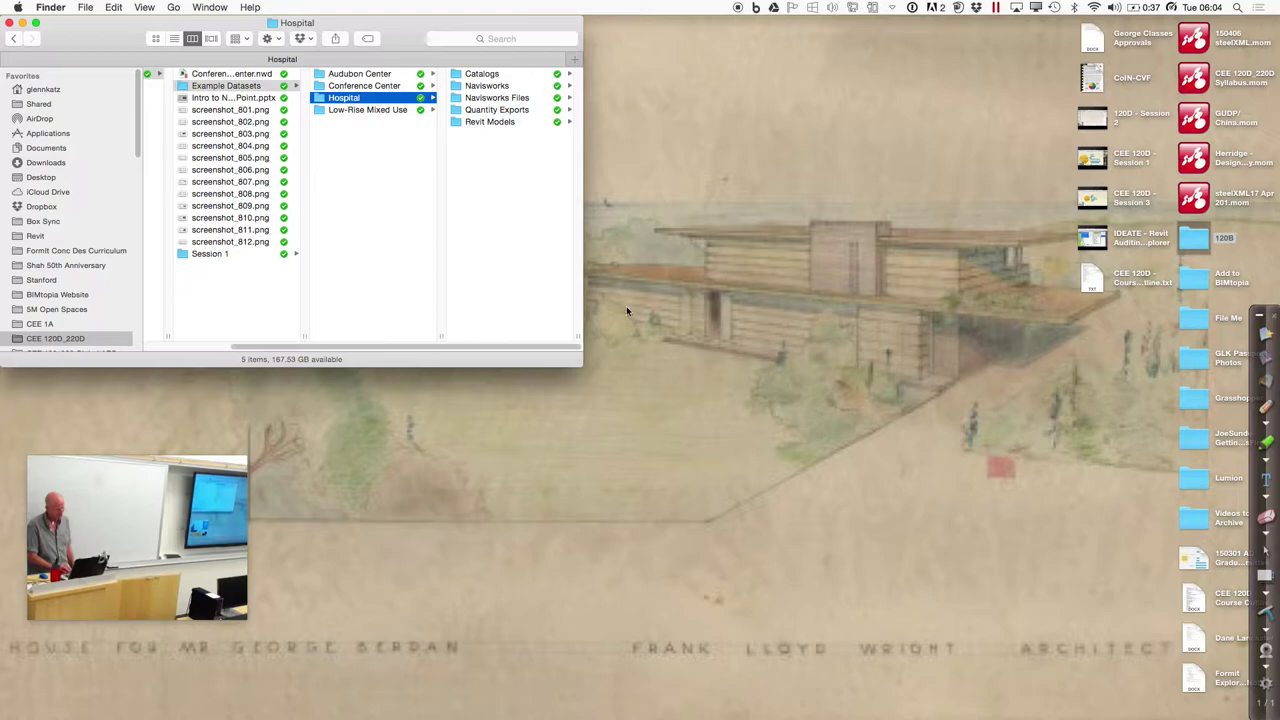
click(492, 122)
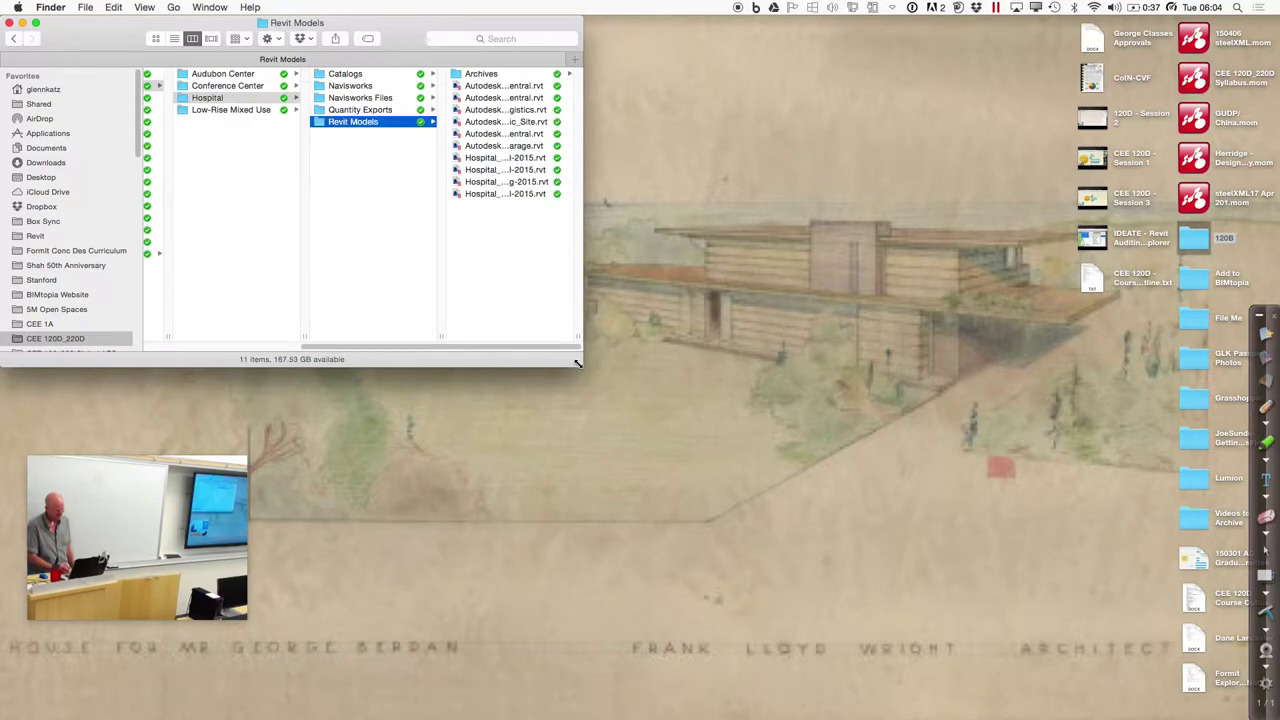
Enlarge the Finder window, list the .rvt files in detail, then switch Spaces back to Revit
drag(577, 367, 946, 654)
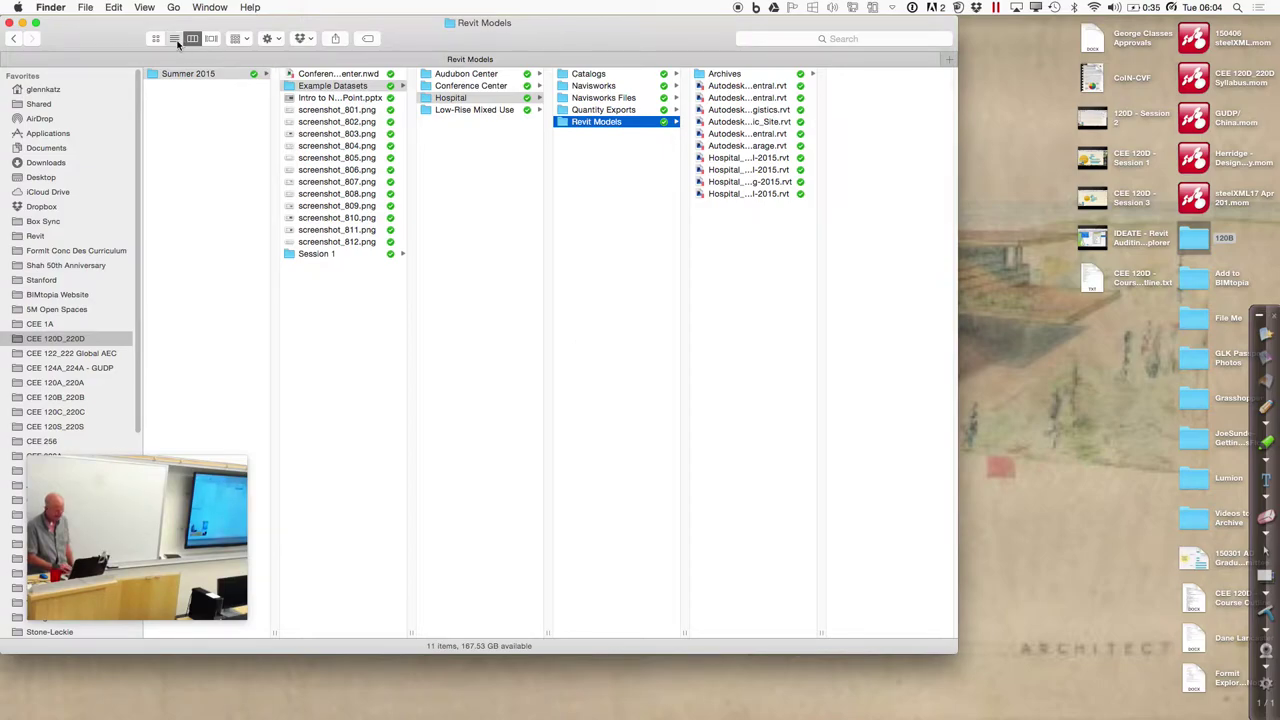
click(175, 39)
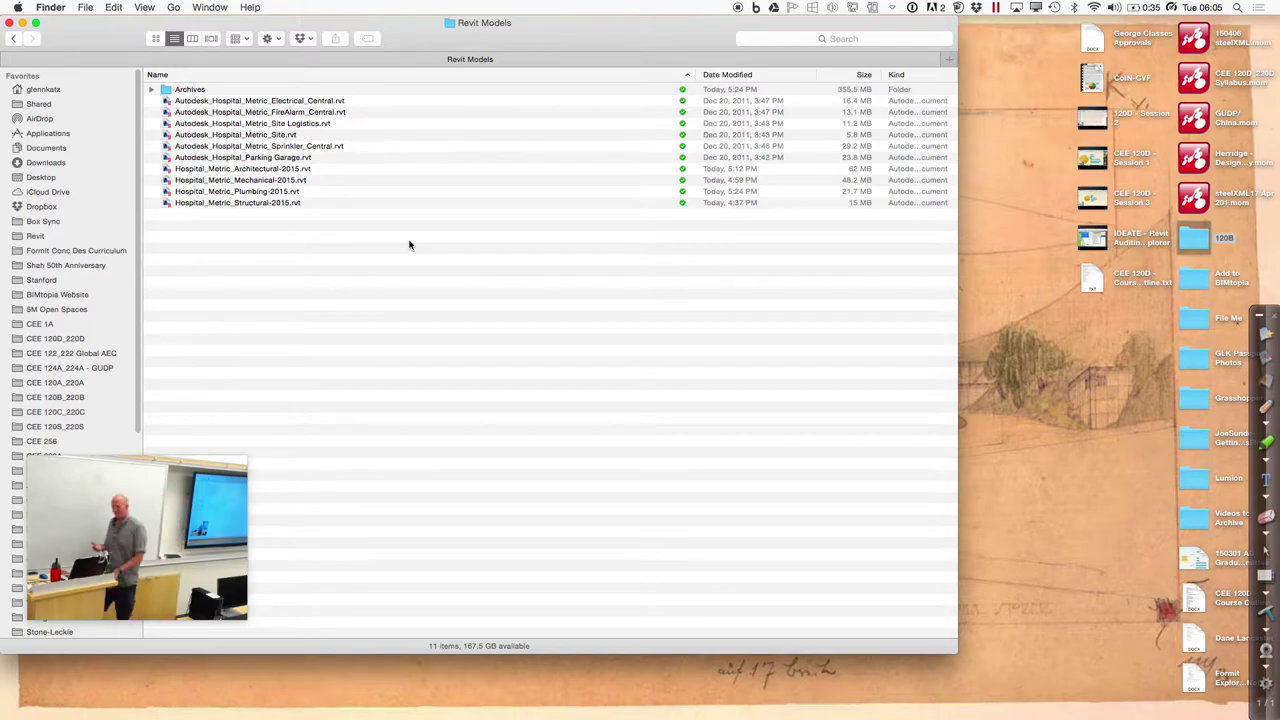
key(ctrl+Left)
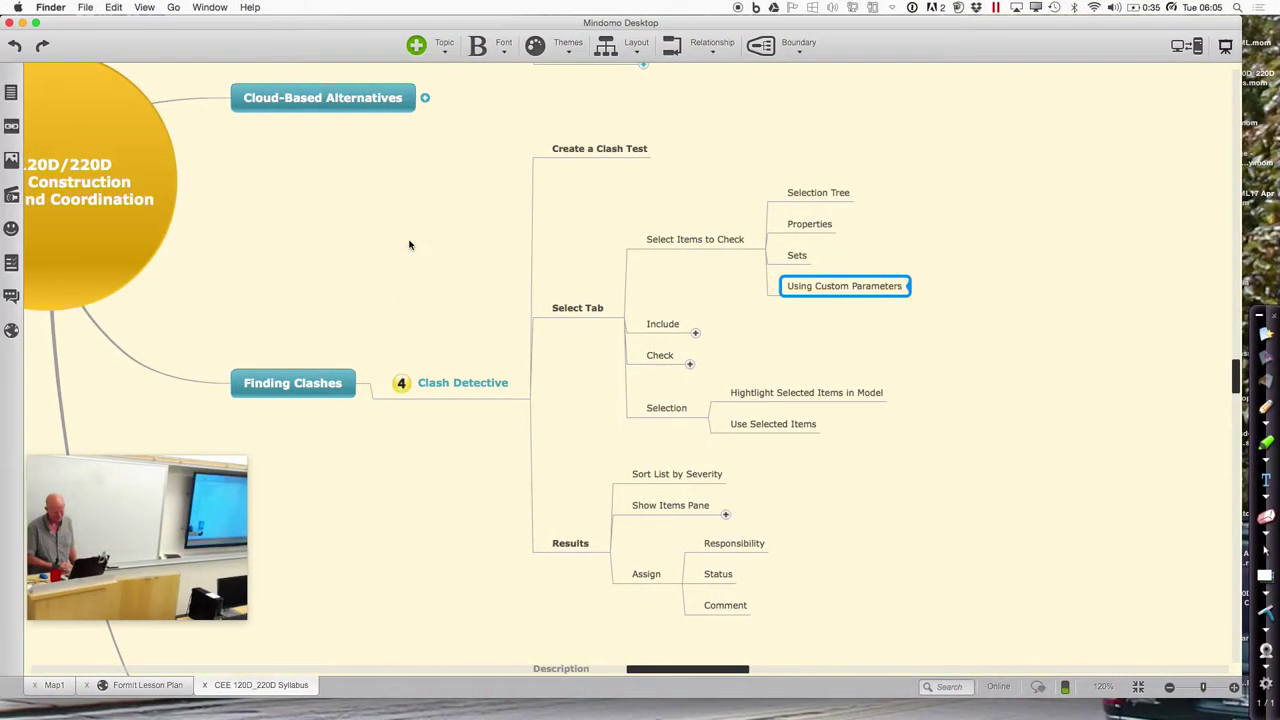
key(ctrl+Left)
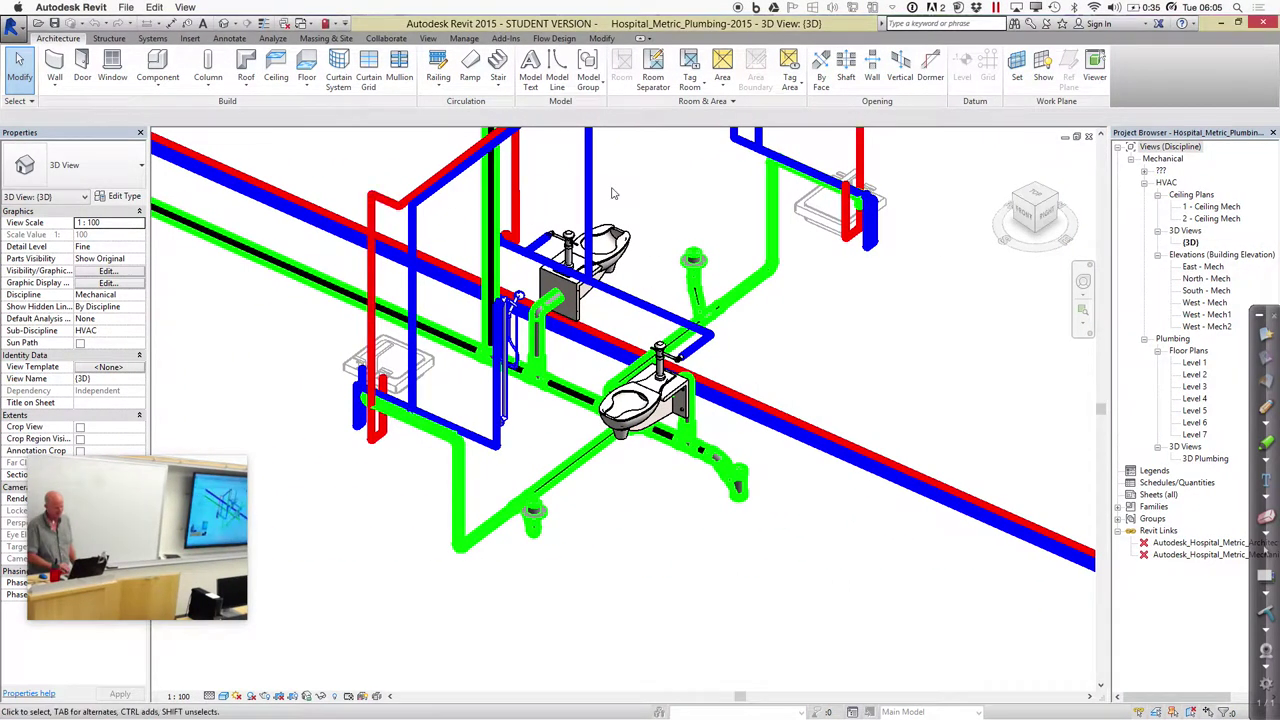
Close the plumbing model's 3D view, leaving the architectural 3D view showing
click(1089, 138)
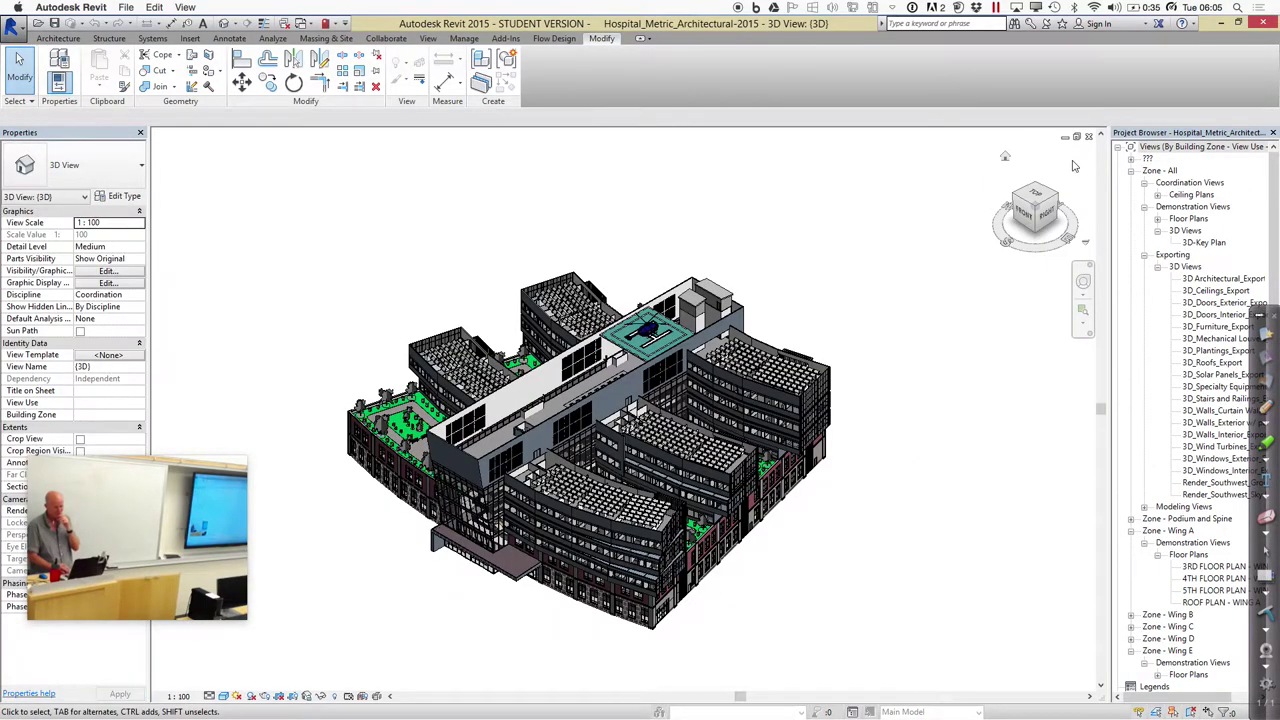
click(312, 23)
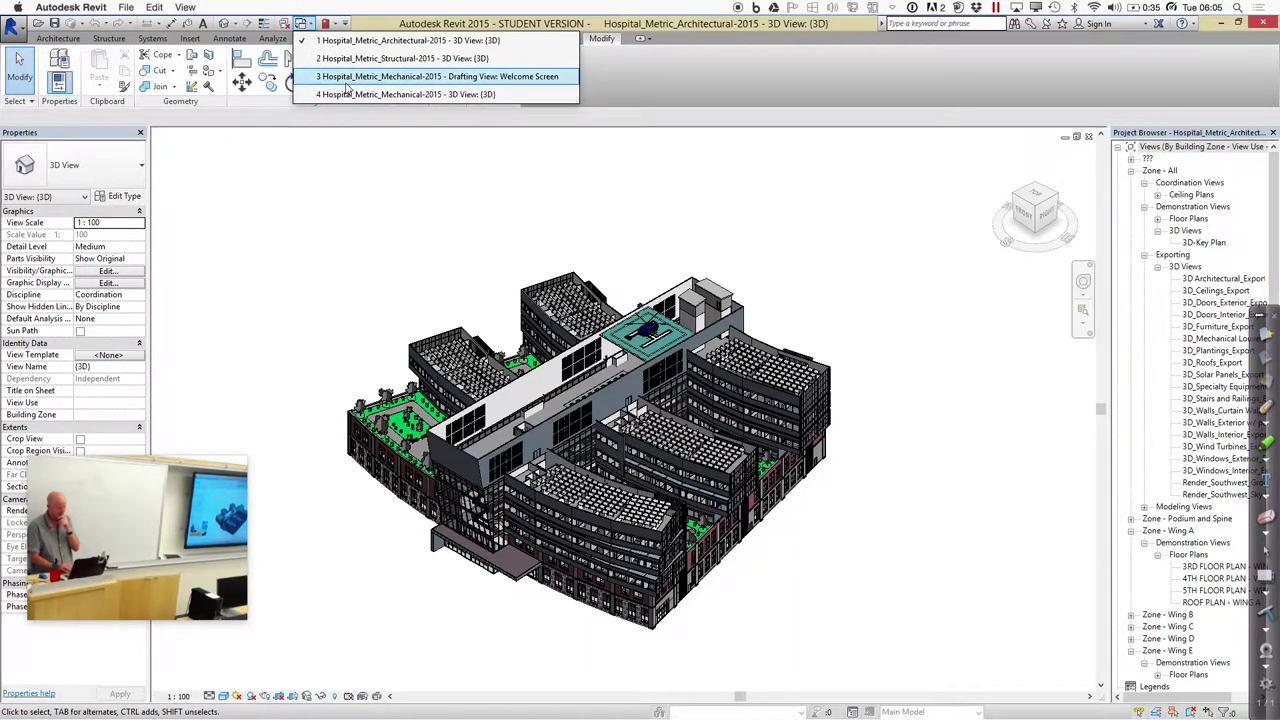
Close the Mechanical welcome screen and the Hospital_Metric_Structural-2015 3D view windows
click(347, 82)
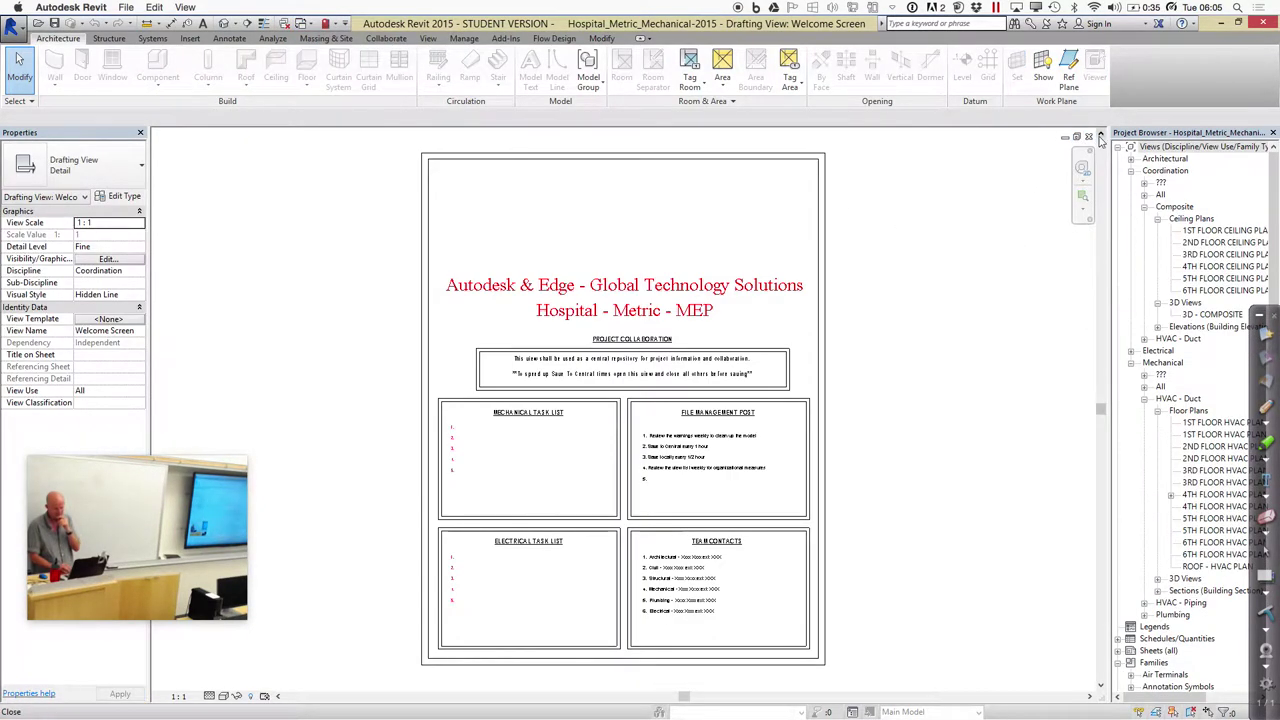
click(1089, 136)
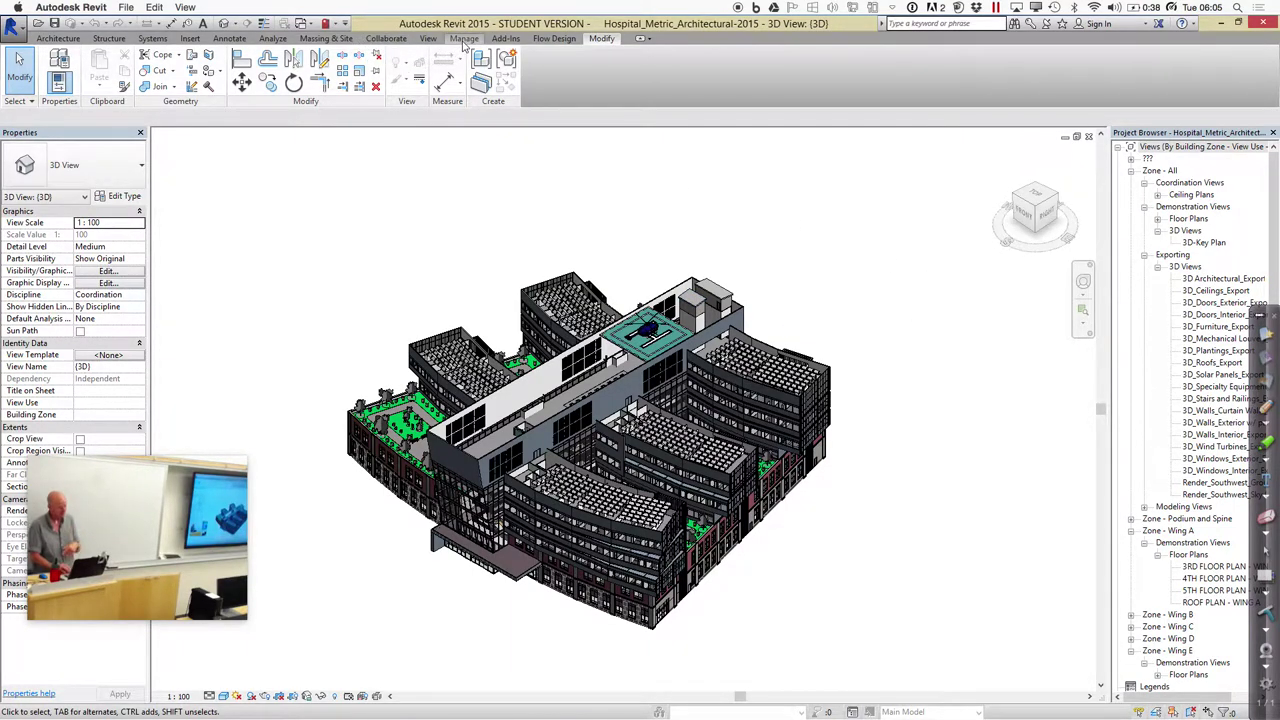
click(302, 22)
click(321, 59)
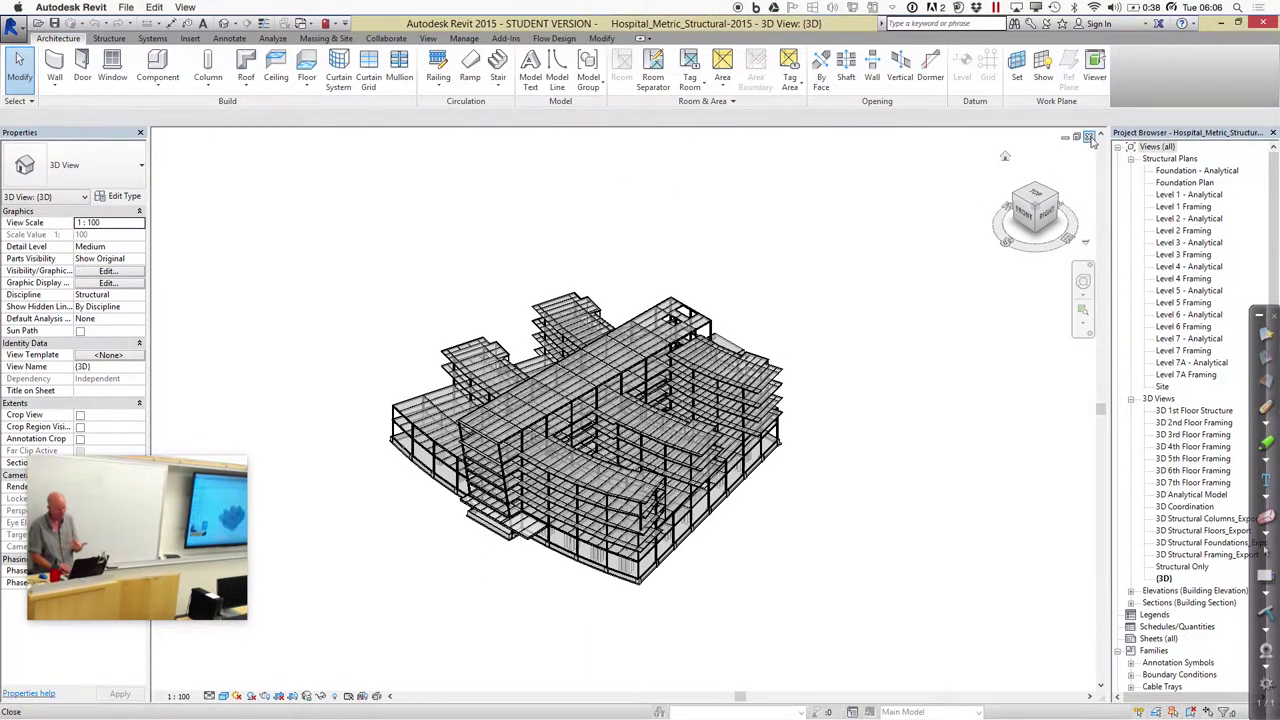
click(1089, 137)
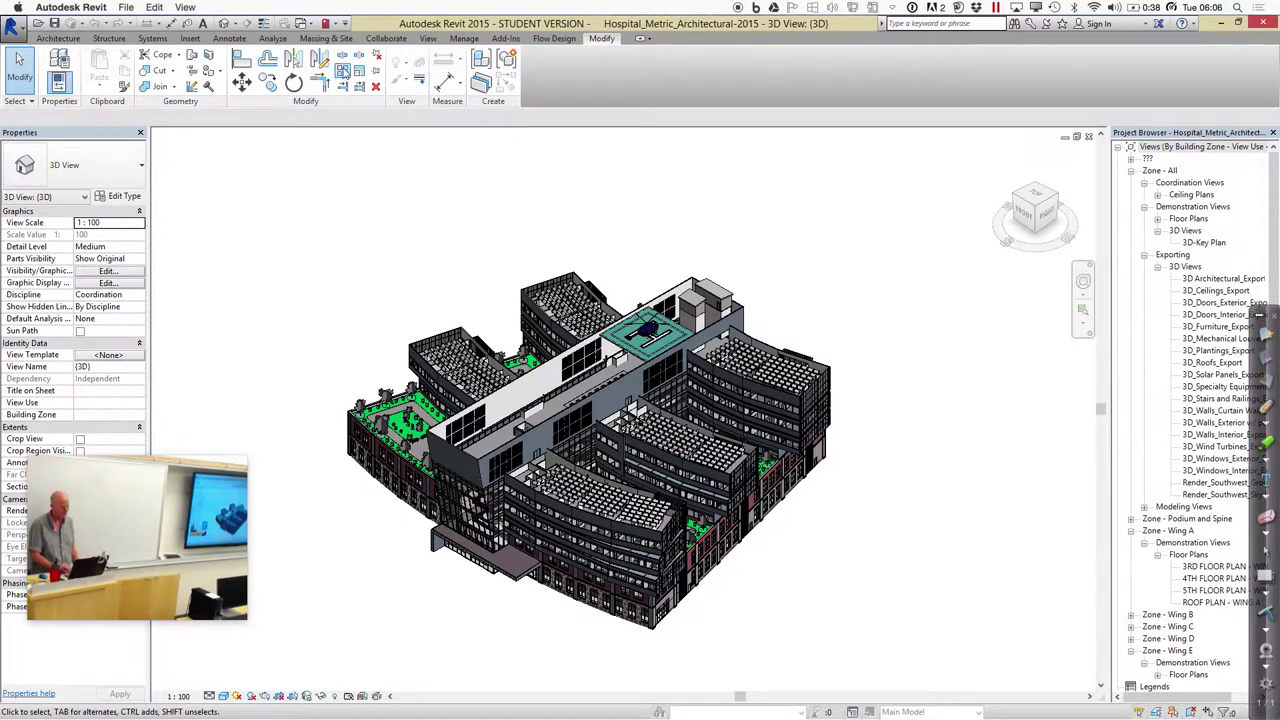
click(463, 39)
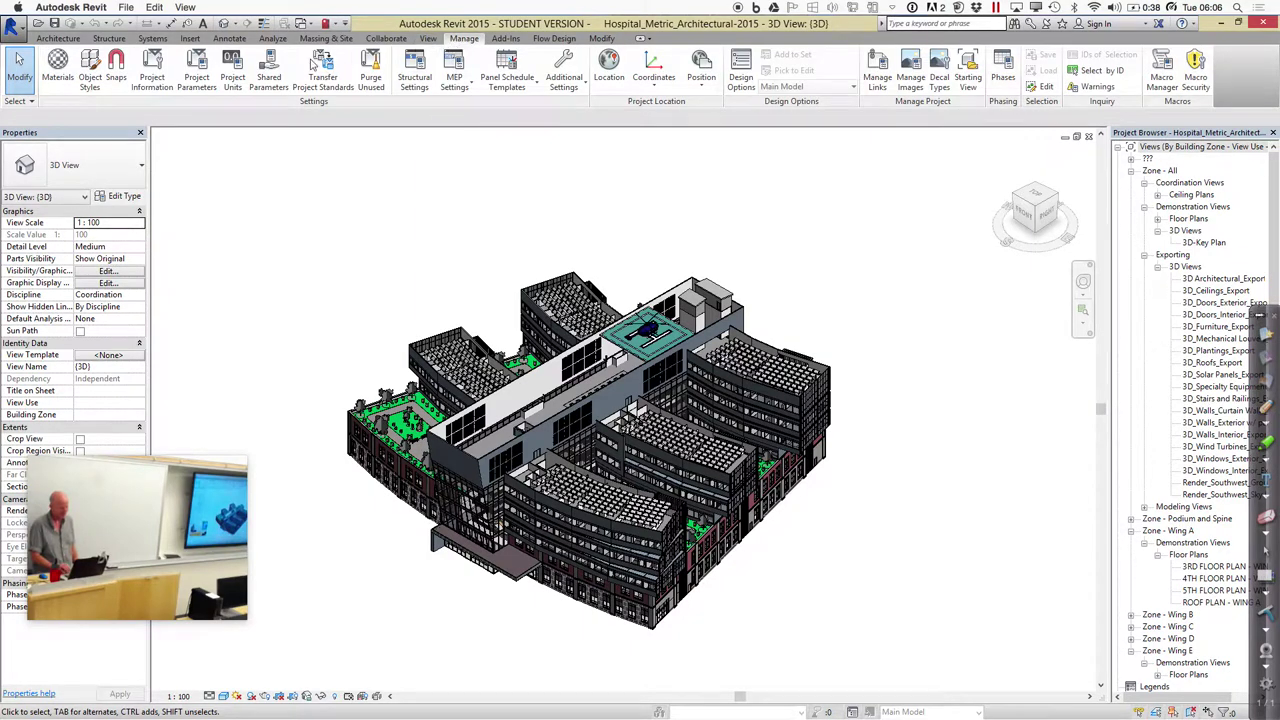
click(190, 38)
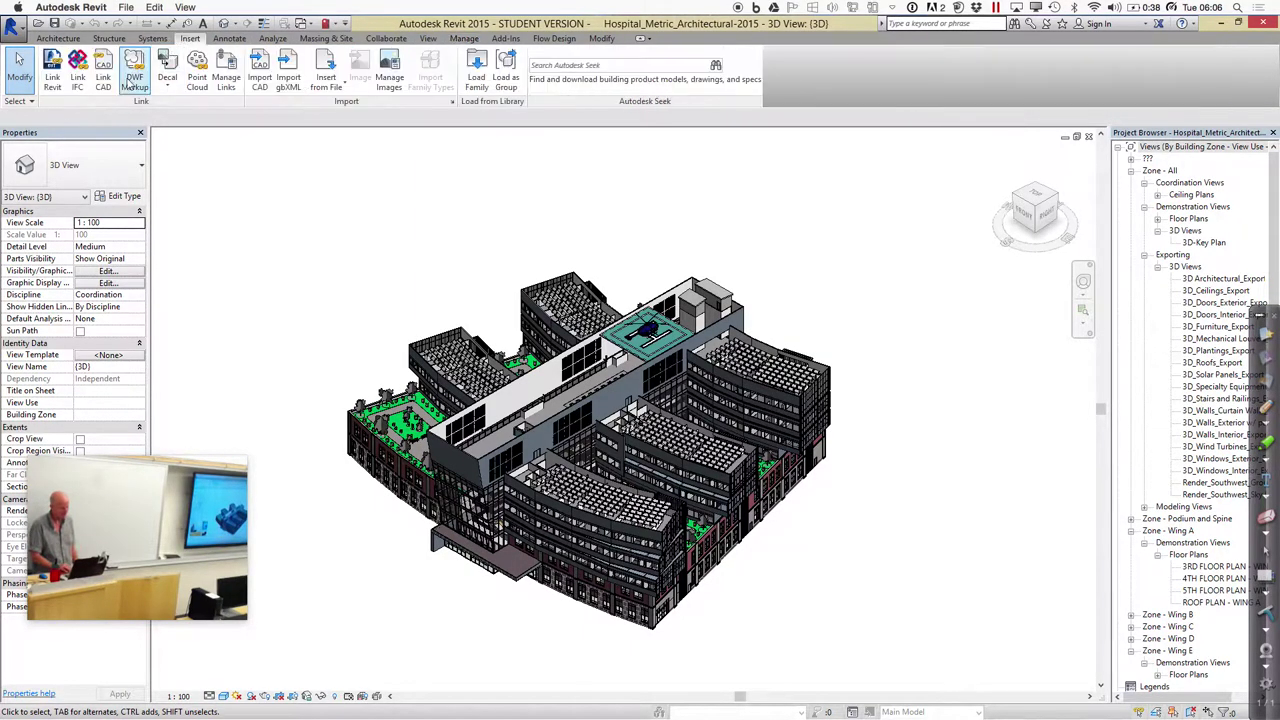
Link Hospital_Metric_Structural-2015 with Auto - Origin to Origin positioning and dismiss the nested links message
click(55, 80)
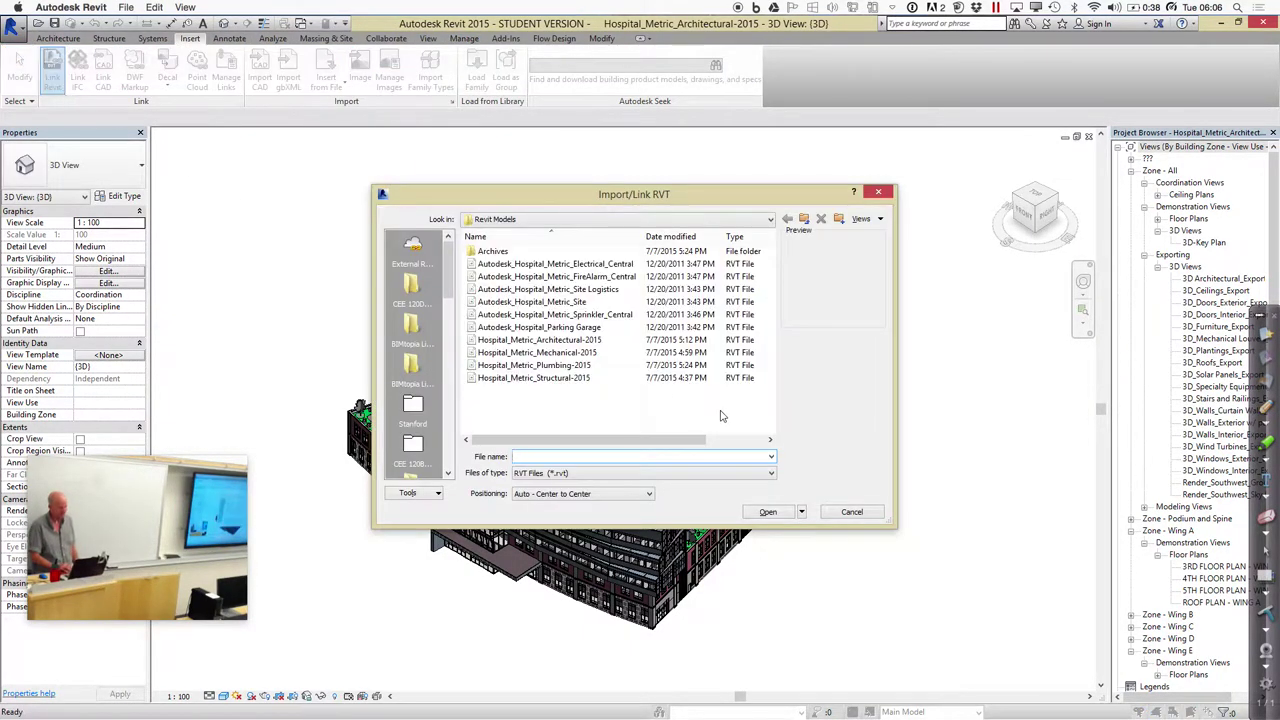
click(578, 379)
click(597, 494)
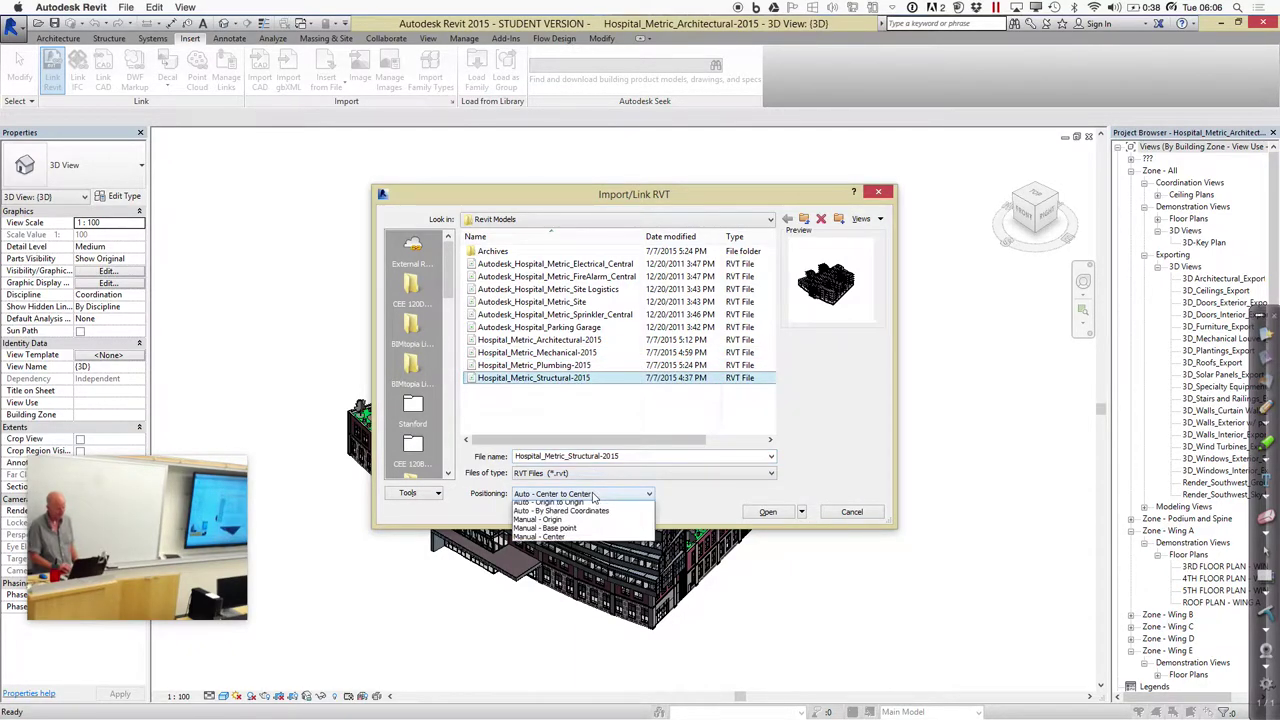
click(586, 514)
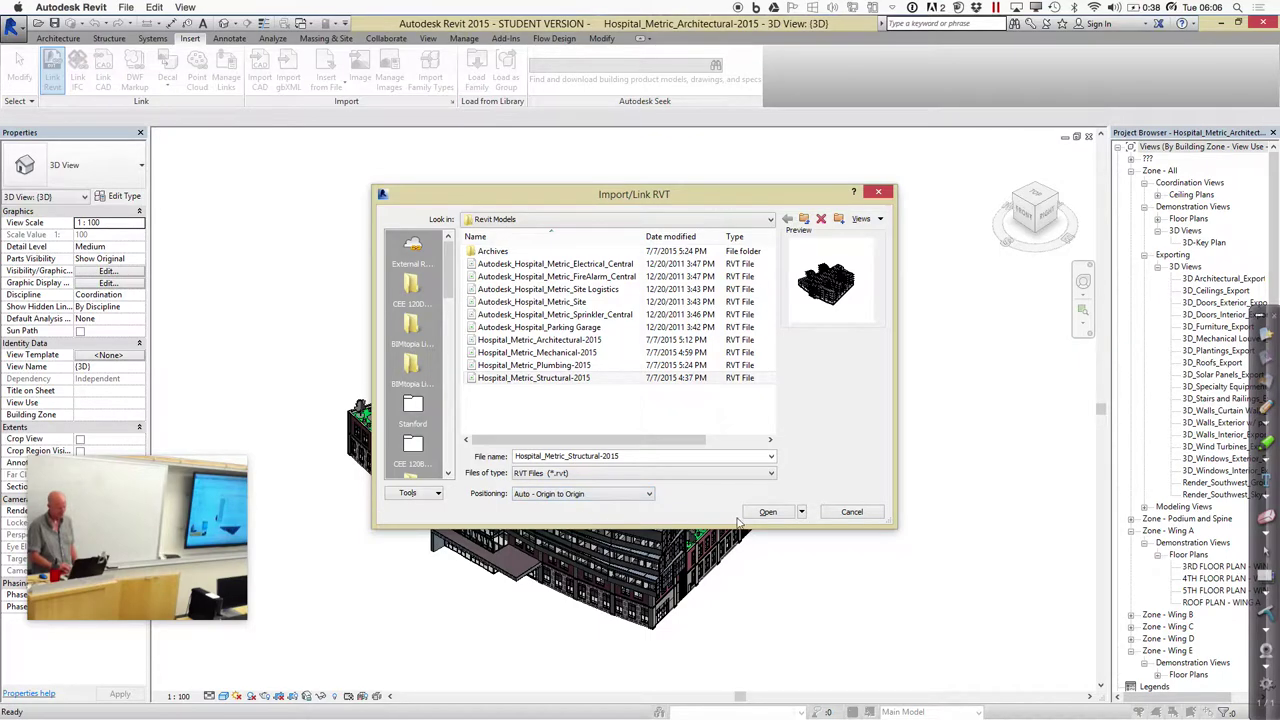
click(781, 516)
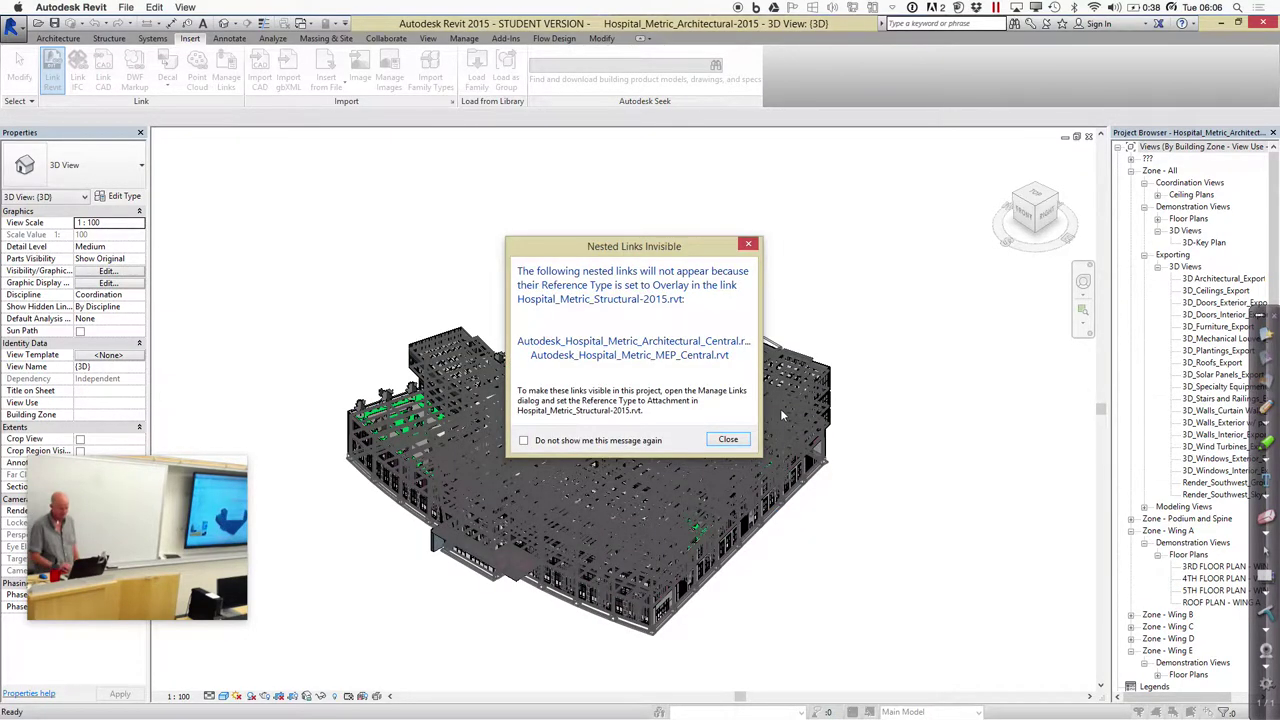
click(740, 439)
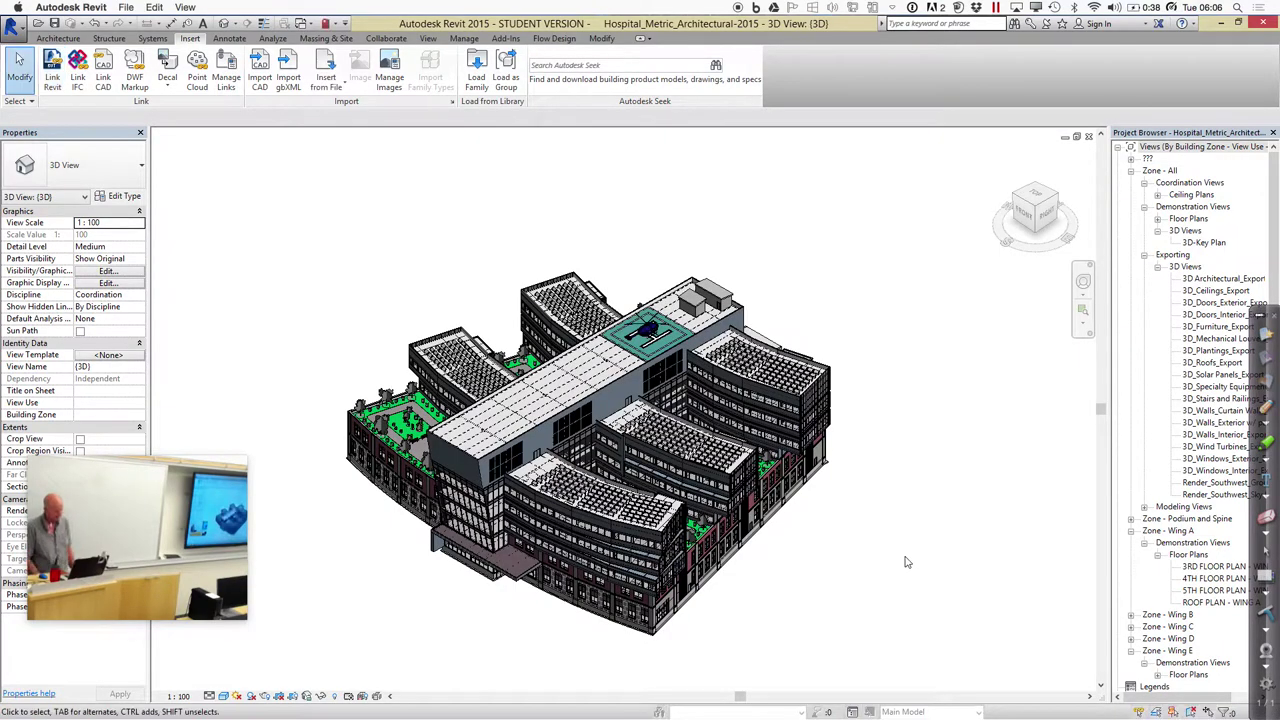
Box-zoom onto the curved-roof wings of the combined architectural and structural model
click(1083, 313)
mouse_move(442, 402)
mouse_down()
mouse_move(763, 601)
mouse_move(785, 640)
mouse_up()
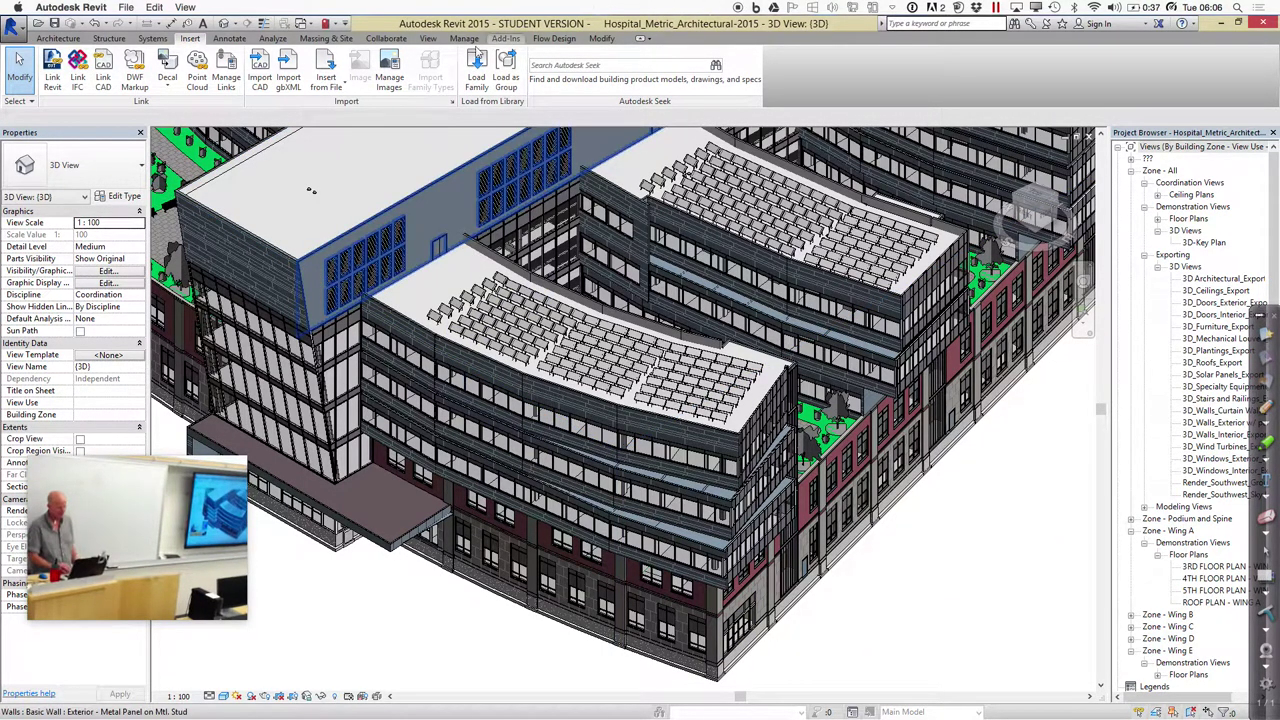
click(402, 40)
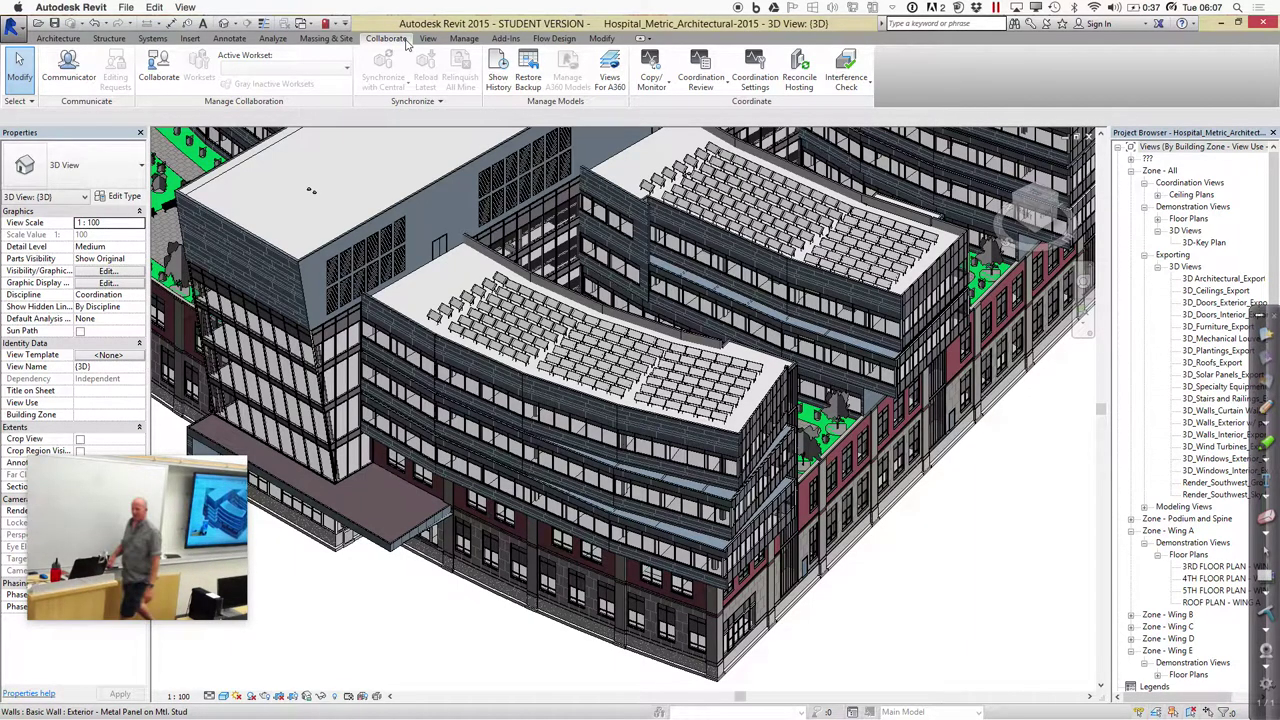
Set up a new interference check of project Walls against the Structural link's Structural Columns
click(862, 88)
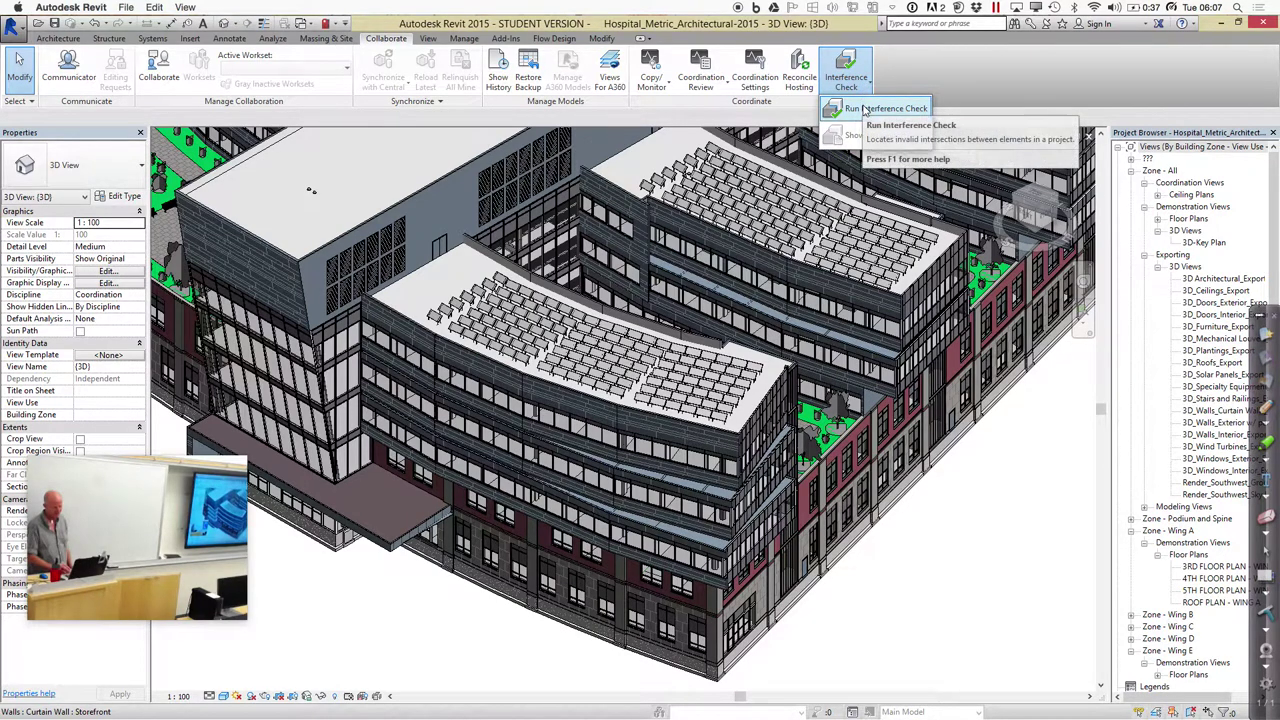
click(866, 108)
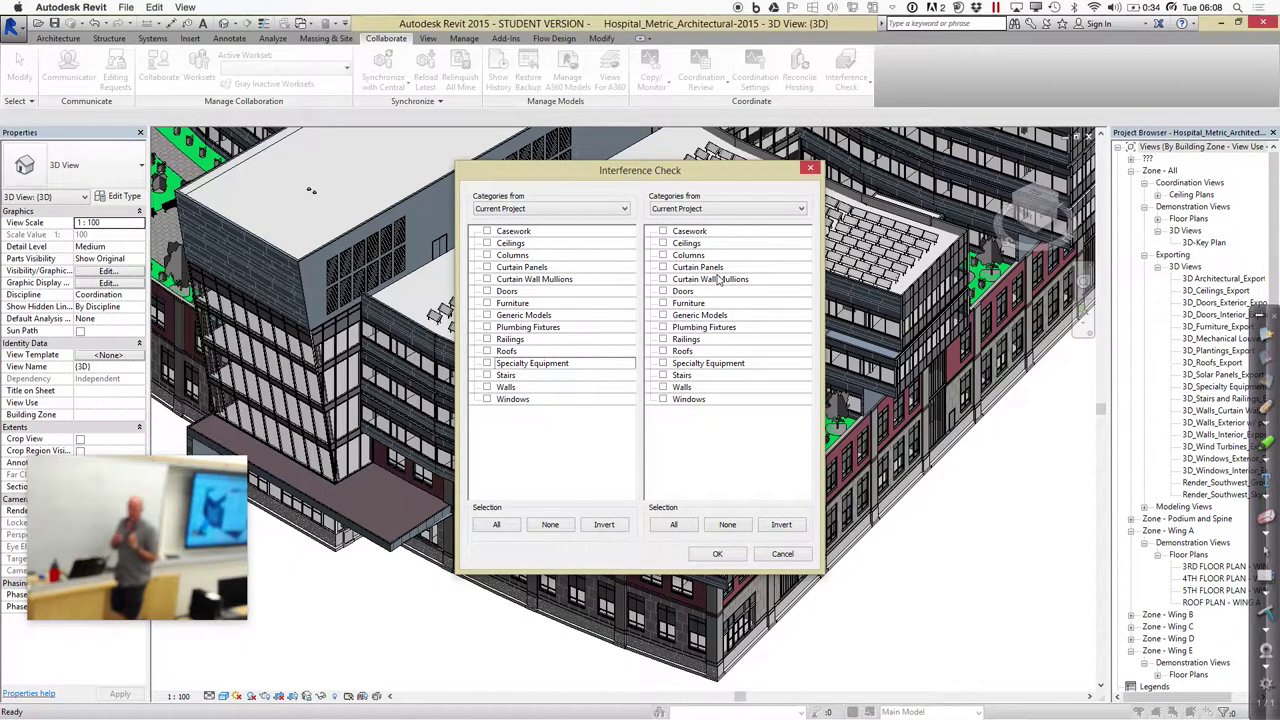
click(737, 211)
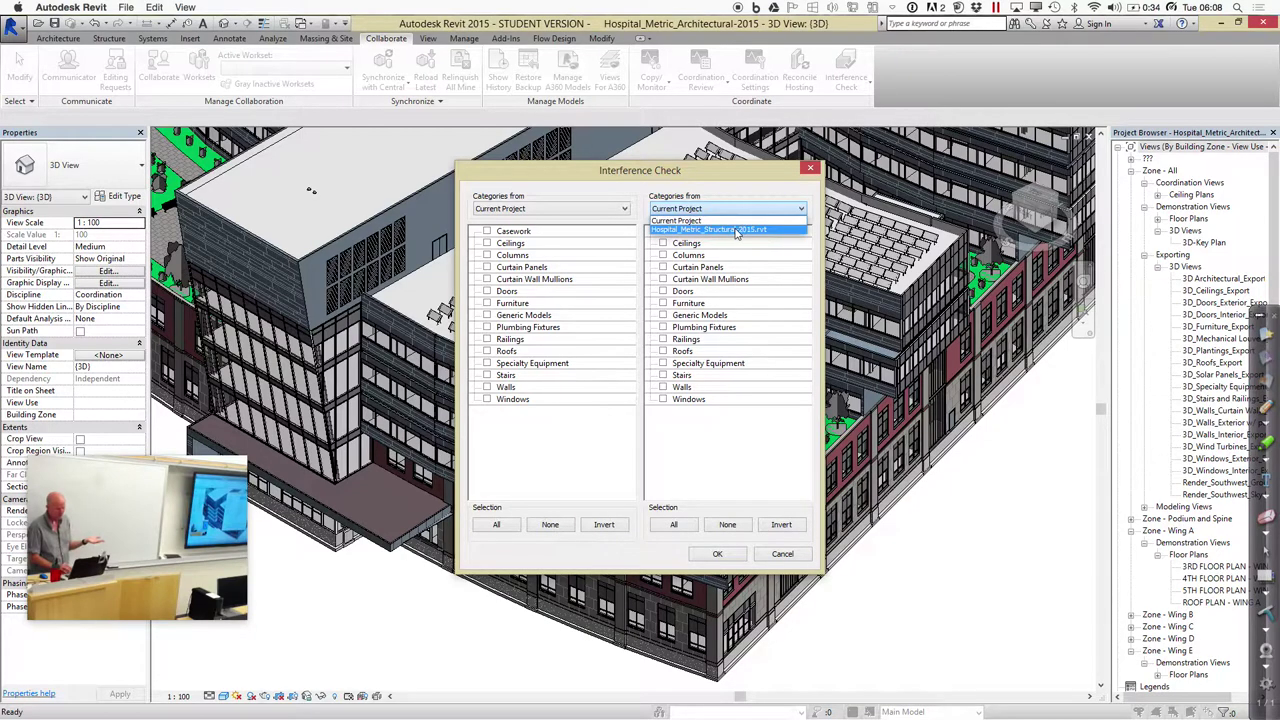
click(736, 230)
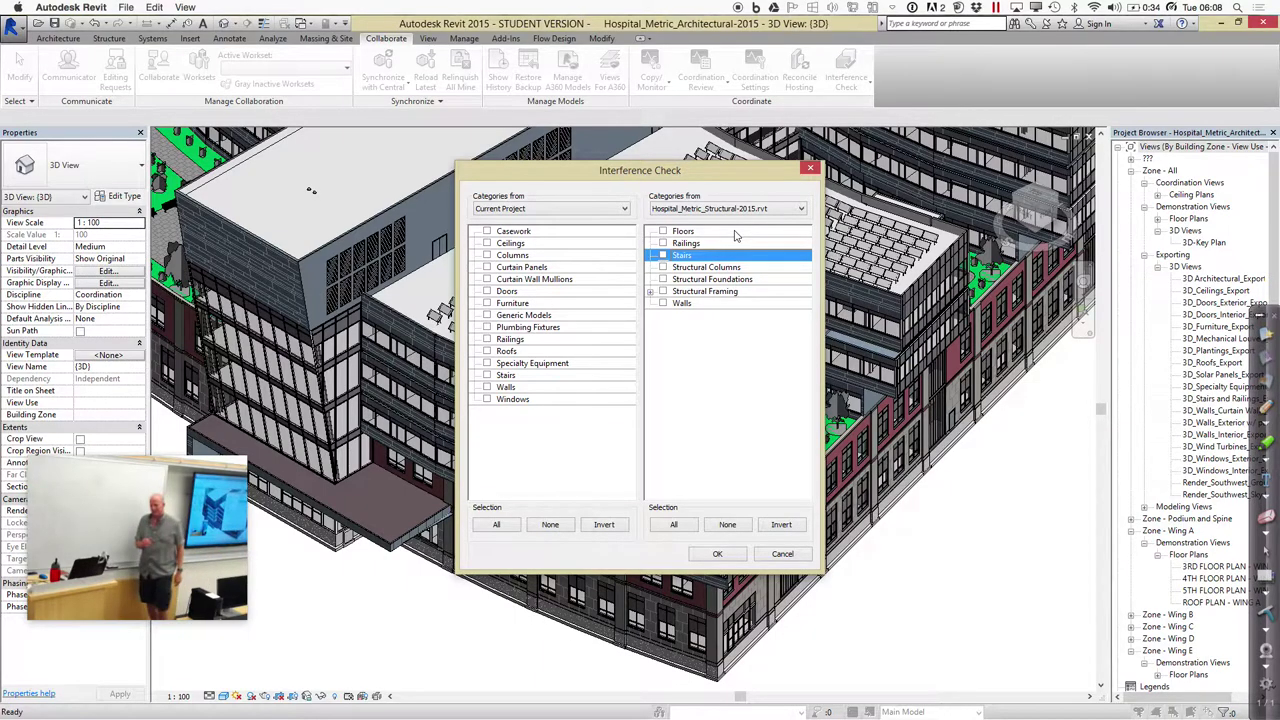
click(487, 387)
click(663, 267)
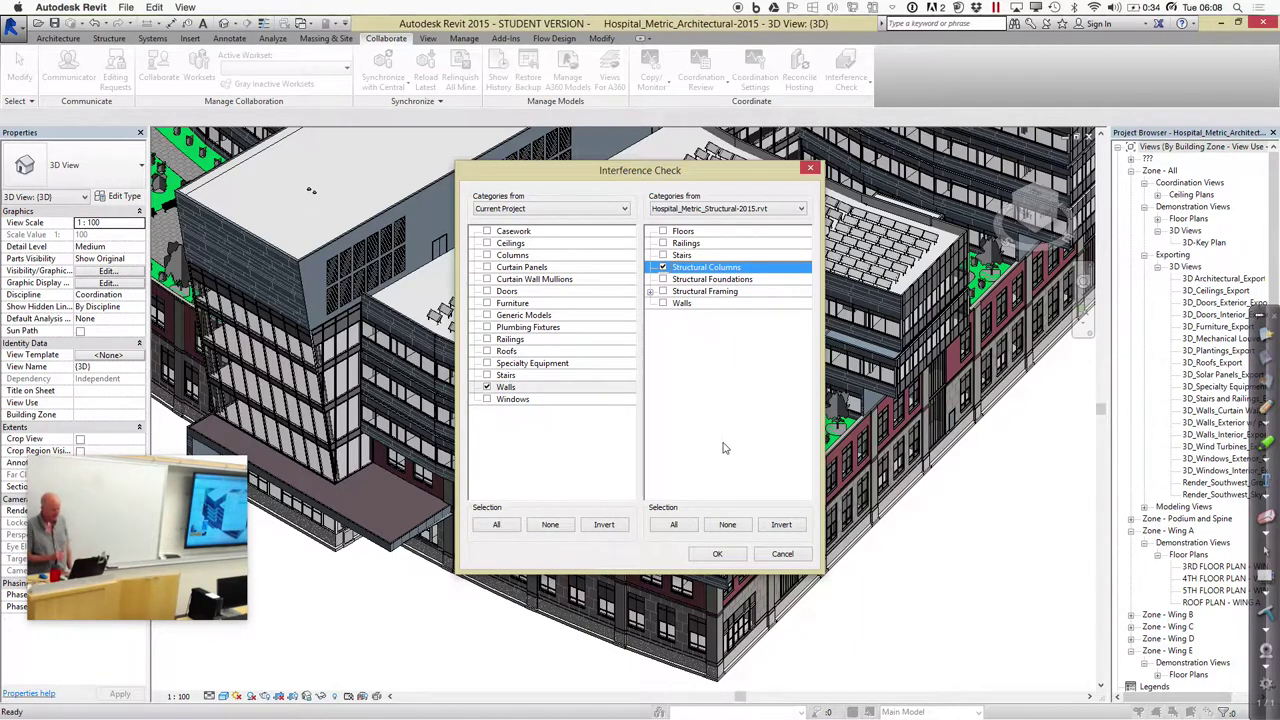
click(651, 292)
click(651, 292)
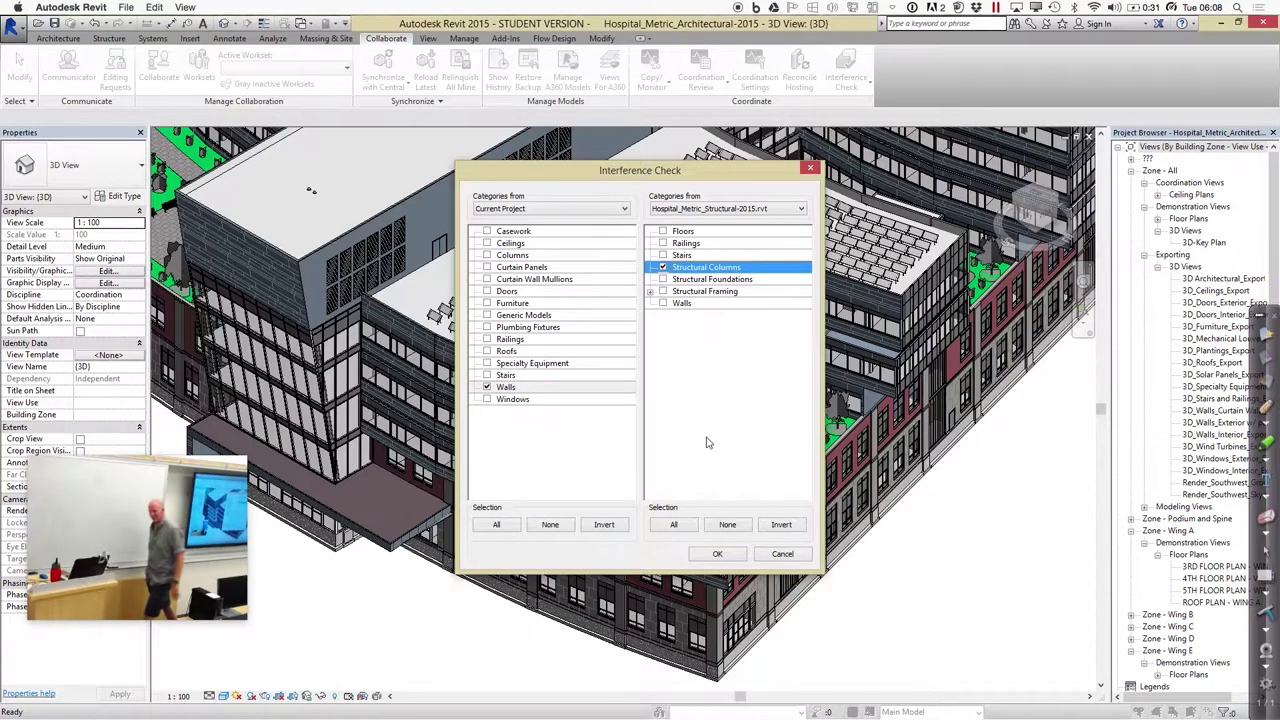
Run the interference check, then move and enlarge the Interference Report
click(717, 553)
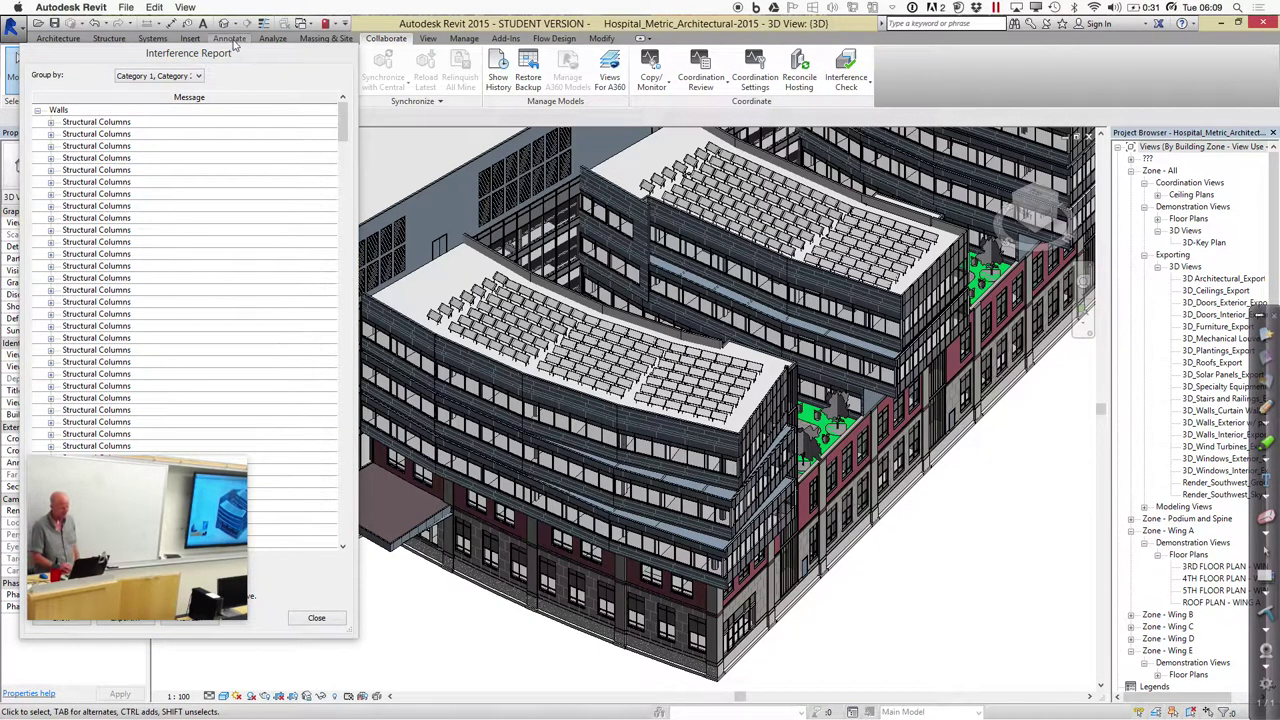
drag(234, 54, 524, 82)
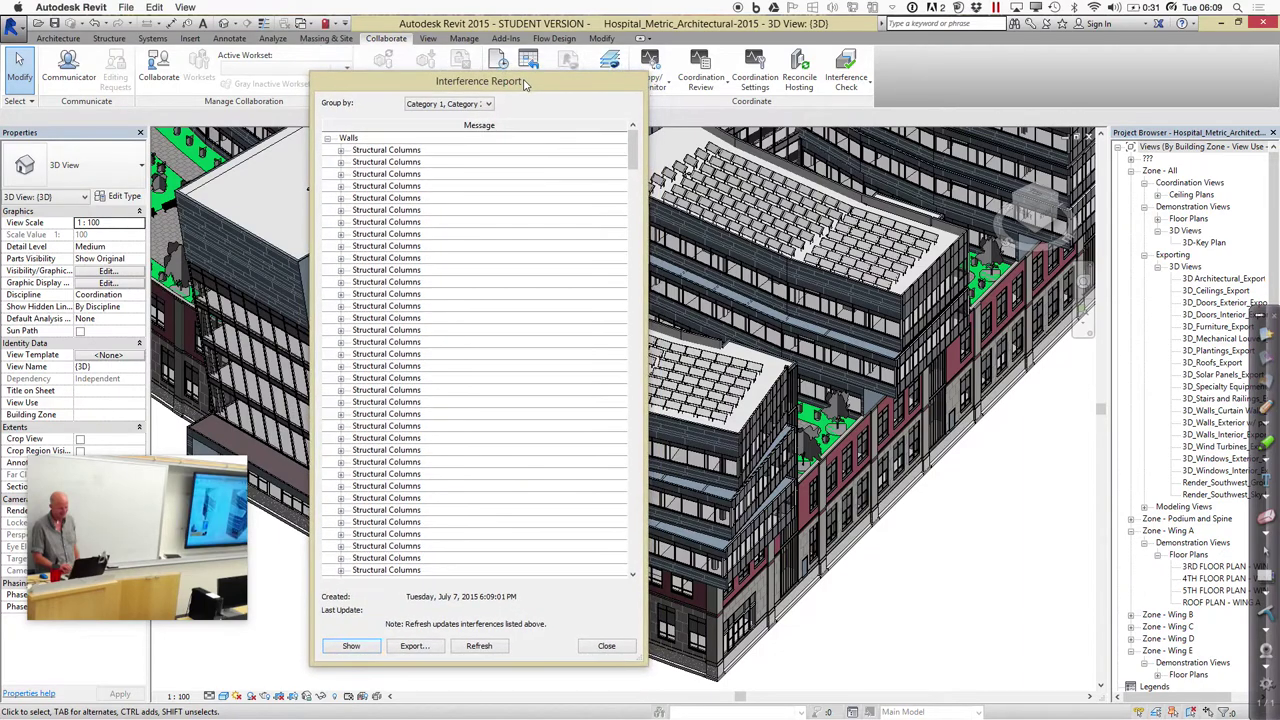
drag(641, 656, 941, 675)
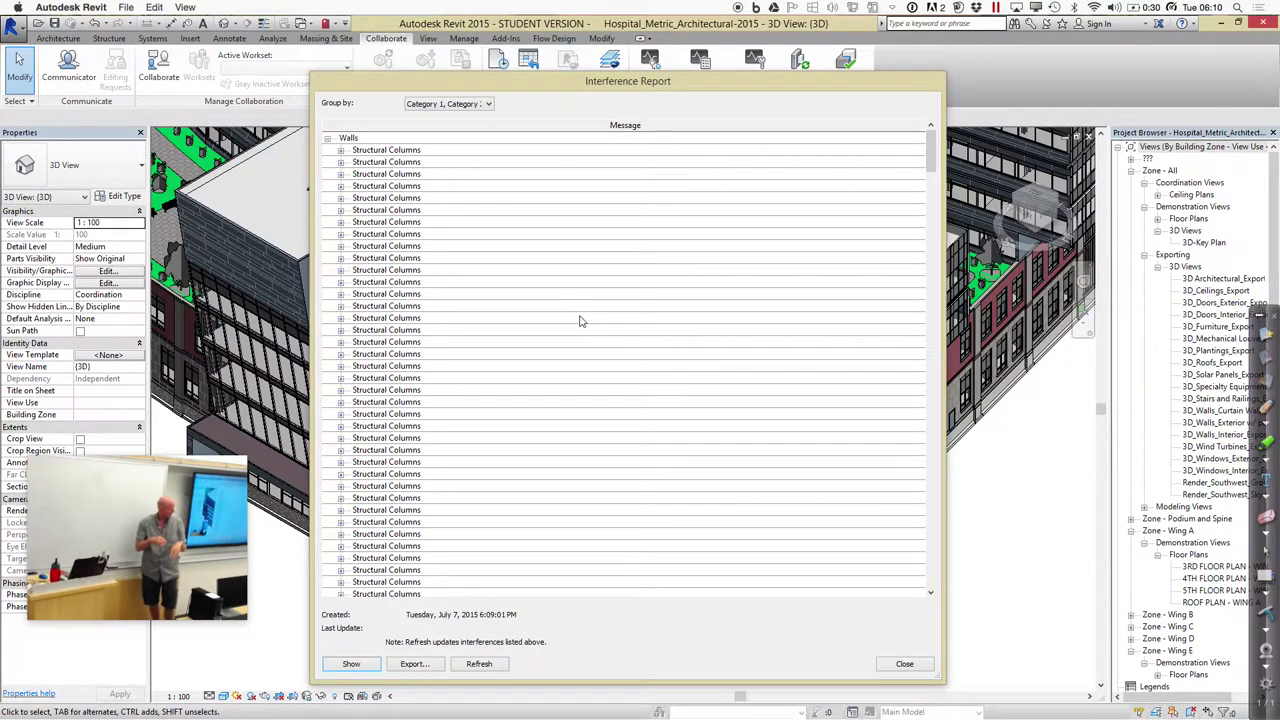
Expand the first two wall–column clashes and select structural column 174344
click(341, 150)
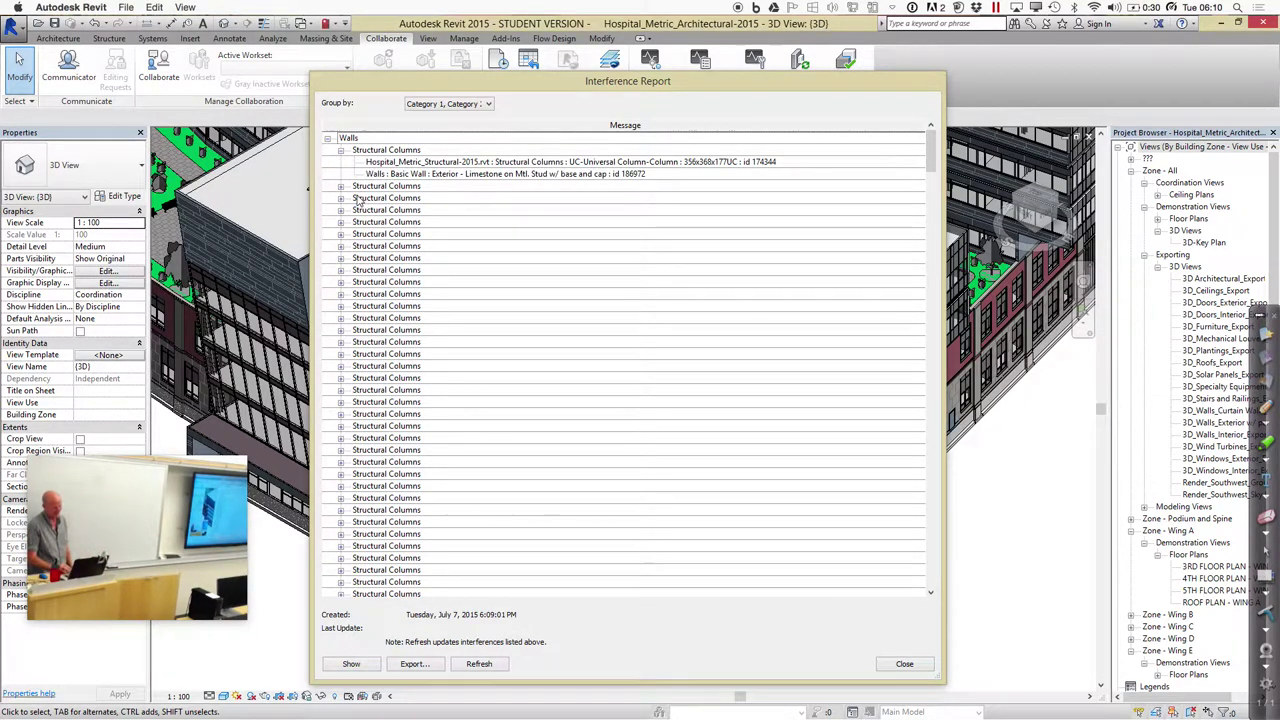
click(346, 188)
click(341, 187)
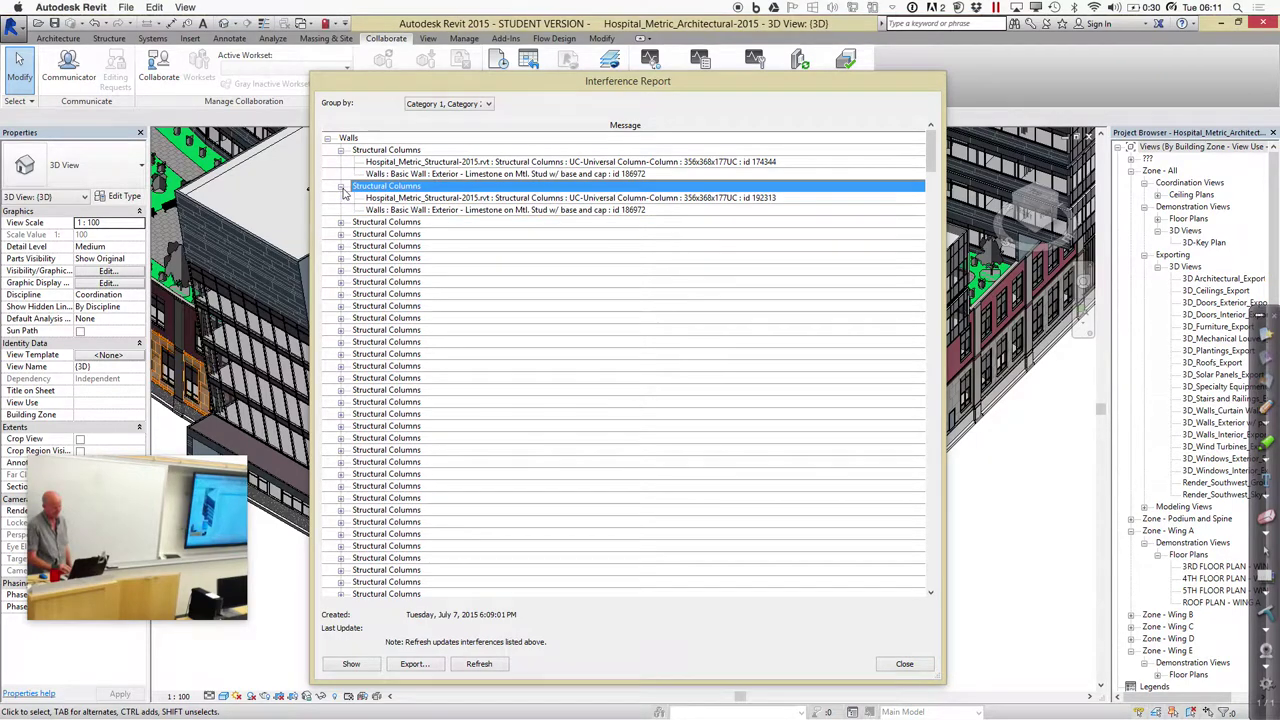
drag(517, 93, 802, 111)
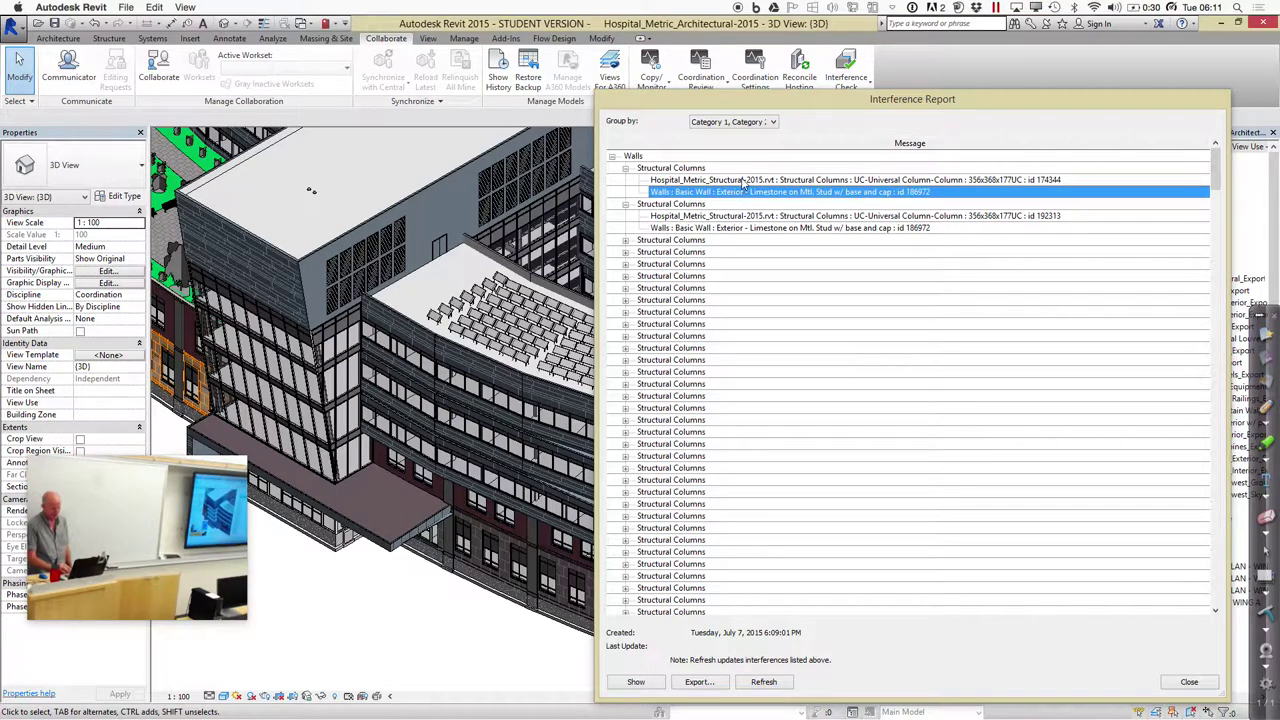
click(743, 181)
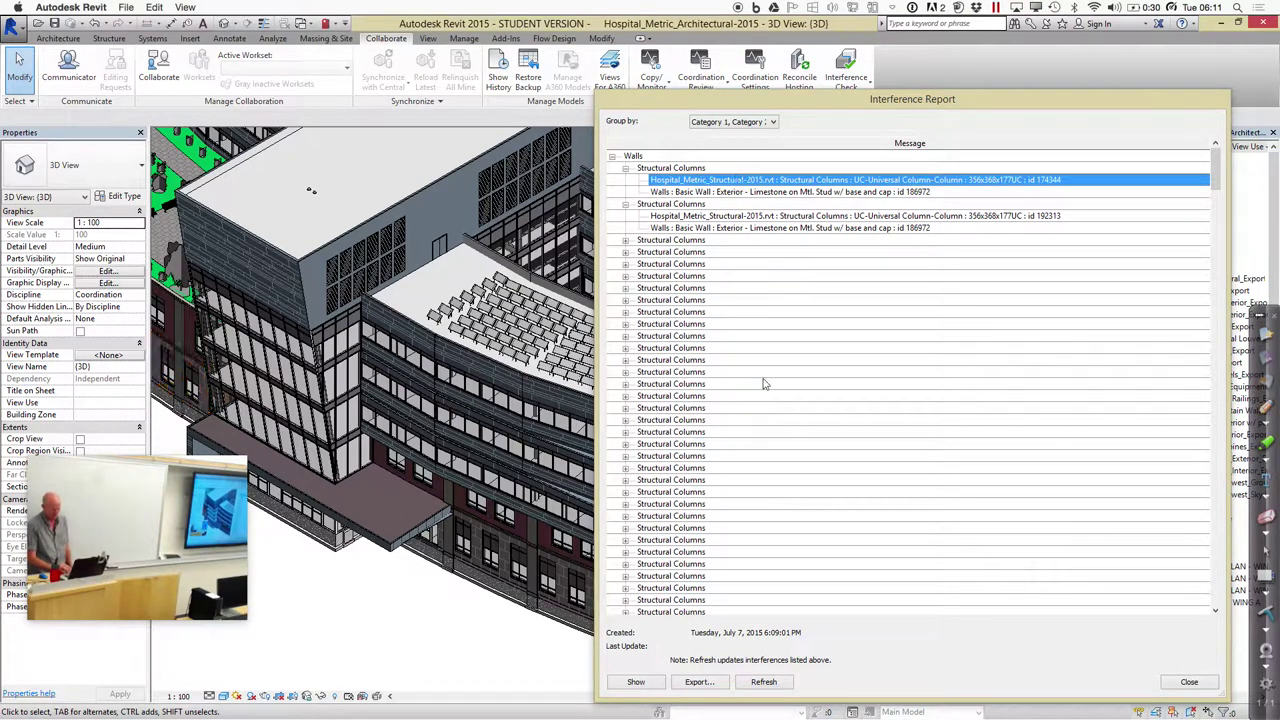
Try to show the selected clash in the model, accepting the search and dismissing 'No good view'
click(636, 682)
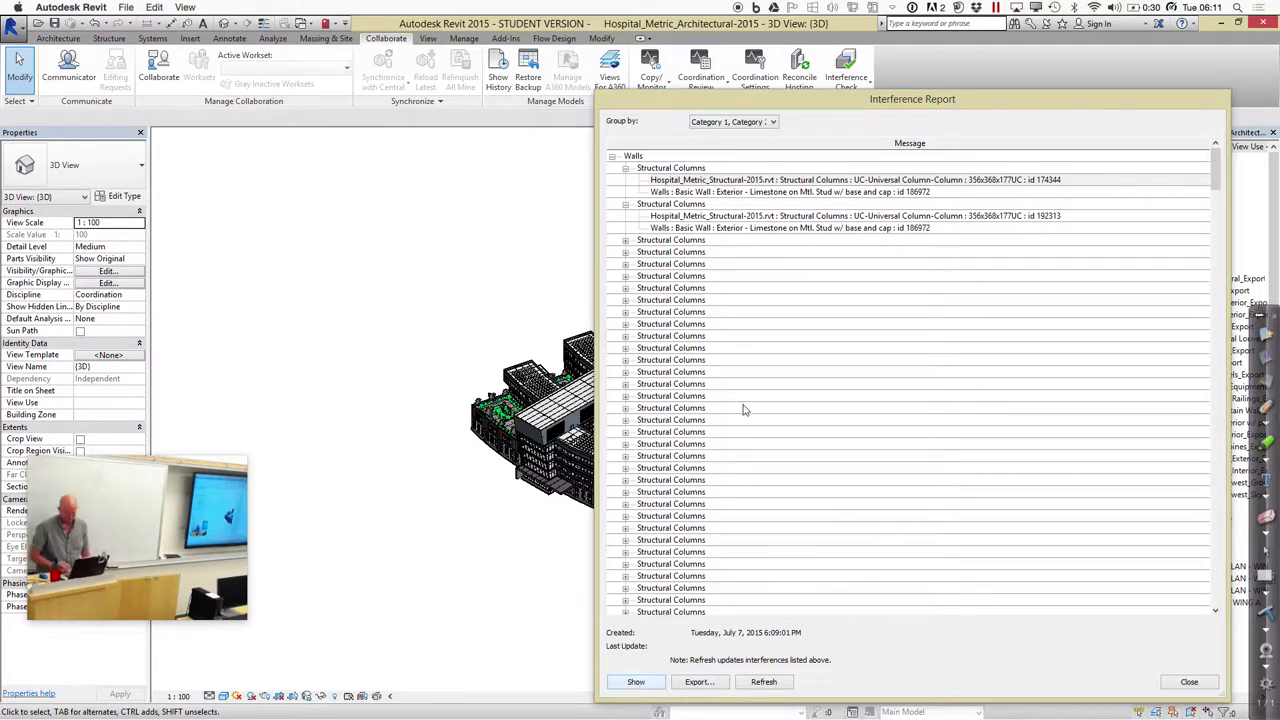
drag(874, 96, 1035, 111)
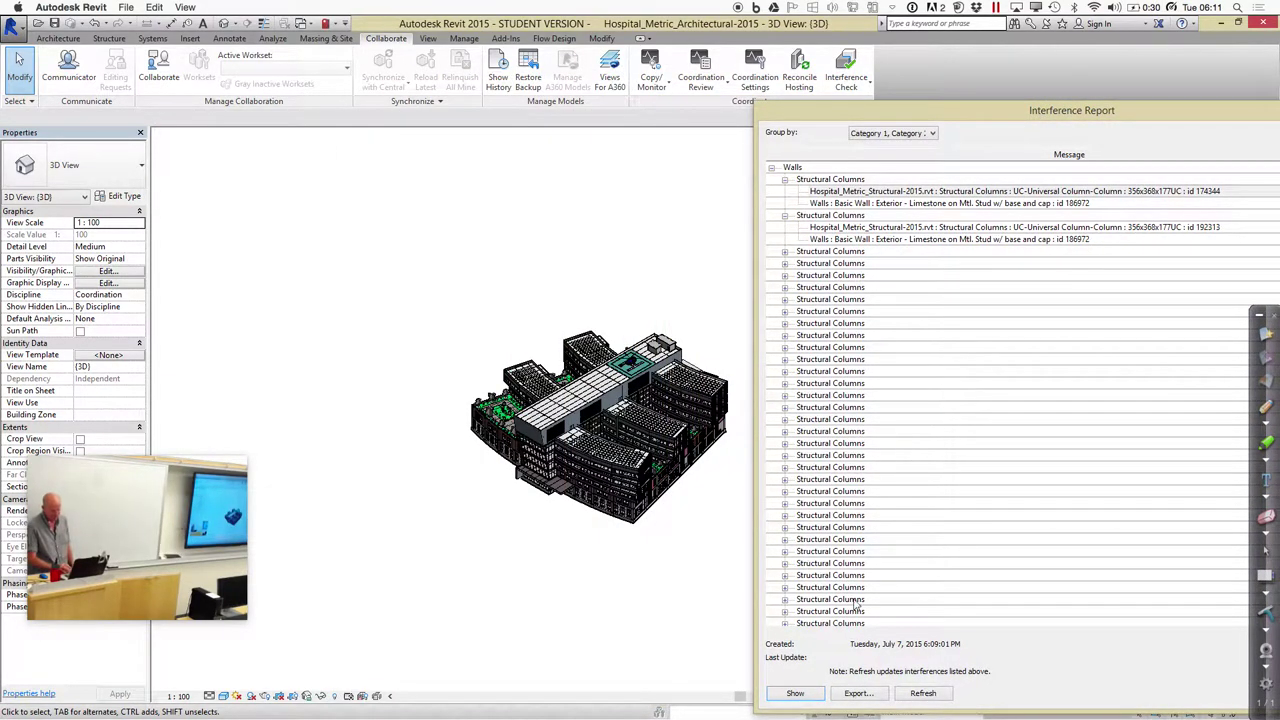
click(796, 694)
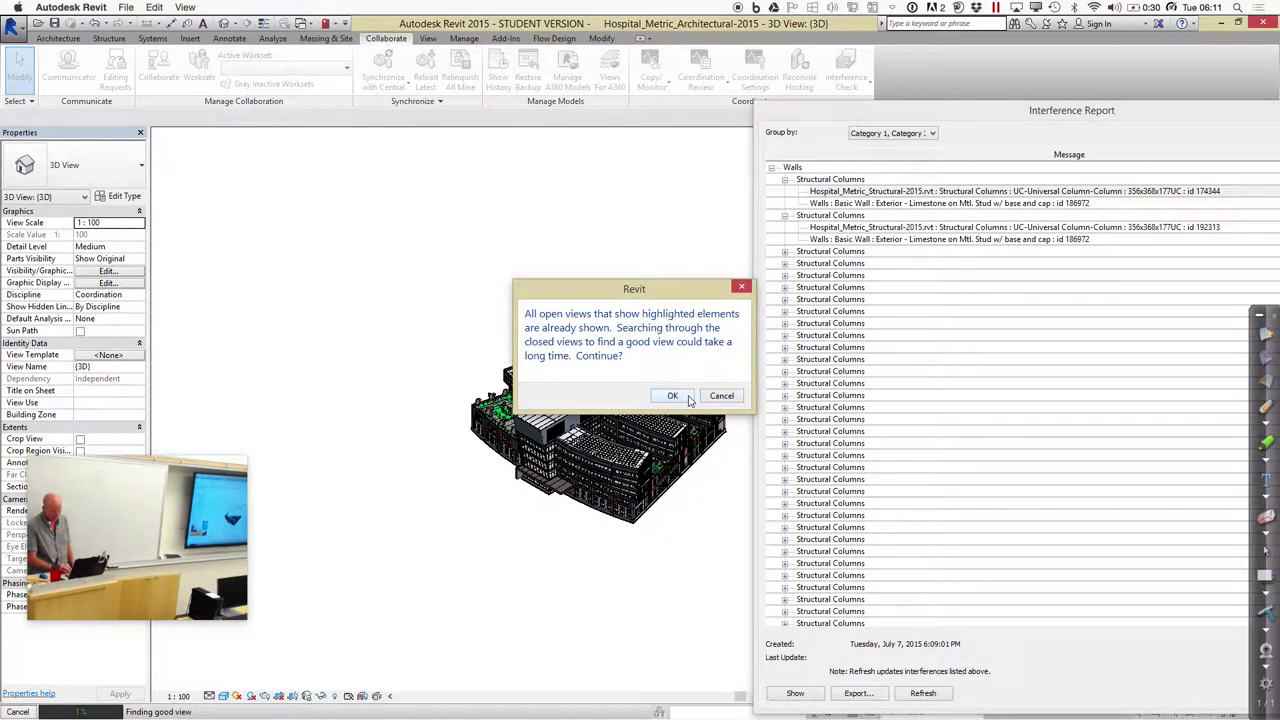
click(722, 399)
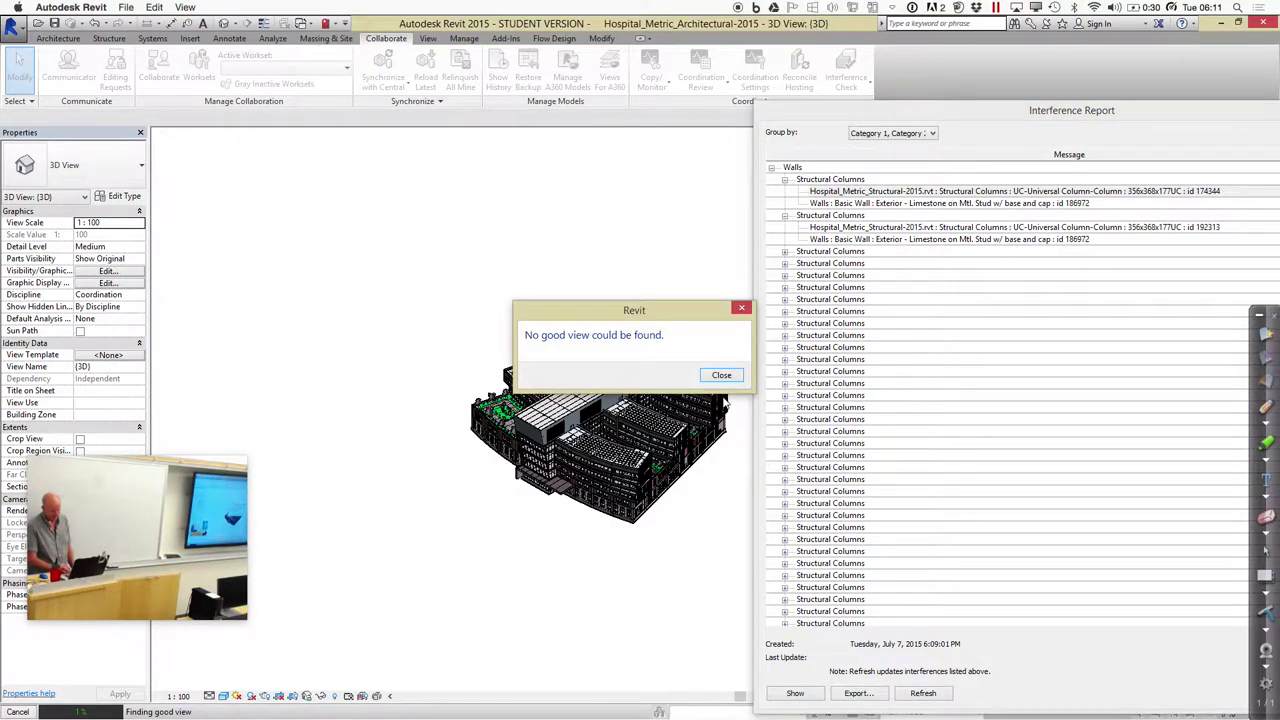
click(730, 379)
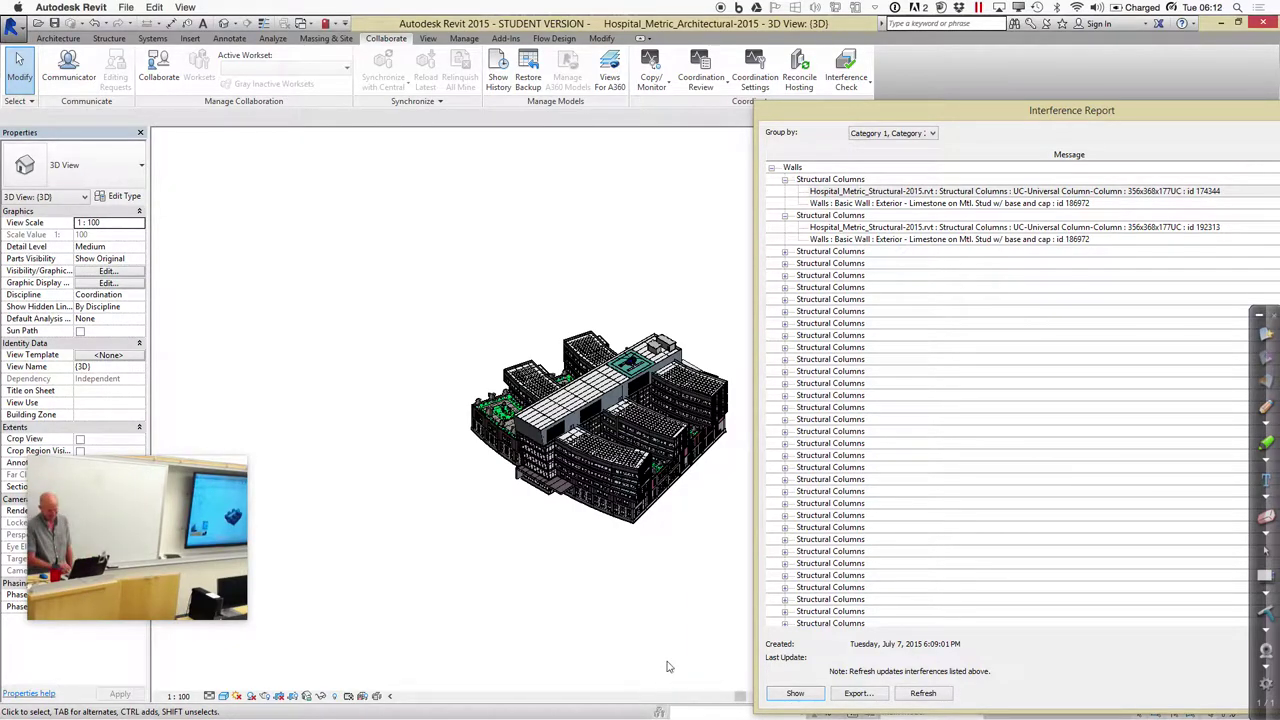
Group the report by 'Category 2, Category 1' and expand the first two Walls groups
click(930, 133)
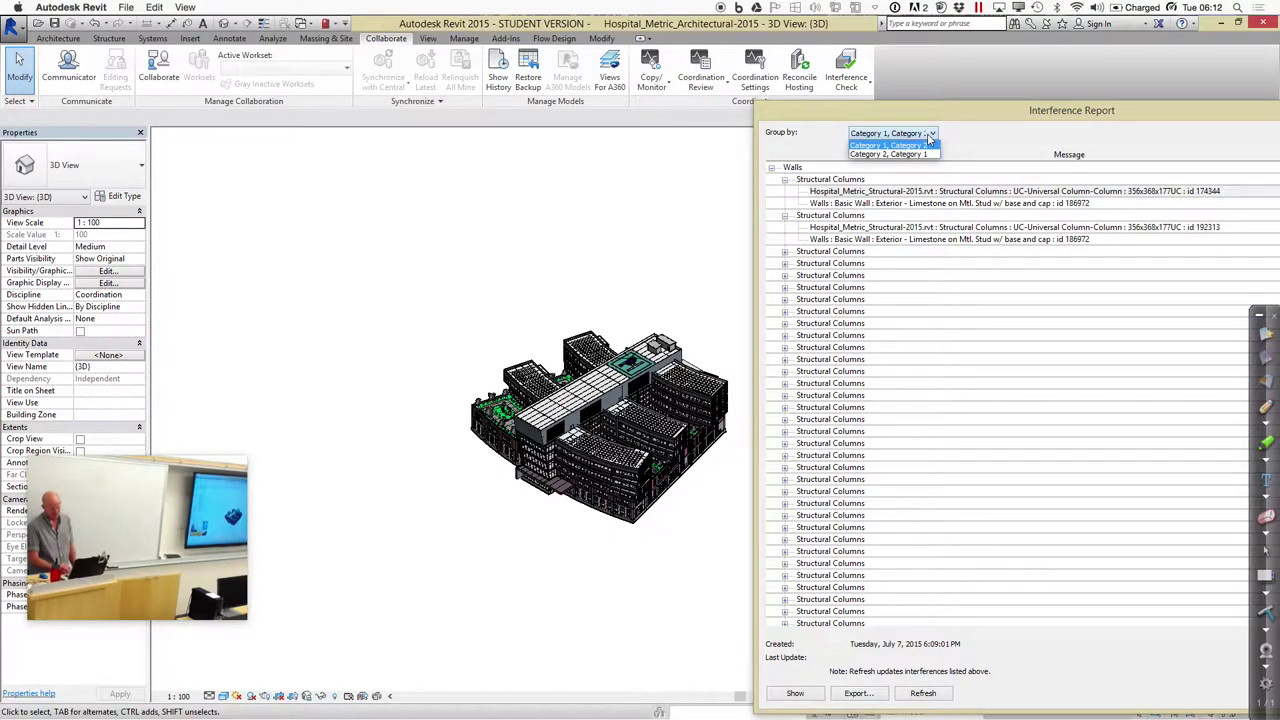
click(917, 155)
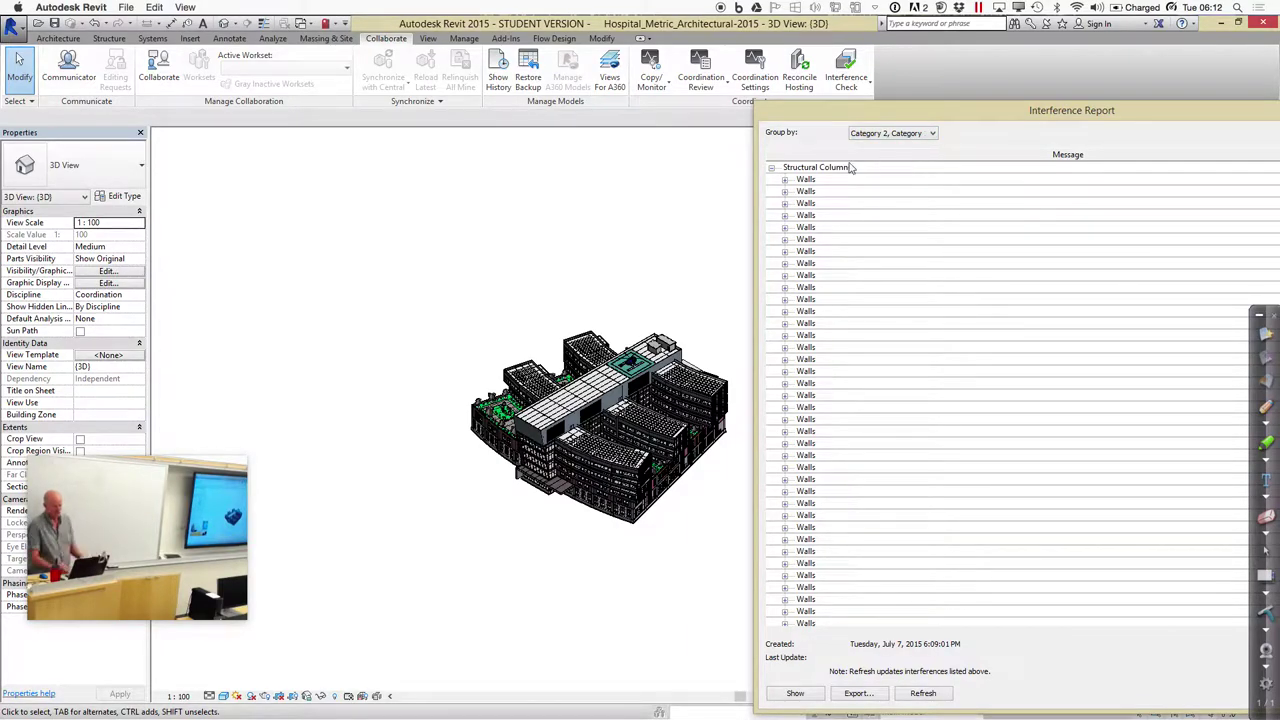
click(785, 179)
click(785, 216)
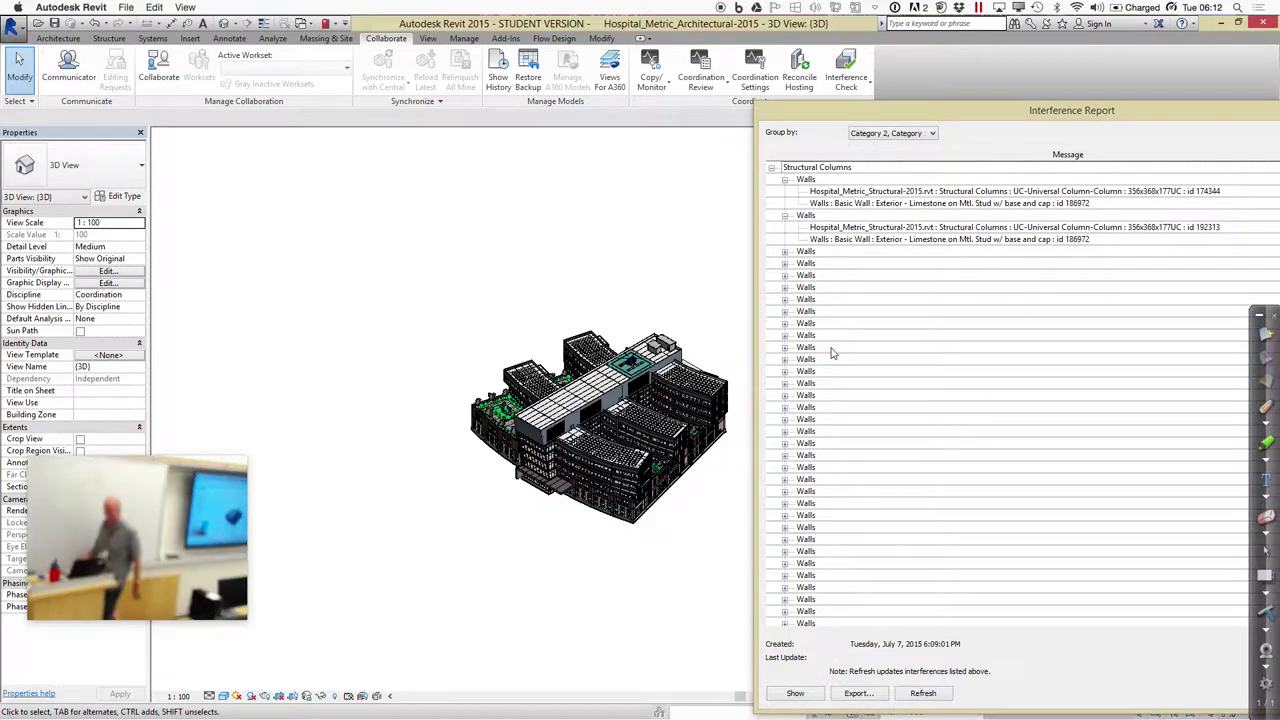
Close the Interference Report and switch to the Add-Ins tab
drag(1066, 116, 685, 115)
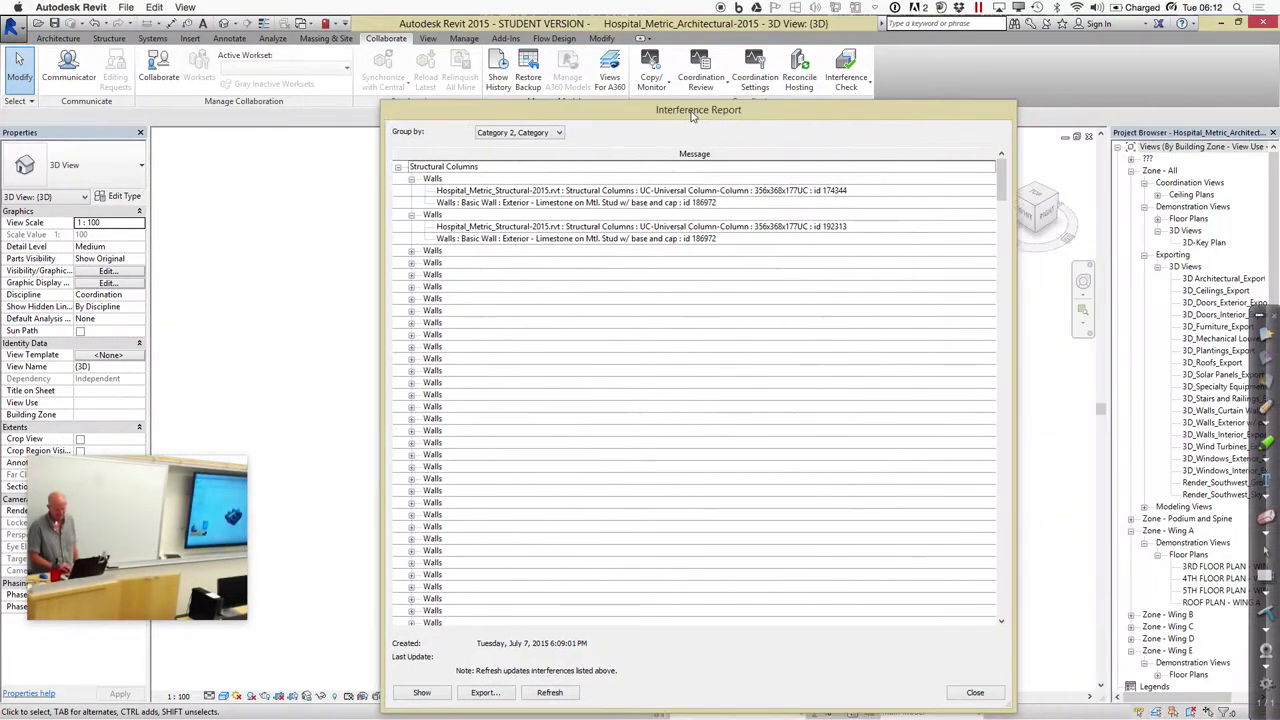
click(967, 693)
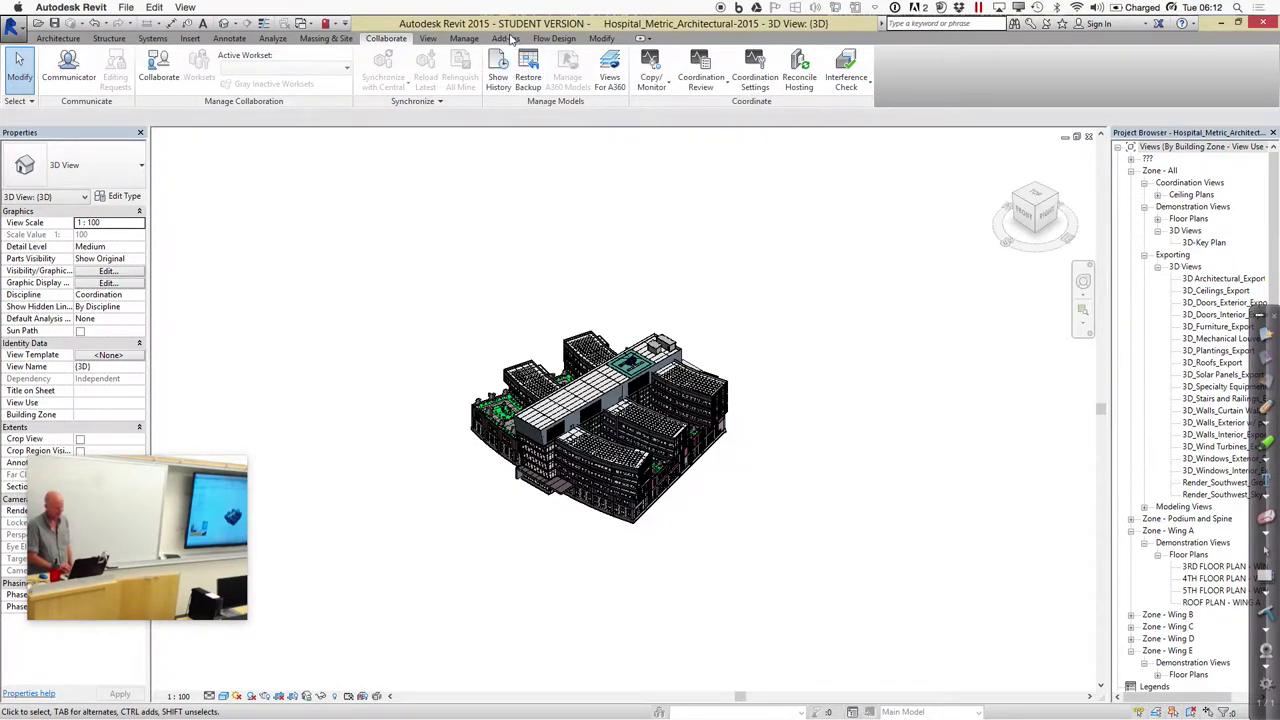
click(500, 40)
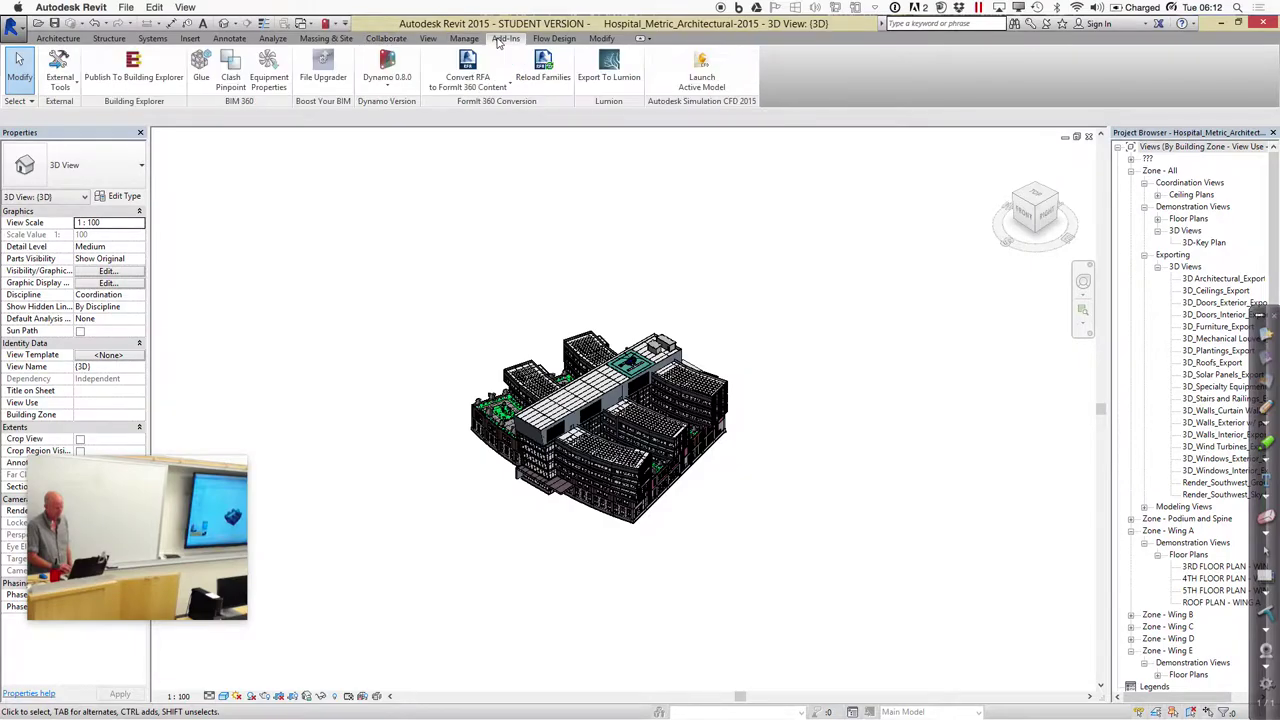
Start the Navisworks 2015 export, review its settings without changes, and minimize BIM 360 Glue
click(60, 80)
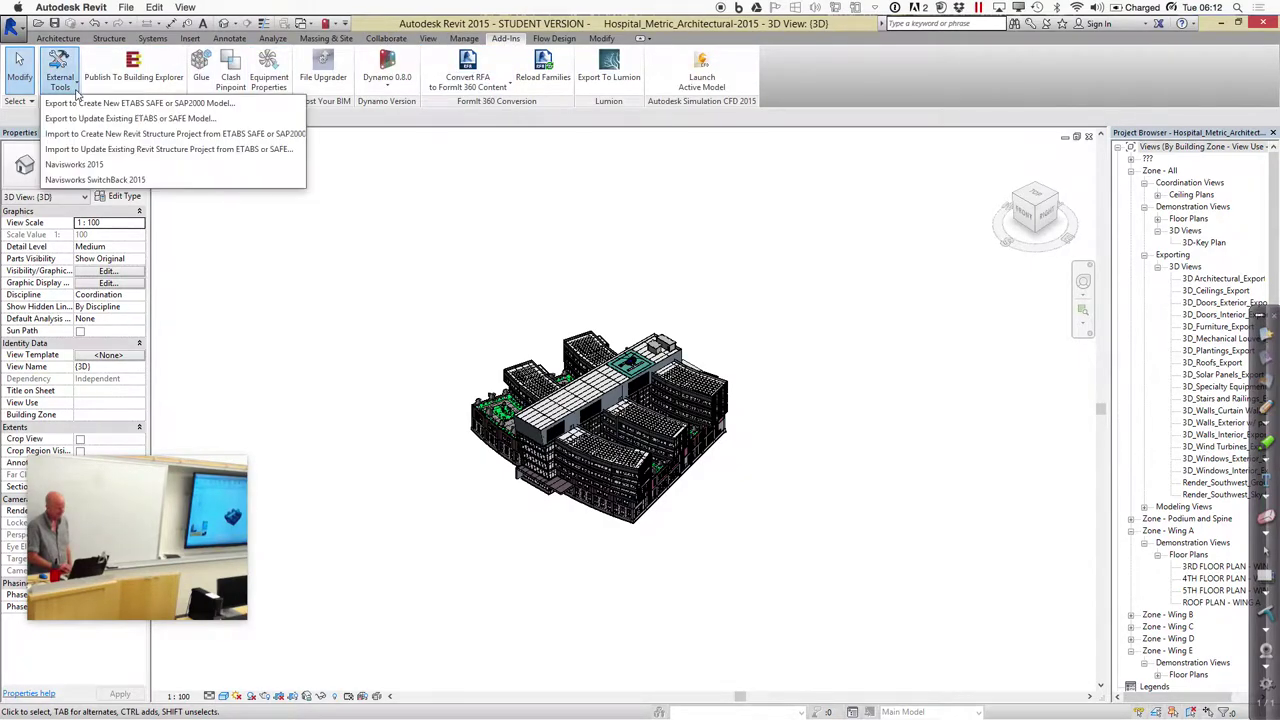
click(86, 165)
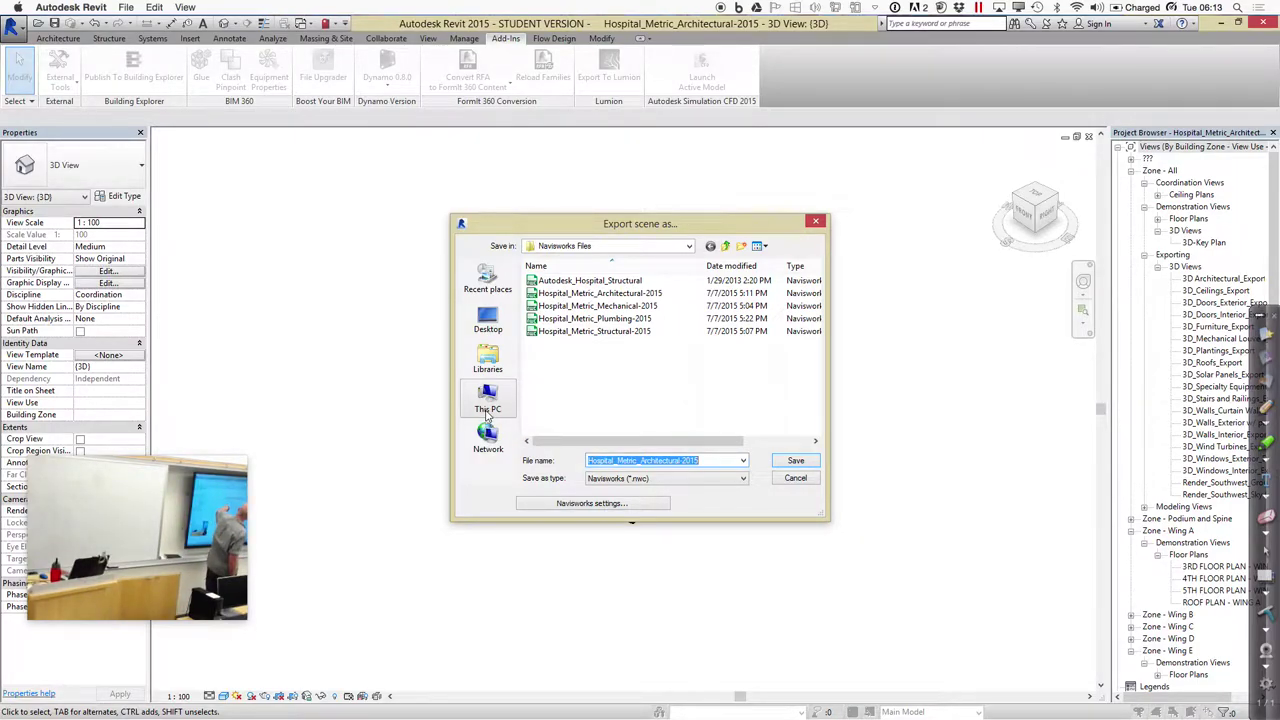
click(601, 507)
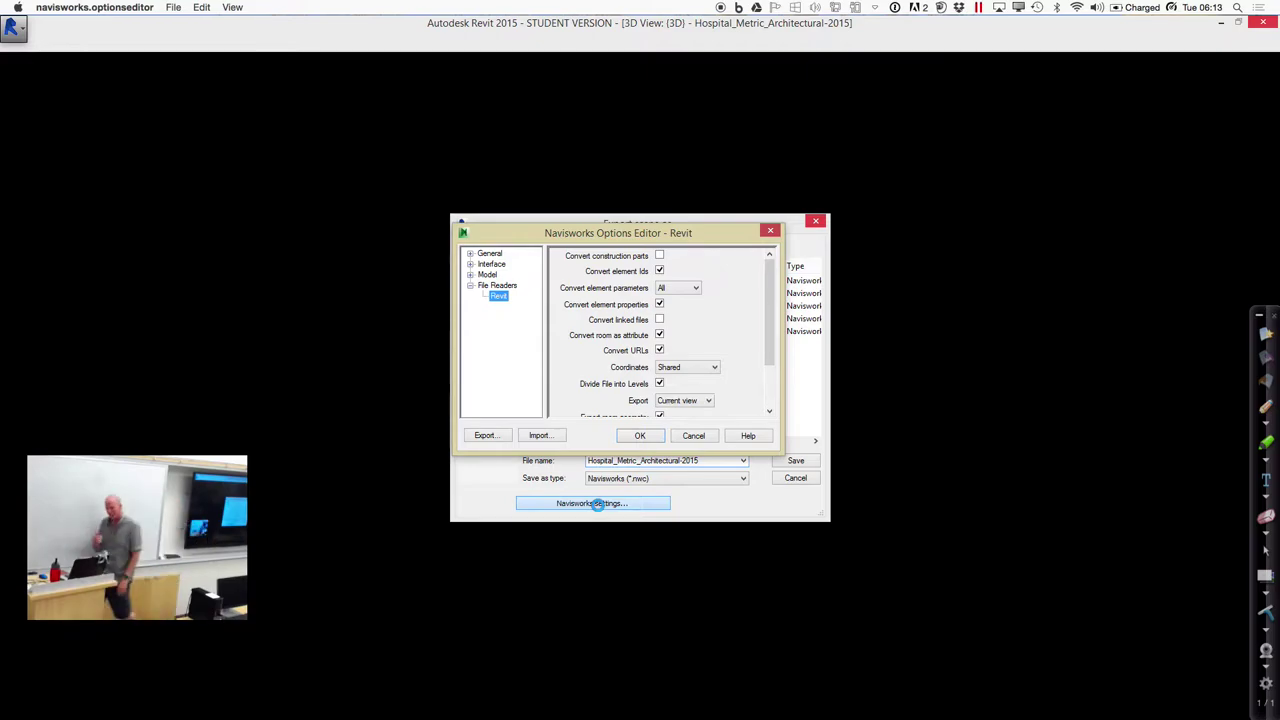
click(706, 438)
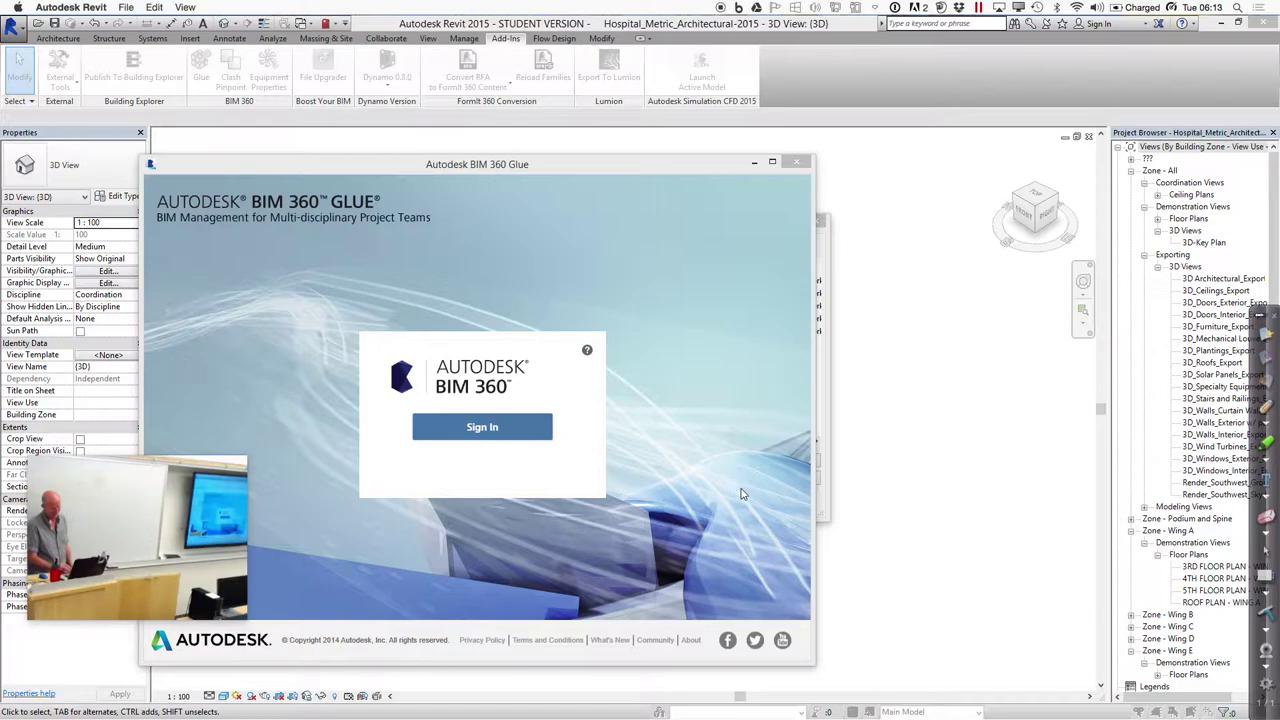
click(754, 163)
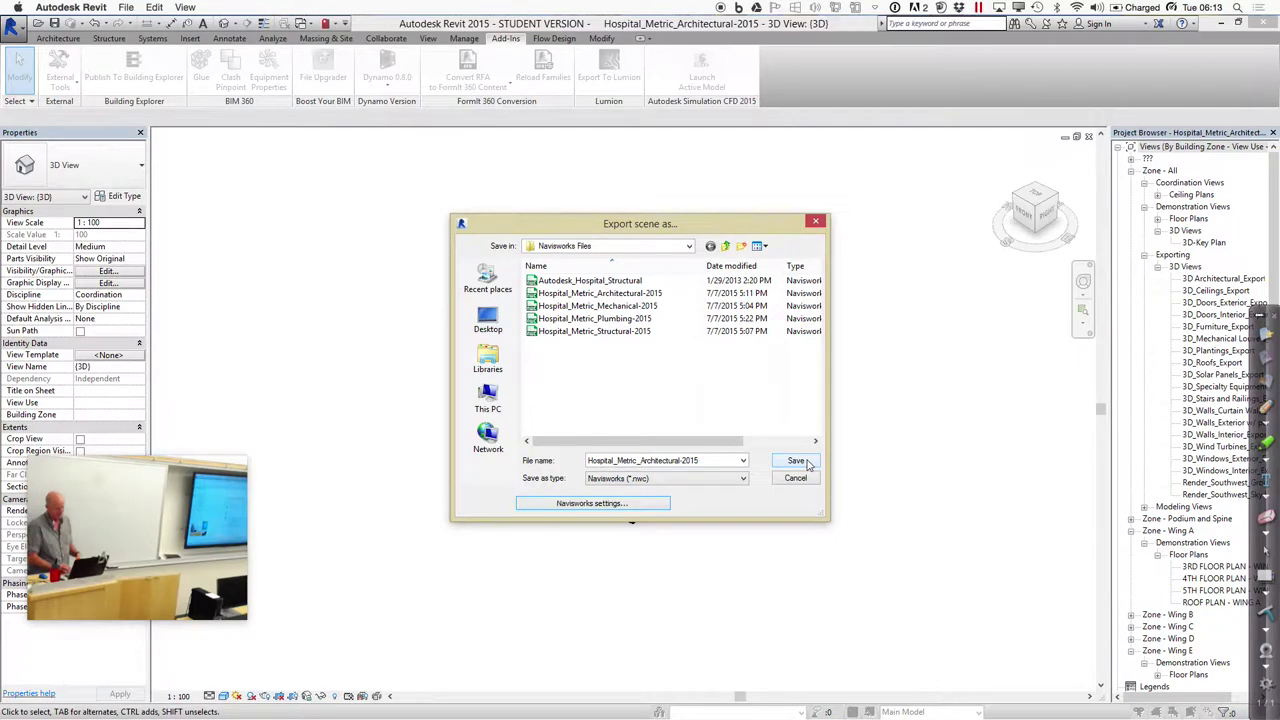
Export as Hospital_Metric_Architectural-2015v2.nwc and bring back the BIM 360 Glue window
double_click(716, 461)
click(713, 460)
text(v2)
click(796, 463)
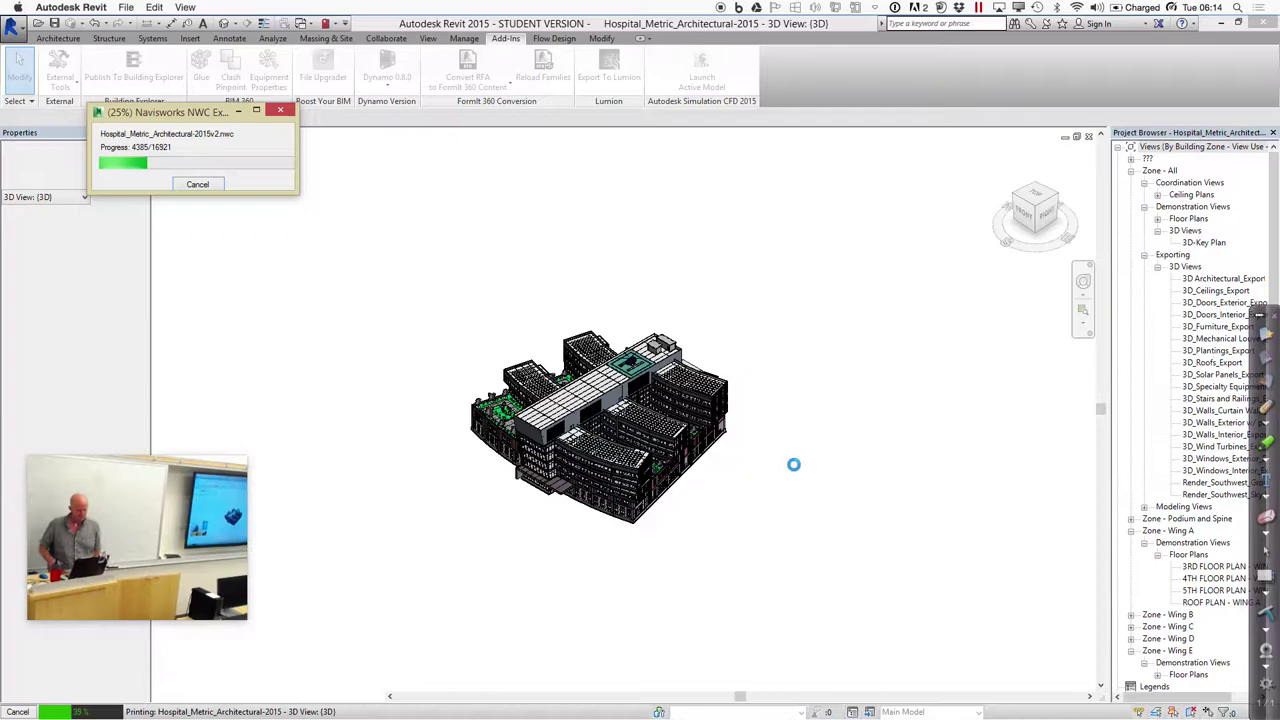
mouse_move(538, 708)
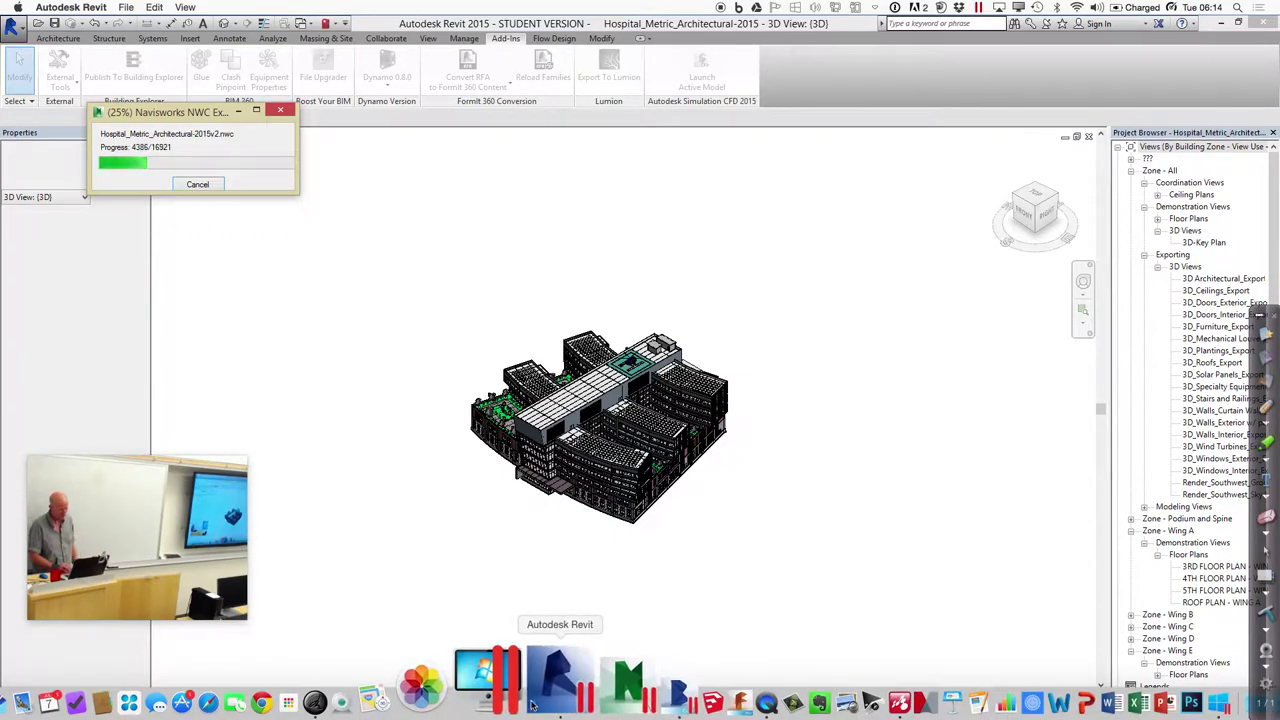
click(588, 703)
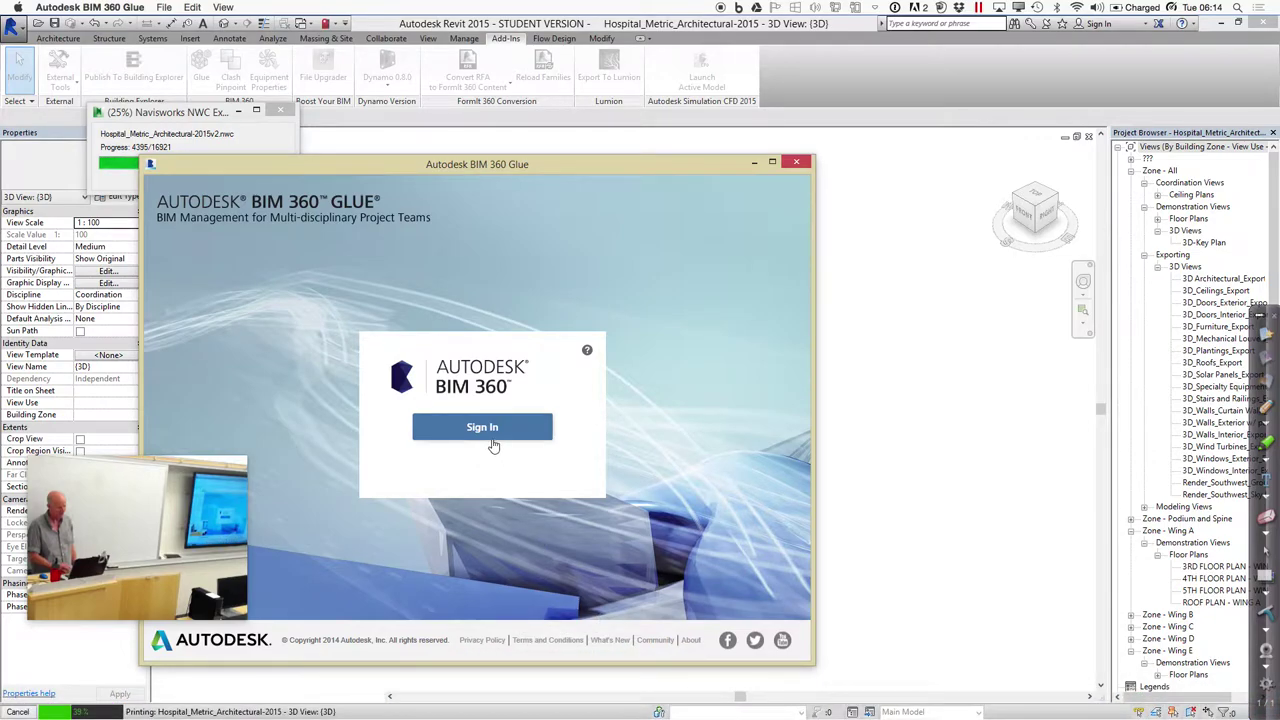
Sign in to BIM 360 Glue with the Autodesk ID and account password
click(489, 436)
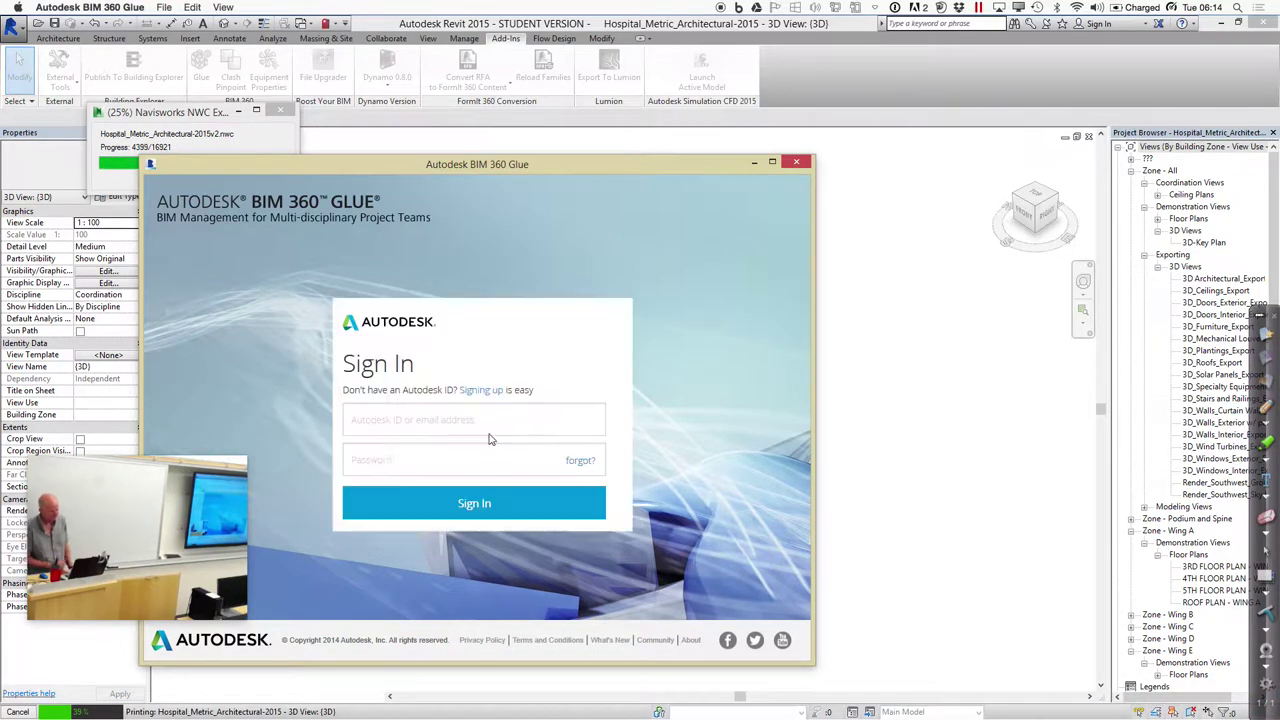
click(392, 423)
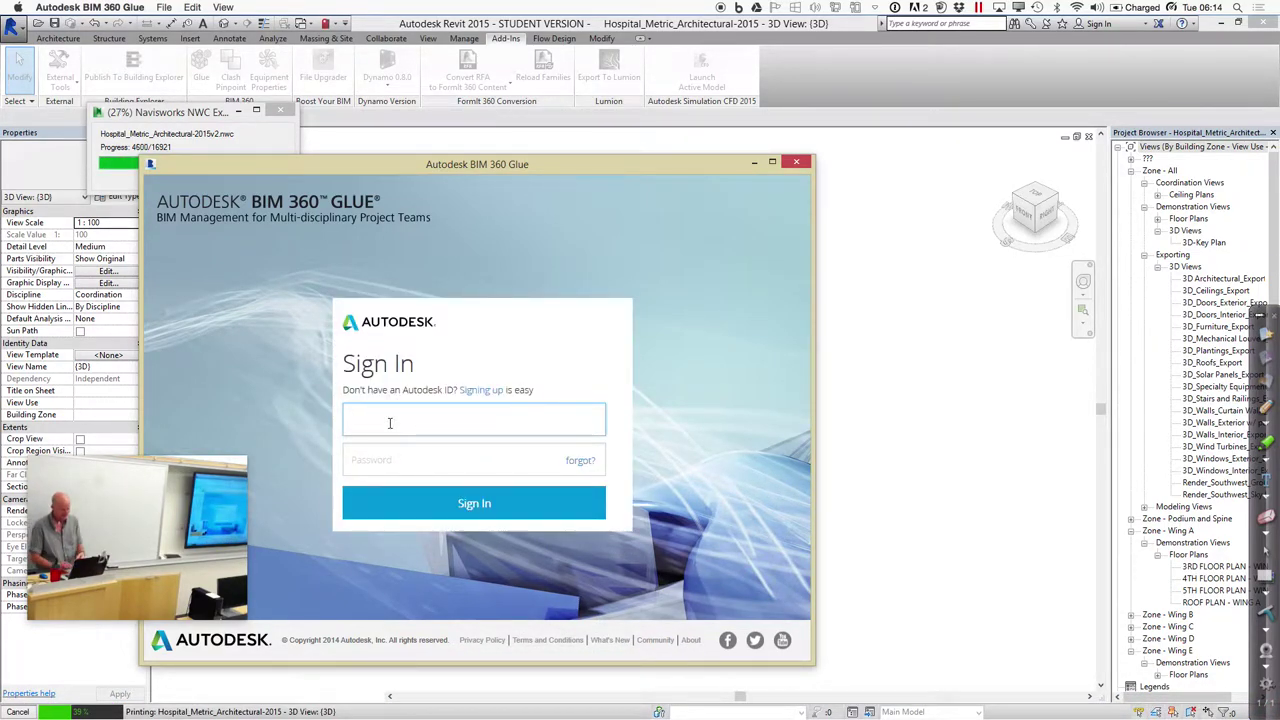
text(glenn)
click(390, 442)
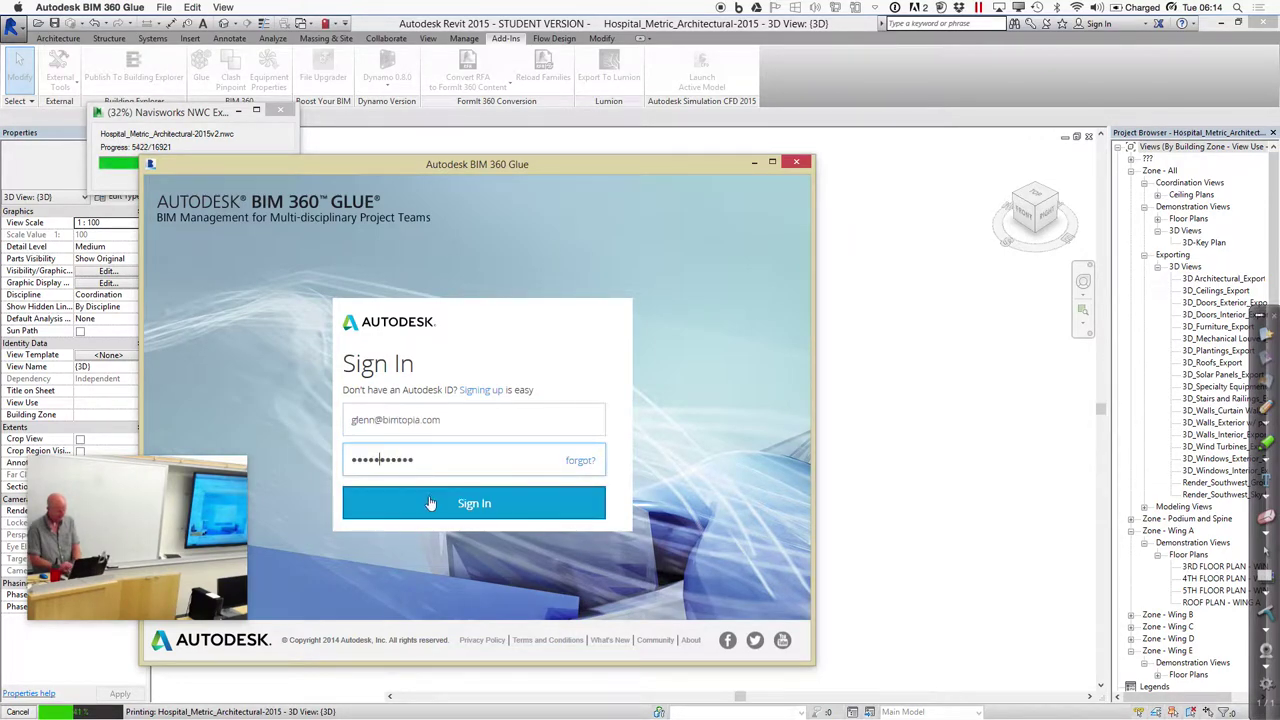
drag(414, 460, 296, 468)
text(•••••••)
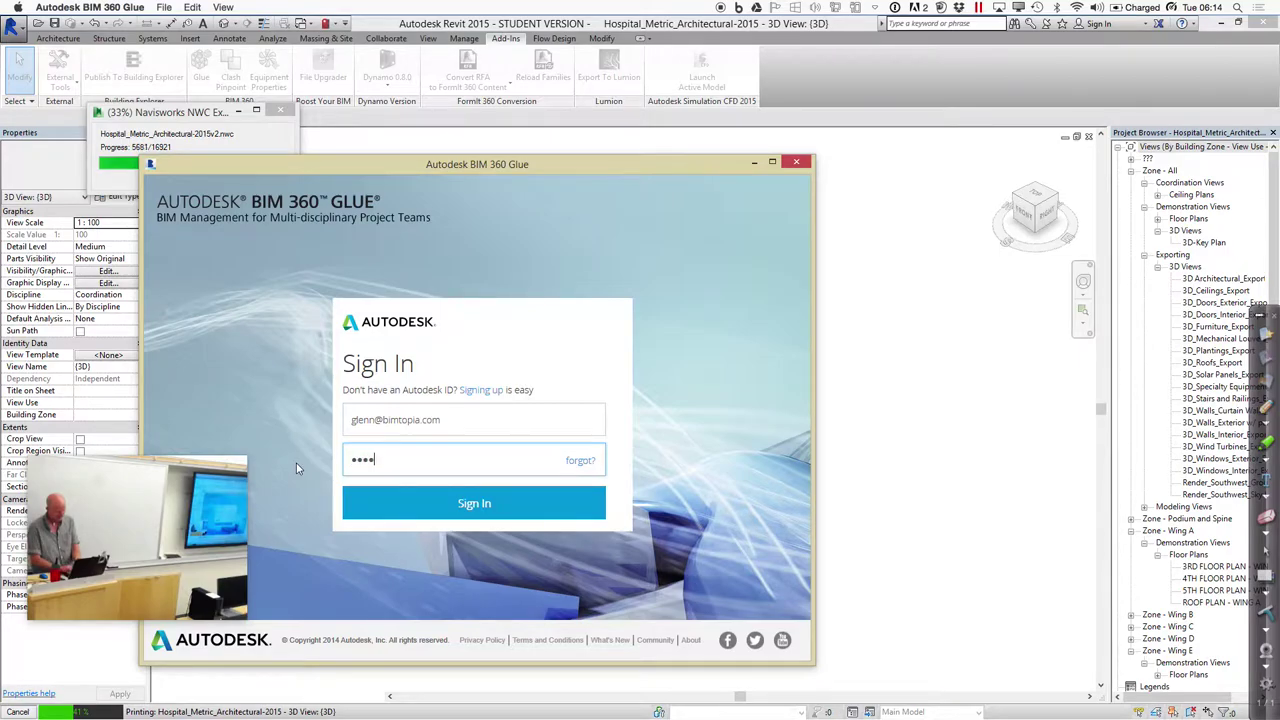
text(••)
key(Return)
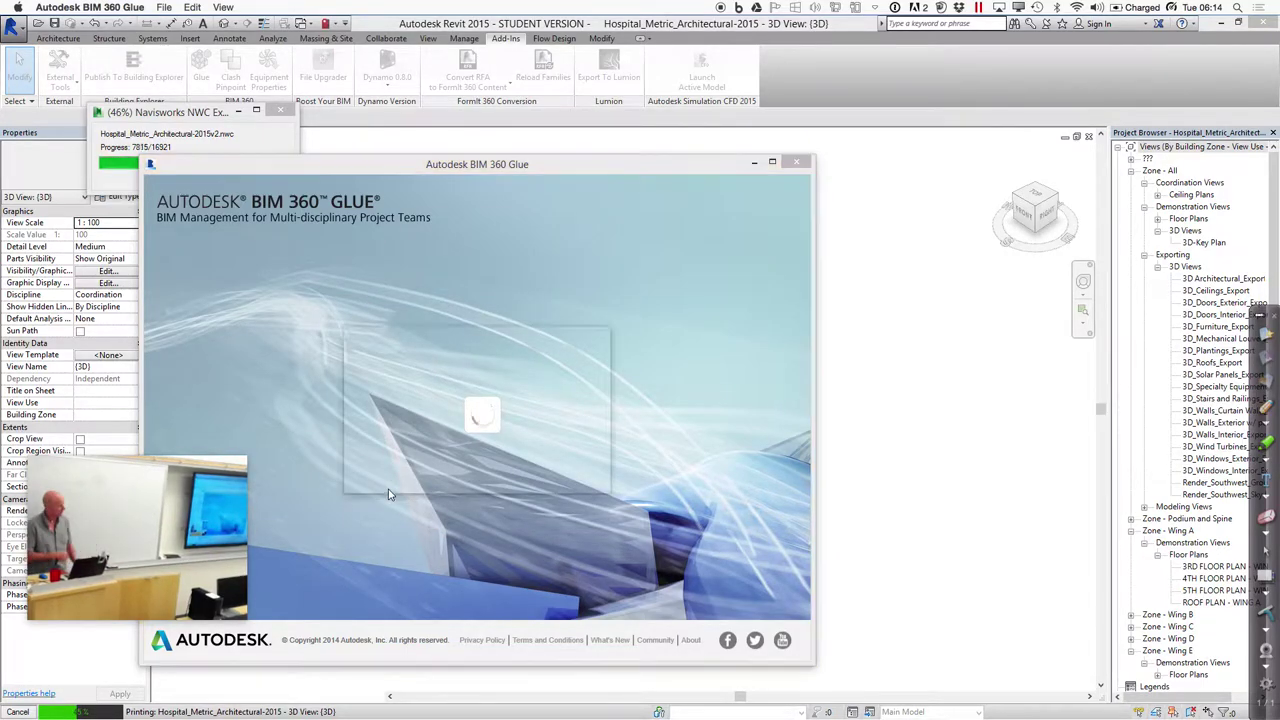
Choose the Stan_bsi_glue host, dismiss What's new, and open the account's Admin page
click(499, 381)
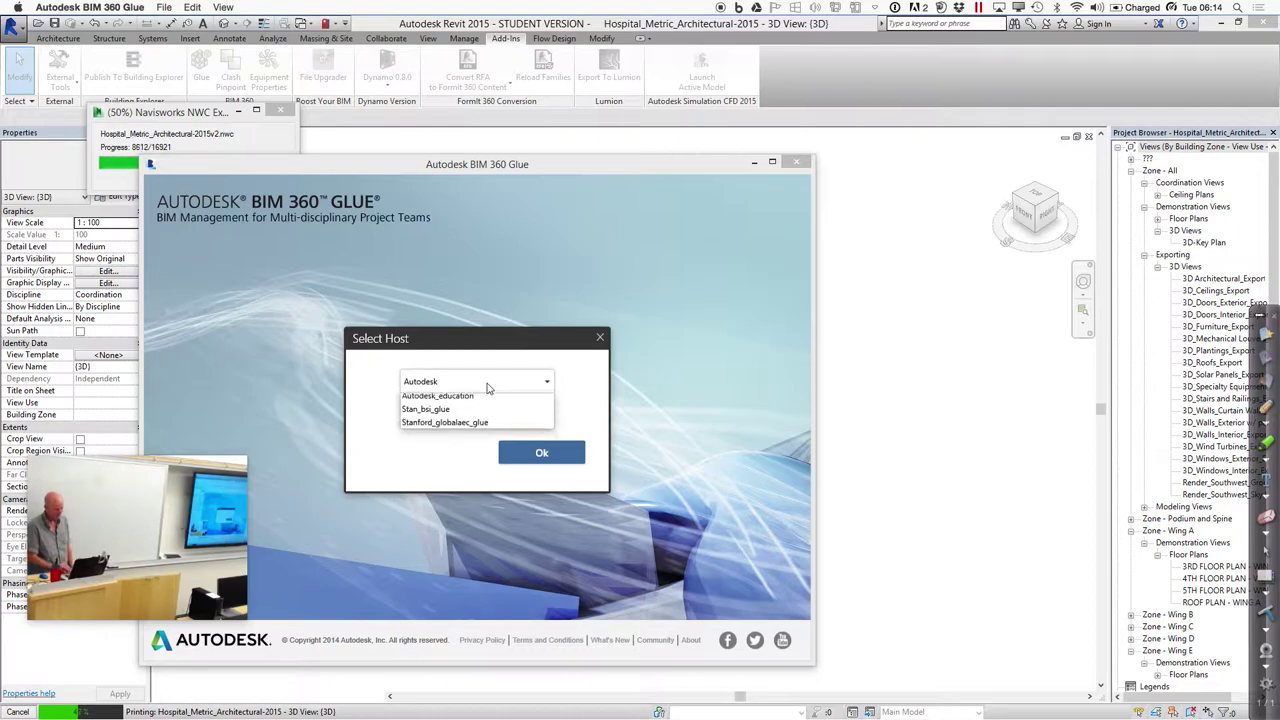
click(468, 424)
click(507, 452)
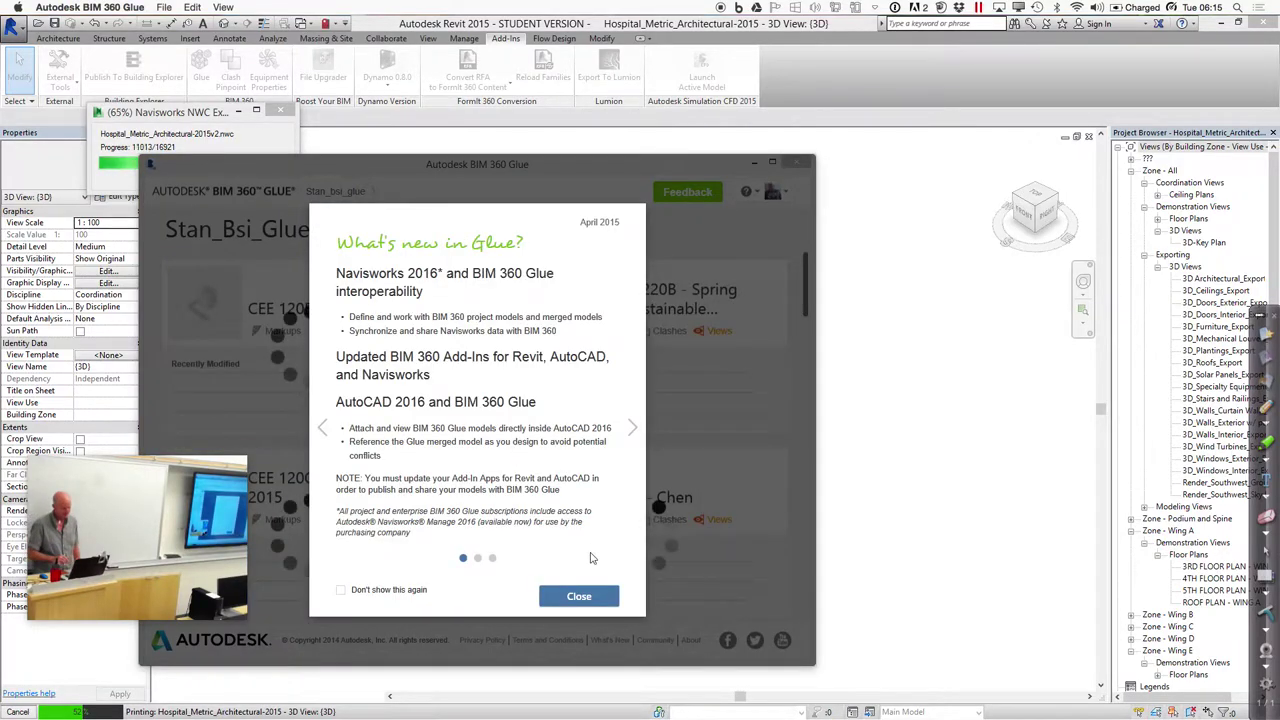
click(580, 597)
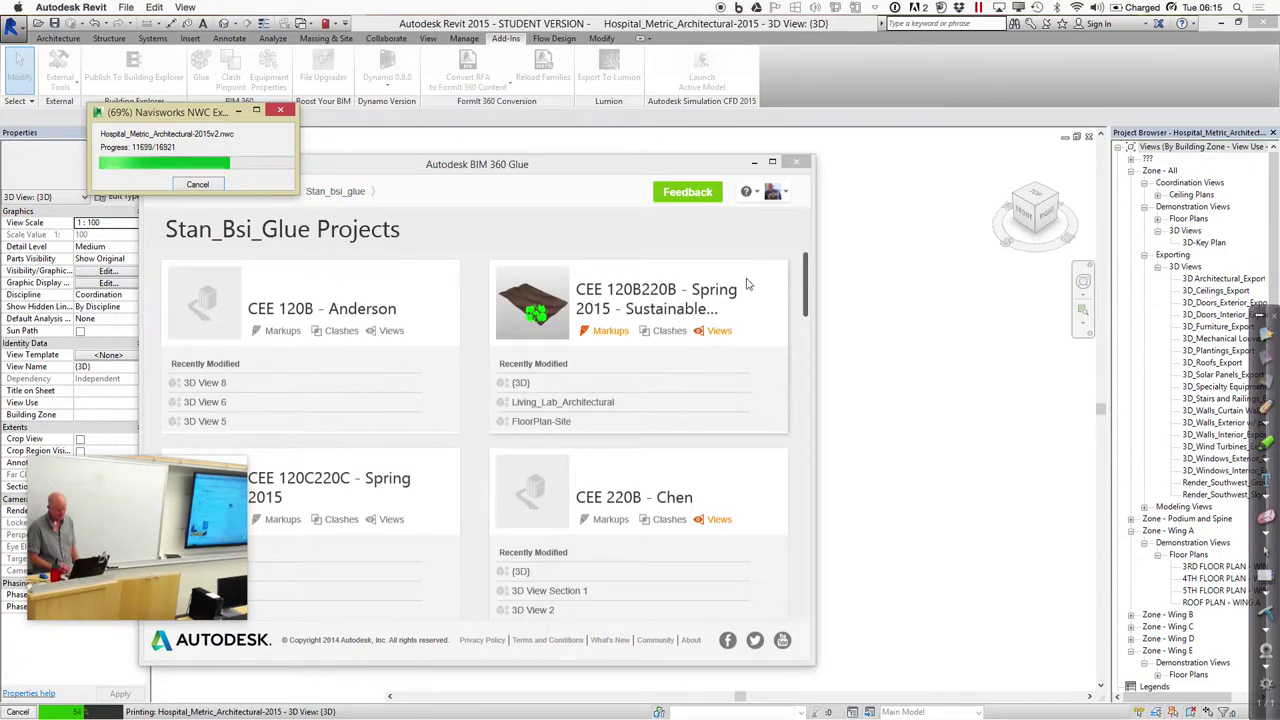
drag(629, 175, 802, 156)
click(950, 177)
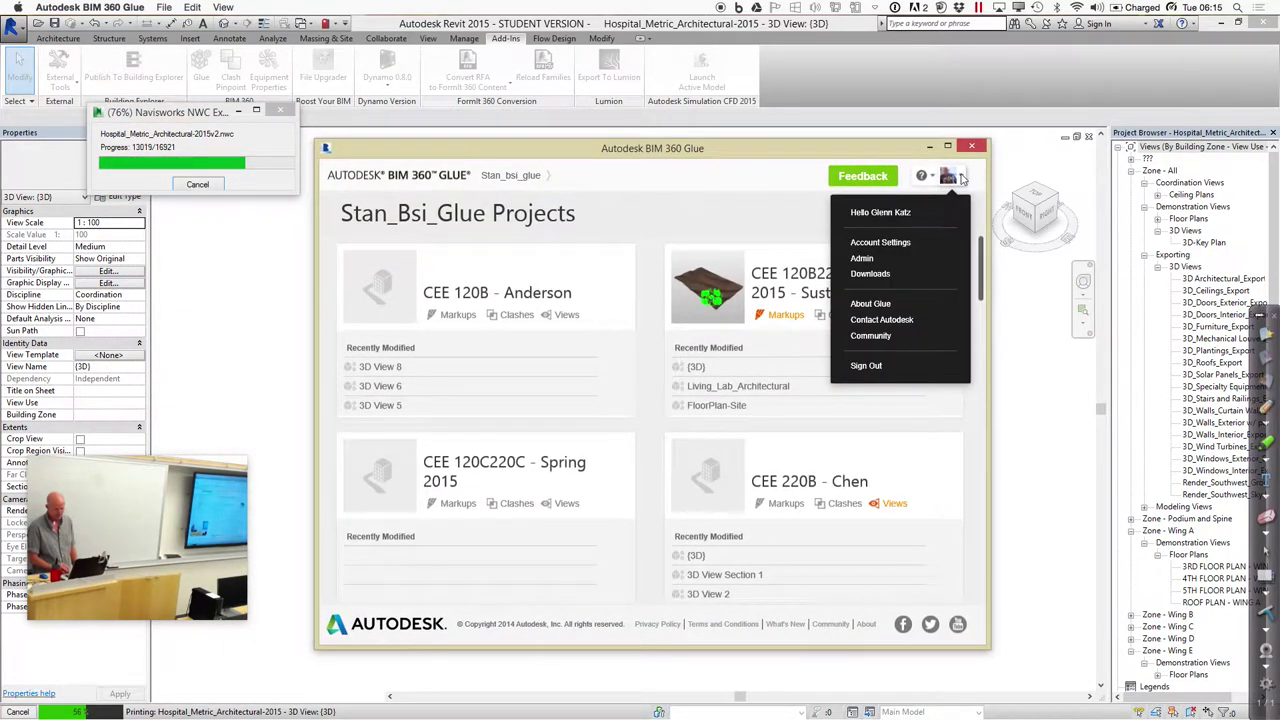
click(895, 262)
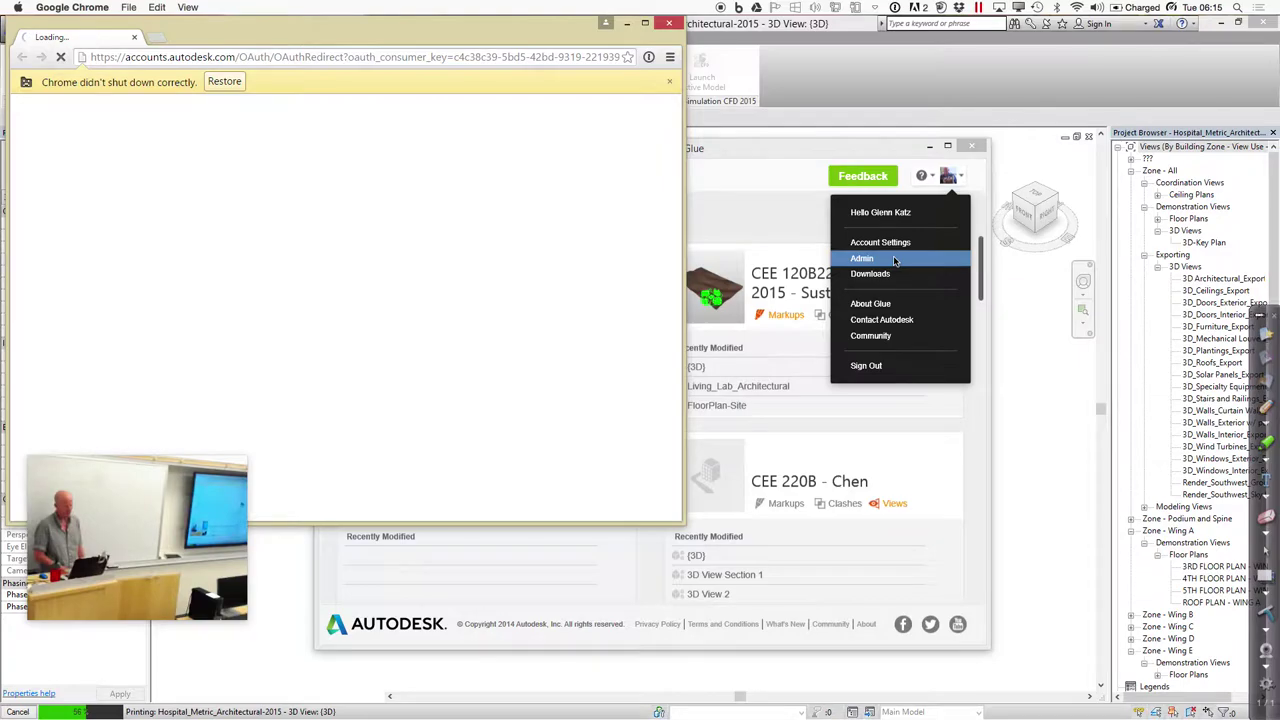
Center the Chrome All Projects admin page and begin creating a new project
drag(508, 37, 740, 57)
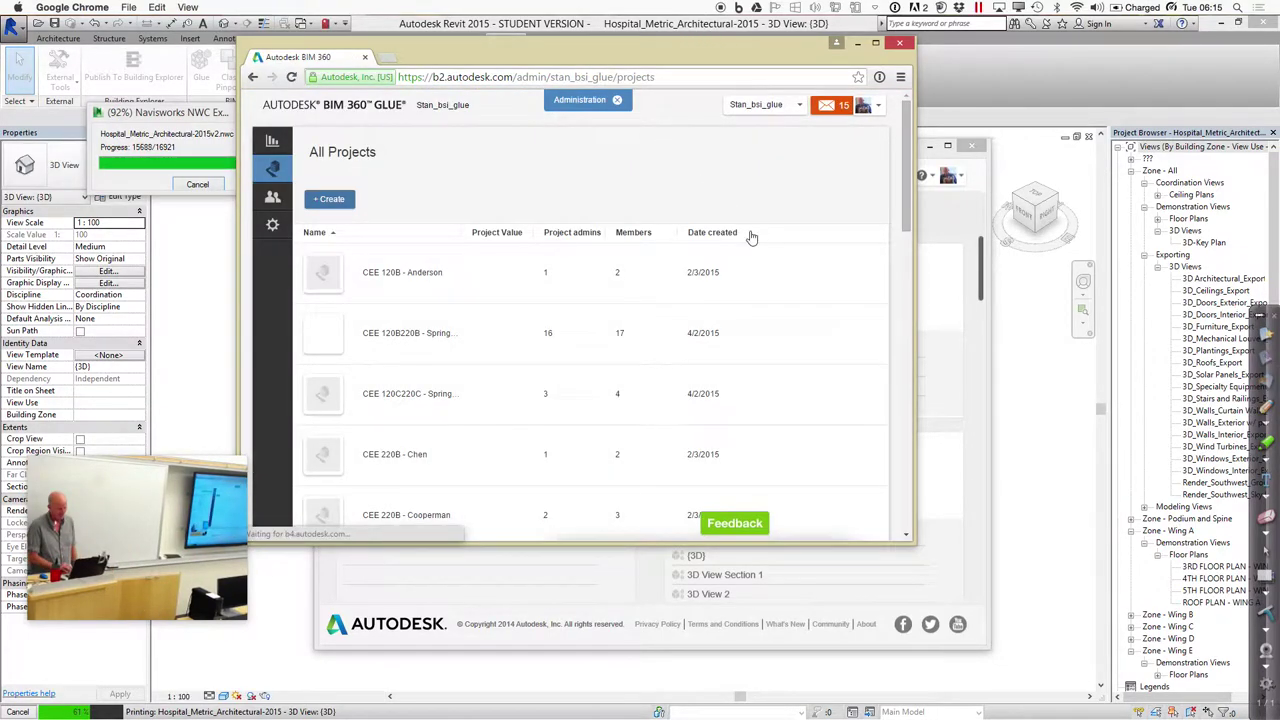
click(346, 202)
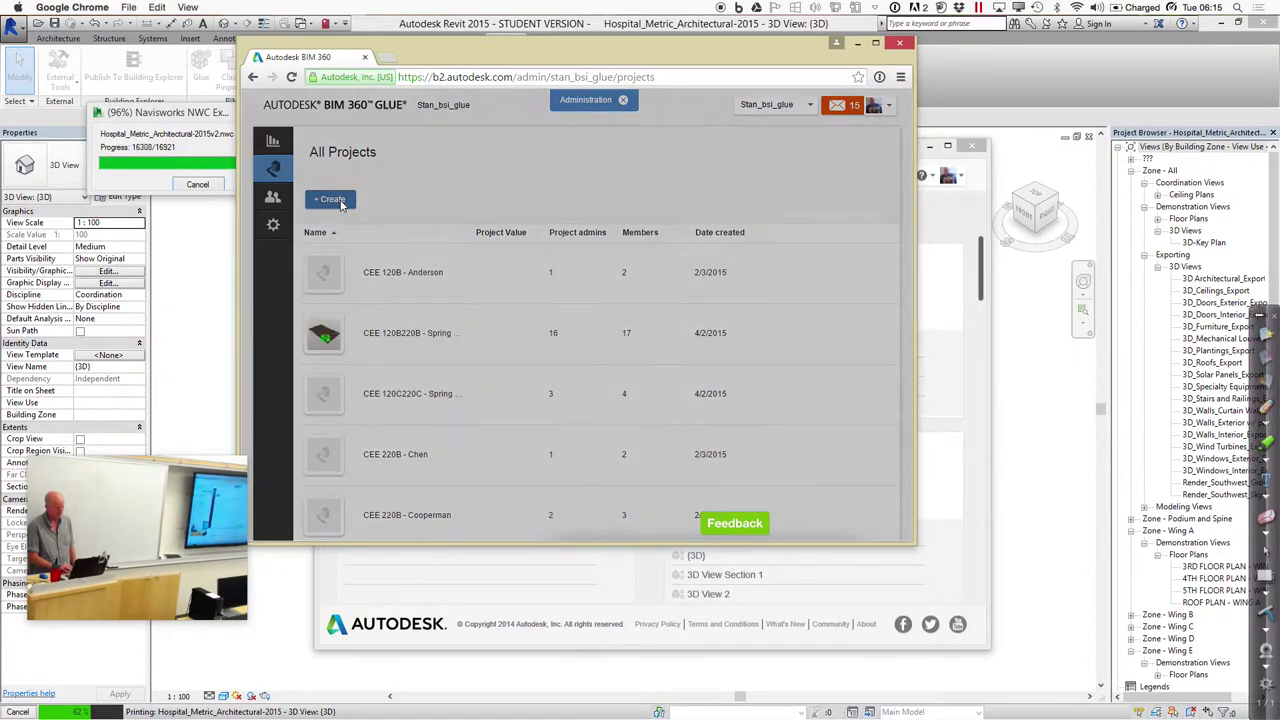
Enter 'CEE 220D - Hospital' as the Project Name
click(535, 181)
text(C)
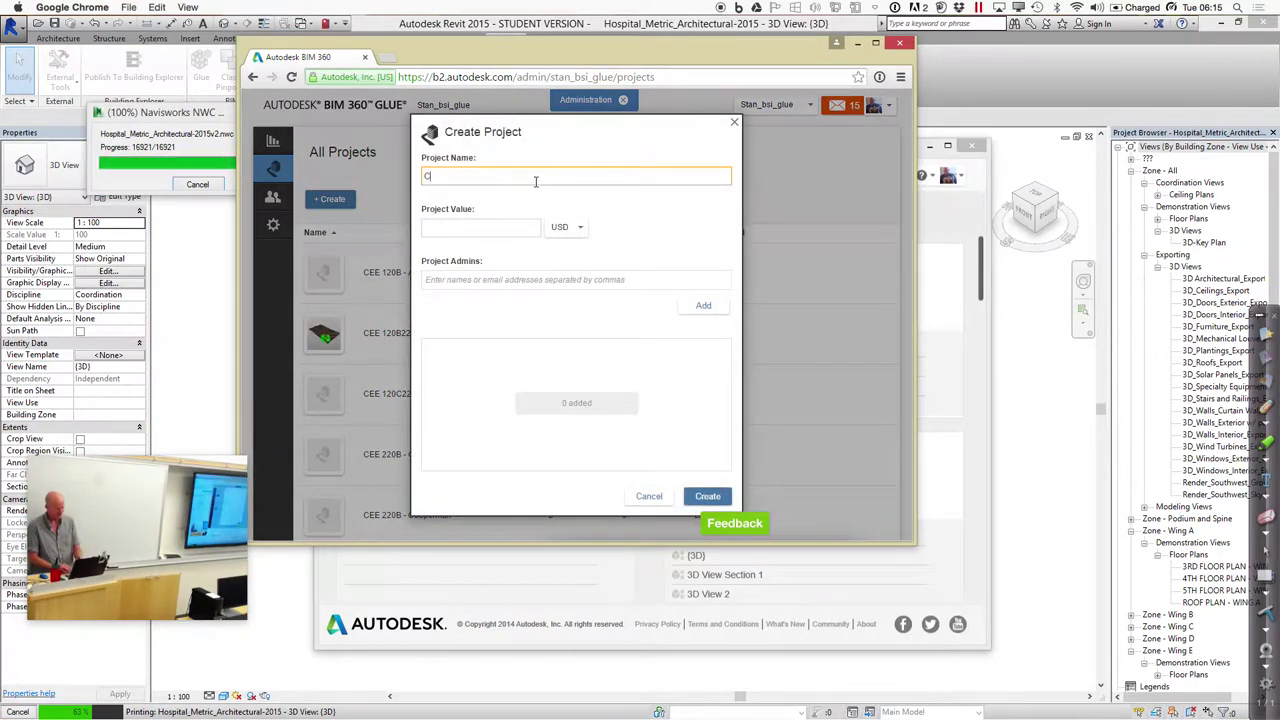
text(EE 12)
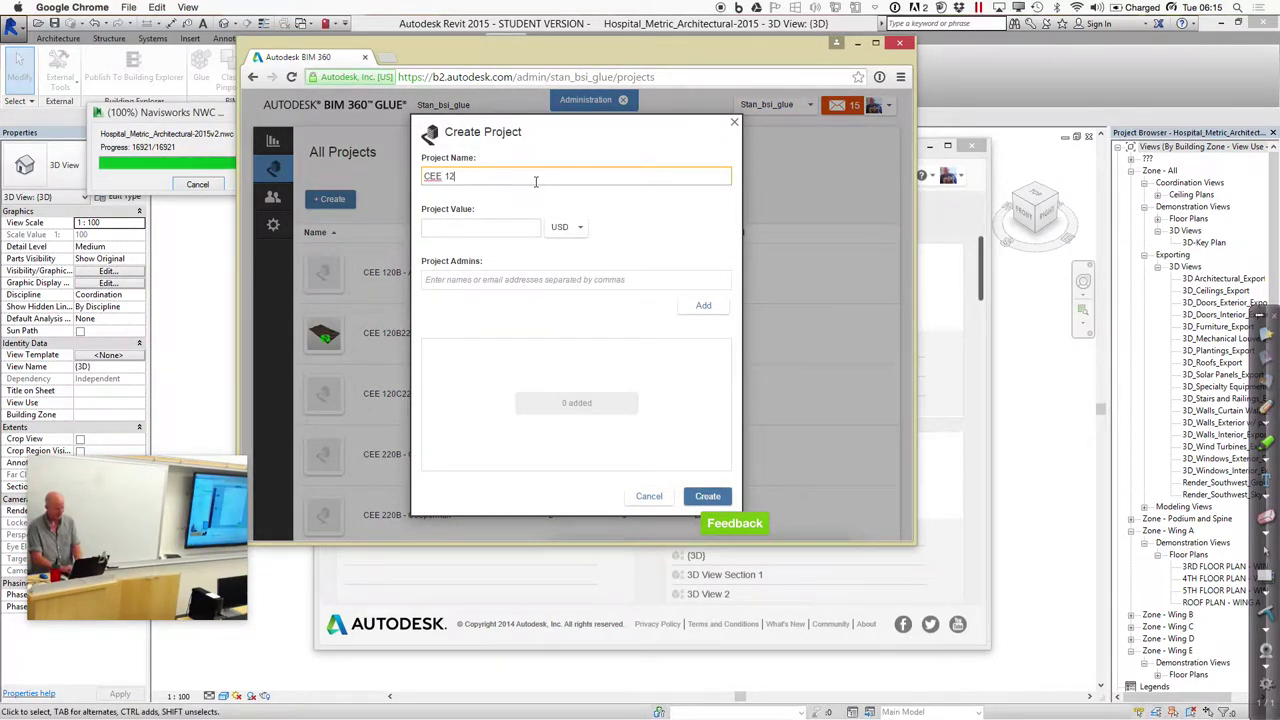
text(220D - Hospital)
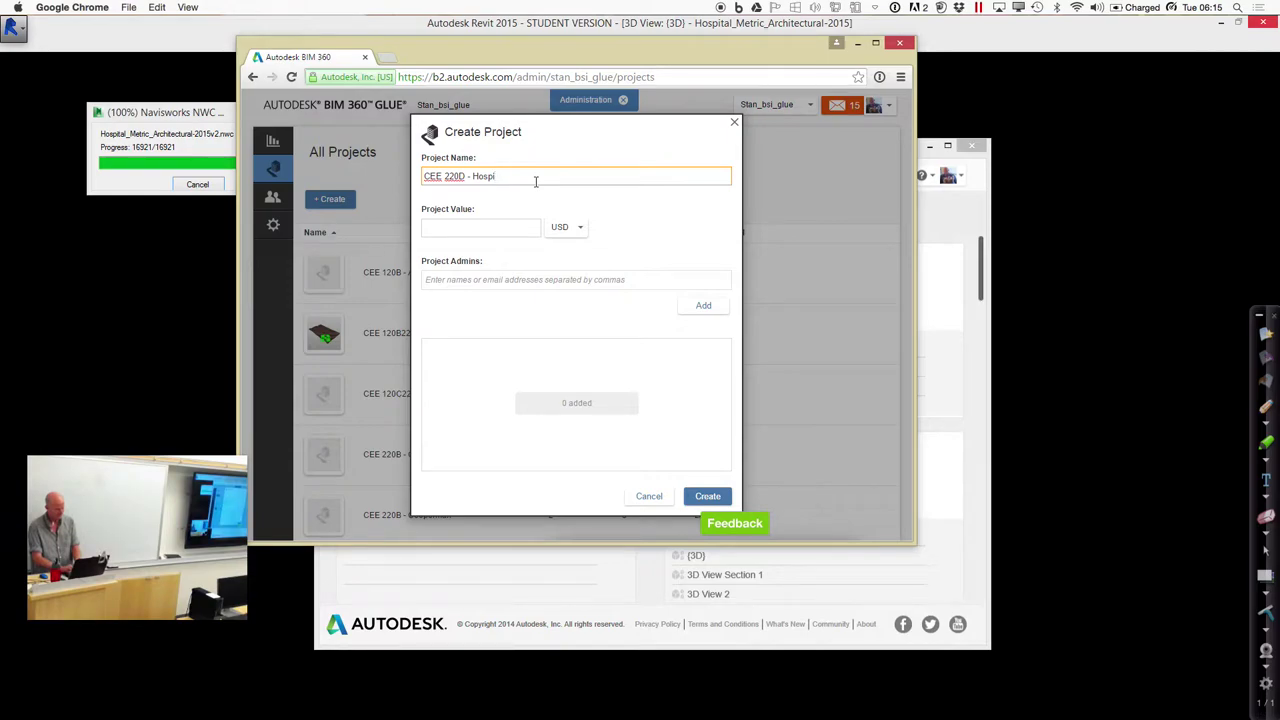
key(Tab)
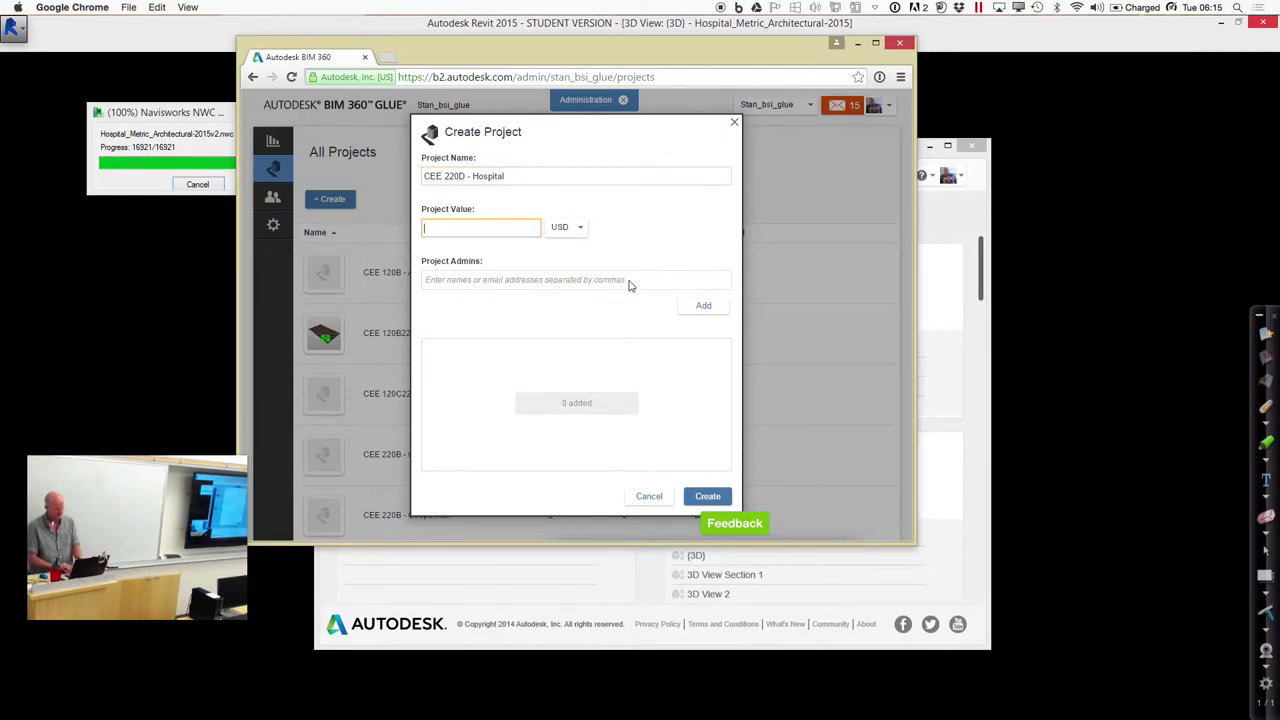
Add five suggested members as Project Admins and create the project
click(648, 286)
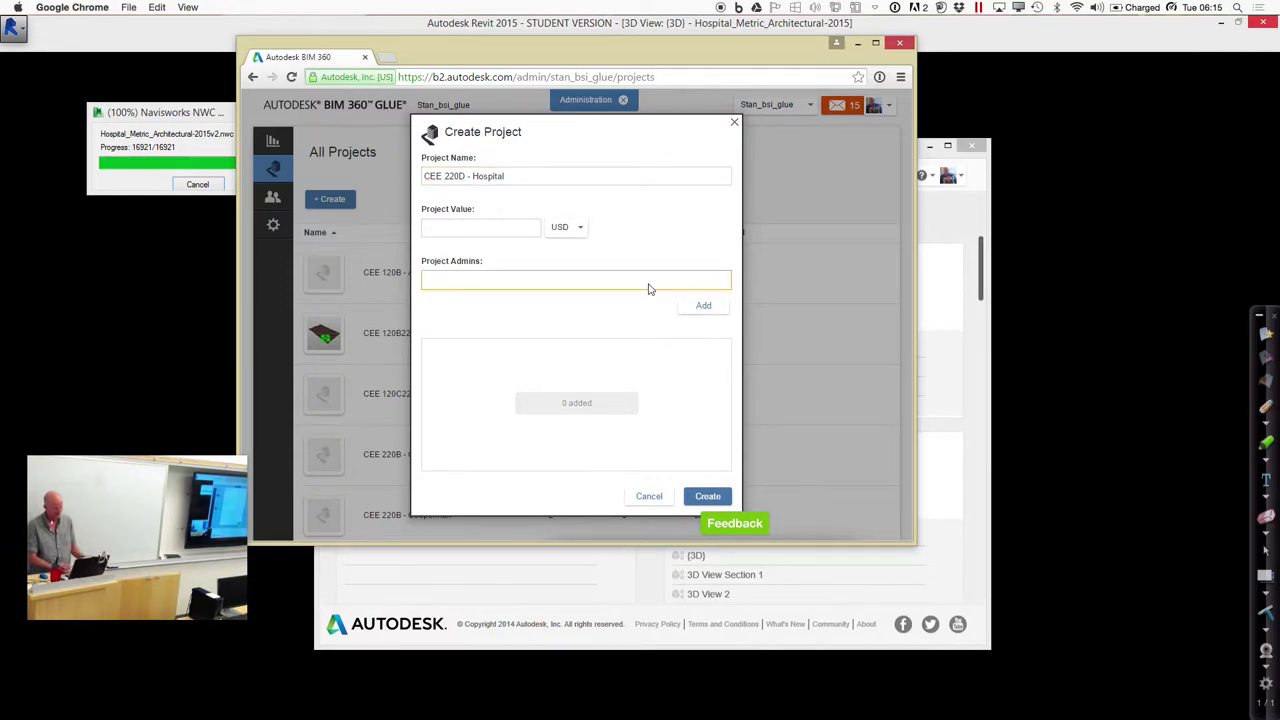
text(aleja)
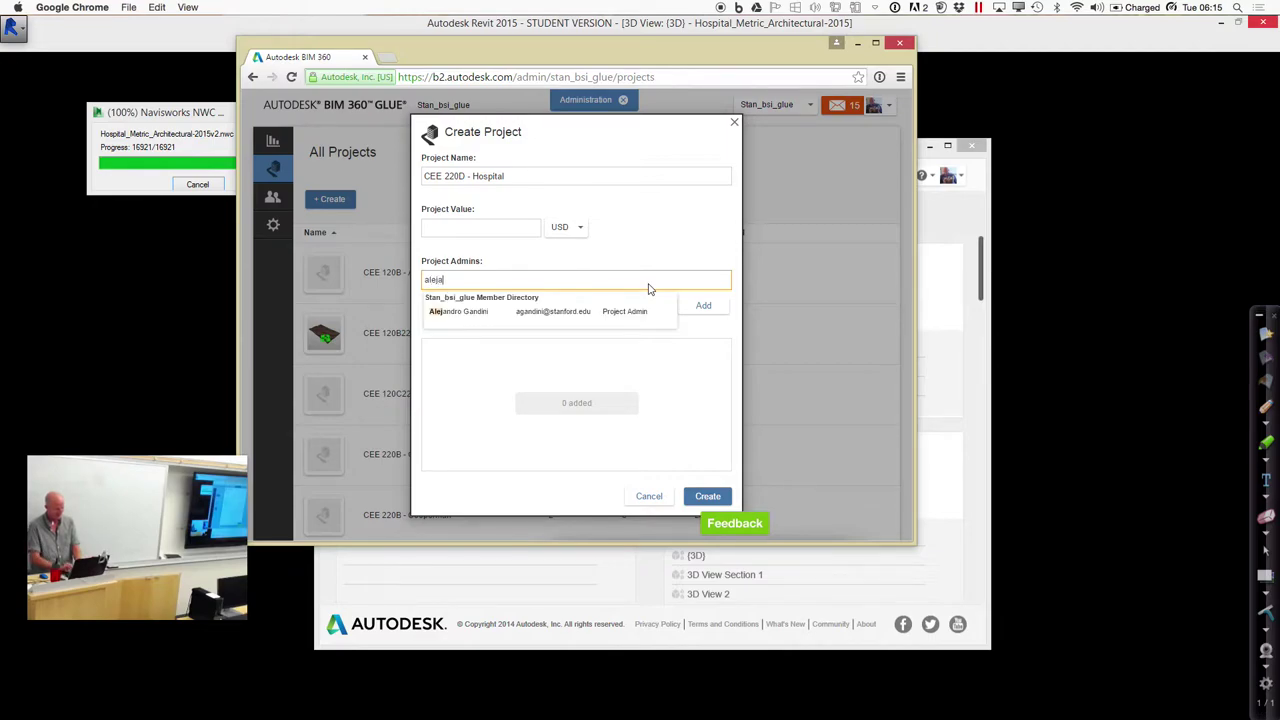
click(599, 316)
text(rommy)
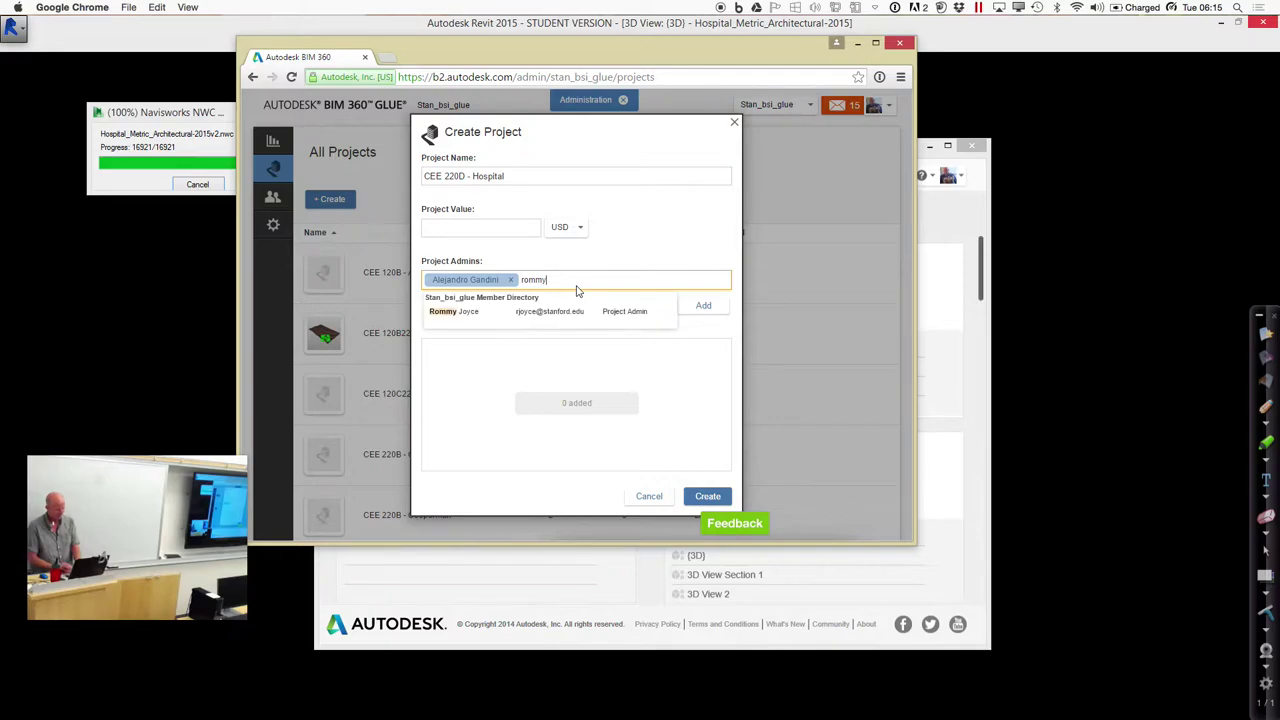
click(563, 318)
text(and)
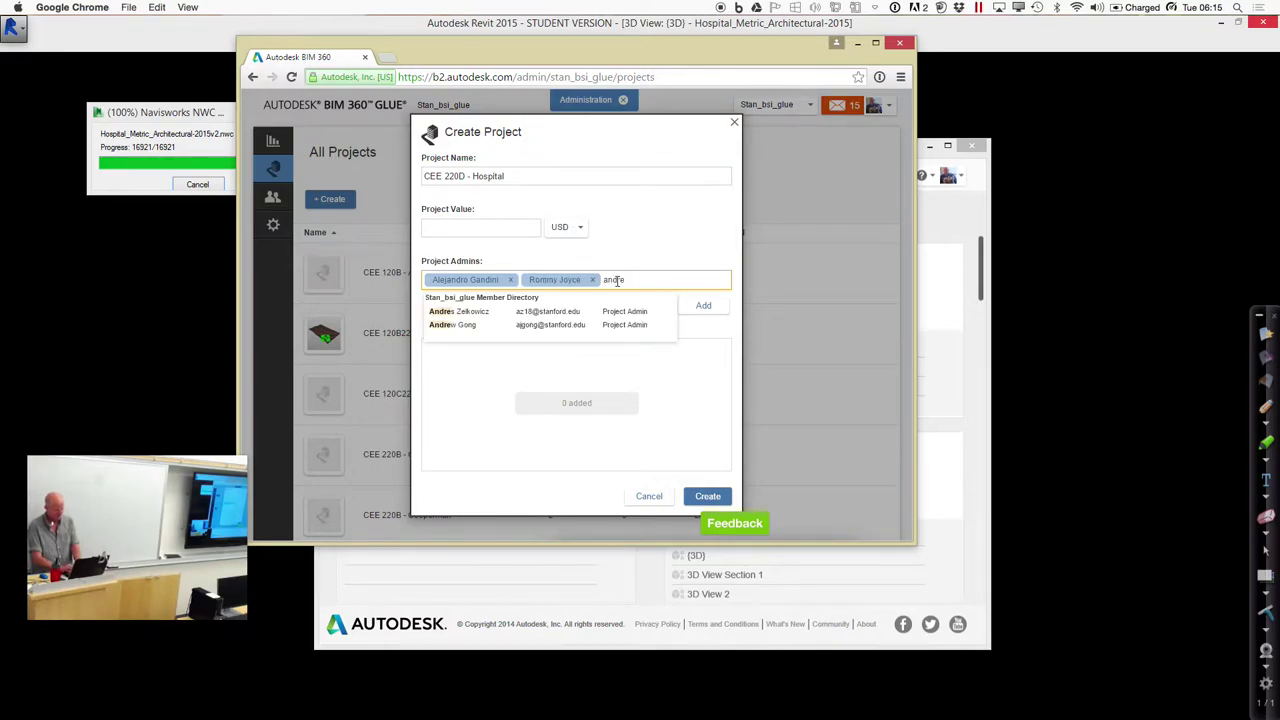
text(re)
click(540, 311)
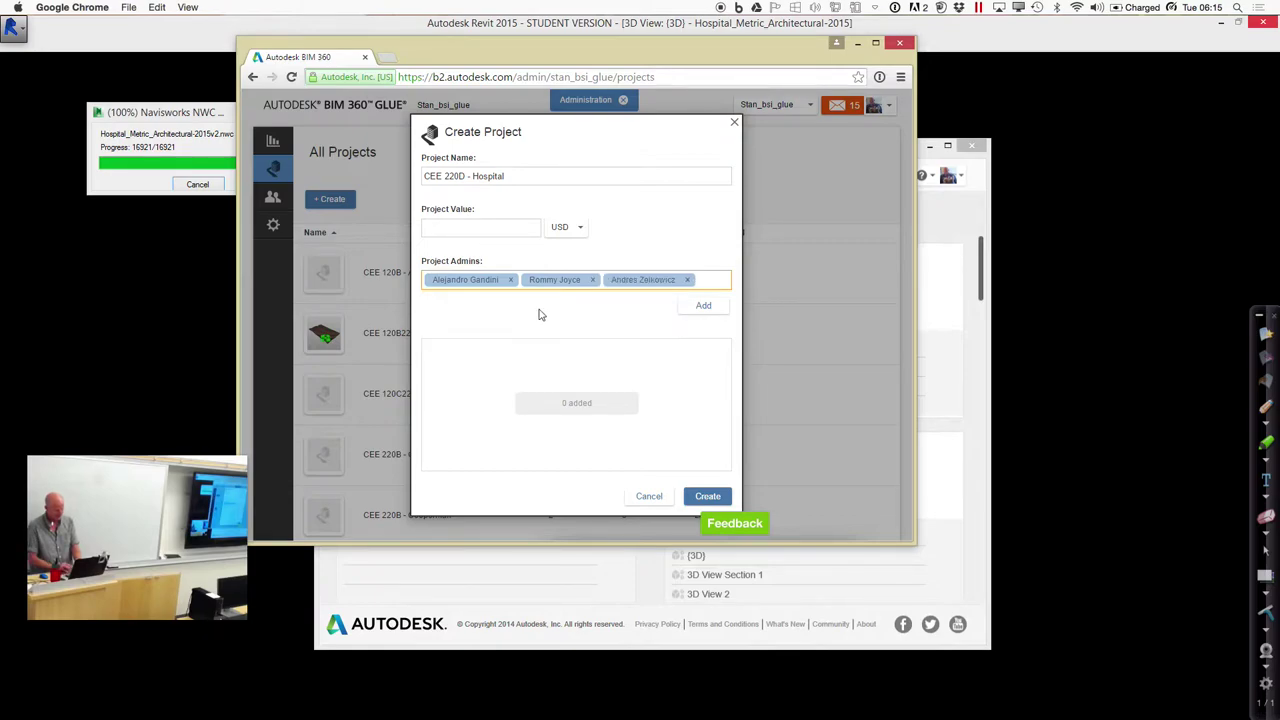
text(nico)
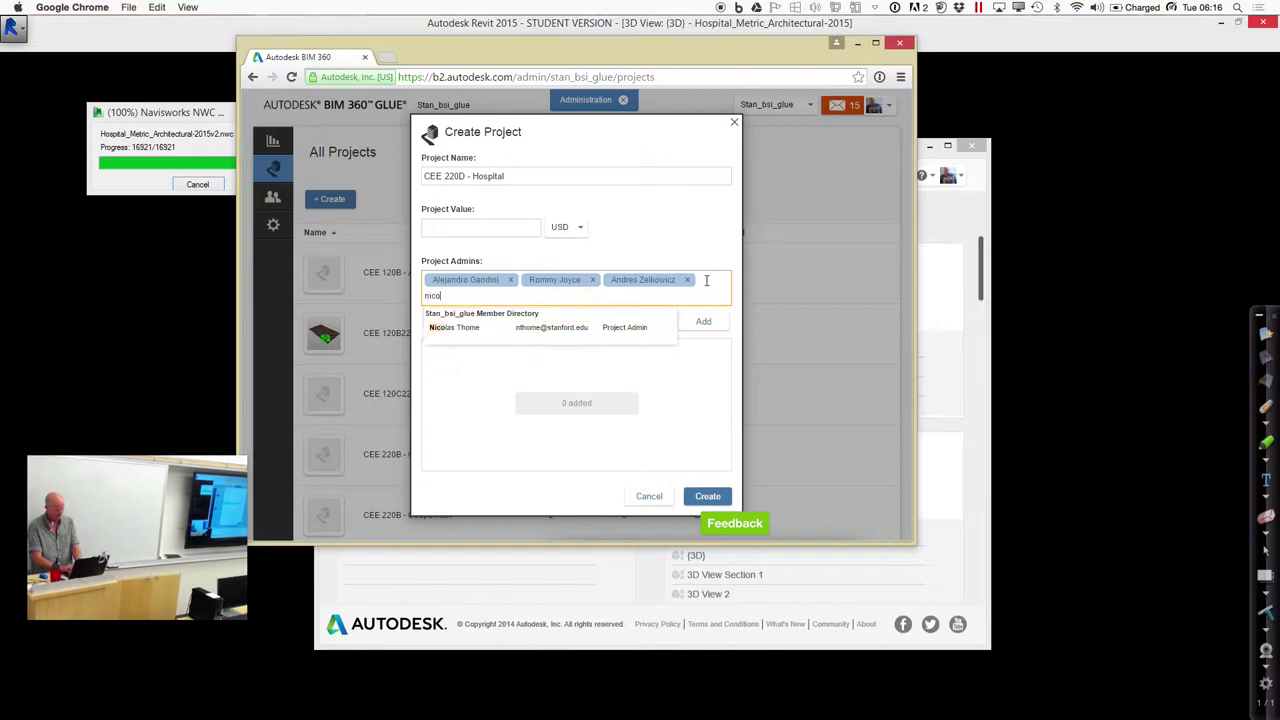
click(612, 332)
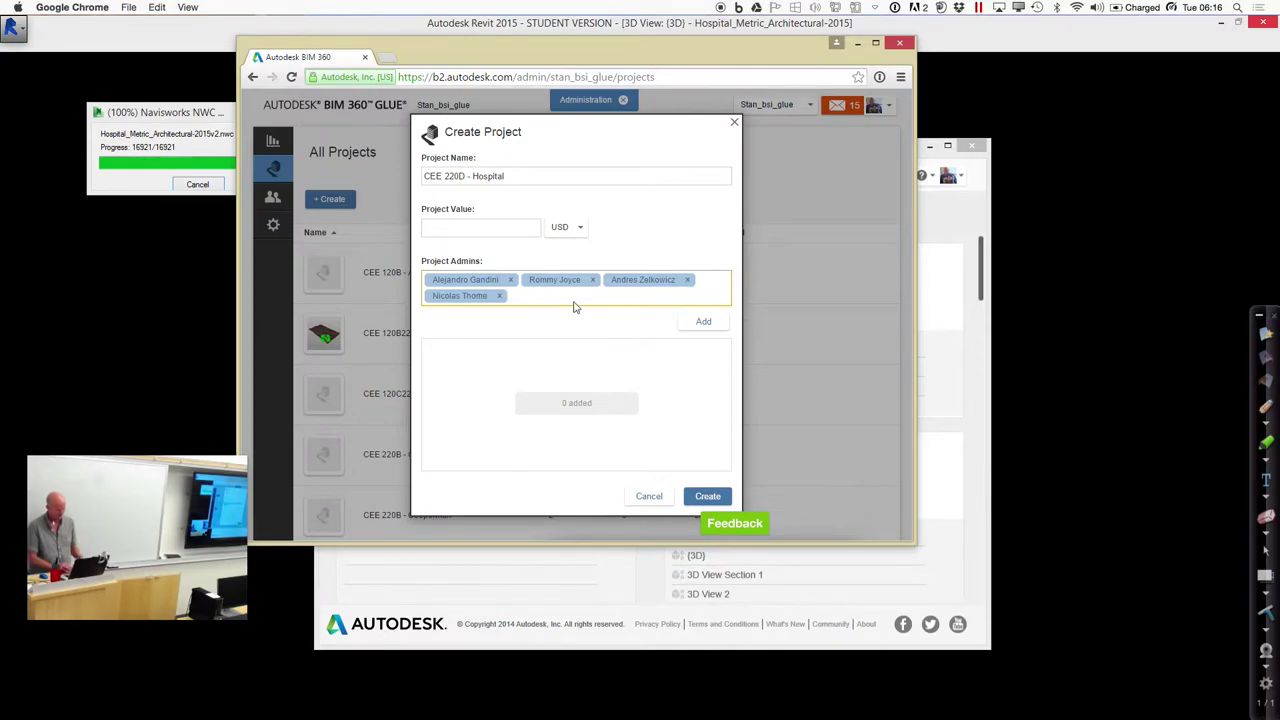
text(Glenn)
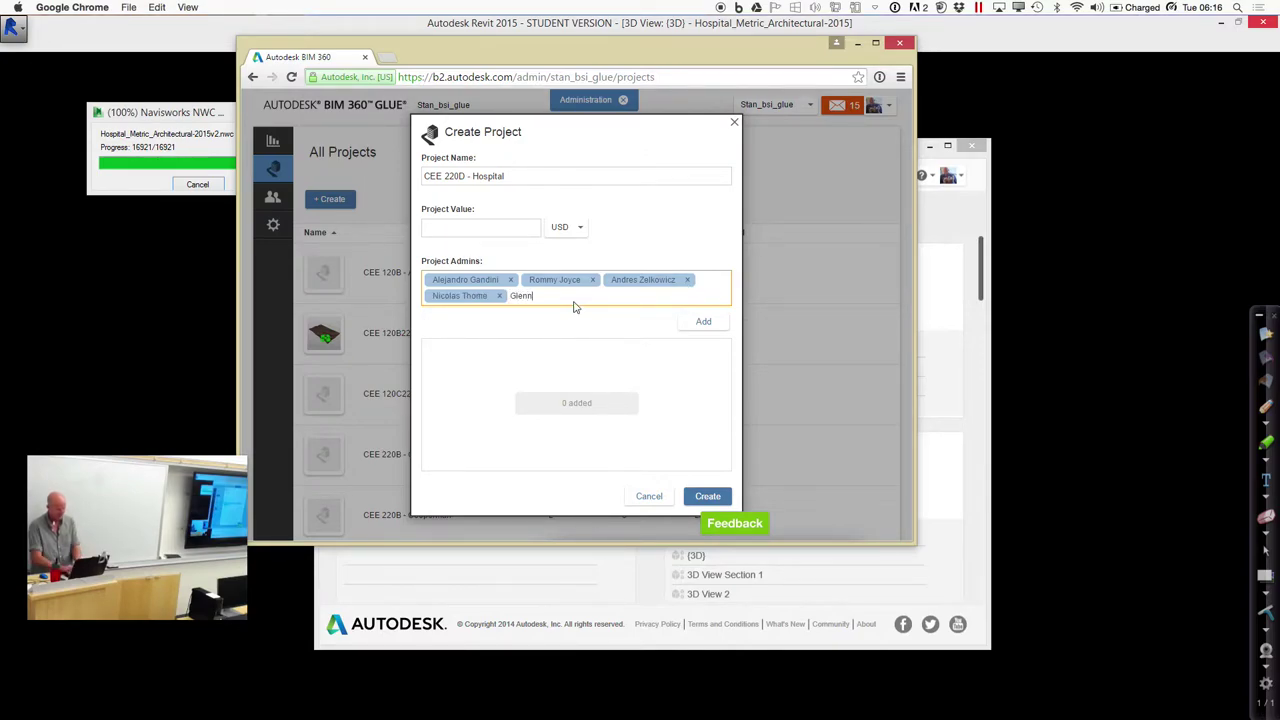
click(553, 331)
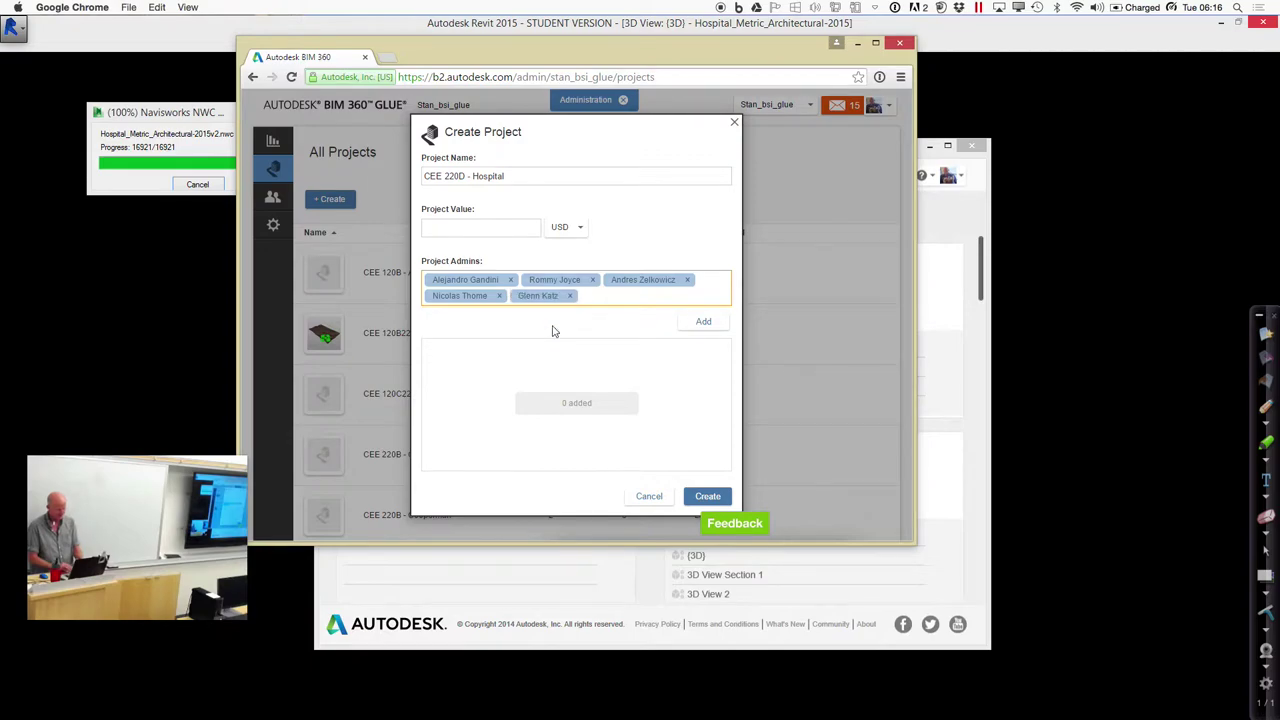
click(699, 321)
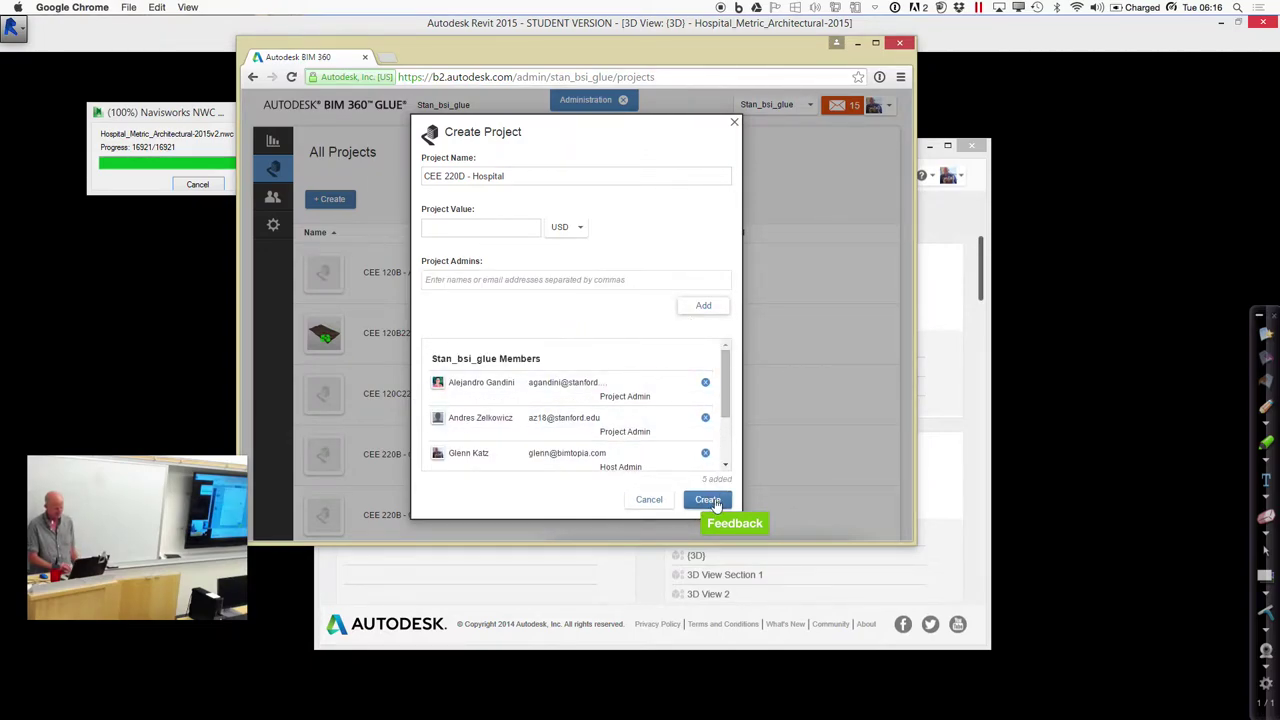
click(707, 499)
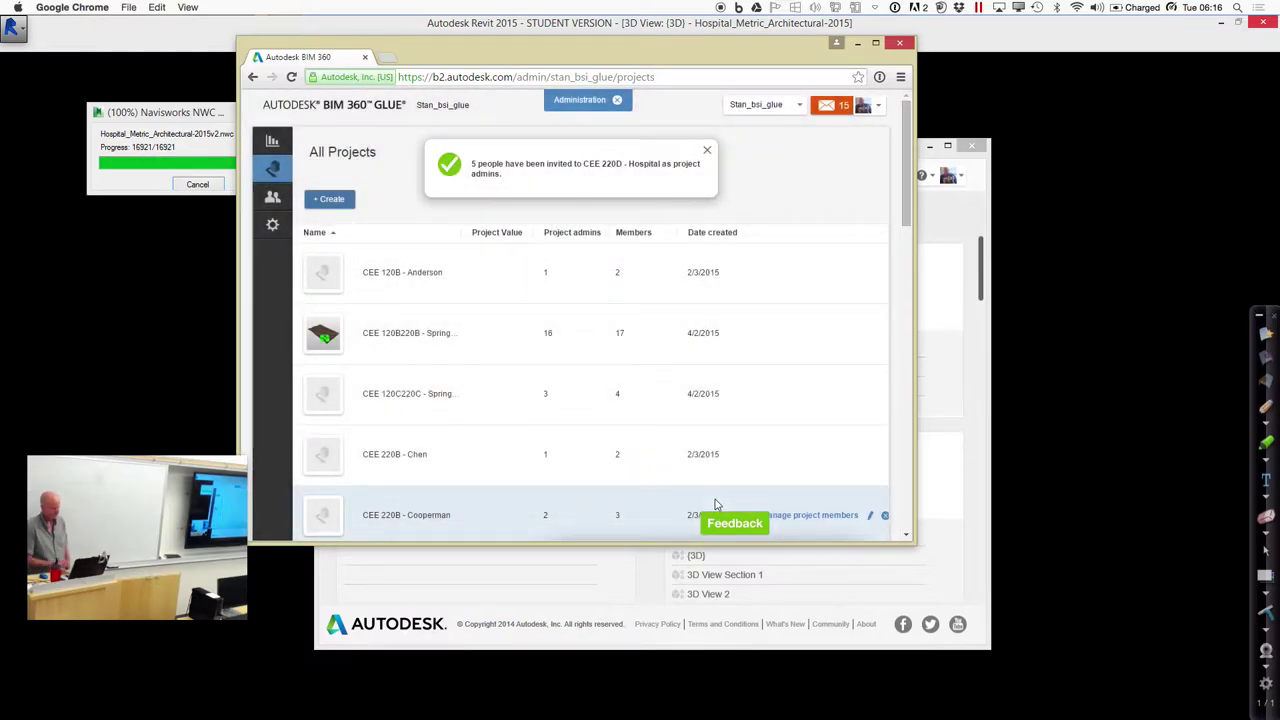
Bring Revit back to the front from the dock to check the NWC export progress
click(805, 674)
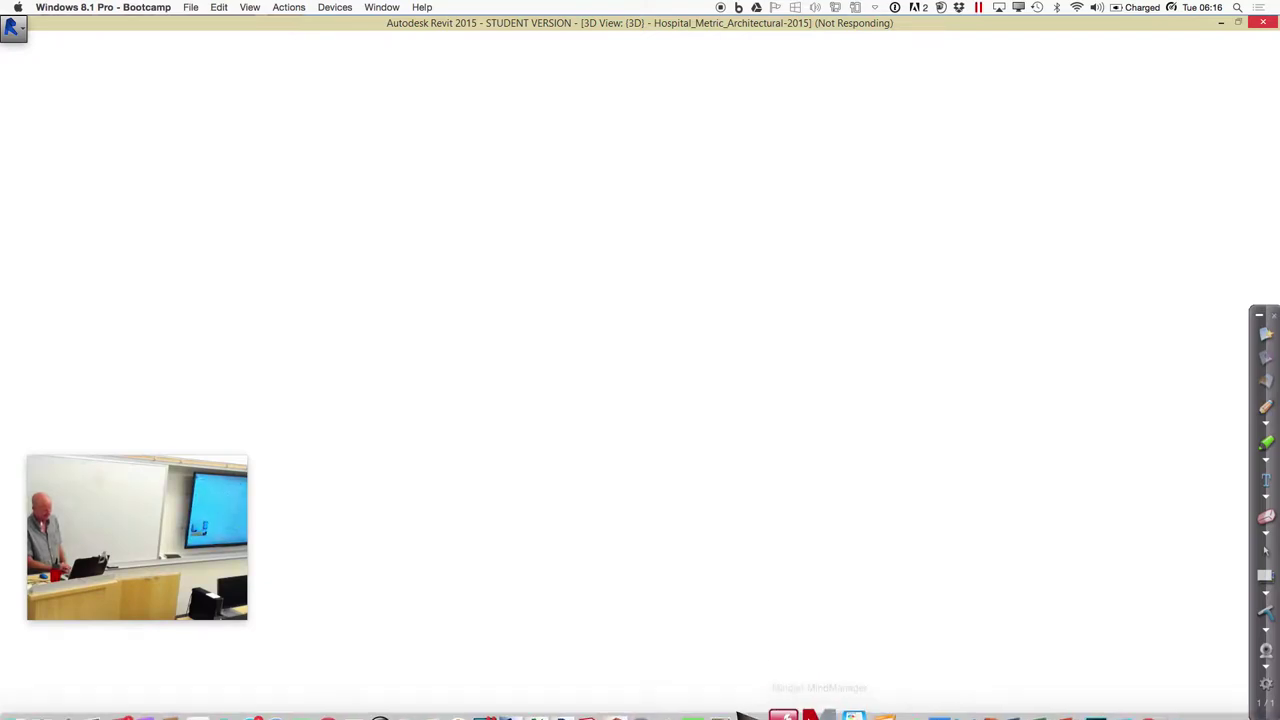
mouse_move(790, 700)
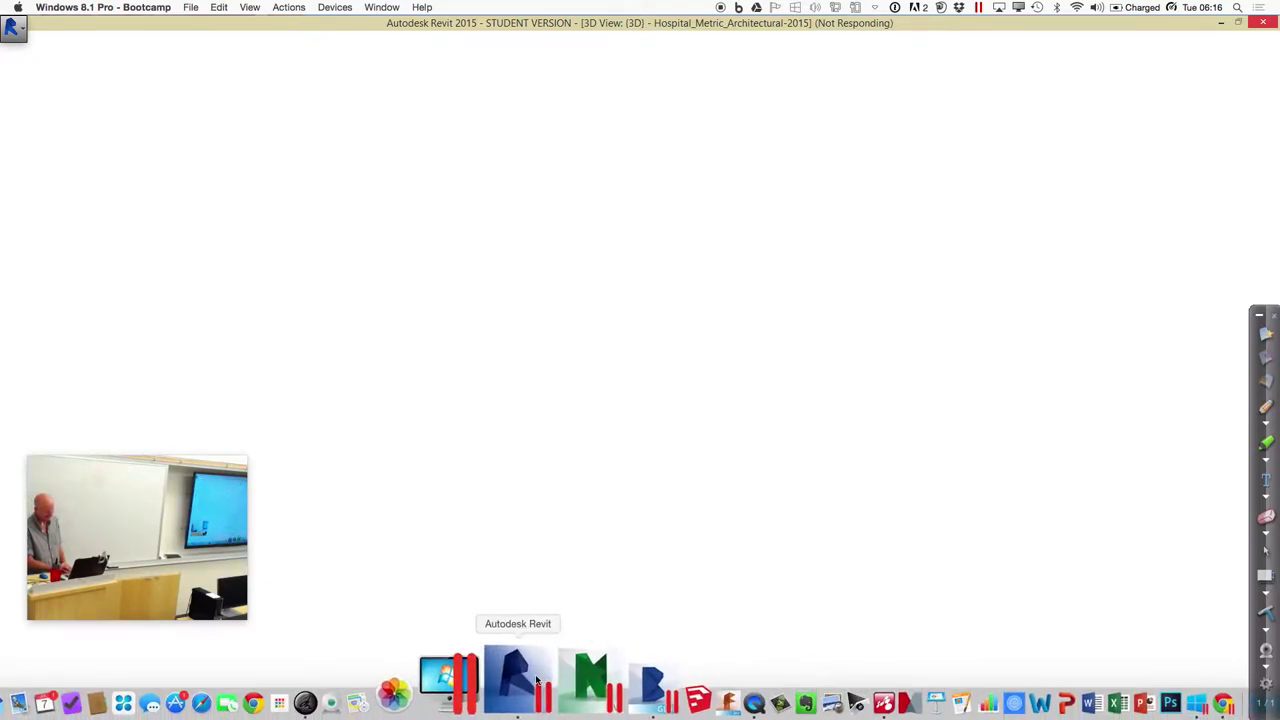
click(537, 680)
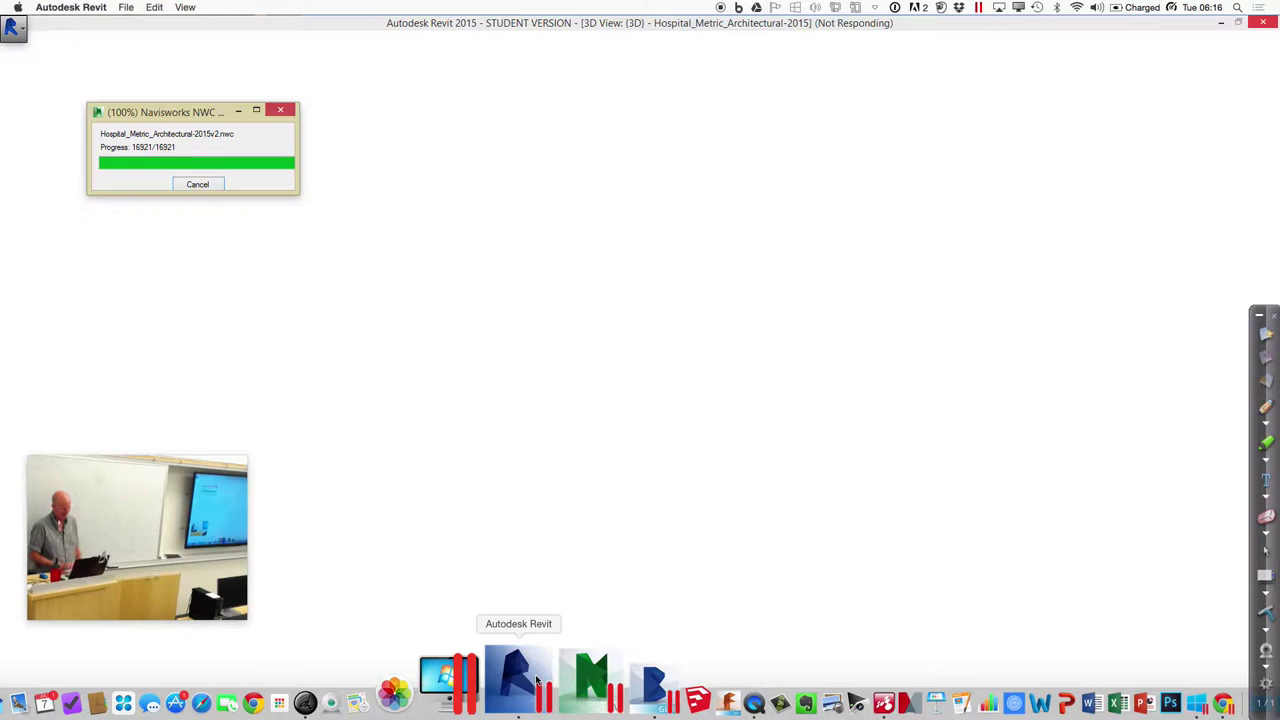
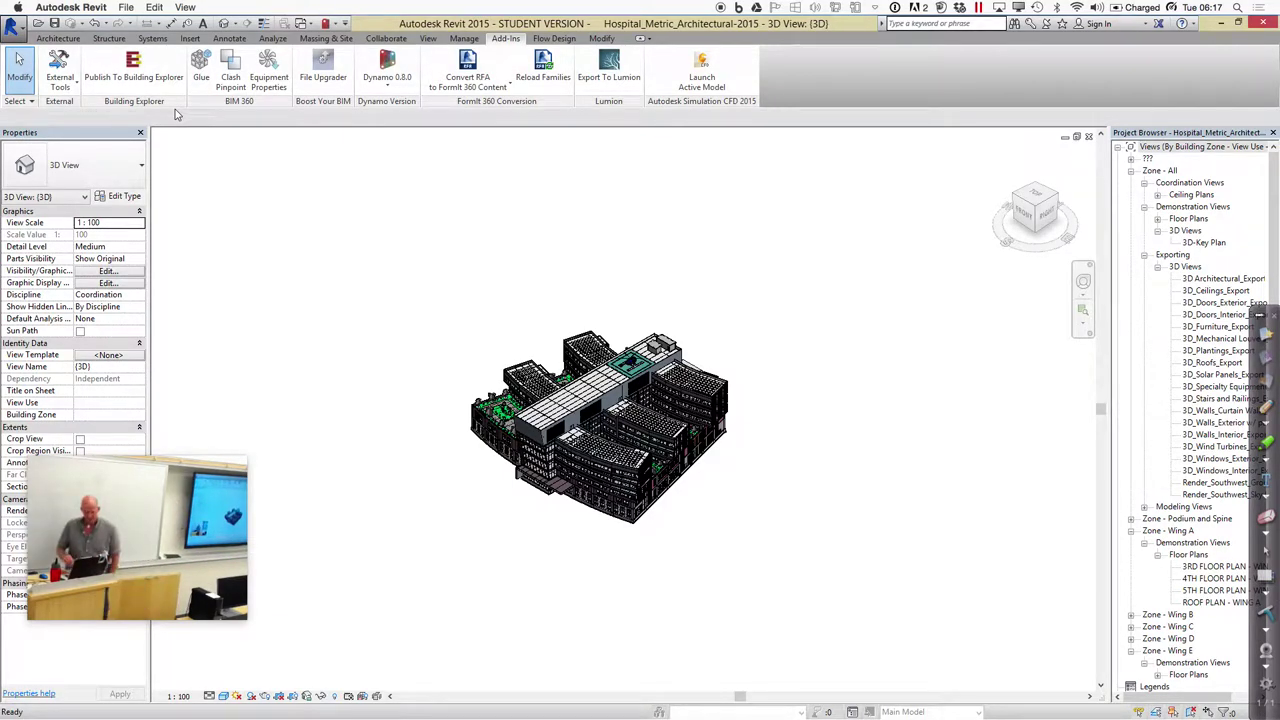
Try including linked files in the Navisworks export settings, then discard the change and cancel
click(77, 90)
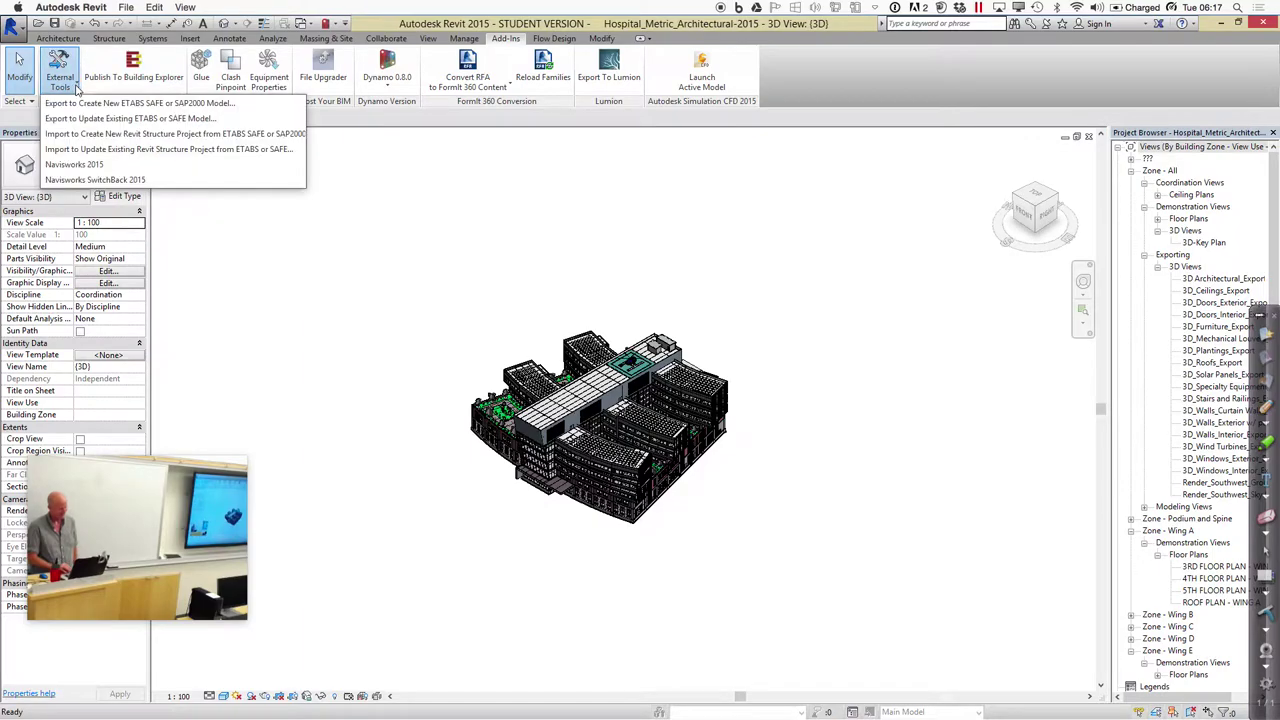
click(90, 166)
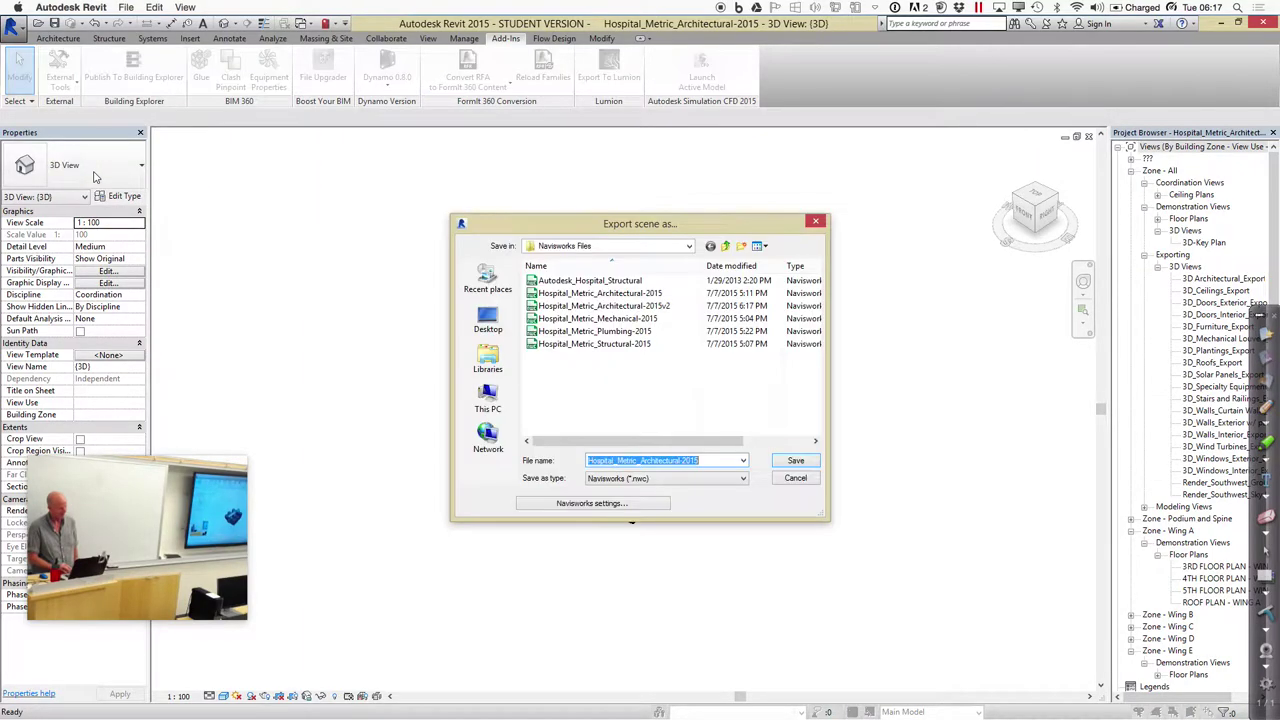
click(657, 503)
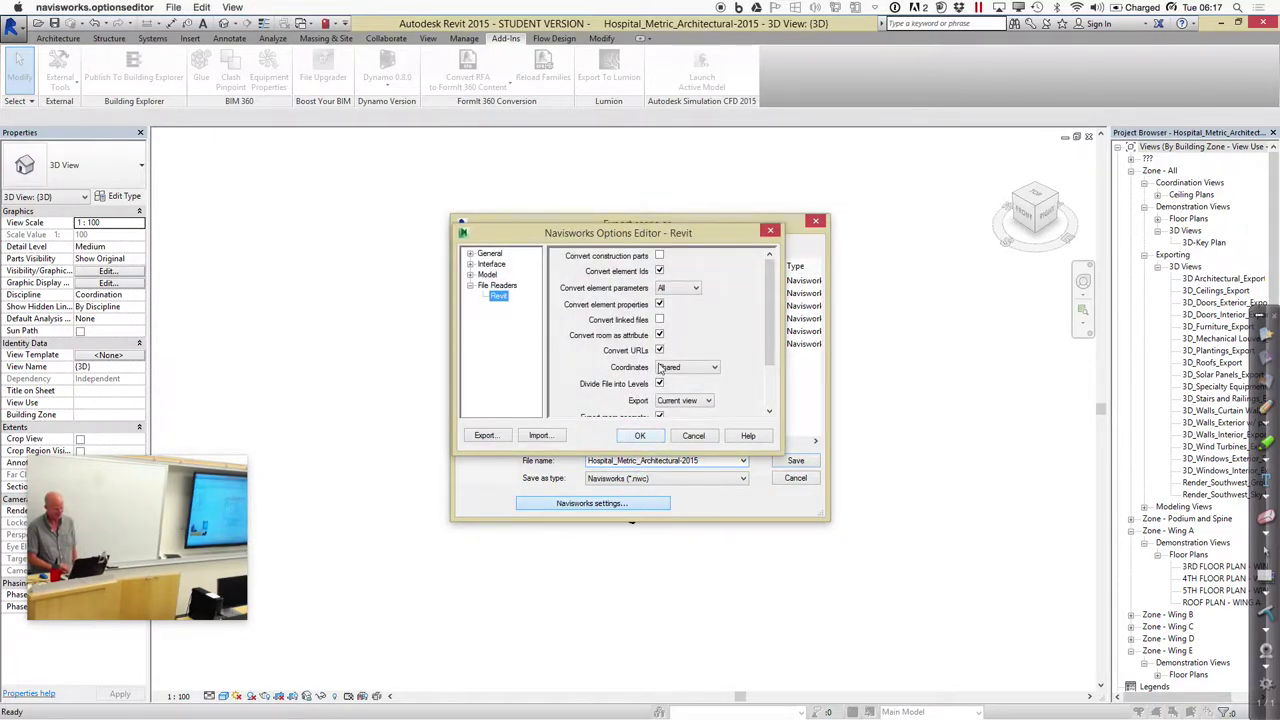
click(659, 320)
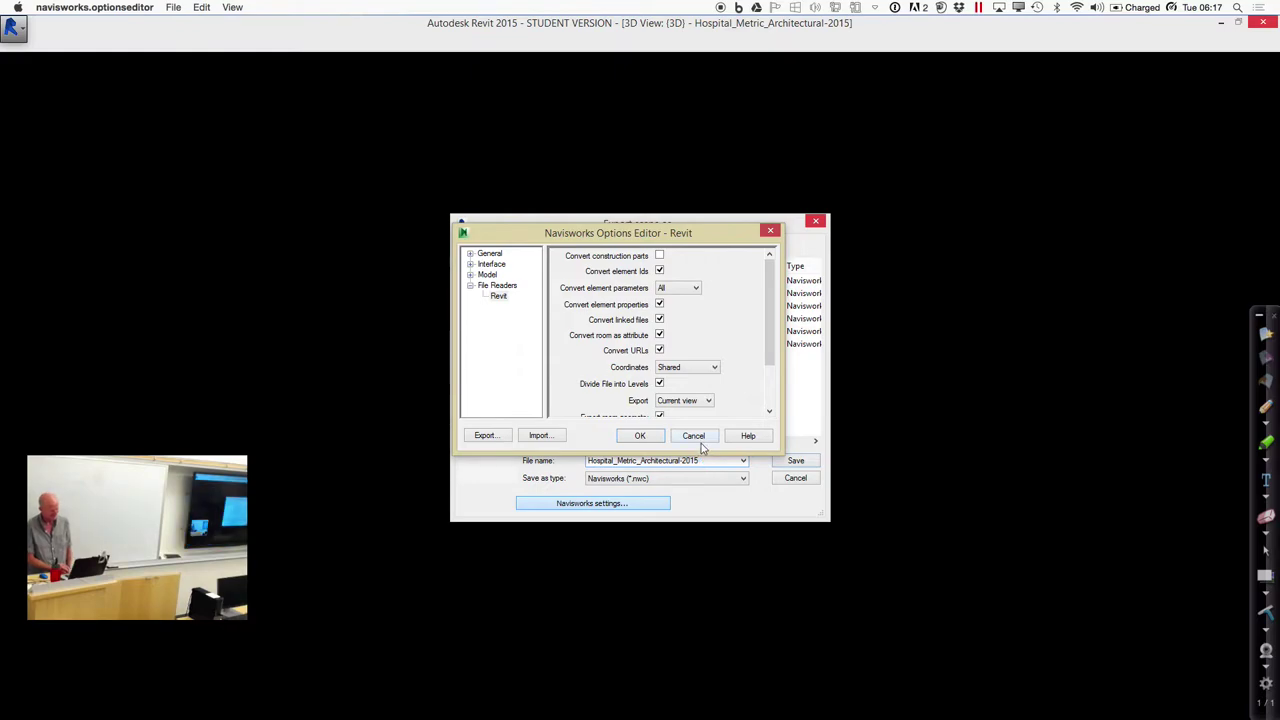
click(693, 436)
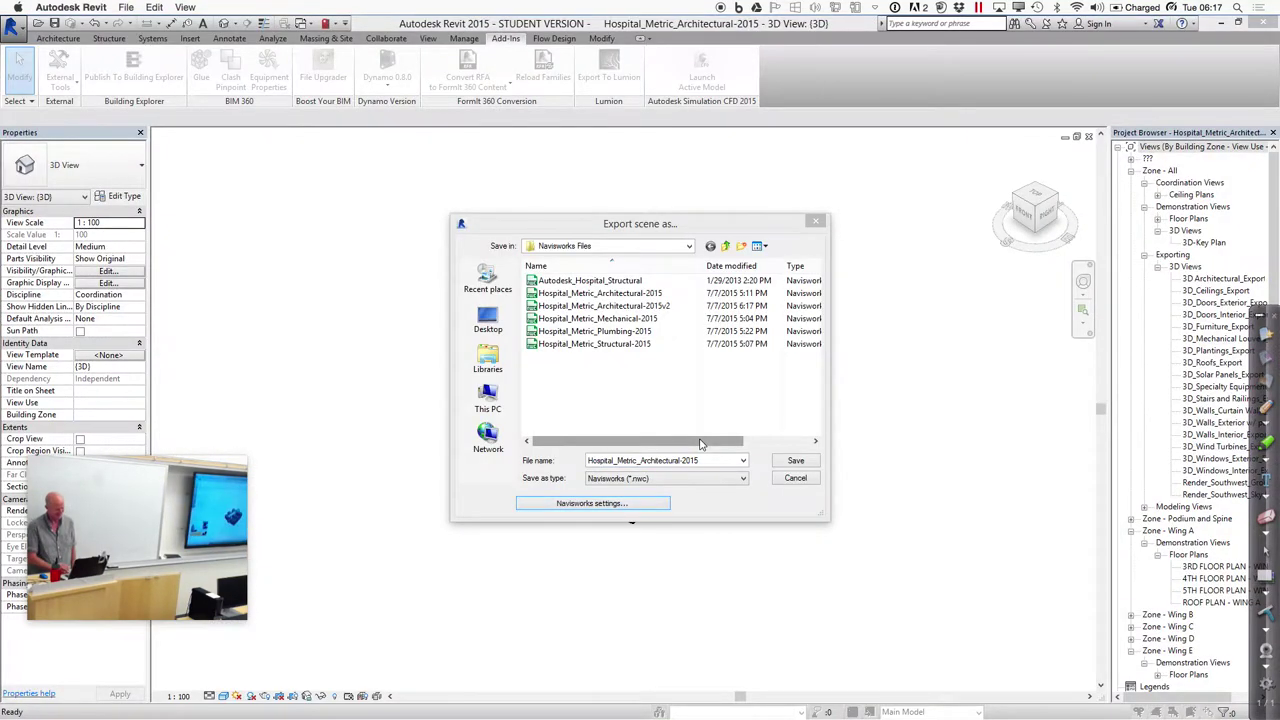
click(793, 478)
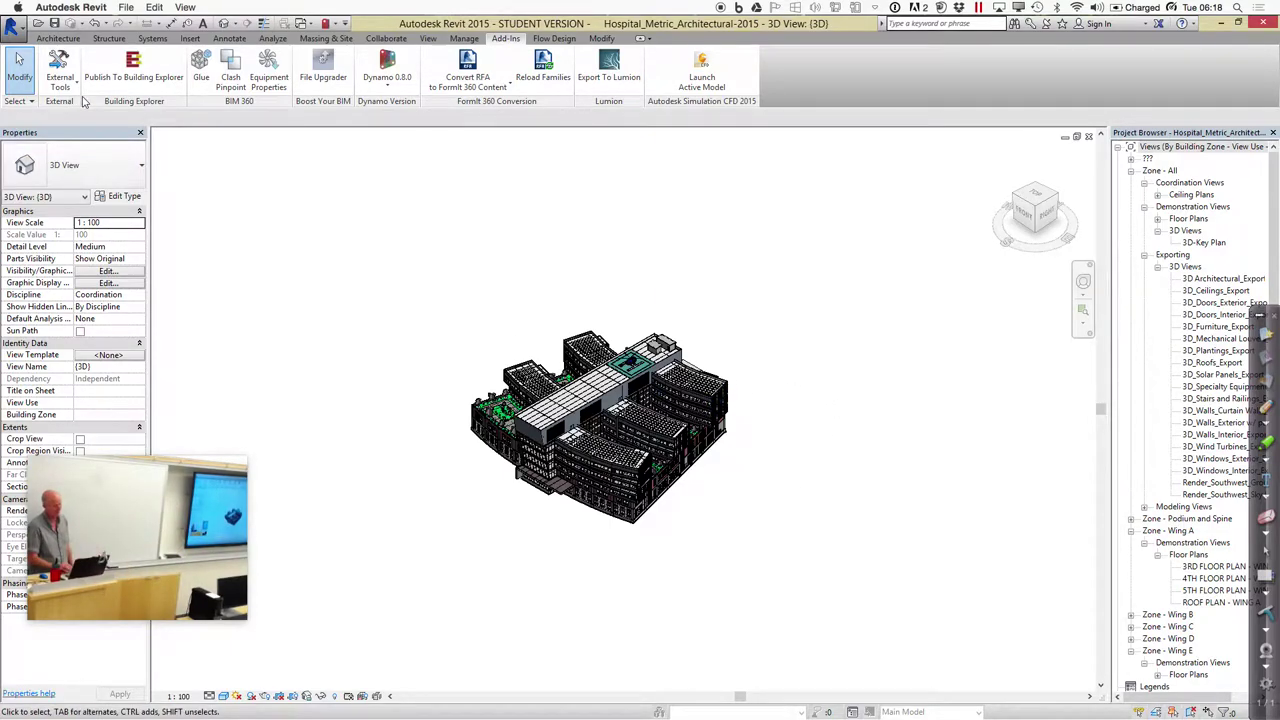
Start Glue and sign in with the Autodesk ID and account password
click(200, 72)
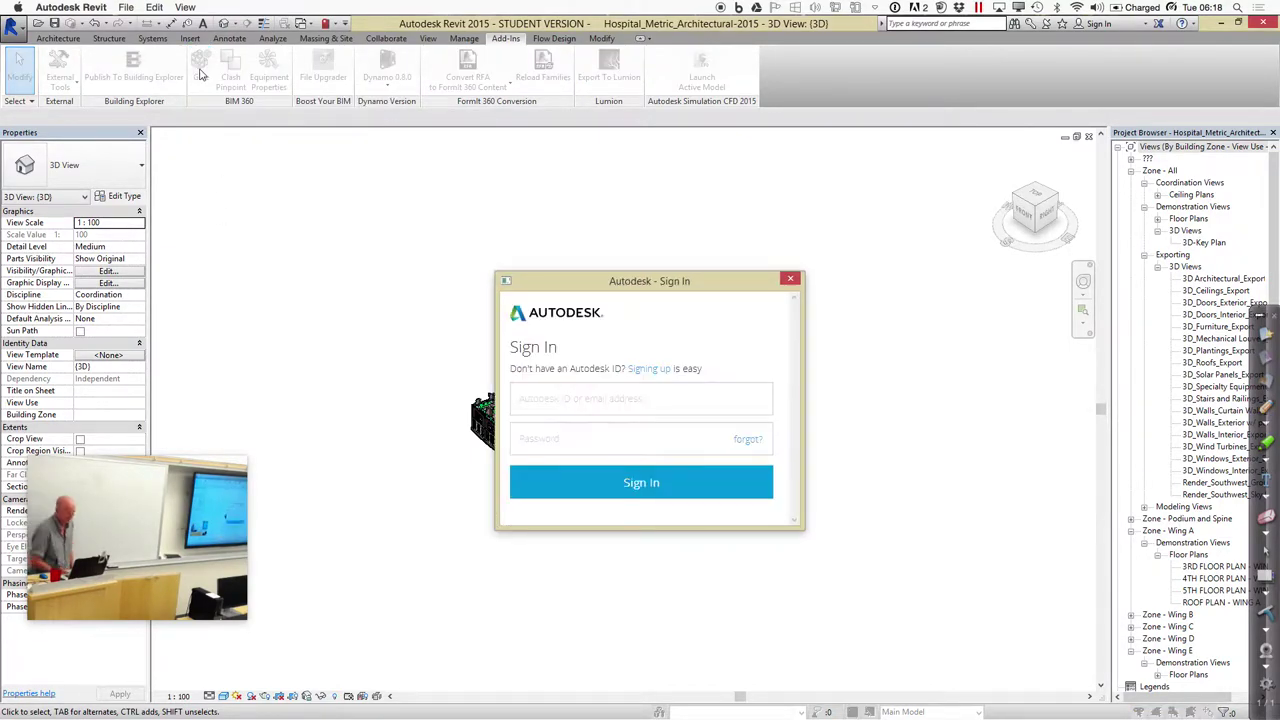
click(525, 398)
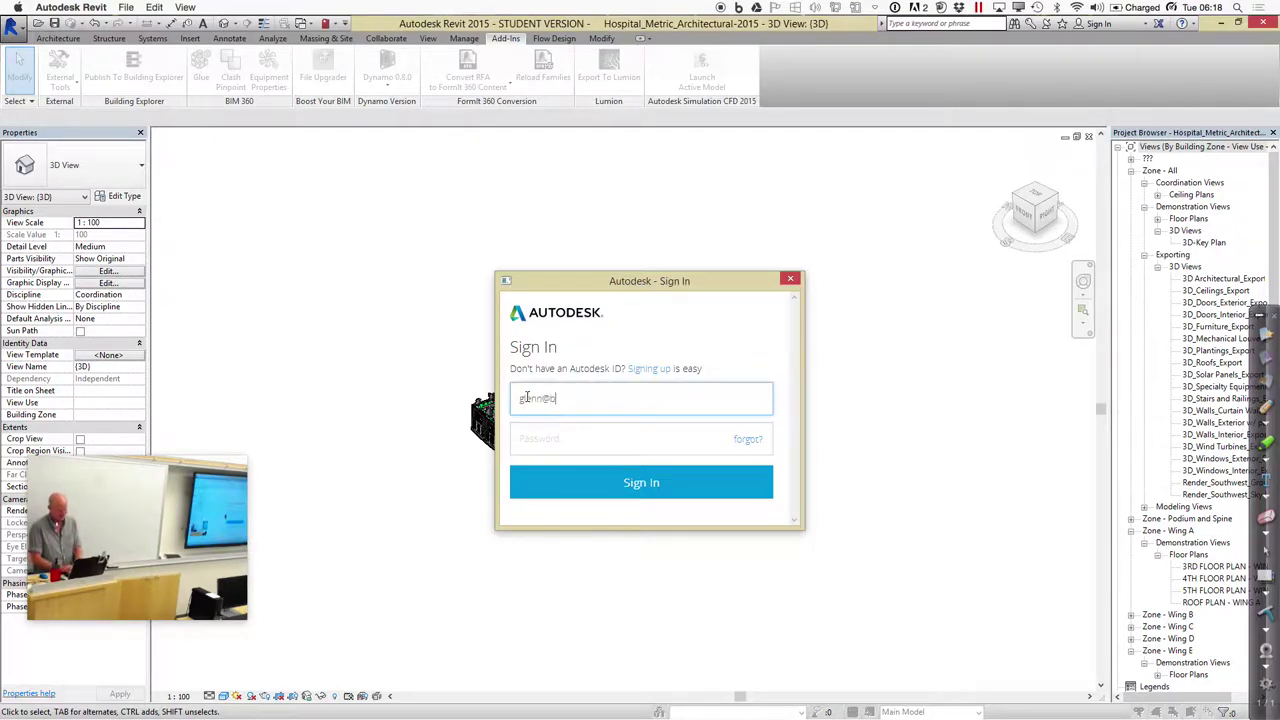
key(Tab)
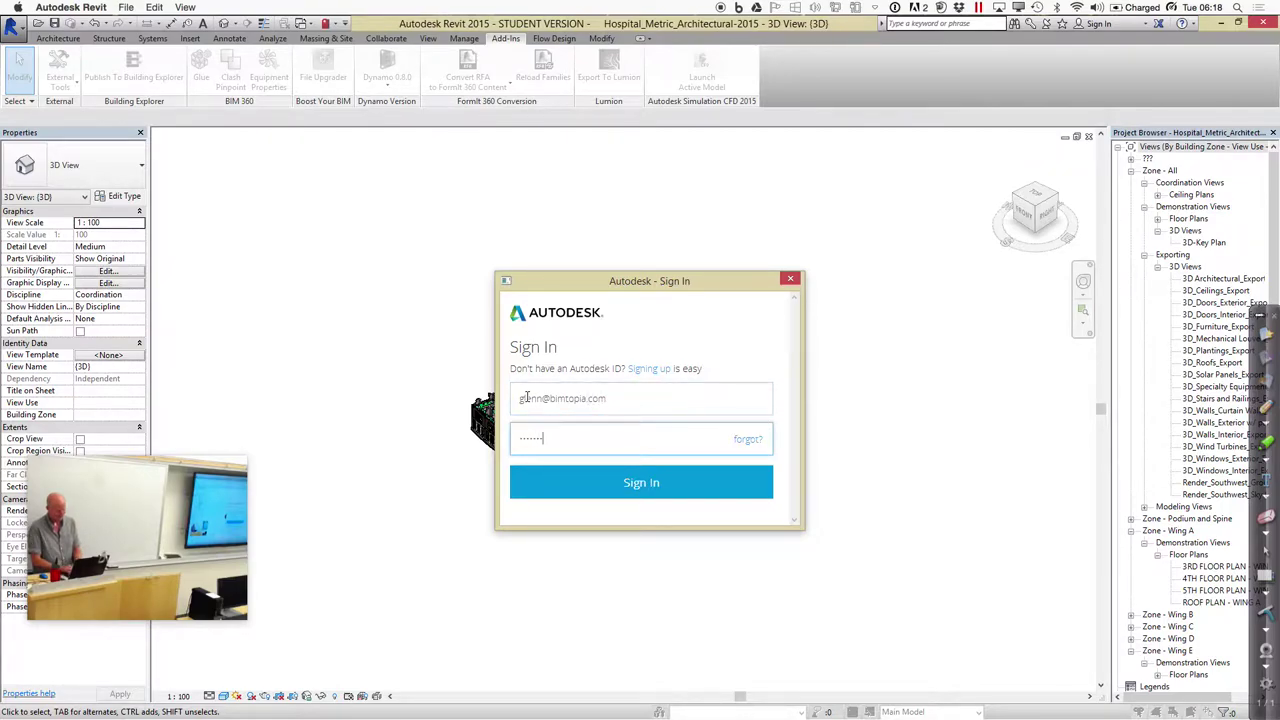
click(598, 499)
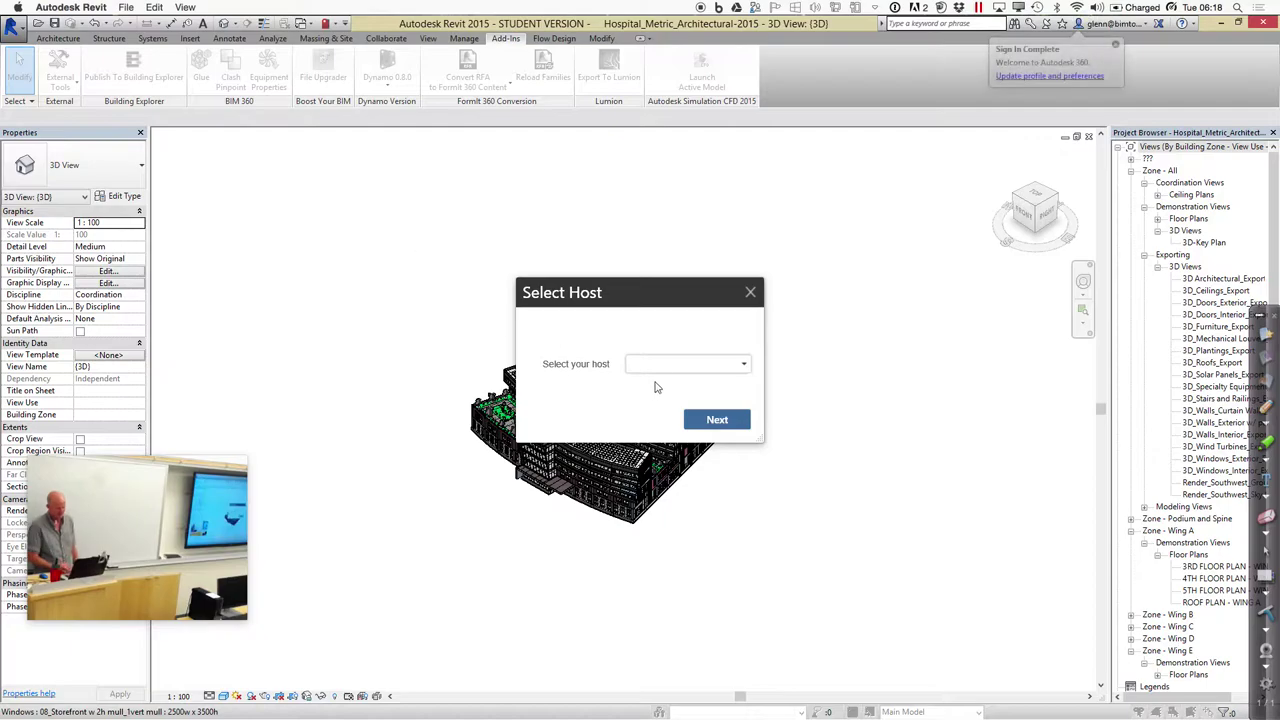
Choose the Stan_bsi_glue host and the CEE 220D - Hospital project
click(659, 368)
click(662, 403)
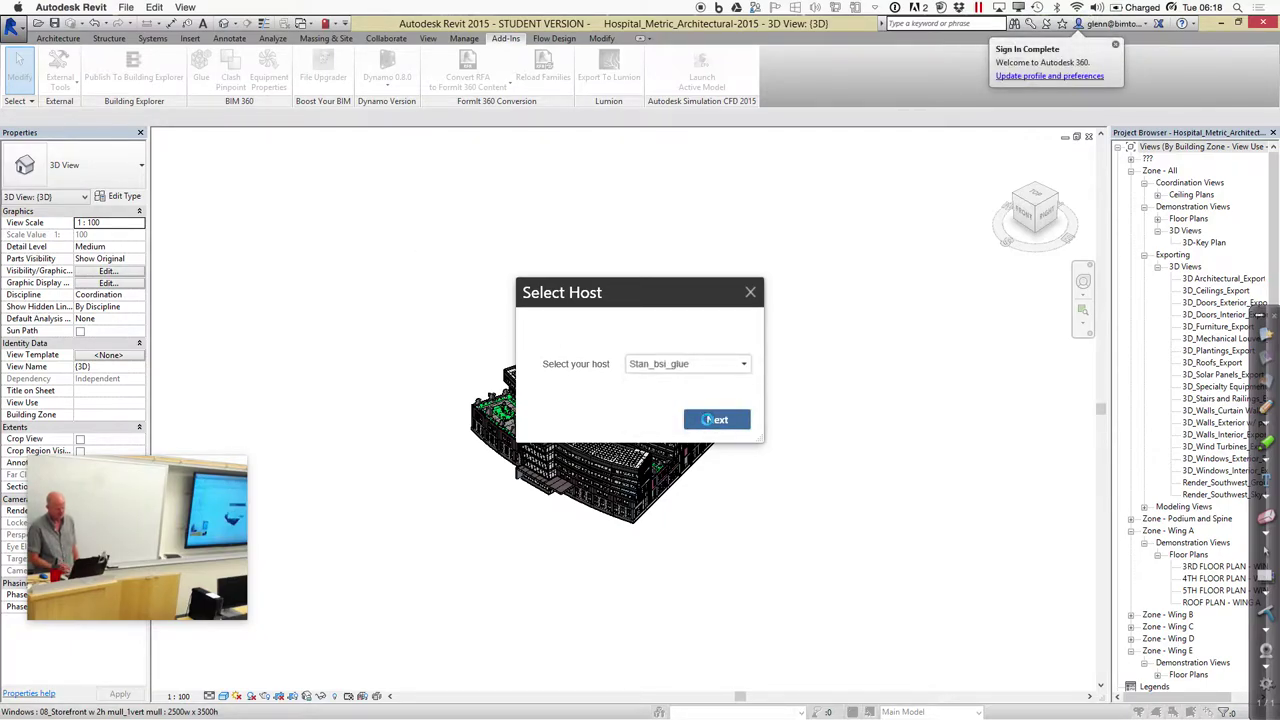
click(713, 419)
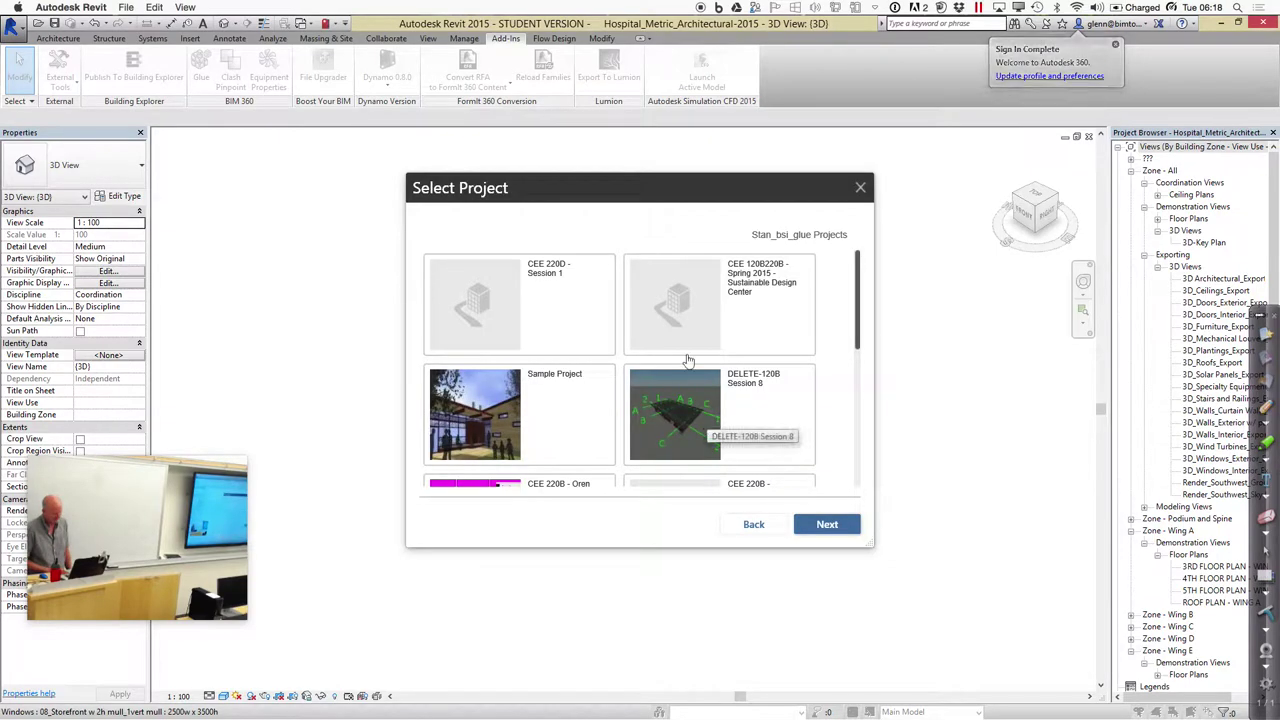
drag(857, 305, 866, 481)
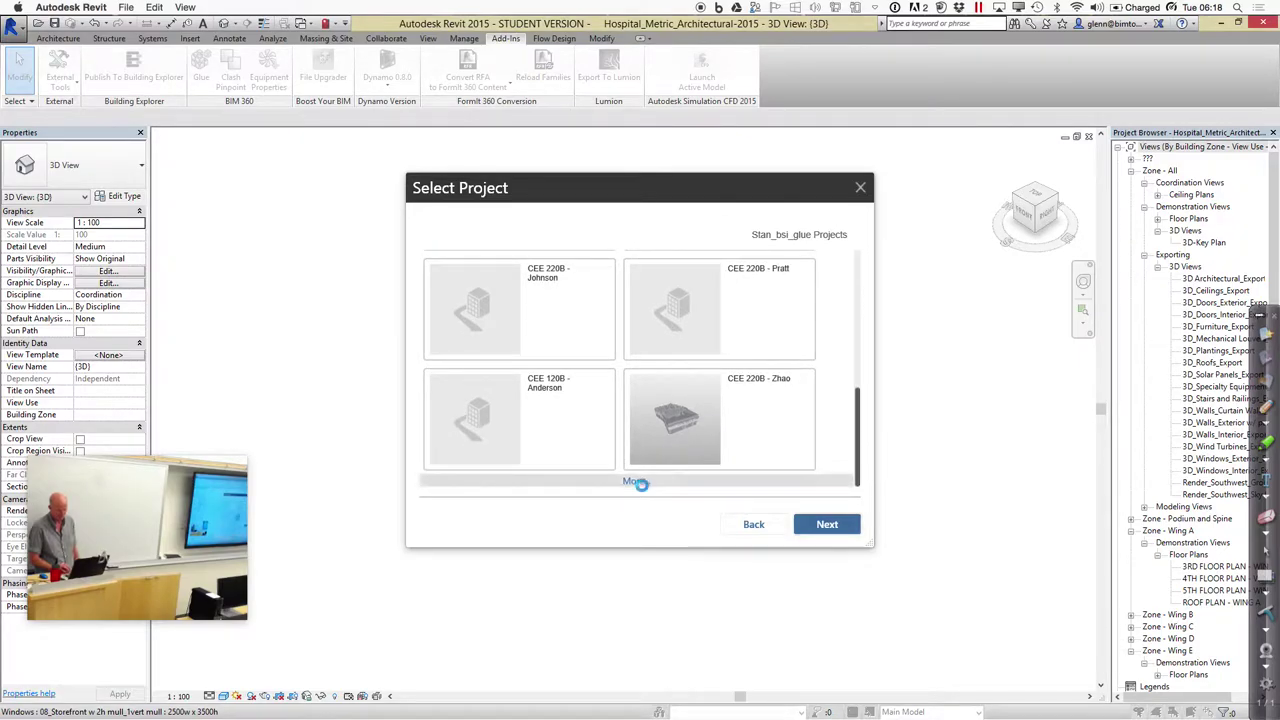
click(640, 484)
drag(858, 352, 859, 462)
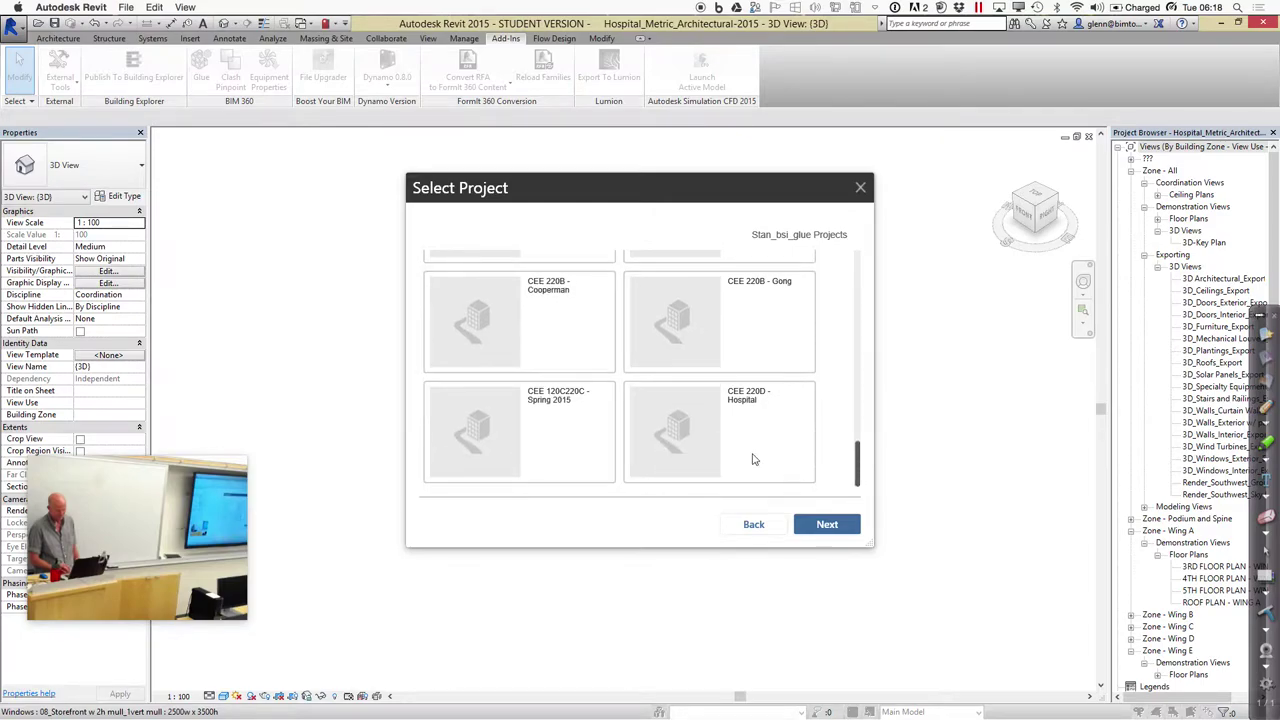
click(701, 451)
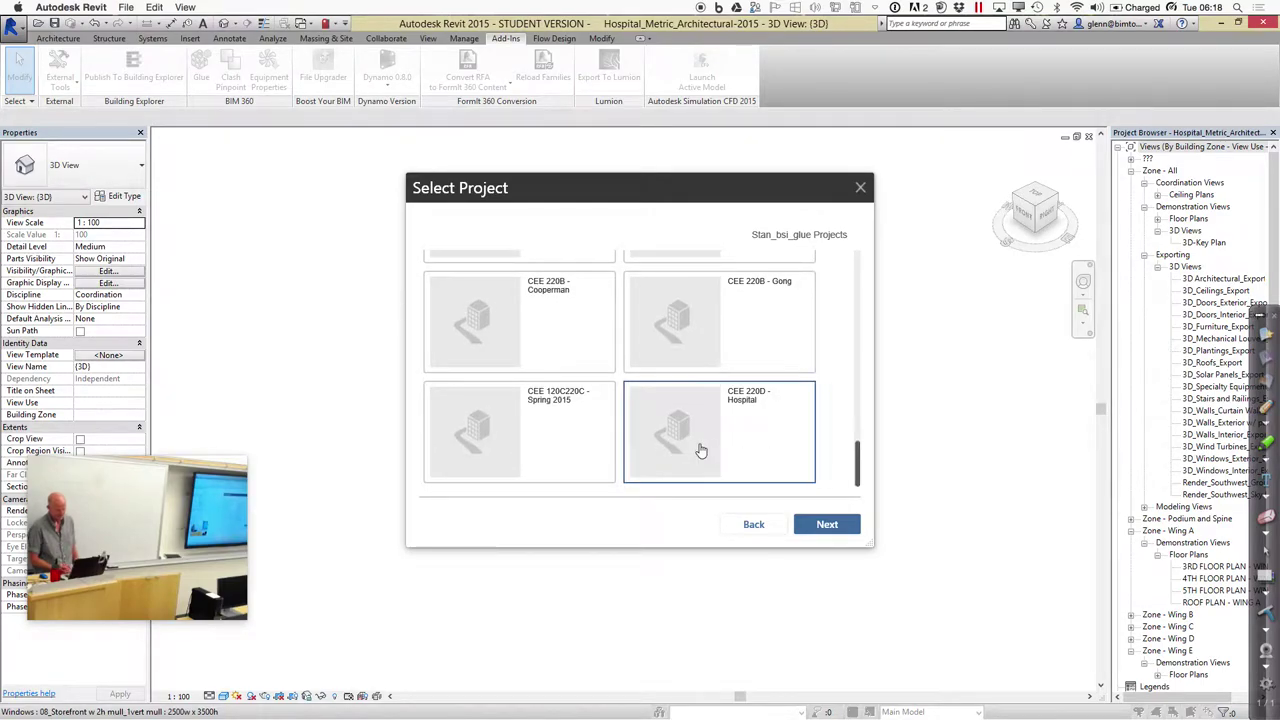
click(824, 524)
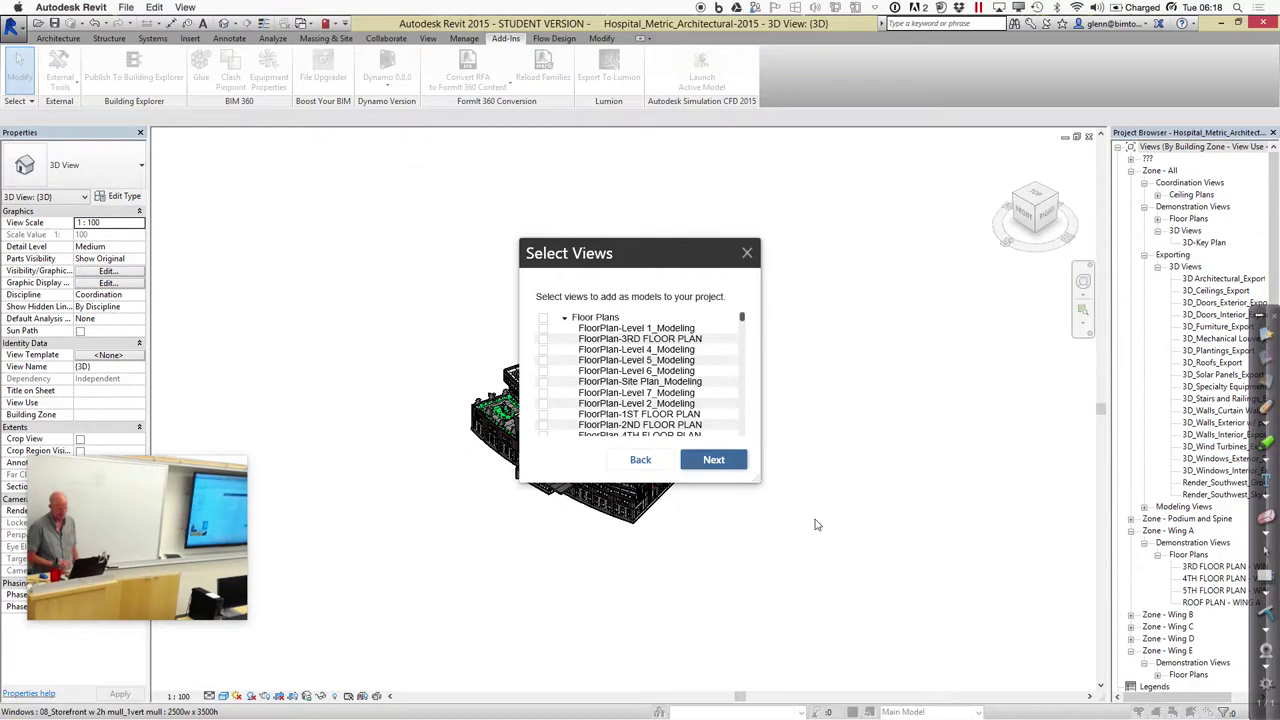
Select the (3D) view and FloorPlan-Level 2_Modeling as the views to glue
drag(743, 319, 742, 405)
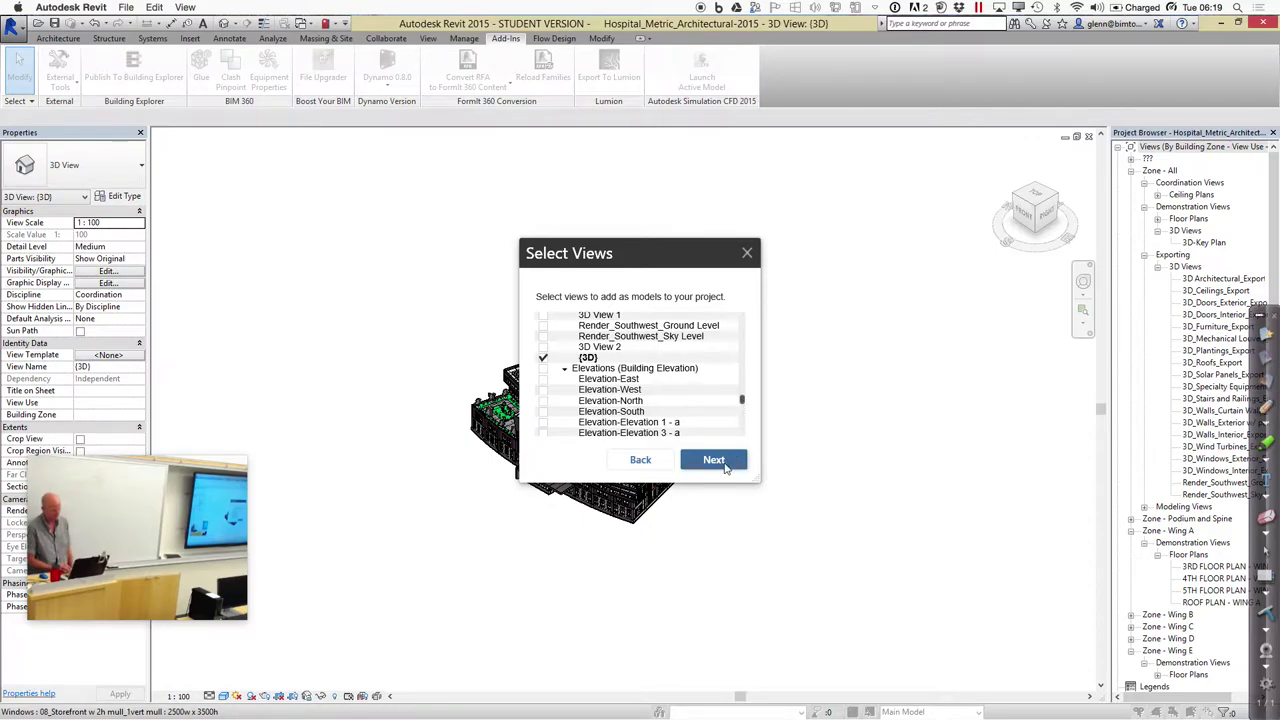
click(726, 467)
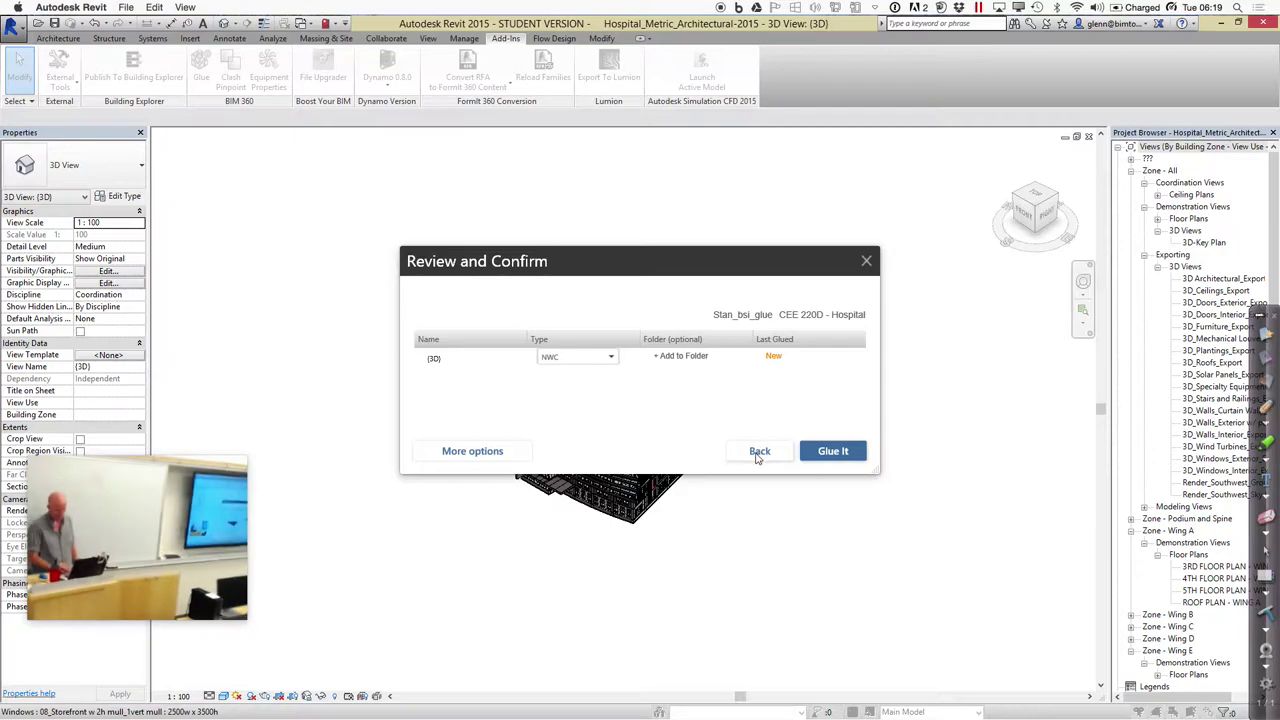
click(759, 452)
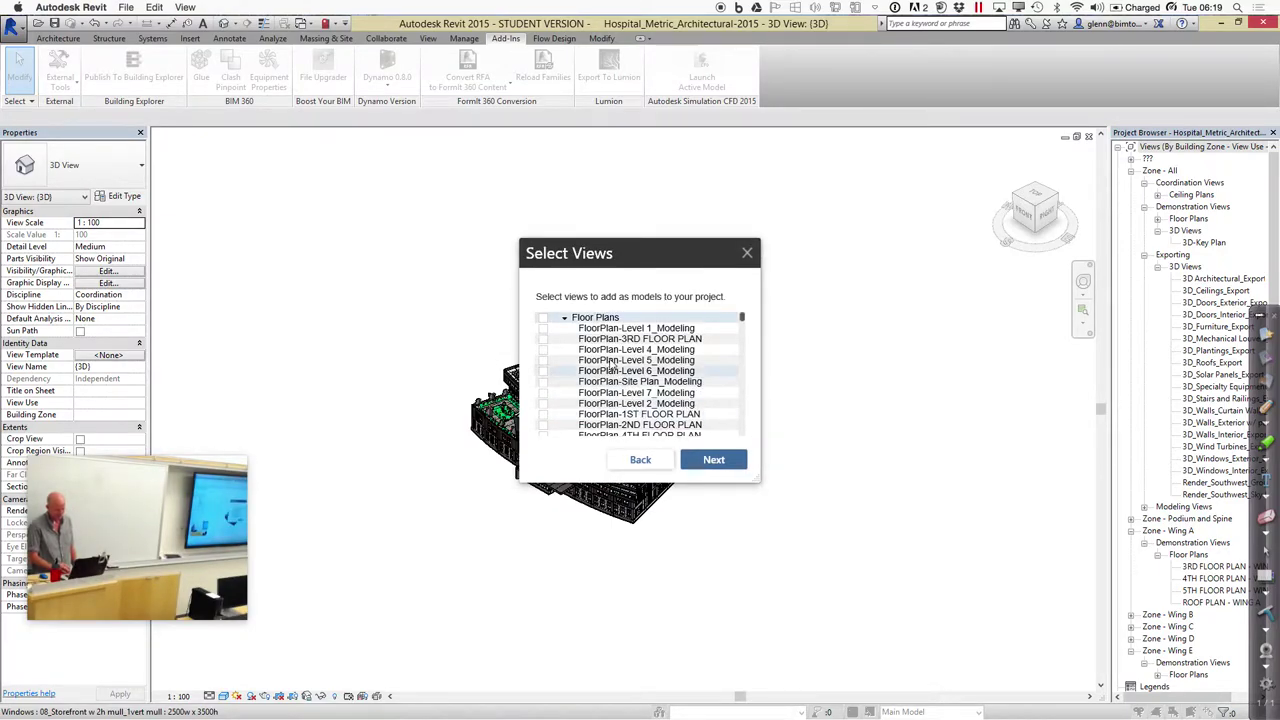
click(544, 404)
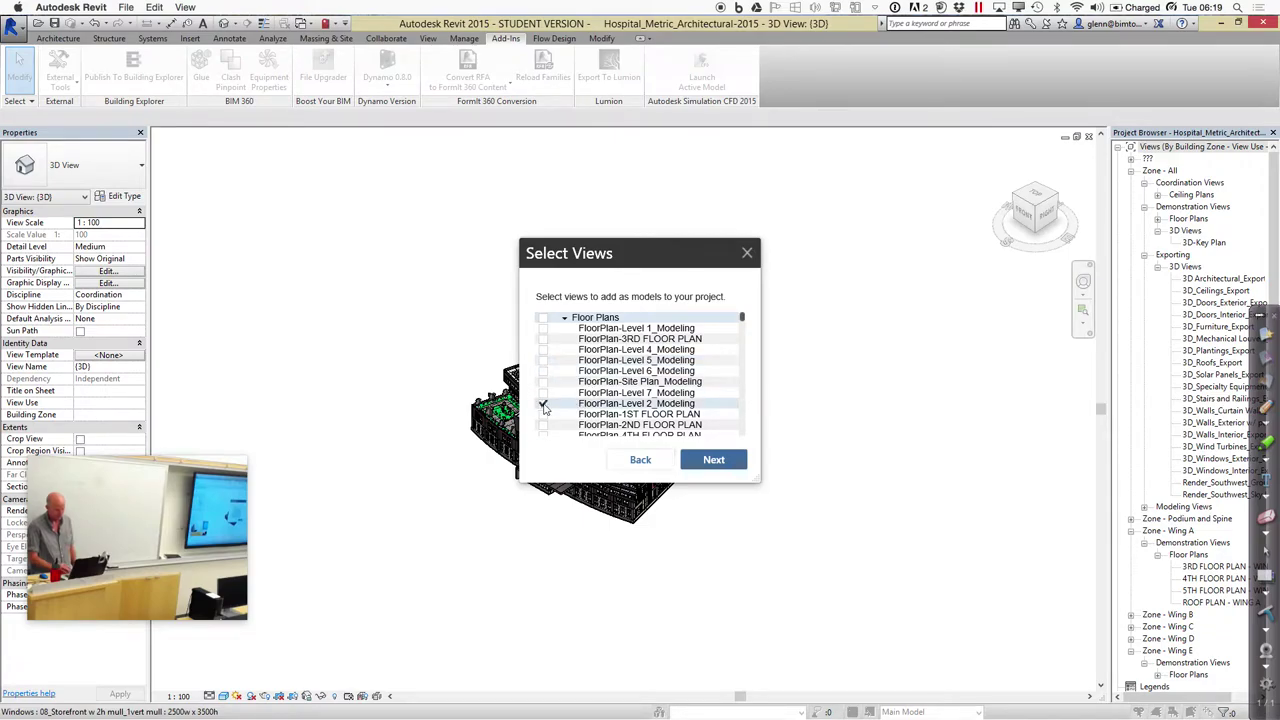
drag(743, 320, 740, 406)
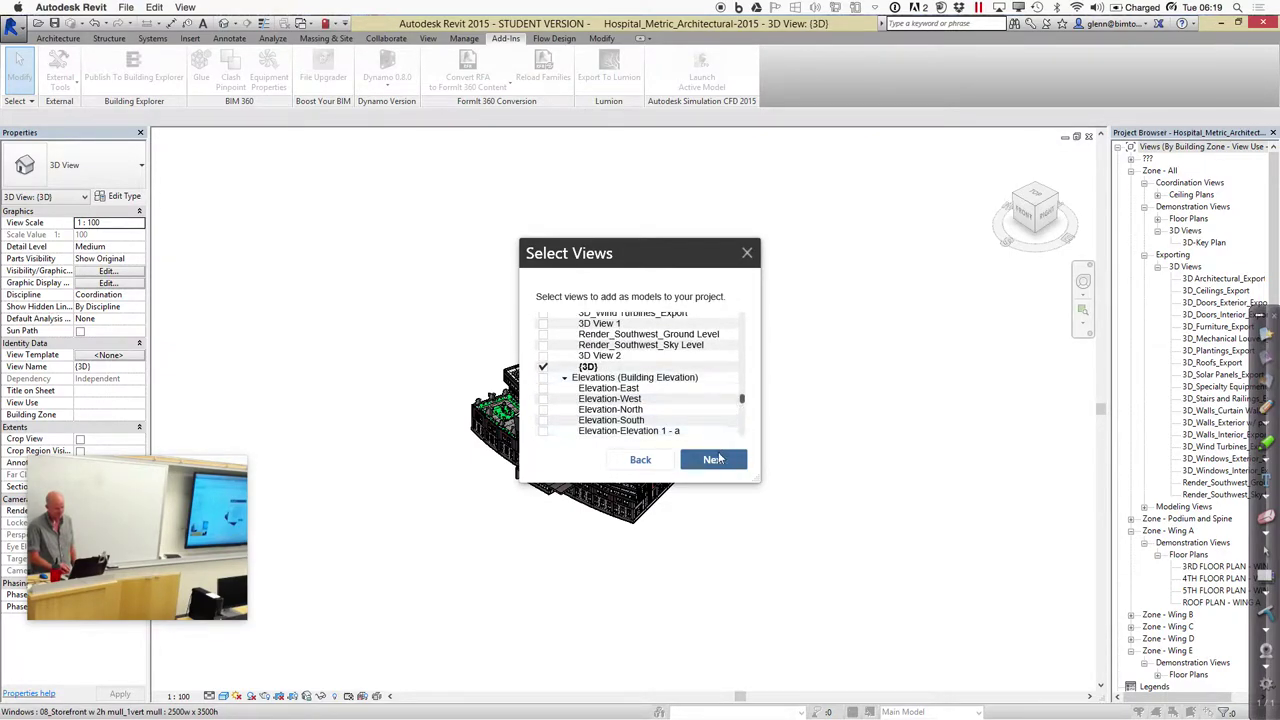
click(713, 460)
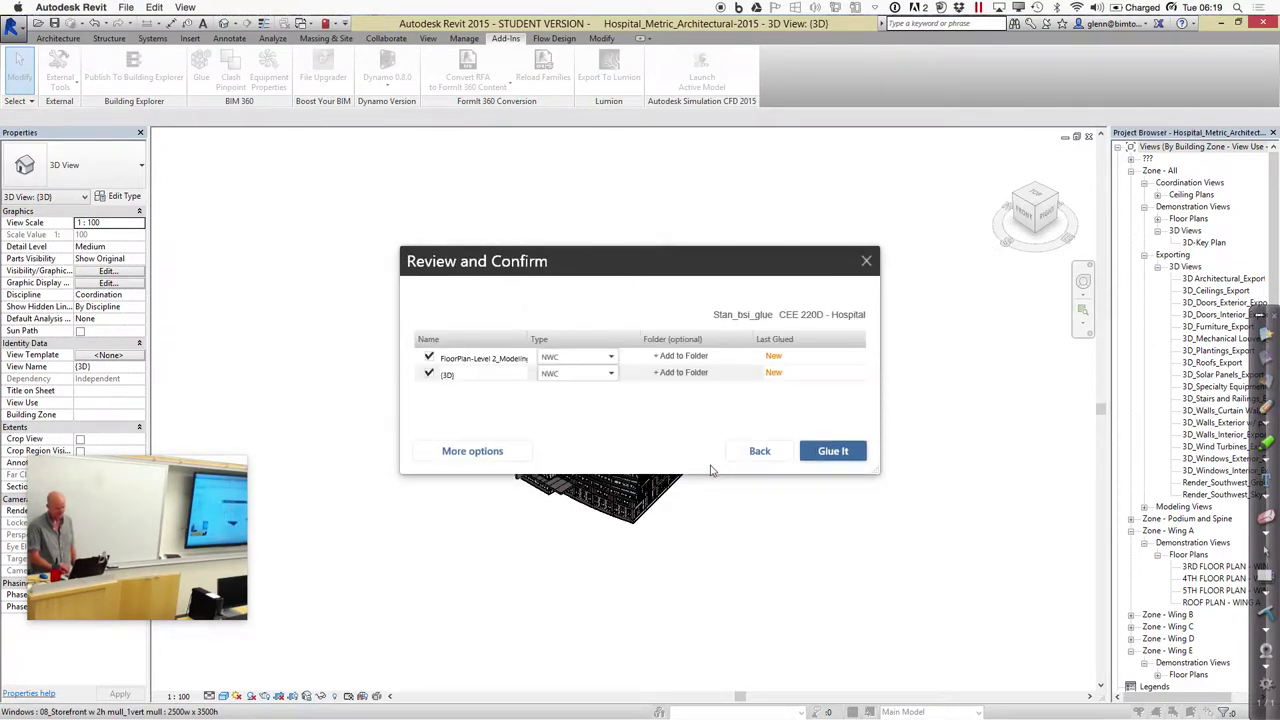
Keep NWC file type and Shared Coordinates, then glue the views
click(610, 360)
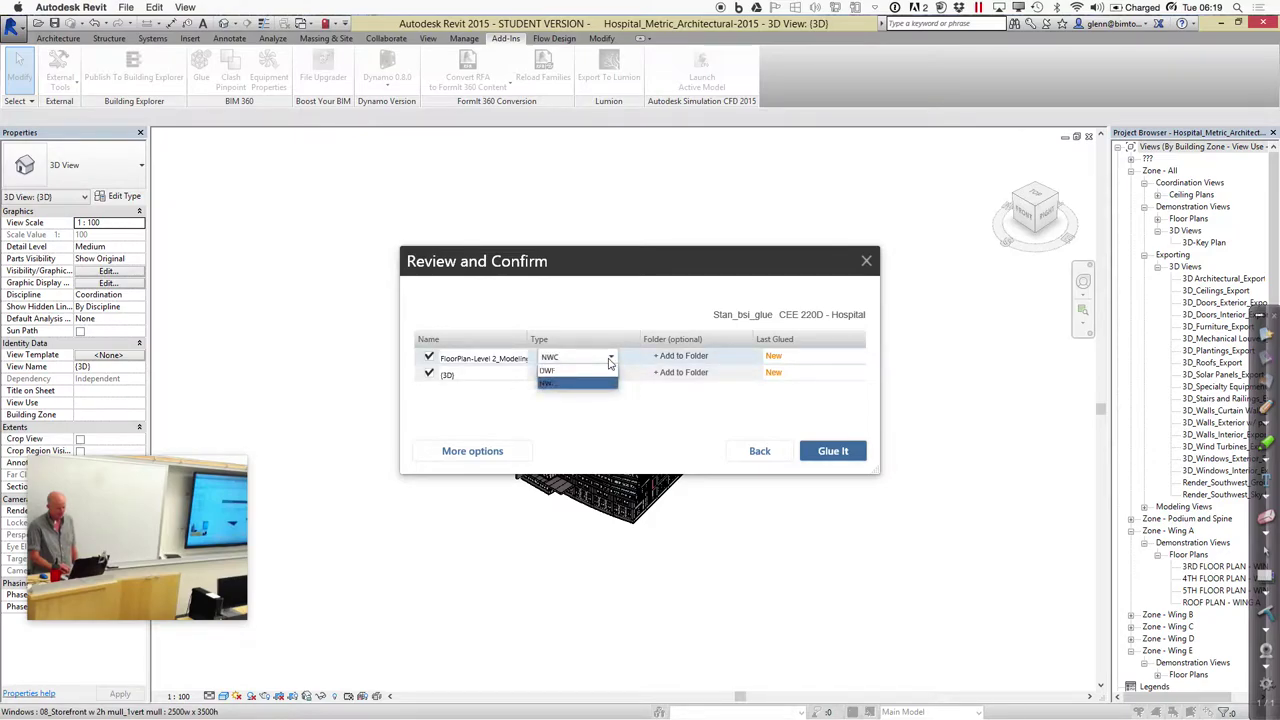
click(628, 406)
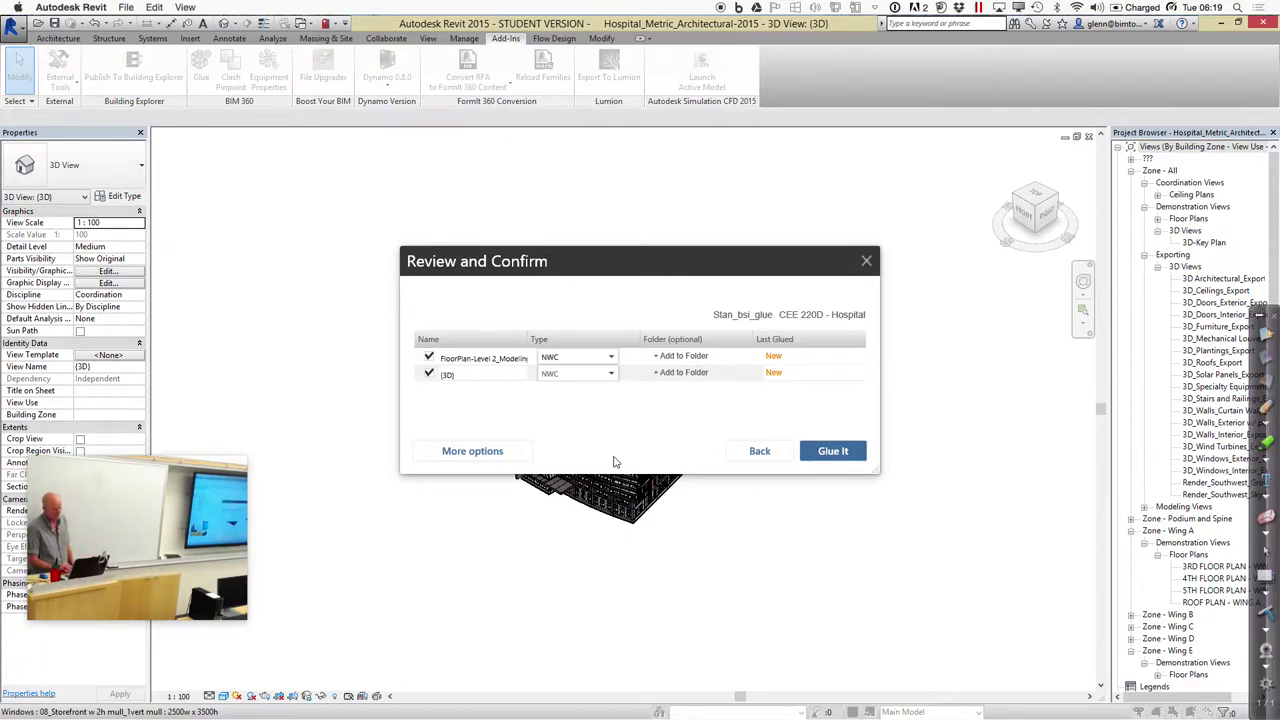
click(496, 452)
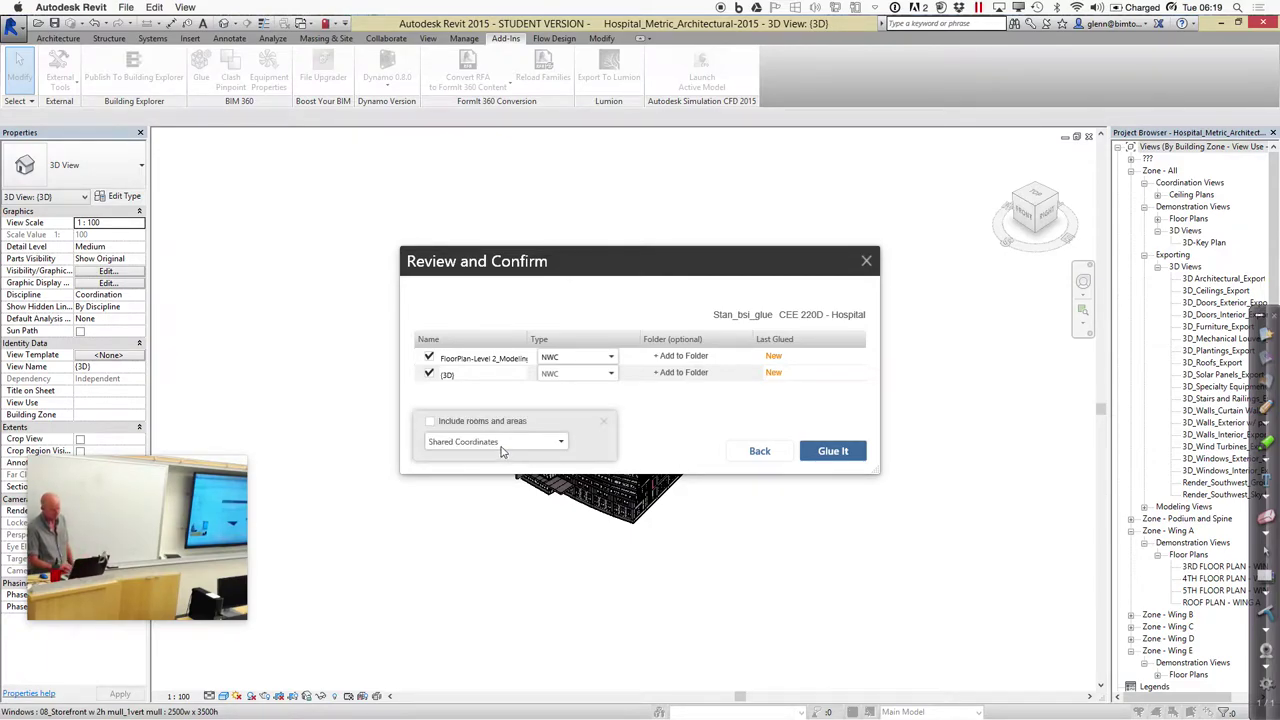
click(504, 446)
click(658, 443)
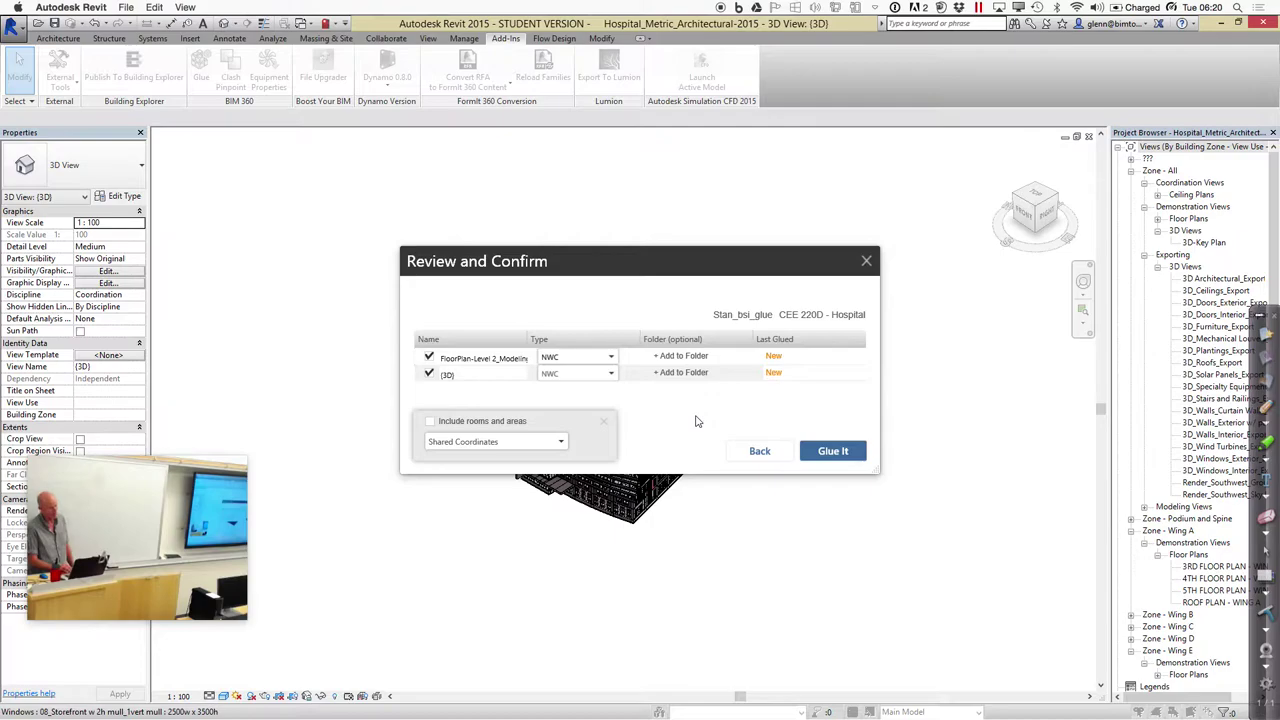
click(833, 451)
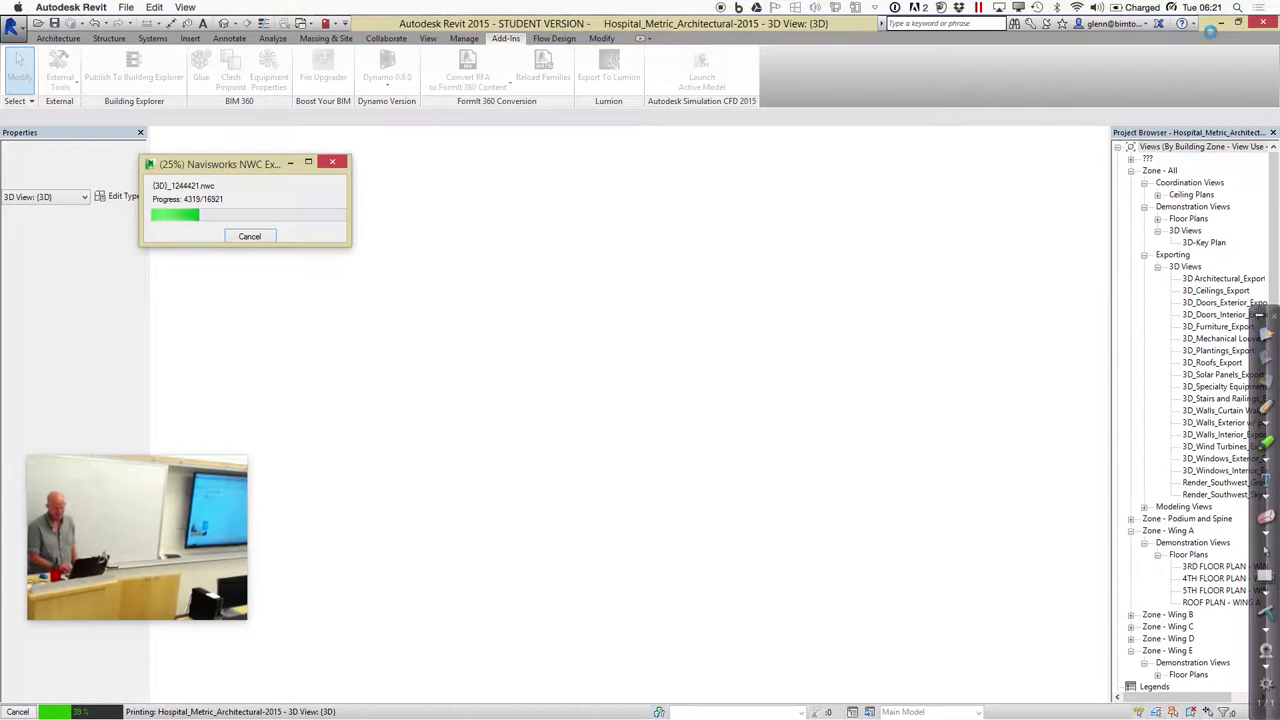
Let the (3D) view's NWC export to (3D)_1244421.nwc keep running at 25%
mouse_move(380, 700)
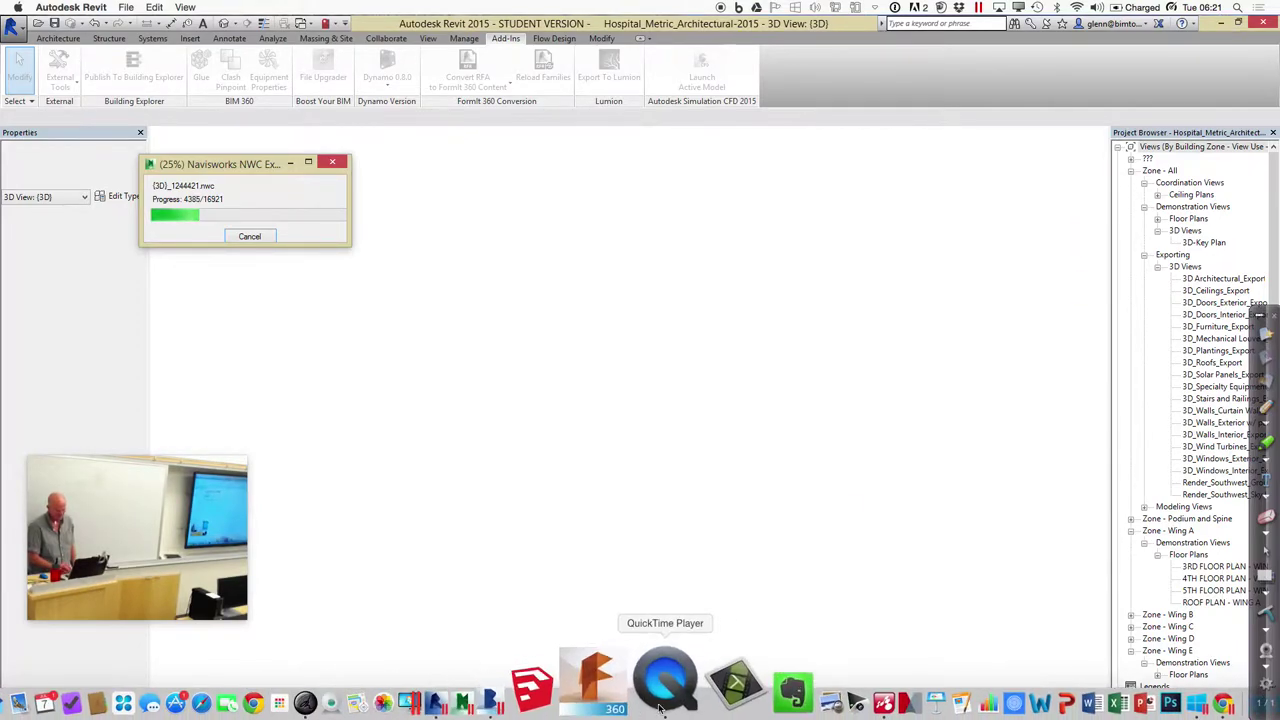
Launch Navisworks Manage 2015 from the Dock and bring it forward during the export
click(561, 703)
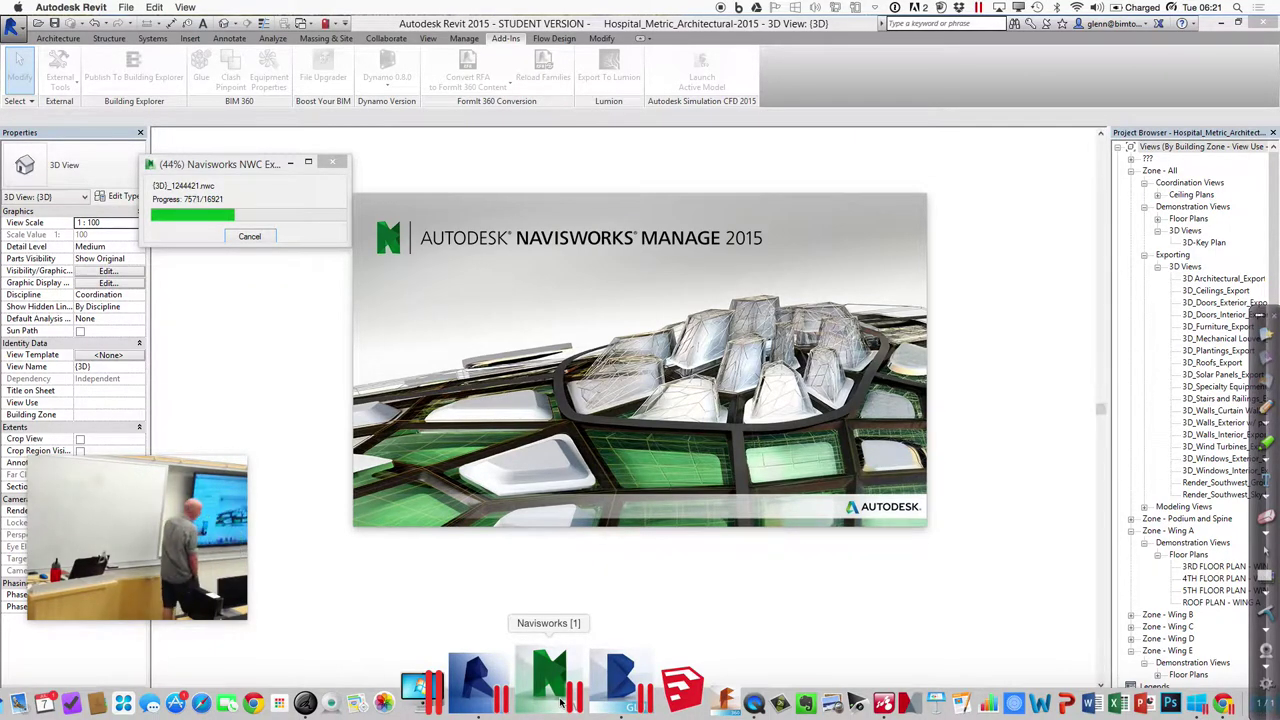
click(560, 703)
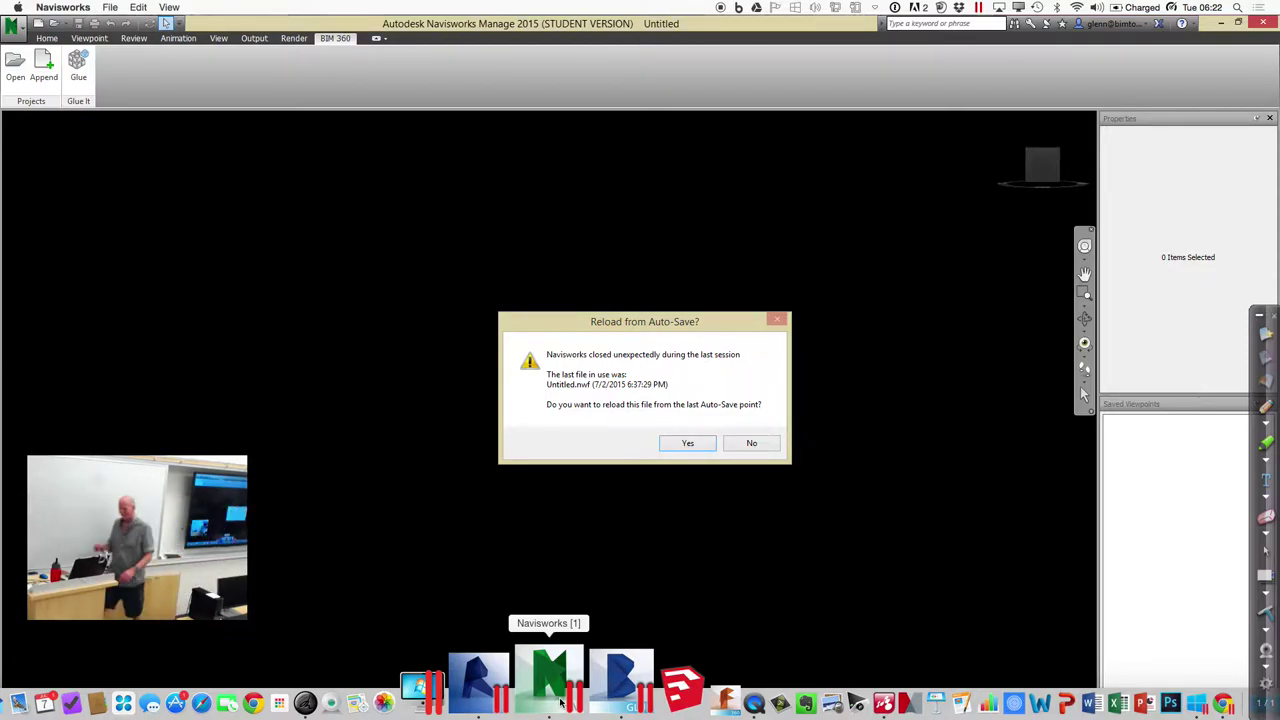
Decline the auto-save reload and browse the Windows applications list without opening anything
click(755, 444)
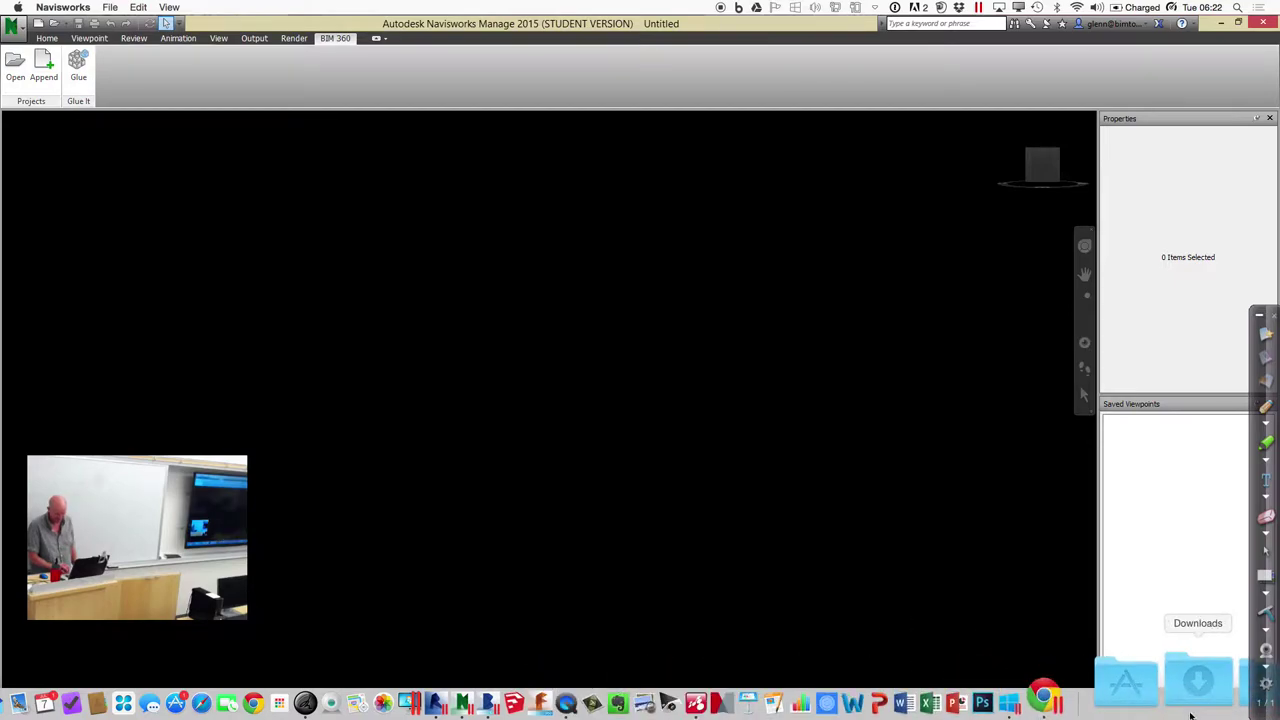
click(1222, 706)
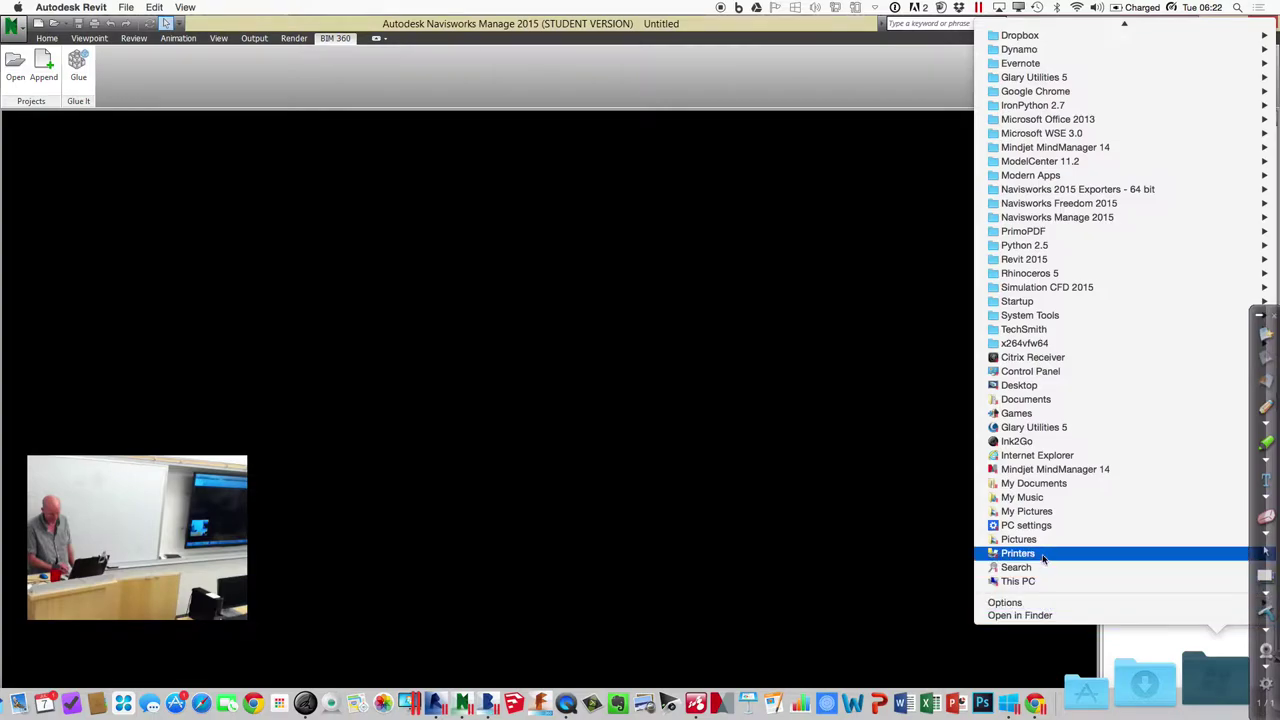
mouse_move(1053, 77)
scroll(1053, 77, up, 5)
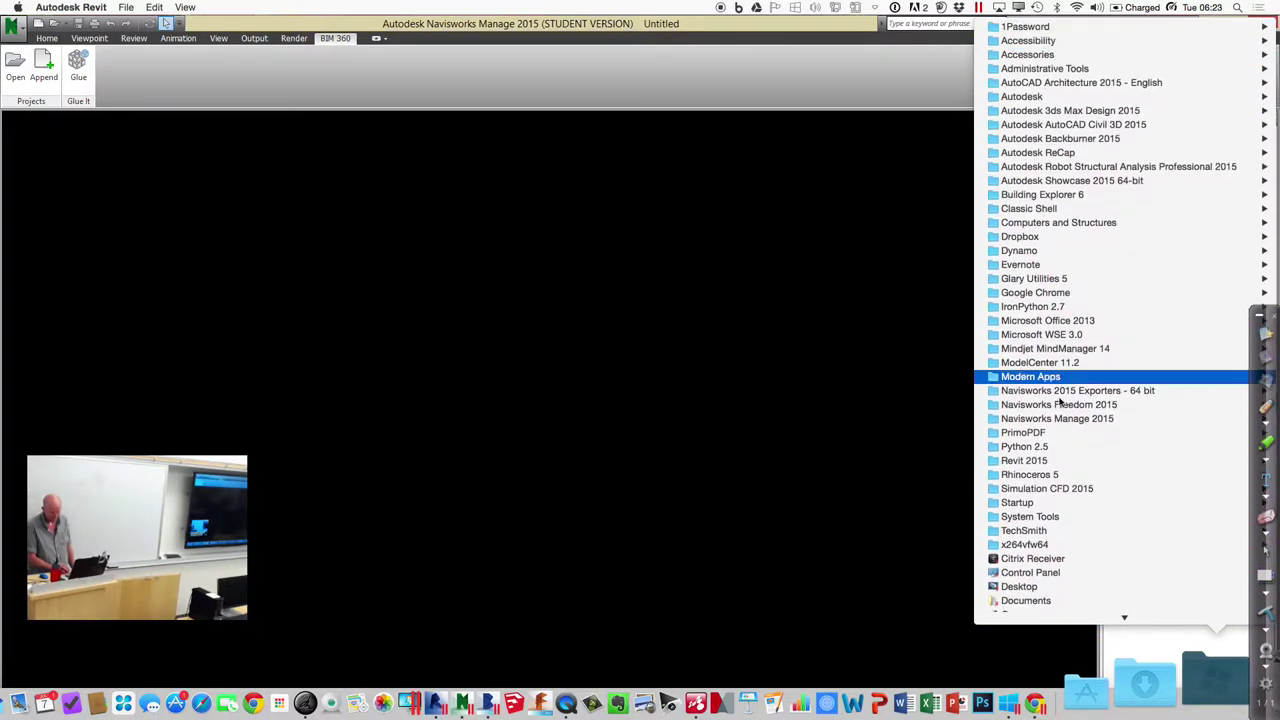
scroll(1057, 610, down, 5)
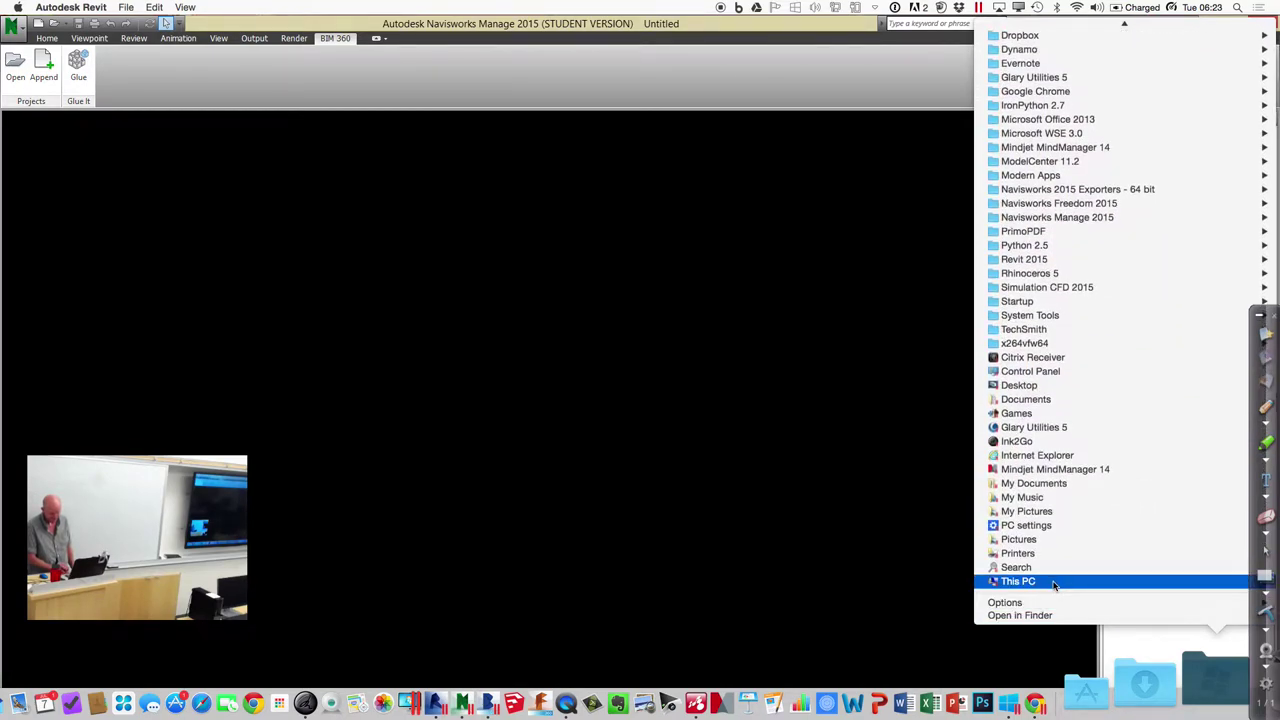
click(1053, 582)
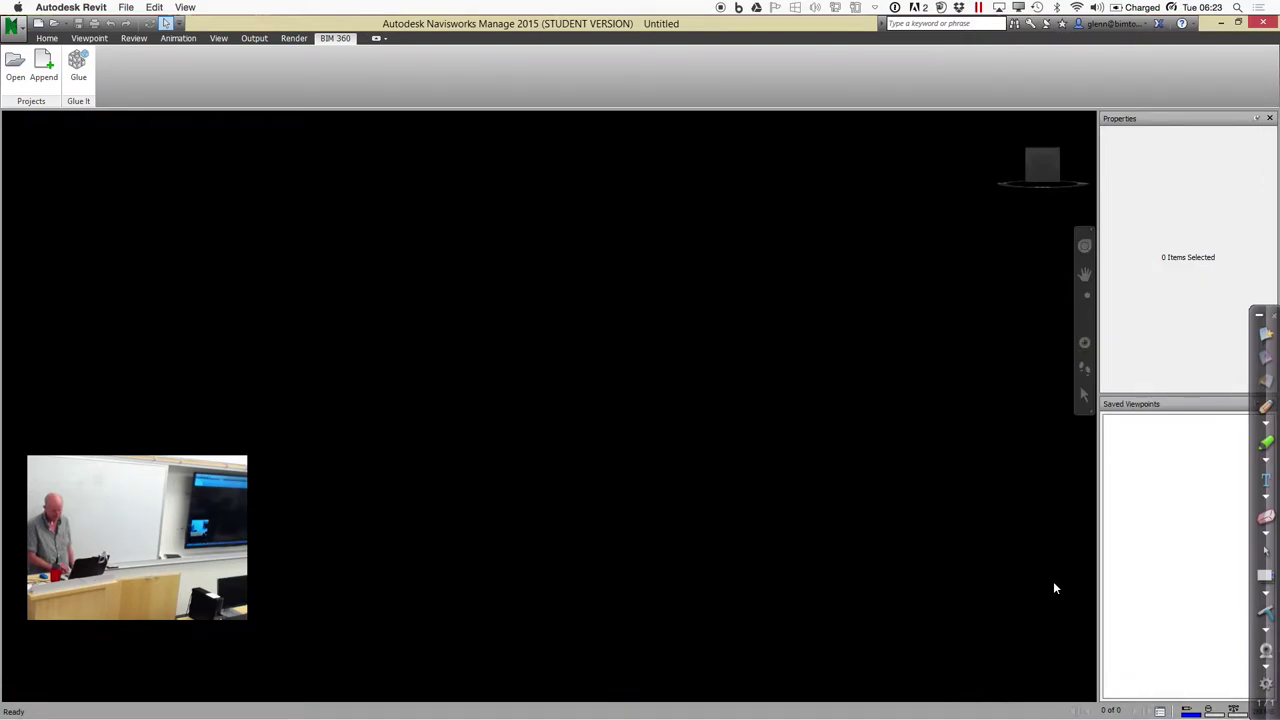
Look through the Parallels Desktop options and applications list, then close them
click(980, 8)
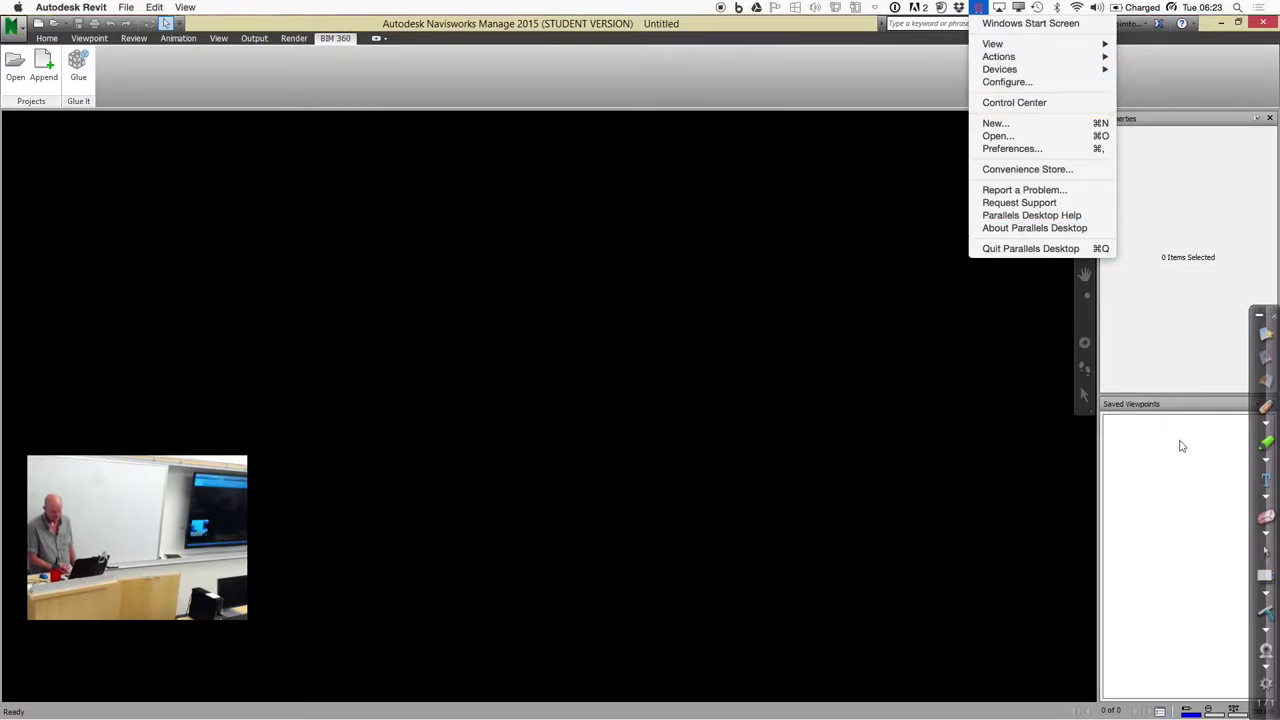
click(1181, 480)
mouse_move(1113, 706)
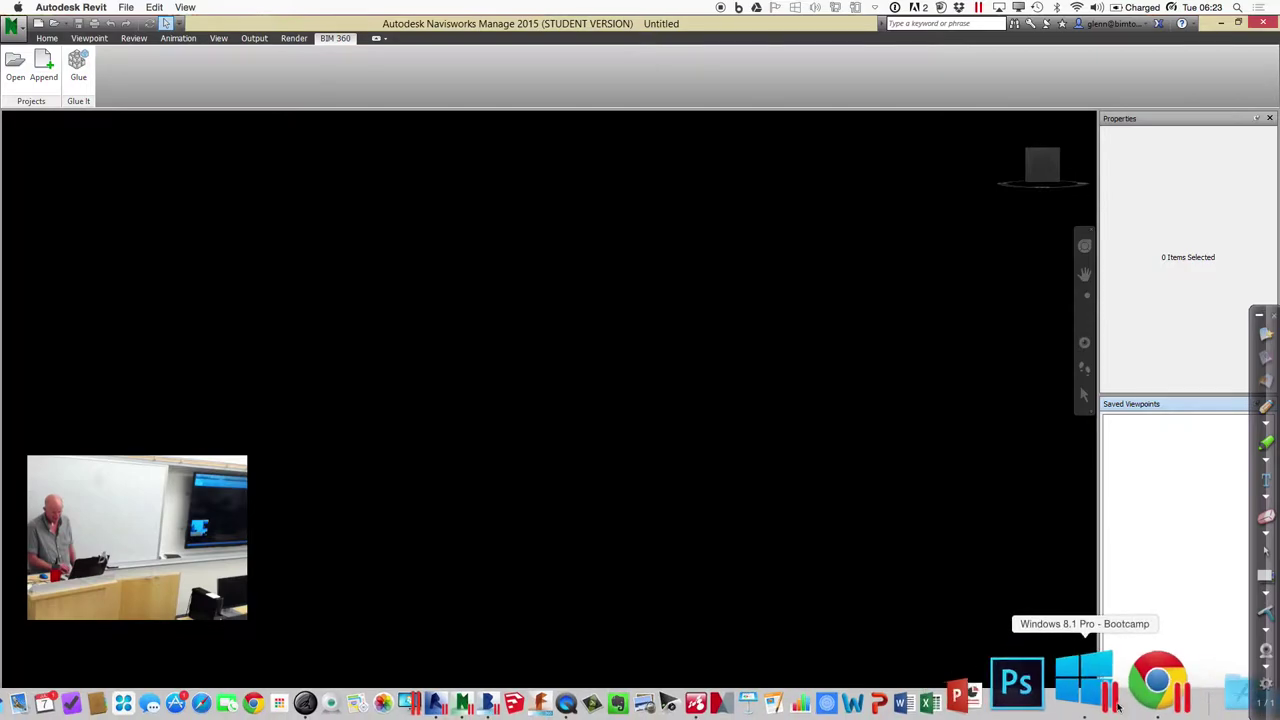
click(1209, 697)
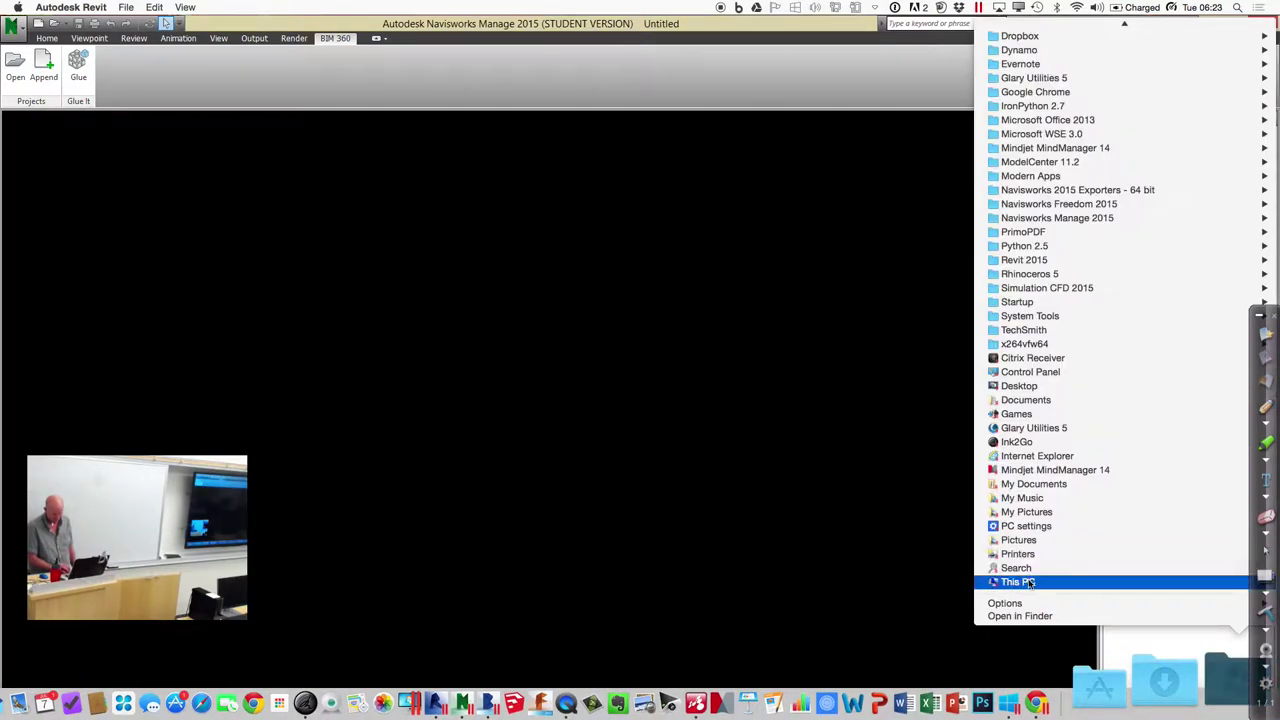
click(1010, 373)
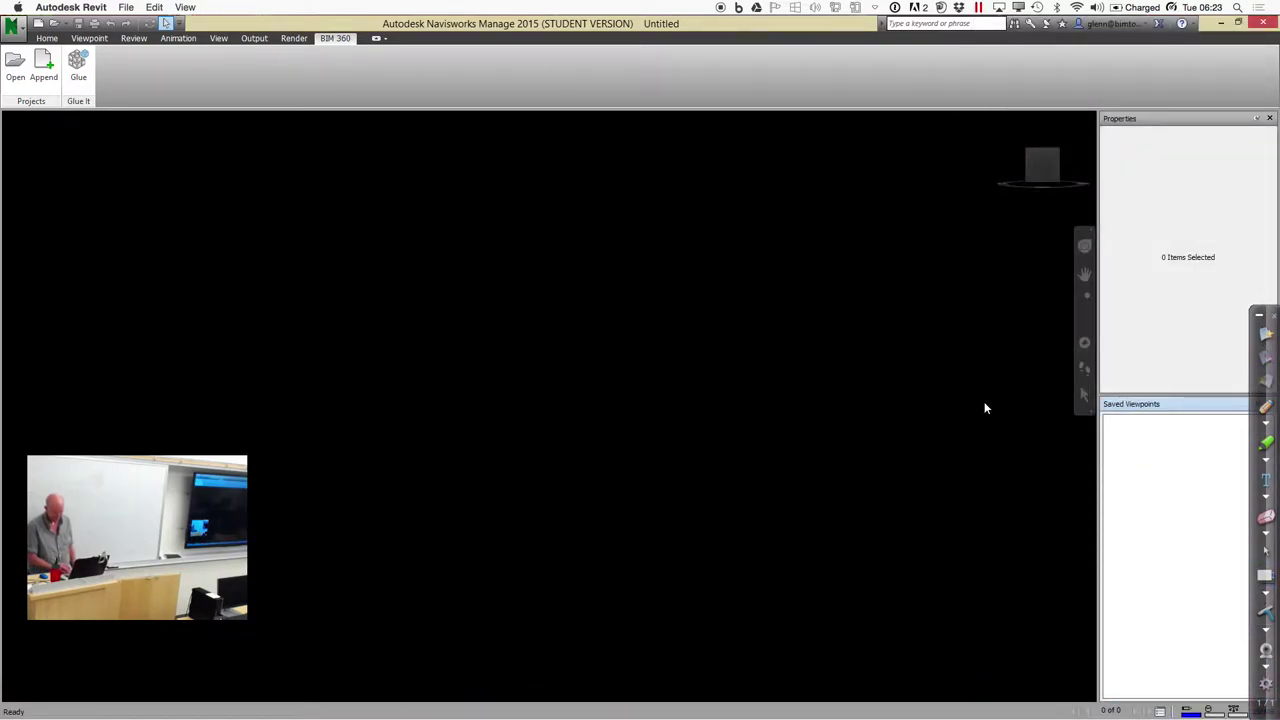
mouse_move(785, 705)
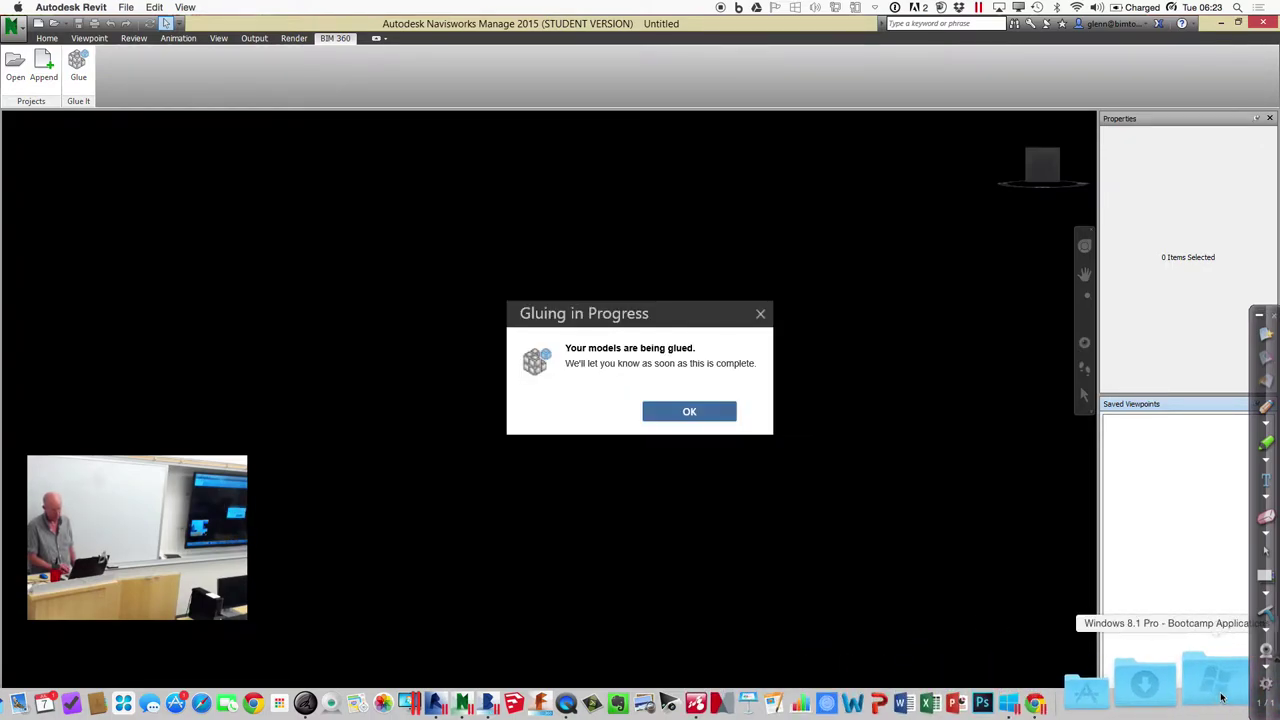
Dismiss the Windows applications list and acknowledge the Gluing in Progress notice
click(1215, 683)
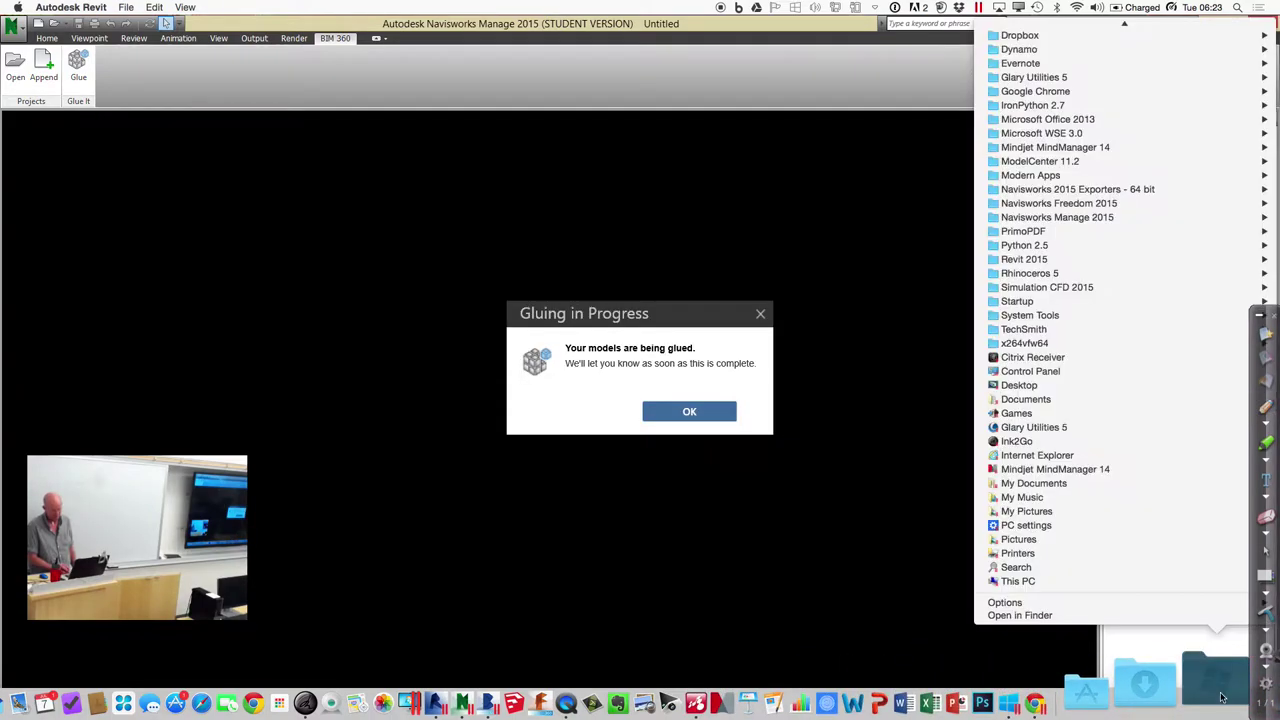
click(1057, 378)
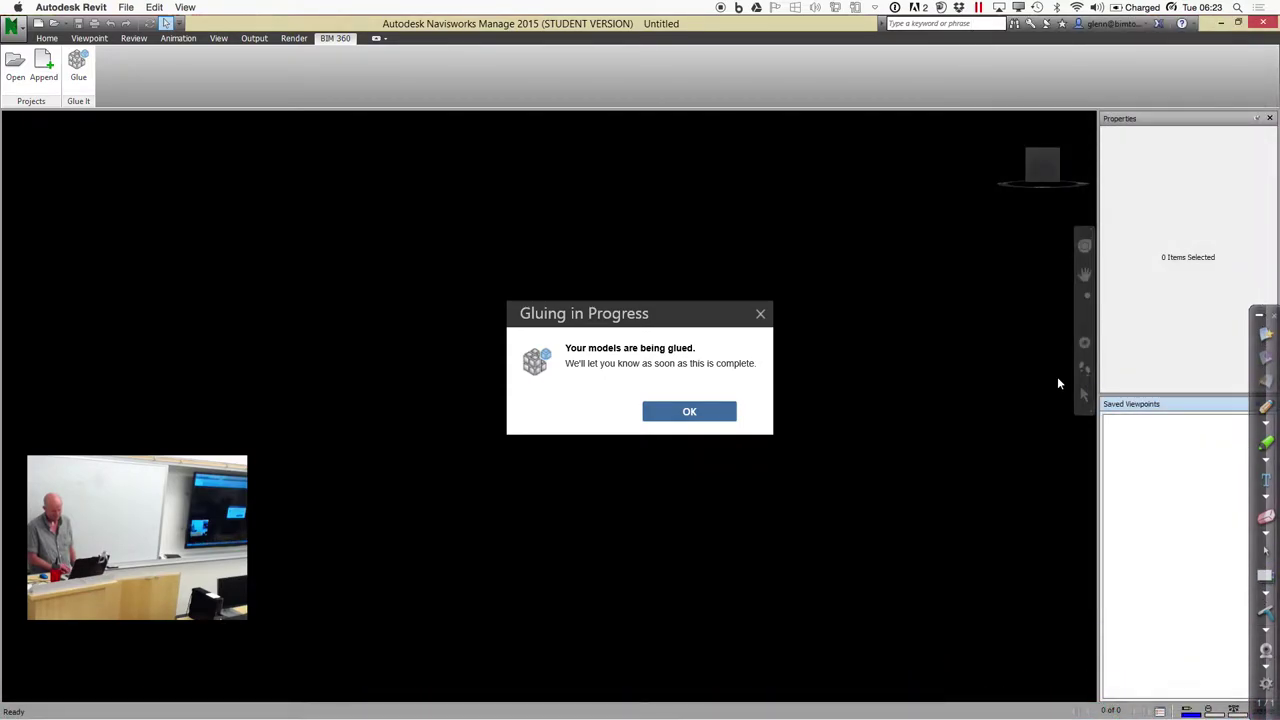
click(725, 412)
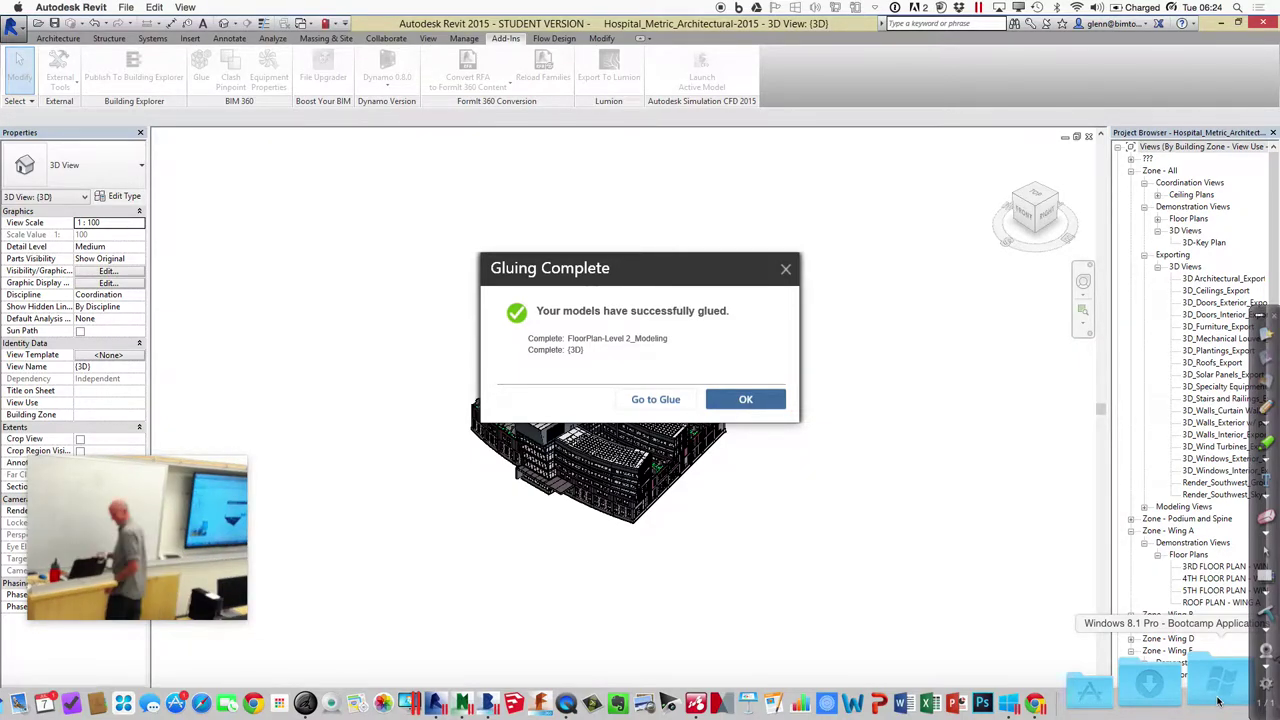
Close the Gluing Complete report for the (3D) and FloorPlan-Level 2_Modeling views
click(780, 402)
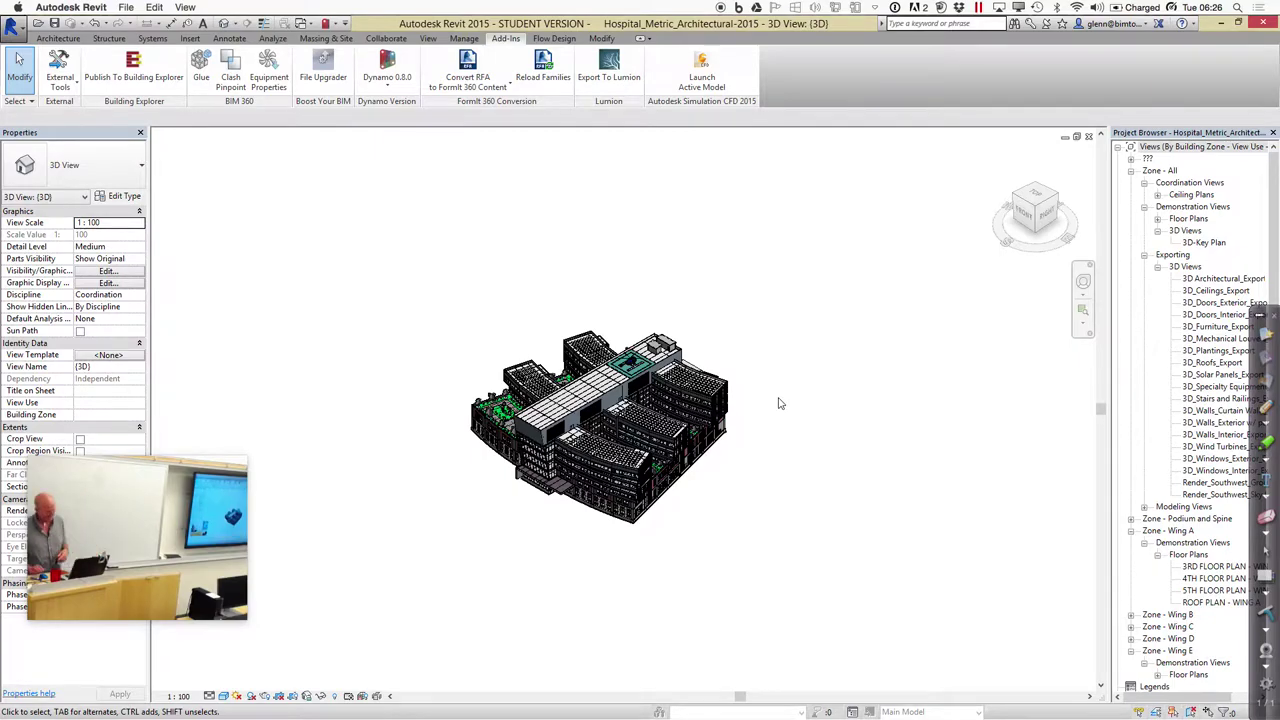
mouse_move(210, 690)
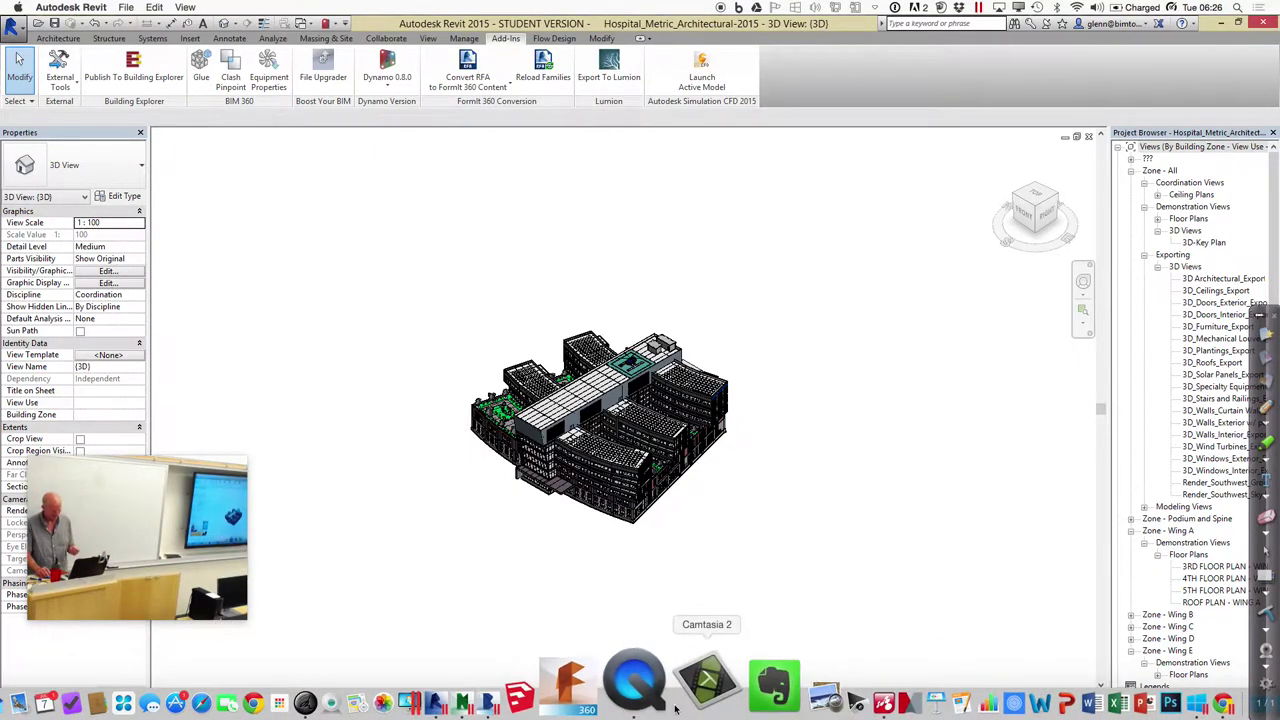
In Navisworks, skip the BIM 360 host choice and open Home > Append's file browser
click(553, 698)
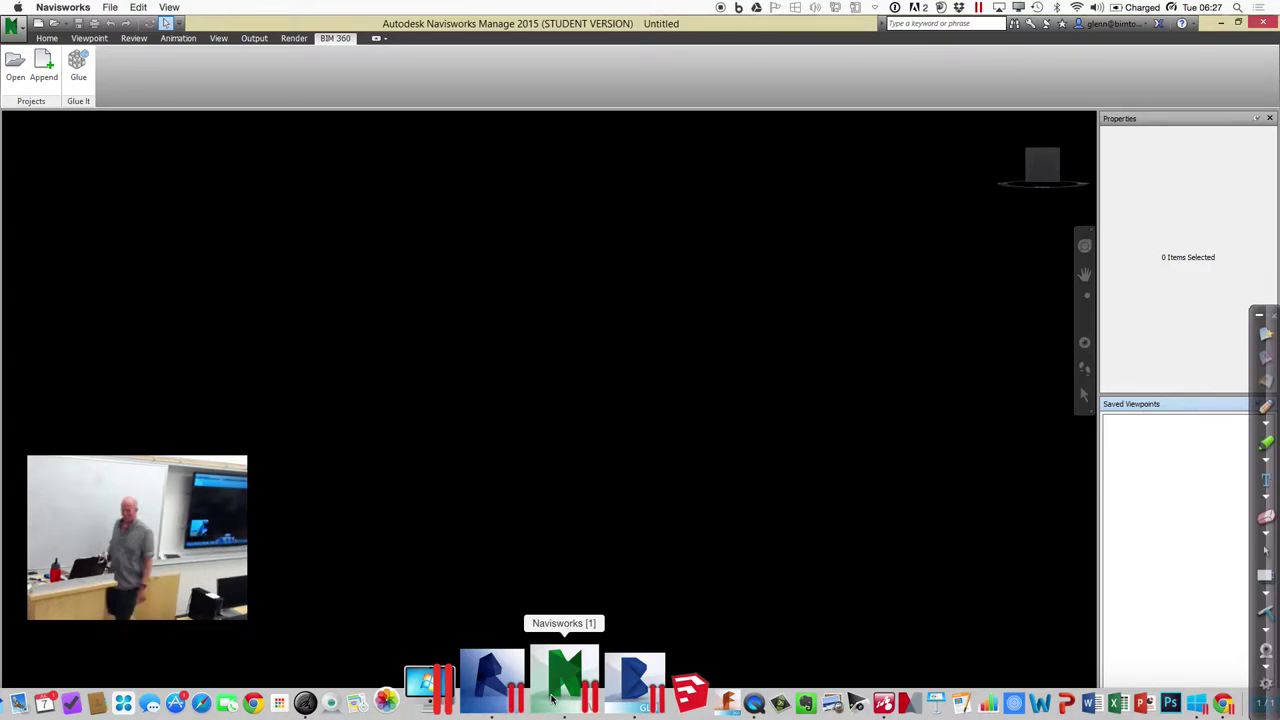
click(49, 67)
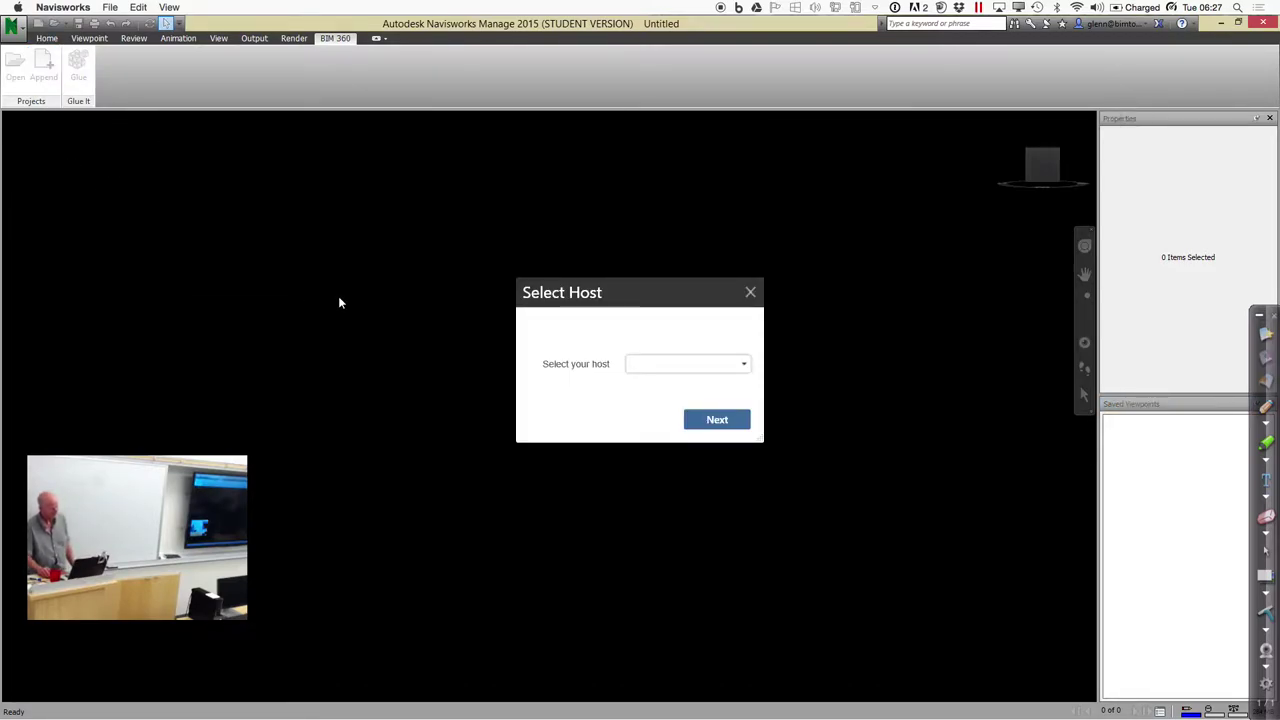
click(751, 294)
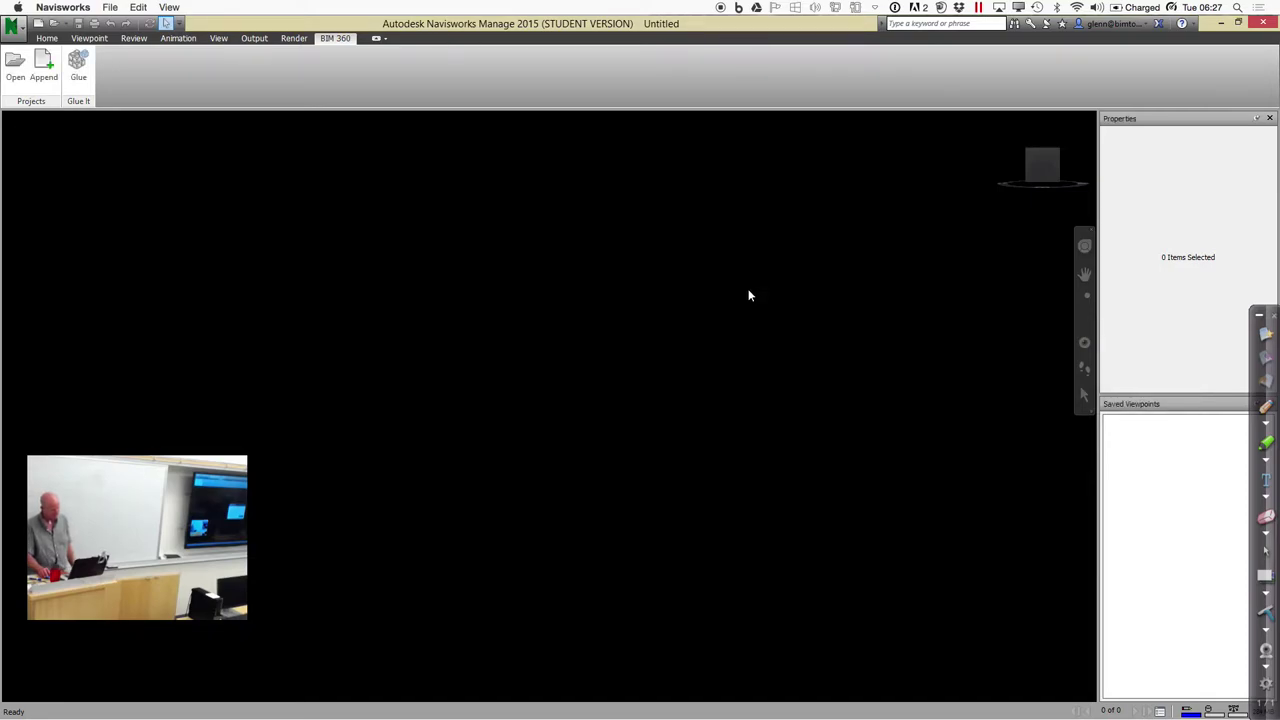
click(47, 39)
click(24, 70)
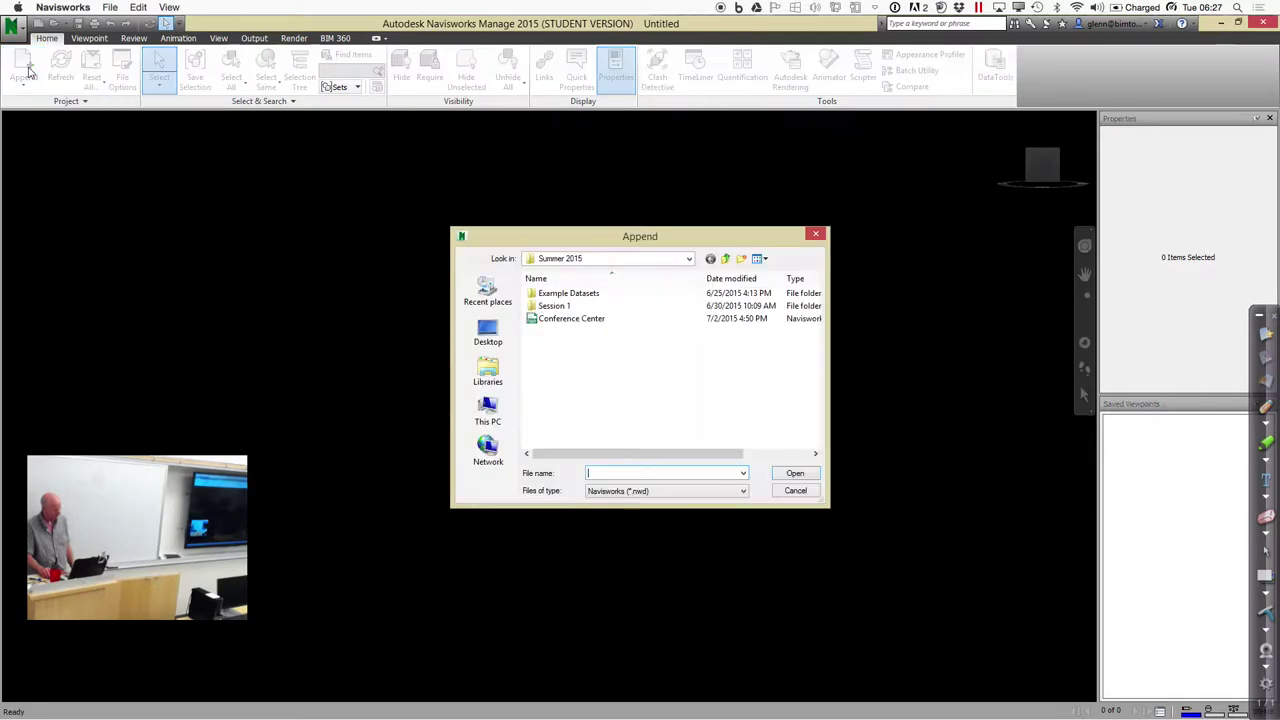
Append Hospital_Metric_Architectural-2015.nwc from Example Datasets > Hospital > Navisworks Files and view it front-on
double_click(556, 294)
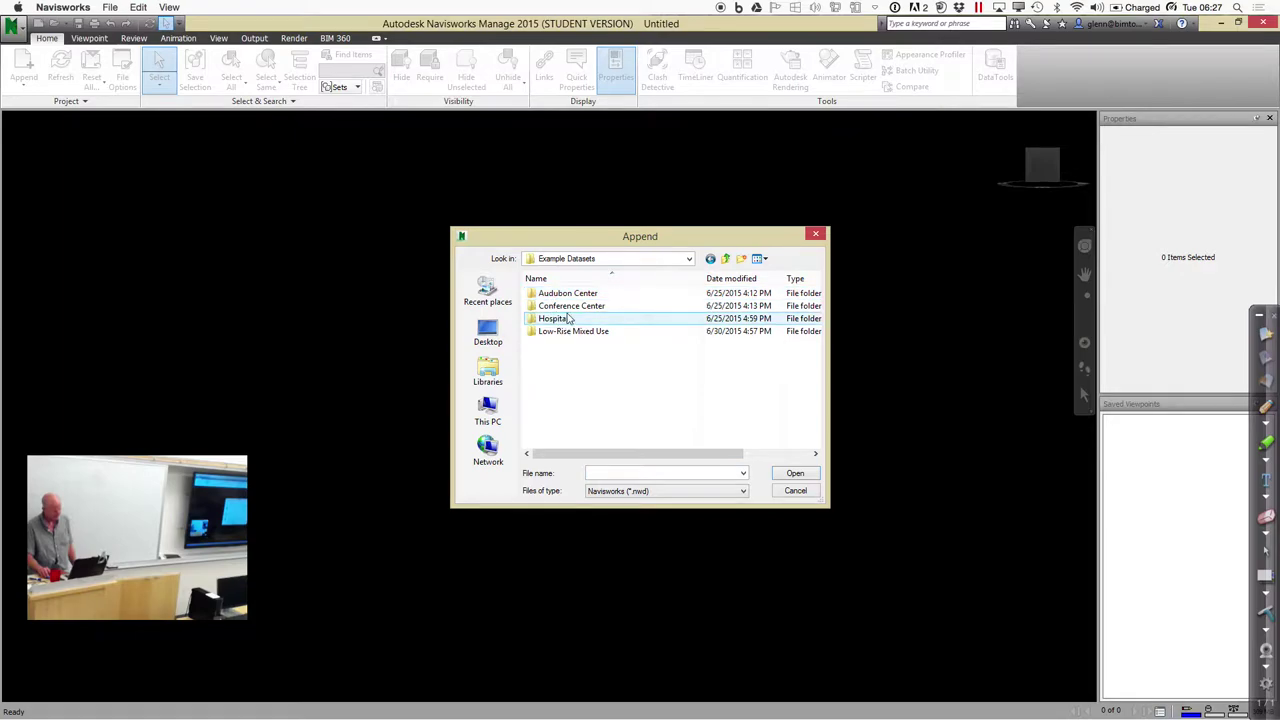
double_click(566, 320)
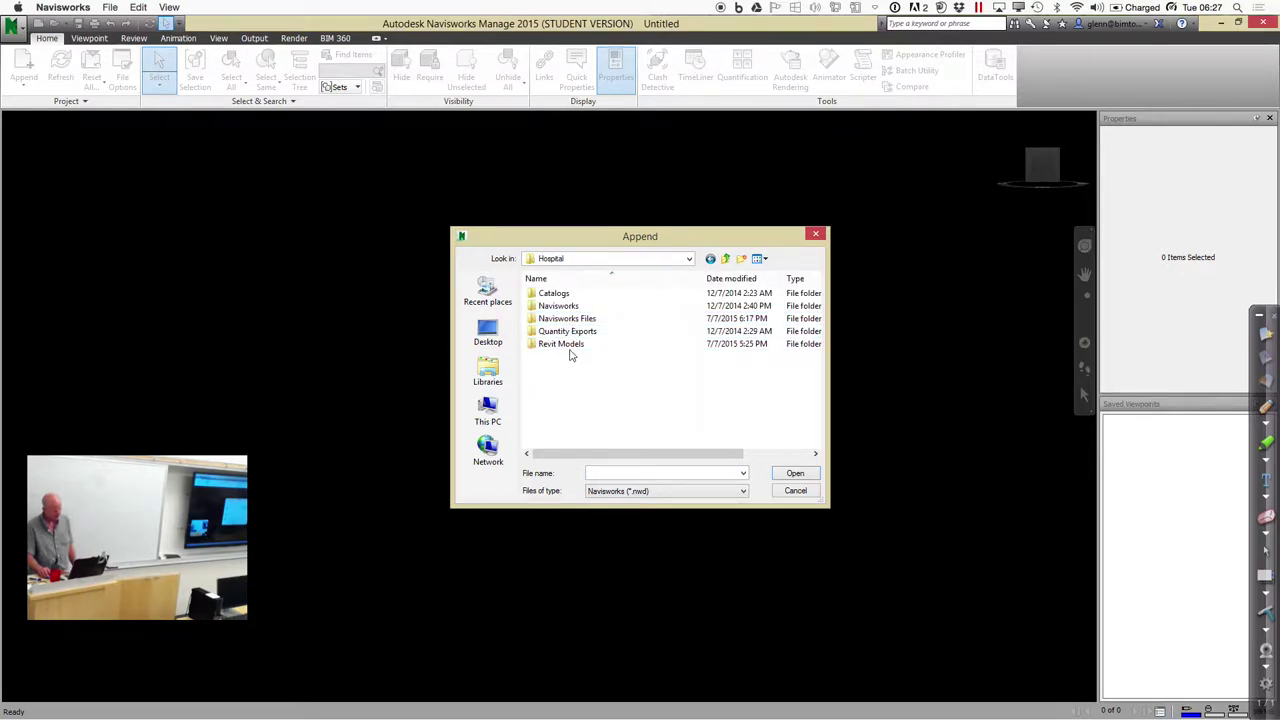
double_click(569, 319)
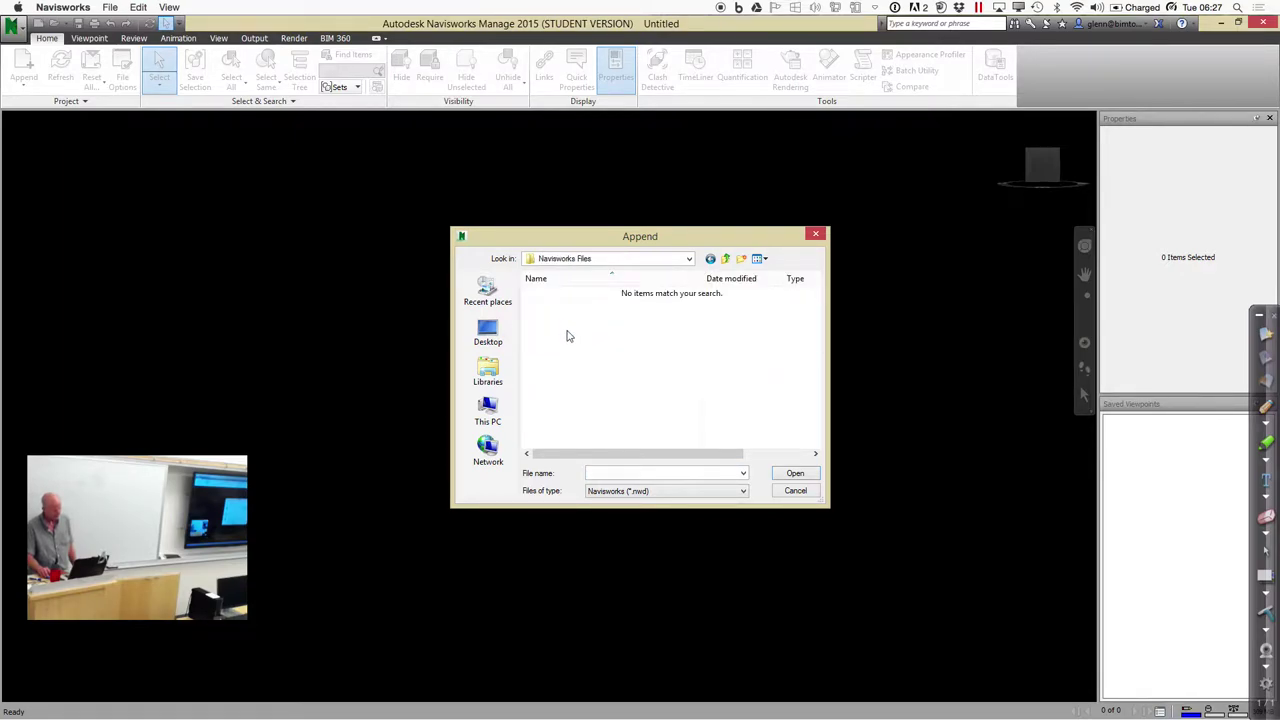
click(712, 490)
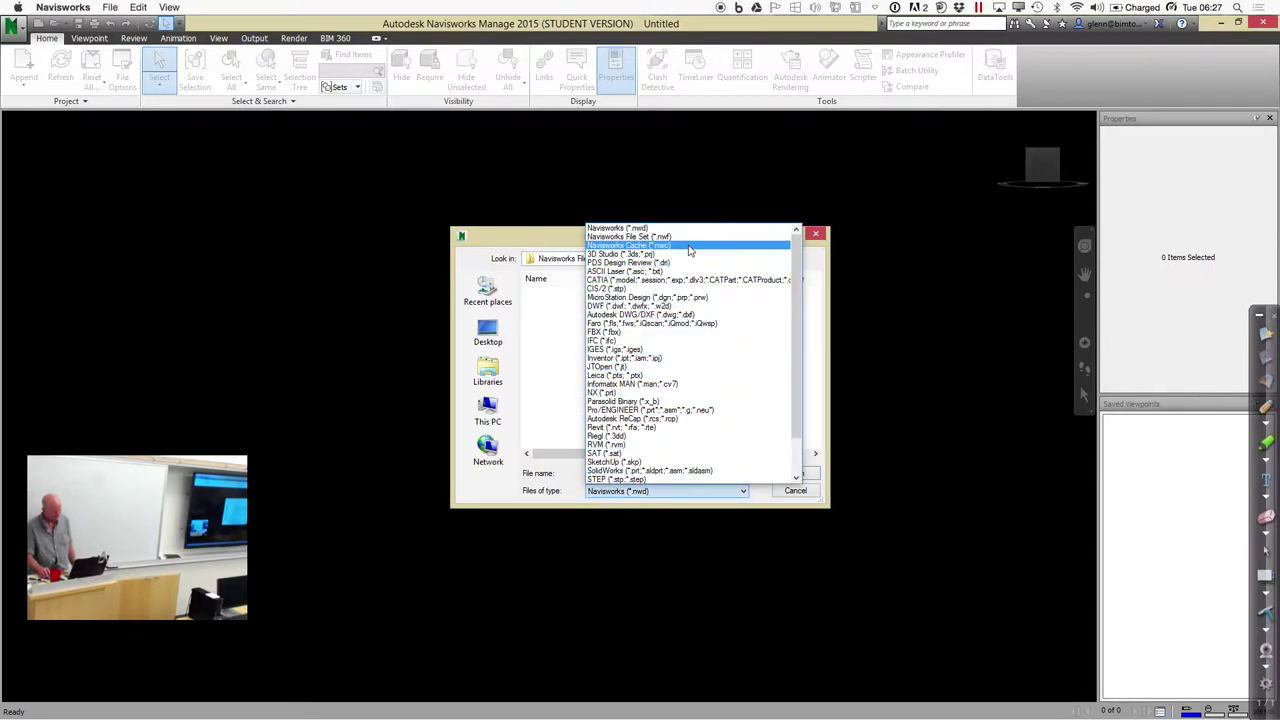
click(660, 245)
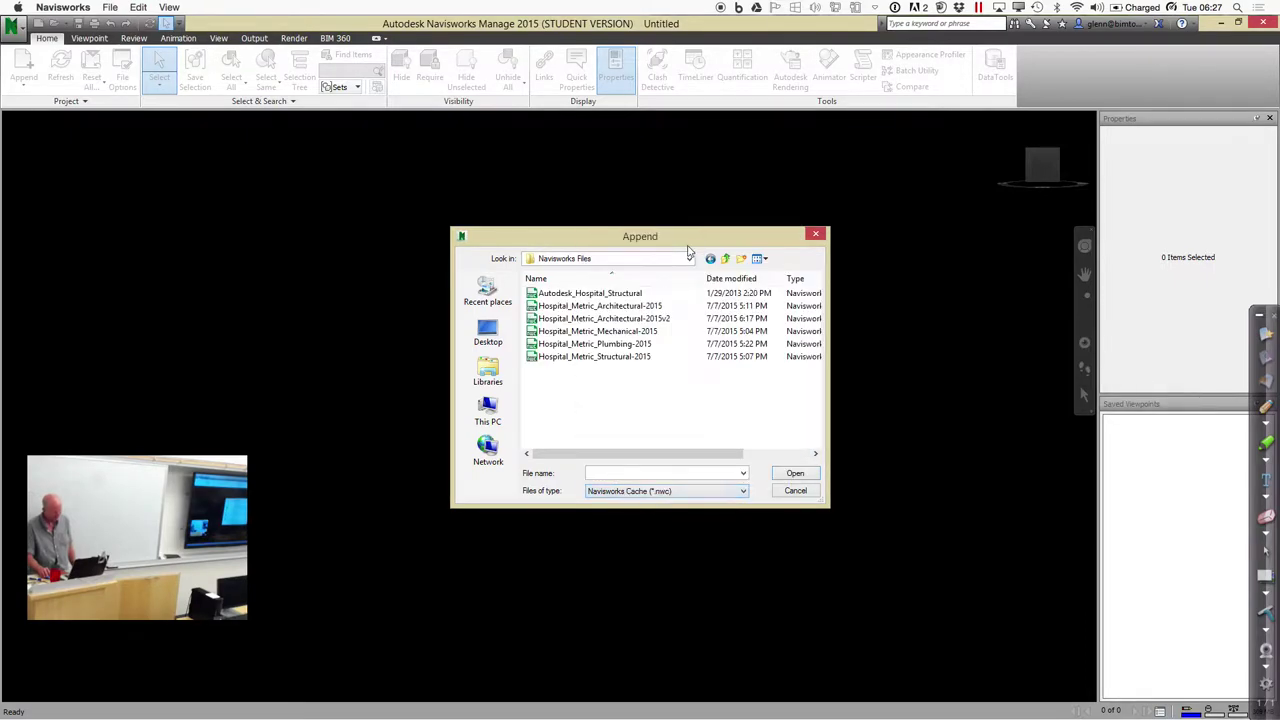
click(637, 306)
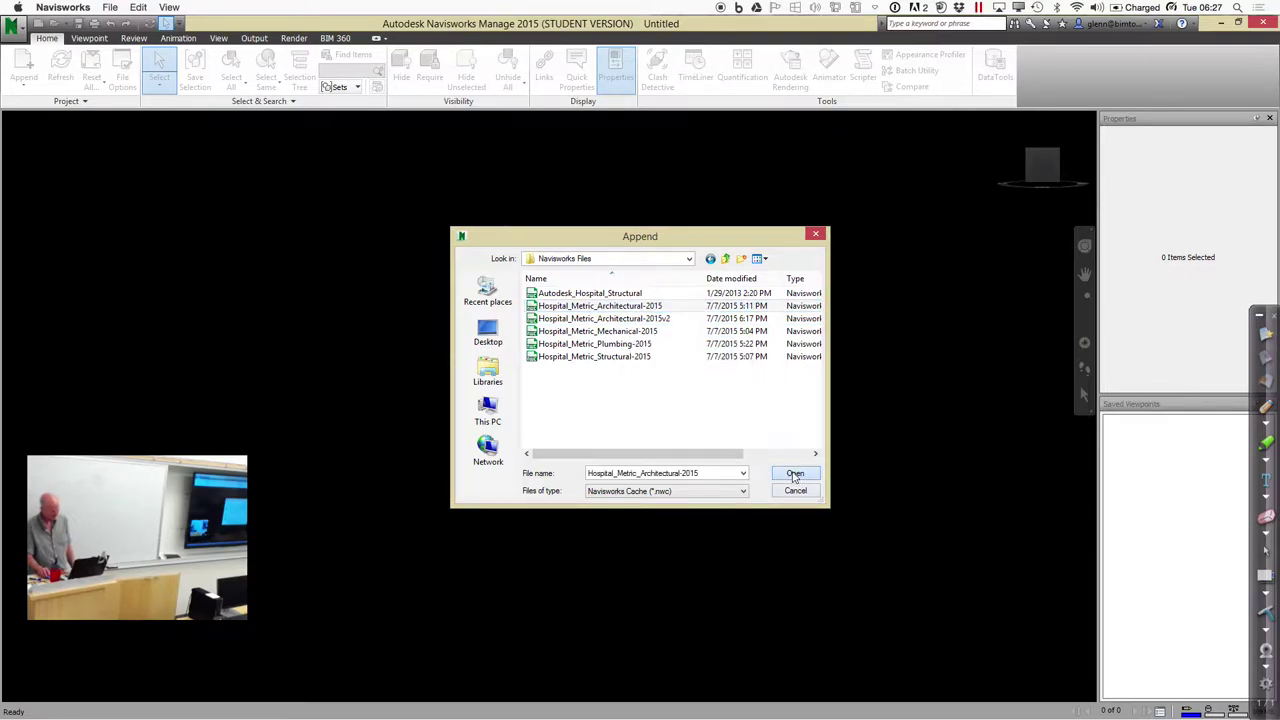
click(793, 474)
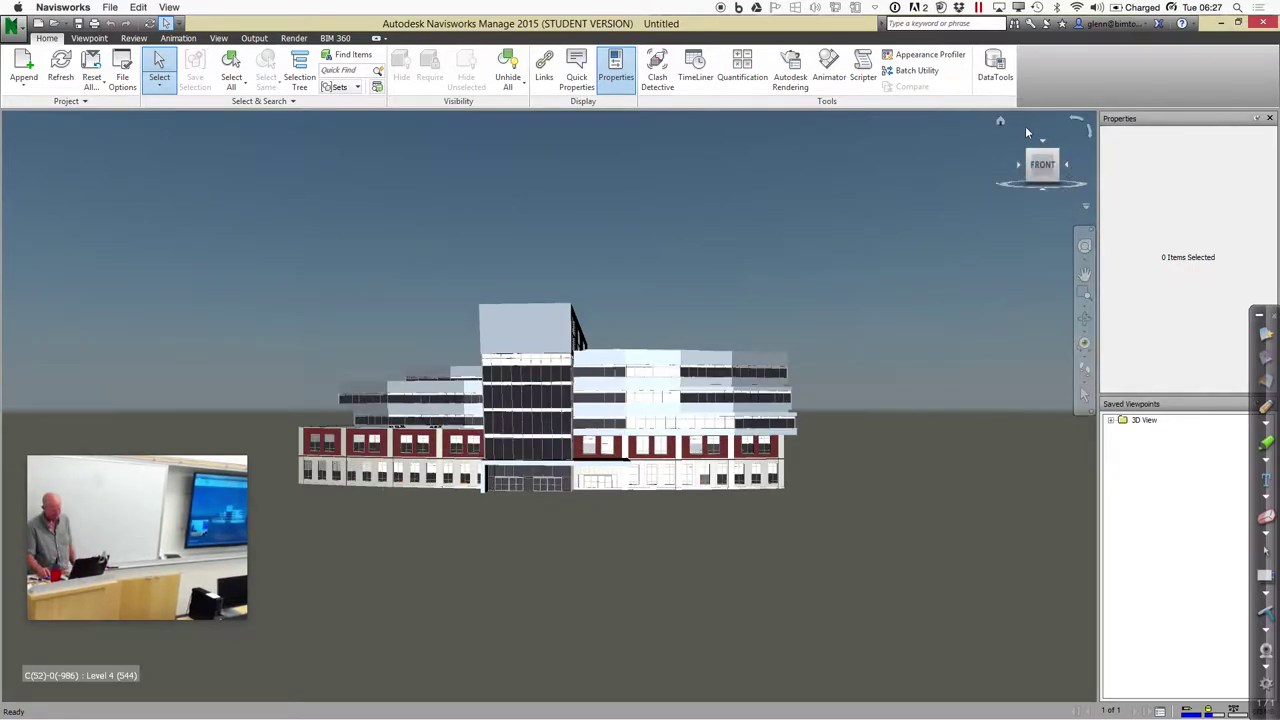
click(1001, 121)
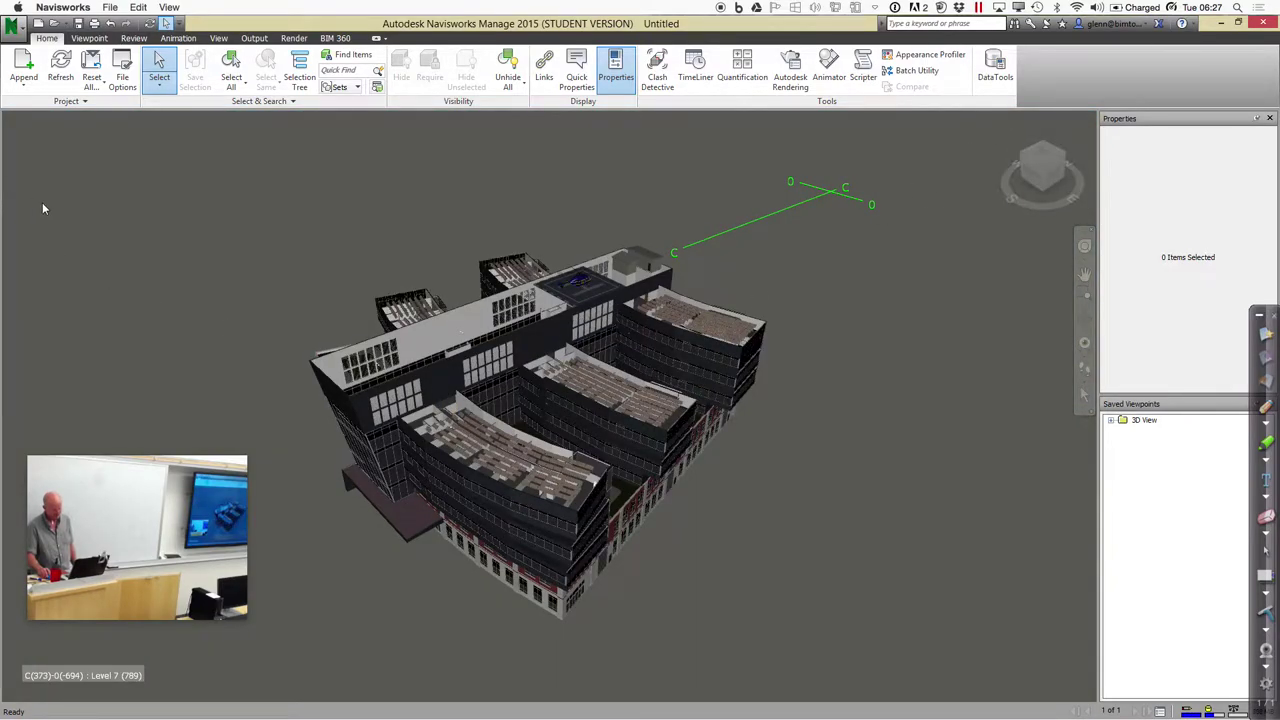
Append the Mechanical, Plumbing and Structural hospital .nwc files, then view the combined model top-front
click(30, 86)
click(38, 107)
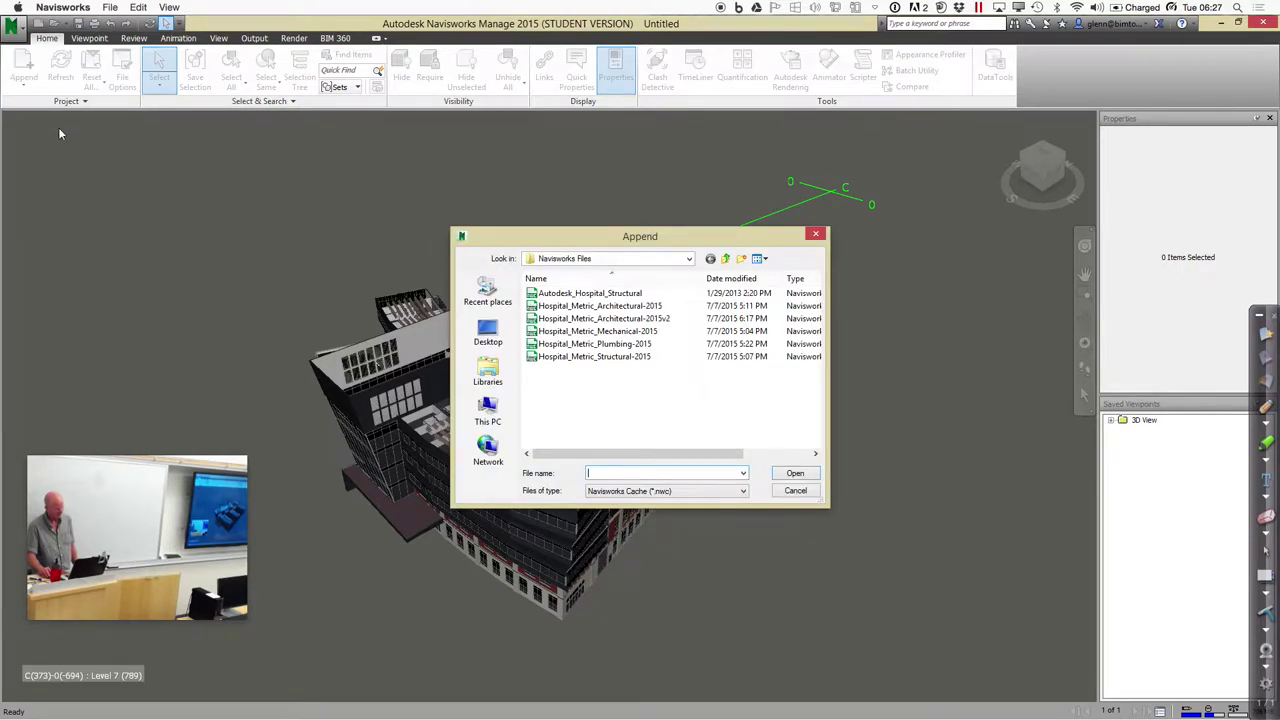
click(630, 358)
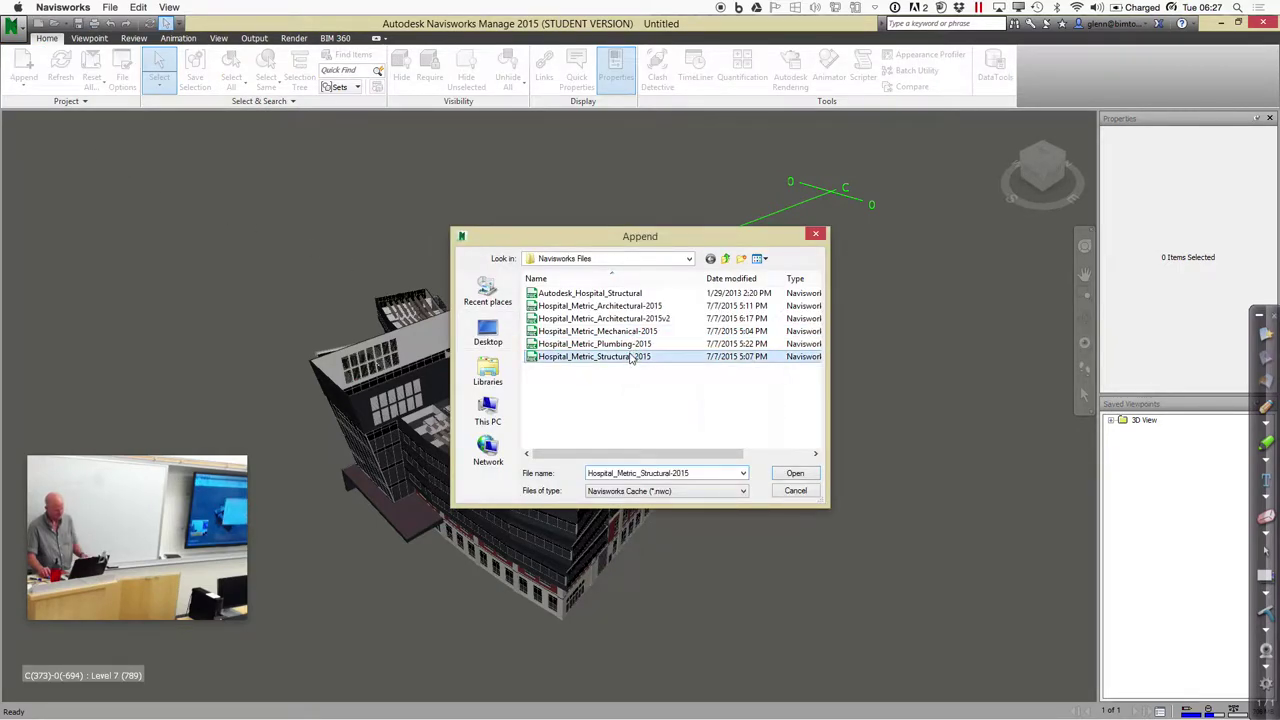
click(640, 332)
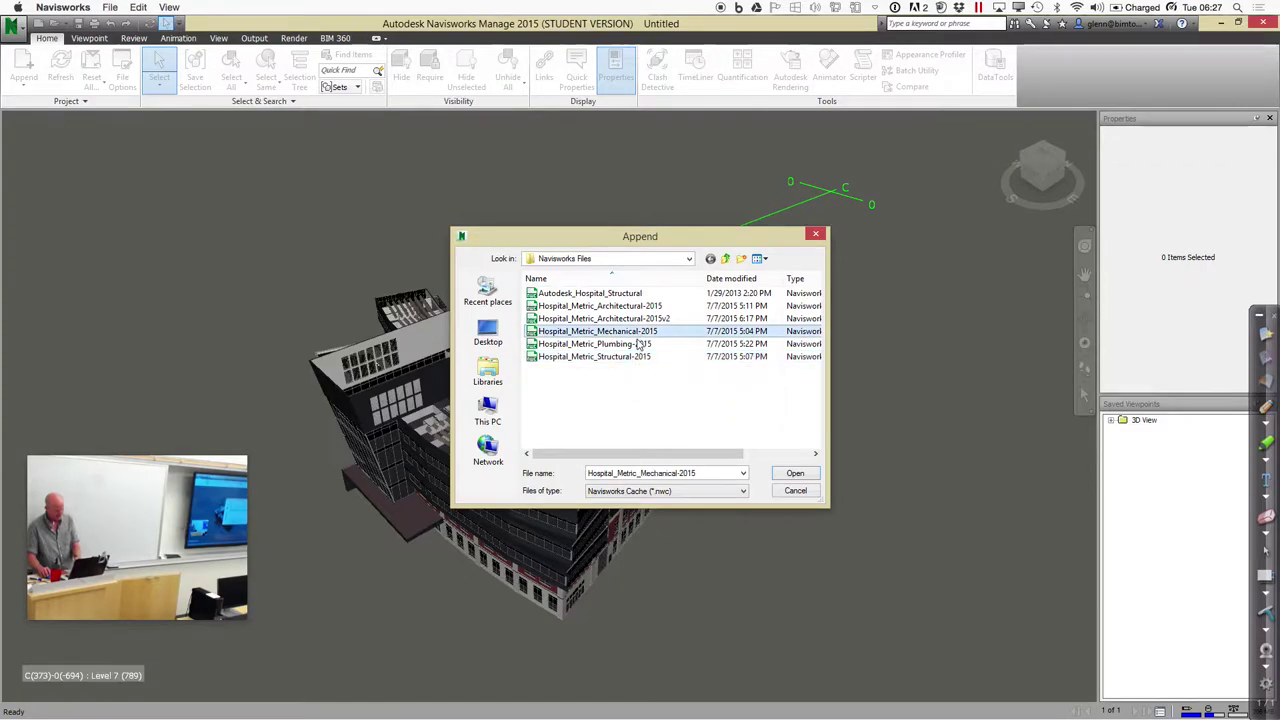
ctrl+click(630, 344)
ctrl+click(627, 357)
ctrl+click(627, 358)
click(797, 474)
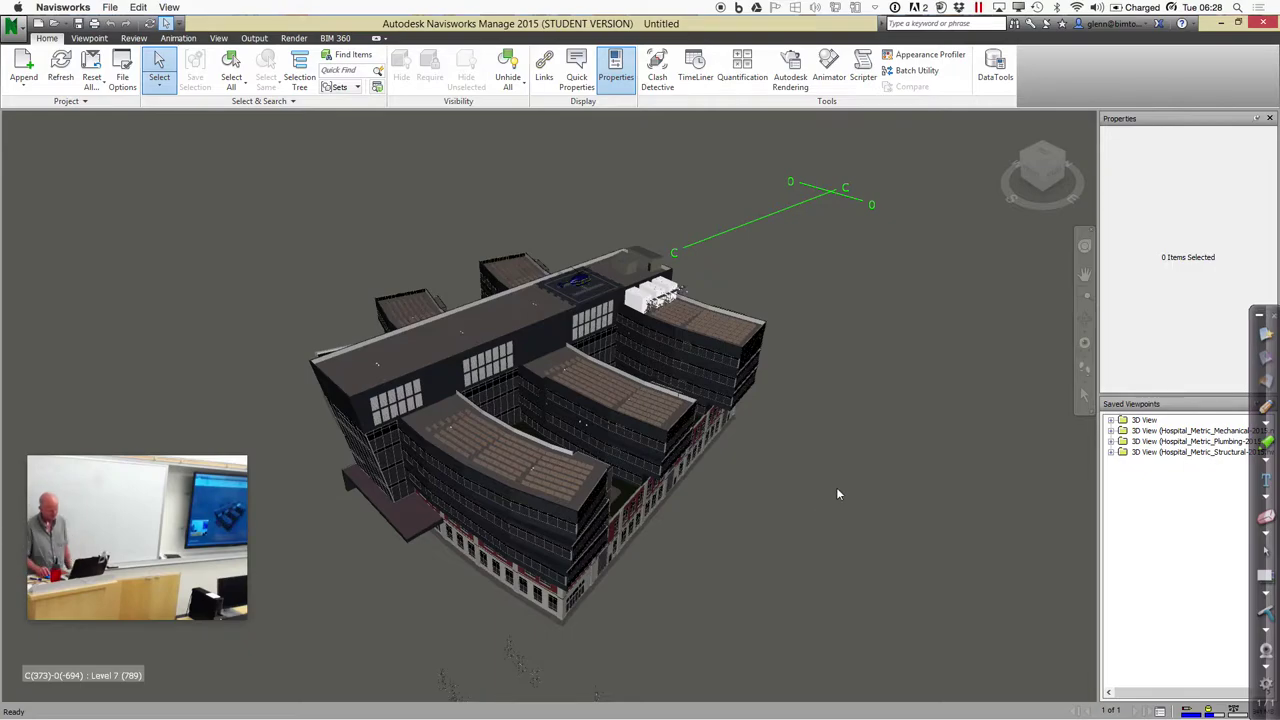
click(1046, 196)
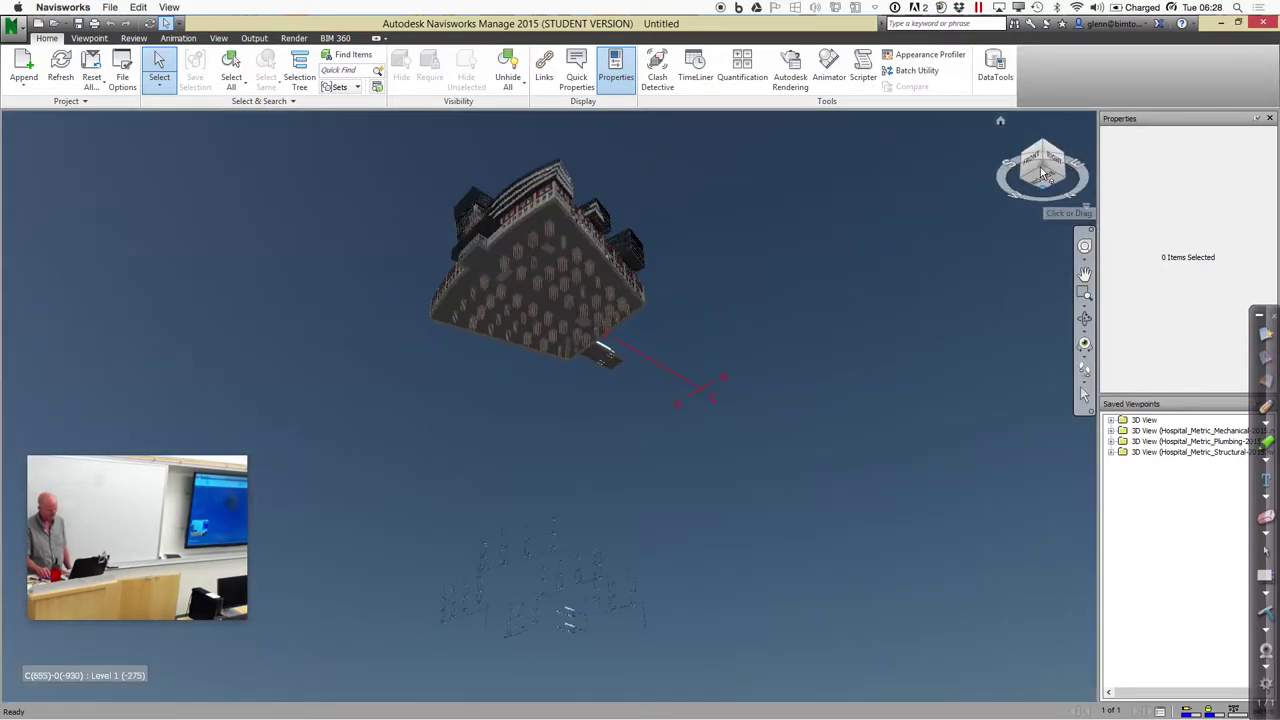
click(1044, 150)
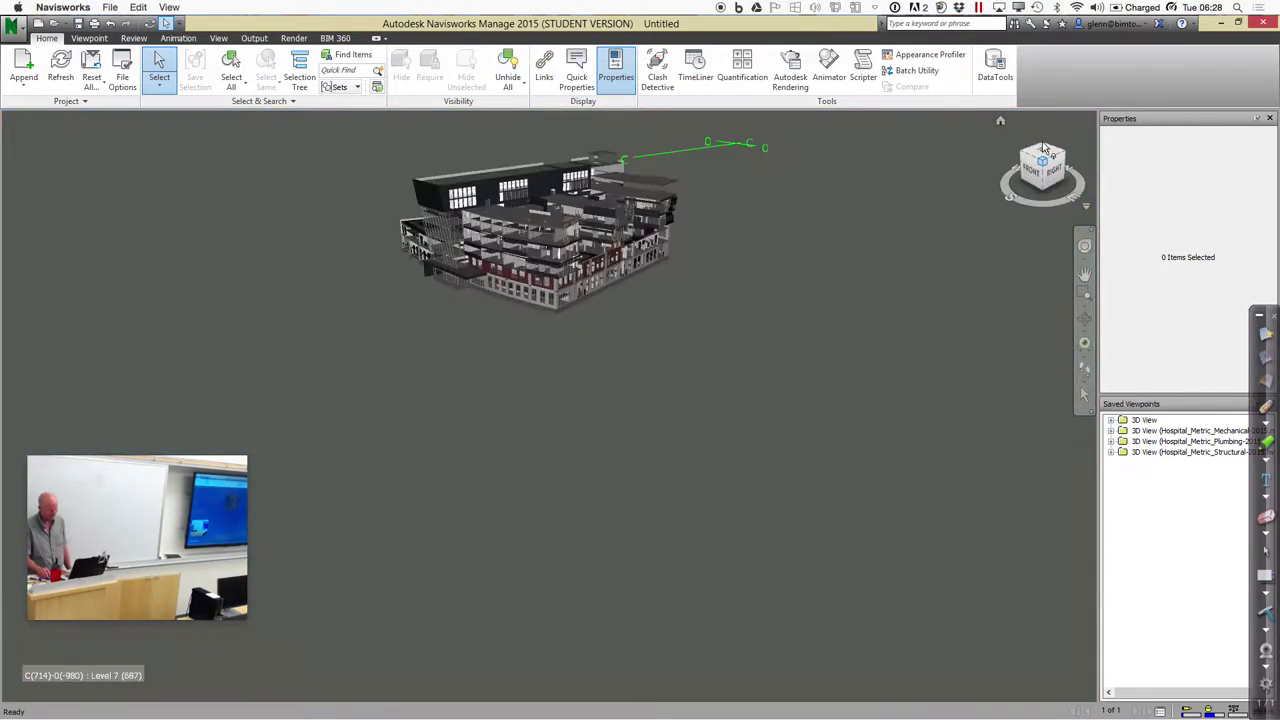
click(1042, 148)
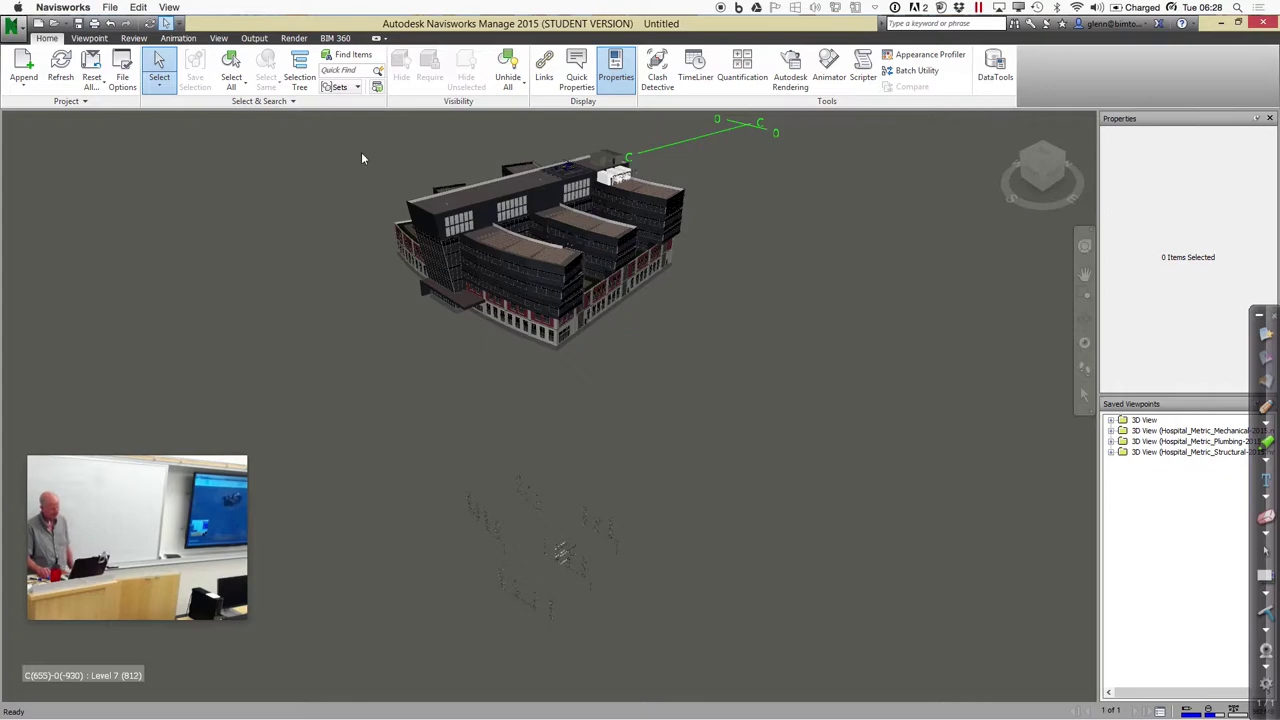
Hide Hospital_Metric_Architectural-2015.nwc in the Selection Tree and clear the selection
click(299, 78)
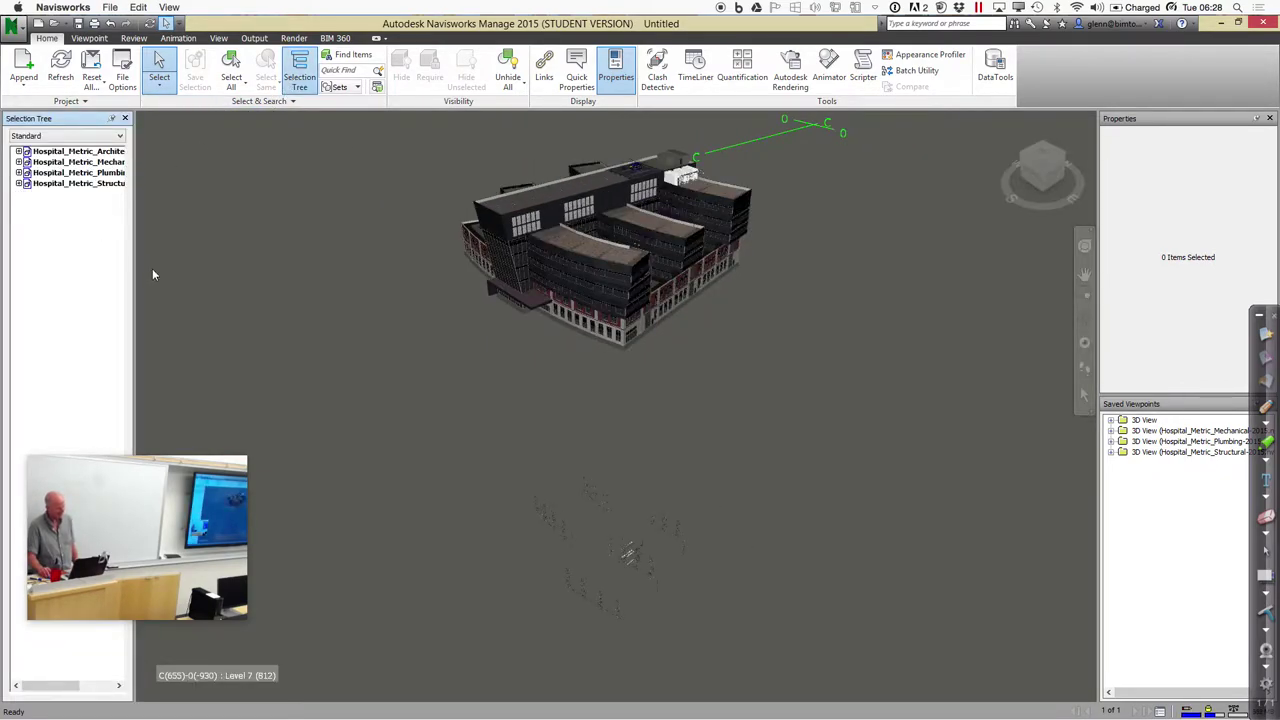
drag(134, 270, 188, 271)
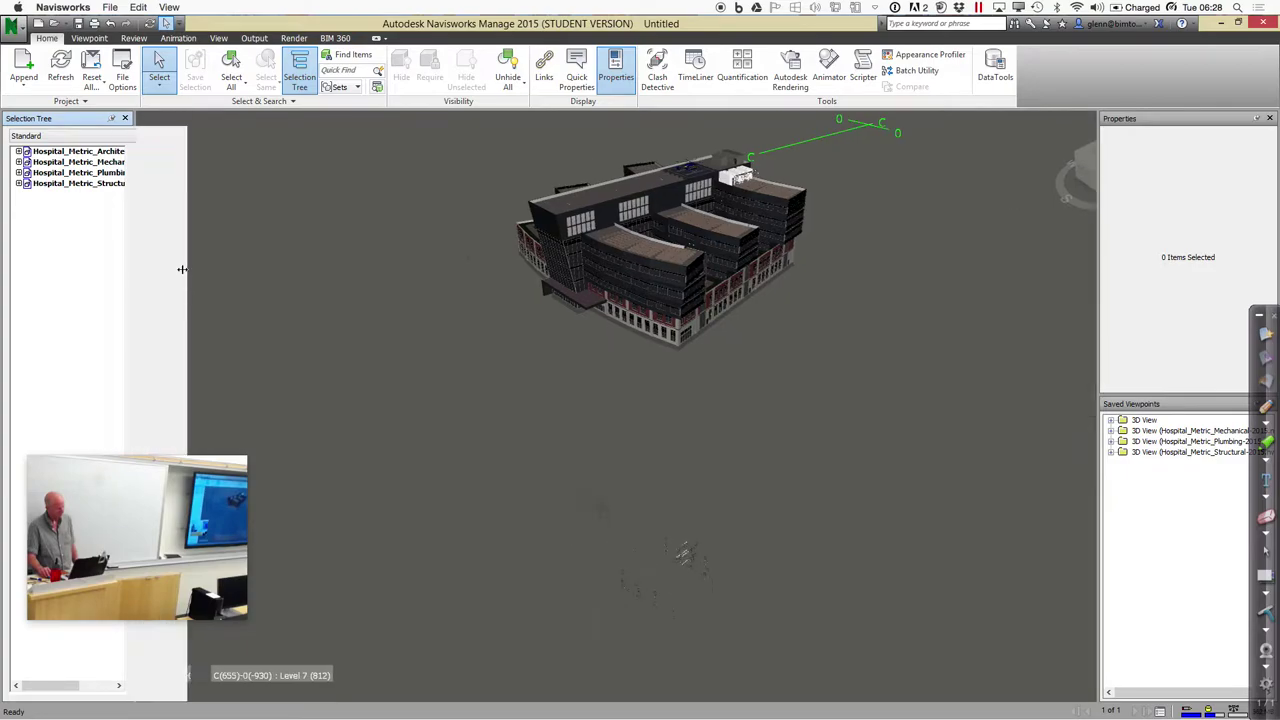
click(92, 151)
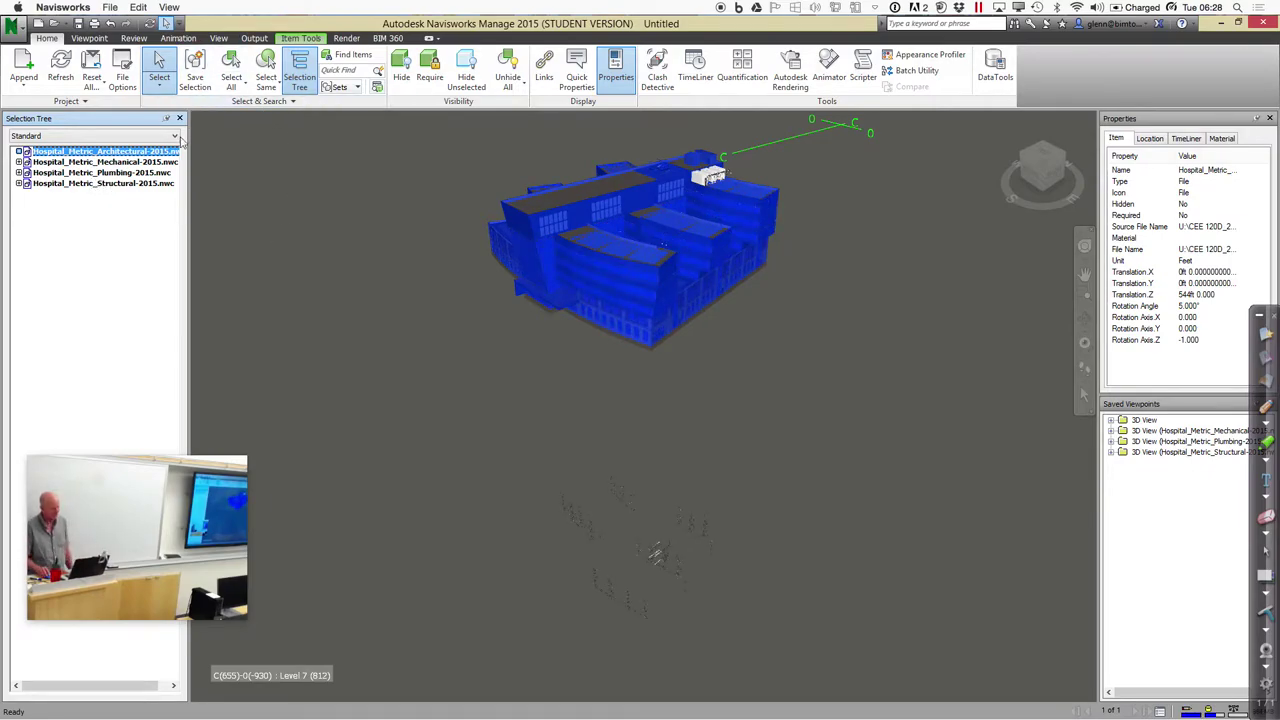
right_click(139, 151)
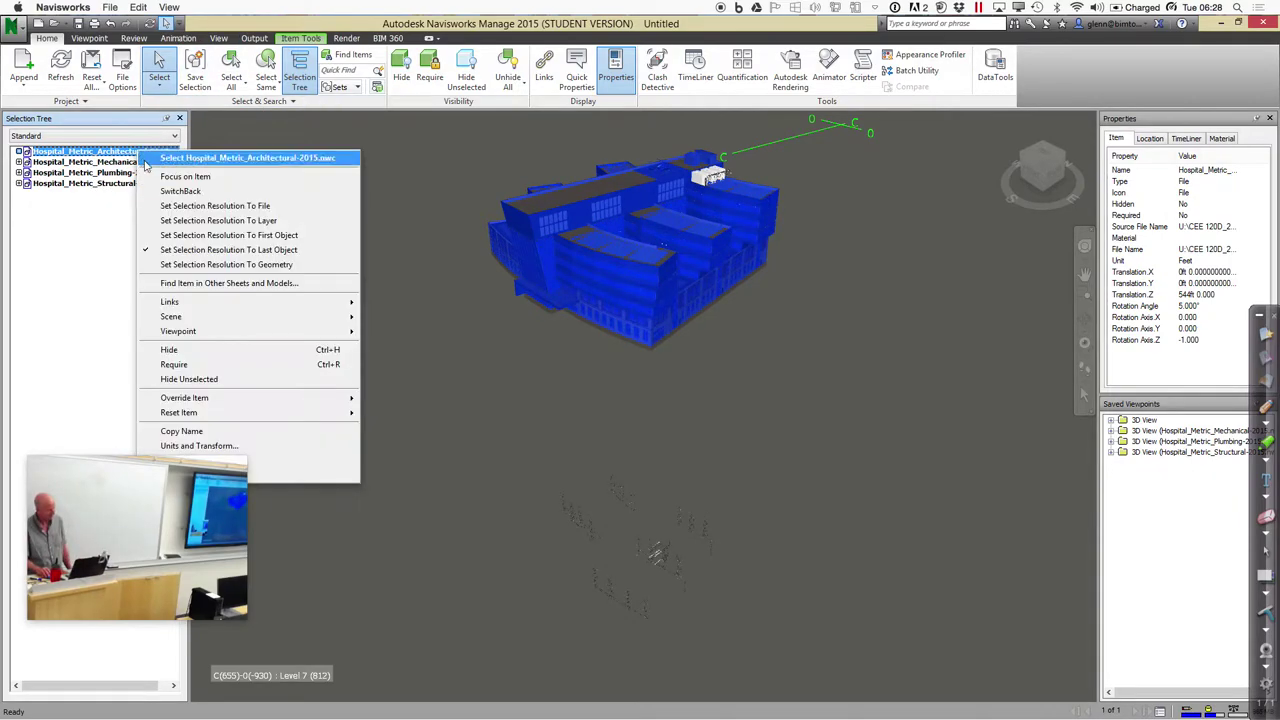
click(190, 349)
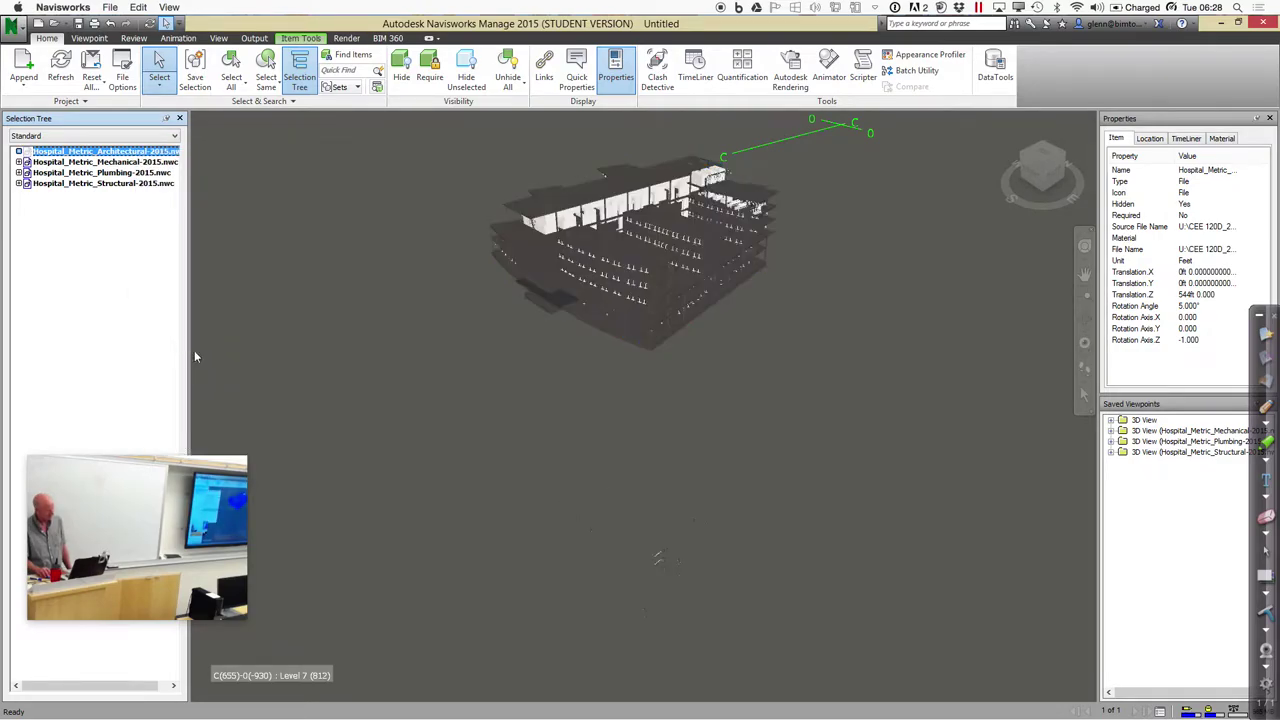
click(364, 379)
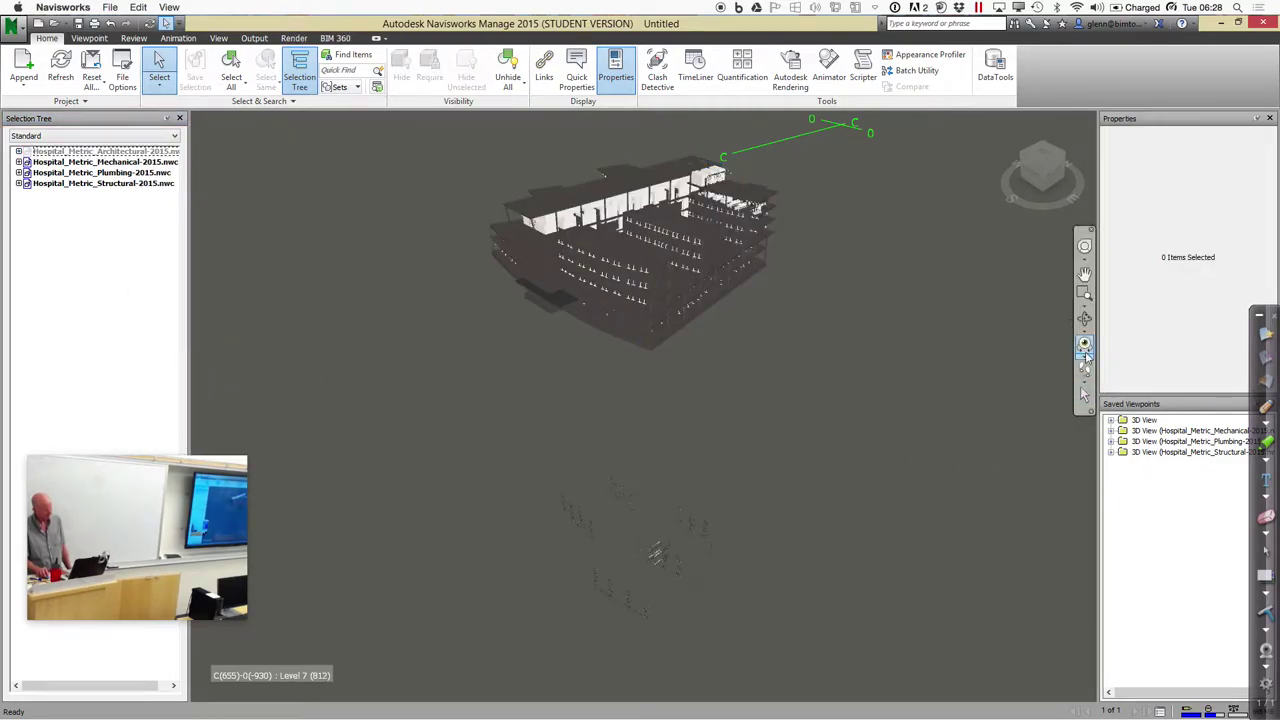
Zoom into the upper floors, pan and orbit the exposed structure, then reselect the architectural model
click(1085, 297)
drag(530, 208, 632, 284)
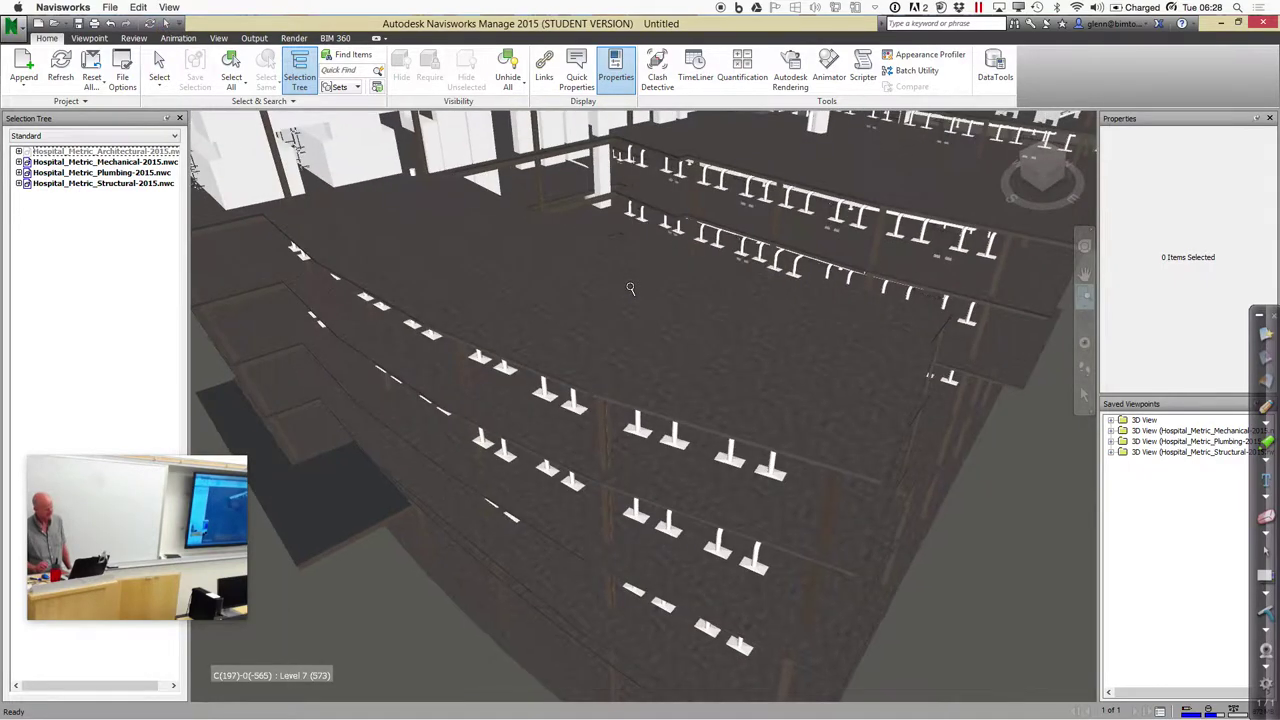
middle_drag(642, 279, 737, 409)
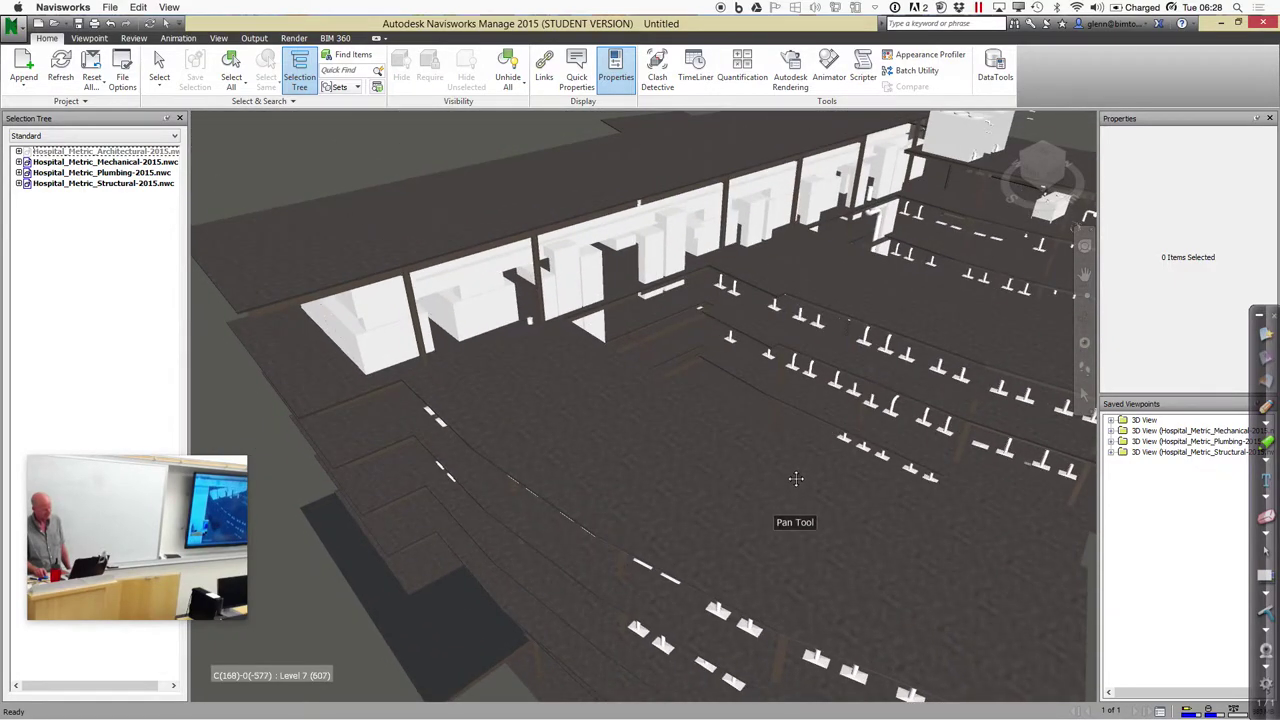
shift+middle_drag(778, 362, 773, 319)
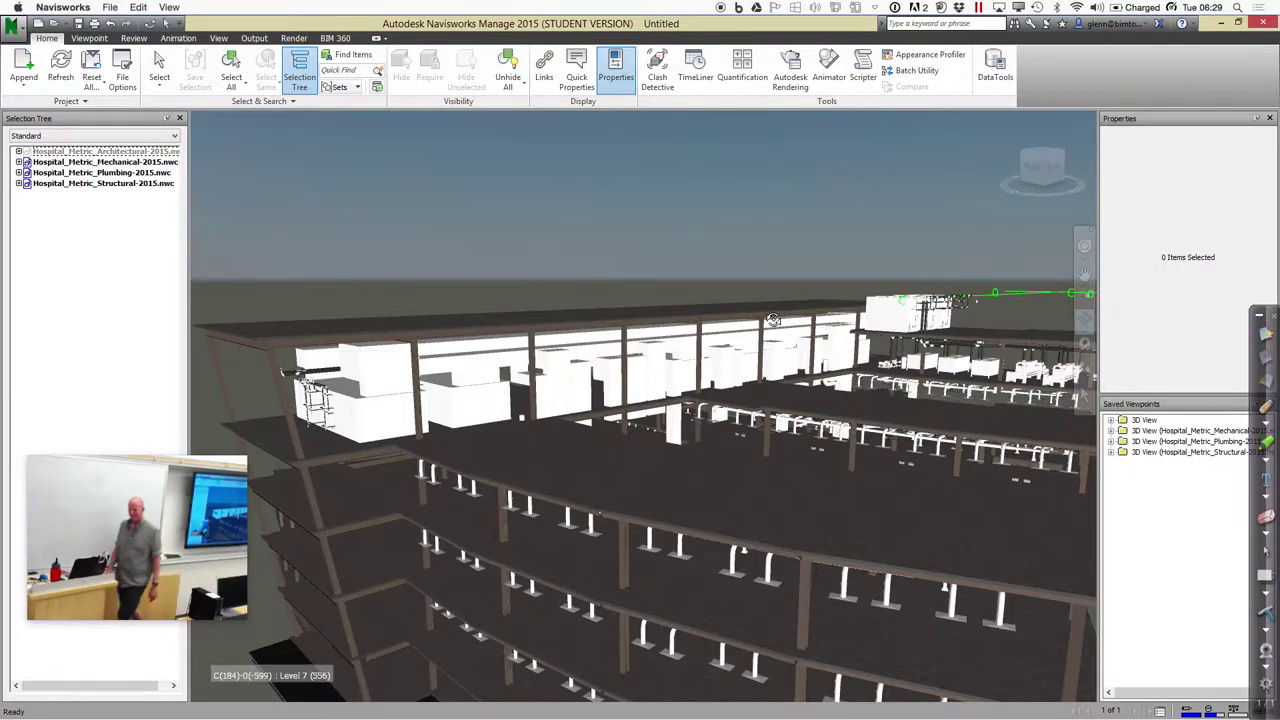
click(124, 152)
right_click(124, 152)
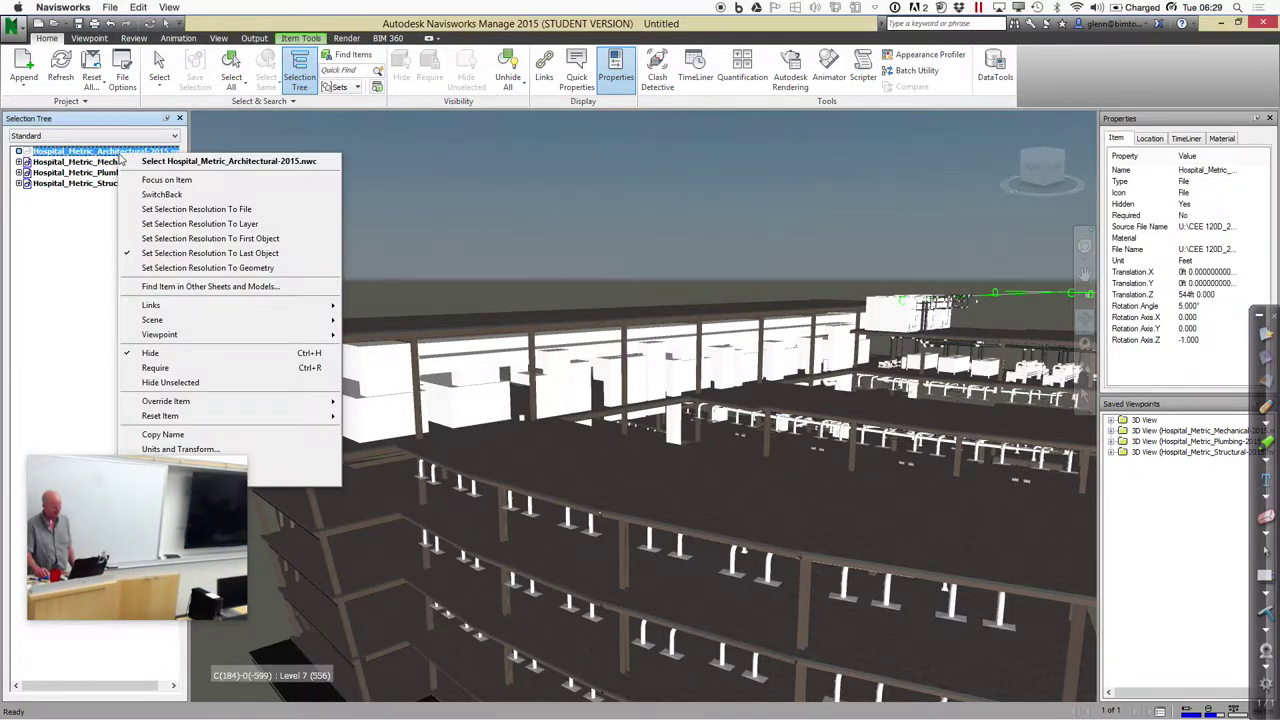
Unhide the architectural model and orbit around to the hospital's side facade
click(160, 352)
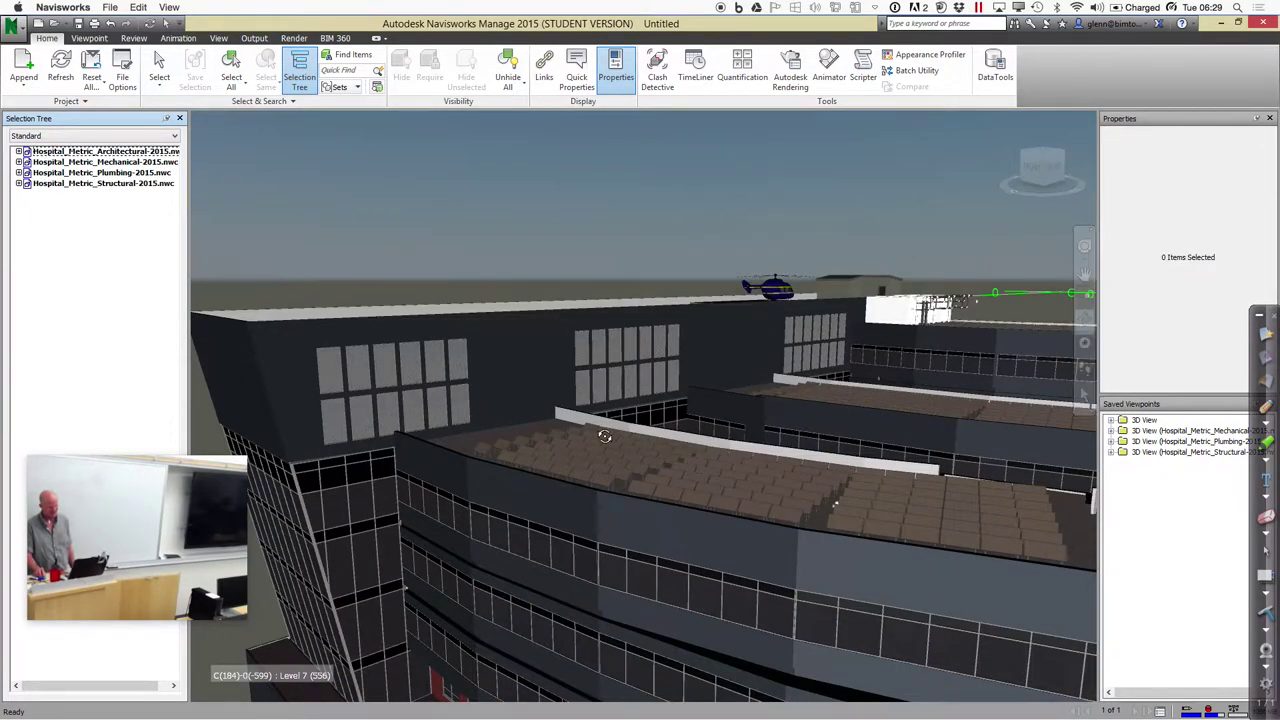
drag(605, 435, 677, 366)
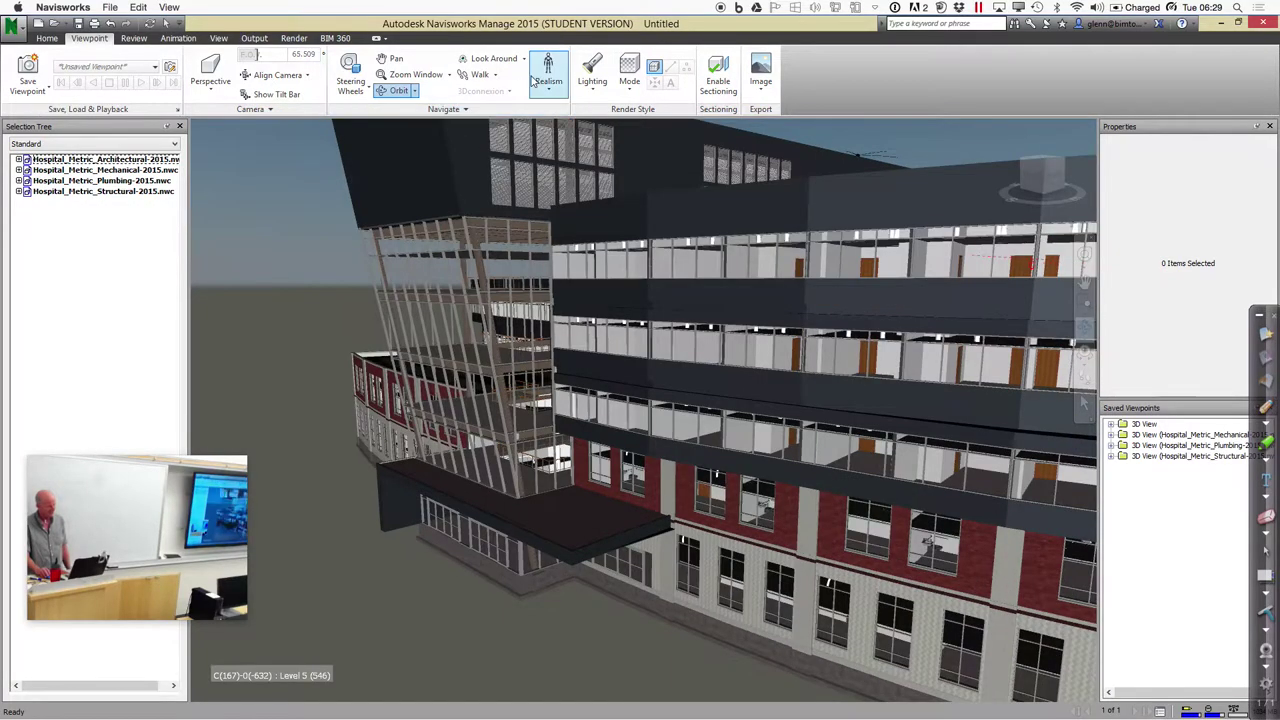
Fly into the hospital, then switch to Walk and turn left toward the reception counter
click(497, 76)
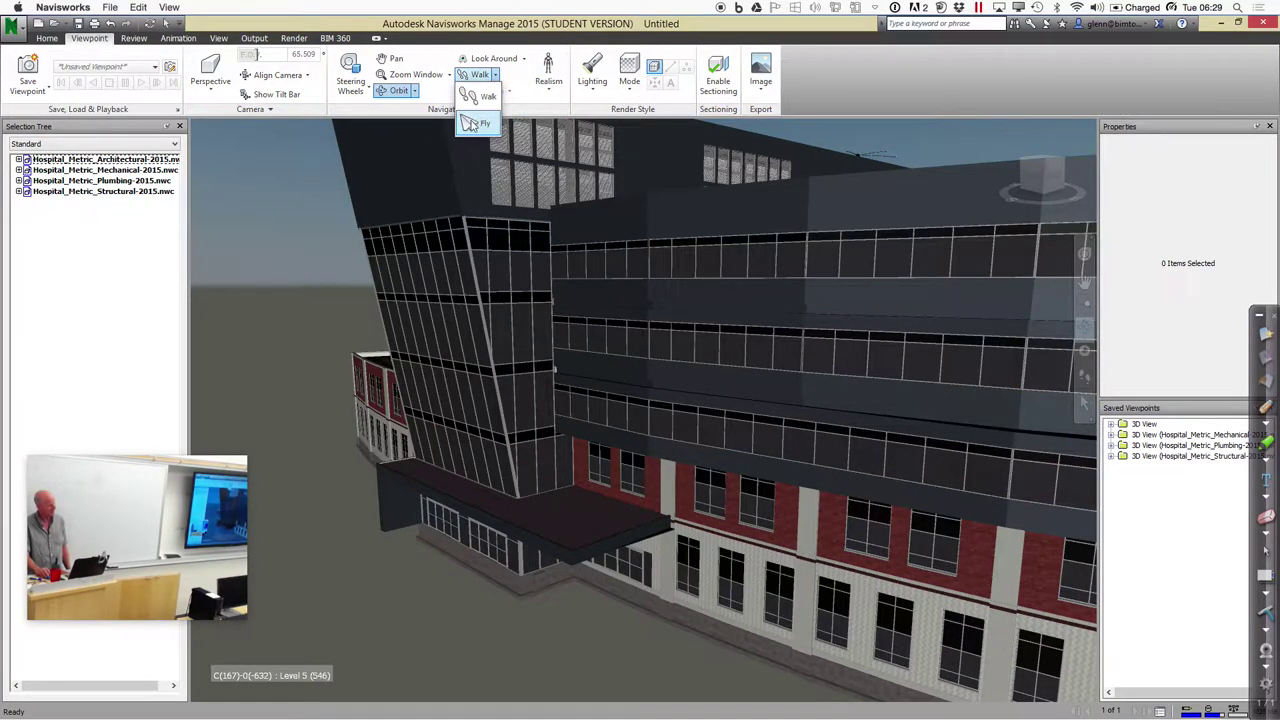
click(473, 110)
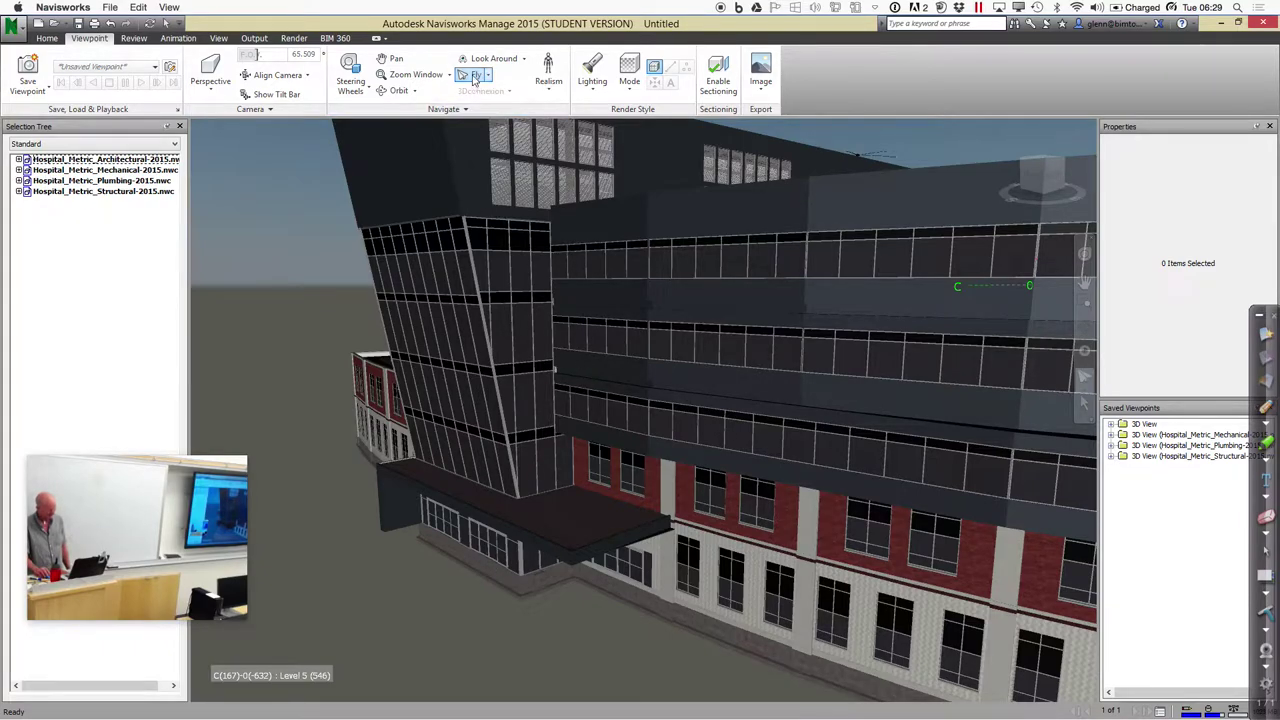
drag(501, 609, 527, 528)
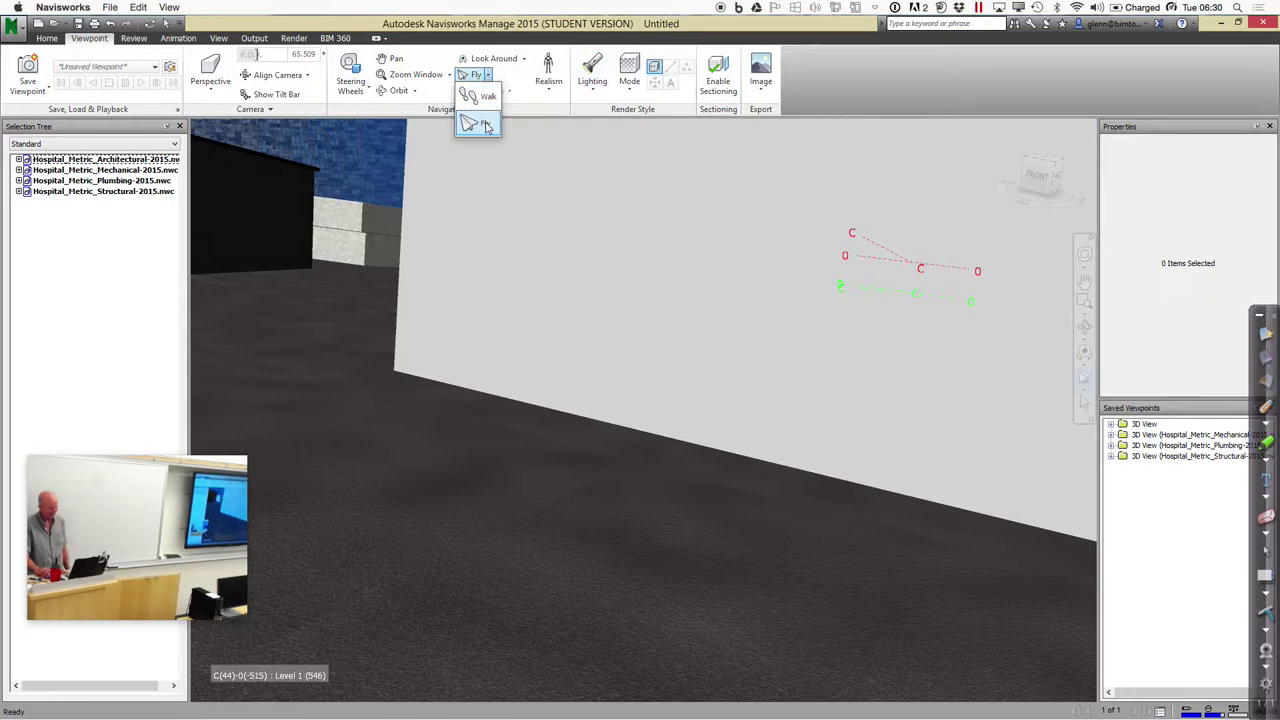
click(486, 98)
drag(469, 246, 458, 190)
Turn on the third-person avatar in Realism and walk it toward the reception counter
click(548, 82)
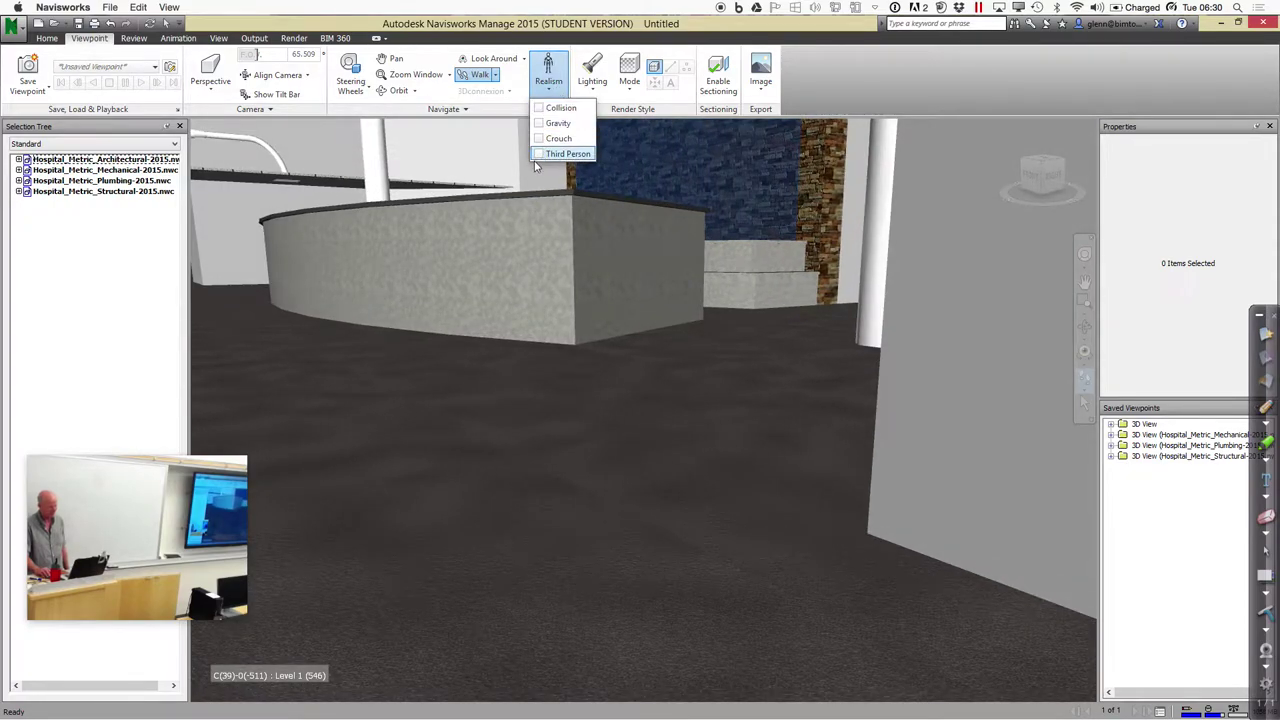
click(539, 155)
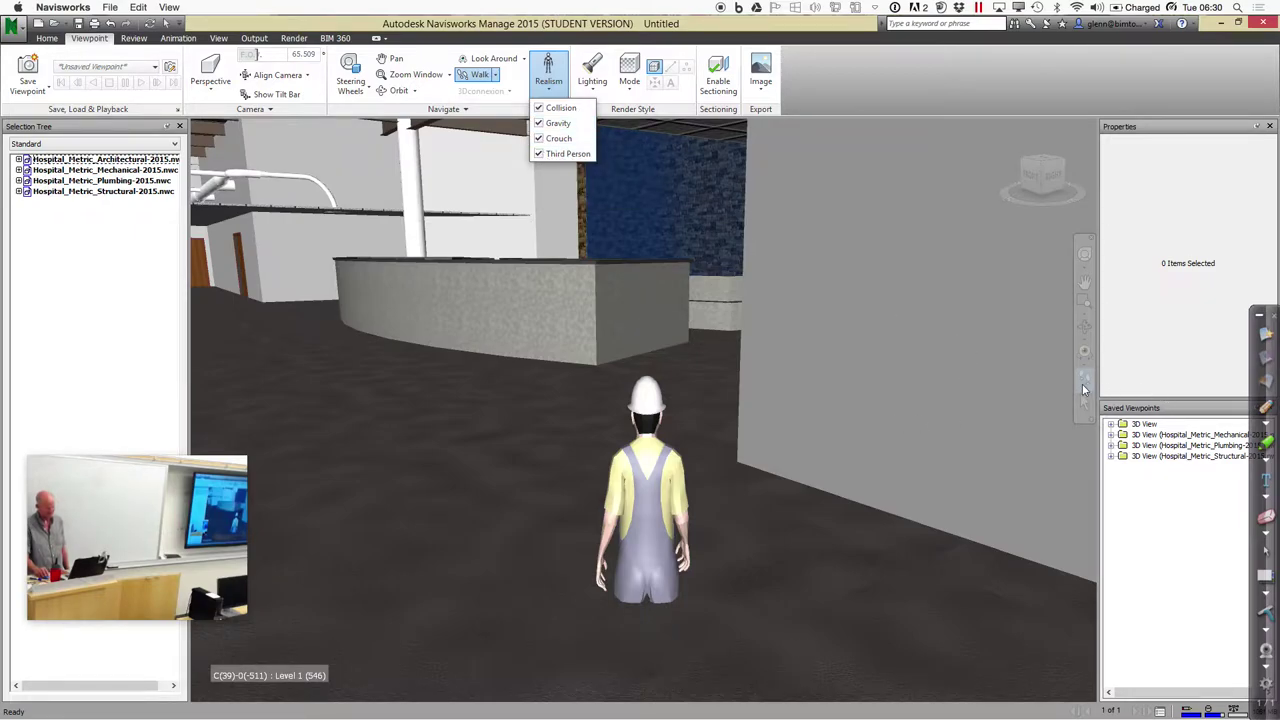
click(580, 390)
drag(527, 388, 530, 320)
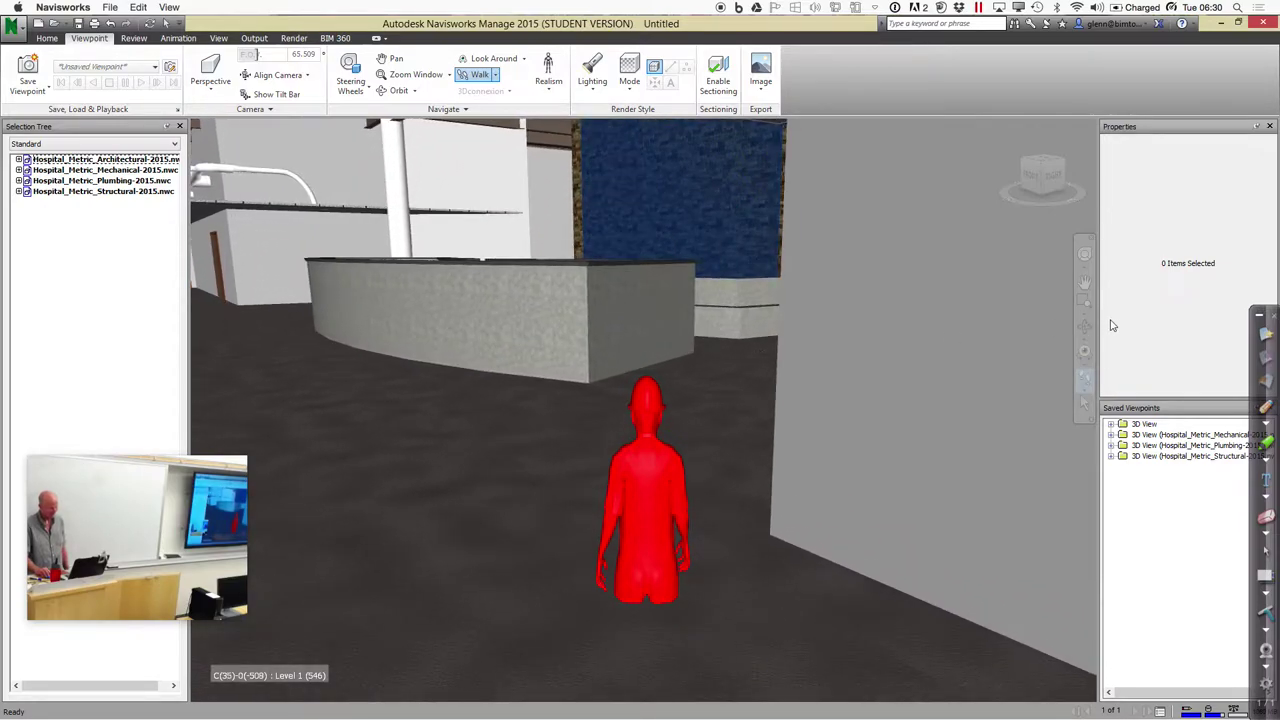
Move the avatar around the reception desk, tilting up at the mezzanine, toward the blue wall
click(1084, 284)
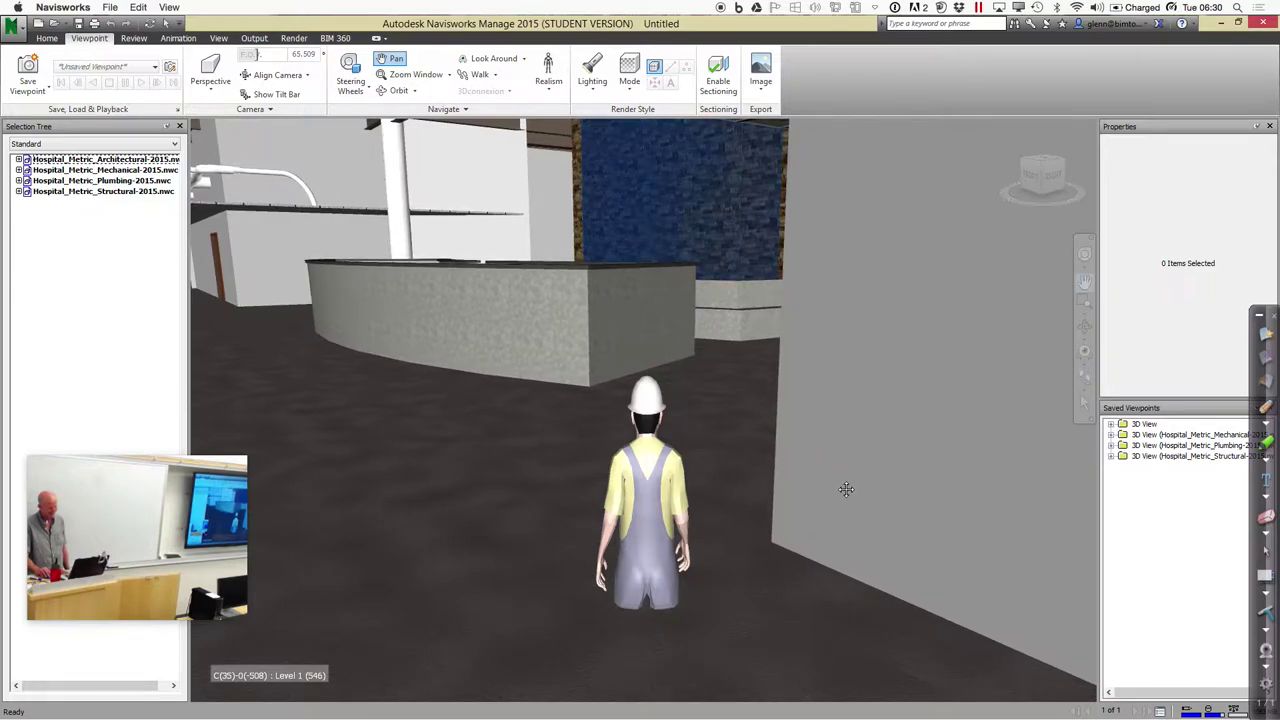
drag(714, 381, 1008, 442)
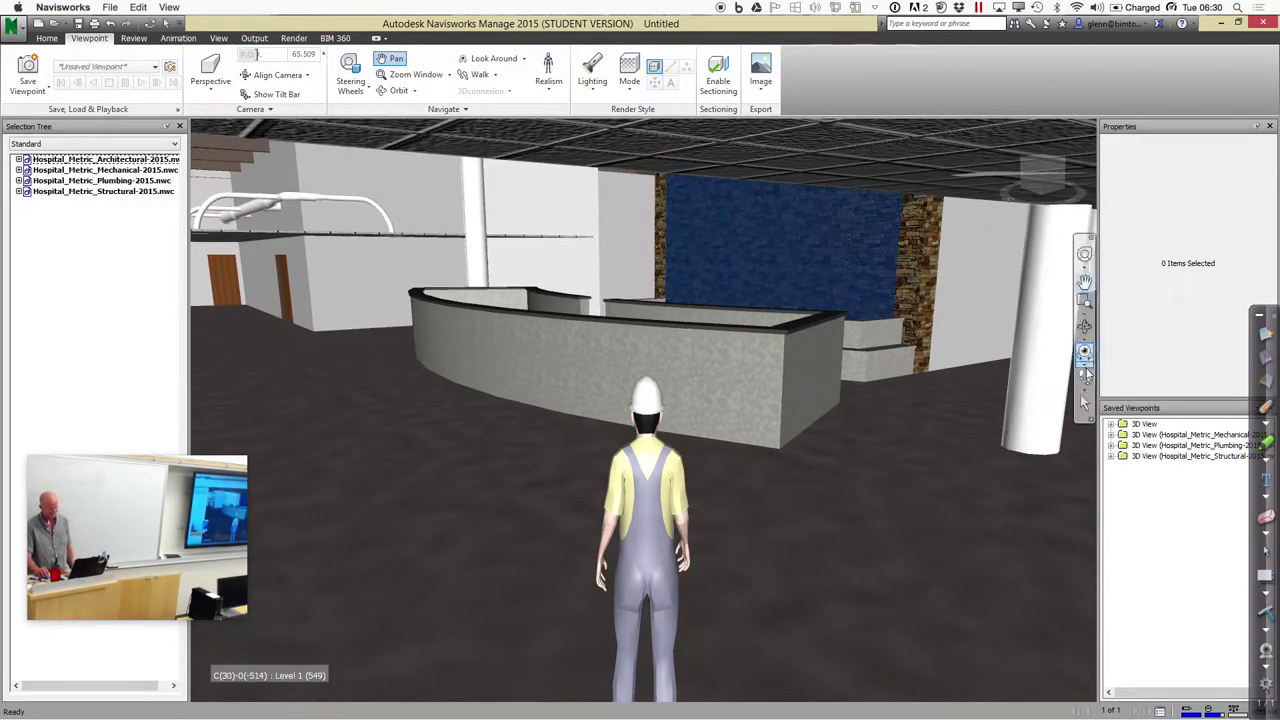
drag(897, 394, 900, 380)
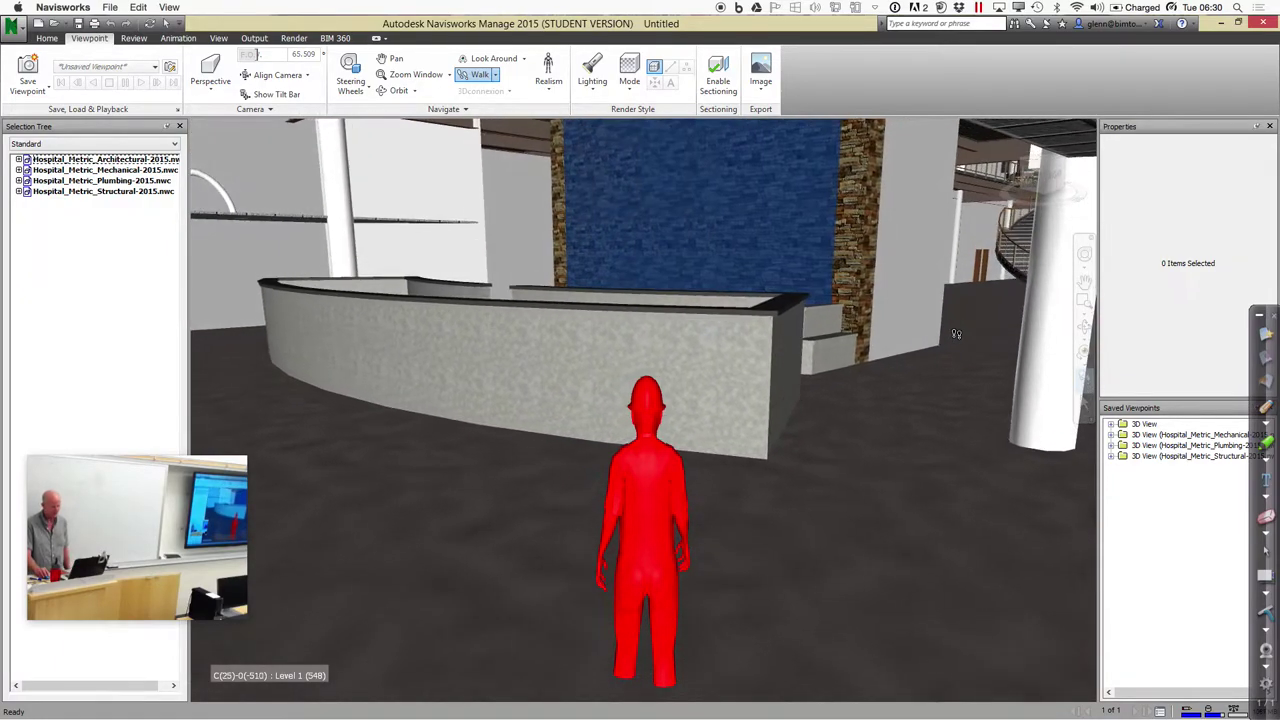
drag(955, 335, 1048, 413)
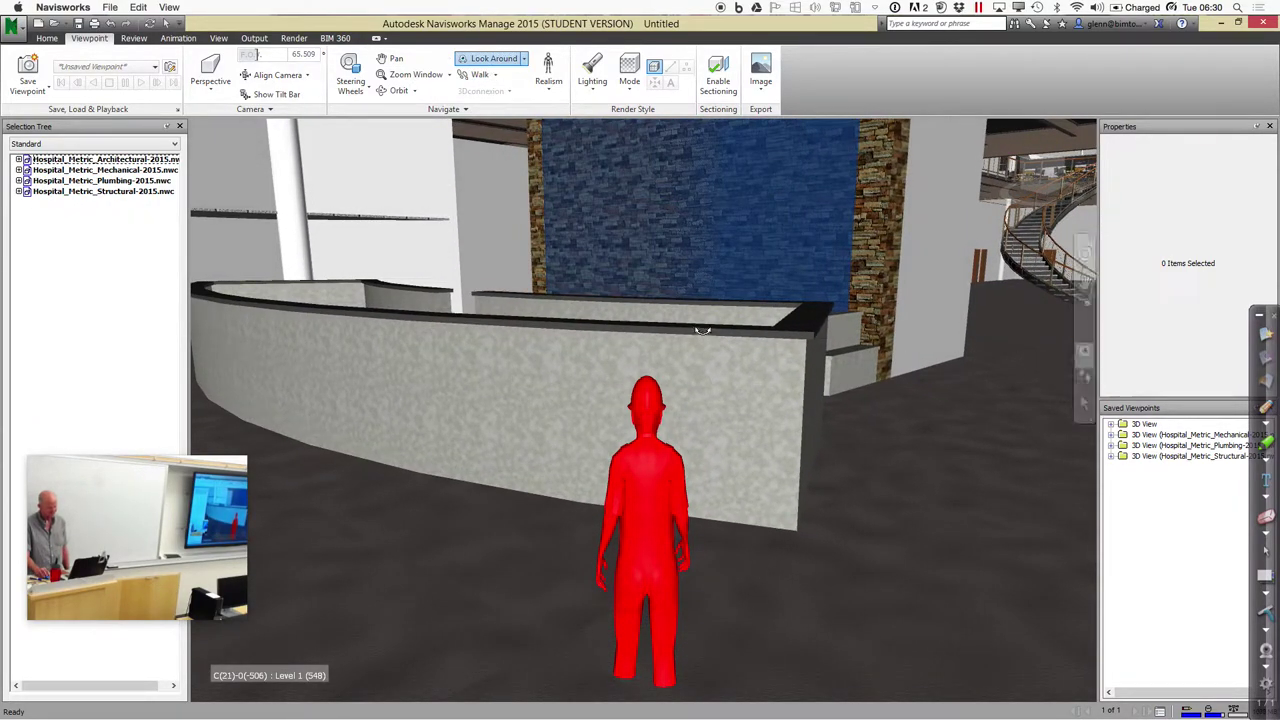
drag(700, 322, 521, 240)
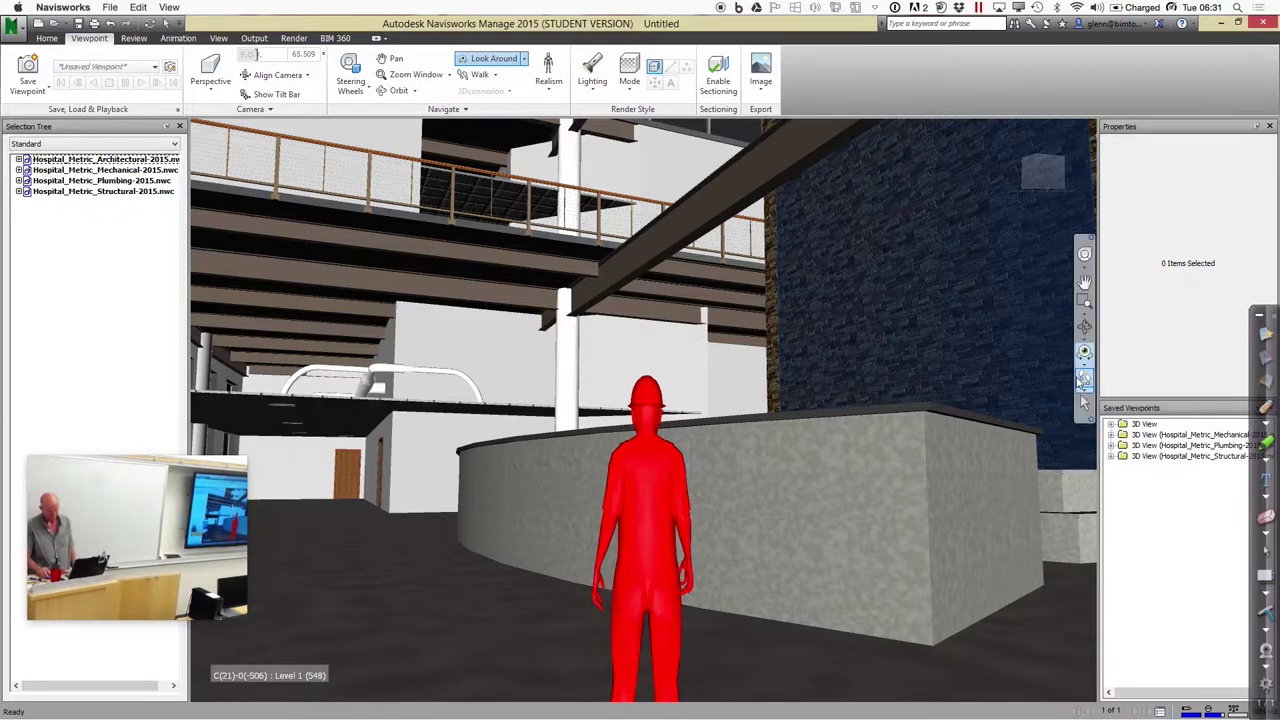
click(1082, 379)
drag(925, 517, 1024, 407)
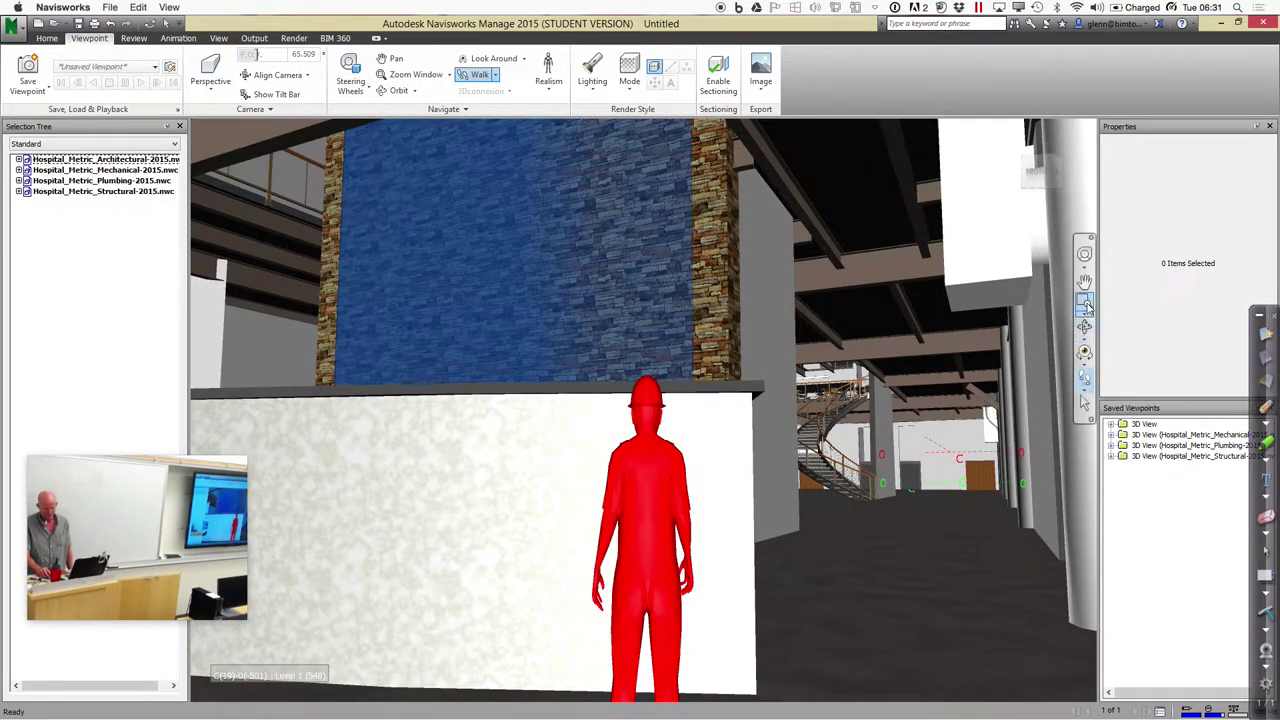
click(1084, 282)
Pan past the round column and walk the avatar to the spiral staircase
drag(943, 463, 919, 480)
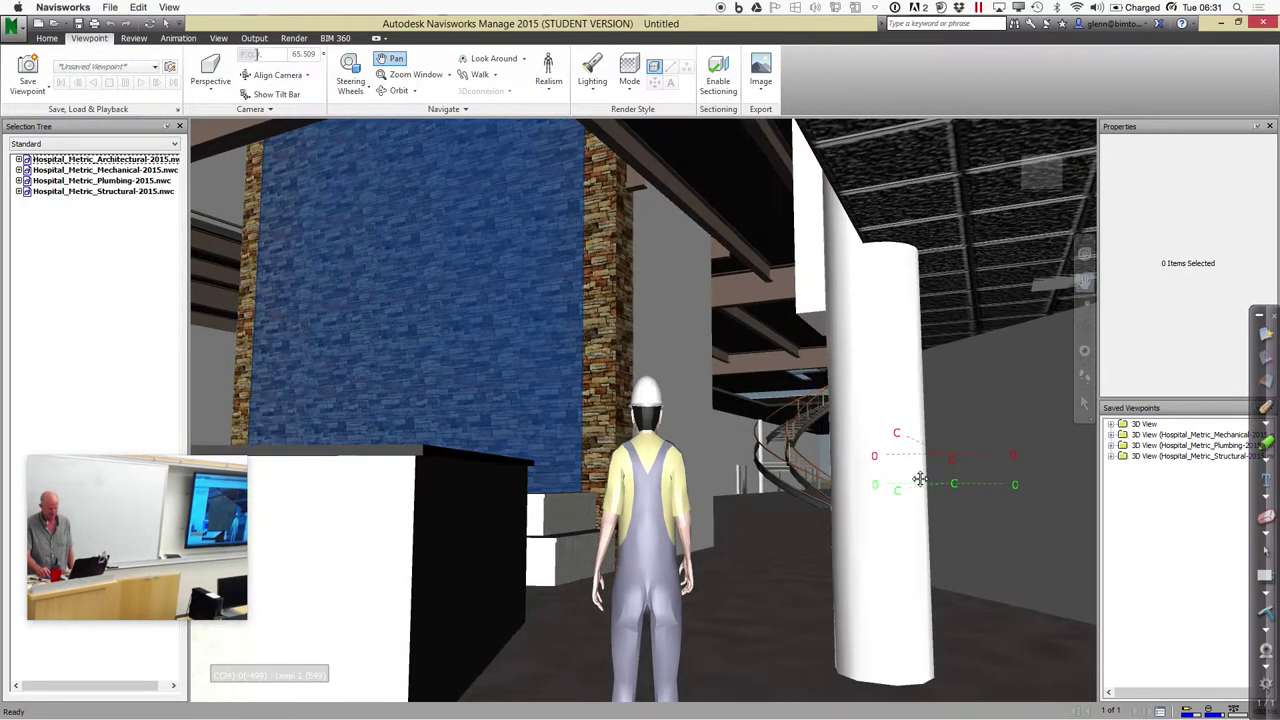
key(ctrl+2)
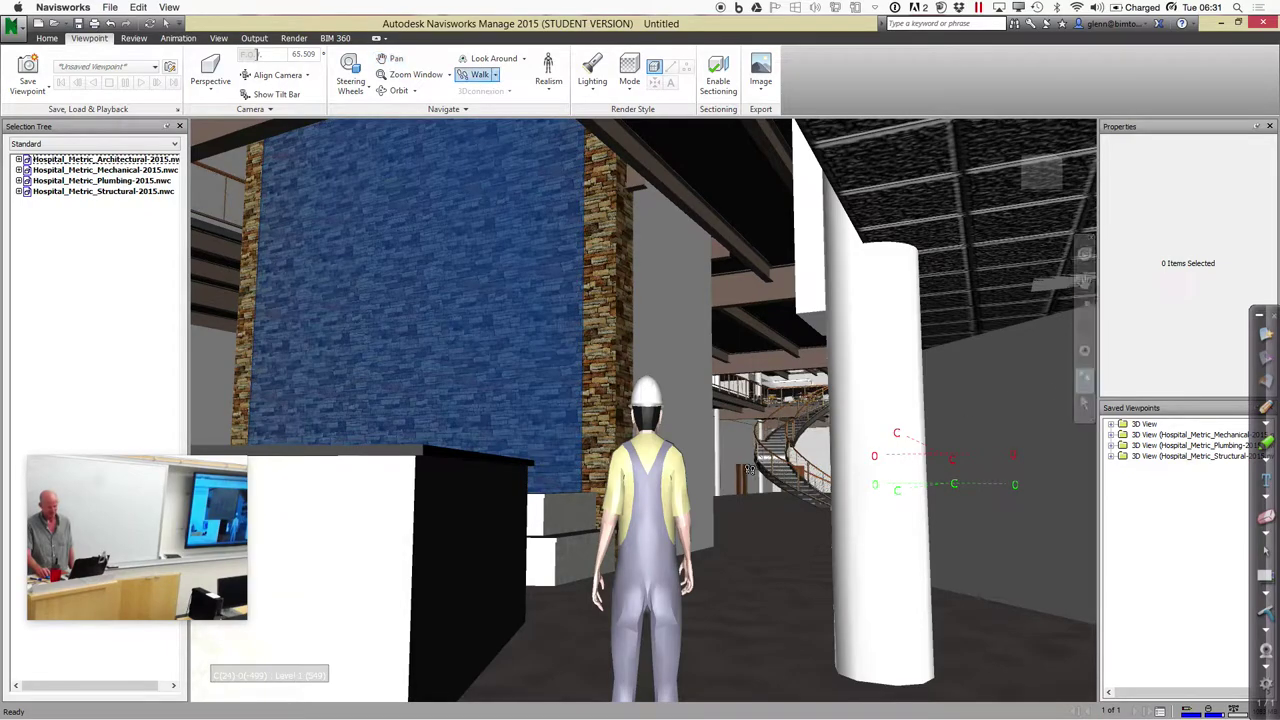
drag(753, 467, 755, 481)
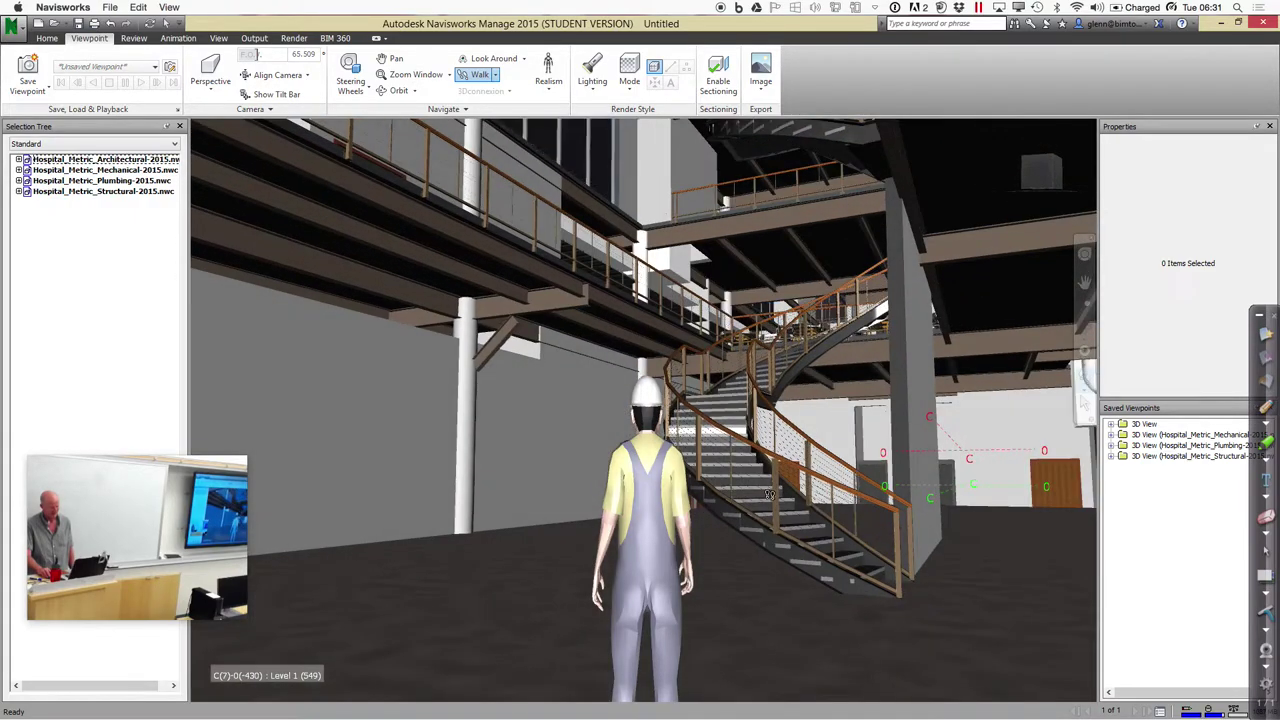
drag(822, 623, 822, 587)
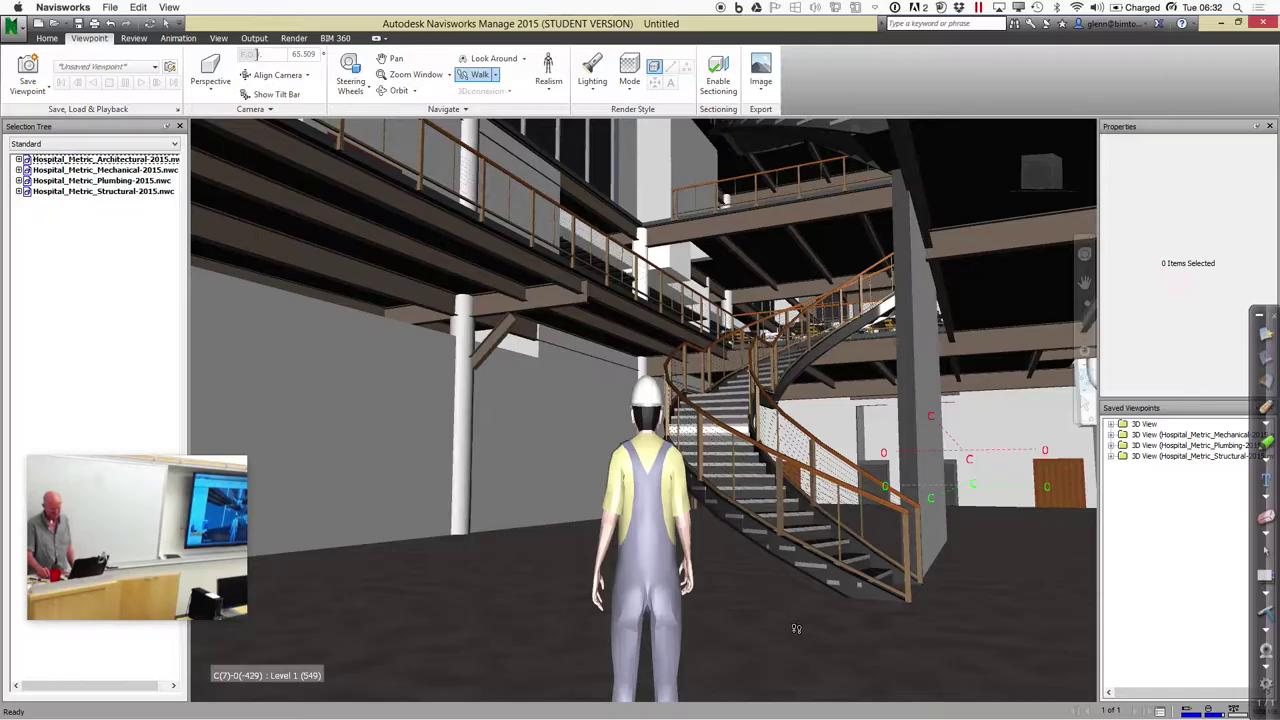
Minimise Navisworks to bring Revit back to the front
key(ctrl+Right)
key(ctrl+Left)
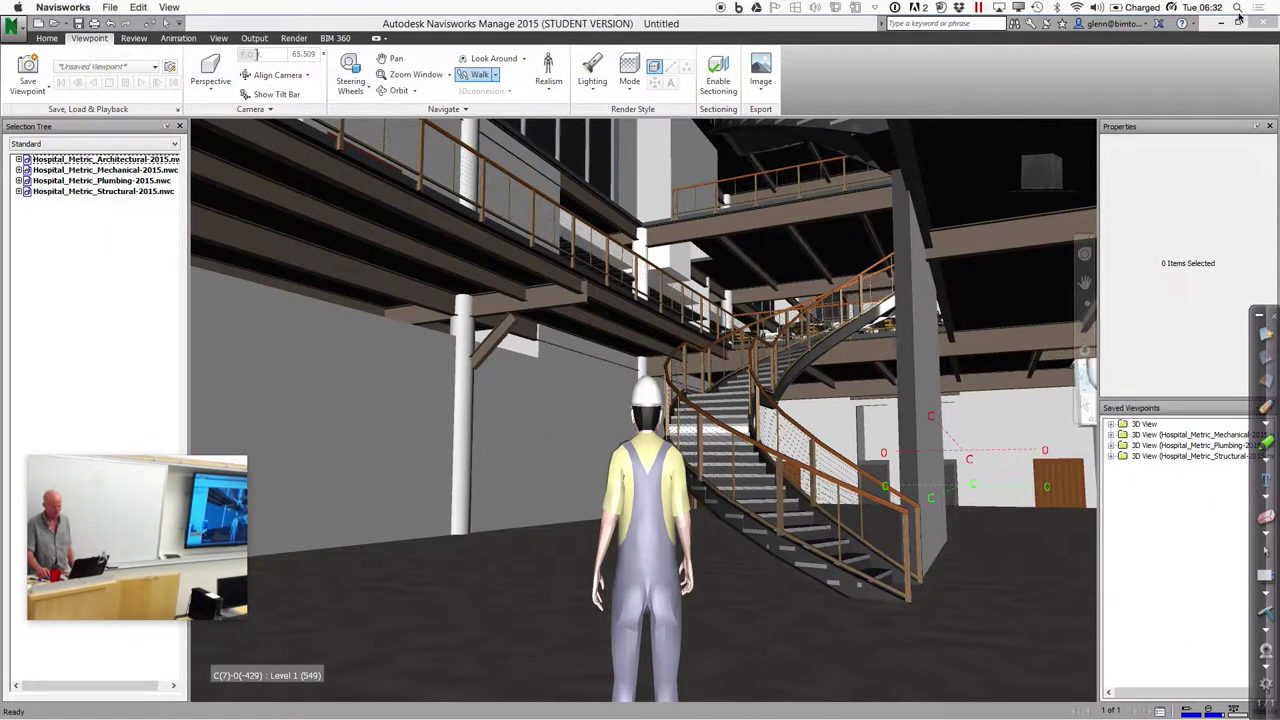
click(1218, 23)
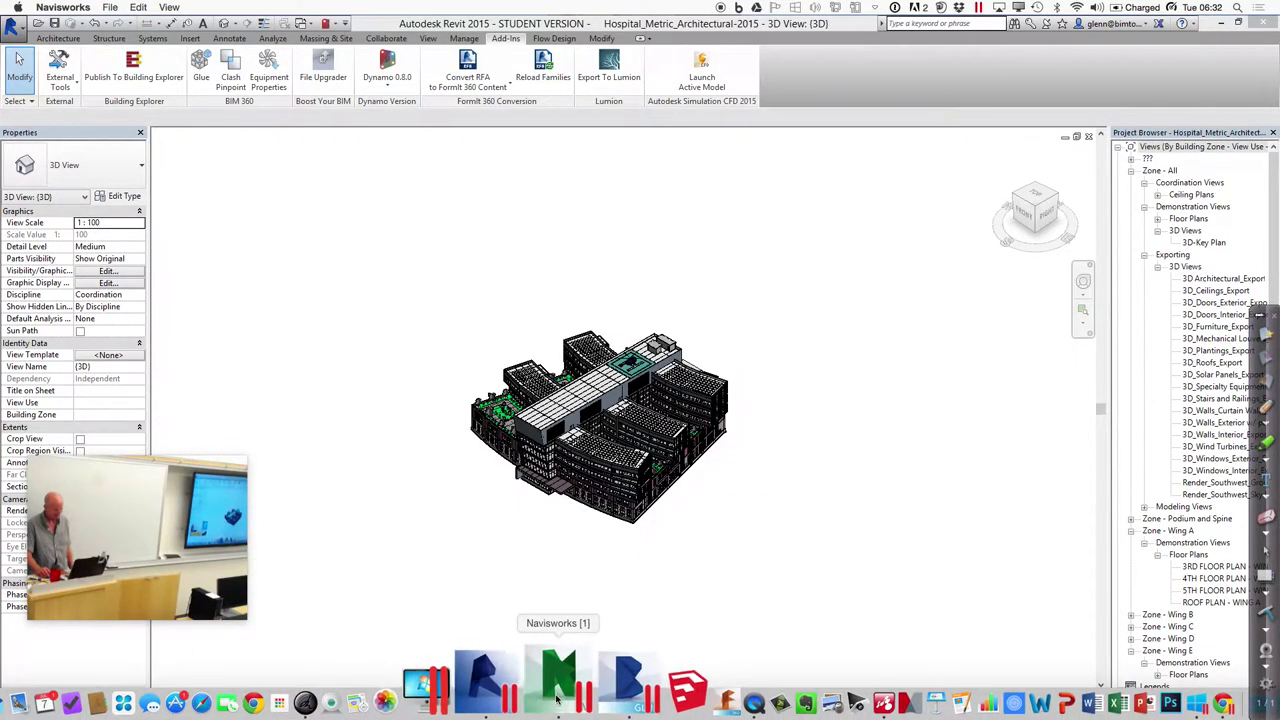
Launch BIM 360 Glue and browse its projects window and account menu
click(590, 690)
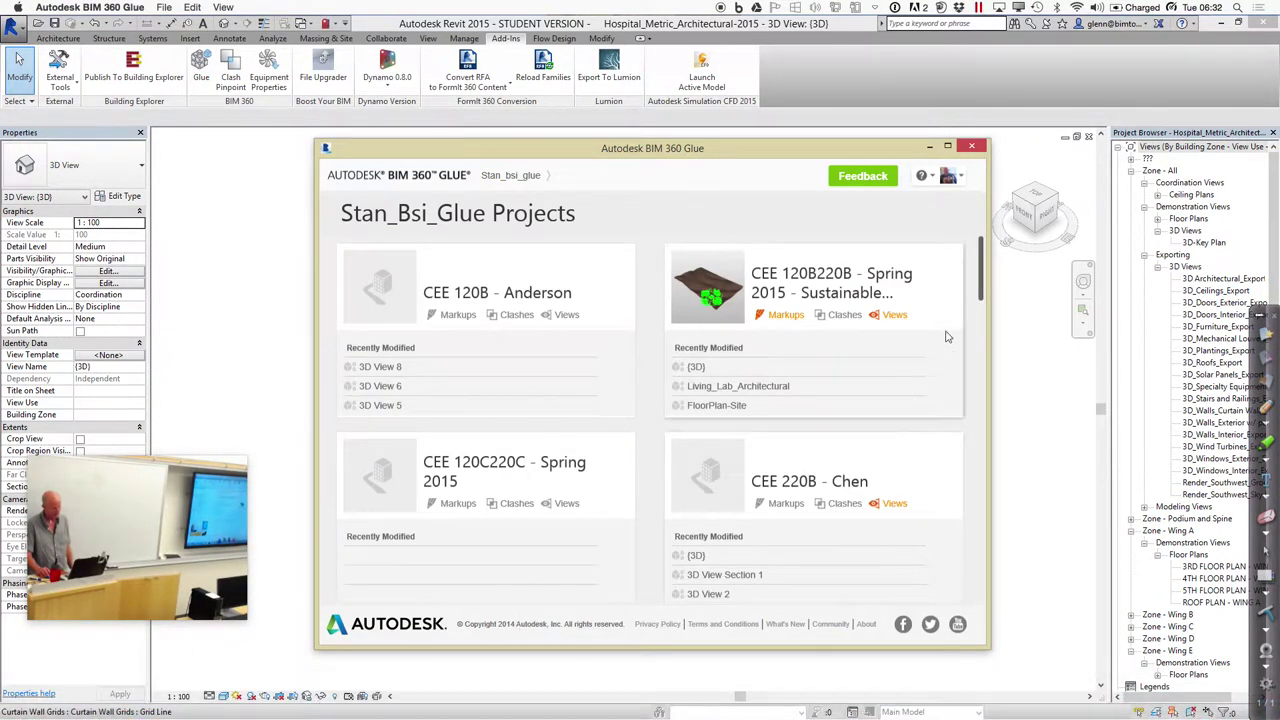
drag(984, 284, 987, 262)
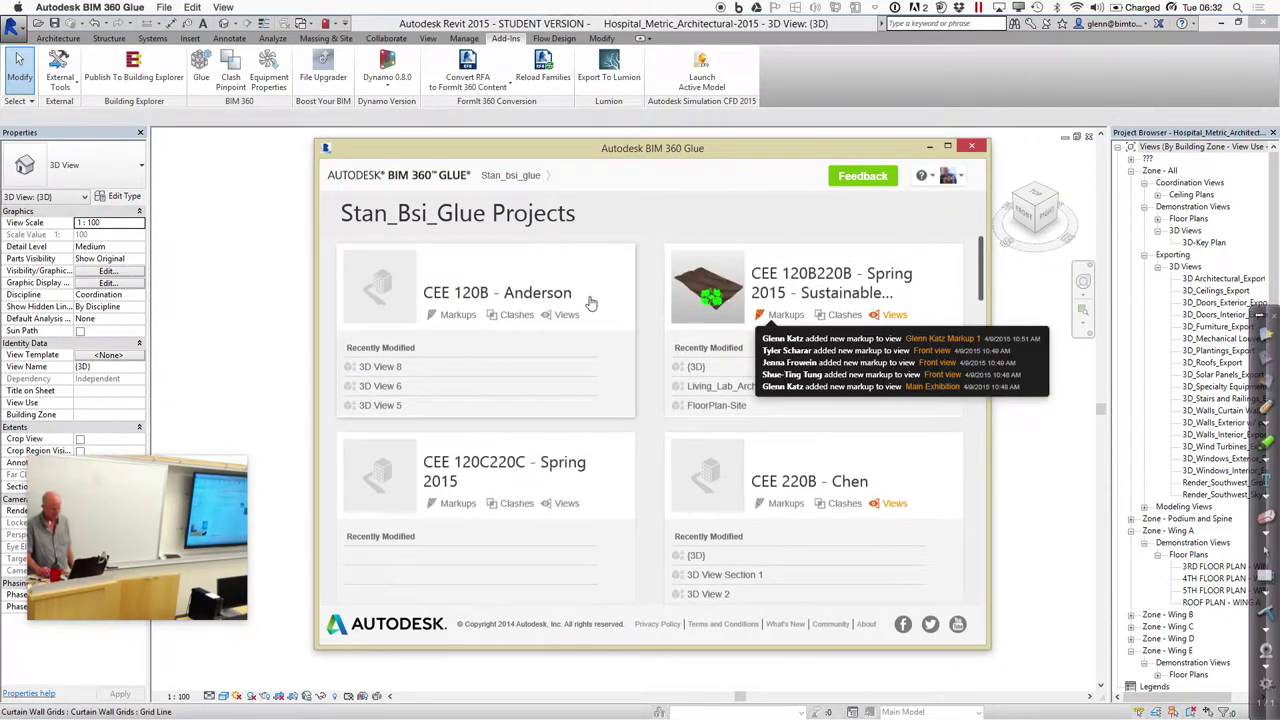
click(948, 177)
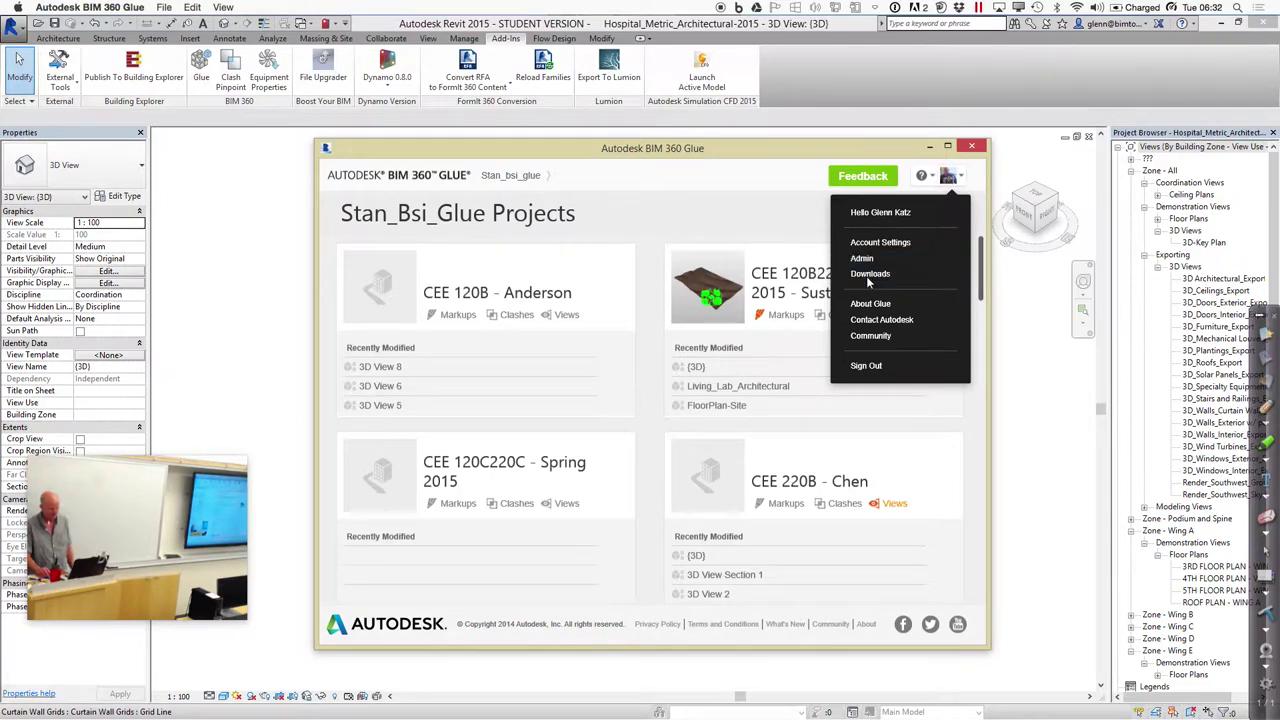
scroll(617, 340, down, 1)
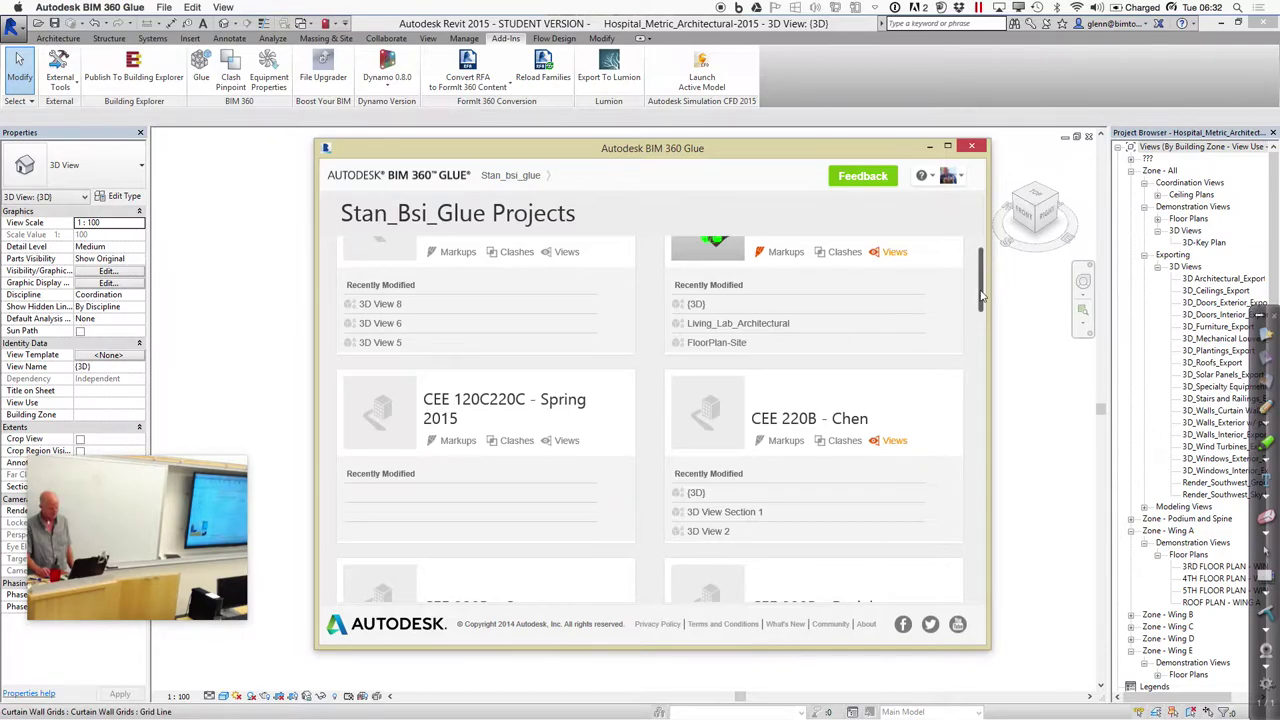
drag(981, 298, 997, 262)
click(540, 178)
Open FloorPlan-Level 2_Modeling under CEE 220D - Hospital and maximise the Glue window
click(510, 231)
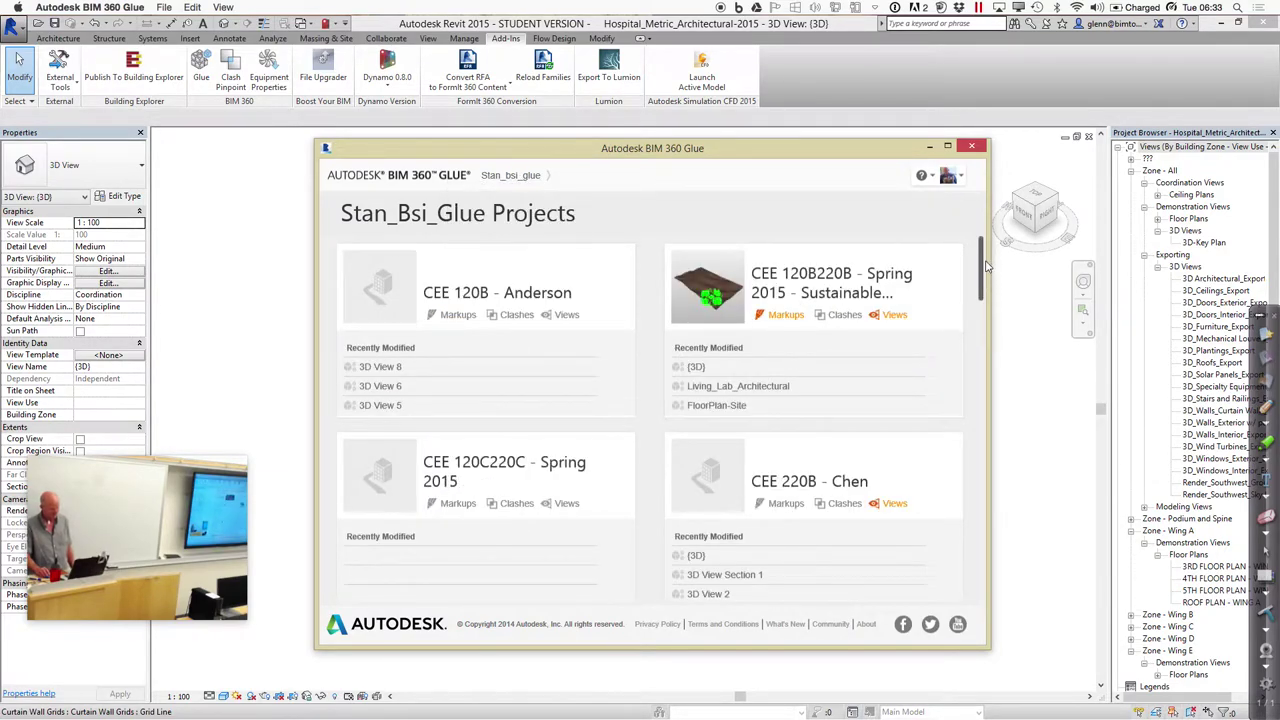
drag(981, 270, 975, 587)
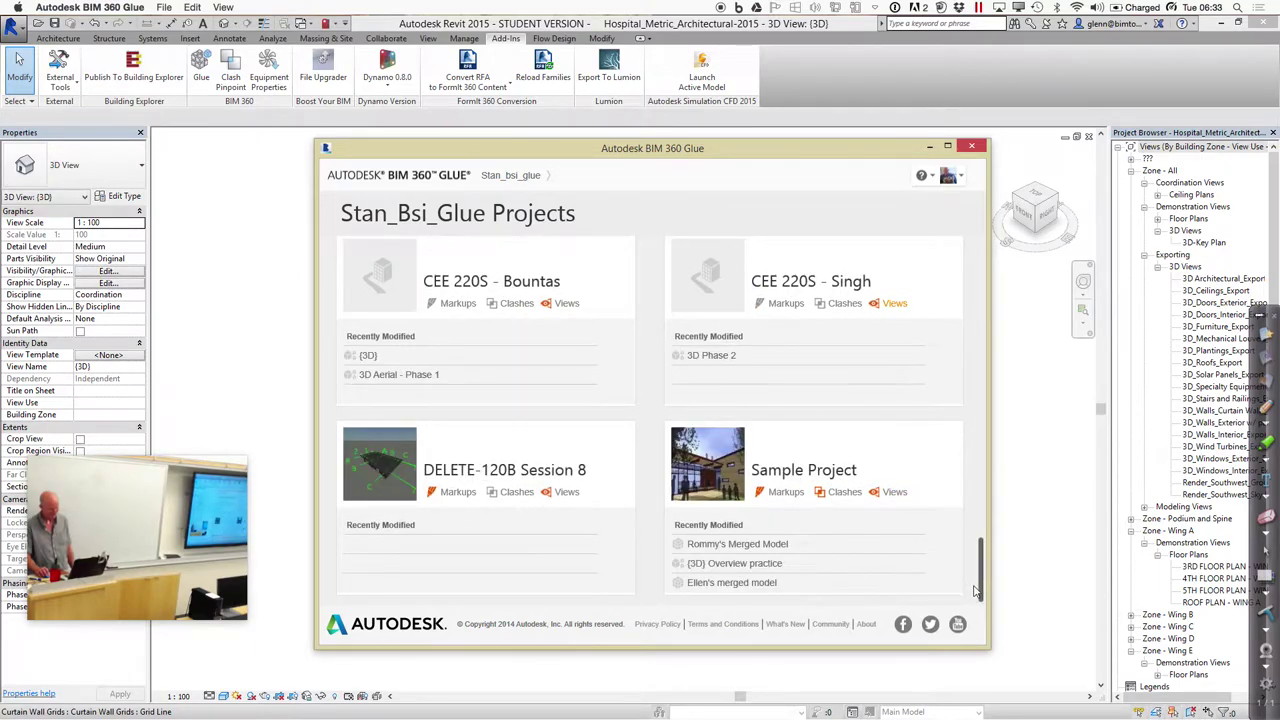
drag(980, 565, 985, 521)
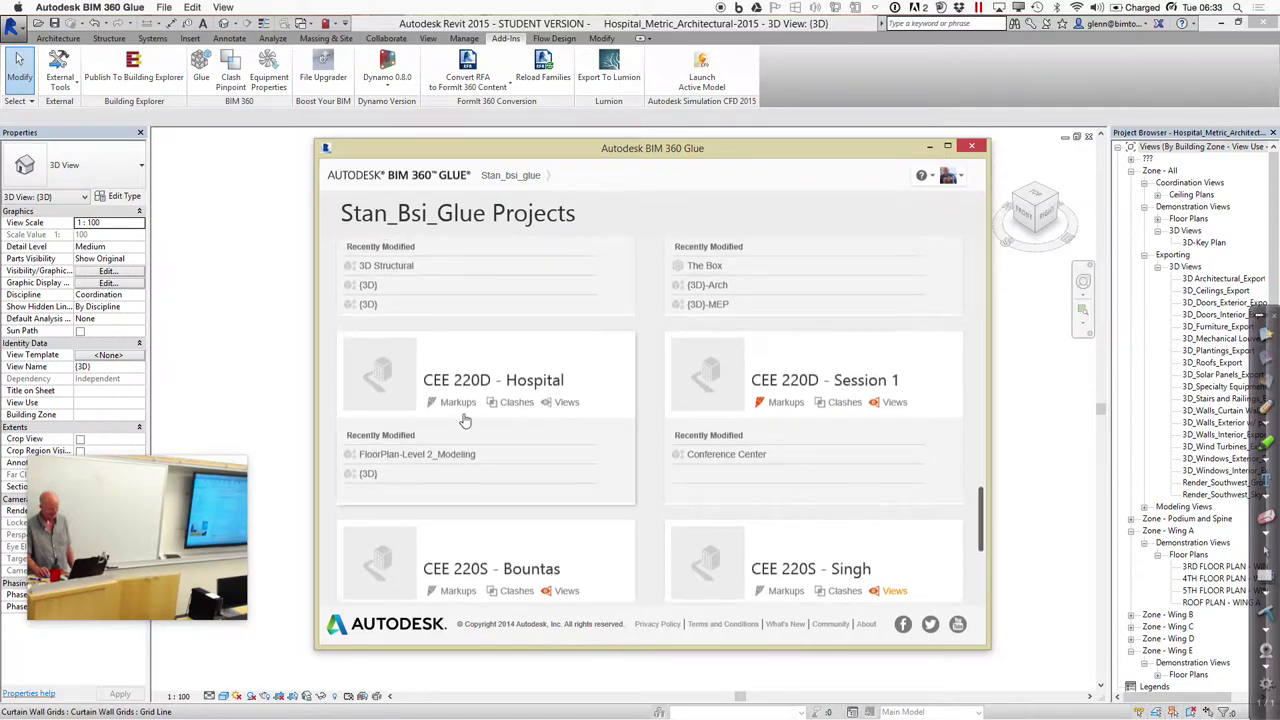
click(382, 455)
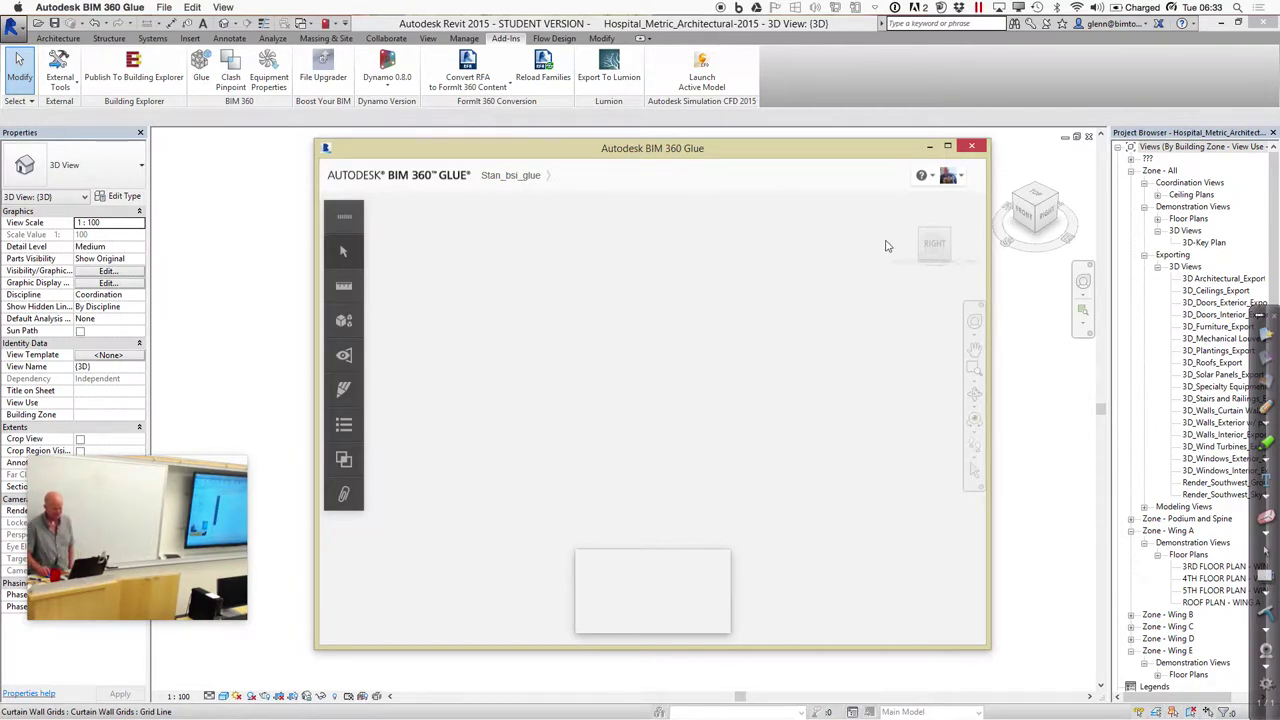
click(948, 148)
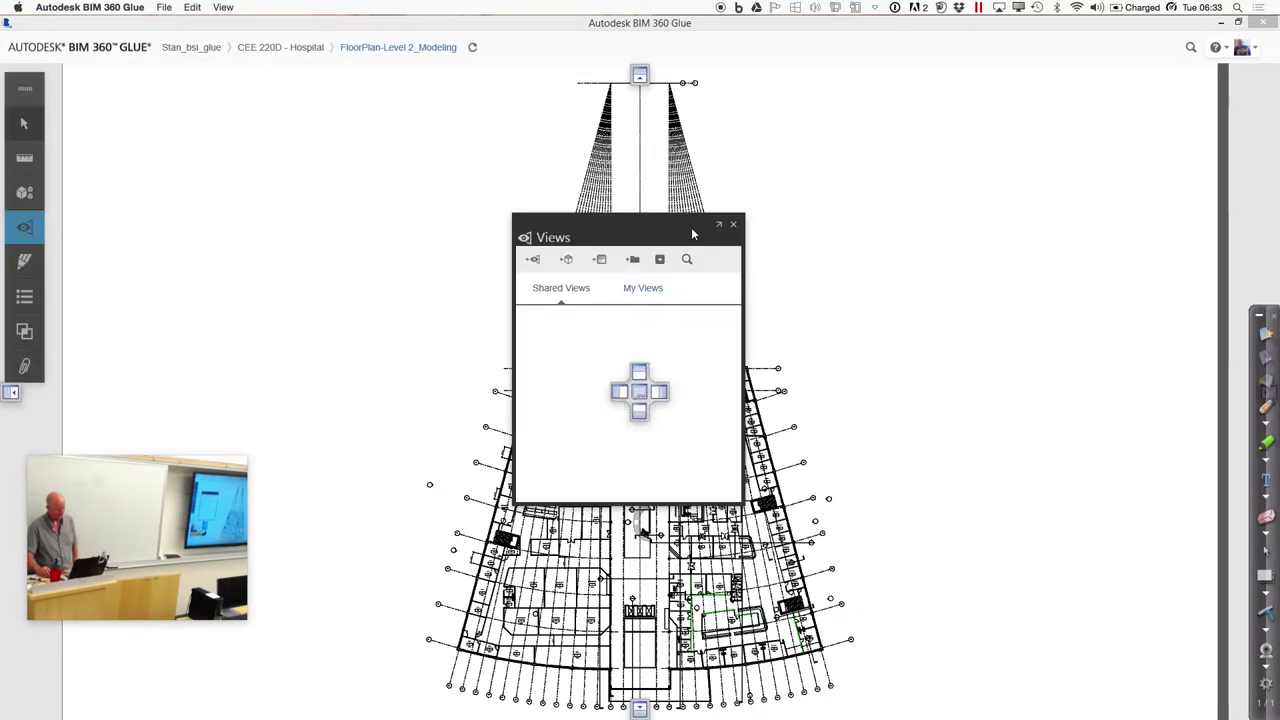
Move the Views panel top-right, pan and zoom into the central stair area, and list the models
drag(742, 238, 1012, 139)
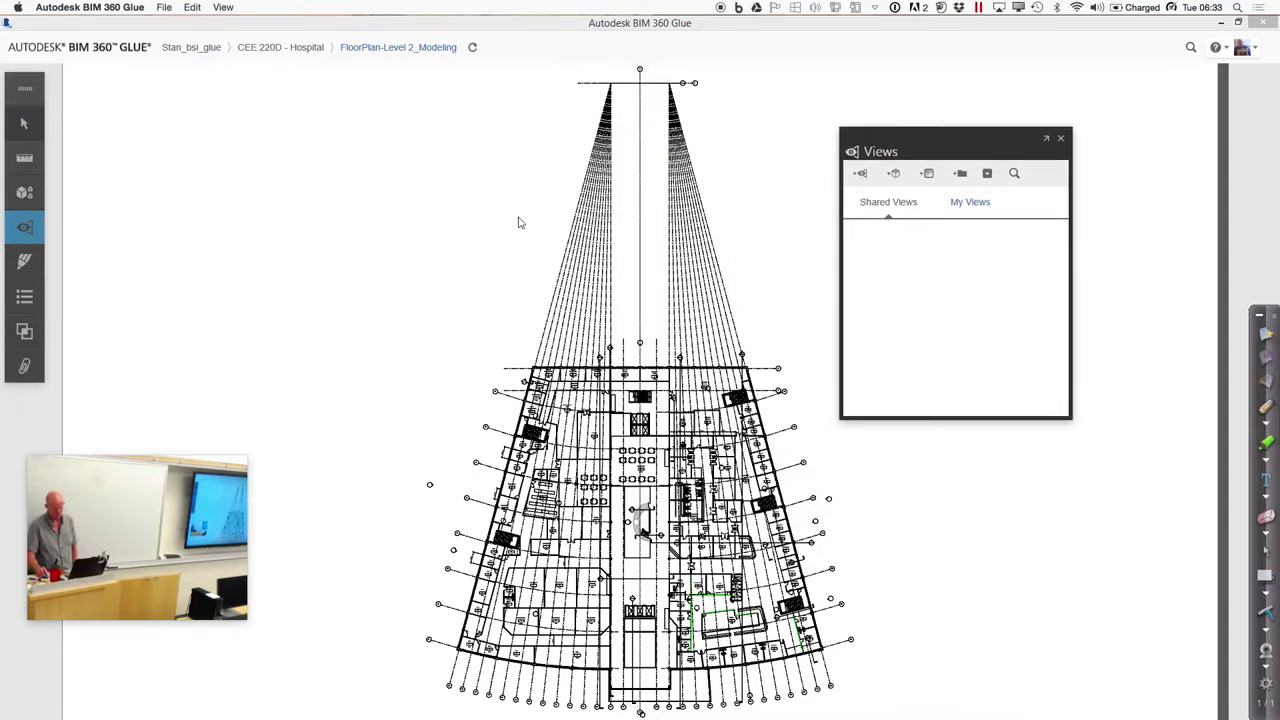
drag(220, 351, 215, 217)
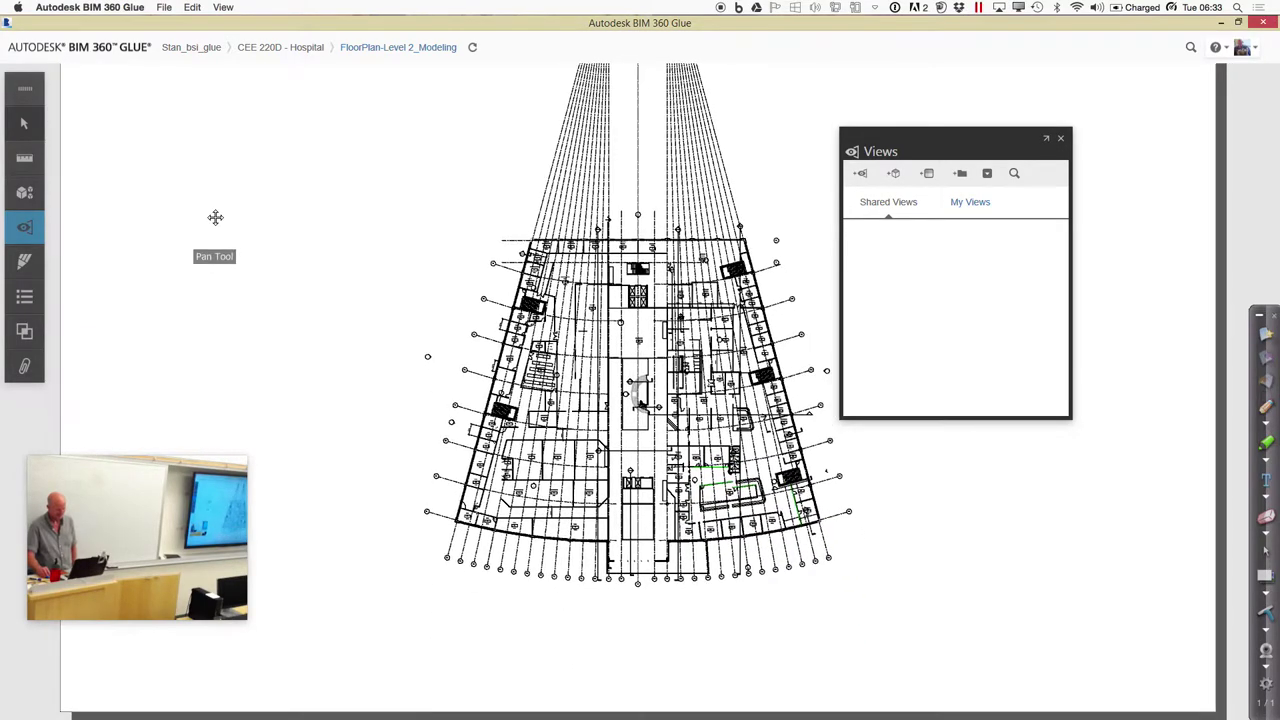
scroll(604, 380, up, 5)
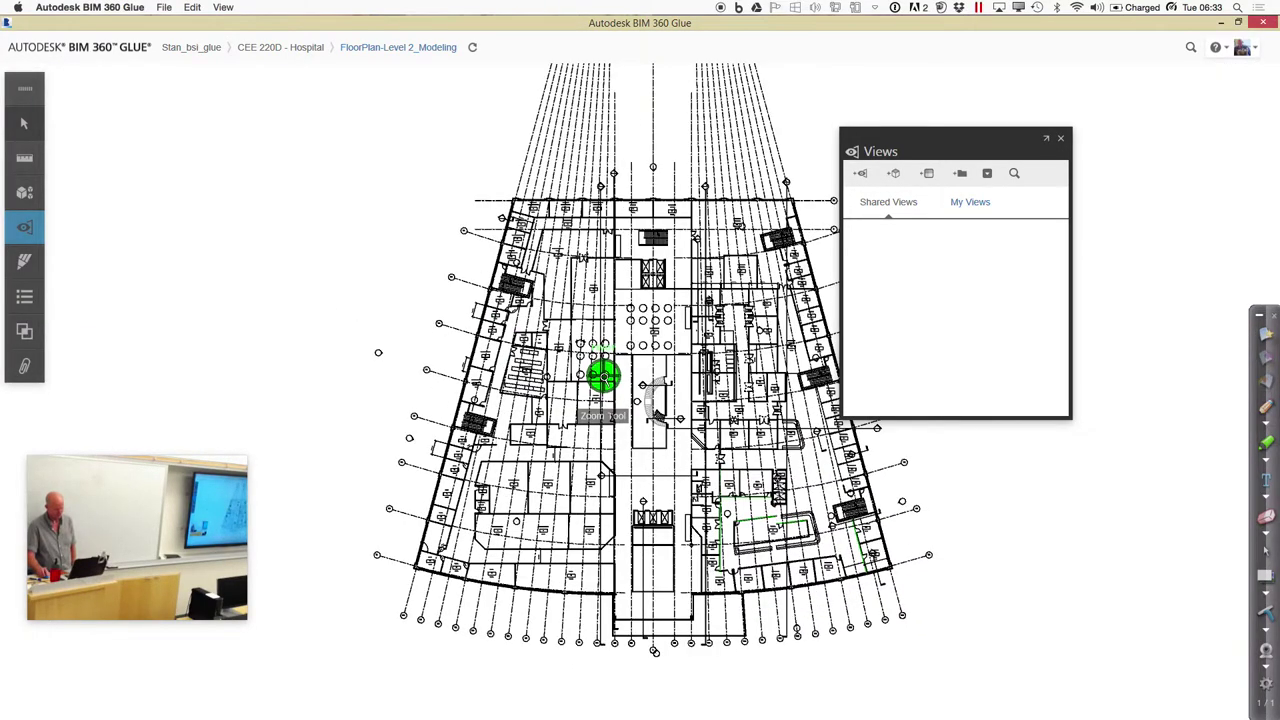
scroll(604, 379, up, 2)
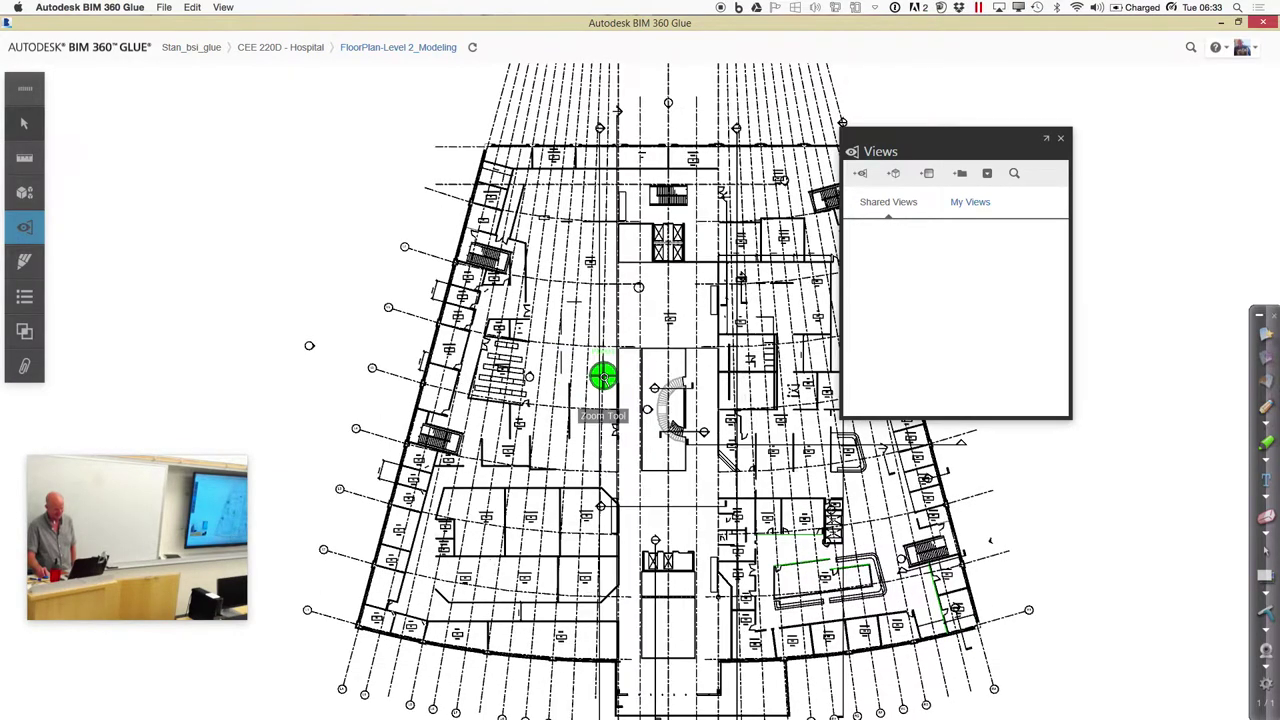
scroll(604, 386, up, 5)
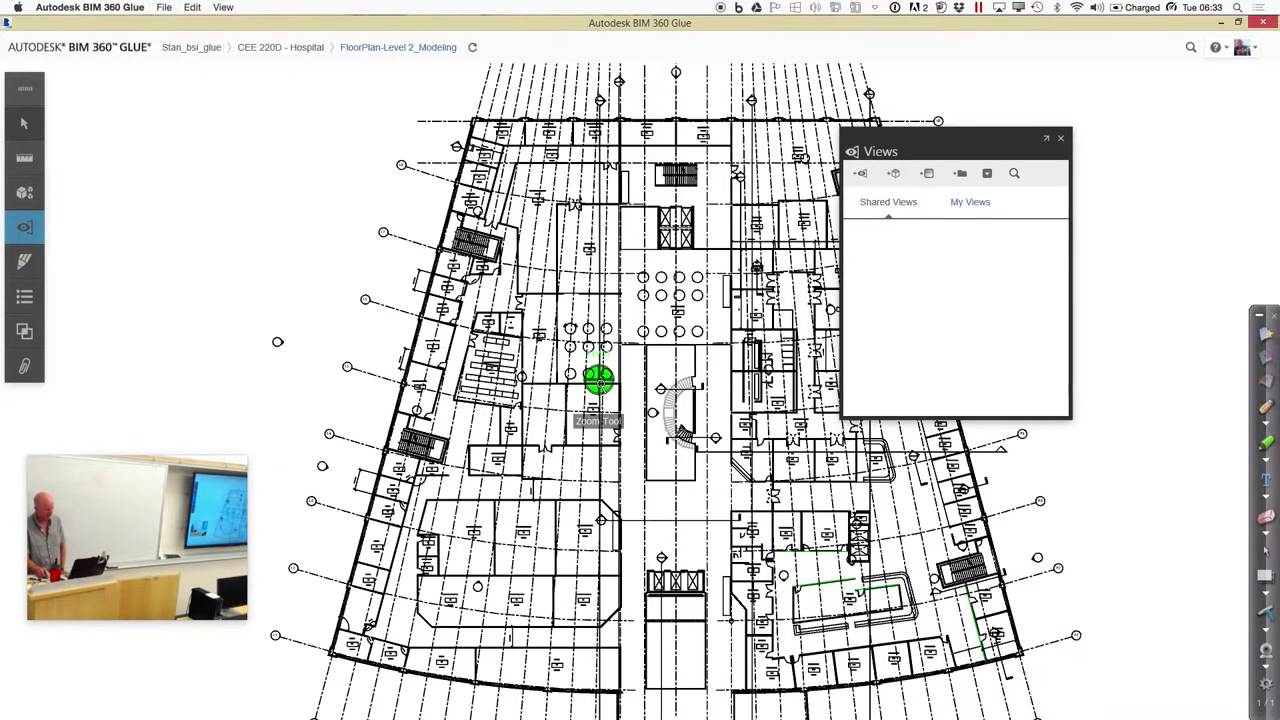
scroll(602, 383, down, 5)
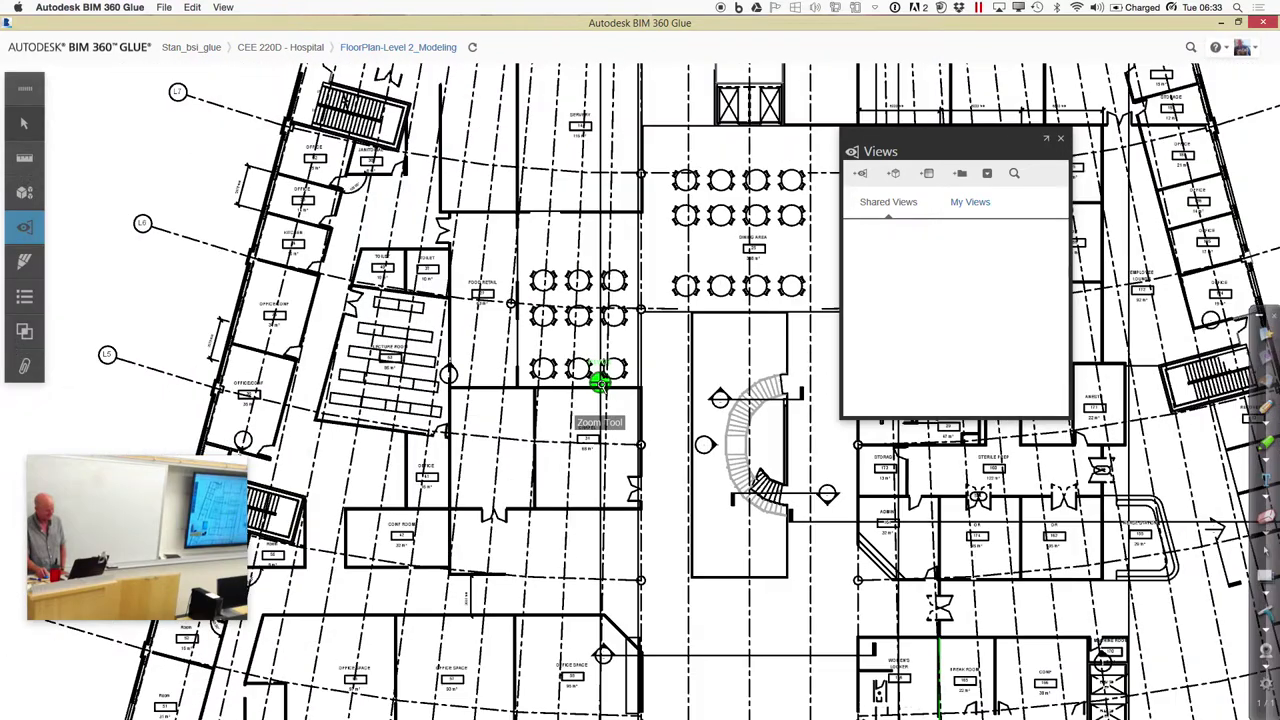
click(23, 195)
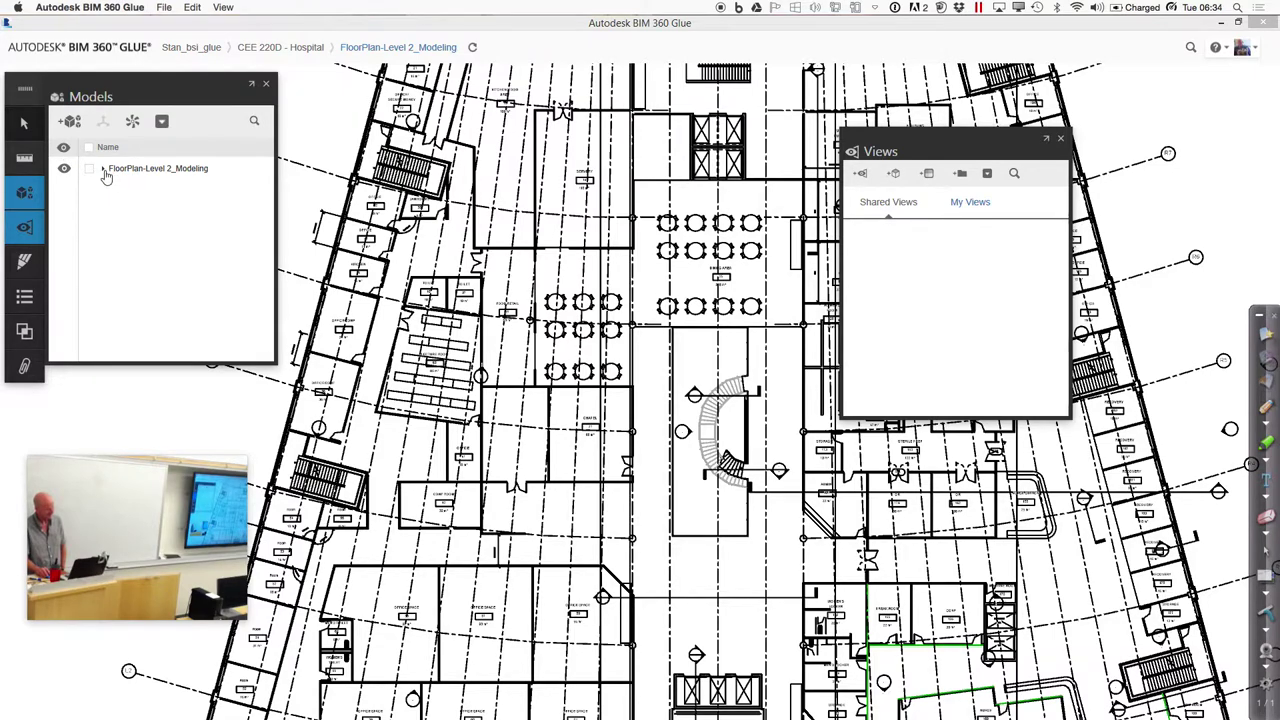
Close the Models and Views panels and return to the CEE 220D - Hospital project page
click(103, 170)
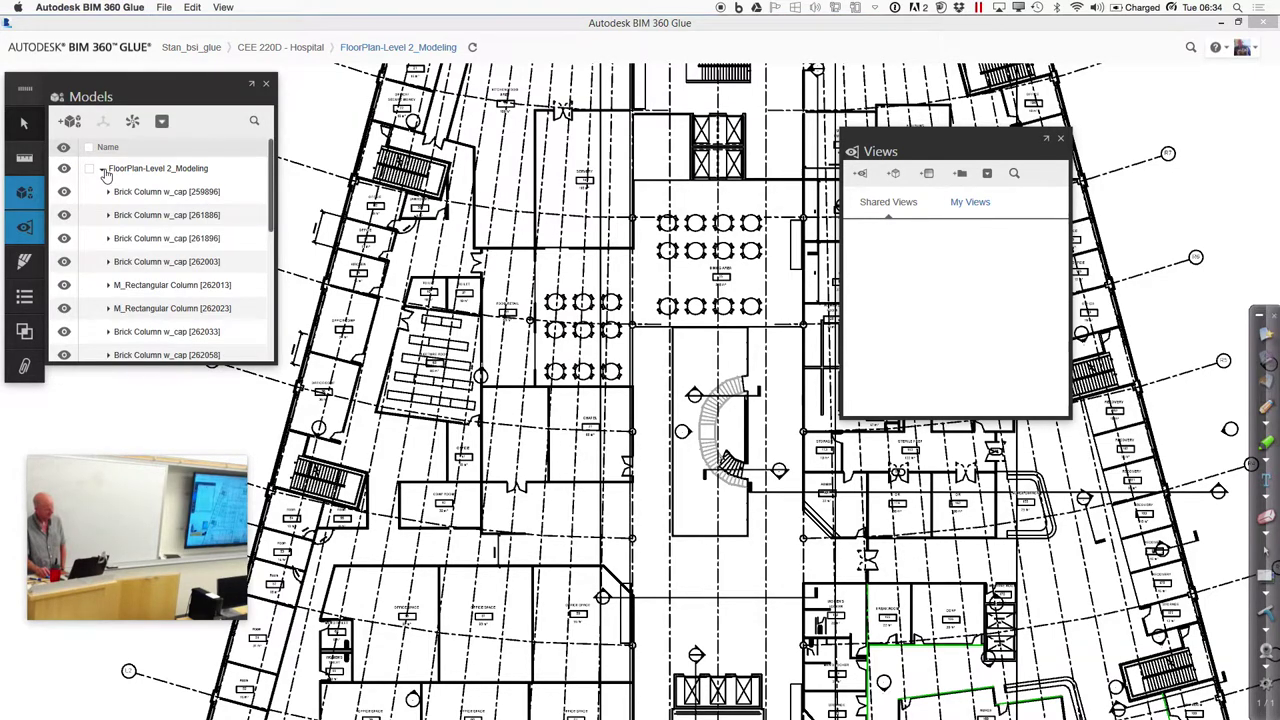
click(103, 170)
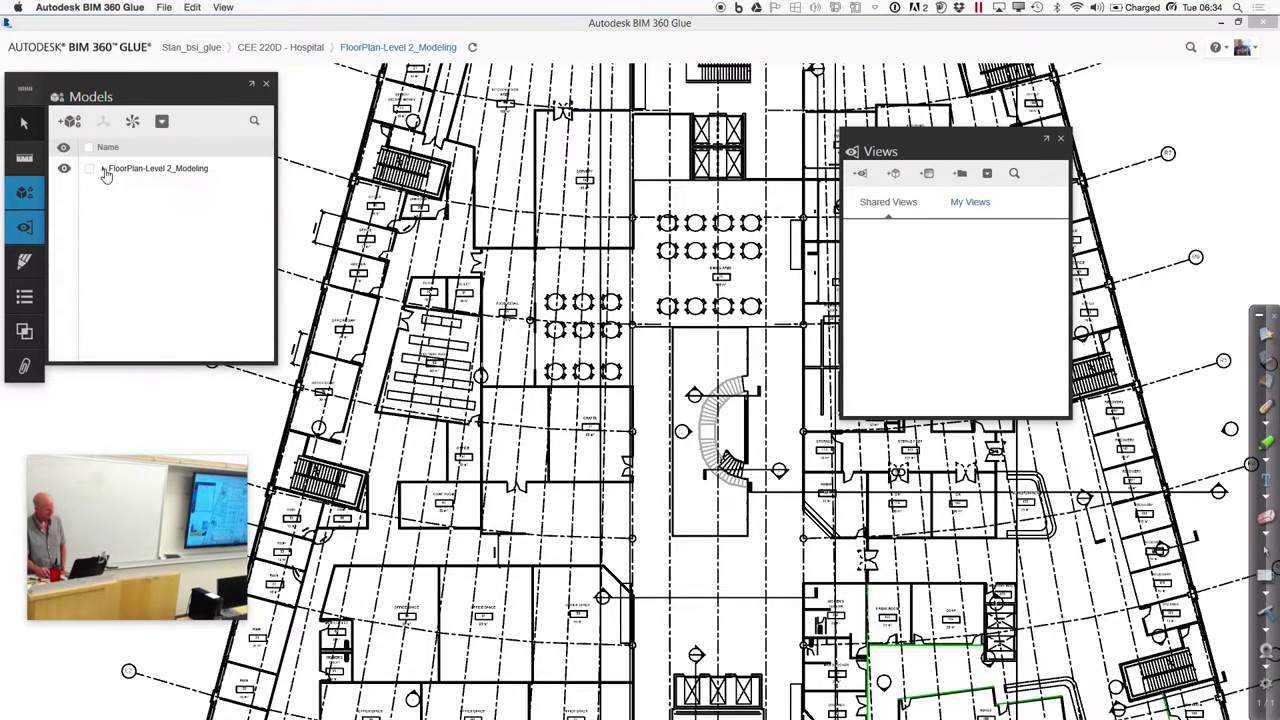
click(266, 85)
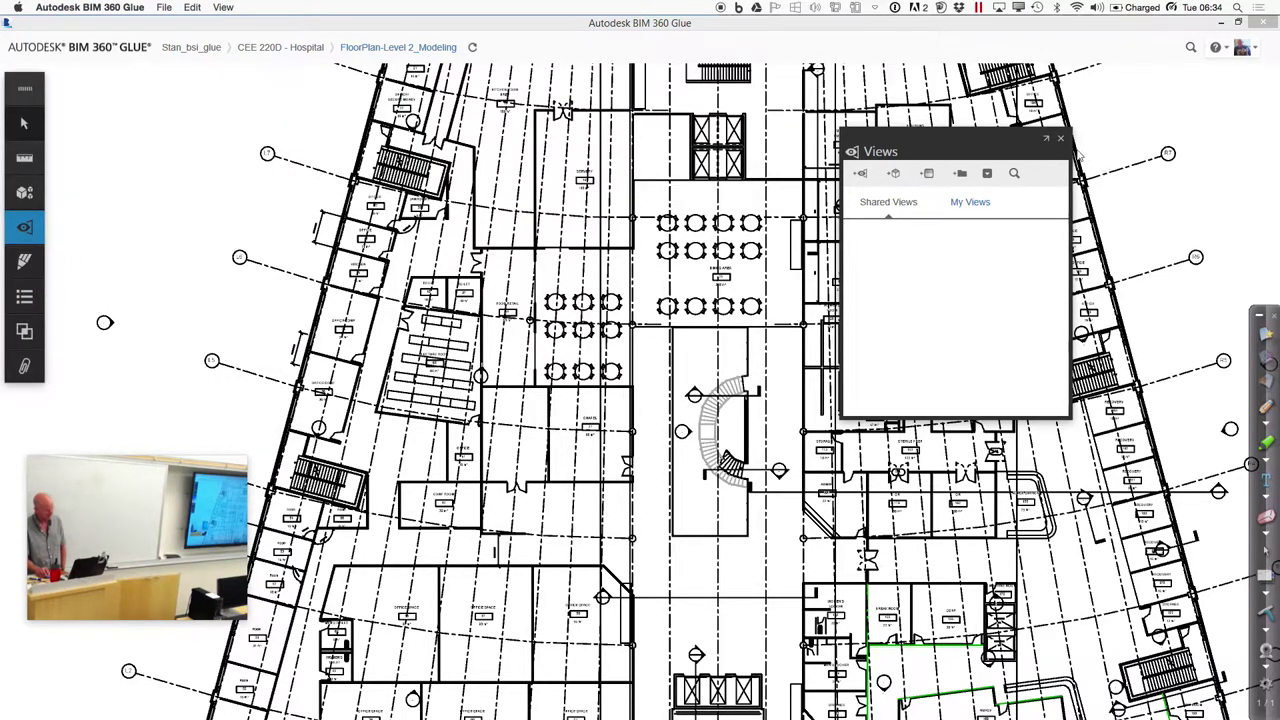
click(1061, 139)
click(24, 122)
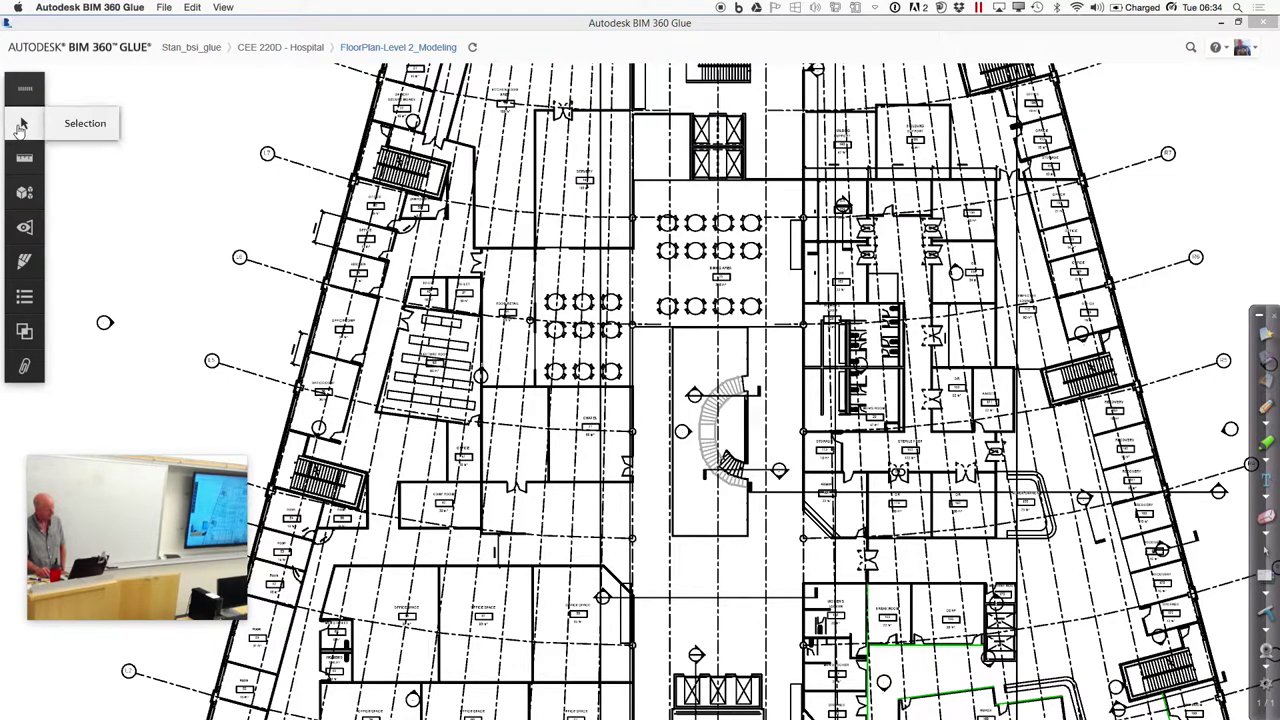
click(279, 47)
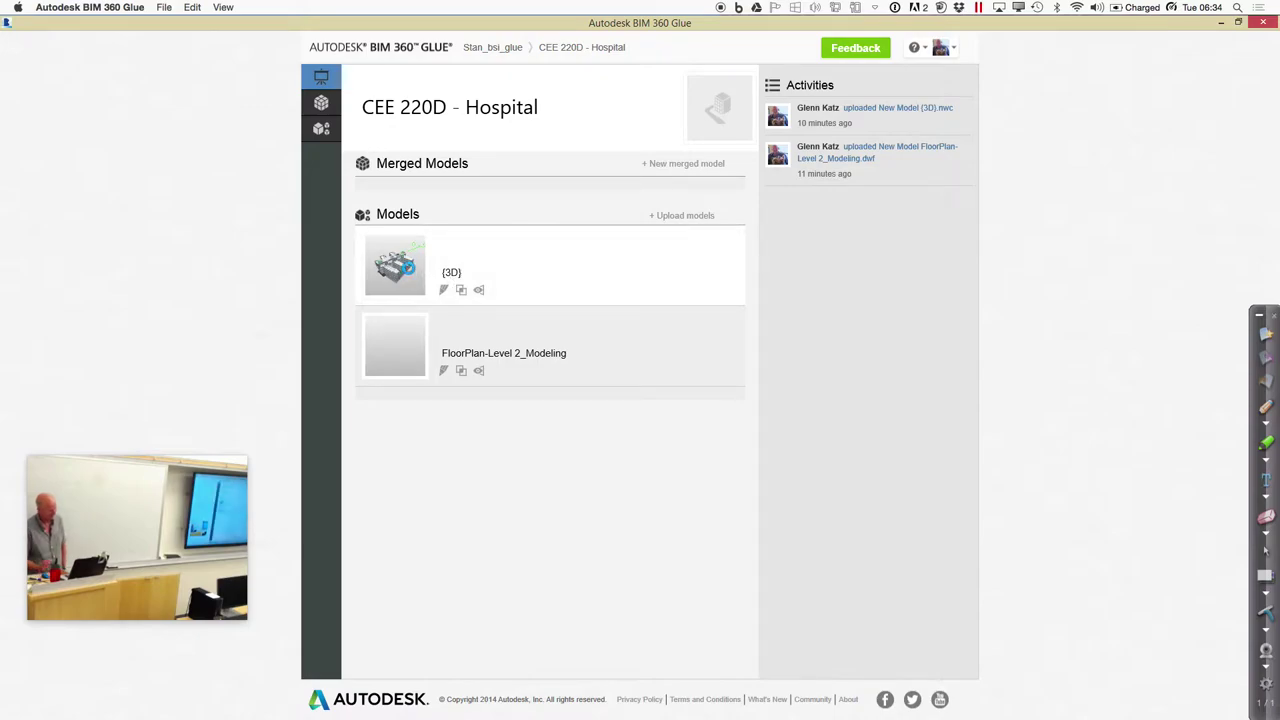
Open the {3D} model thumbnail on the CEE 220D - Hospital project page
click(400, 265)
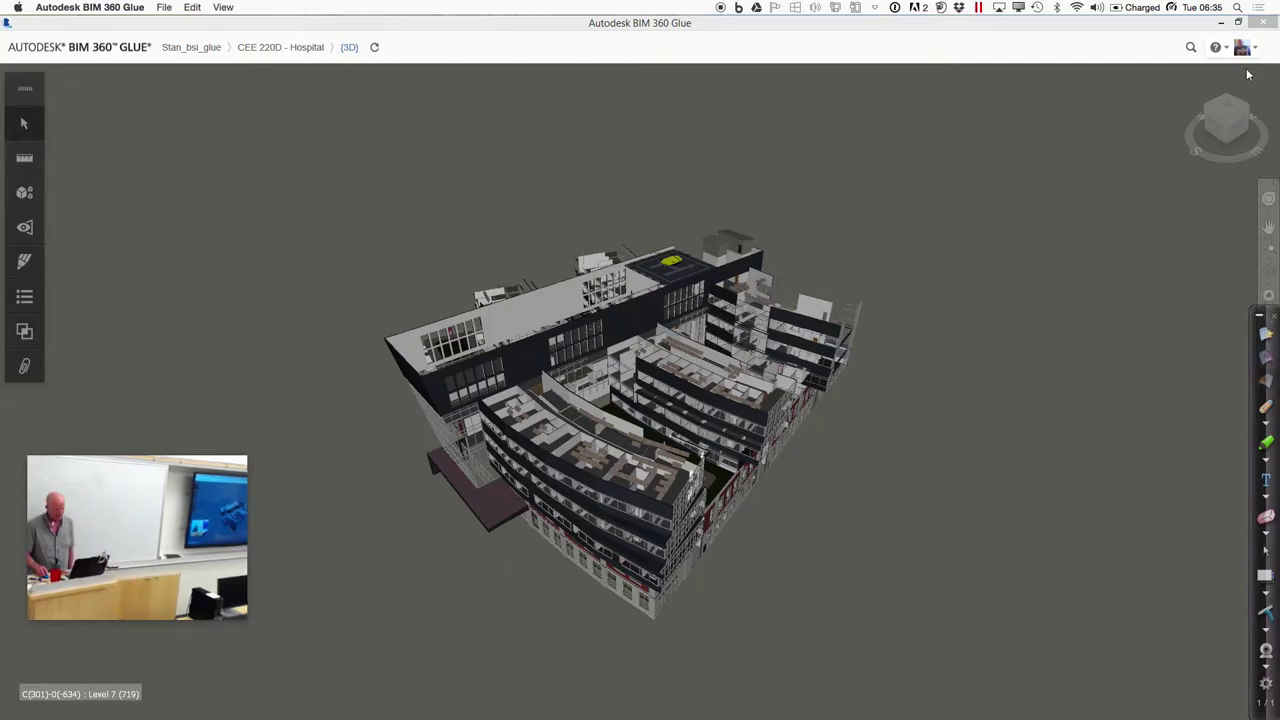
Collapse the annotation toolbar, fly into the hospital, then return to the full-building home view
click(1261, 317)
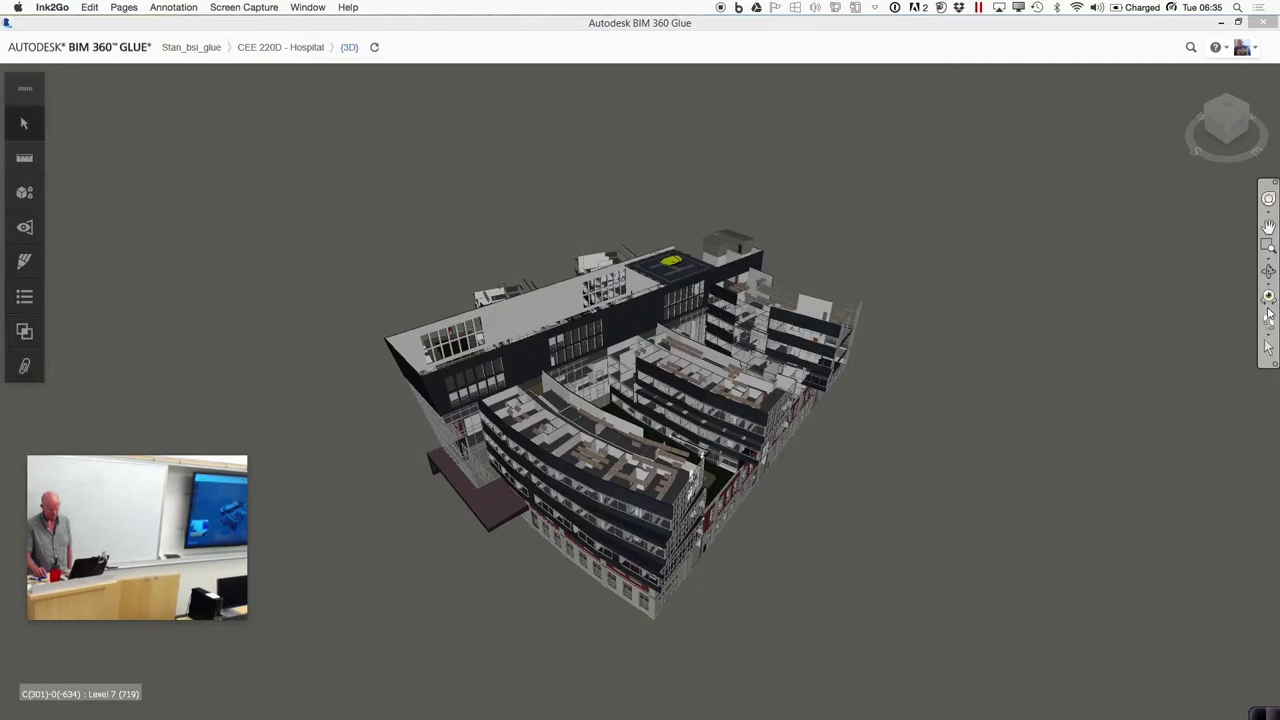
click(1268, 340)
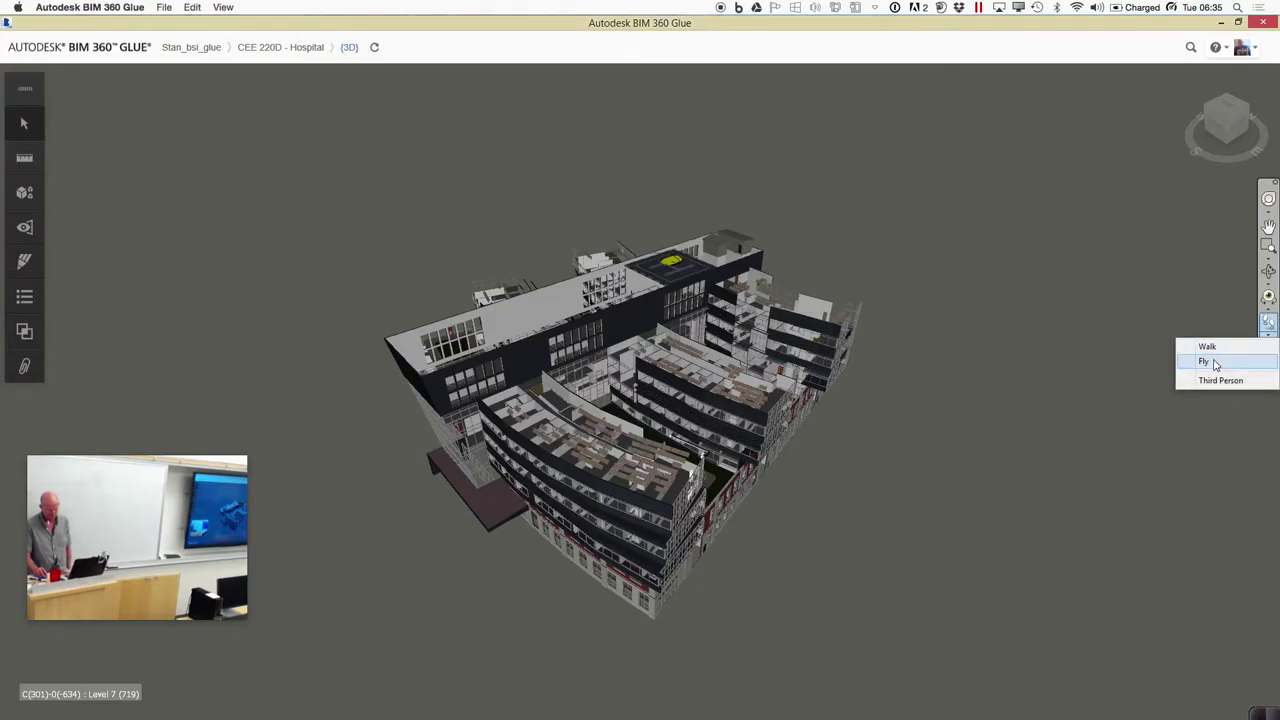
click(1216, 364)
drag(504, 641, 860, 532)
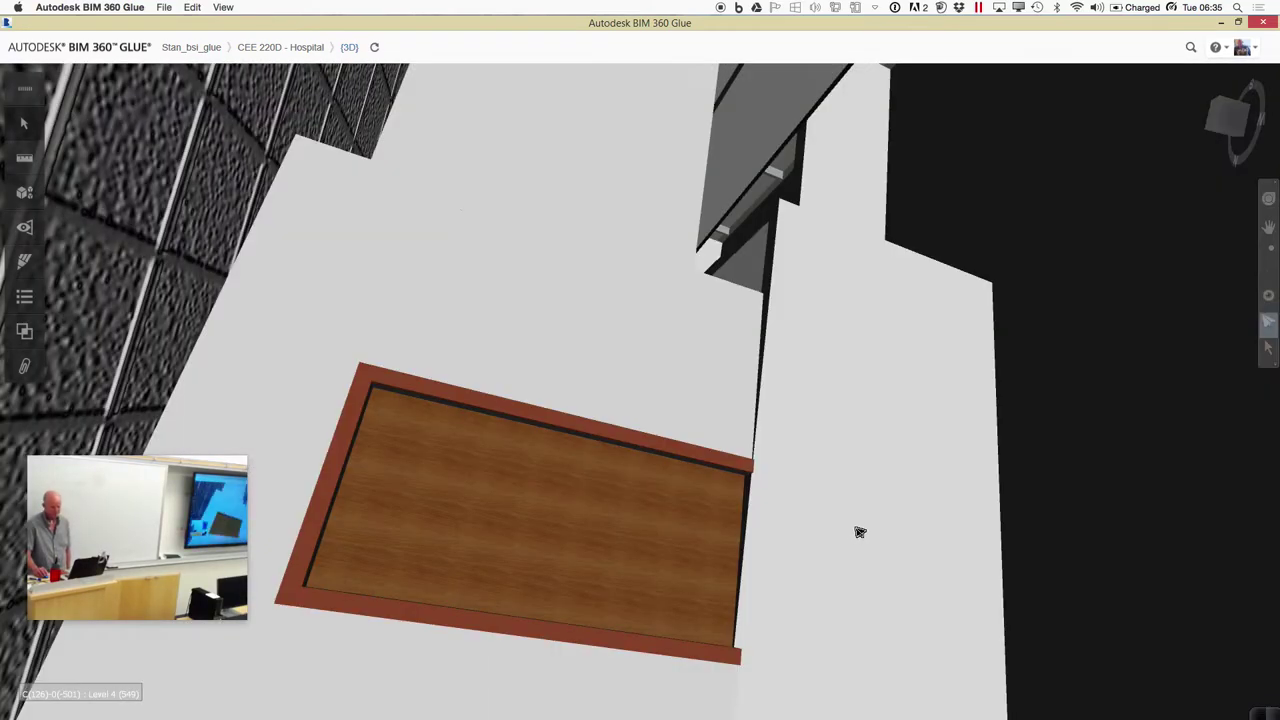
click(1184, 75)
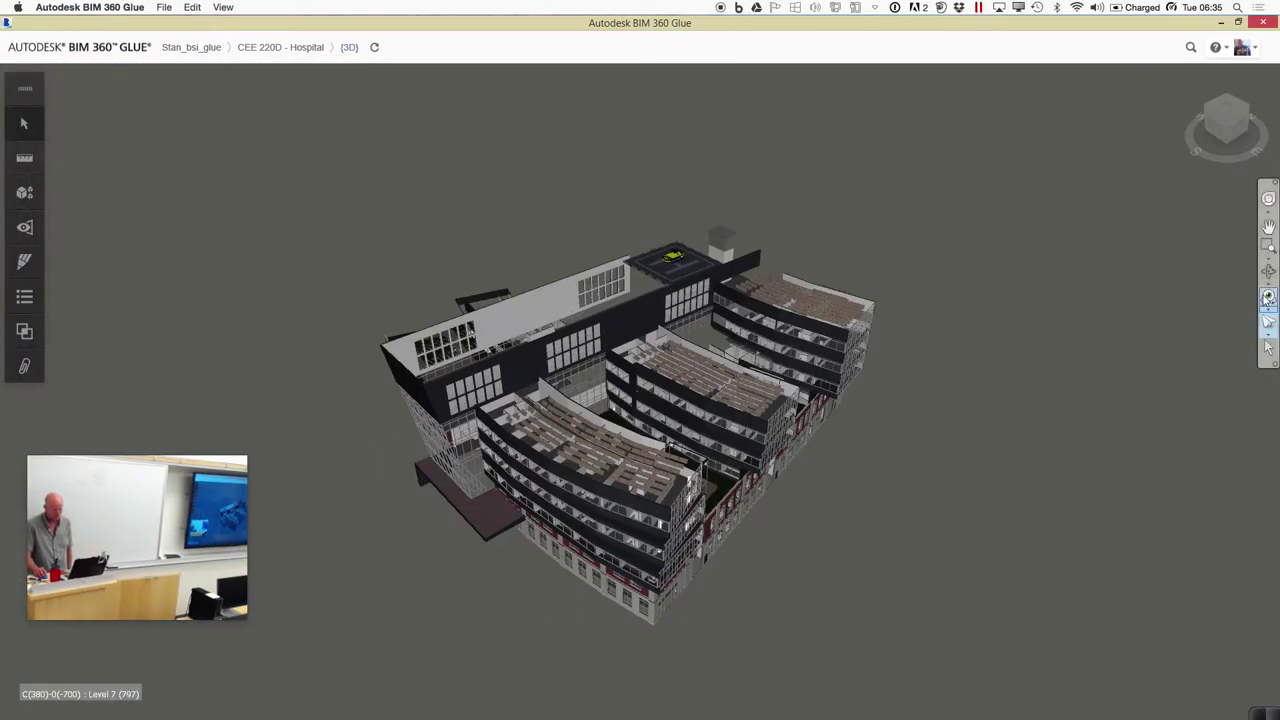
Orbit the hospital model, then fly down through its glazed ground-floor entrance doors
drag(494, 515, 560, 480)
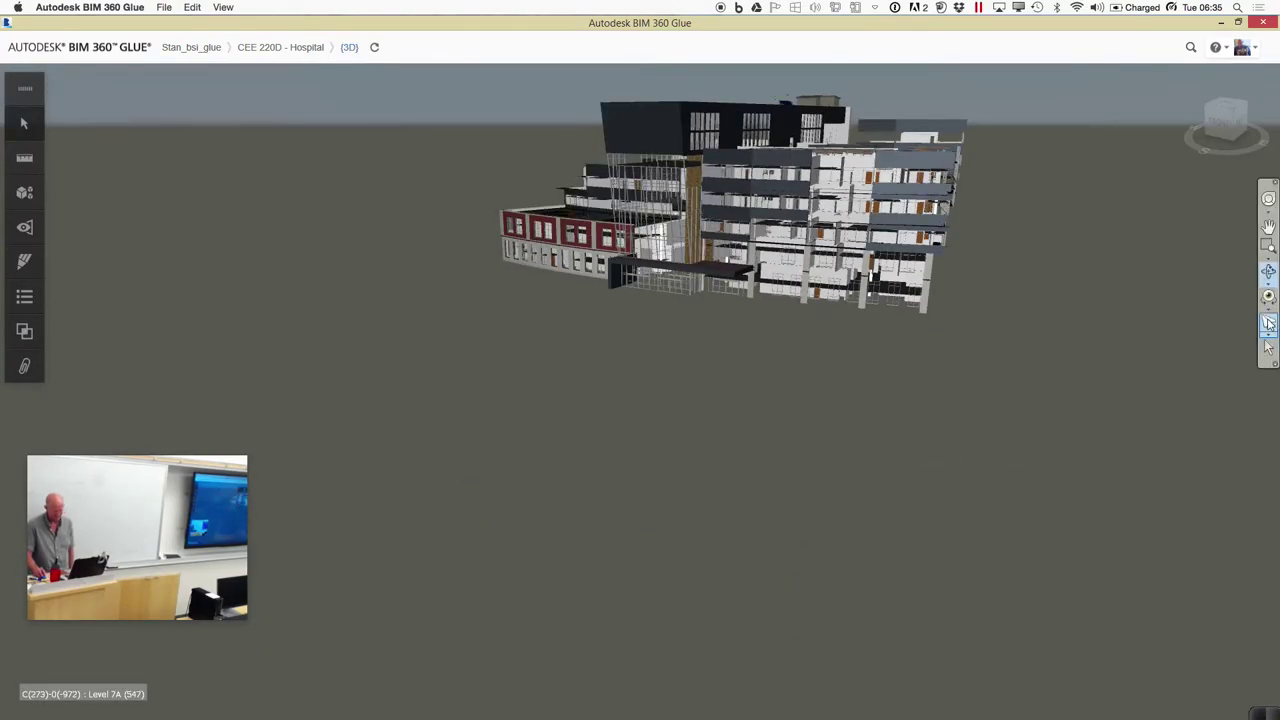
click(1268, 323)
drag(716, 352, 736, 410)
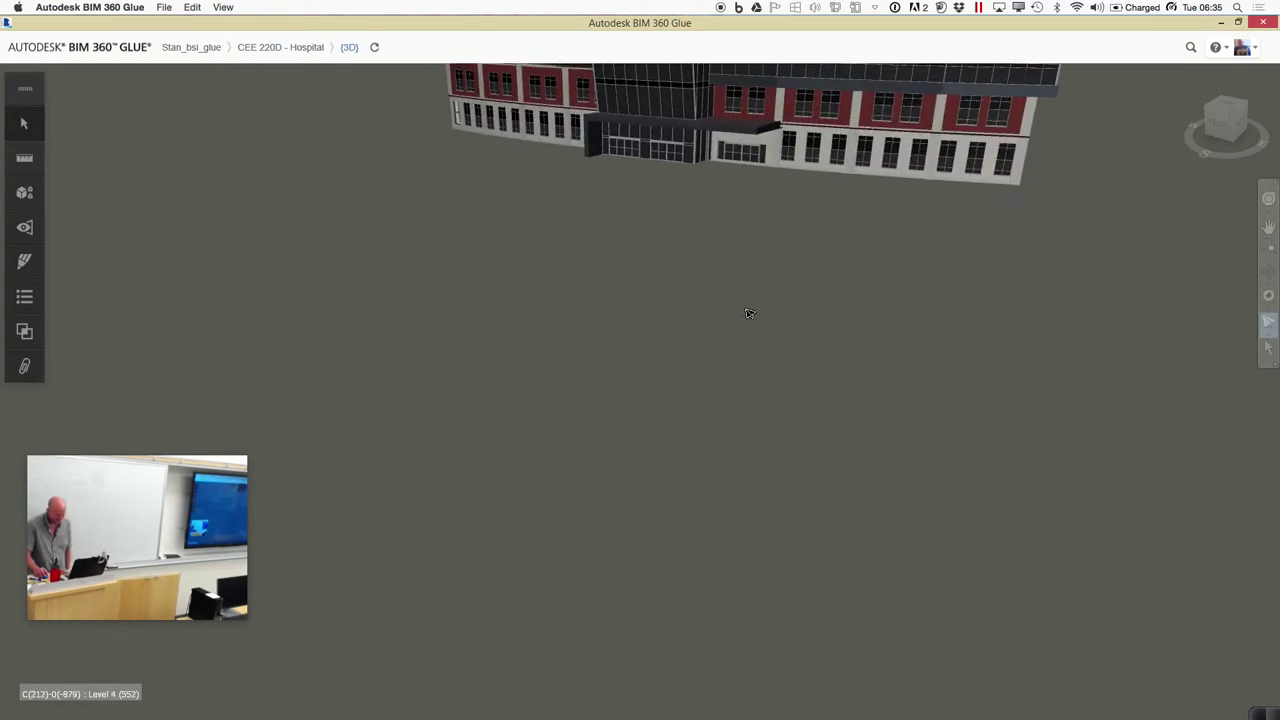
drag(745, 313, 758, 363)
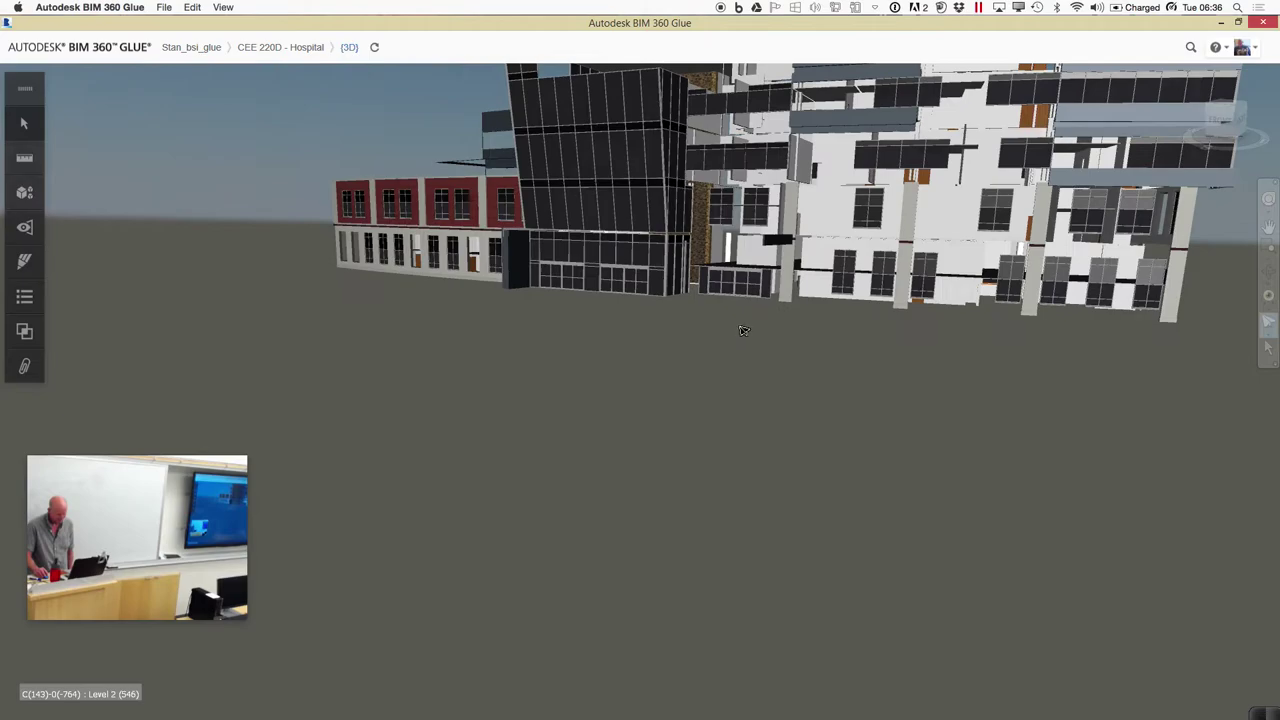
drag(743, 331, 743, 327)
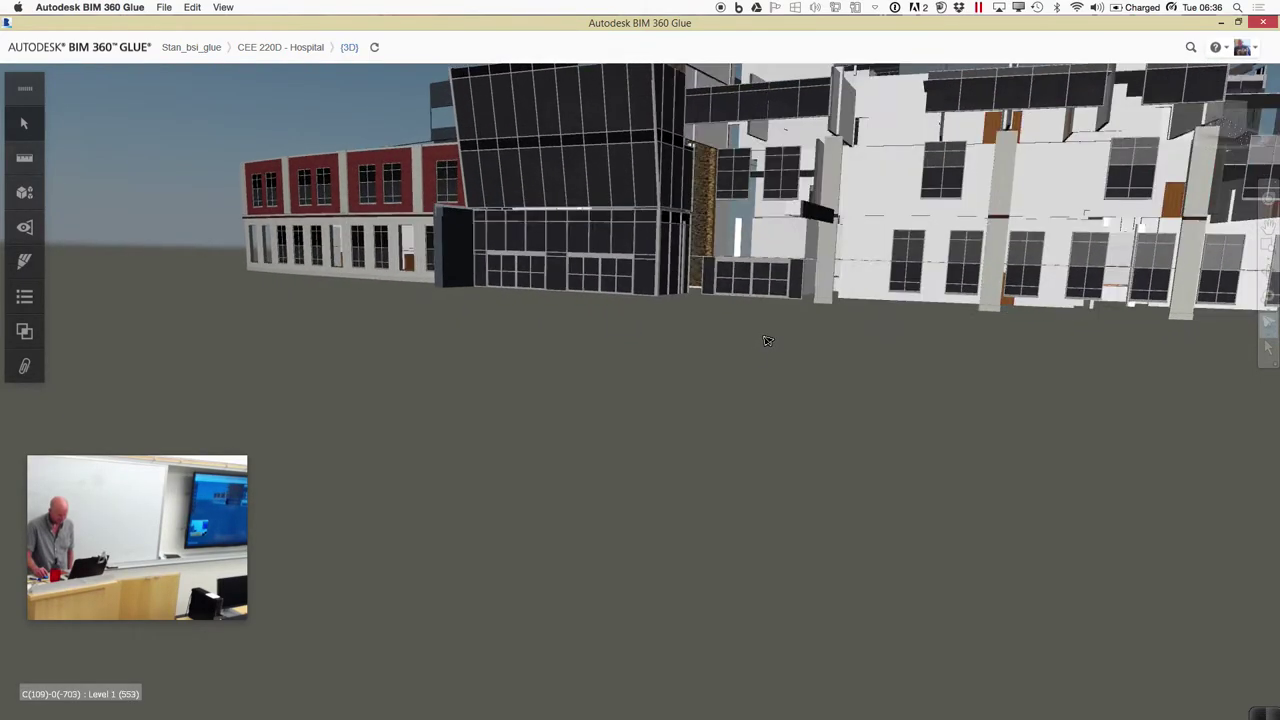
drag(768, 328, 843, 537)
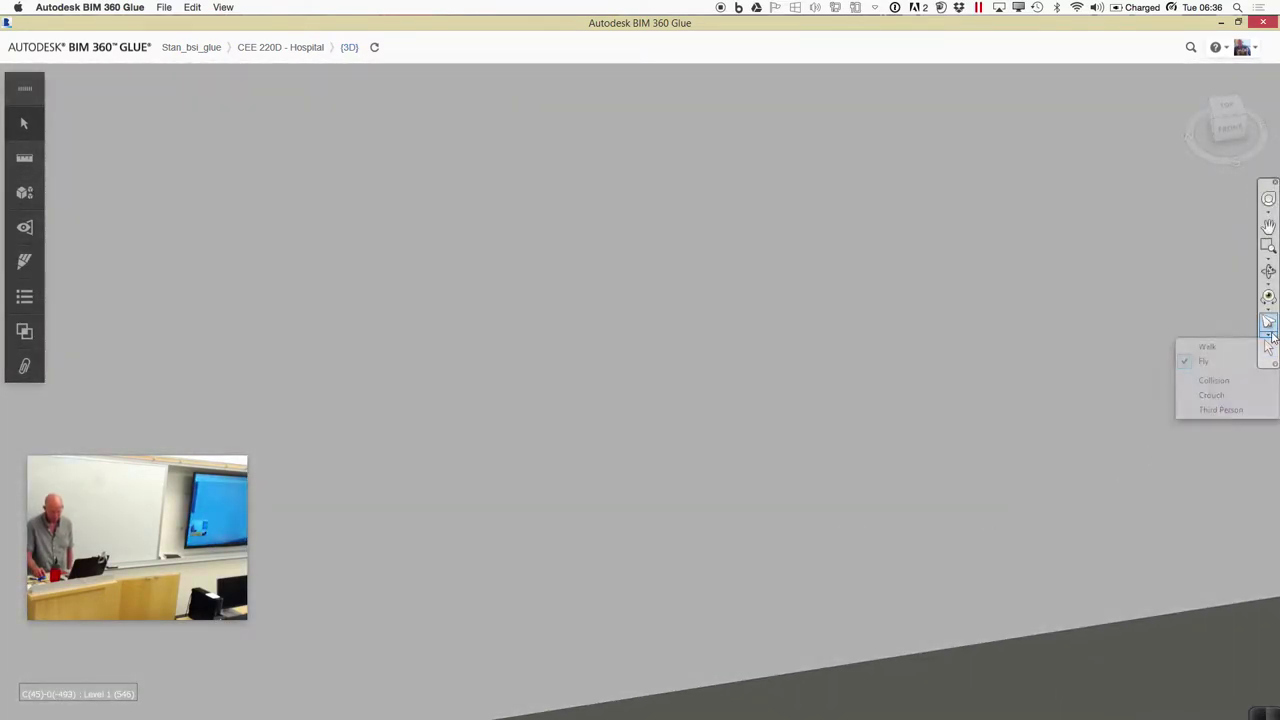
Switch navigation to Walk with the Third Person avatar turned on
click(1218, 348)
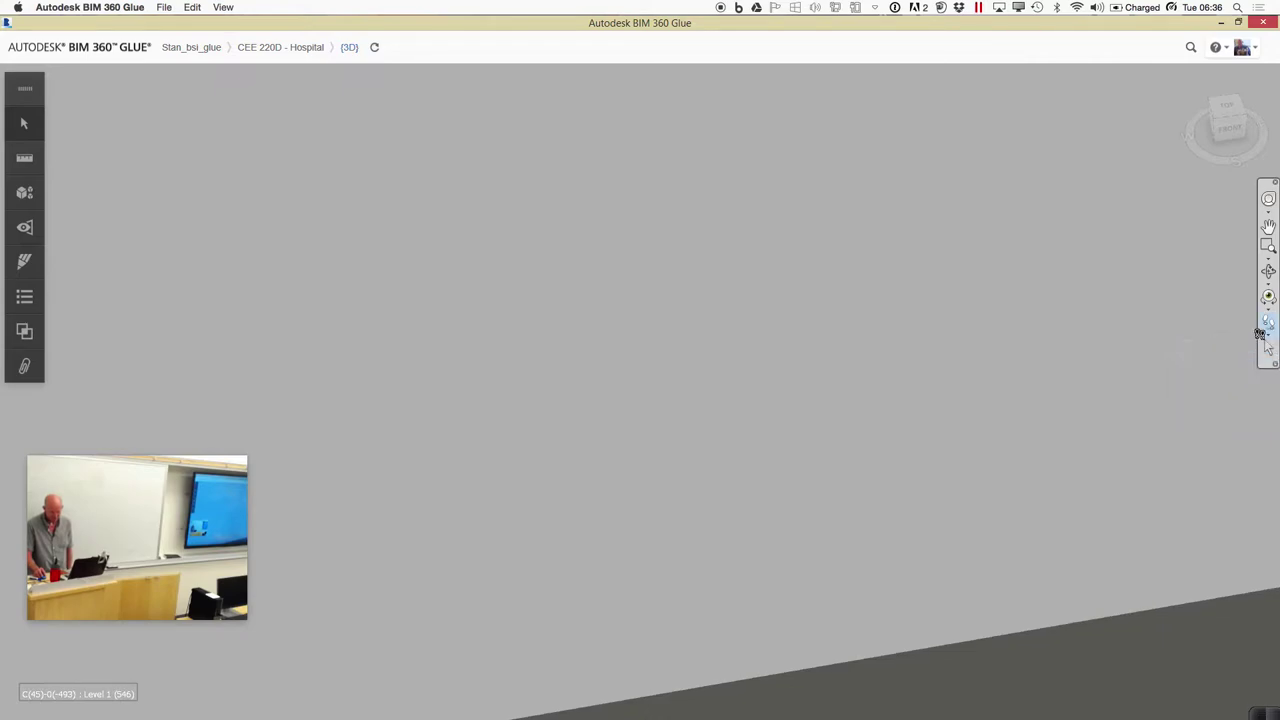
click(1269, 345)
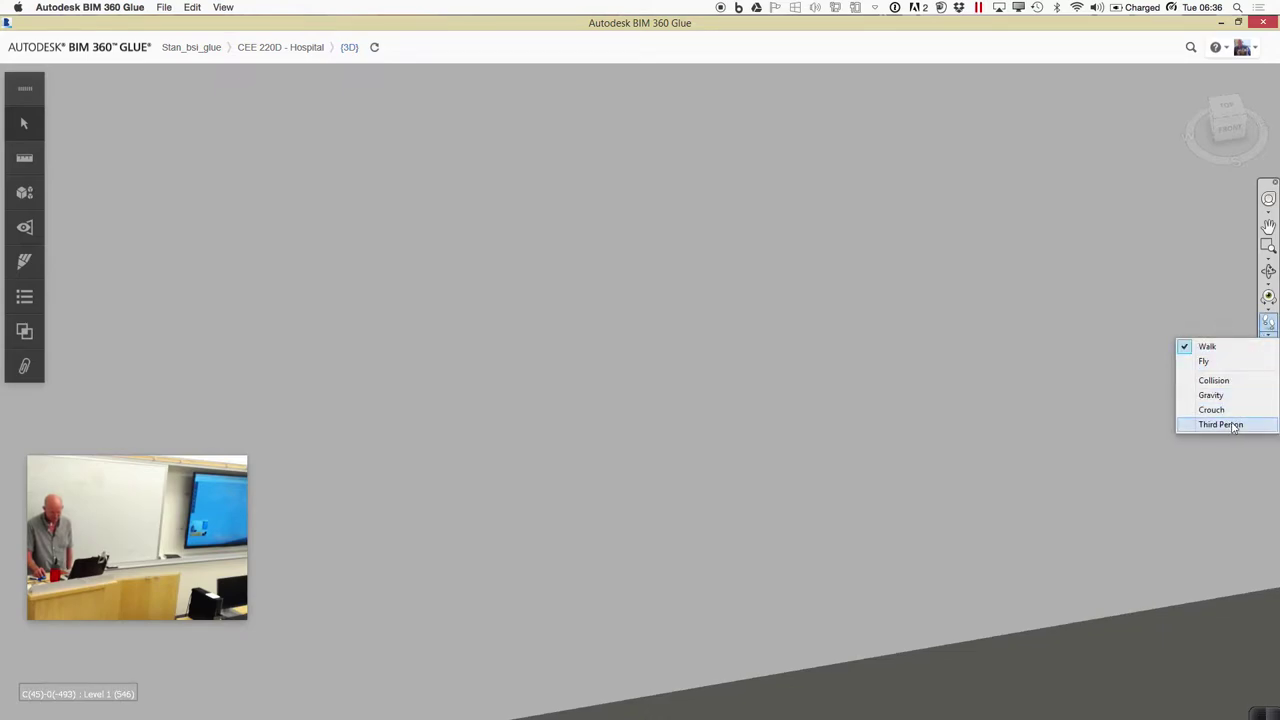
click(1233, 425)
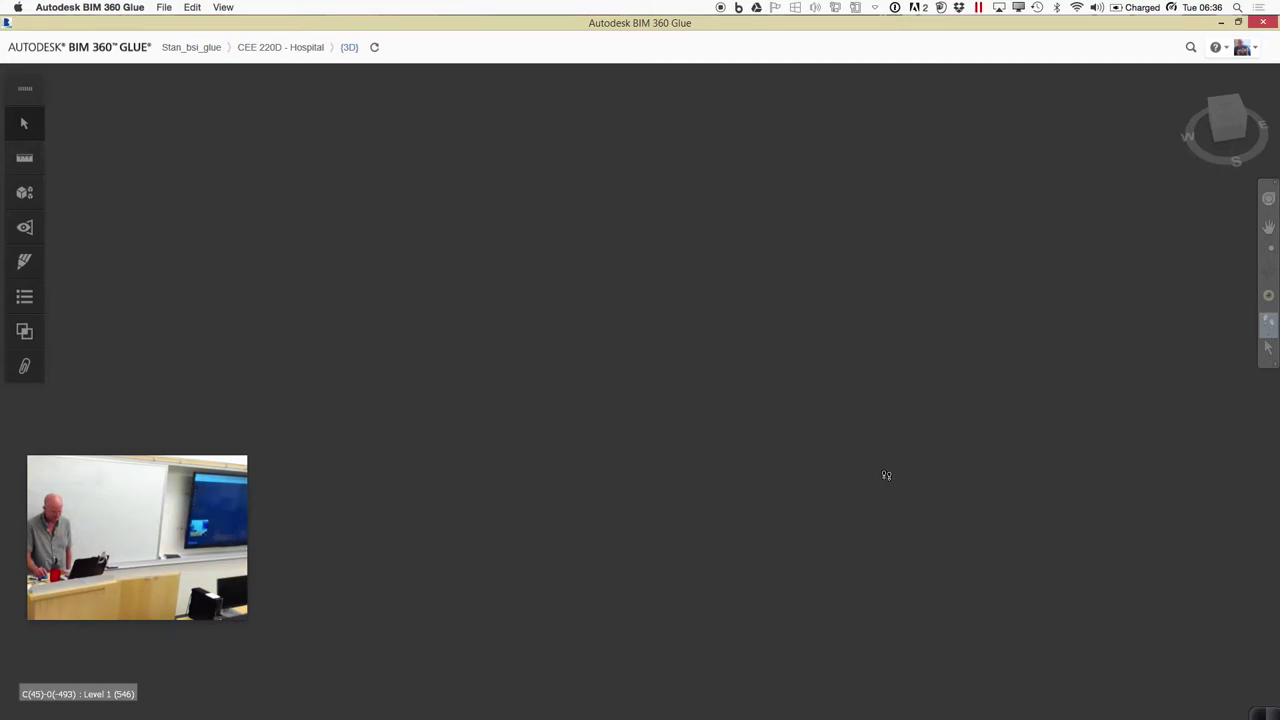
drag(891, 371, 904, 330)
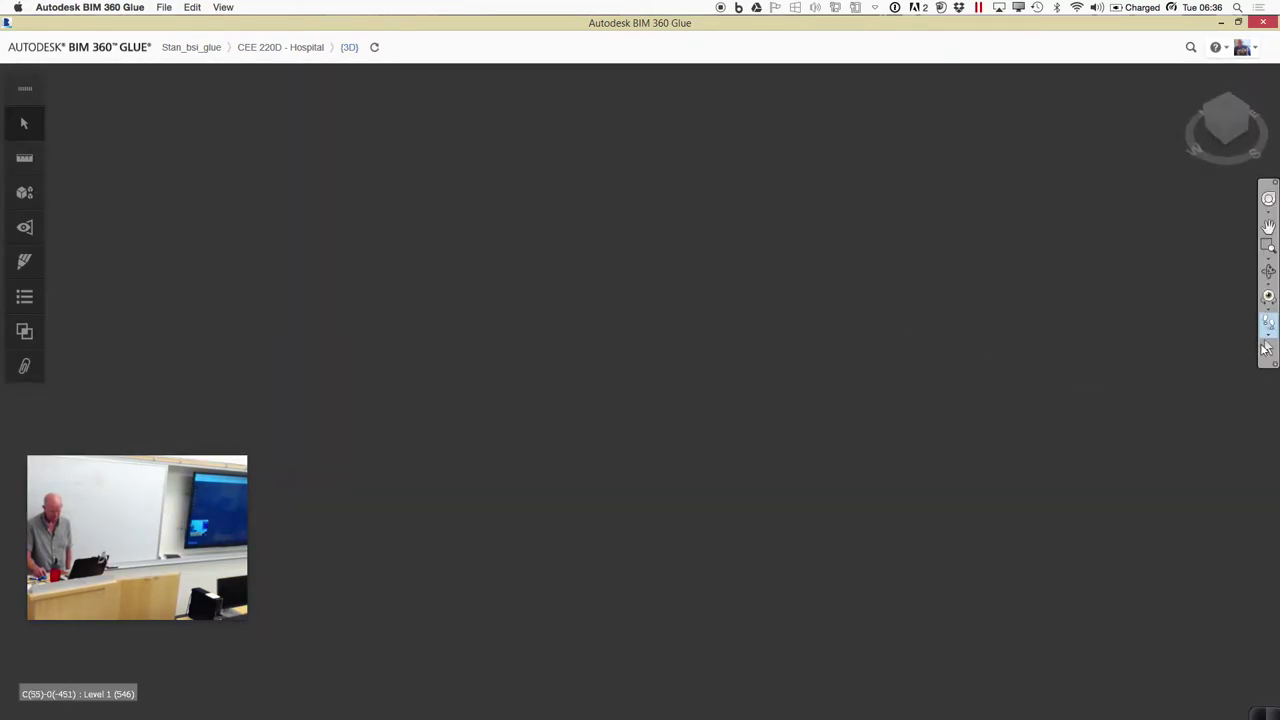
click(1268, 342)
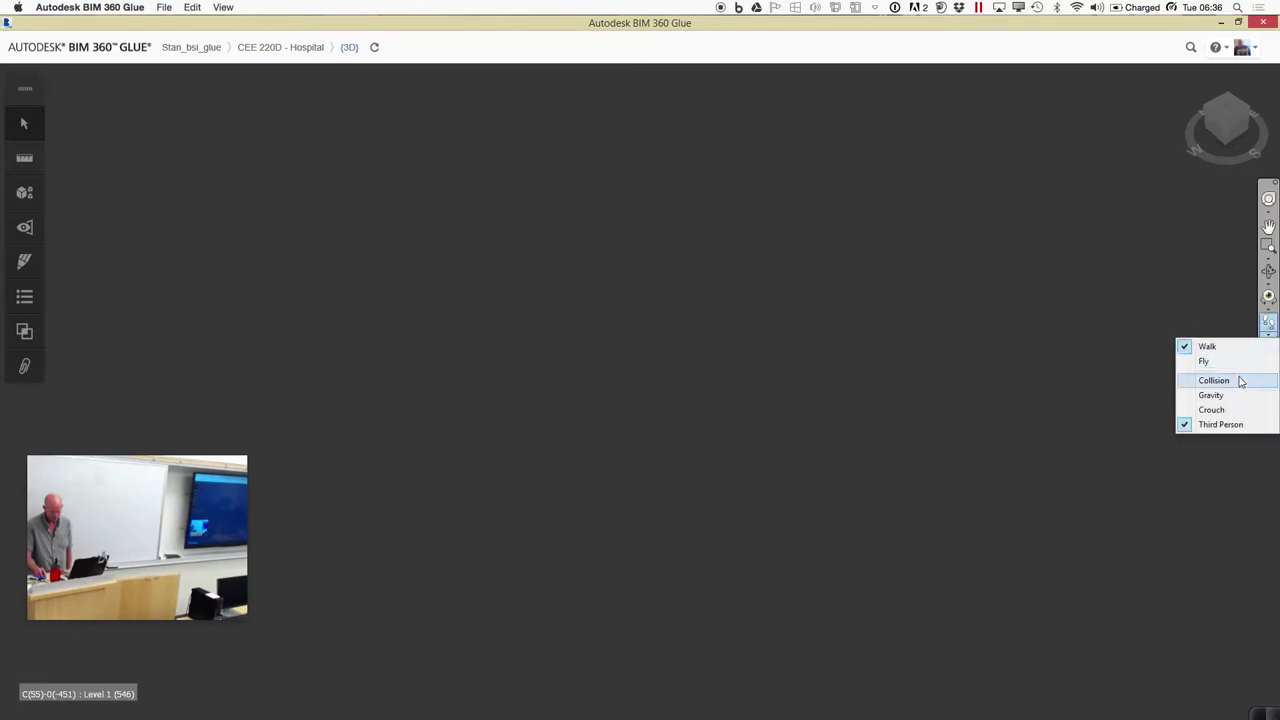
click(1042, 461)
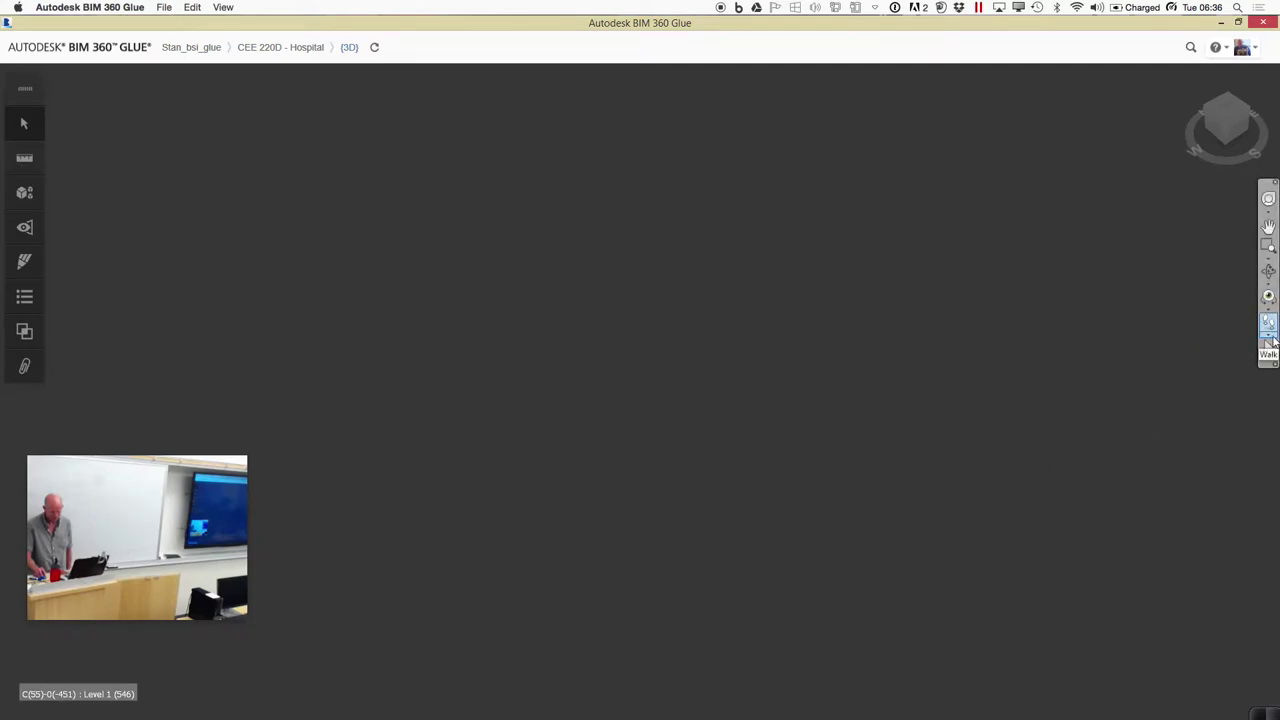
Walk the hard-hatted avatar through Level 1 up beside the patterned walls toward a bright doorway
drag(991, 328, 836, 430)
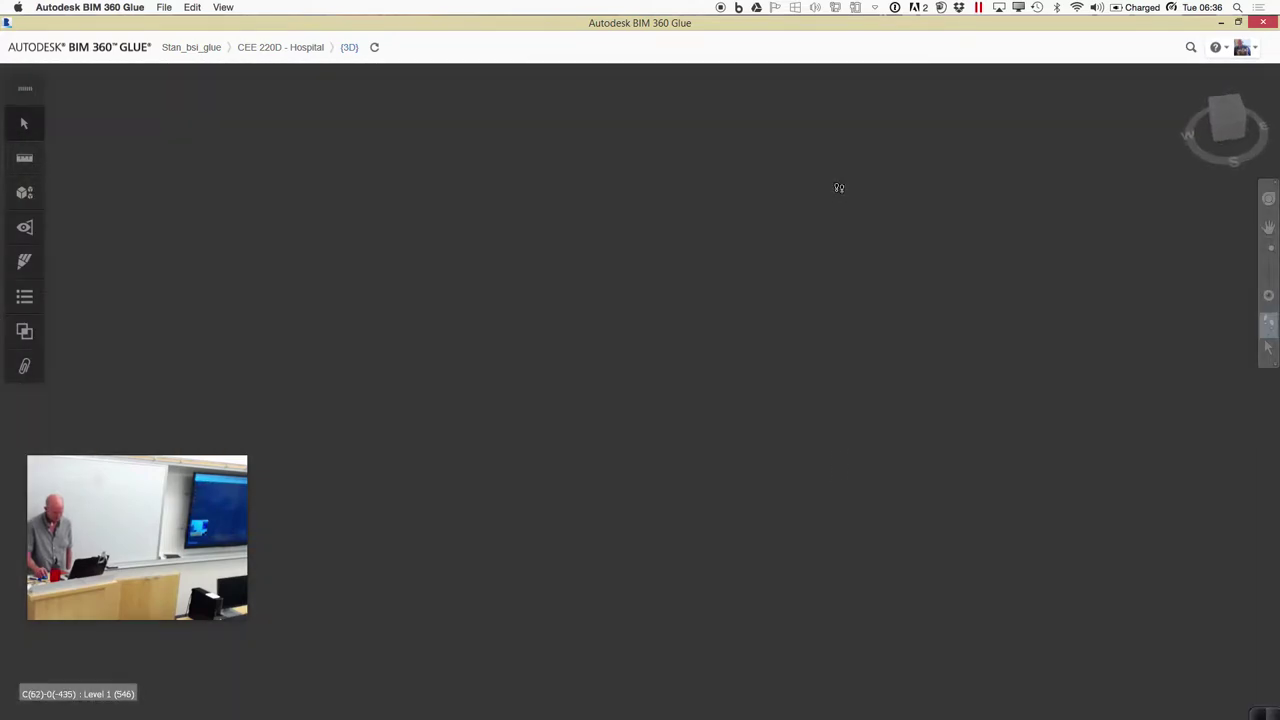
drag(839, 184, 986, 254)
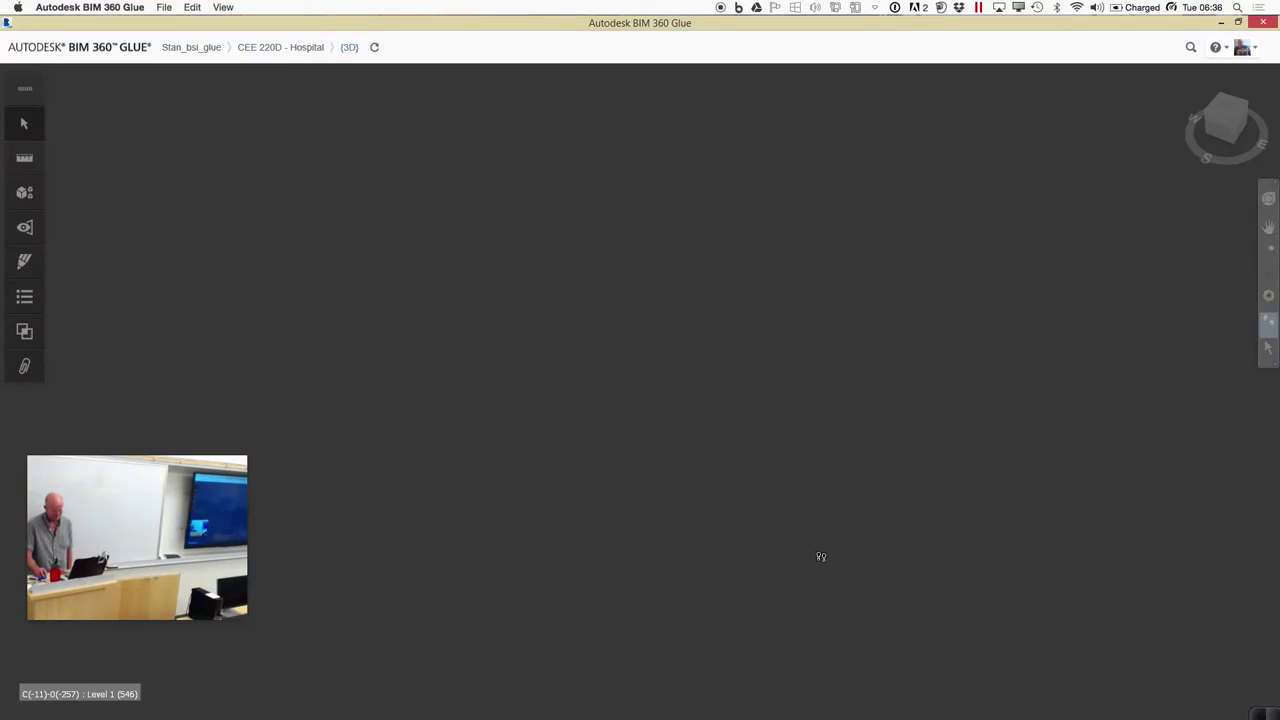
drag(776, 357, 758, 295)
click(1268, 297)
drag(1134, 325, 457, 257)
drag(939, 212, 946, 229)
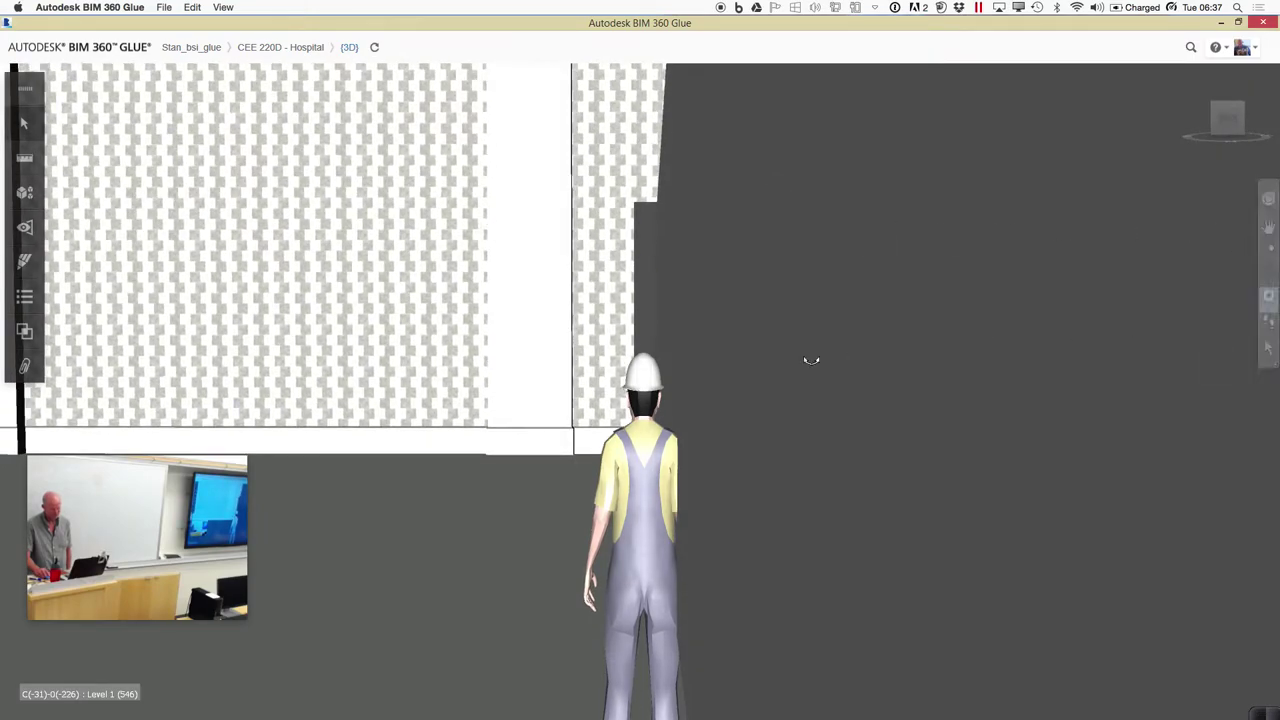
Turn the avatar and walk it through the white opening into the atrium facing the spiral staircase
drag(605, 374, 729, 371)
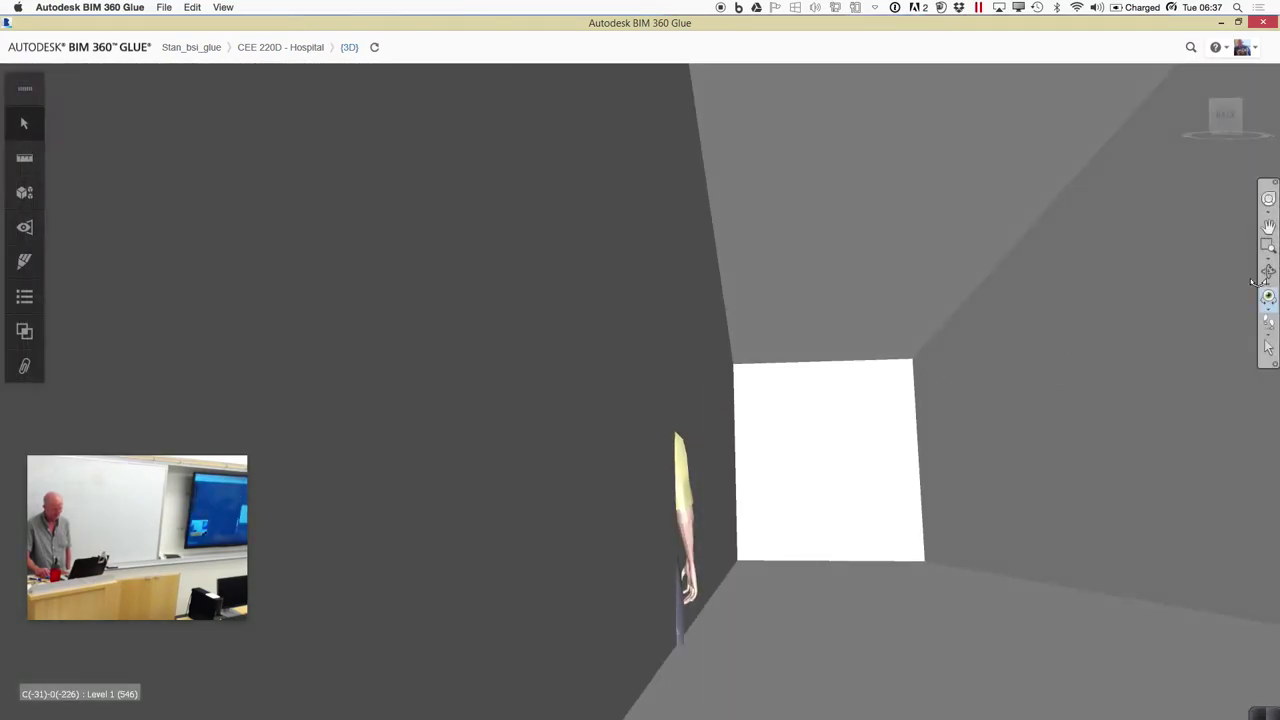
drag(457, 370, 582, 160)
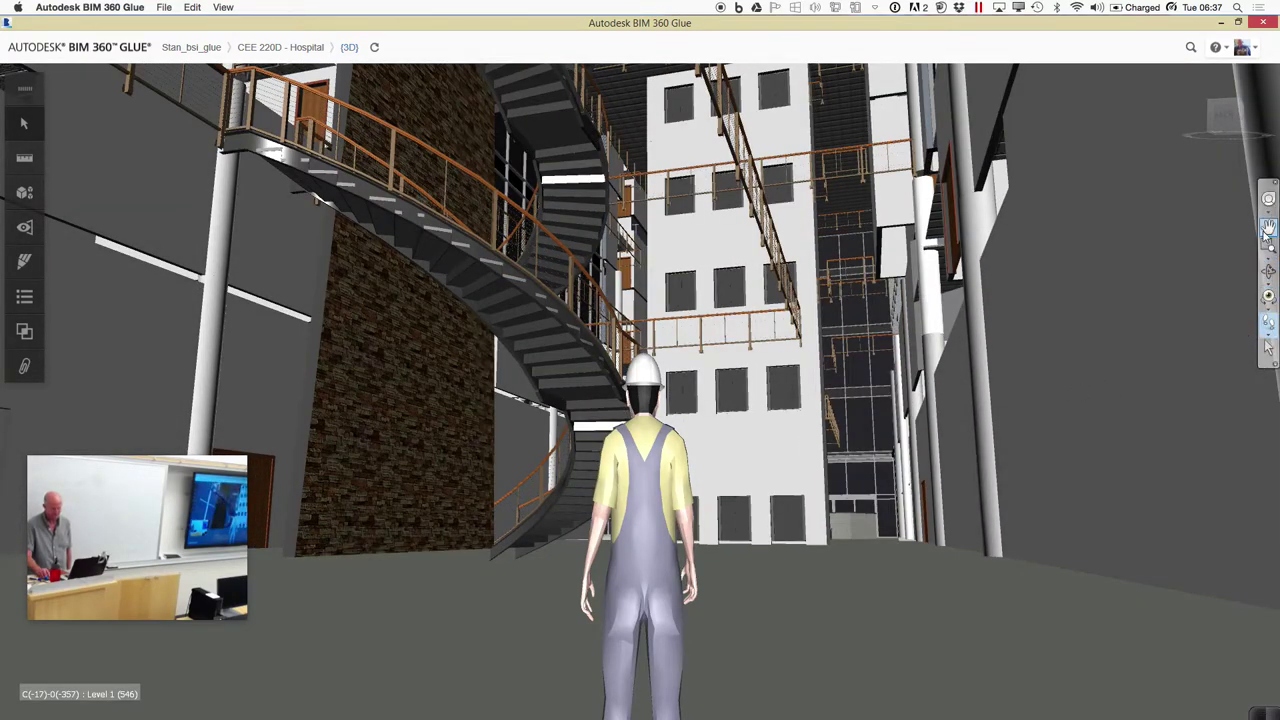
Walk the avatar past the spiral staircase to stand beneath the atrium's railed walkways
drag(746, 460, 740, 518)
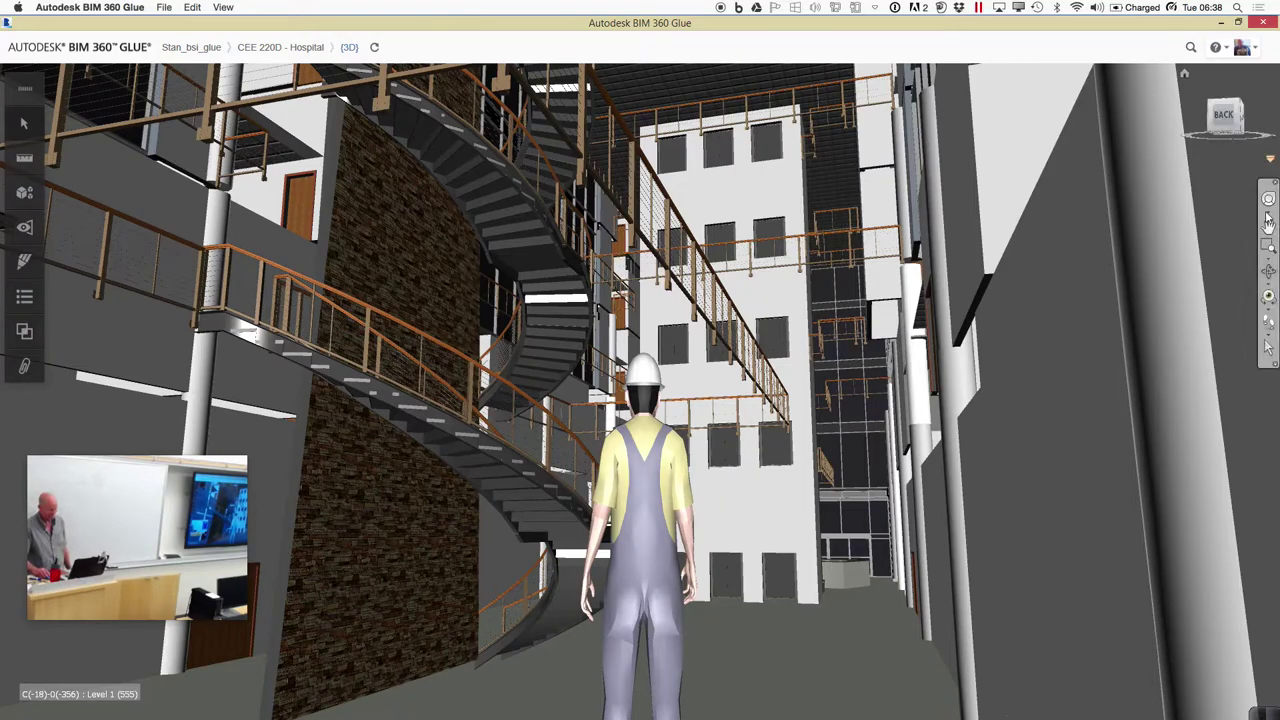
click(1268, 322)
drag(850, 512, 956, 520)
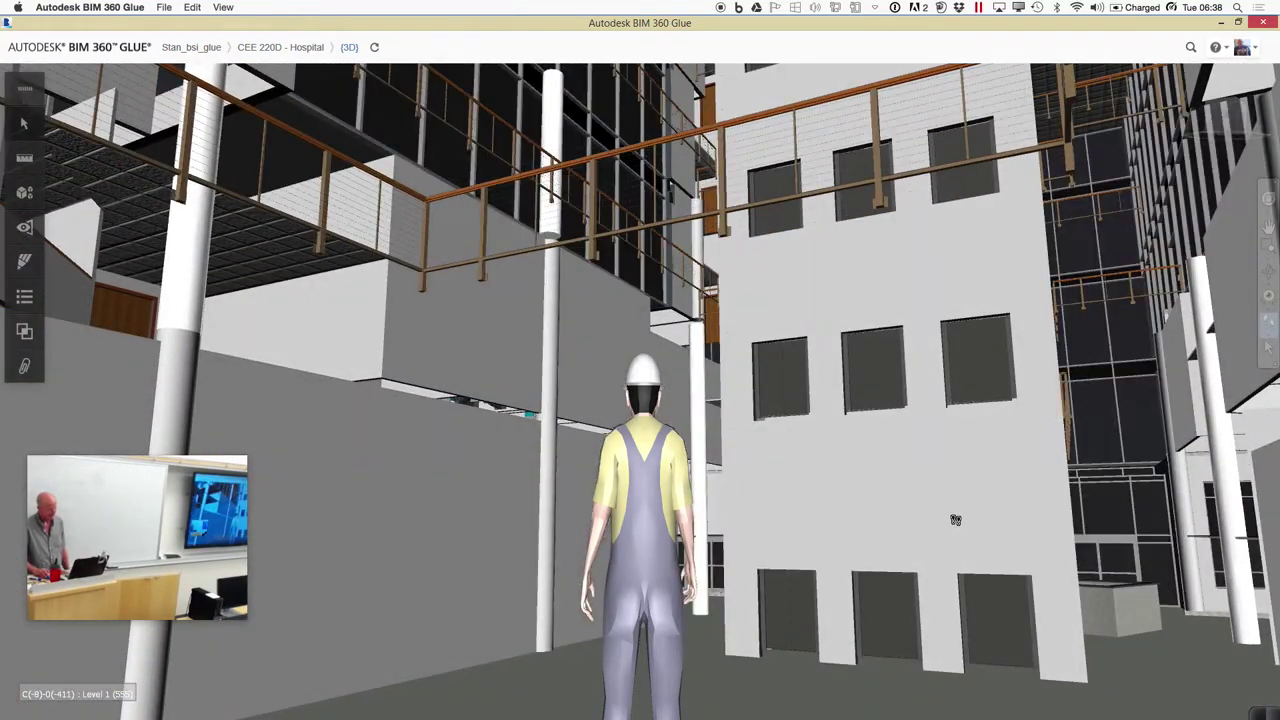
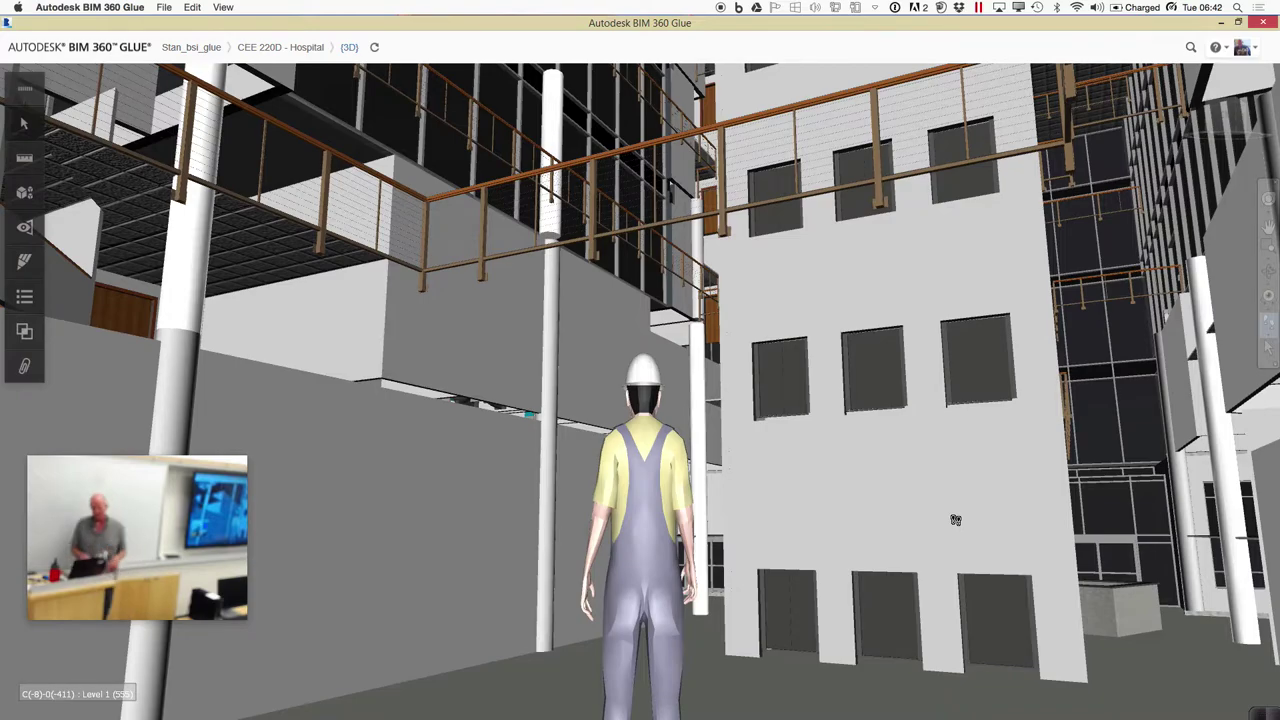
Switch from the BIM 360 Glue walkthrough to Autodesk Revit from the Dock
mouse_move(640, 714)
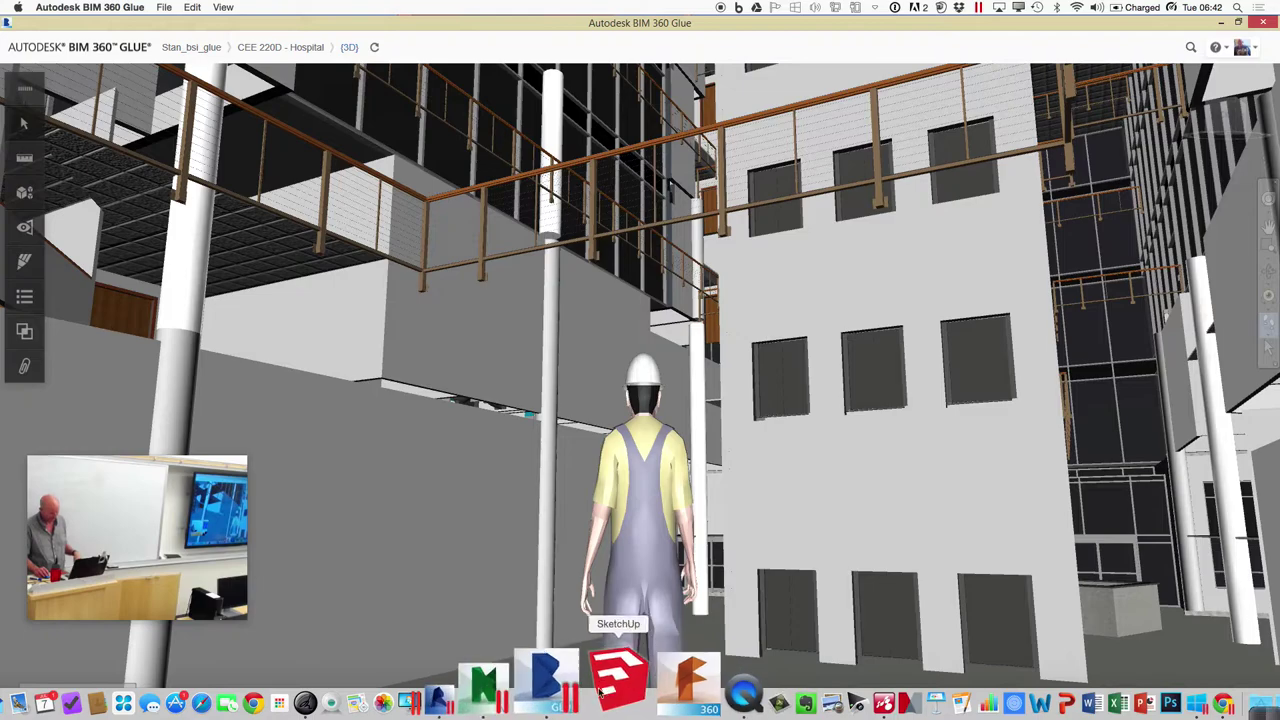
click(530, 690)
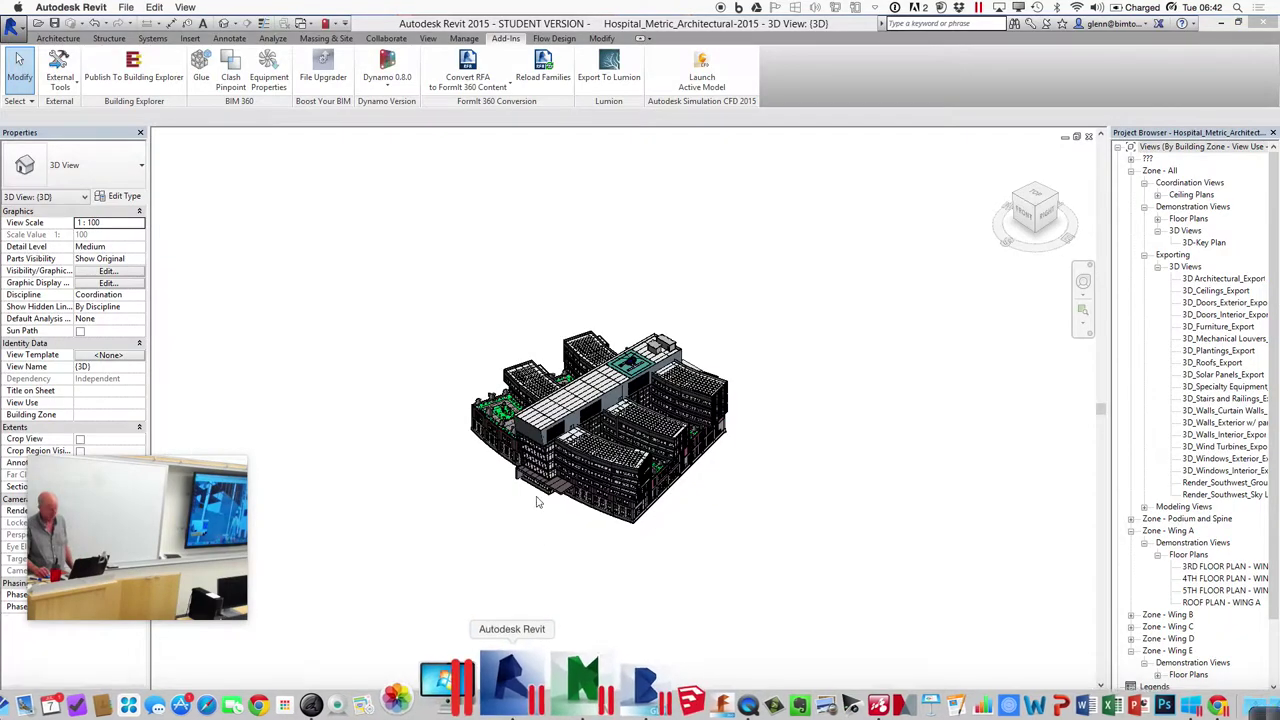
Close the architectural model's 3D view, saving changes, then close the mechanical model's 3D view
click(1089, 137)
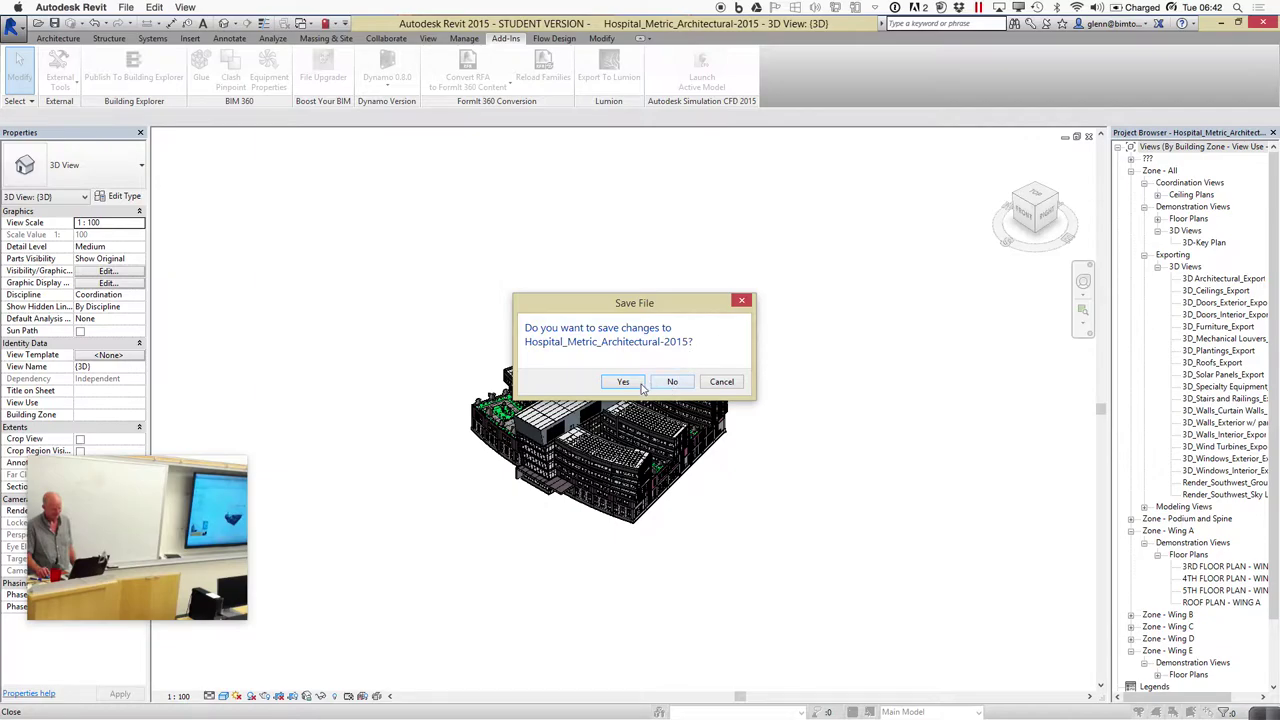
click(636, 385)
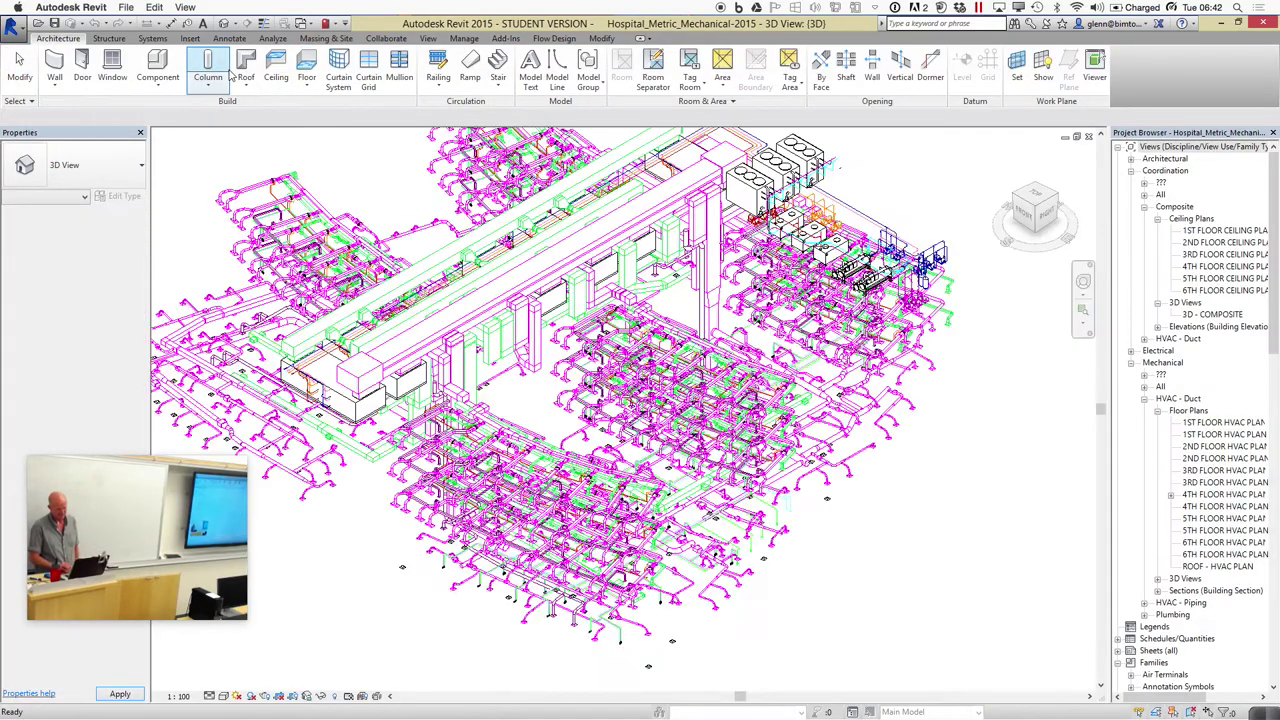
click(1089, 137)
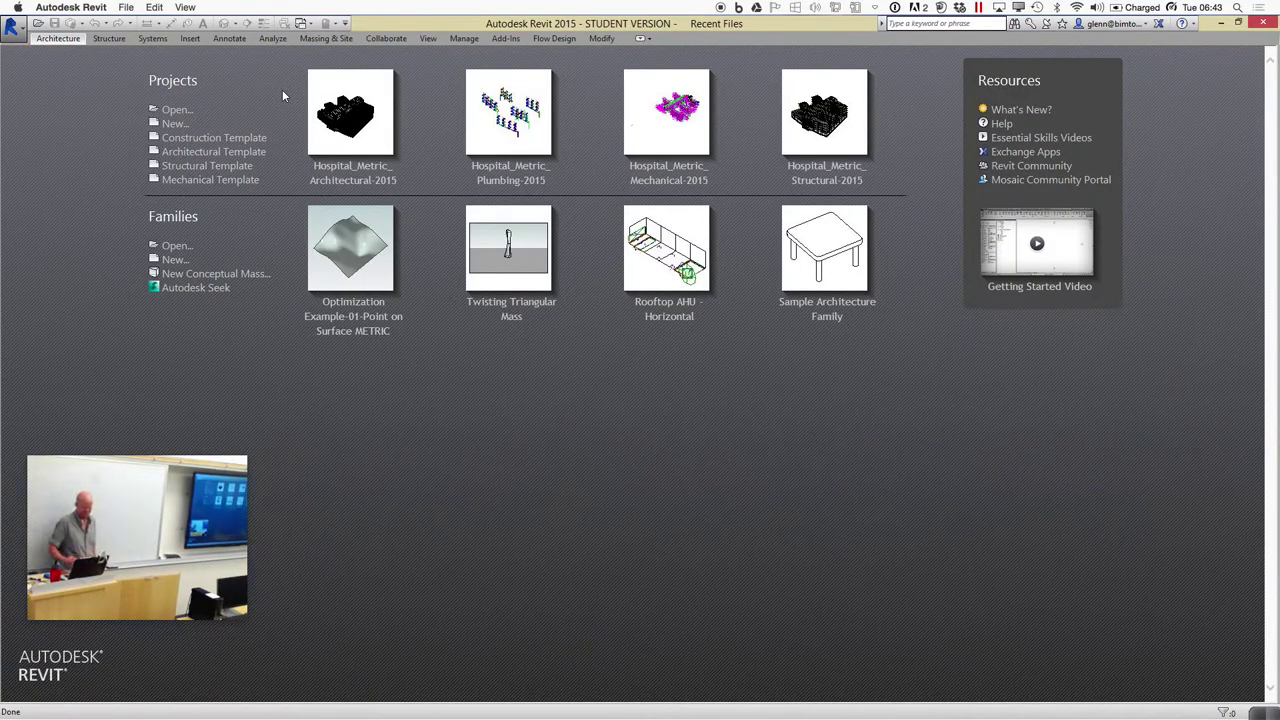
Open Hospital_Metric_Structural-2015 and publish its checked 3D view with the Add-Ins Glue tool
click(829, 177)
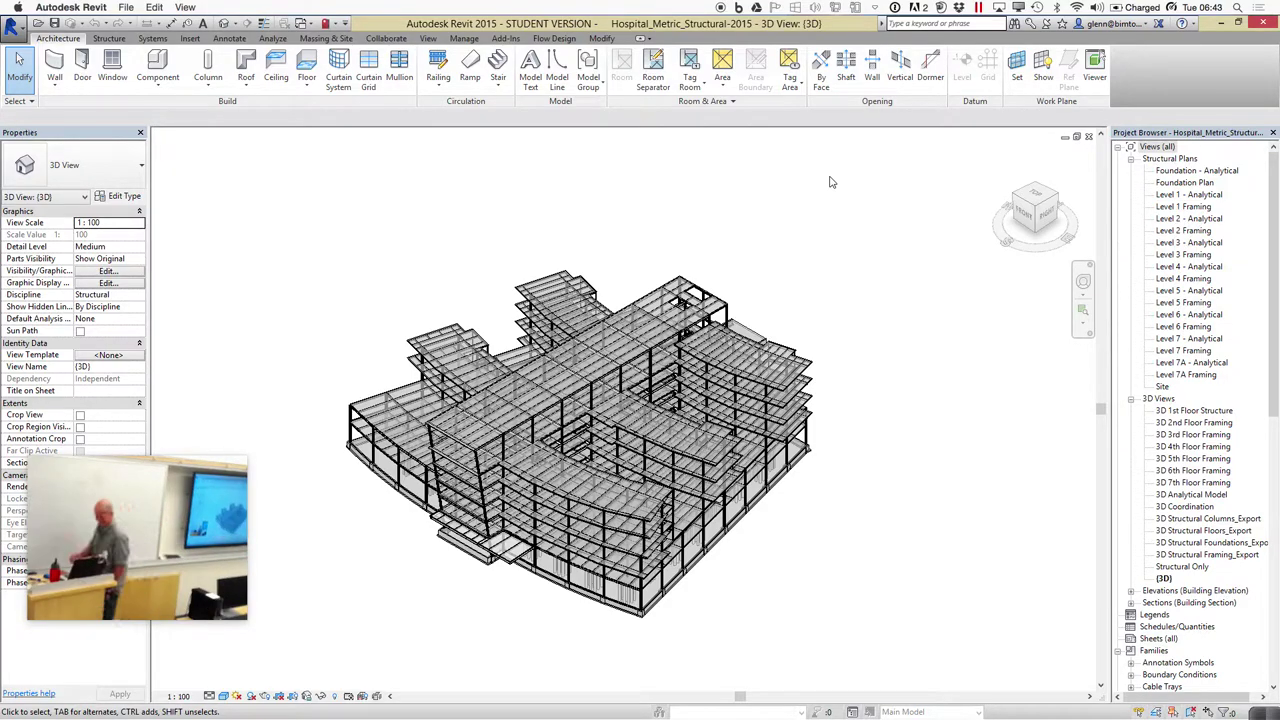
click(507, 38)
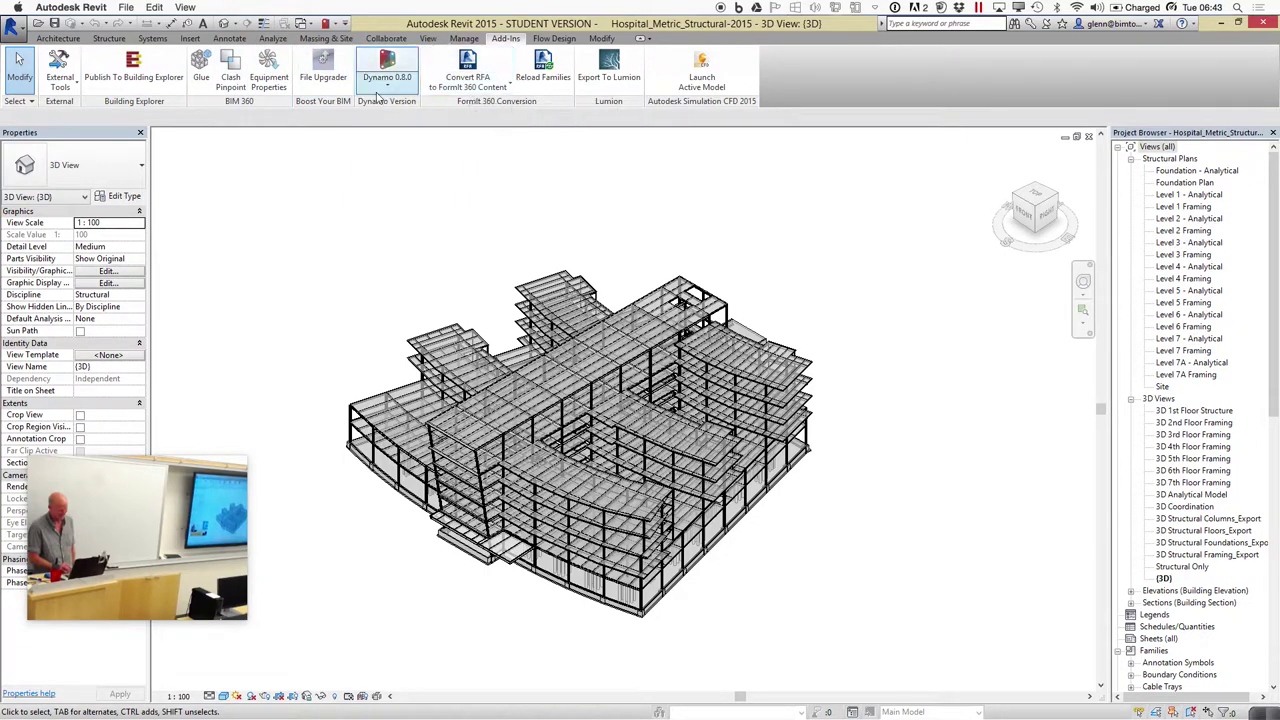
click(201, 66)
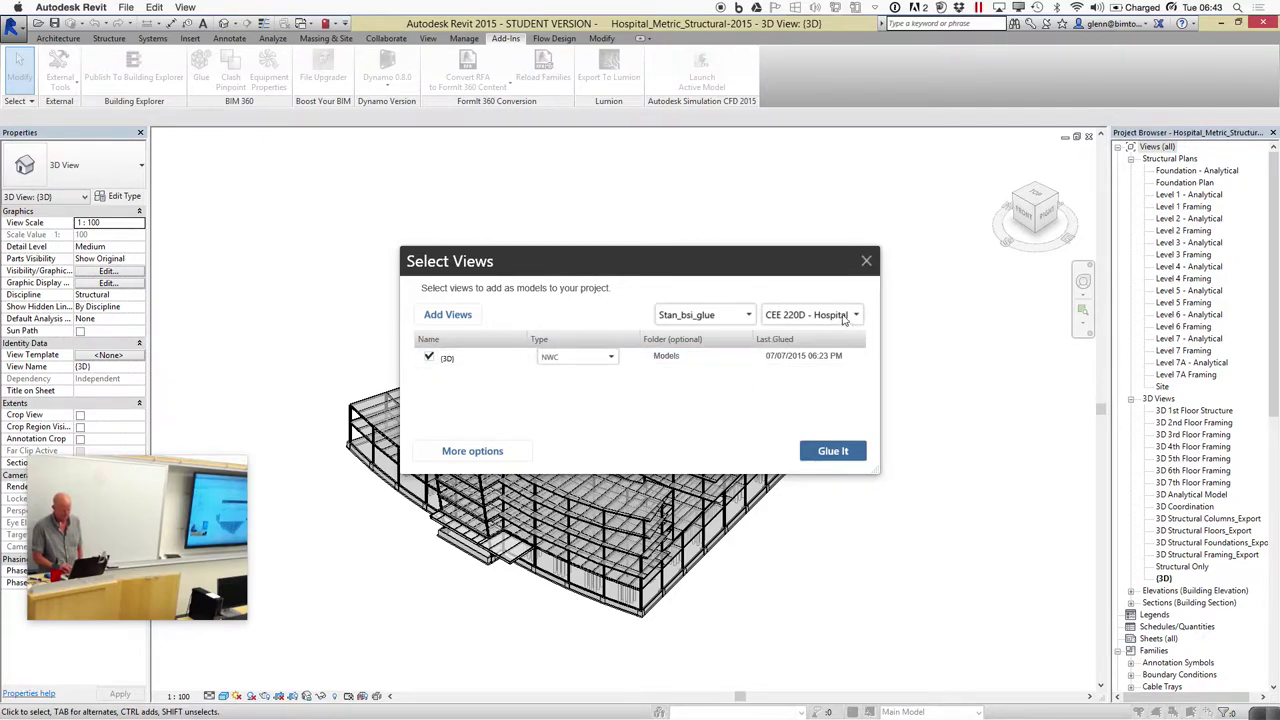
click(829, 451)
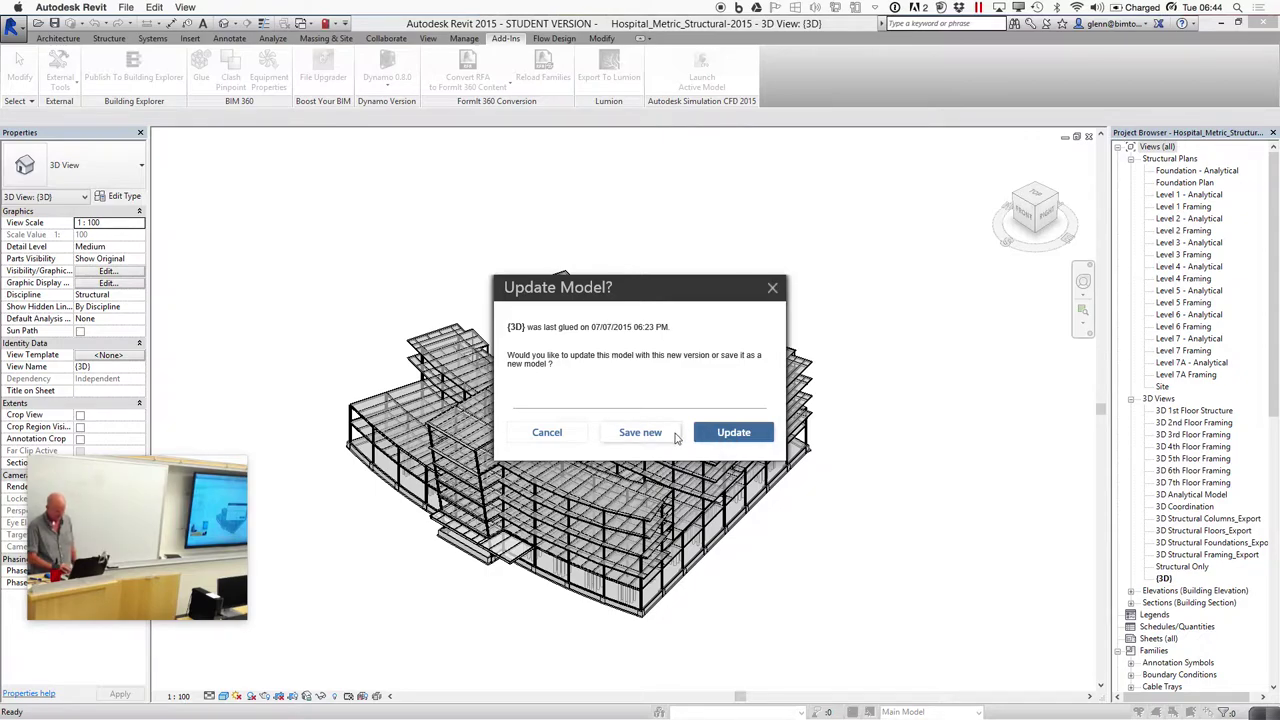
Upload the view as a new model named 'Structural 3D', then return to the BIM 360 Glue walkthrough
click(640, 432)
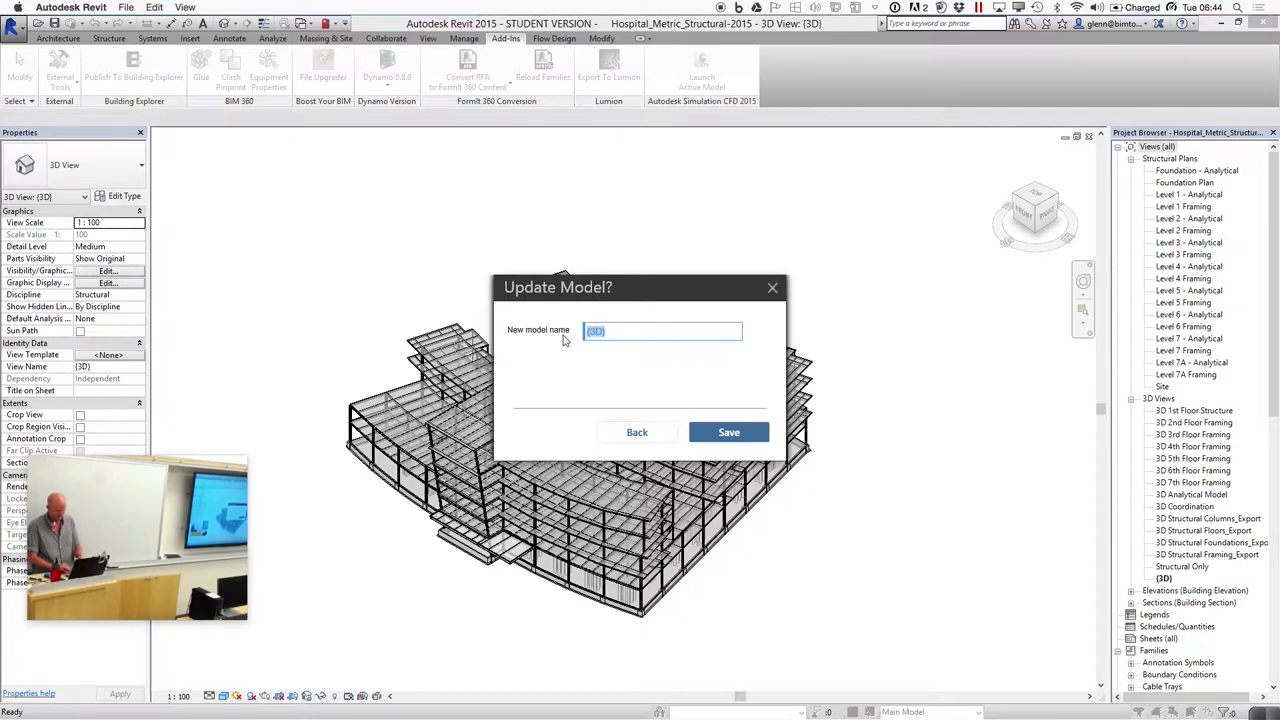
text(Str)
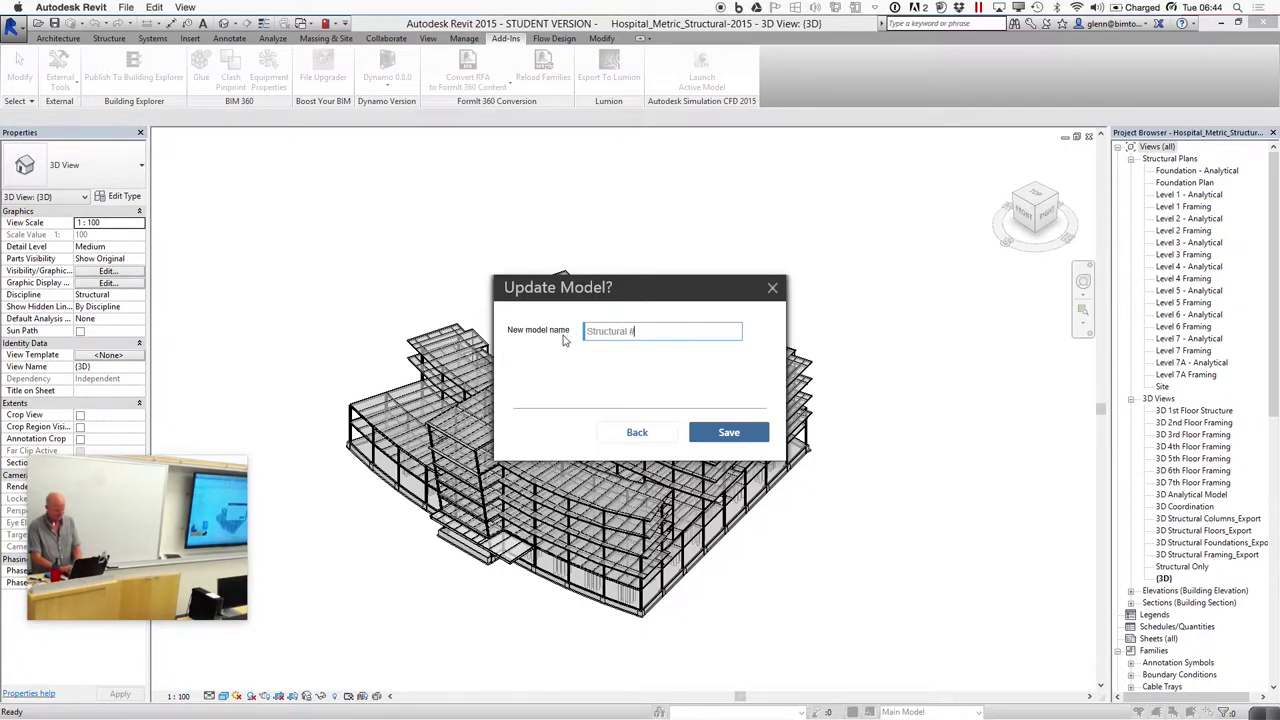
text(uctural 3D)
click(723, 432)
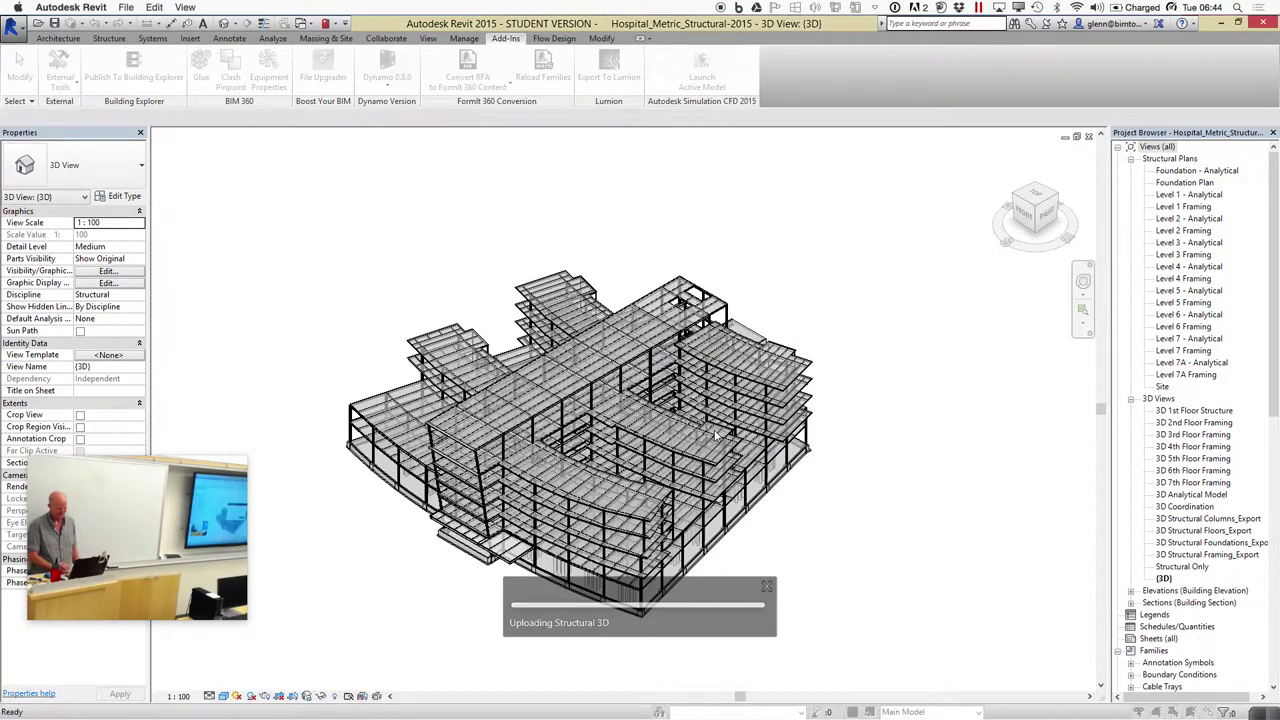
mouse_move(700, 705)
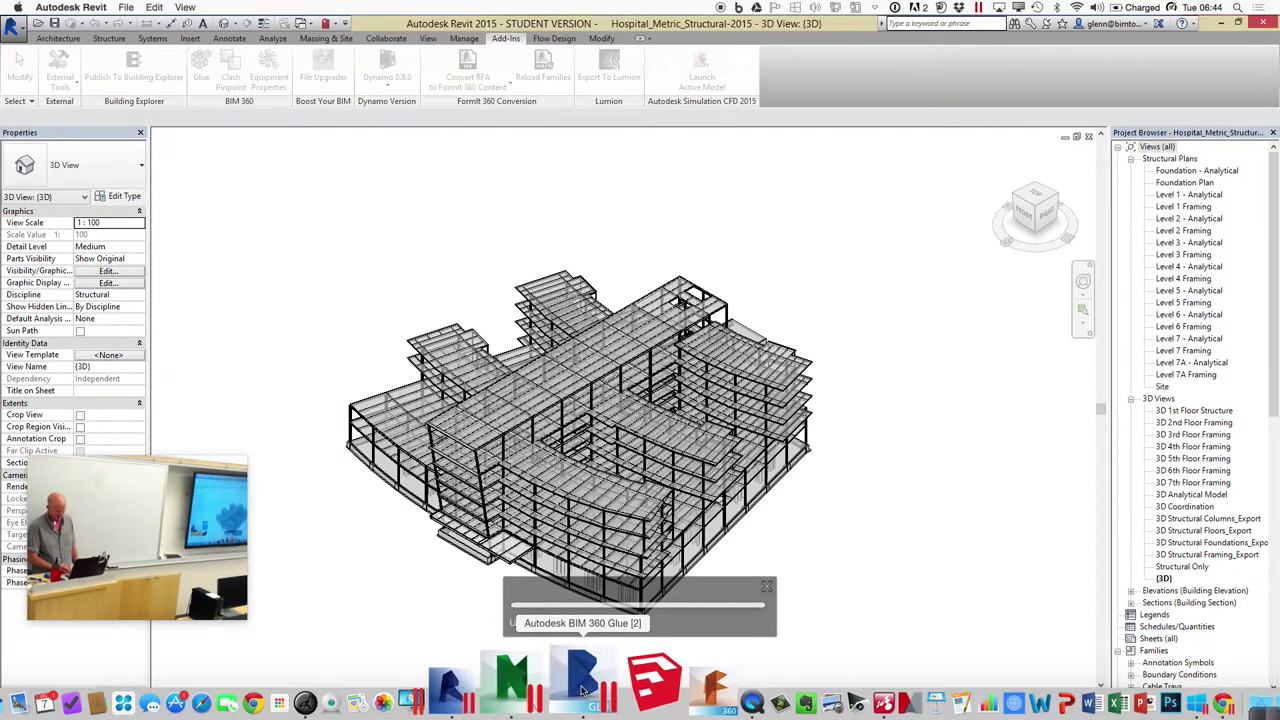
click(578, 690)
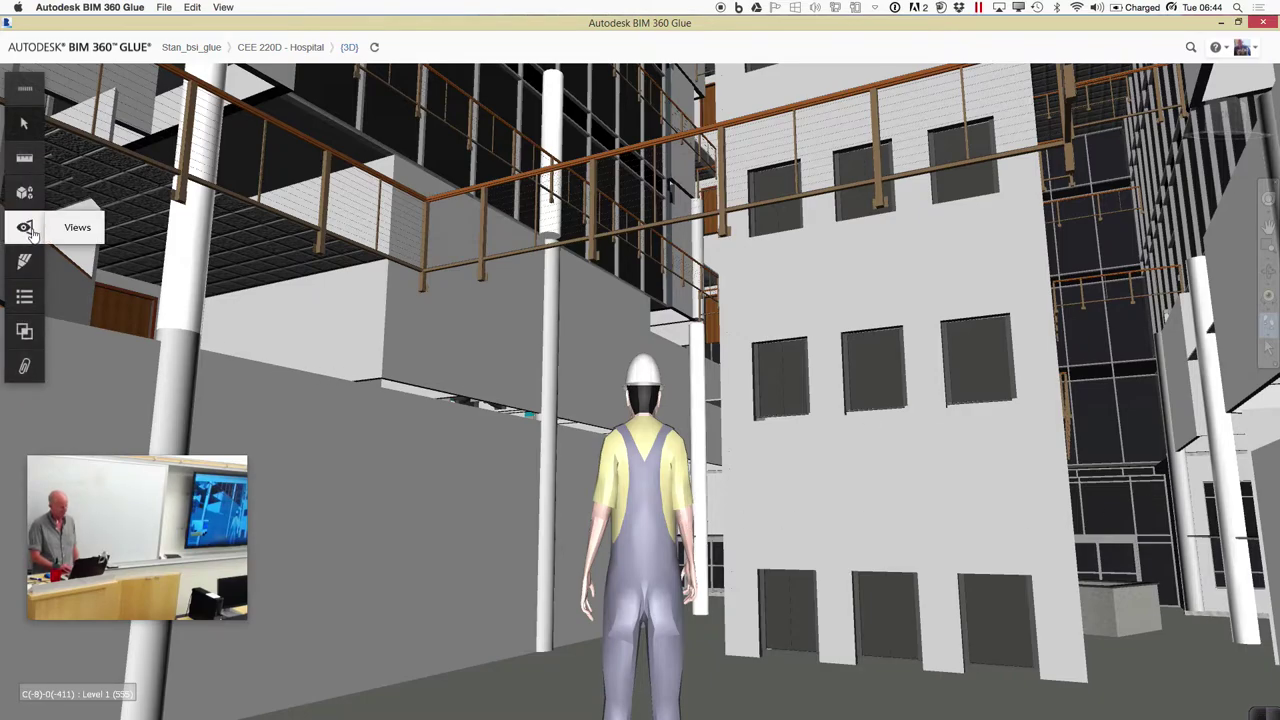
Open the saved Views panel and briefly check the upload in Revit
click(26, 228)
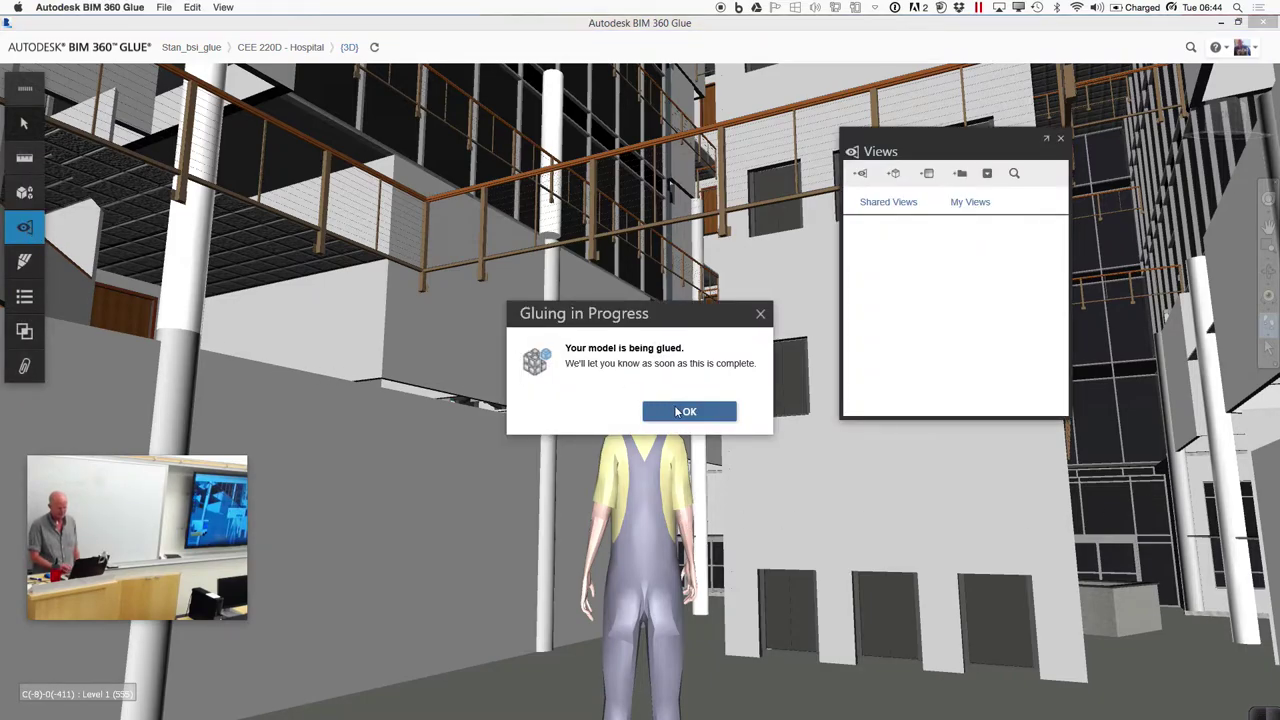
key(super+Tab)
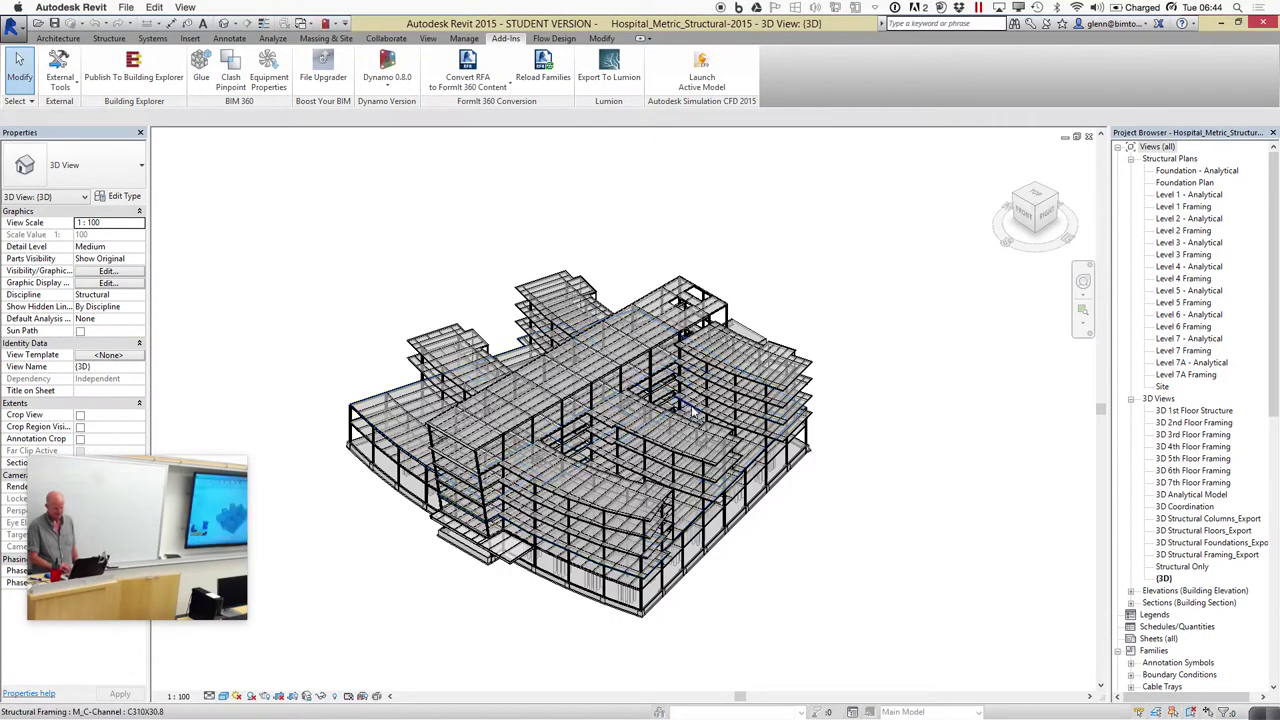
click(589, 697)
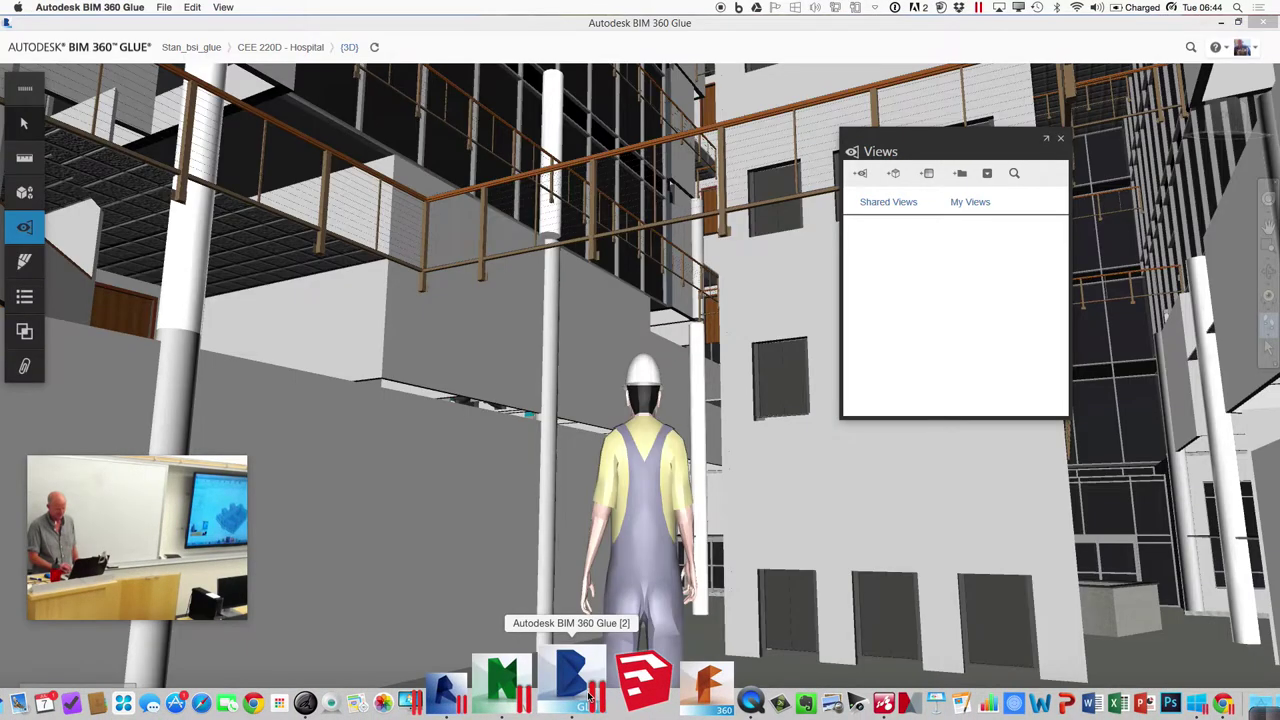
Save the viewpoint as 'Central Atrium GLK' and walk the camera to frame the avatar and balconies
click(862, 176)
click(926, 214)
text(Central Atrium GLK)
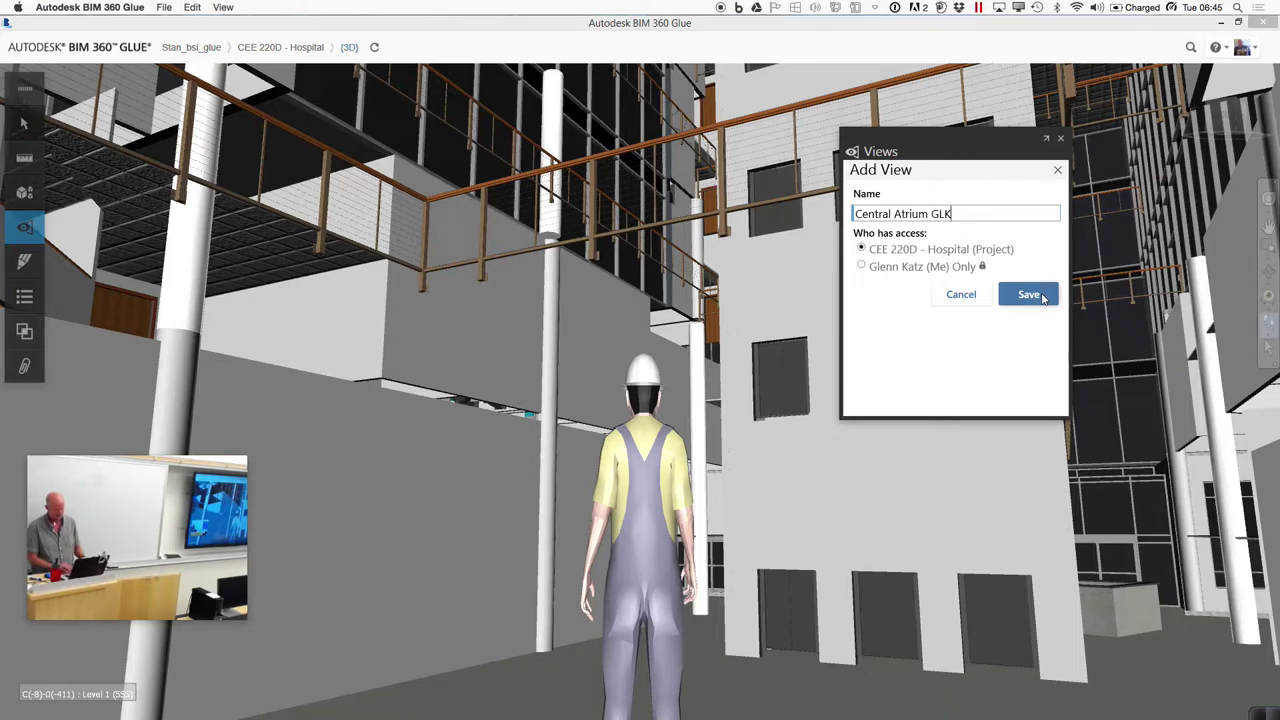
click(1028, 294)
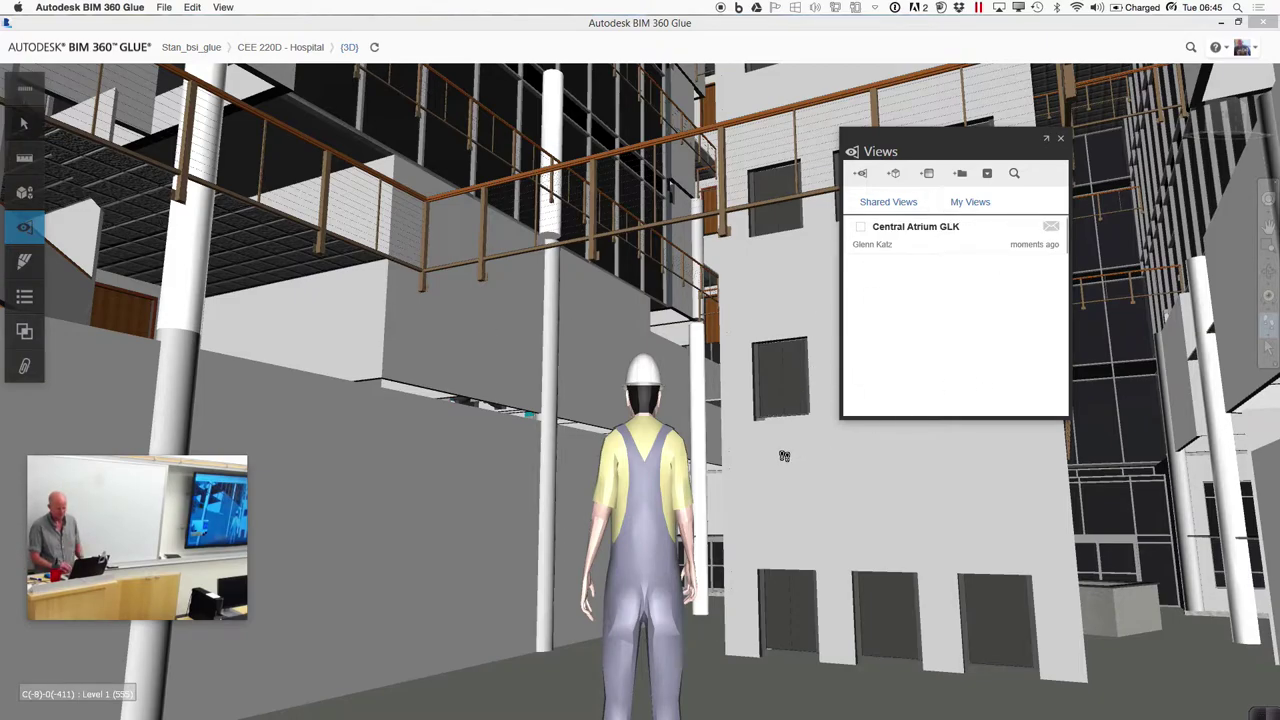
drag(775, 447, 743, 395)
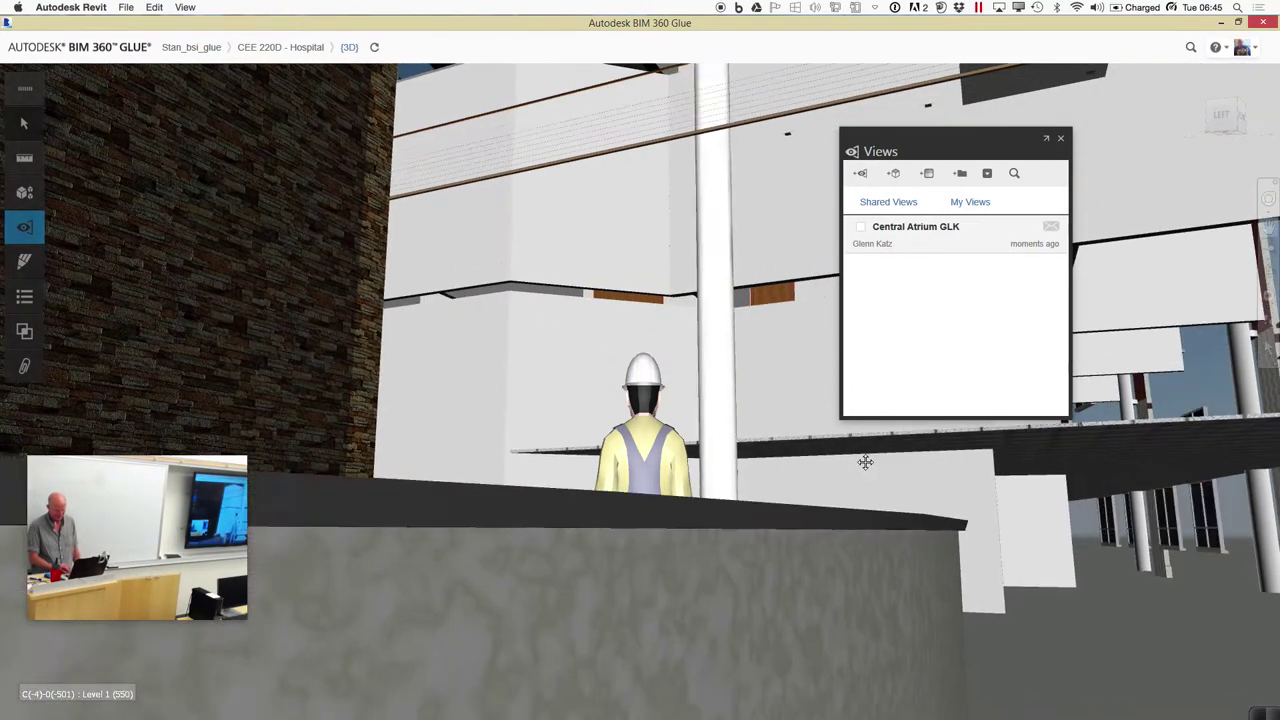
drag(868, 469, 871, 486)
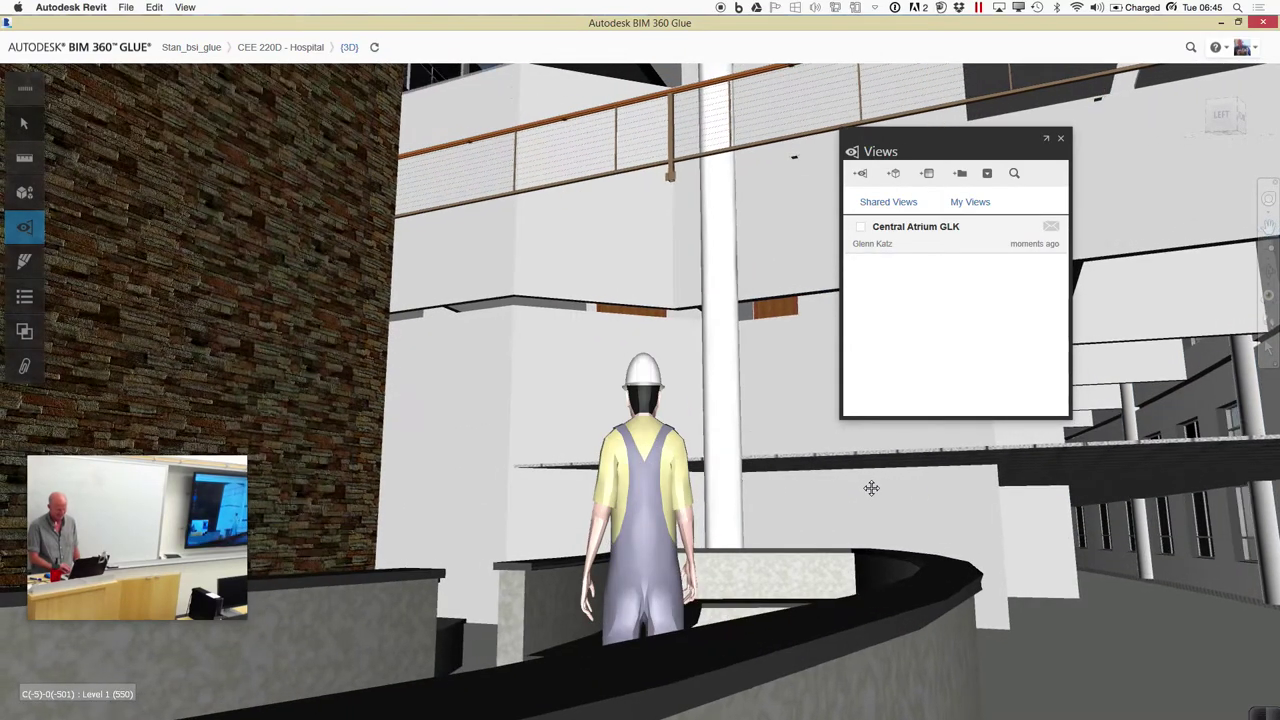
Save the current lobby viewpoint as a view named 'Front Lobby'
click(876, 177)
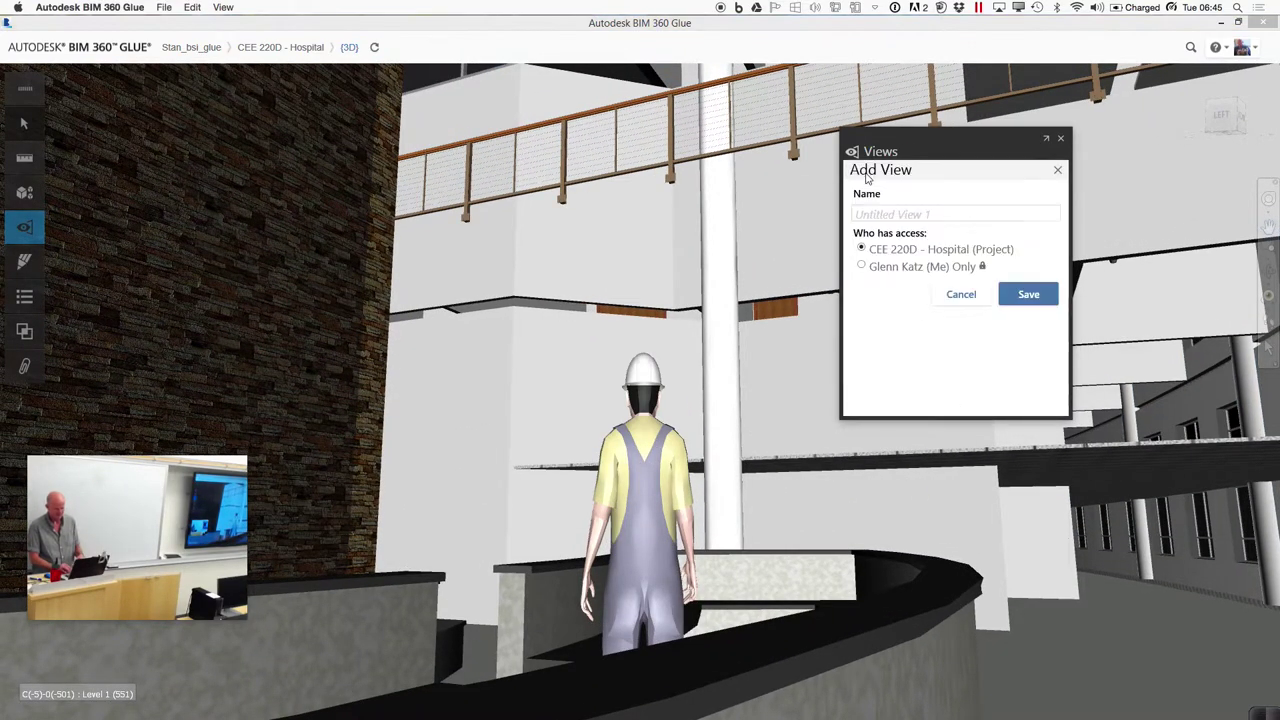
text(Front Lobby)
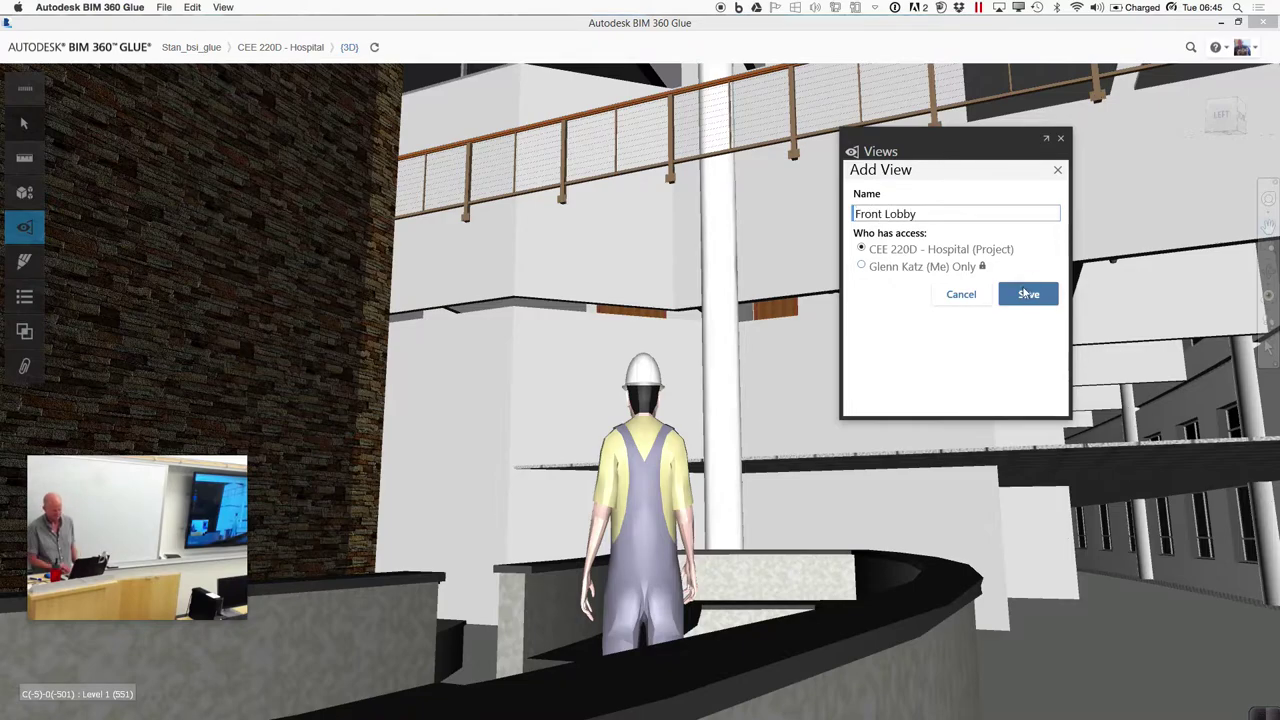
click(1024, 293)
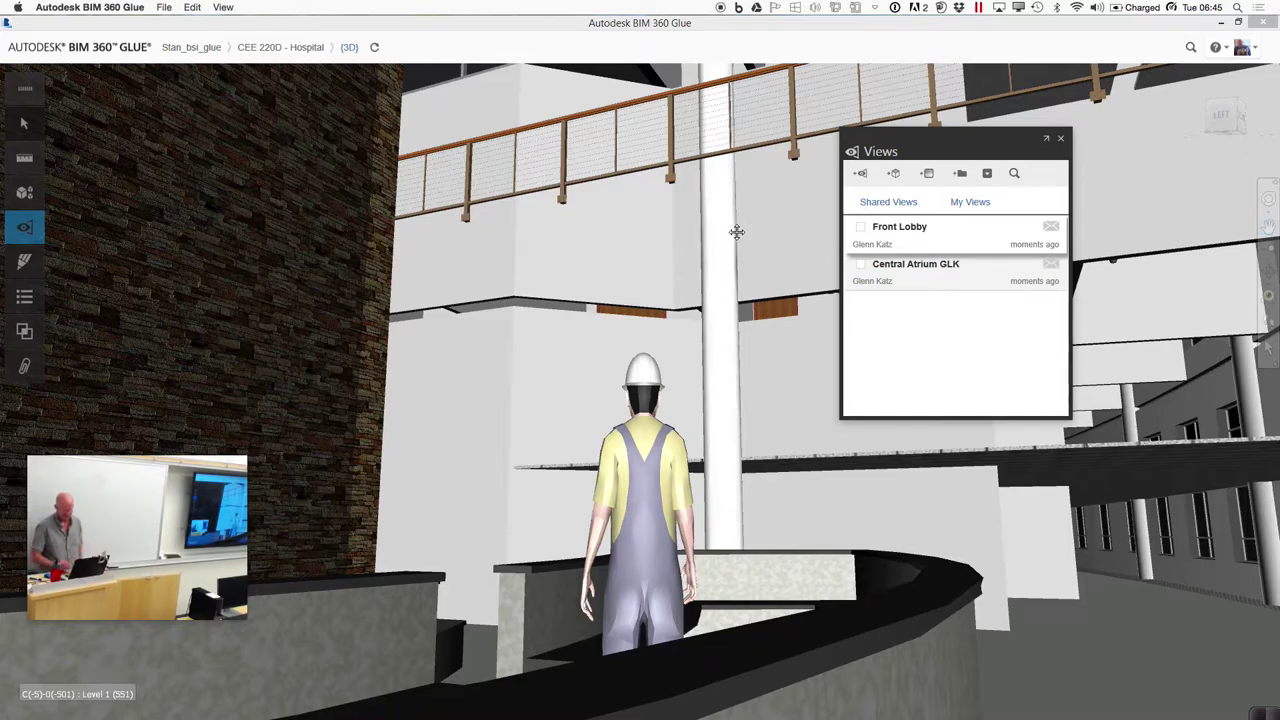
Walk away from the saved spot, then restore the Front Lobby view from the list
mouse_move(630, 714)
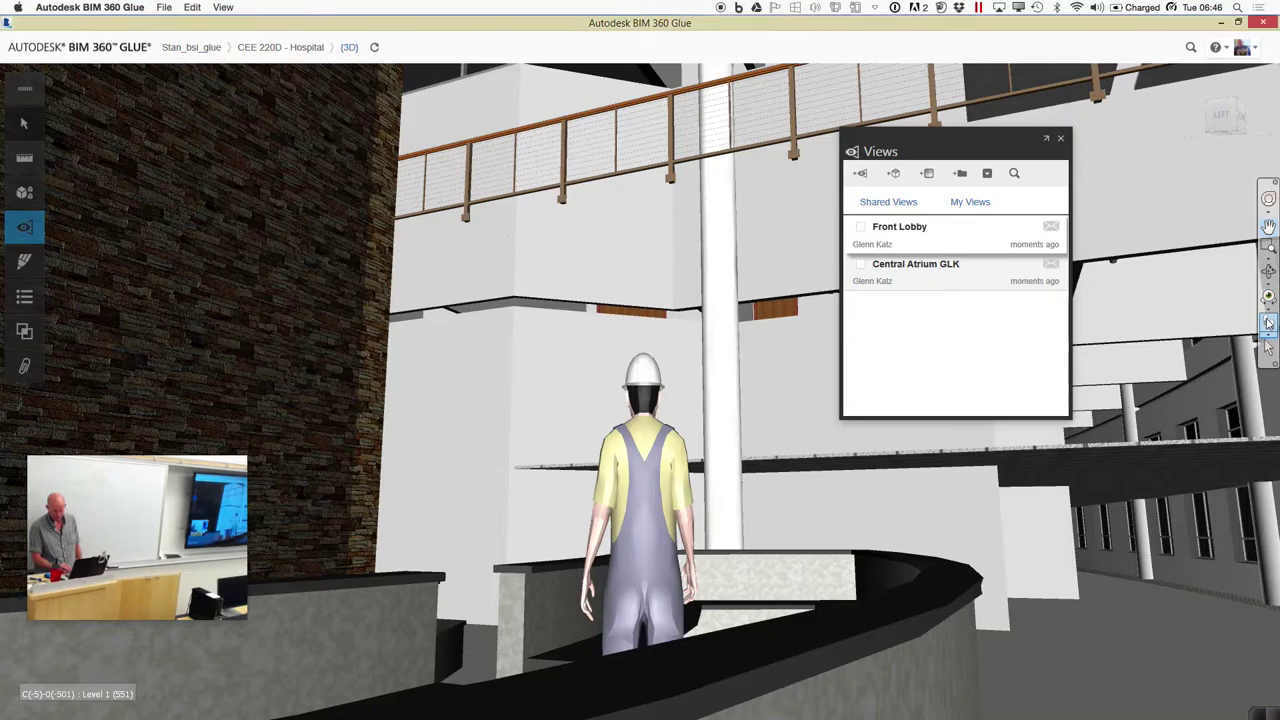
drag(781, 410, 656, 360)
drag(572, 384, 635, 393)
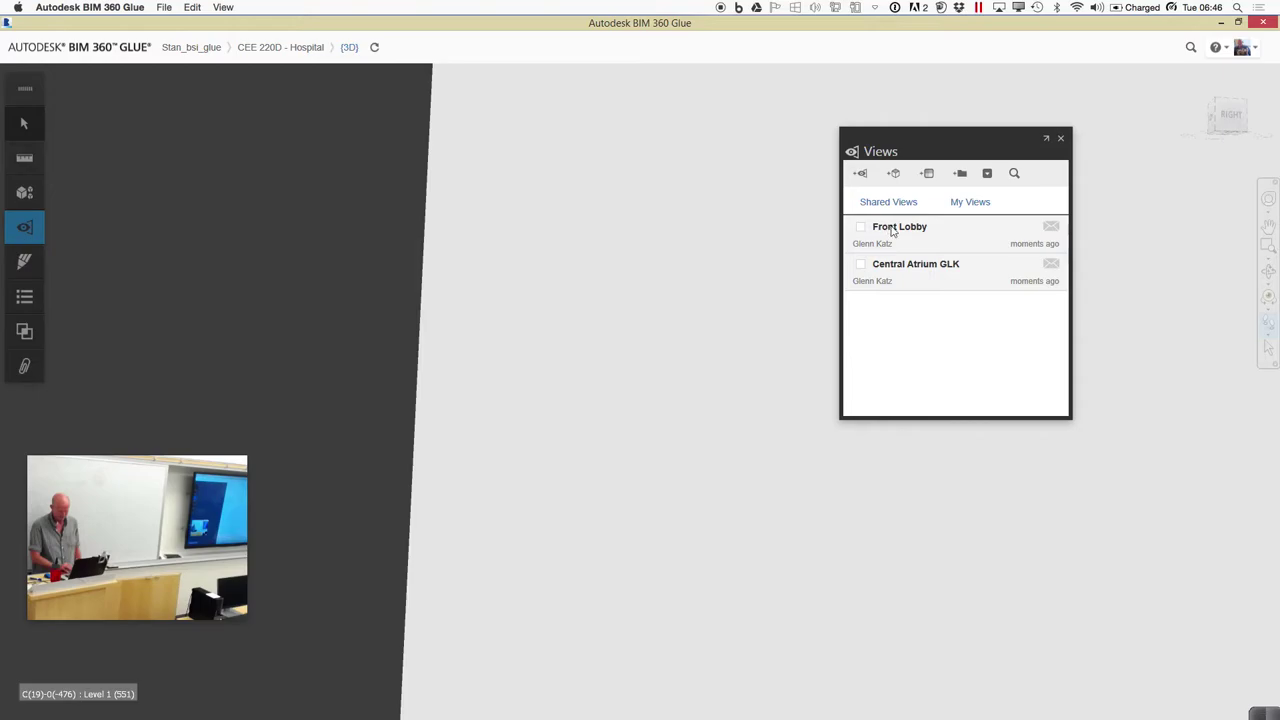
click(893, 231)
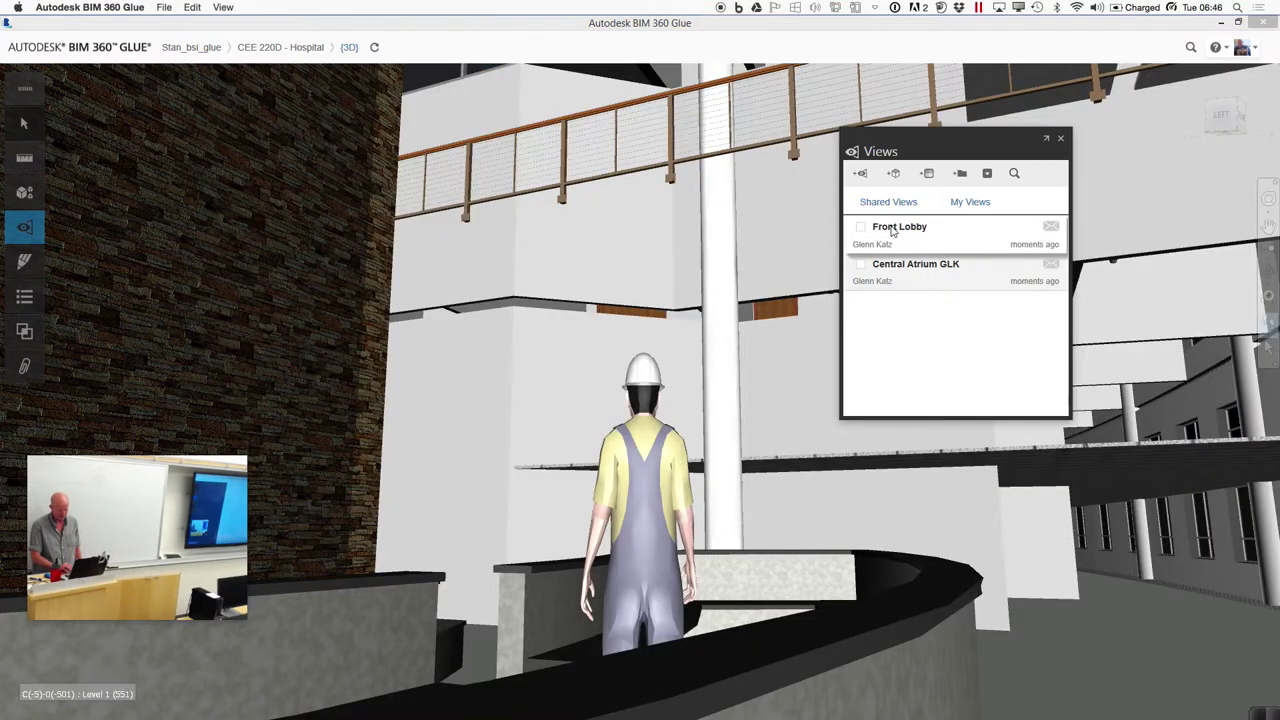
Walk slightly forward and save the view as 'Circular Stairs - Level 1'
drag(551, 510, 374, 415)
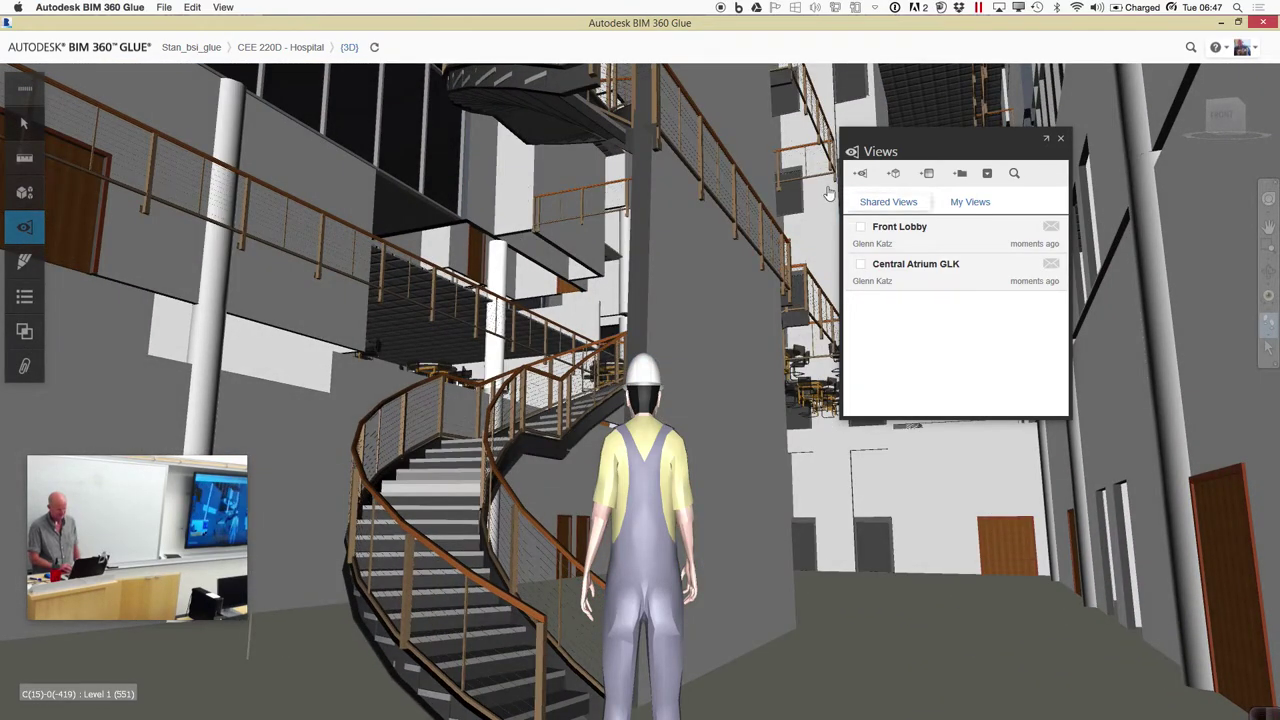
click(893, 176)
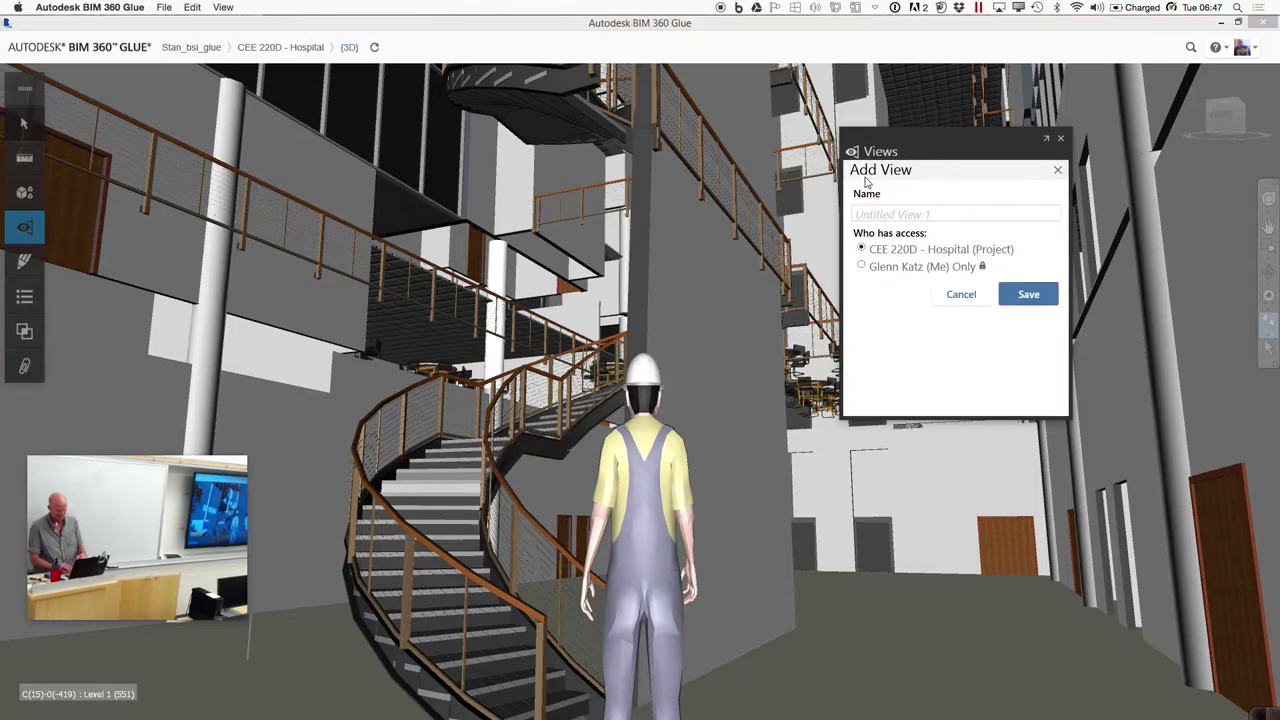
click(890, 213)
text(Circular St)
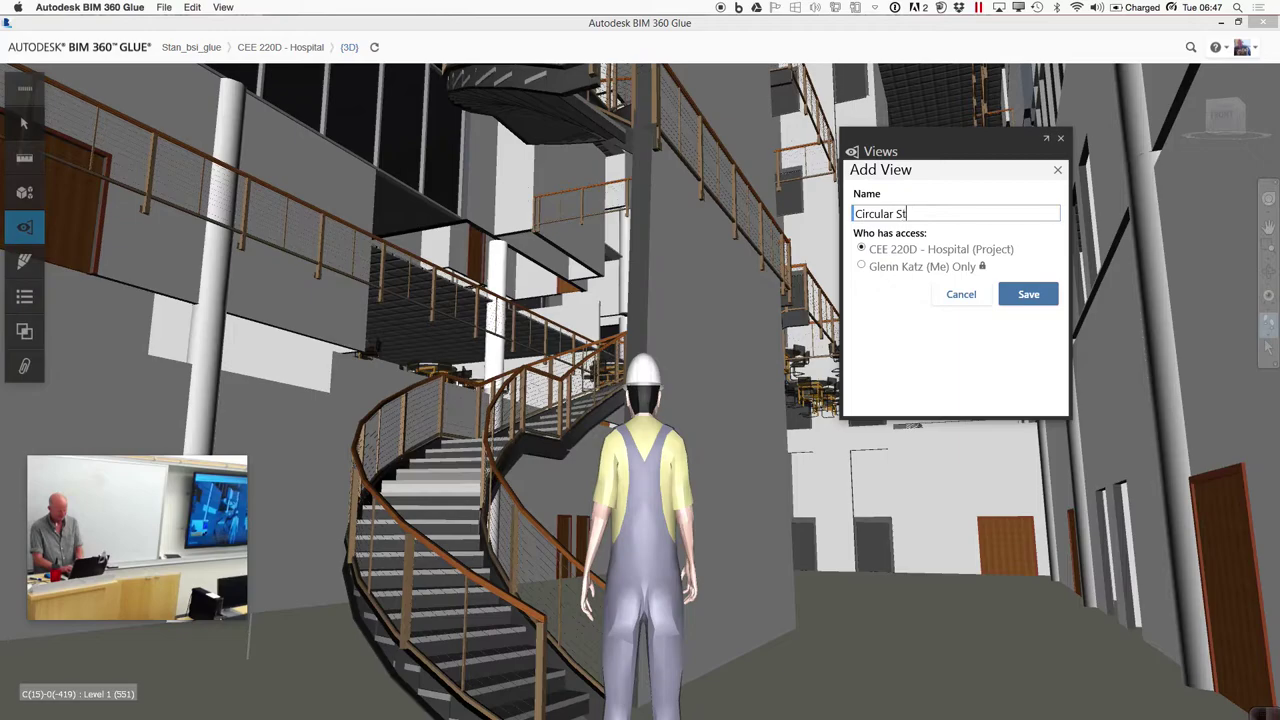
text(airs - Level 1)
click(1028, 294)
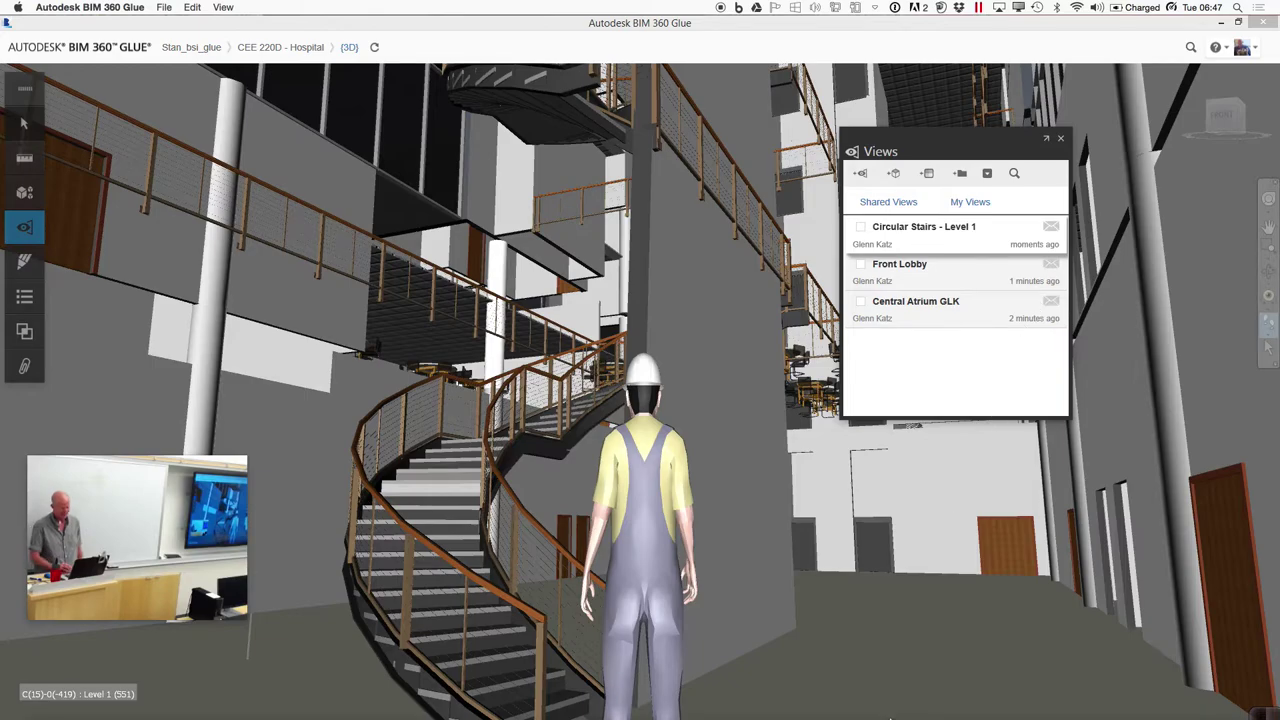
Switch to Revit and acknowledge the Gluing Complete message
mouse_move(826, 698)
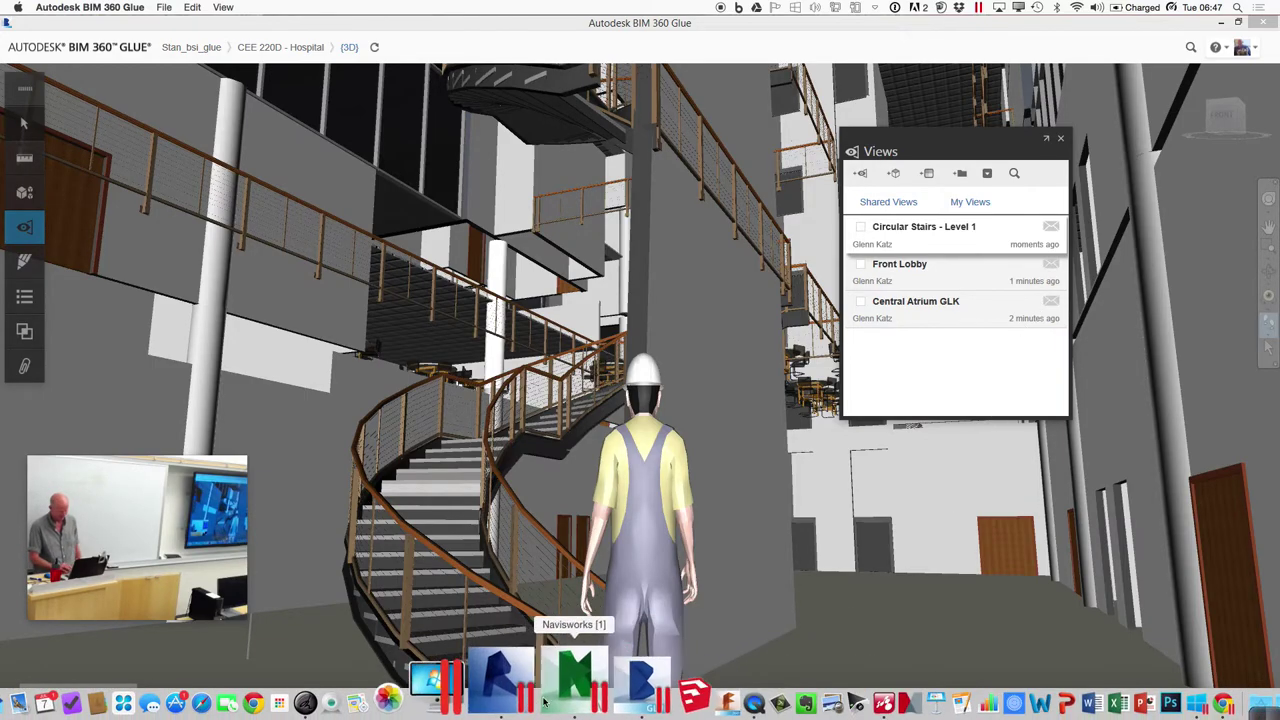
click(530, 700)
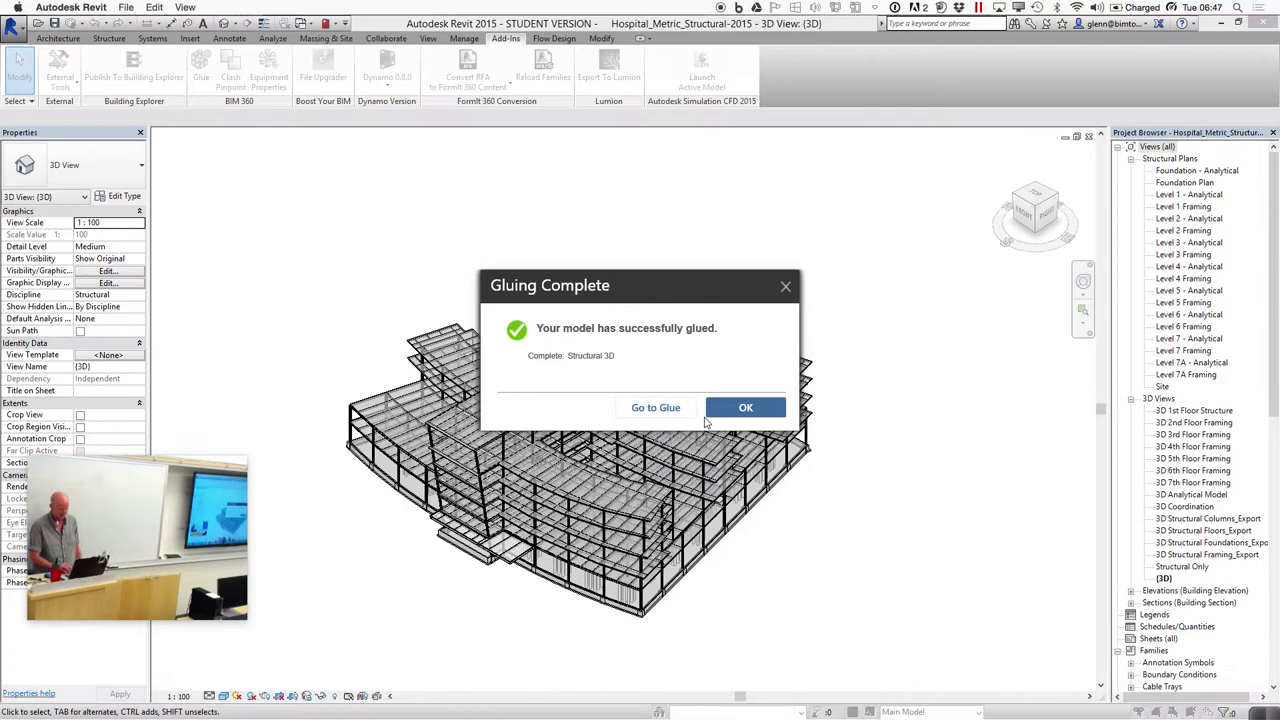
click(747, 408)
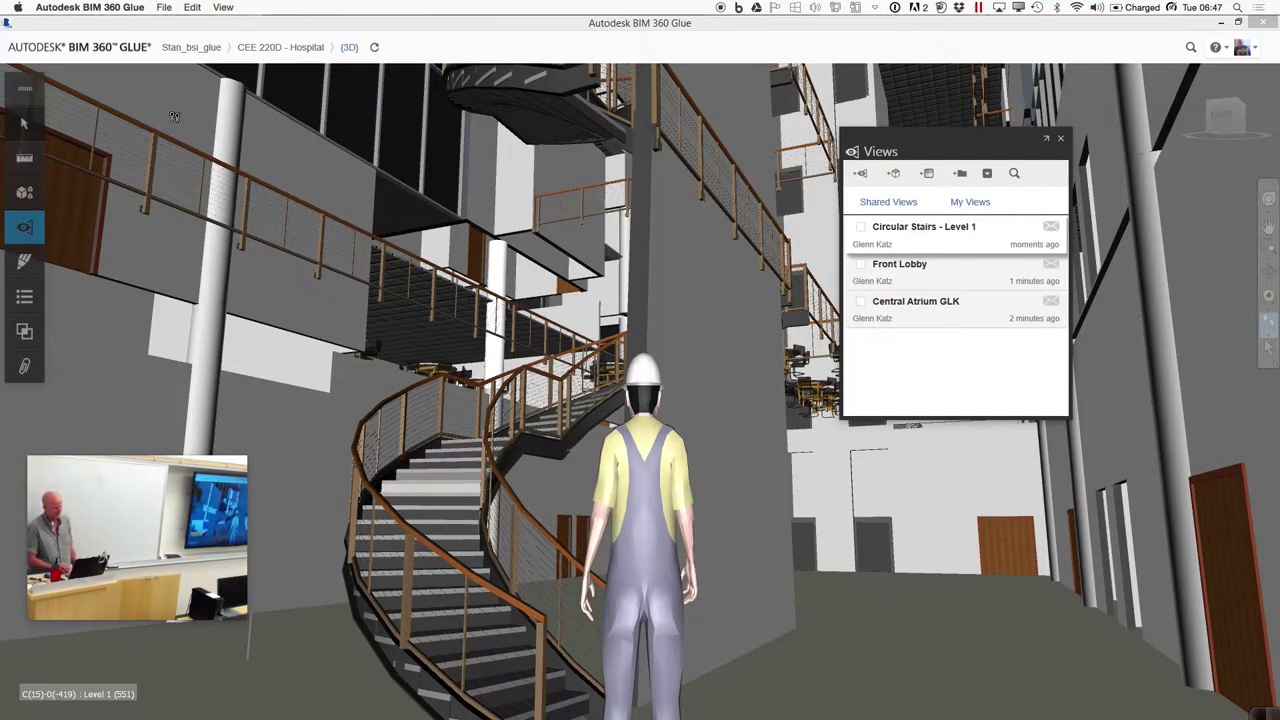
Go to the CEE 220D - Hospital project page and start a new merged model
mouse_move(282, 54)
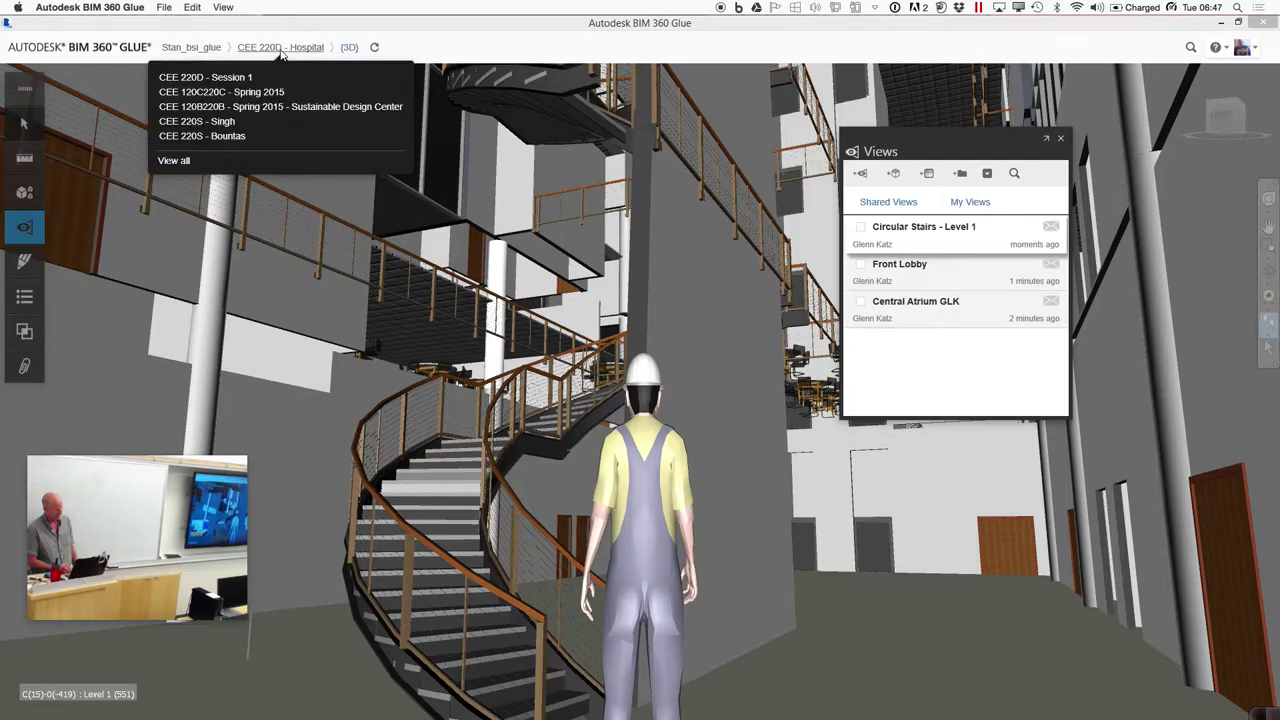
click(282, 54)
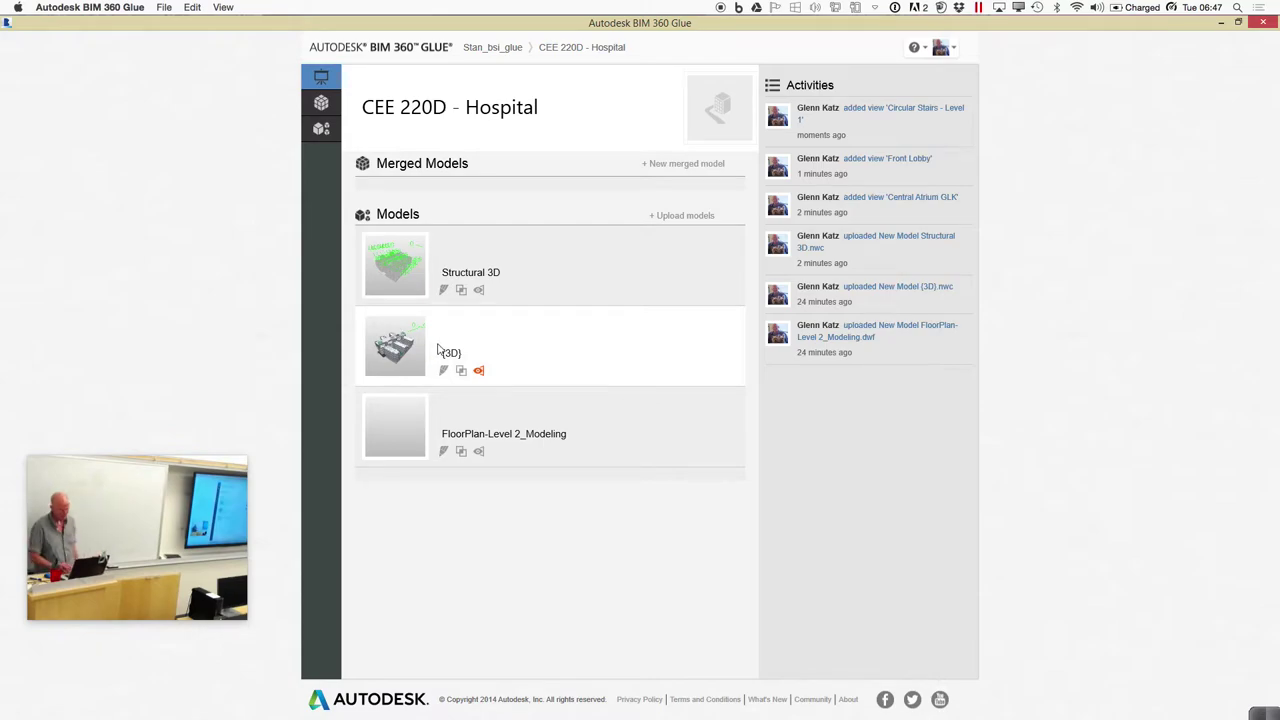
mouse_move(452, 361)
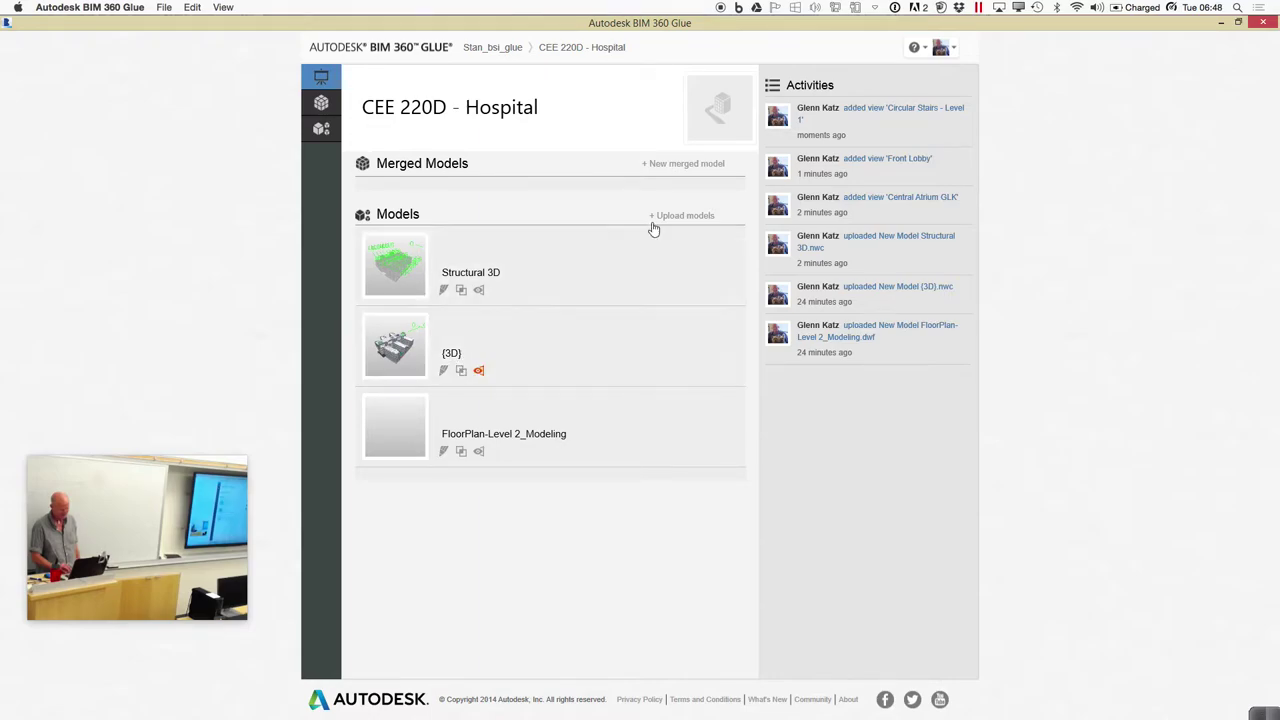
click(676, 166)
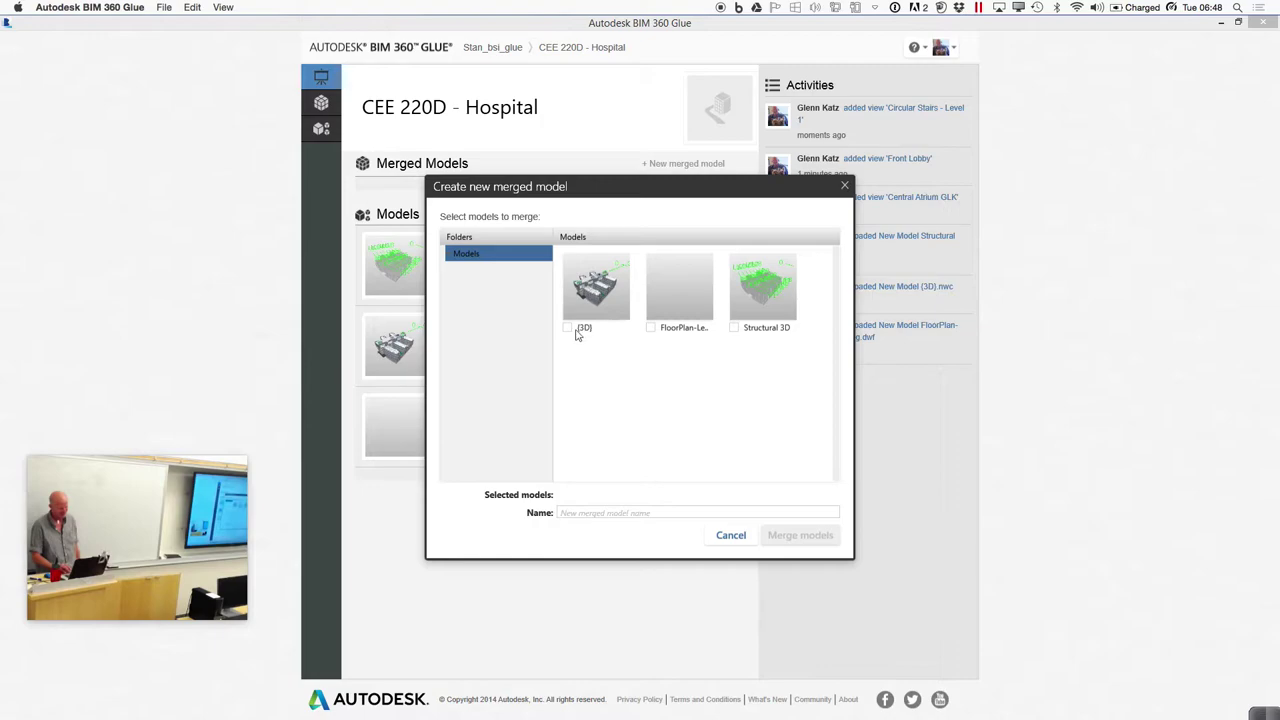
Merge {3D} and Structural 3D into a new model named 'Arch-Struct Merged 150707'
click(735, 328)
click(603, 512)
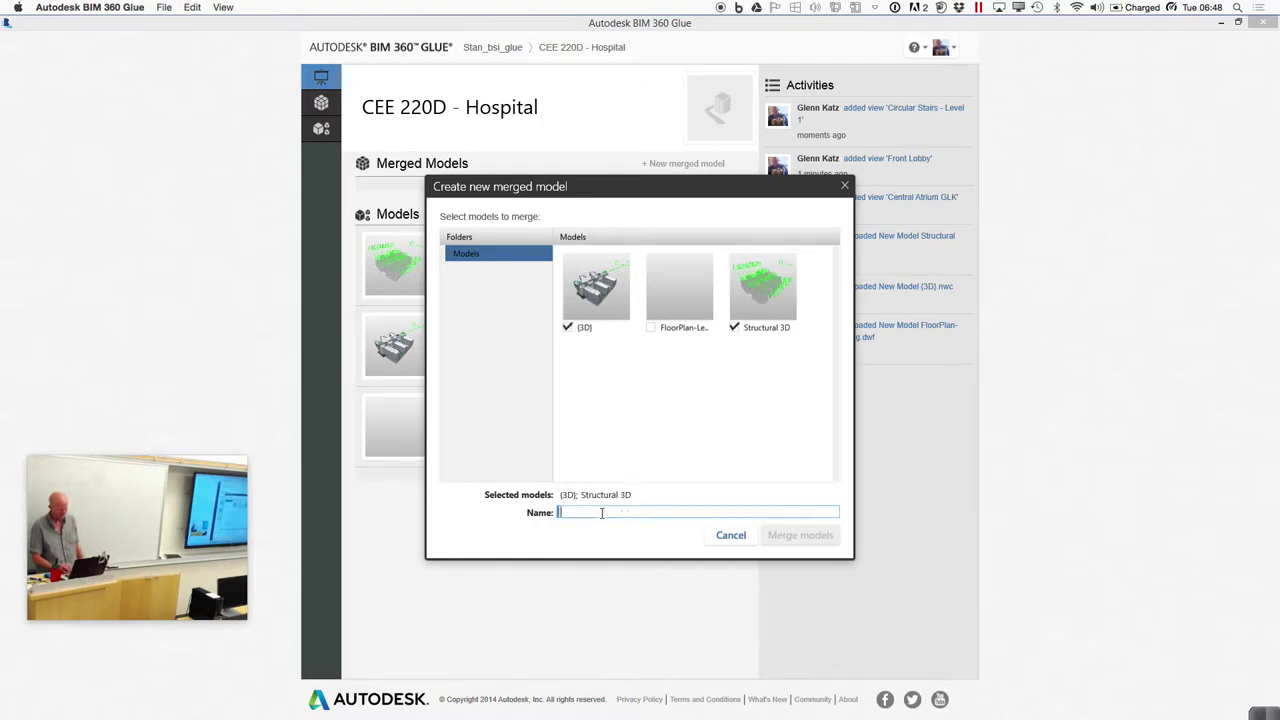
text(Arch-Struct Merged)
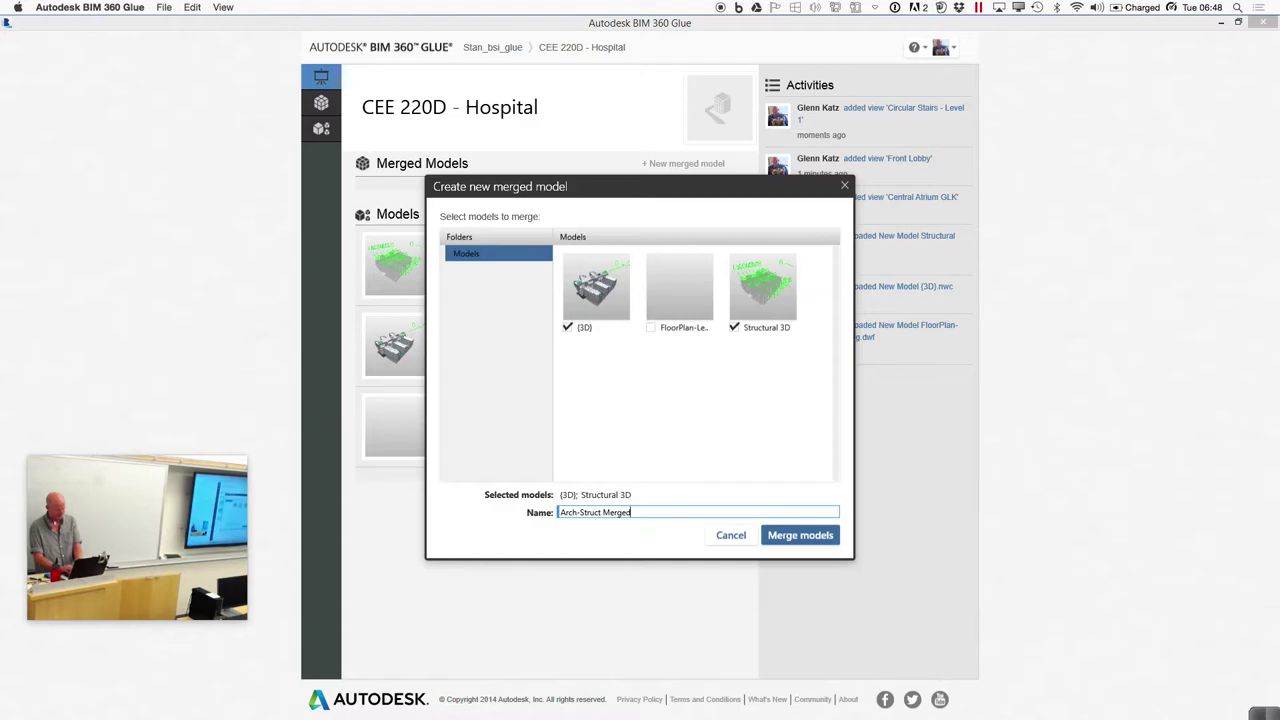
click(1189, 7)
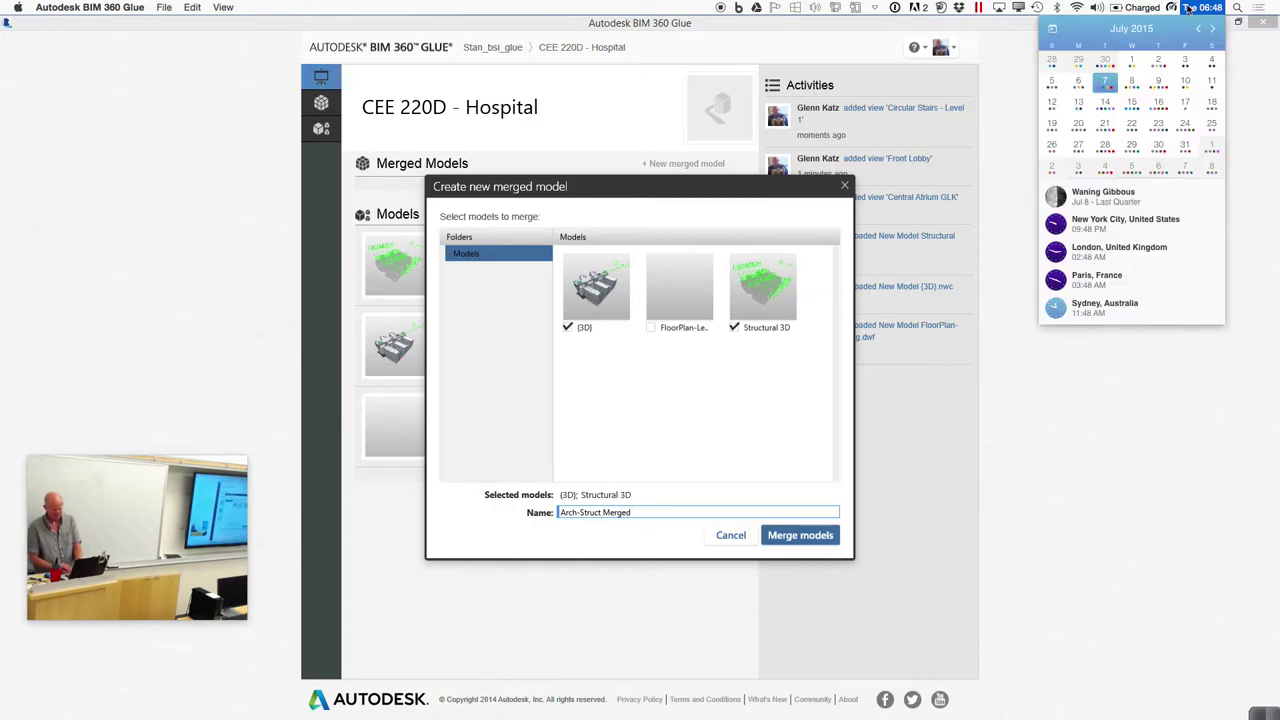
click(1119, 527)
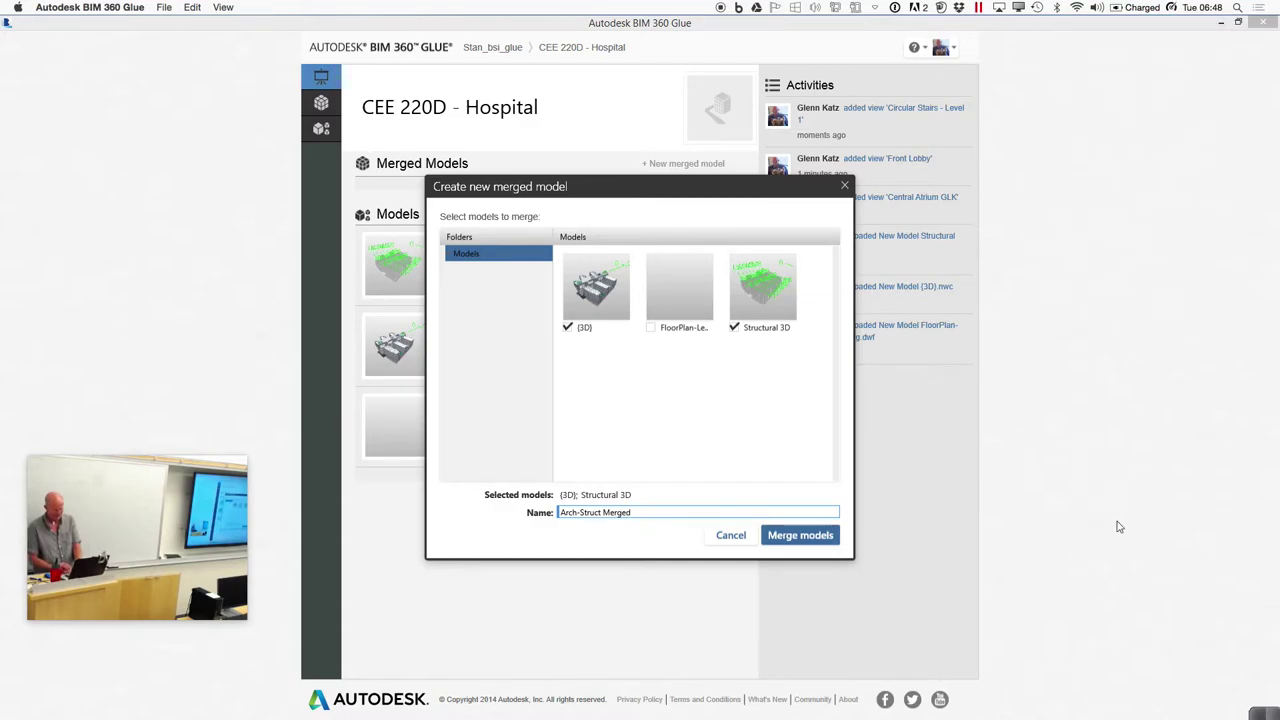
text(150707)
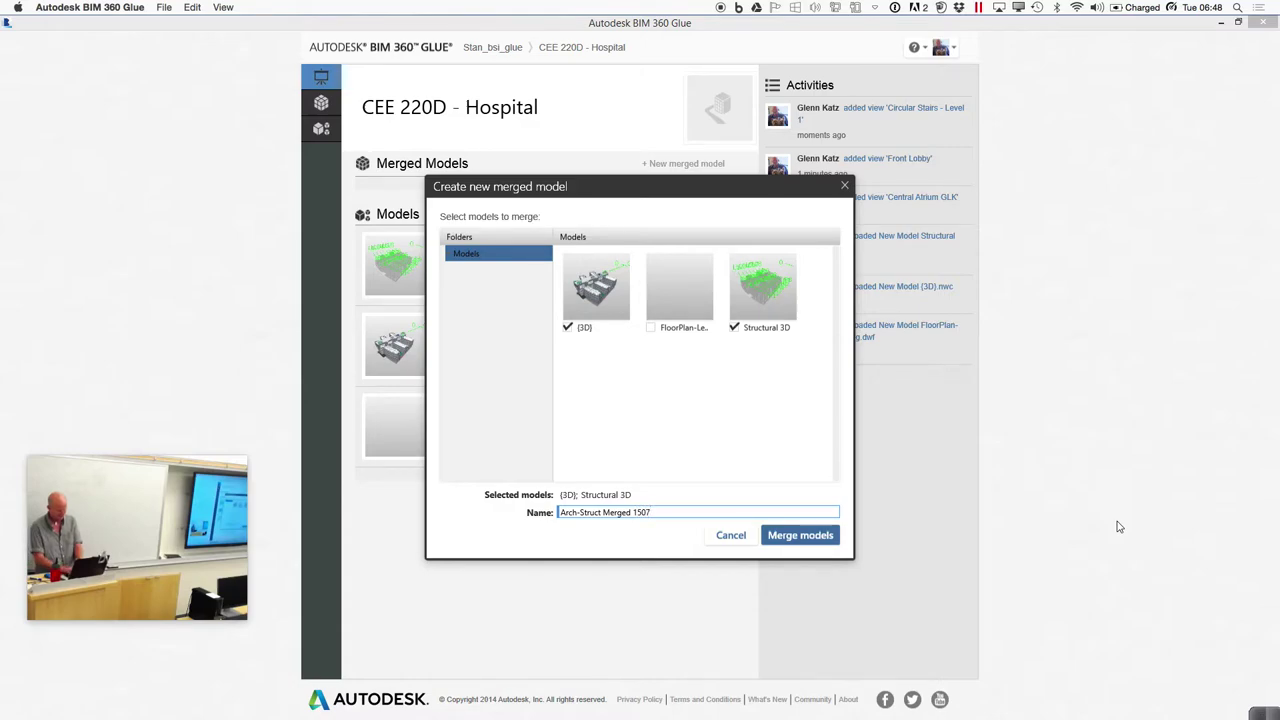
click(816, 536)
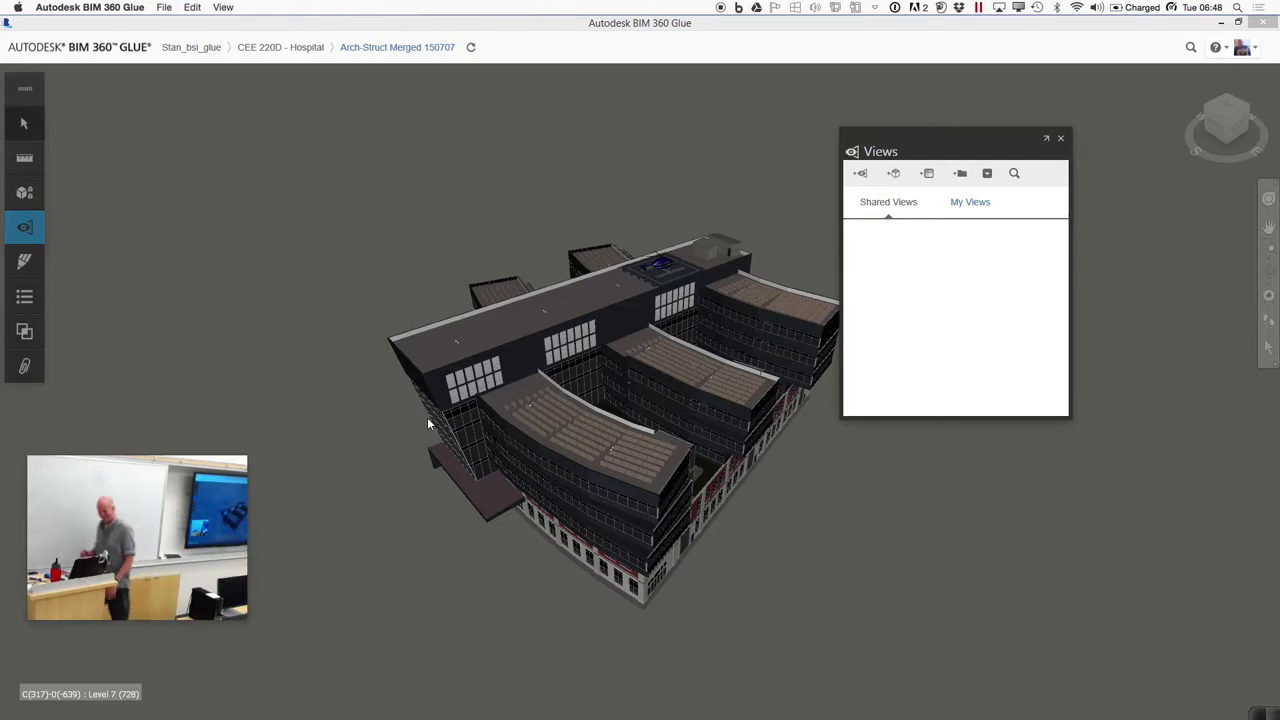
Orbit the merged building down to a low side view and close the Views panel
click(1268, 305)
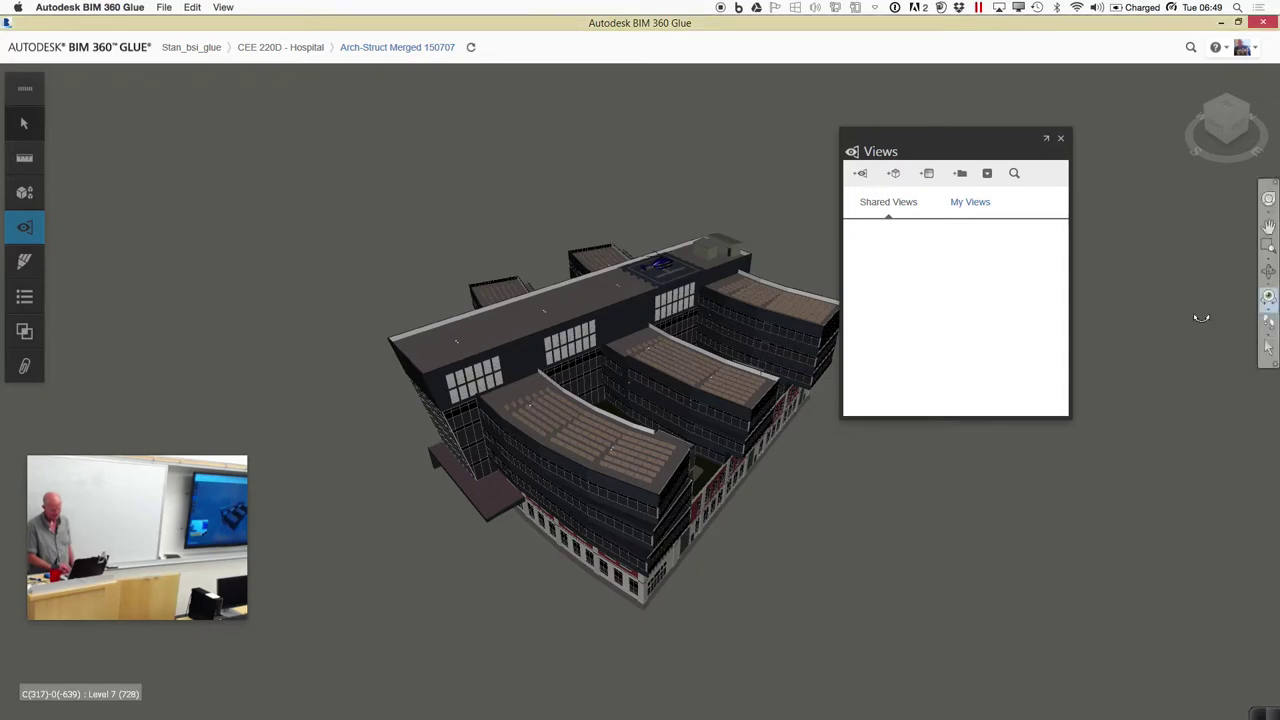
click(1269, 271)
drag(691, 572, 763, 523)
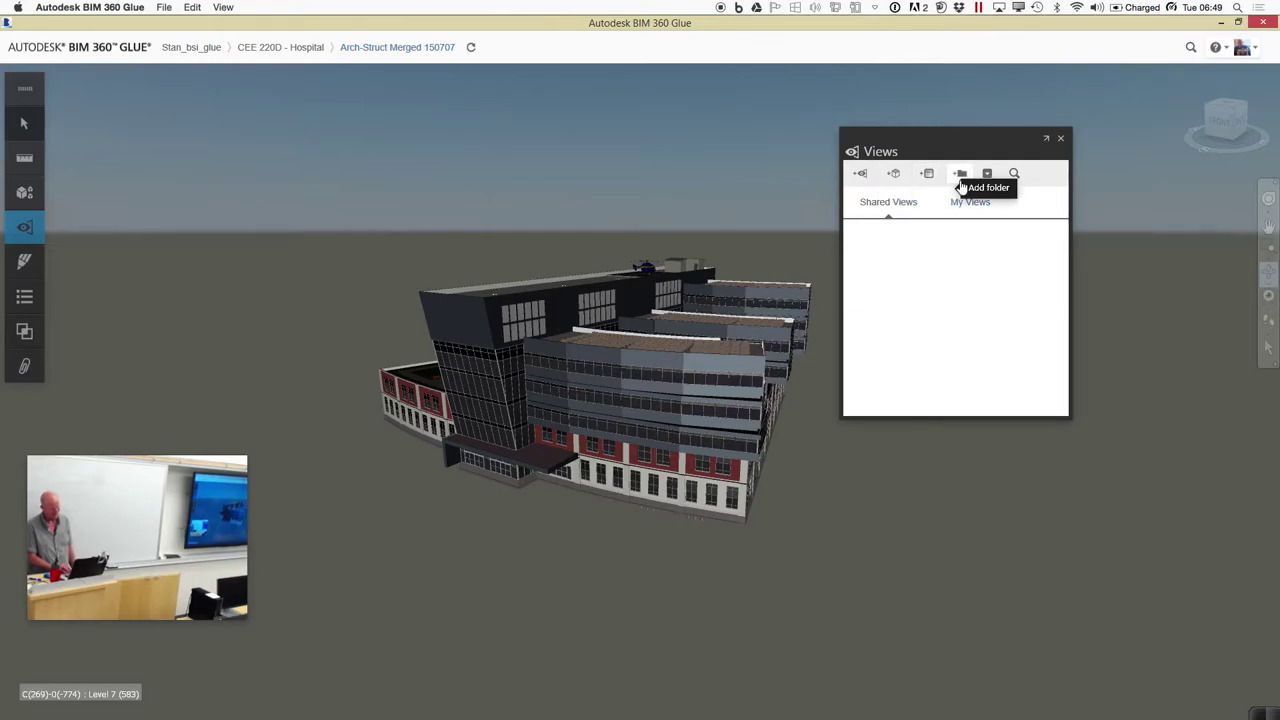
click(988, 175)
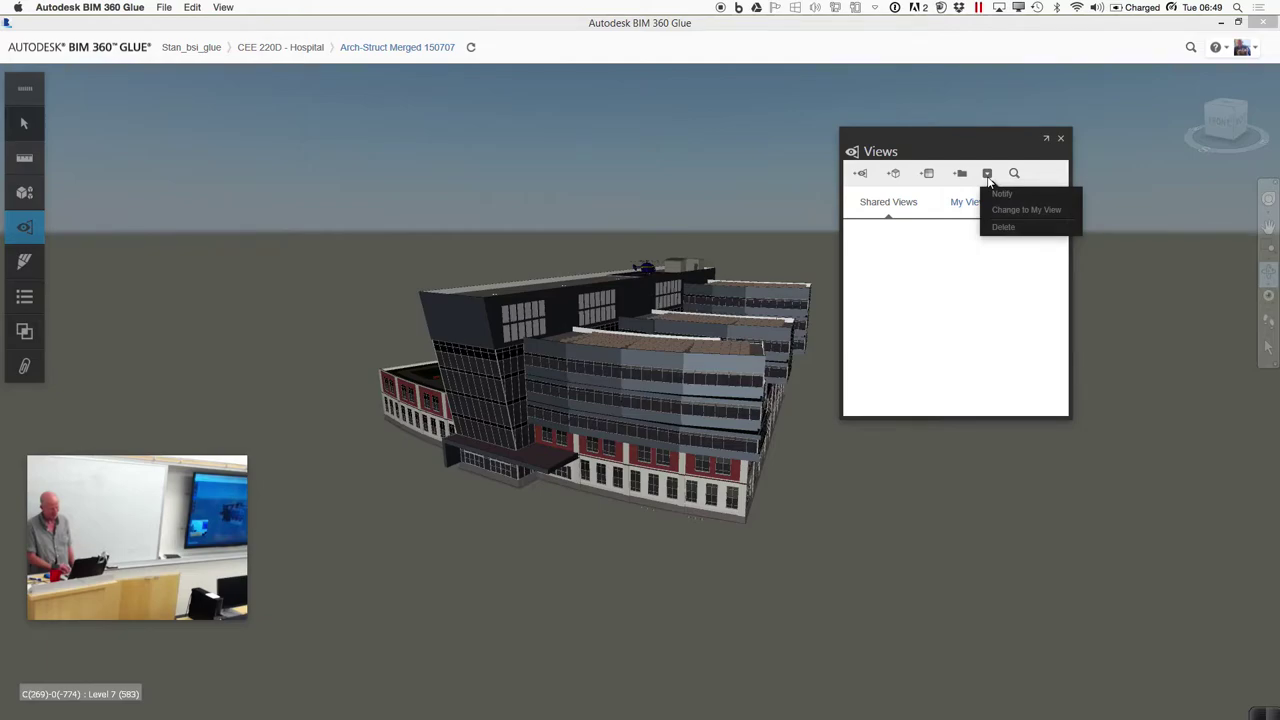
click(962, 525)
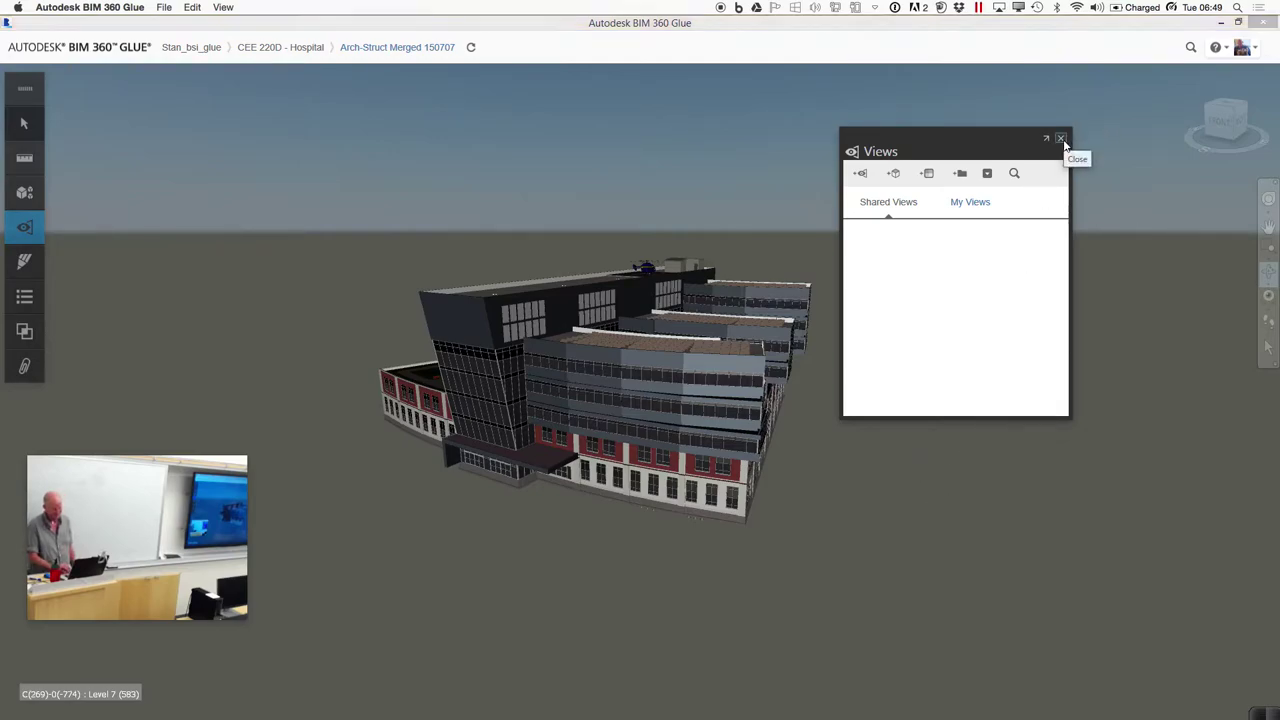
click(1062, 140)
Change the navigation tool's mode and move the view inside the building to Level 1
click(1268, 340)
click(1220, 366)
drag(620, 616, 666, 652)
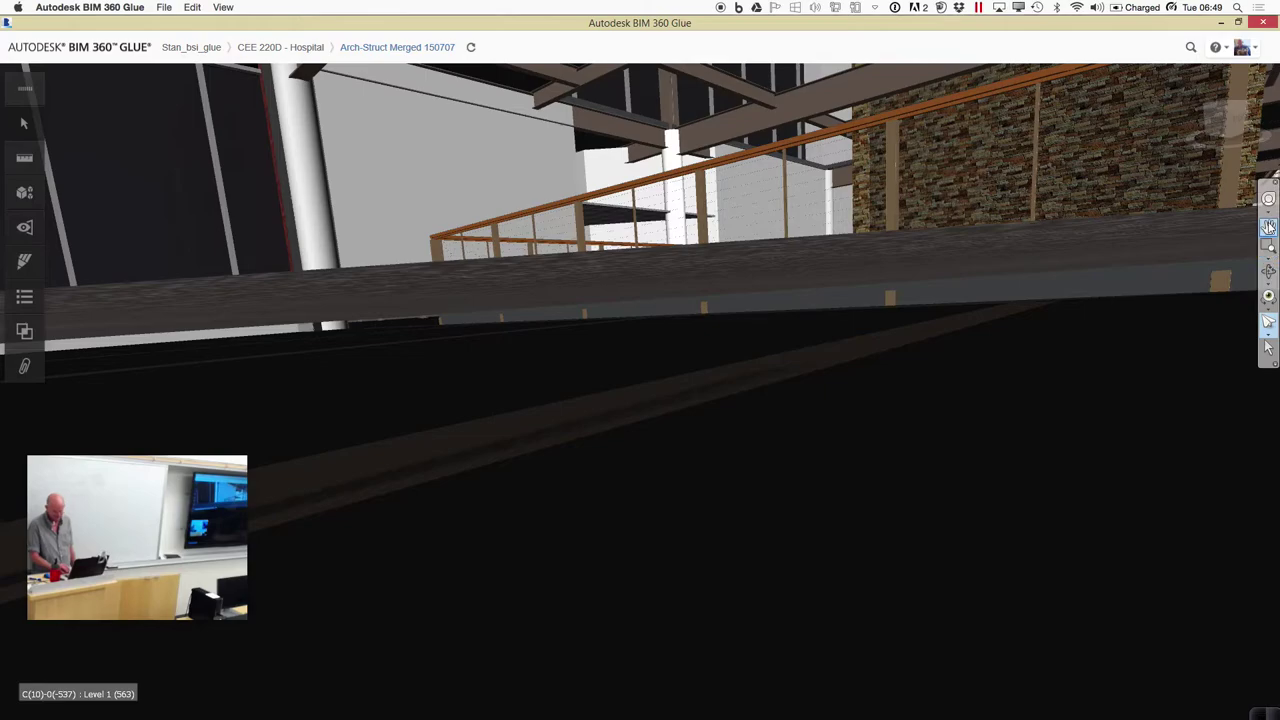
Tilt the view down along the railing and switch to third-person walk mode
drag(992, 443, 1008, 170)
drag(968, 406, 874, 10)
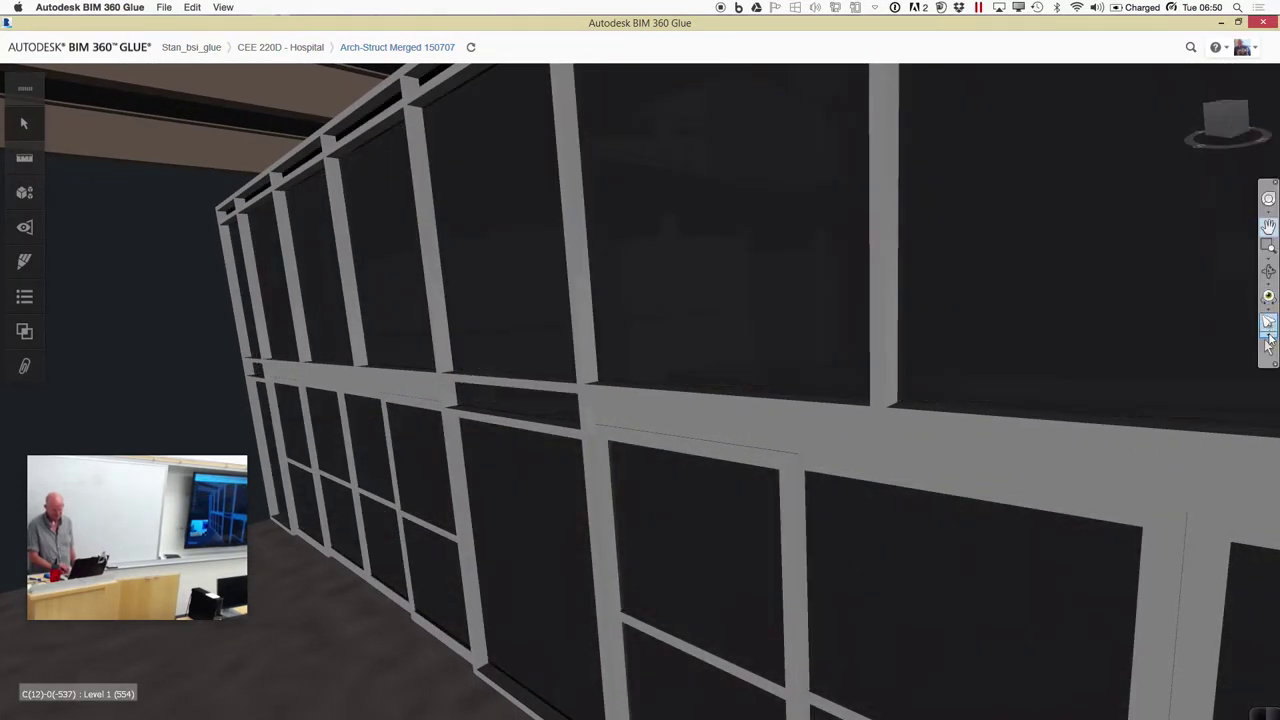
click(1266, 336)
click(1252, 348)
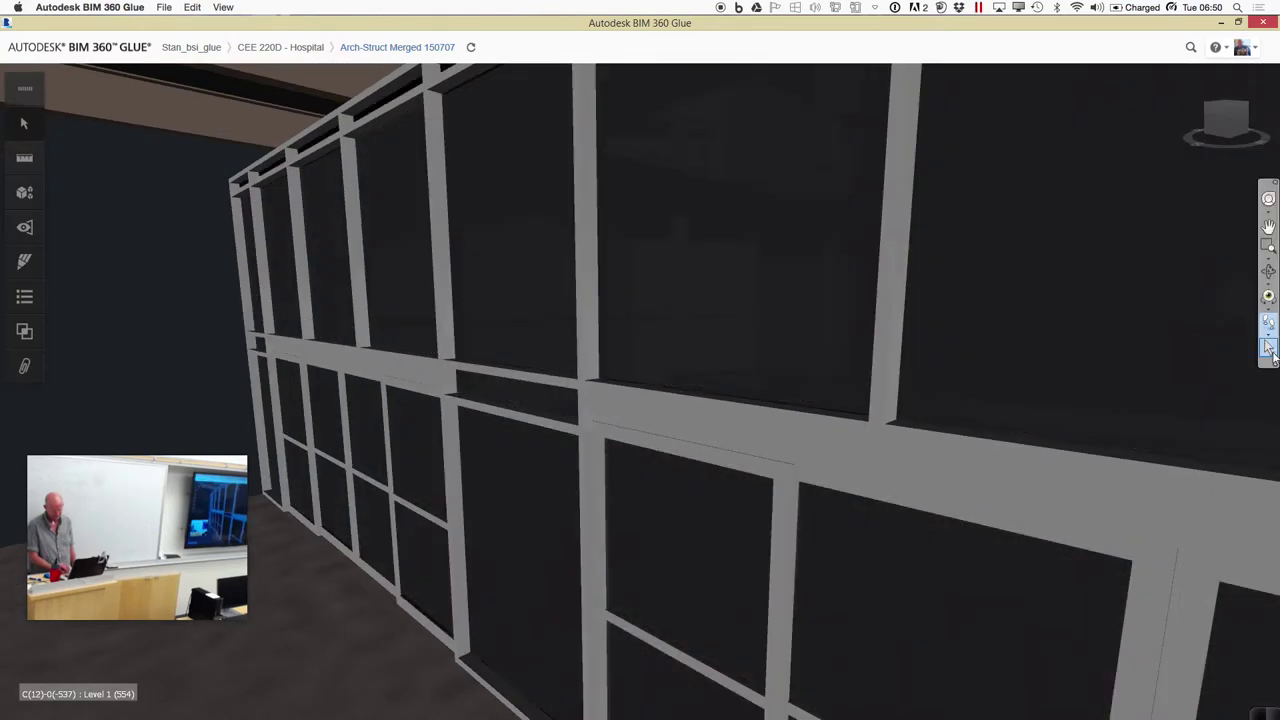
click(1268, 340)
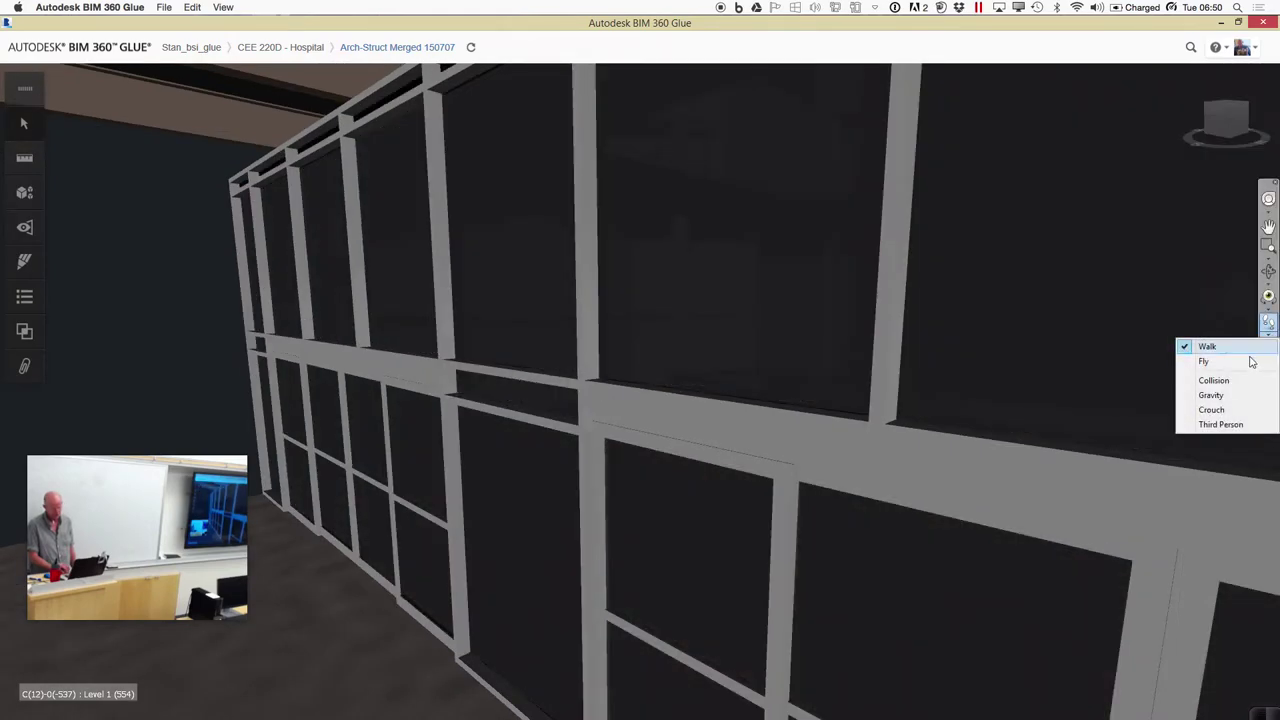
click(1221, 424)
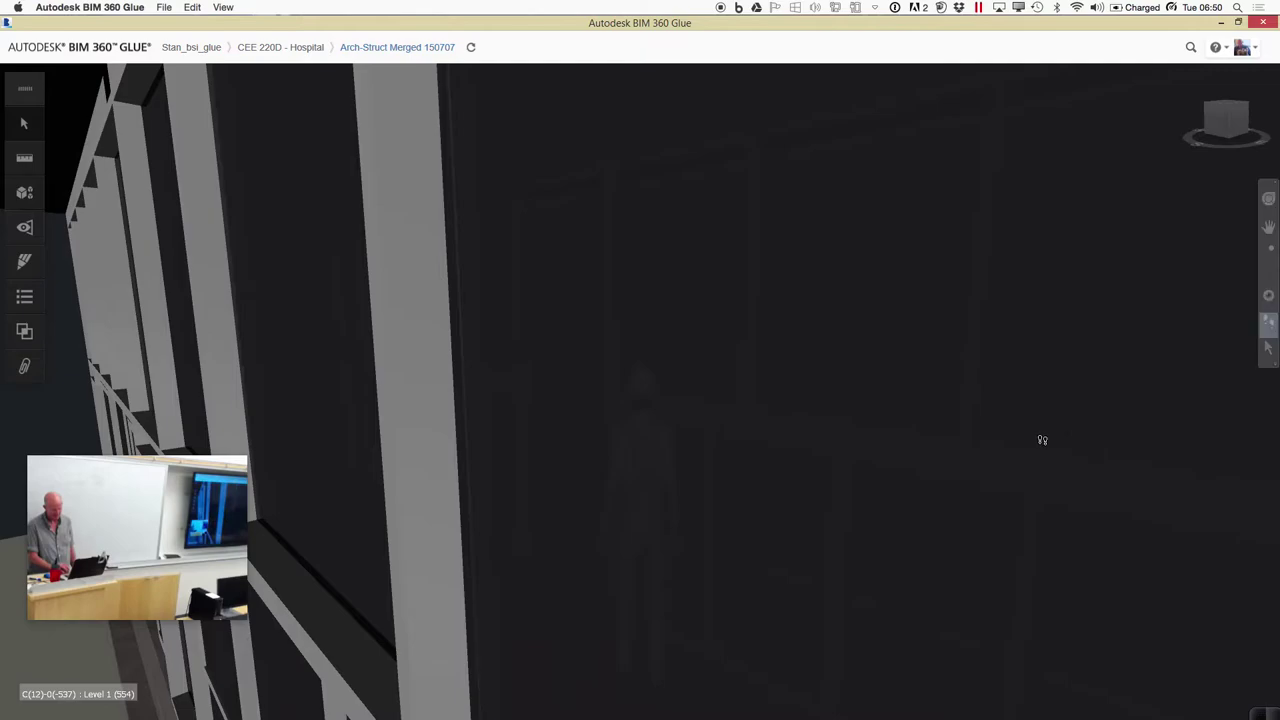
Walk the avatar to face the Level 1 circular stair, then switch to Orbit
drag(976, 481, 968, 435)
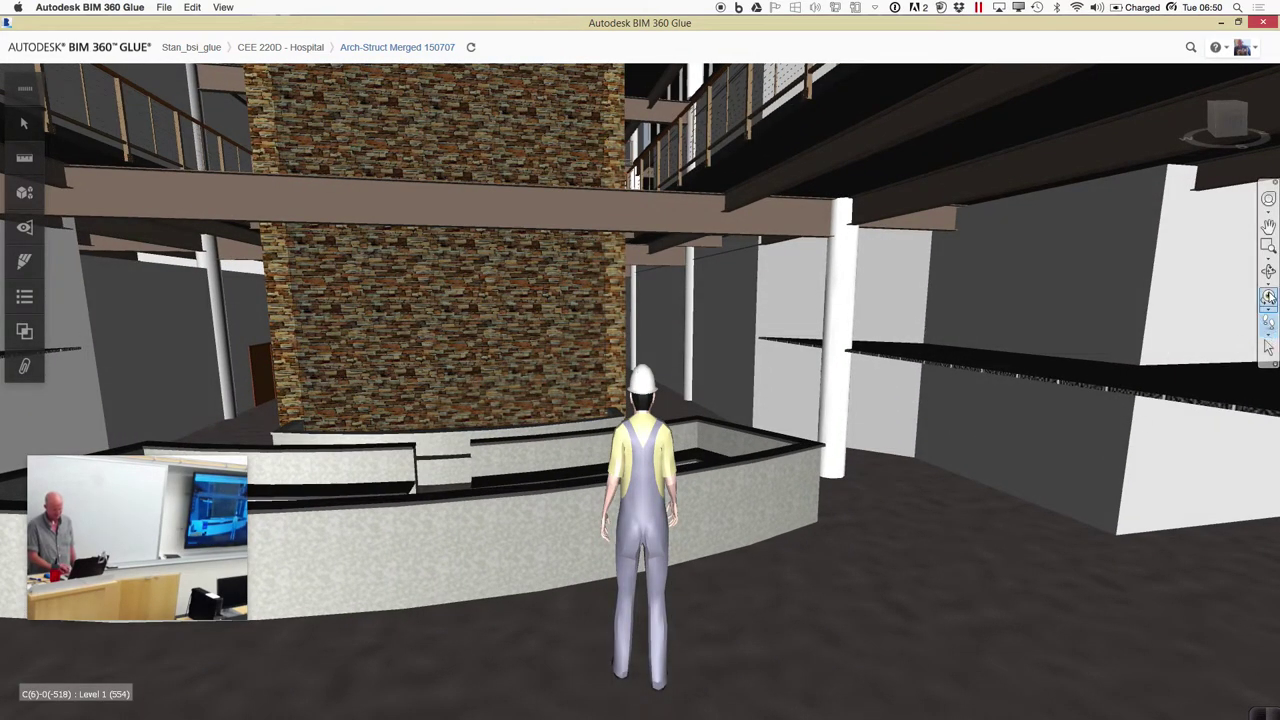
drag(903, 569, 677, 583)
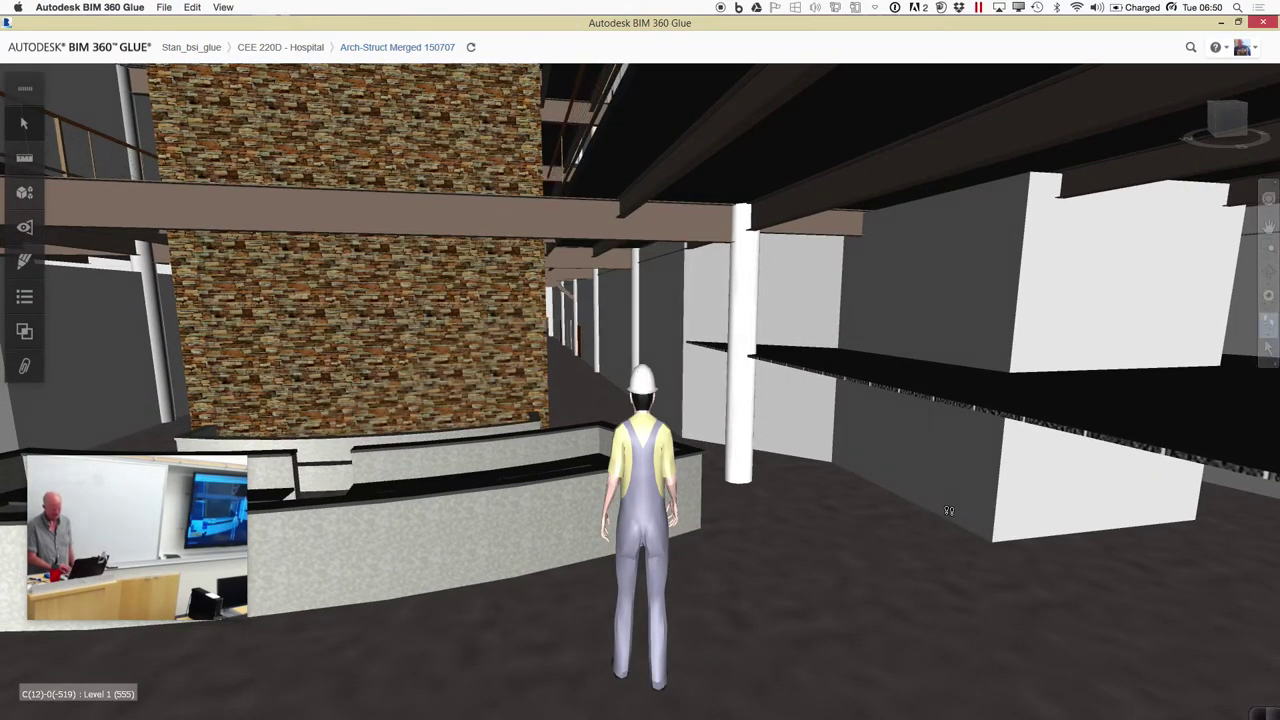
drag(972, 502, 957, 409)
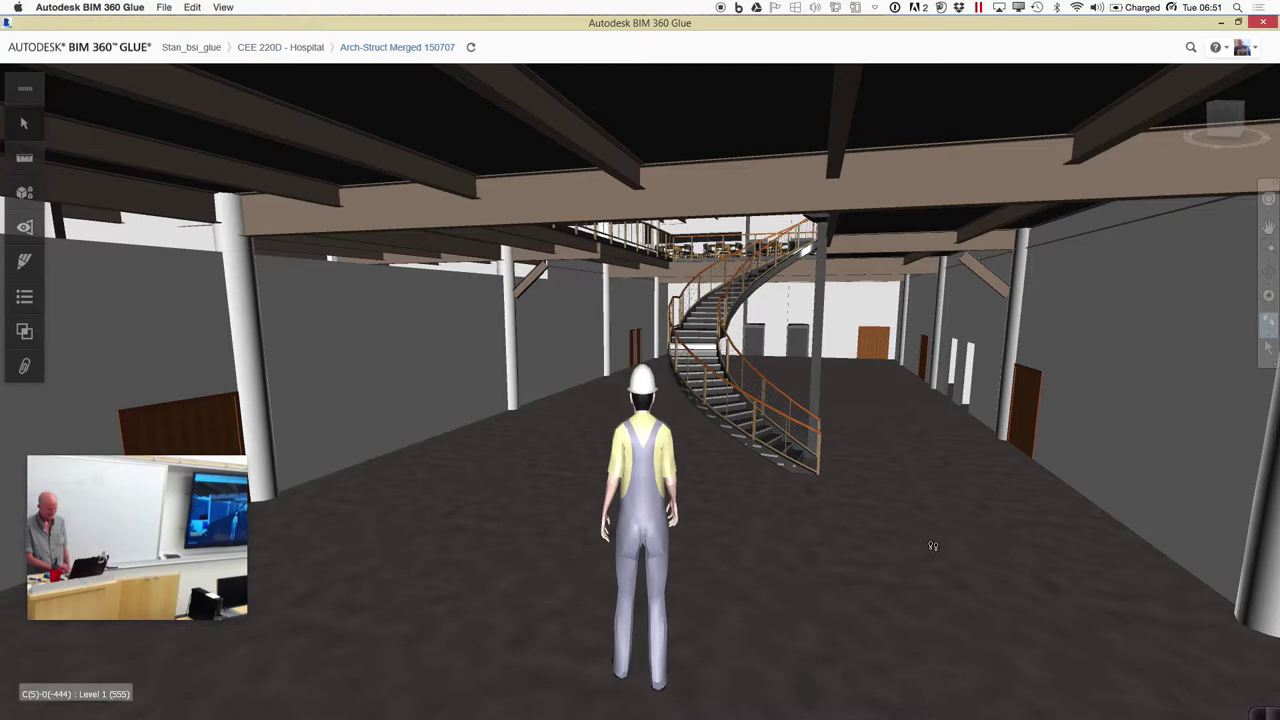
drag(926, 533, 866, 414)
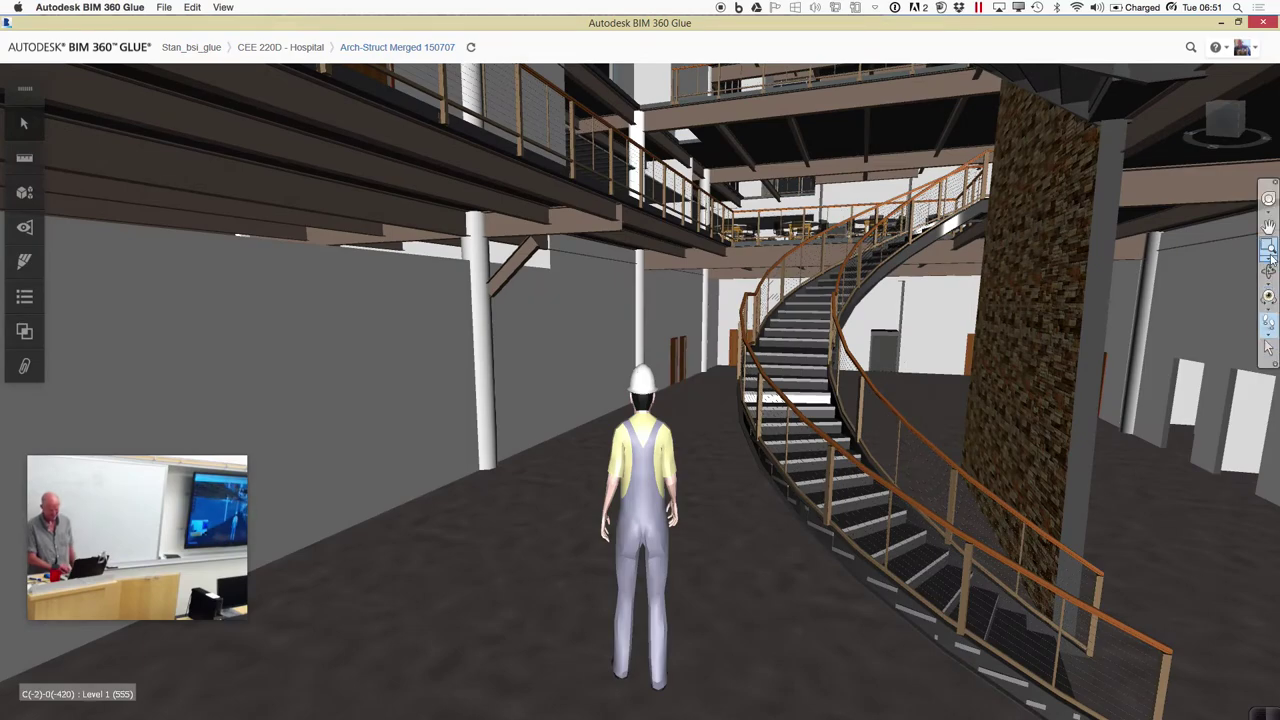
drag(900, 413, 896, 302)
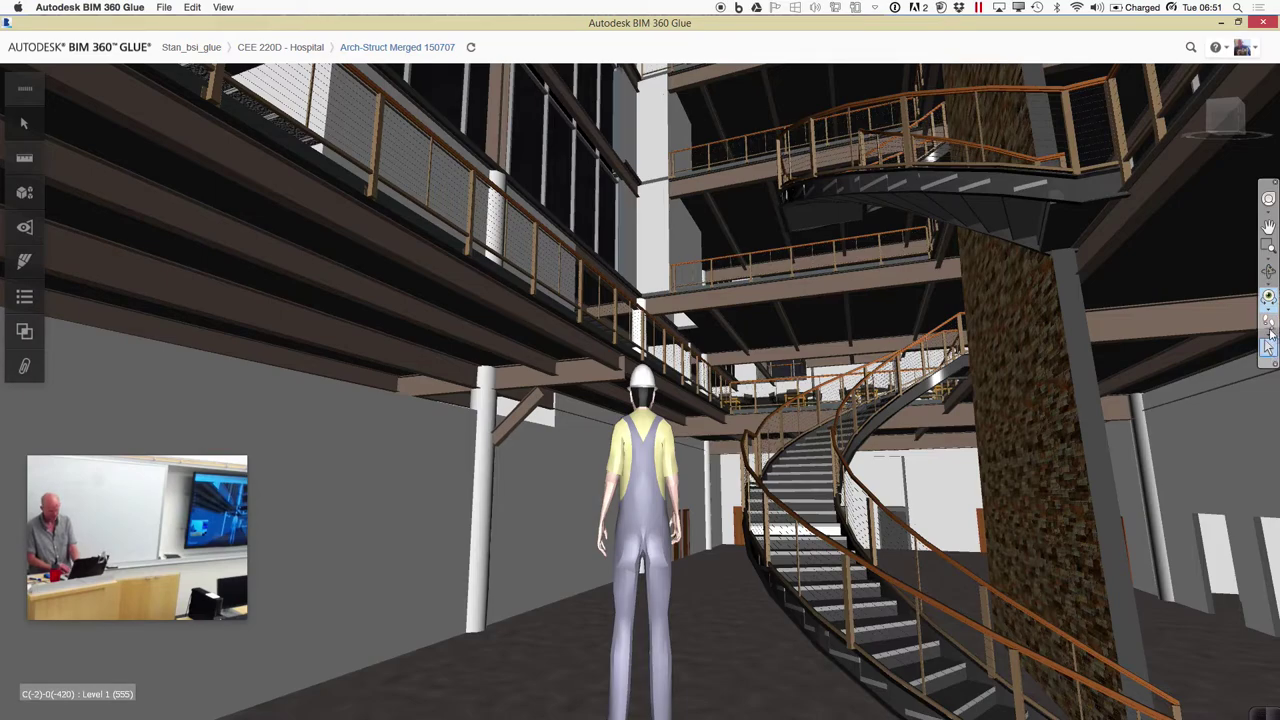
click(1269, 295)
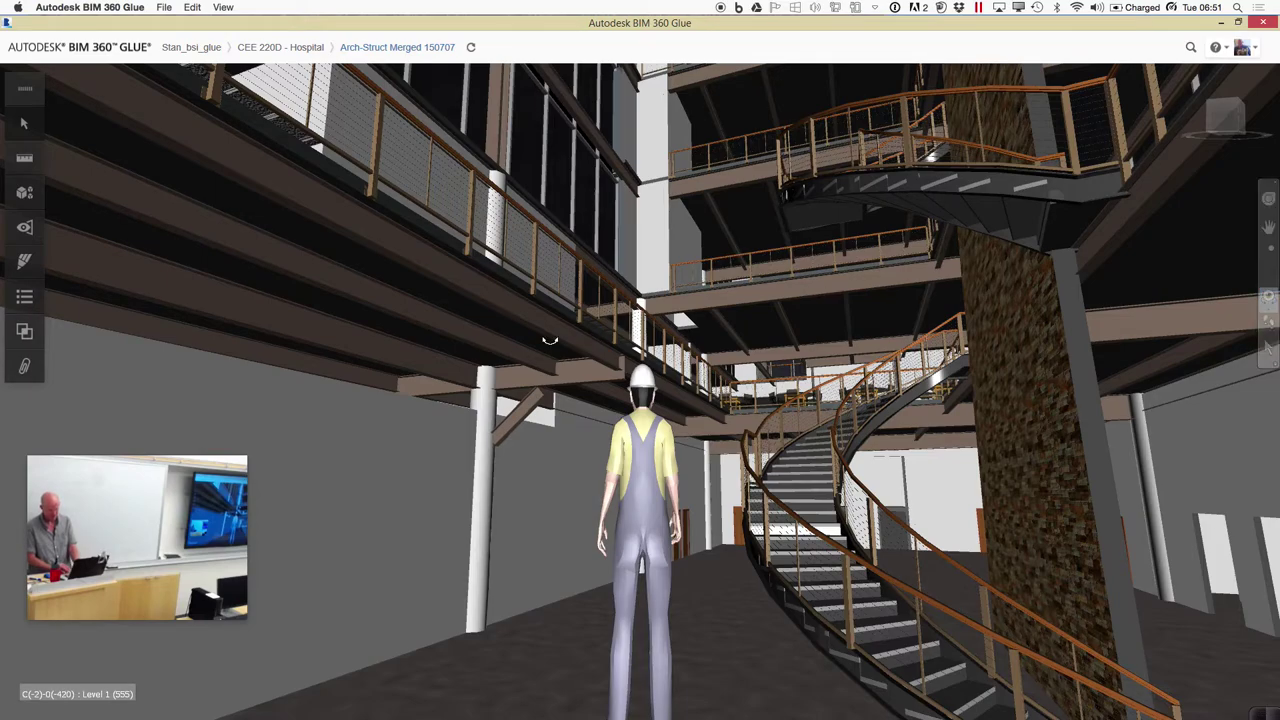
Save a new view named 'Circular Stairs - Level 1' with project-wide access
click(27, 229)
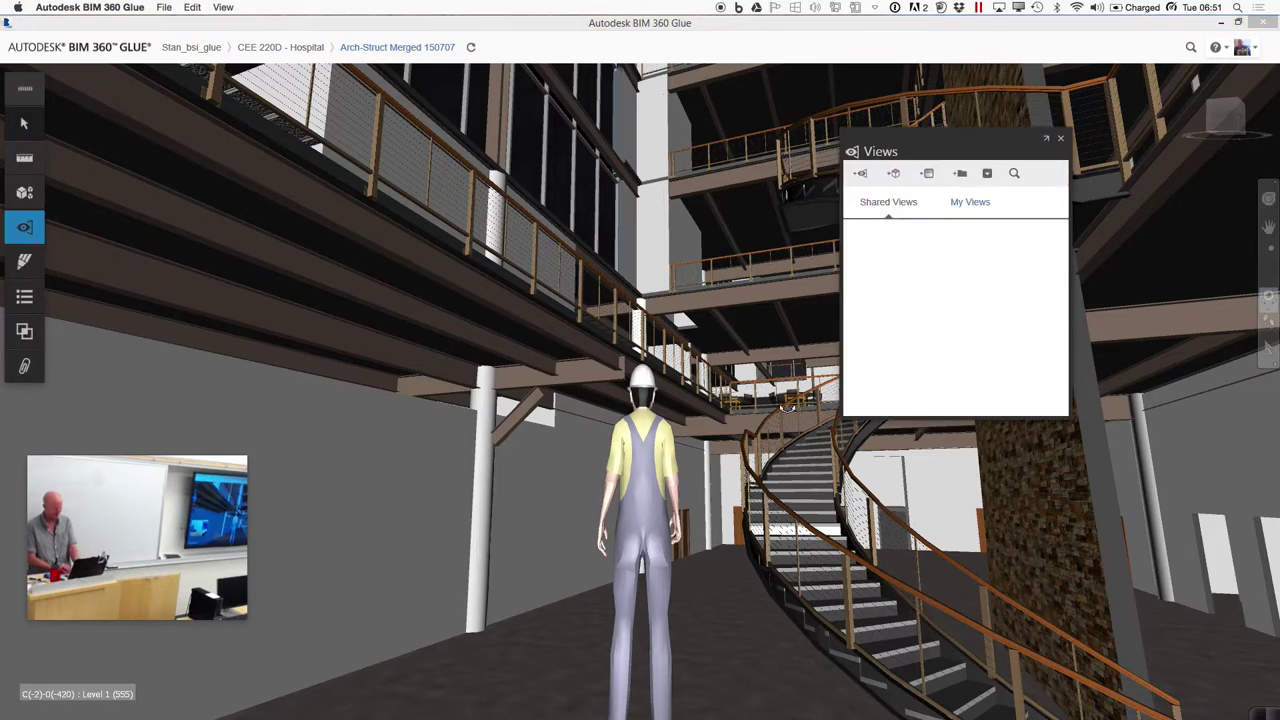
click(862, 175)
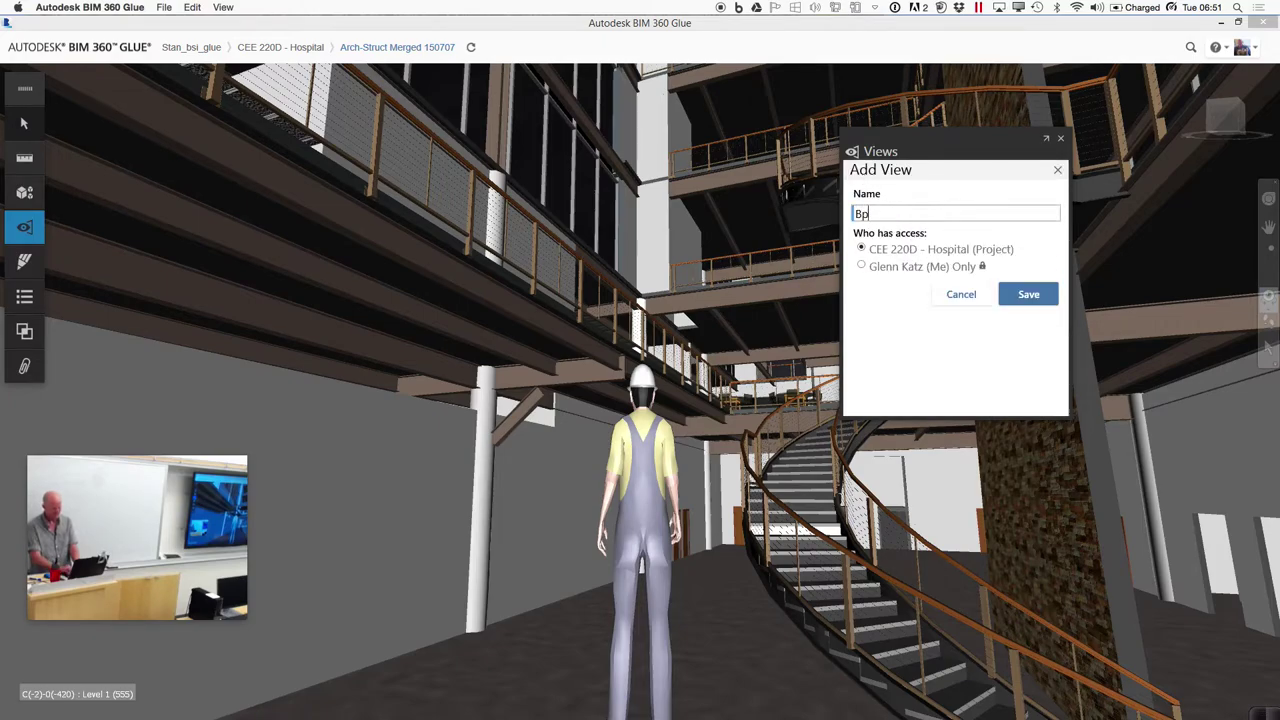
key(BackSpace)
key(BackSpace)
key(BackSpace)
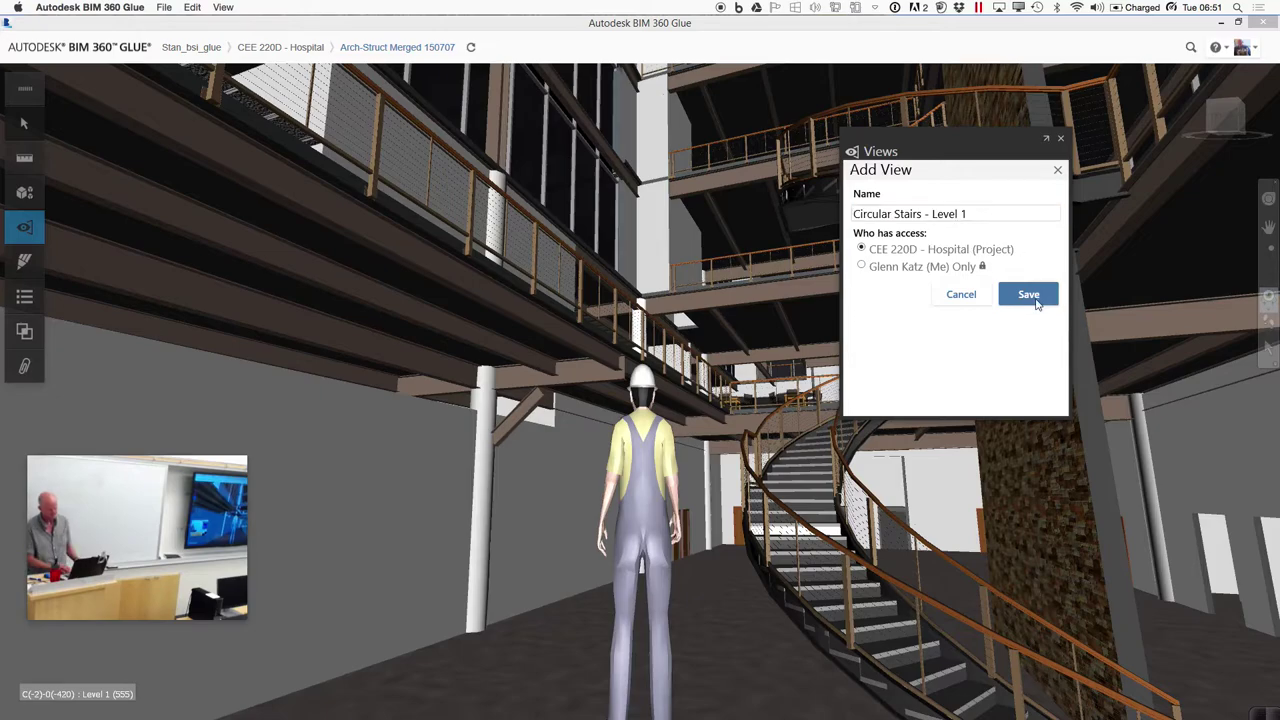
click(1029, 294)
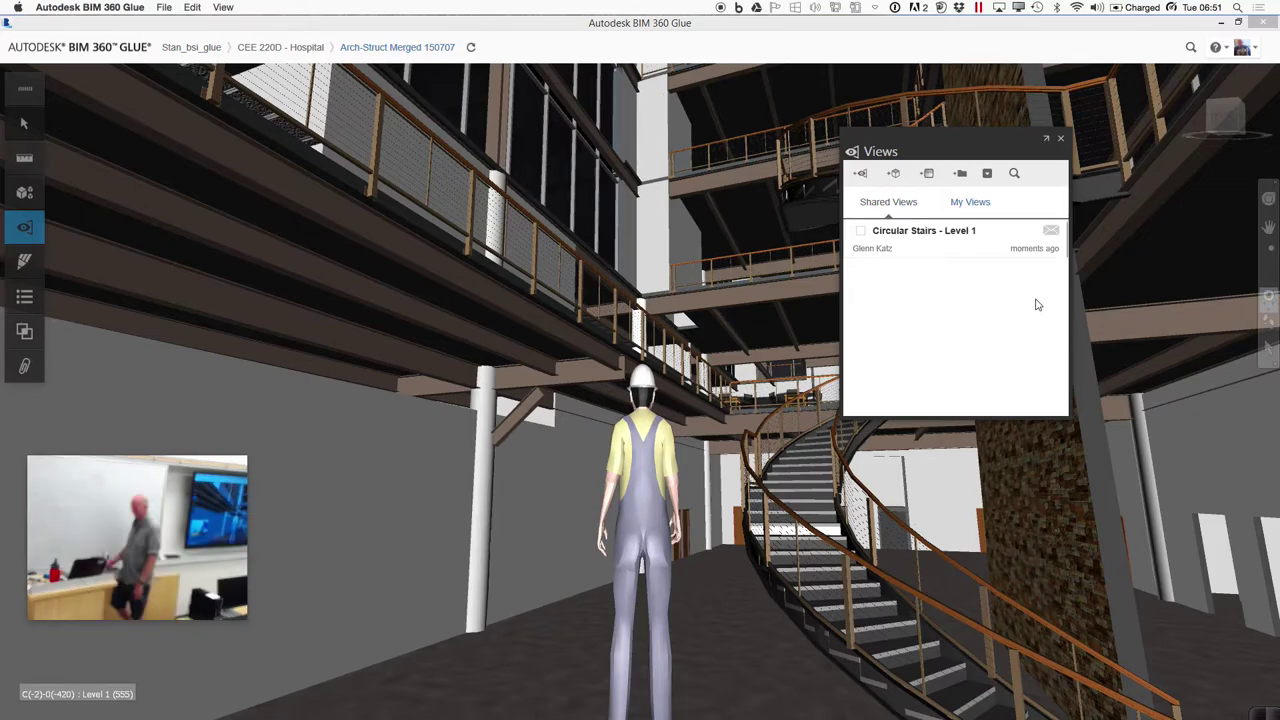
Leave BIM 360 Glue for the desktop and bring up the Mindomo mind map
key(ctrl+Left)
key(ctrl+Left)
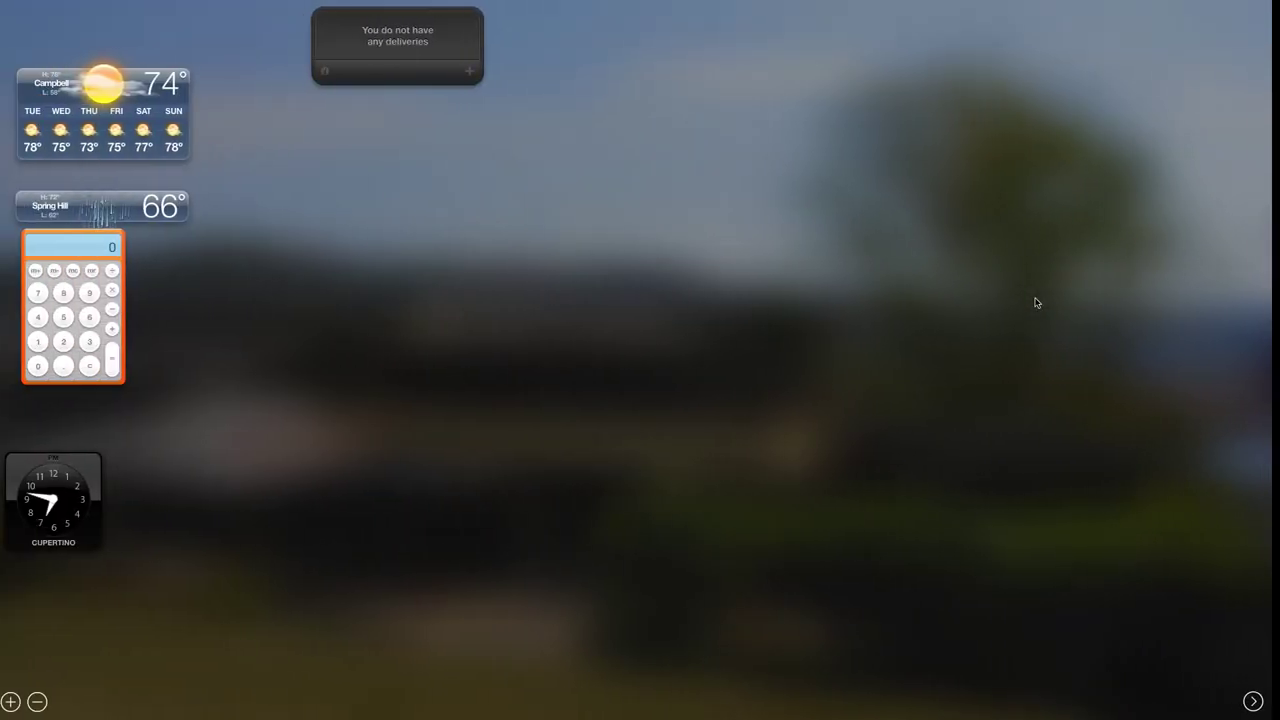
key(ctrl+Right)
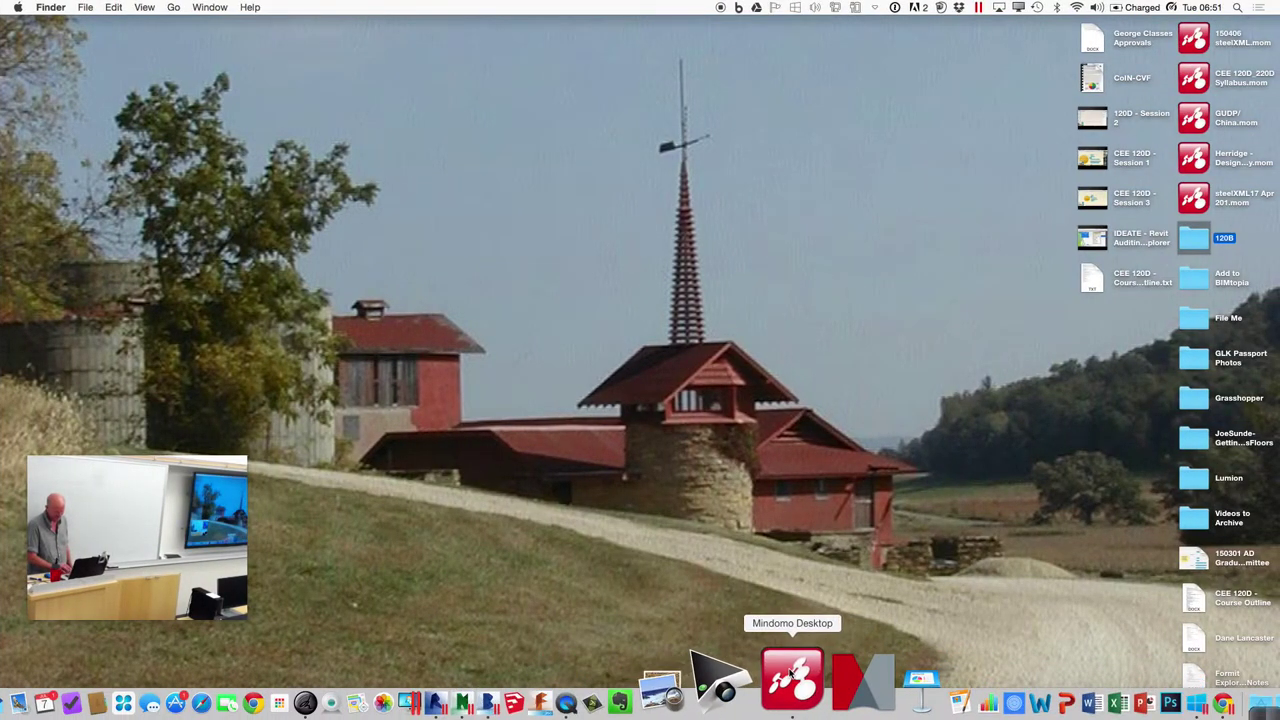
click(790, 678)
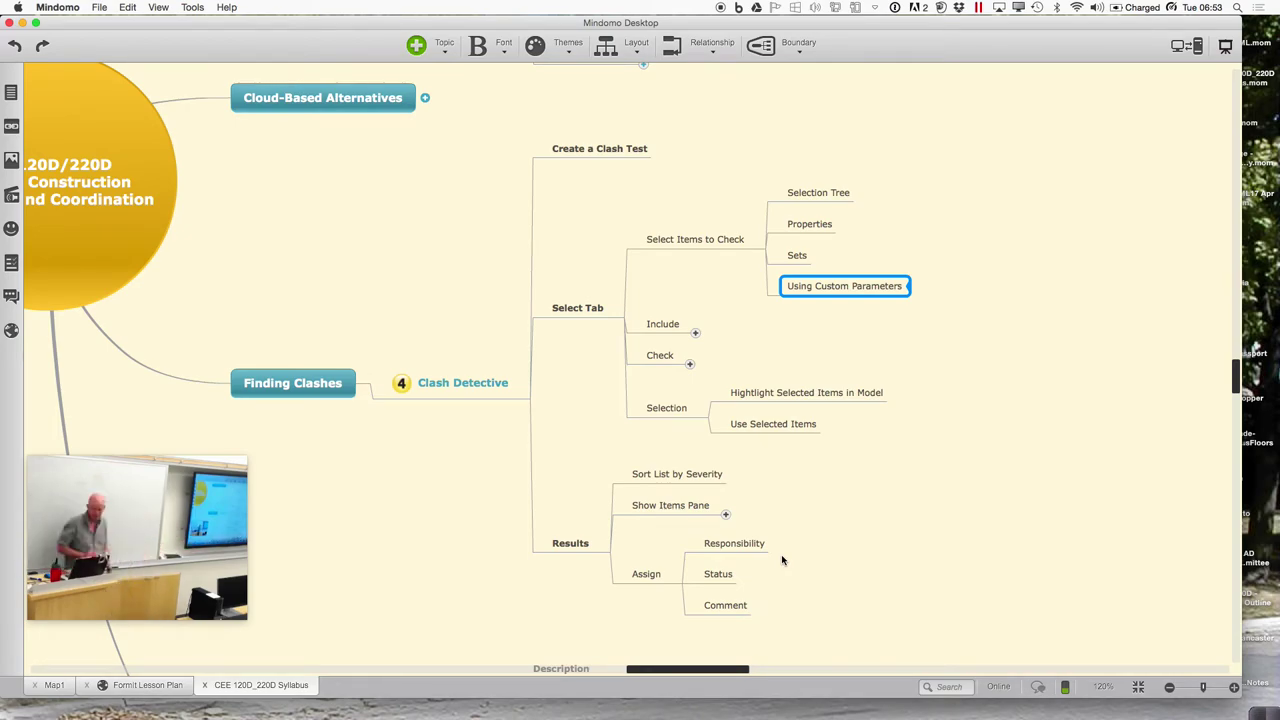
Bring Navisworks to the front from its Dock icon
click(560, 698)
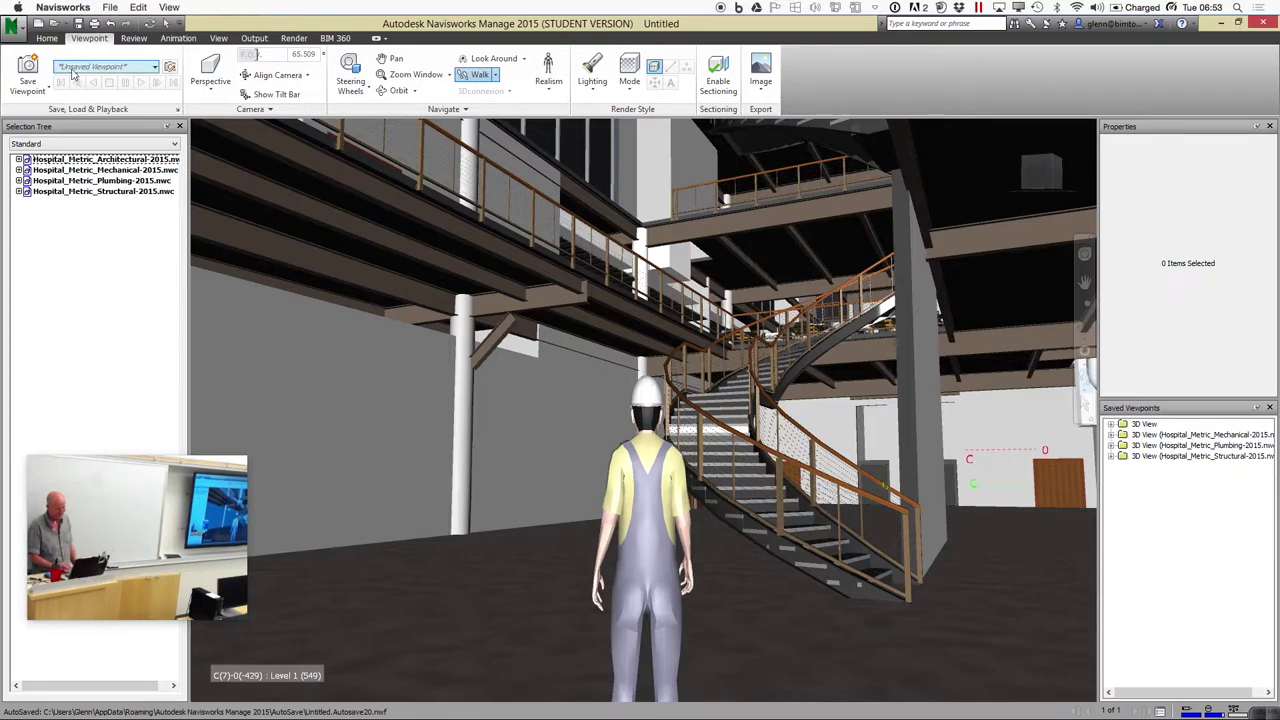
Launch Clash Detective from the Home tab's Tools group
click(49, 40)
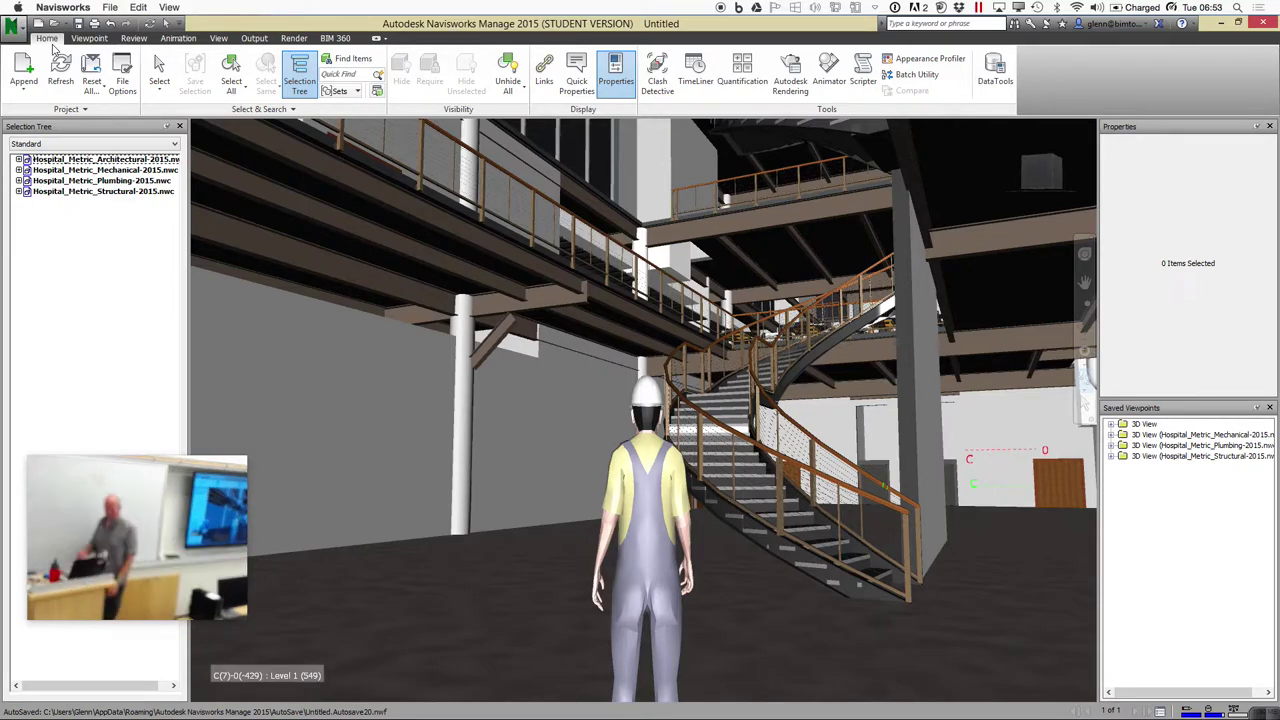
click(660, 78)
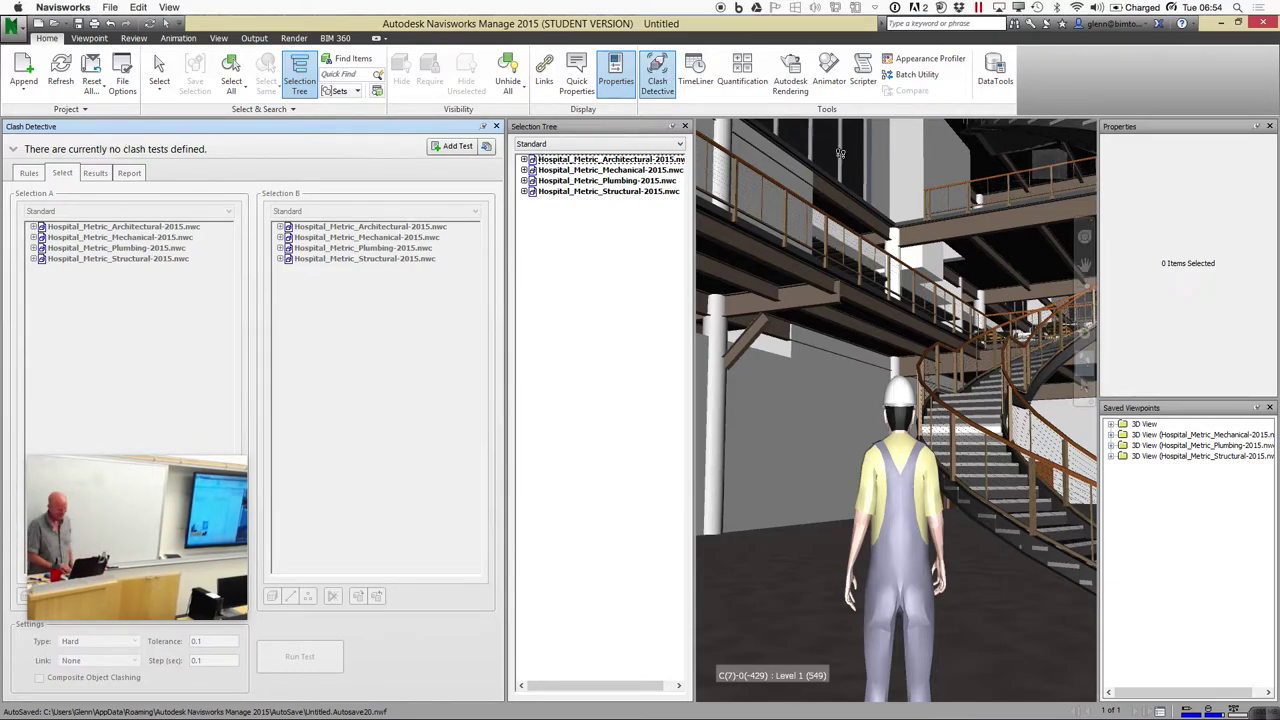
Close the Selection Tree panel and add a new clash test, Test 1
click(685, 127)
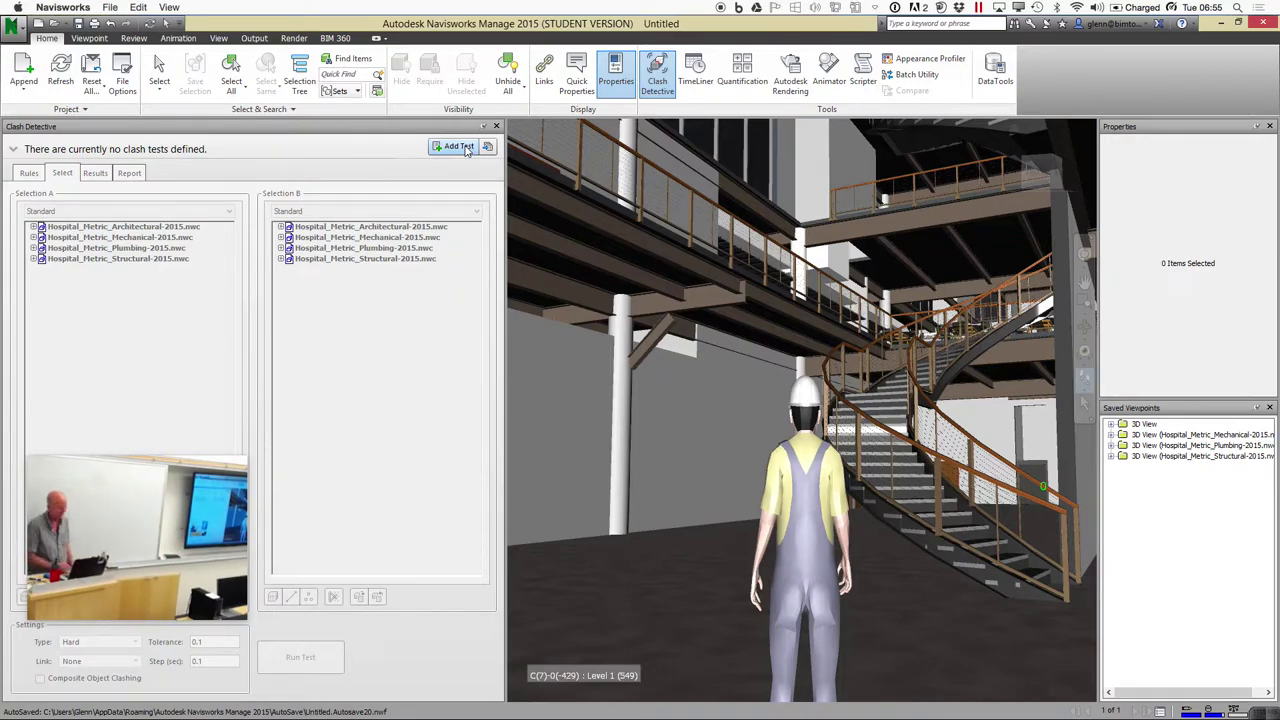
click(459, 147)
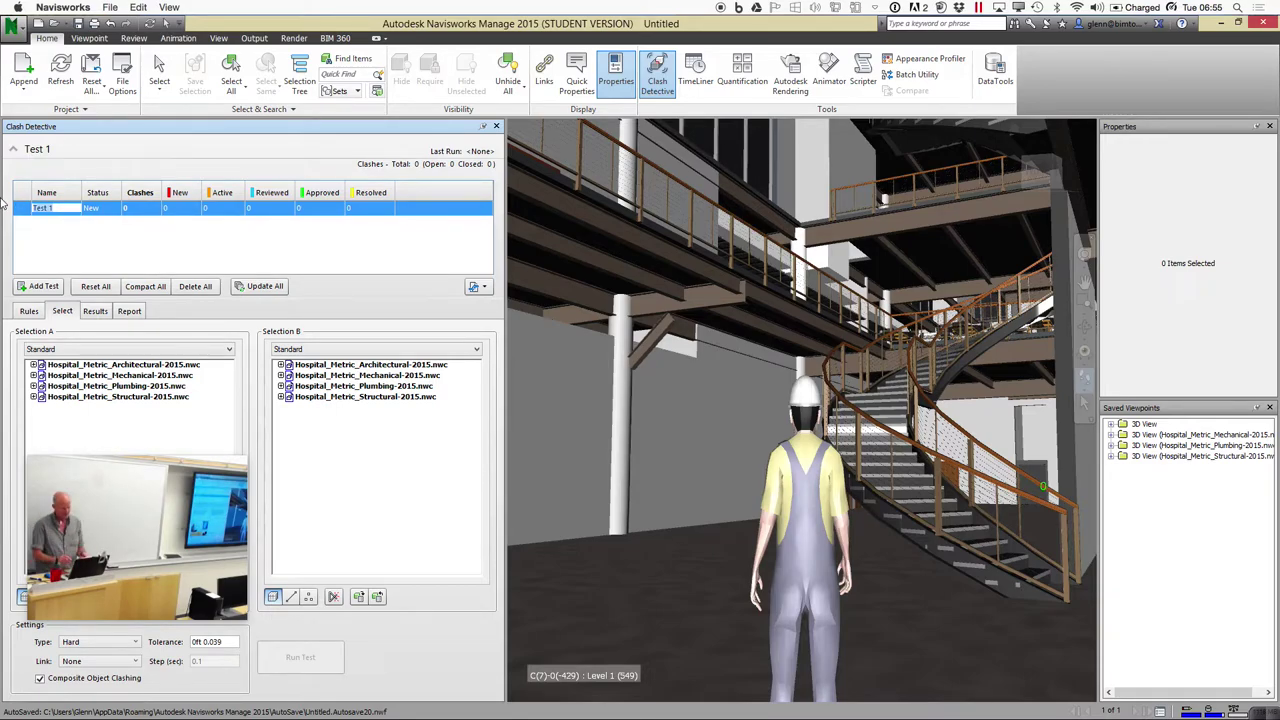
Rename the test 'Struct Beams vs Ductwork', widen the Name column, and show its Rules
text(S)
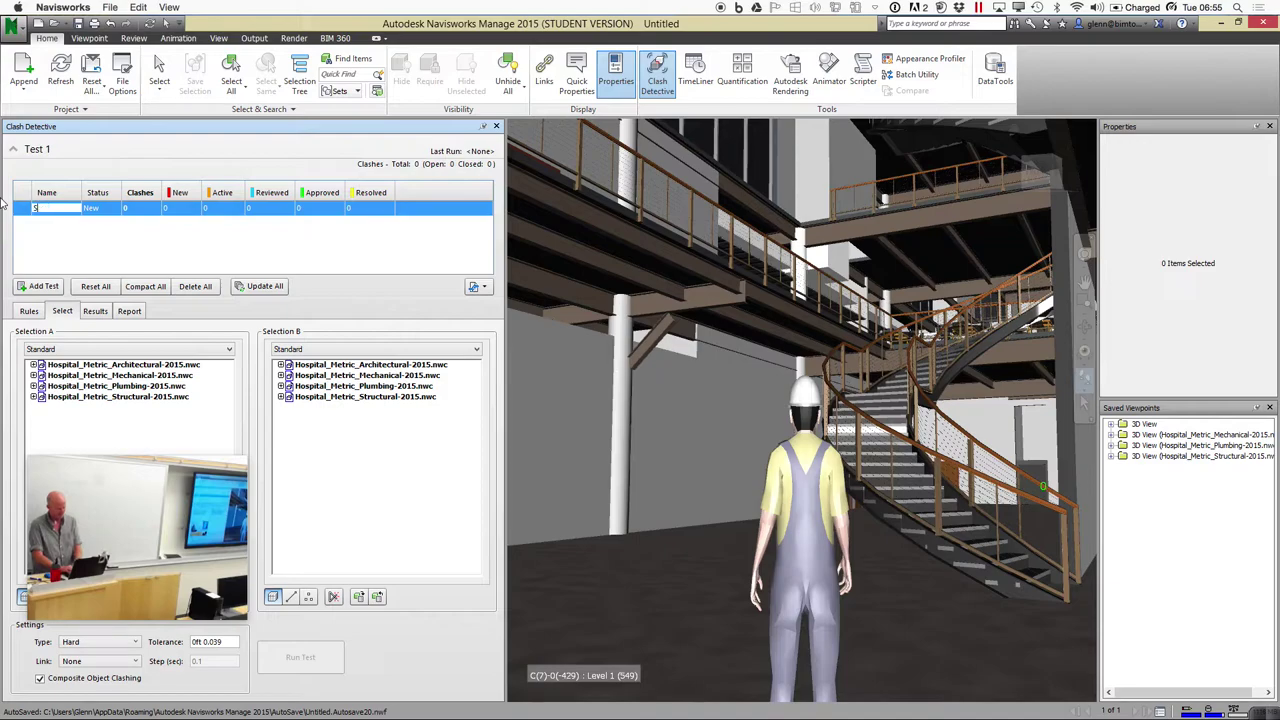
text(tr)
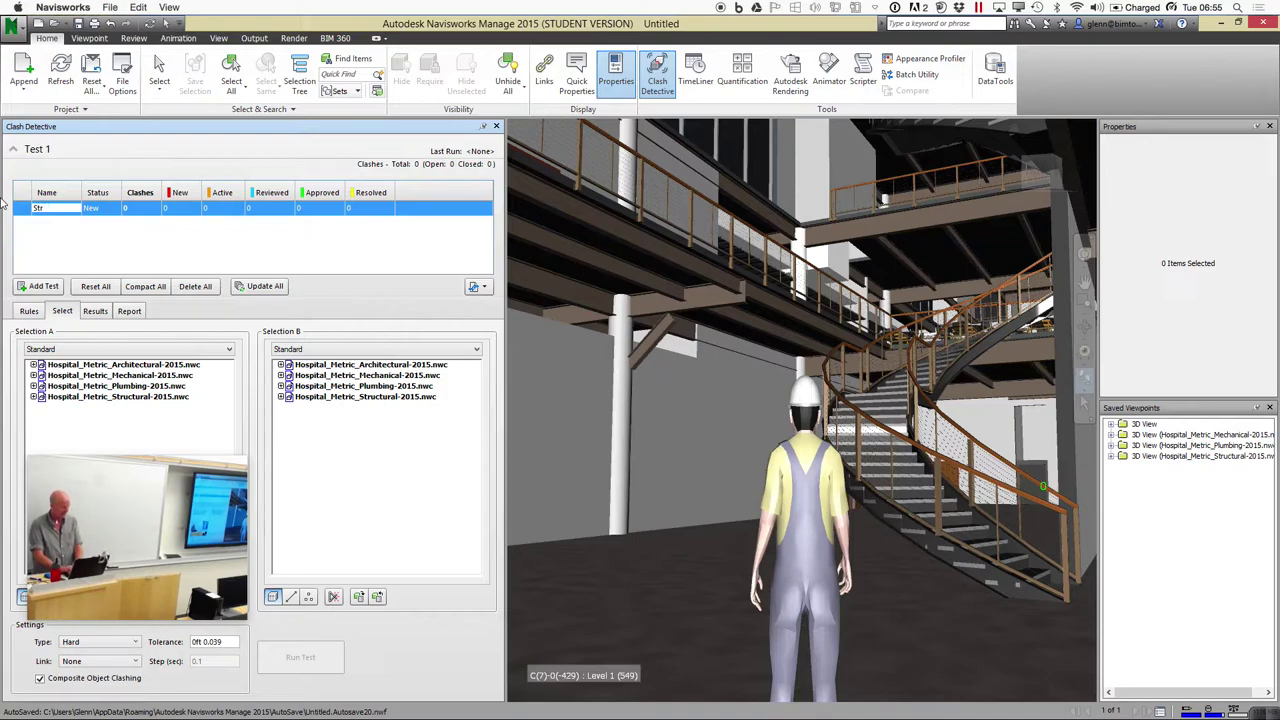
text(uct Beam)
text(s vs)
text( Ductw)
text(ork)
key(Return)
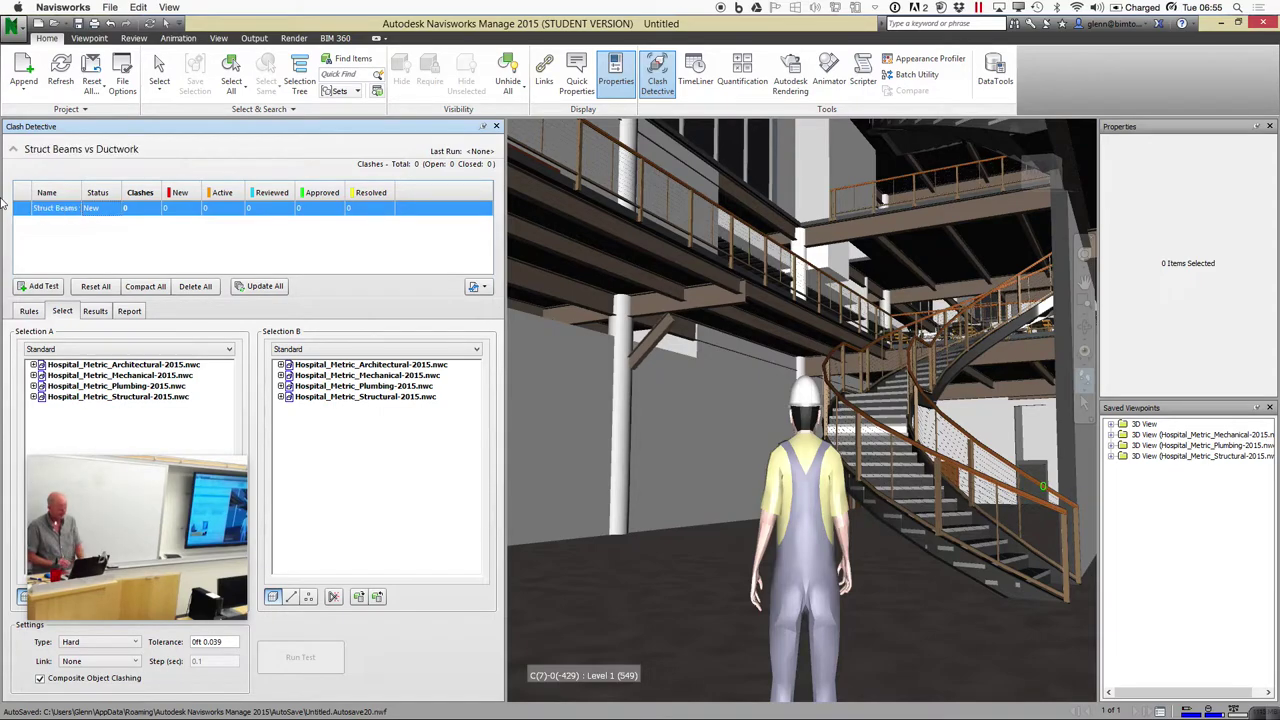
drag(73, 192, 129, 193)
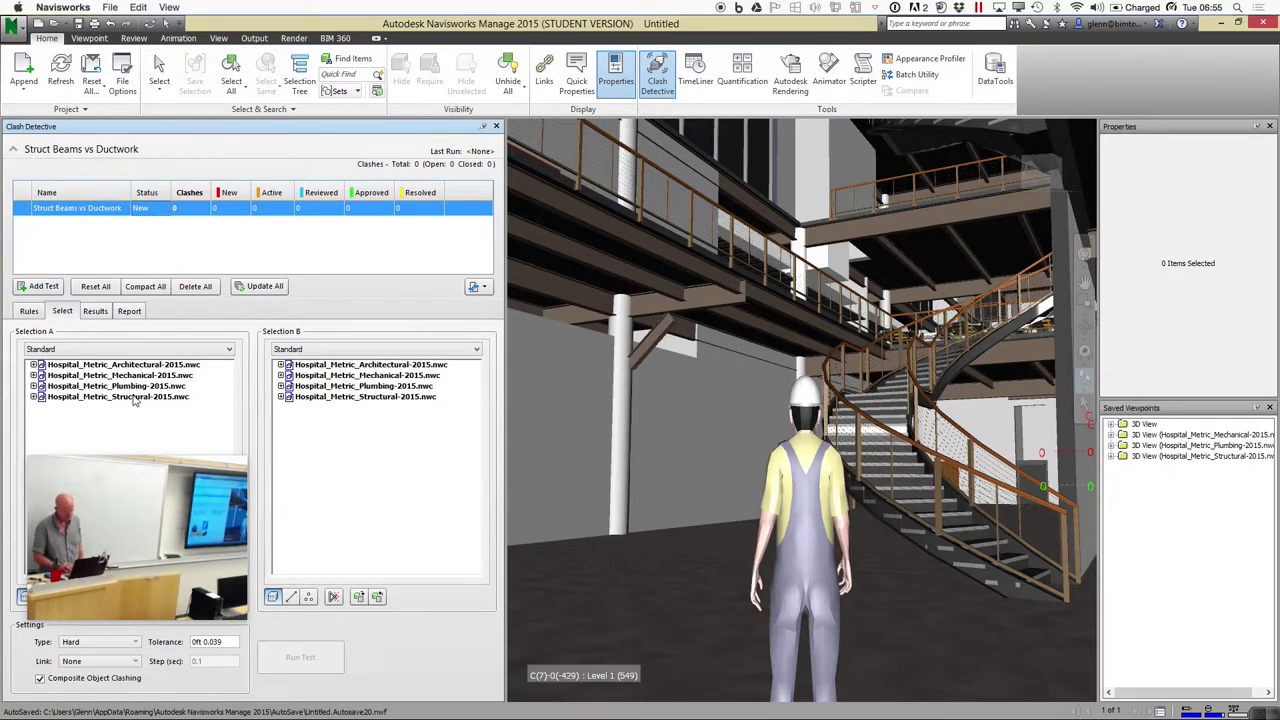
drag(163, 478, 1140, 541)
click(29, 312)
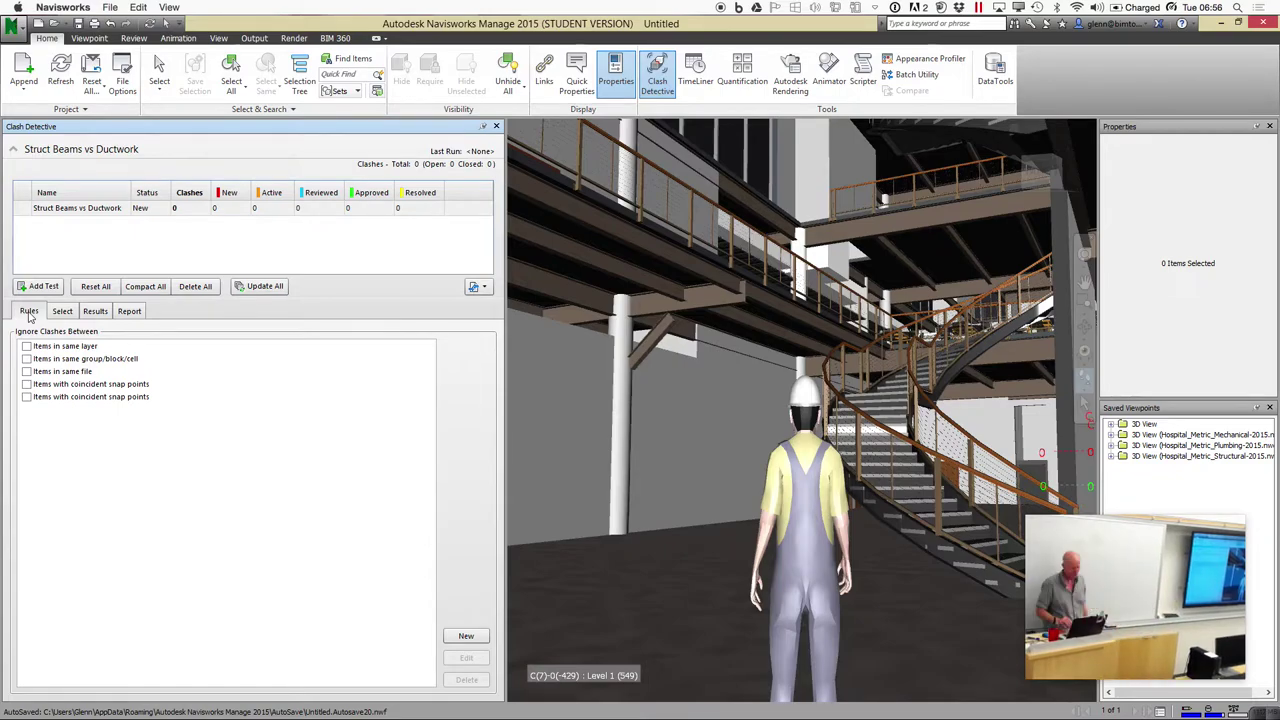
Switch back to the Select tab showing the Selection A and B trees
click(65, 315)
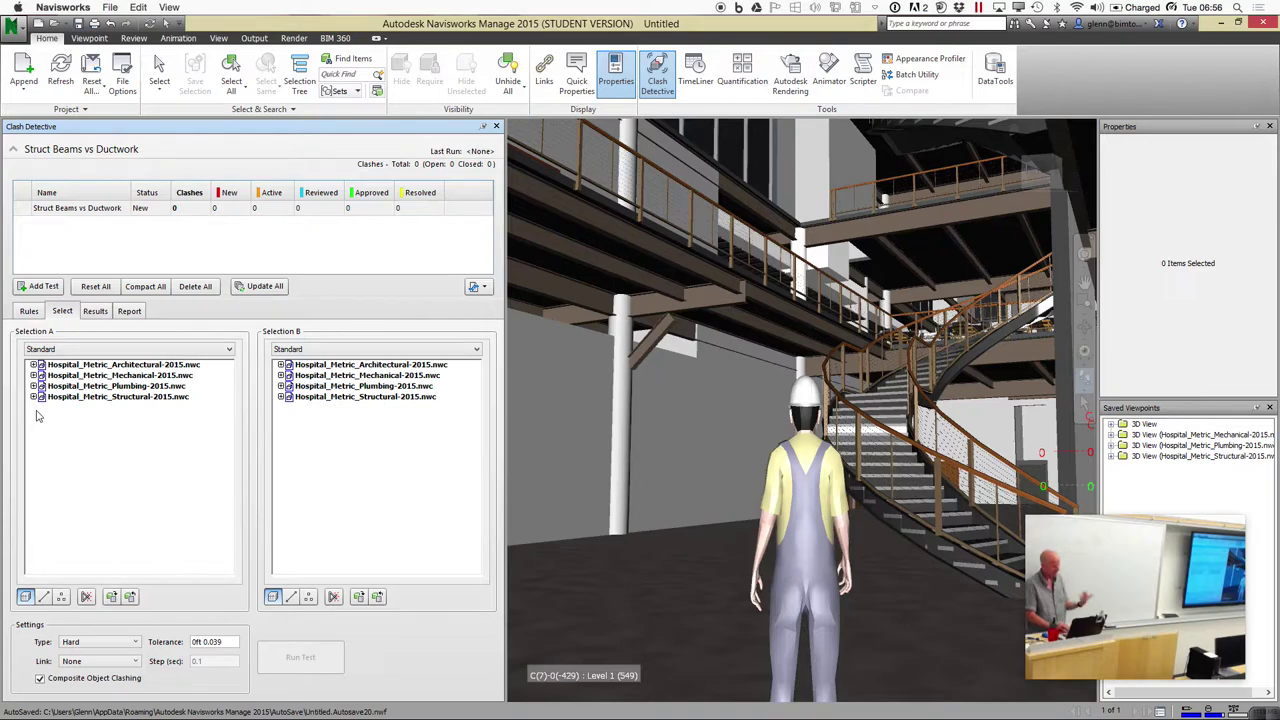
Expand Levels 1 and 2 of the Structural model and pick Level 2's Structural Framing
click(34, 397)
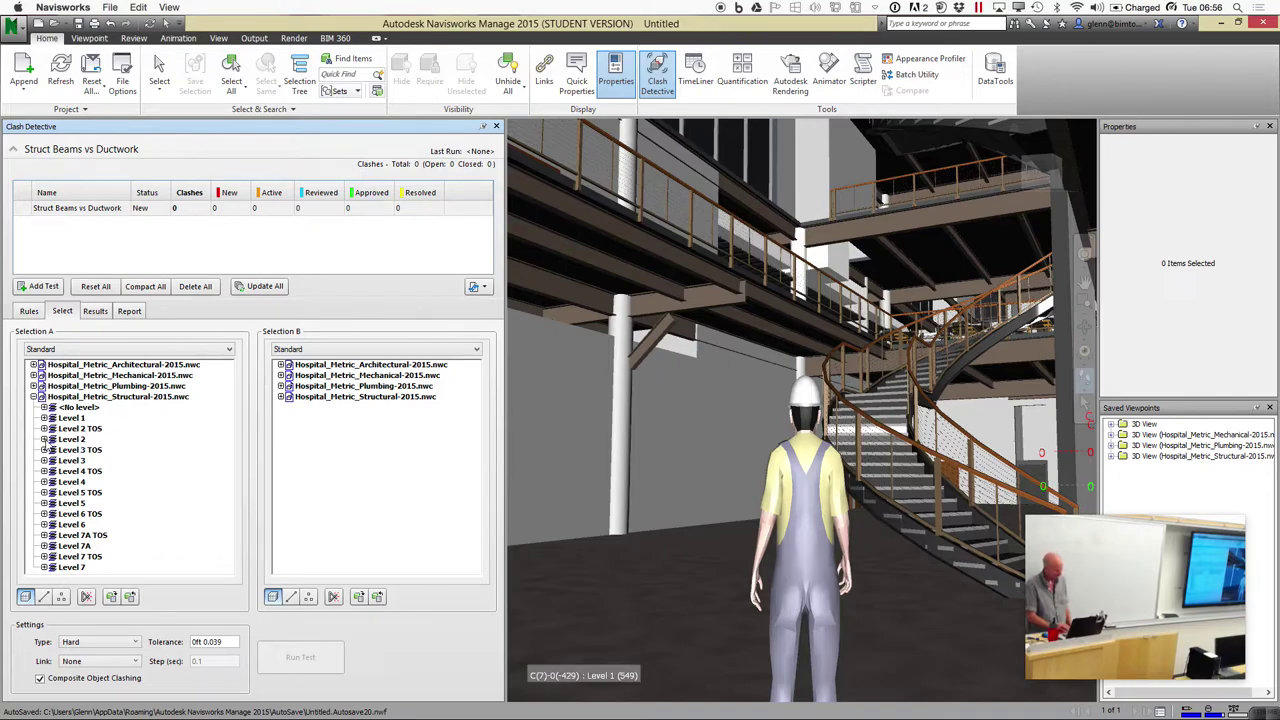
click(44, 439)
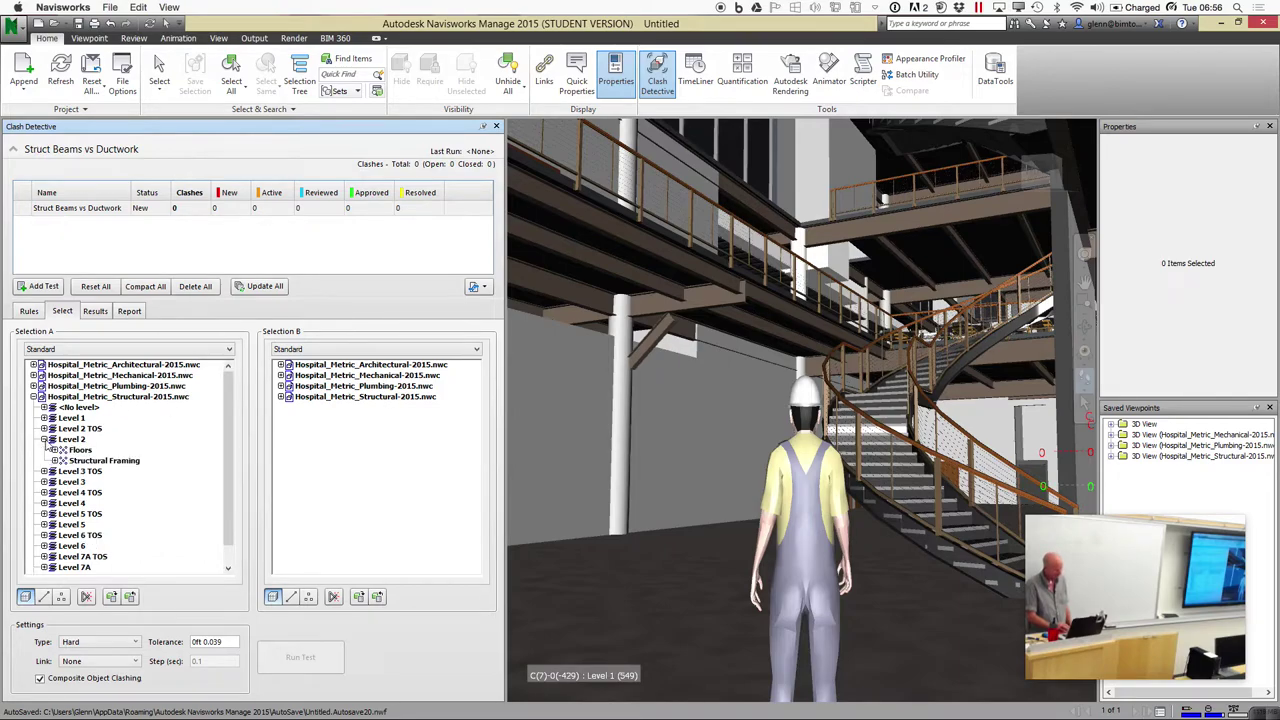
click(78, 461)
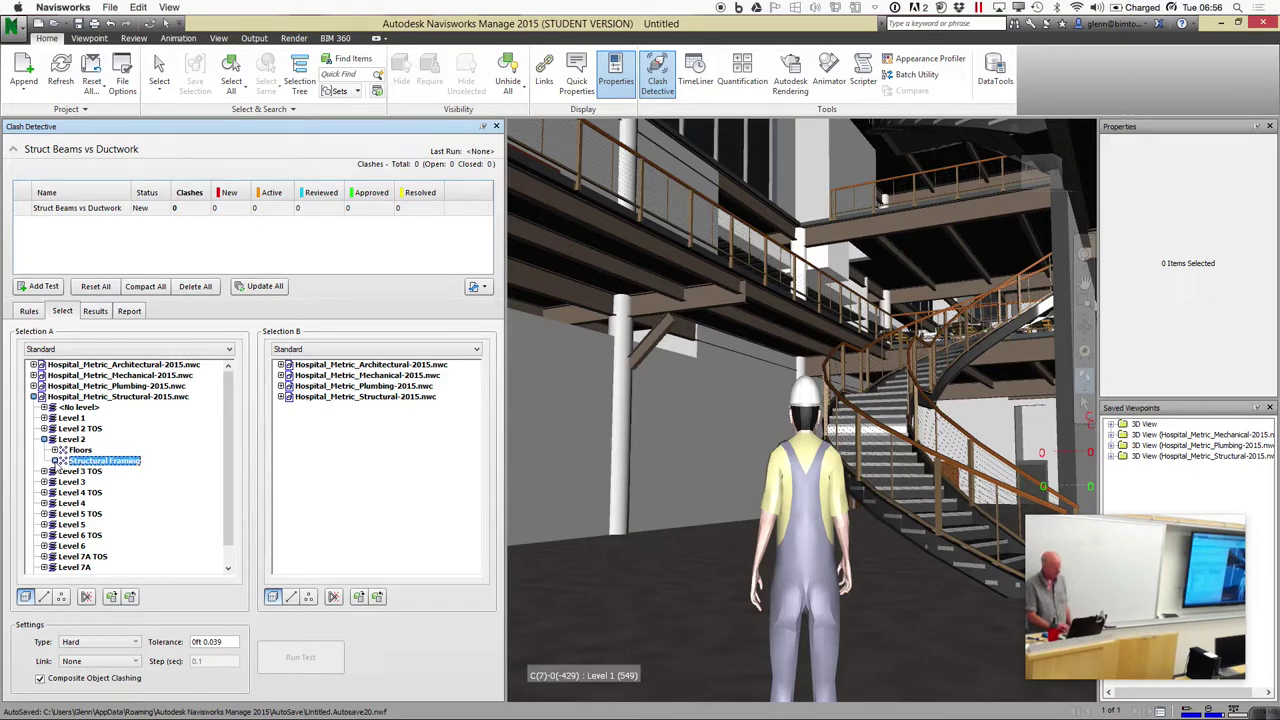
click(56, 461)
click(66, 471)
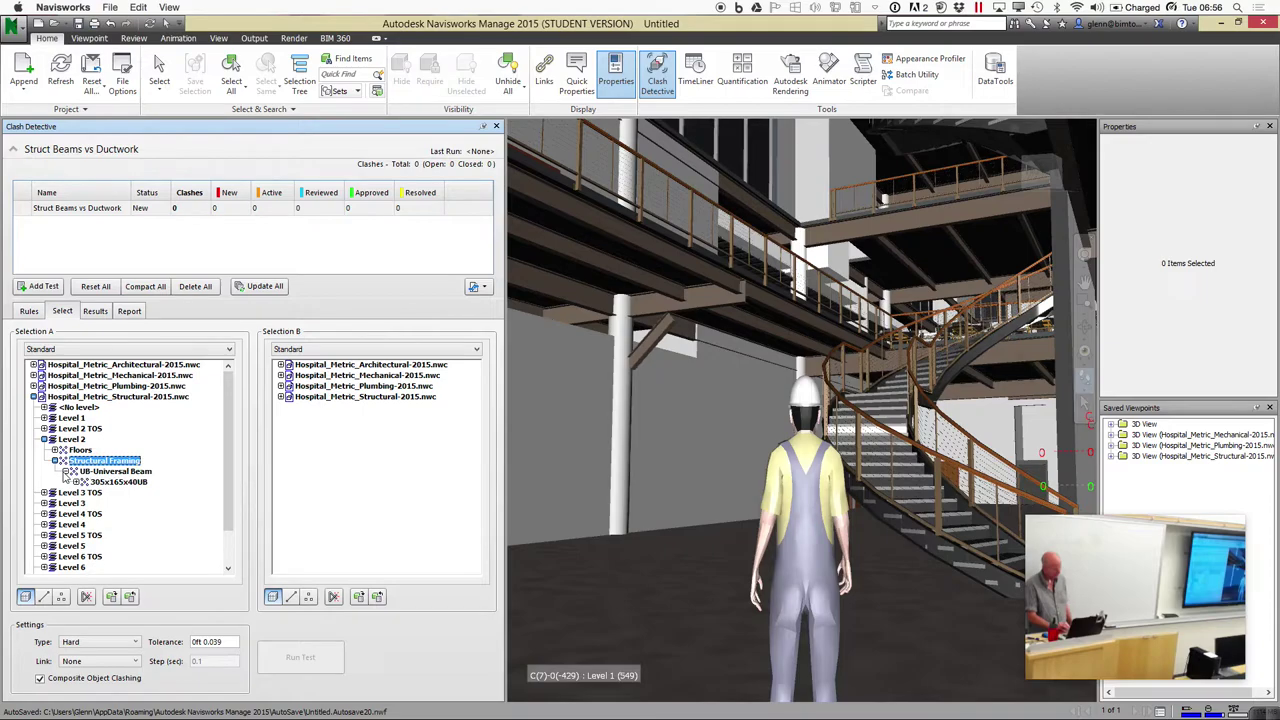
click(66, 472)
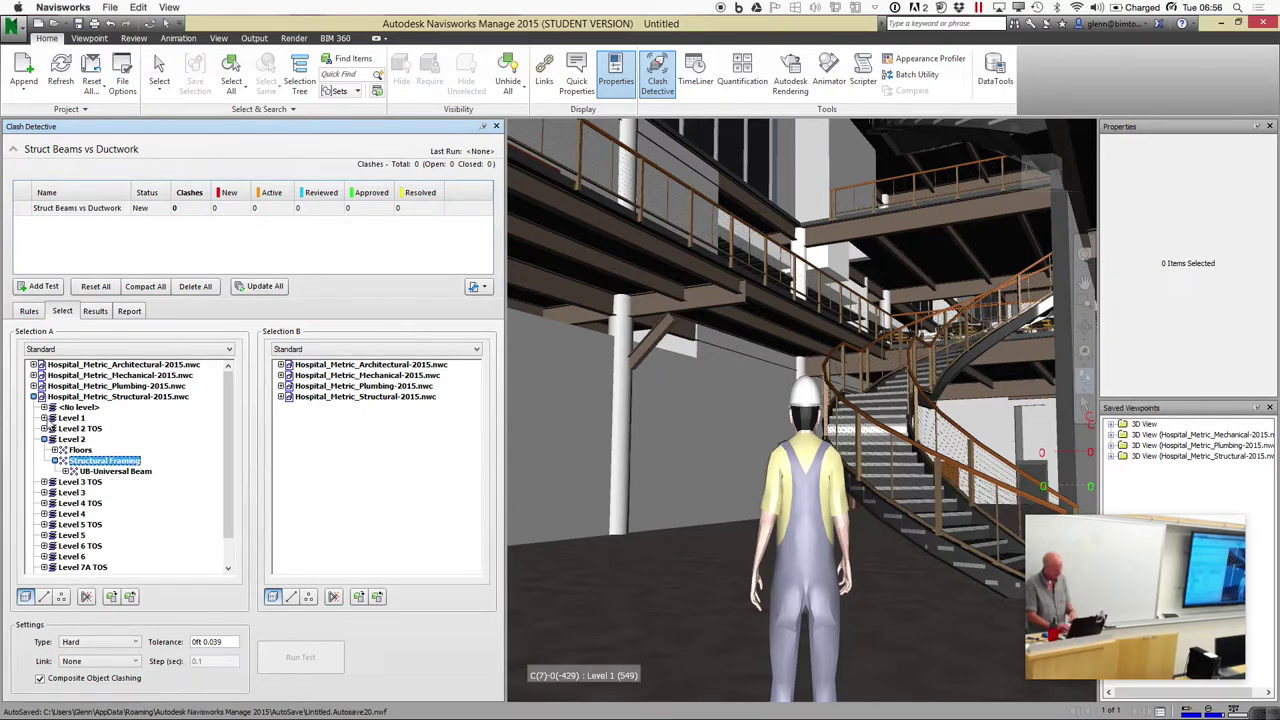
click(45, 418)
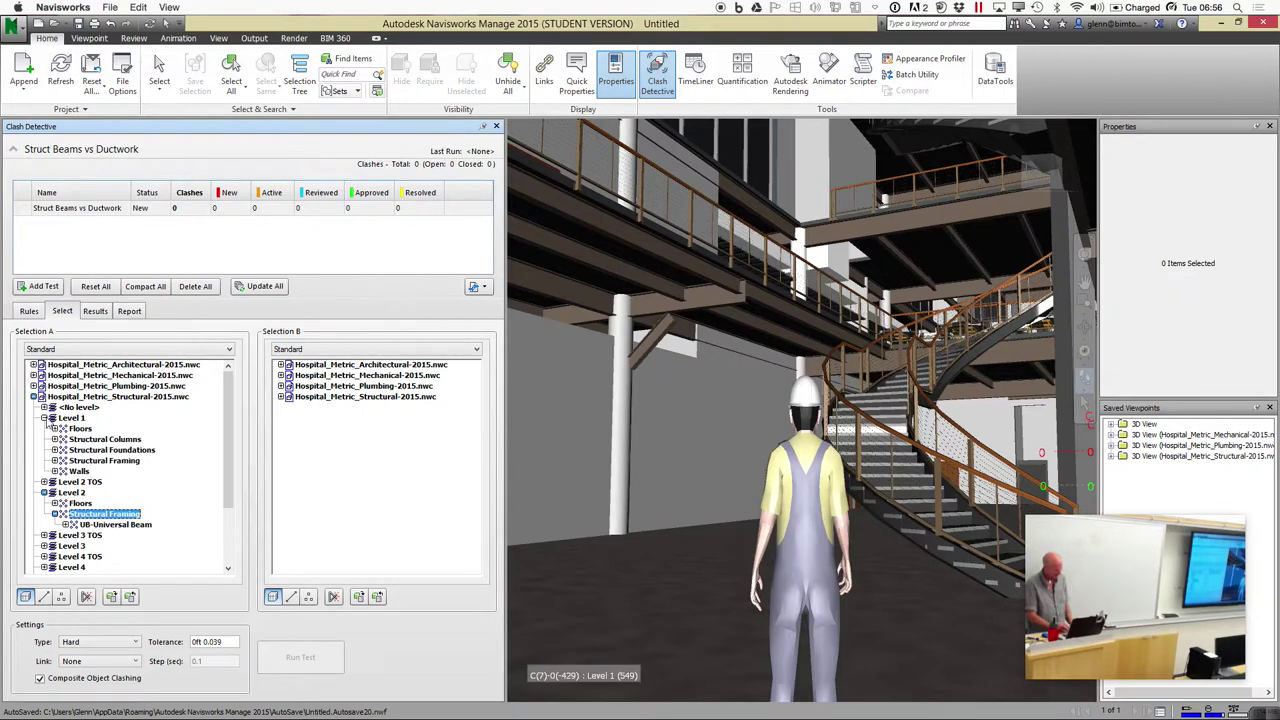
click(103, 461)
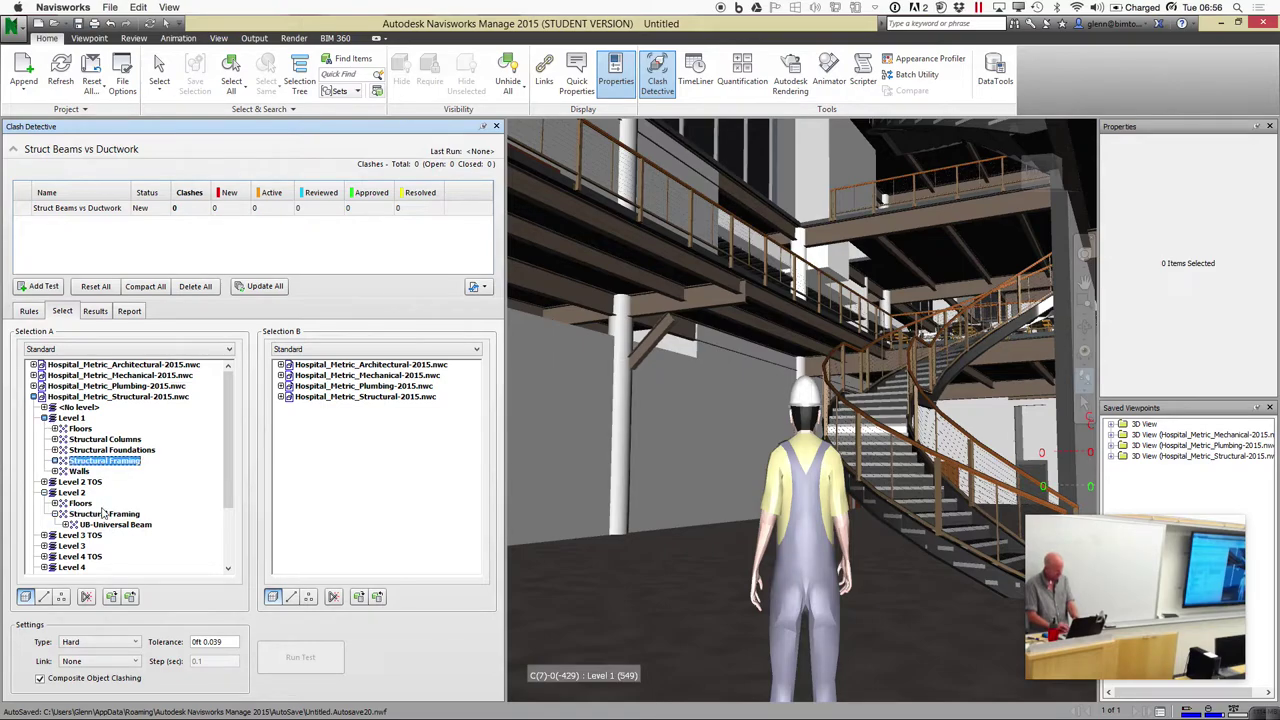
shift+click(103, 514)
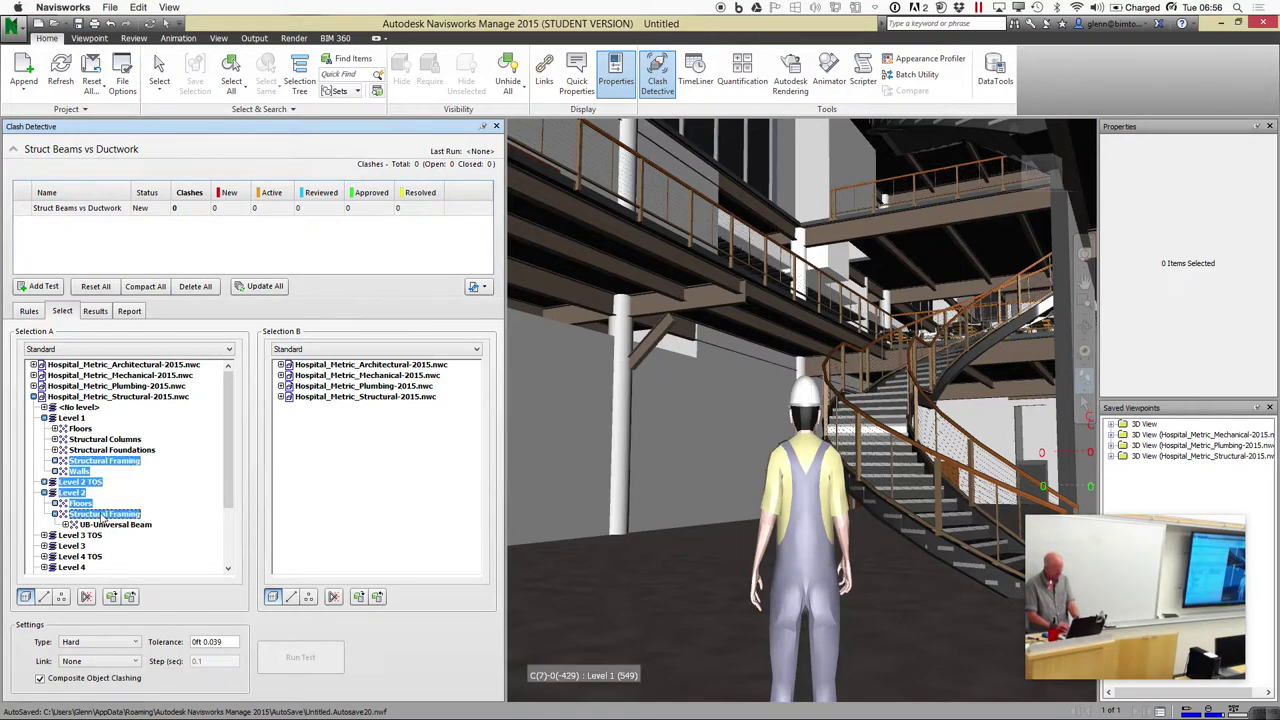
click(103, 514)
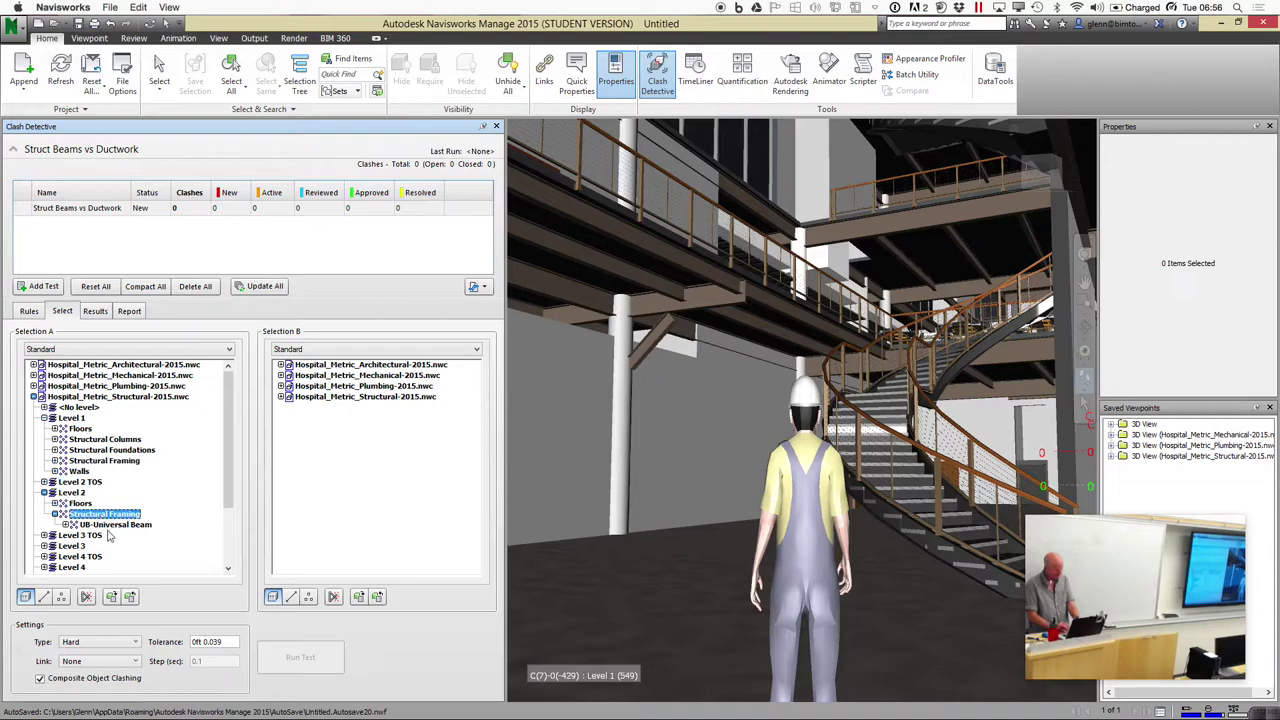
Ctrl-select Structural Framing under Levels 1, 2 and 3 for Selection A
click(115, 462)
click(115, 513)
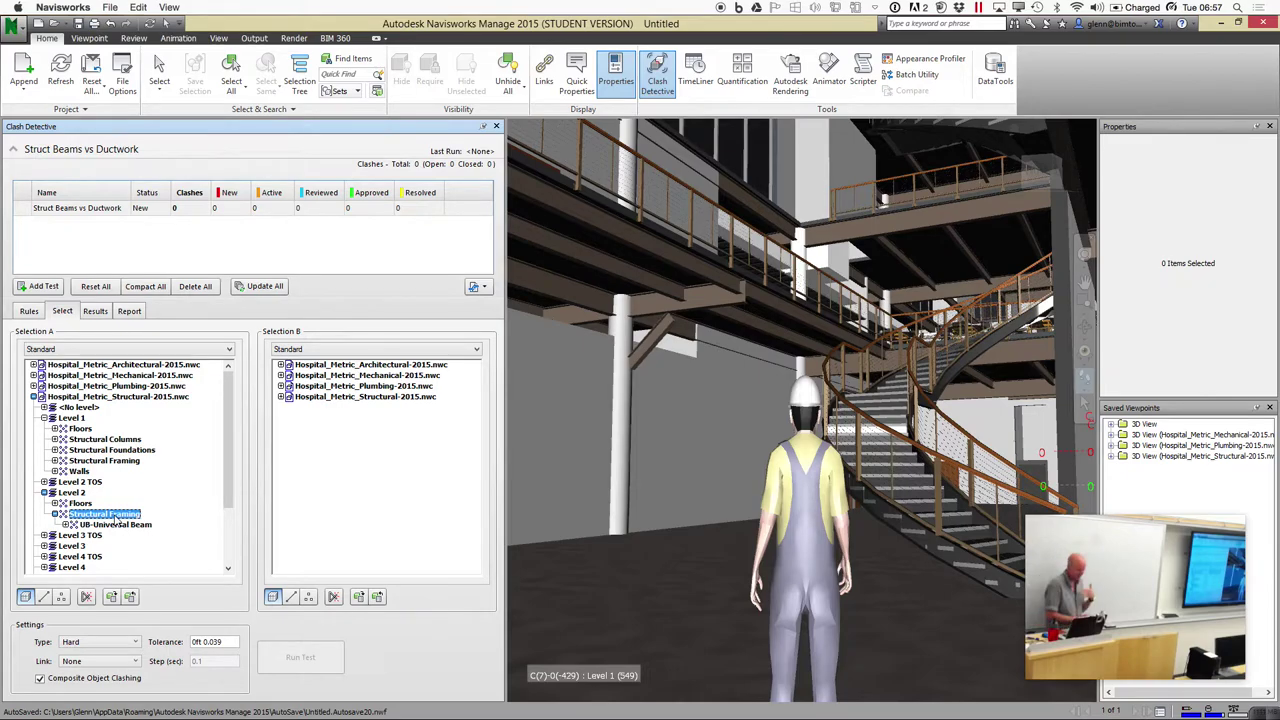
click(164, 514)
click(115, 515)
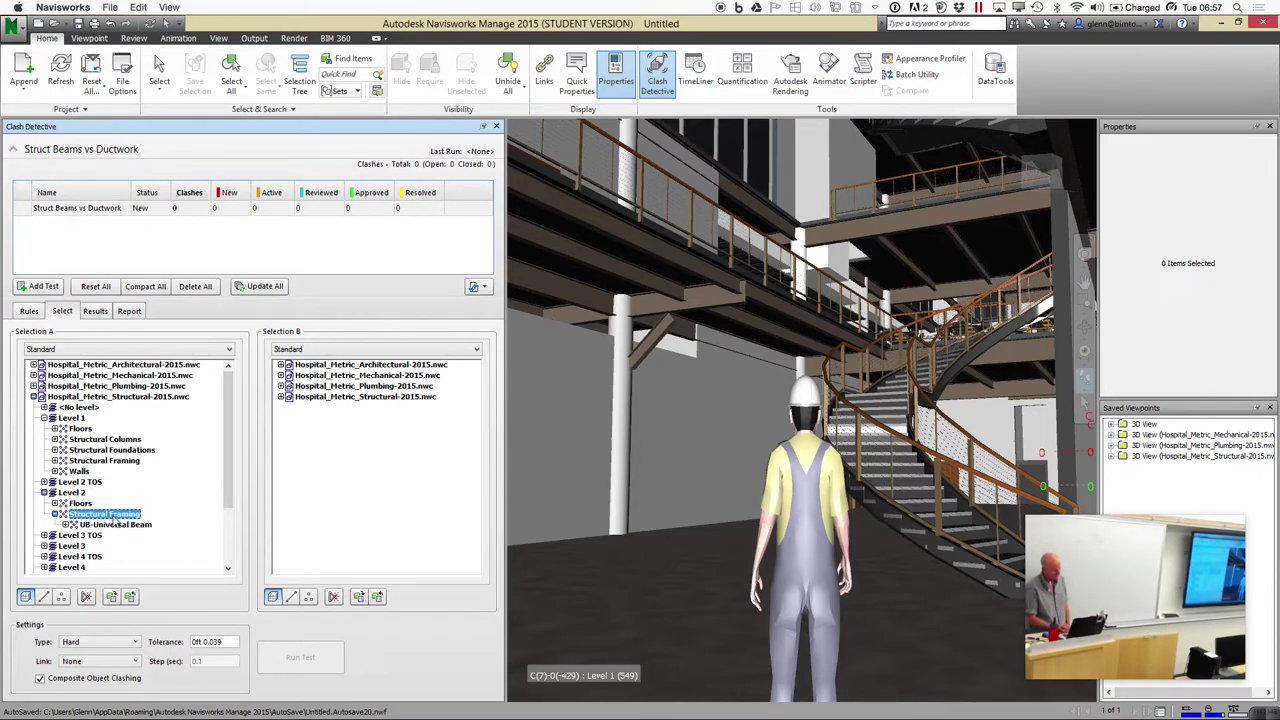
ctrl+click(106, 460)
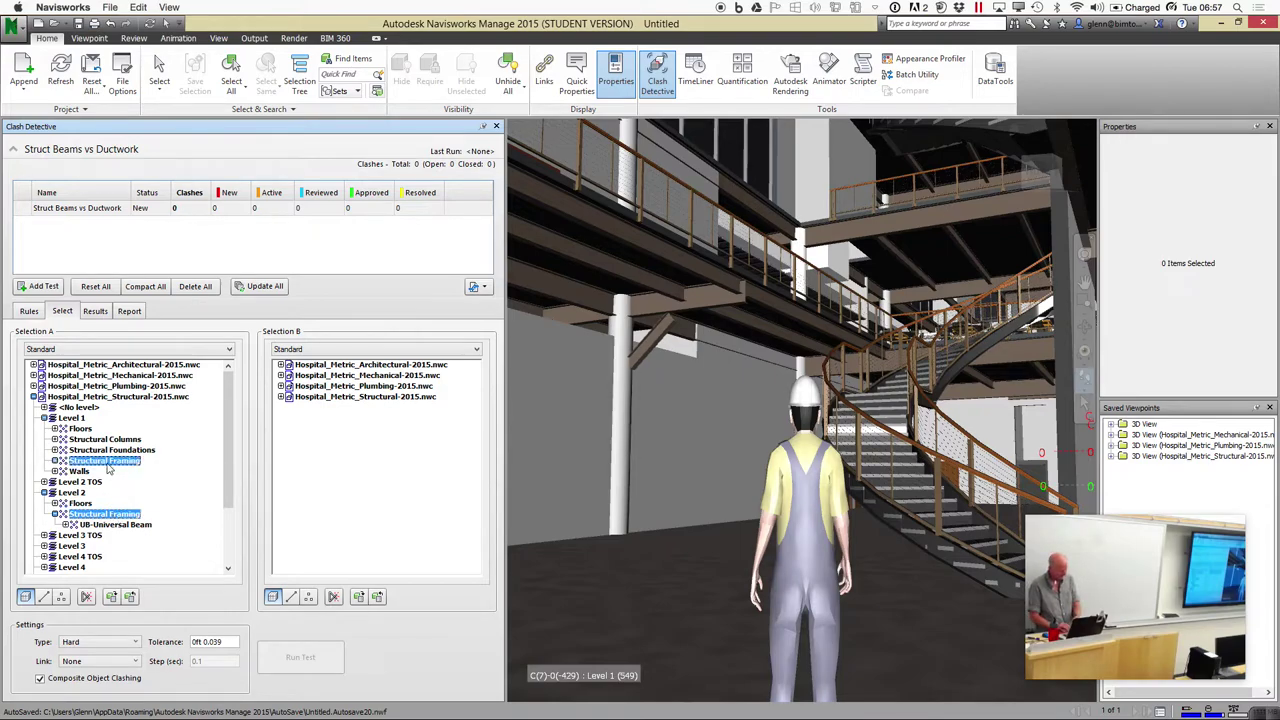
click(45, 546)
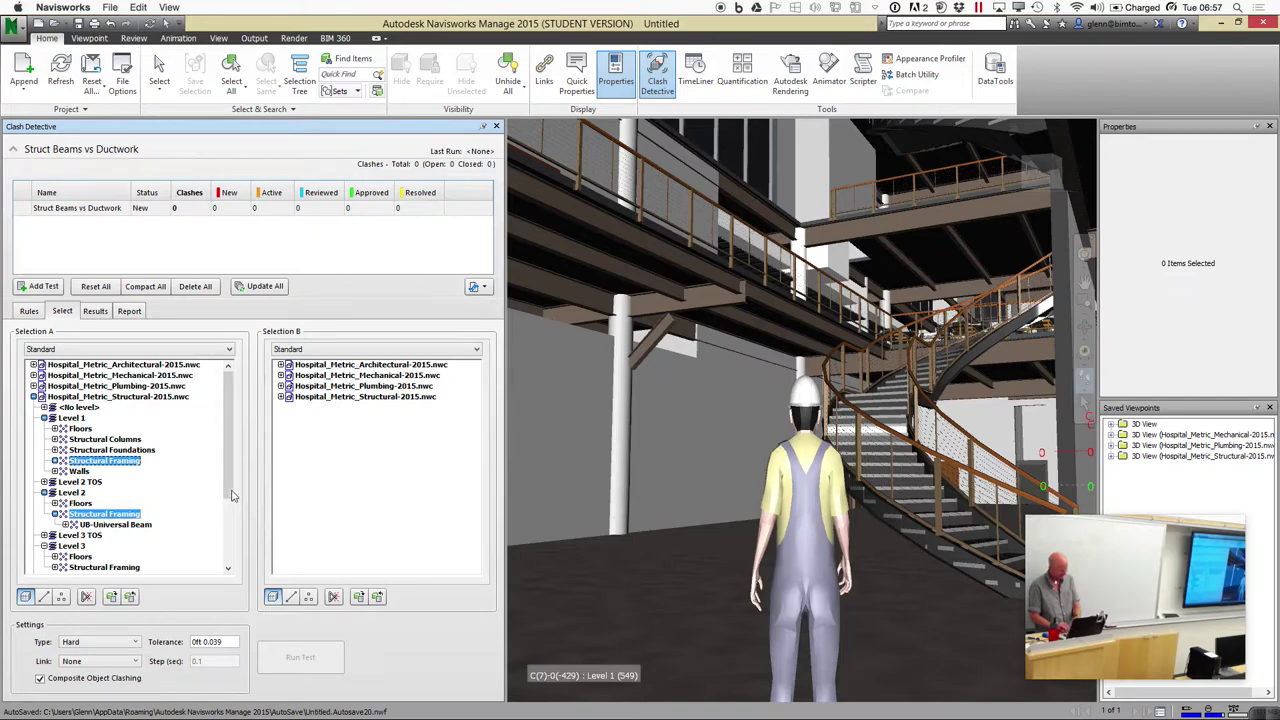
drag(231, 497, 231, 512)
ctrl+click(117, 537)
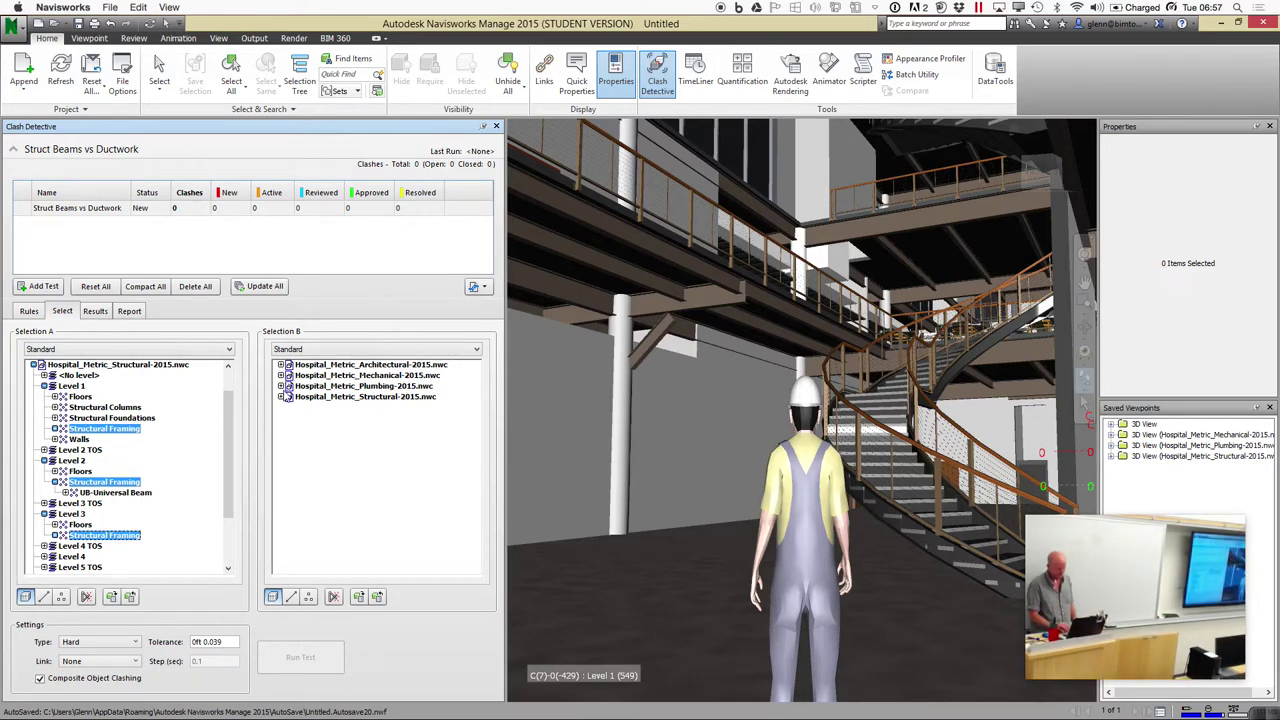
click(281, 376)
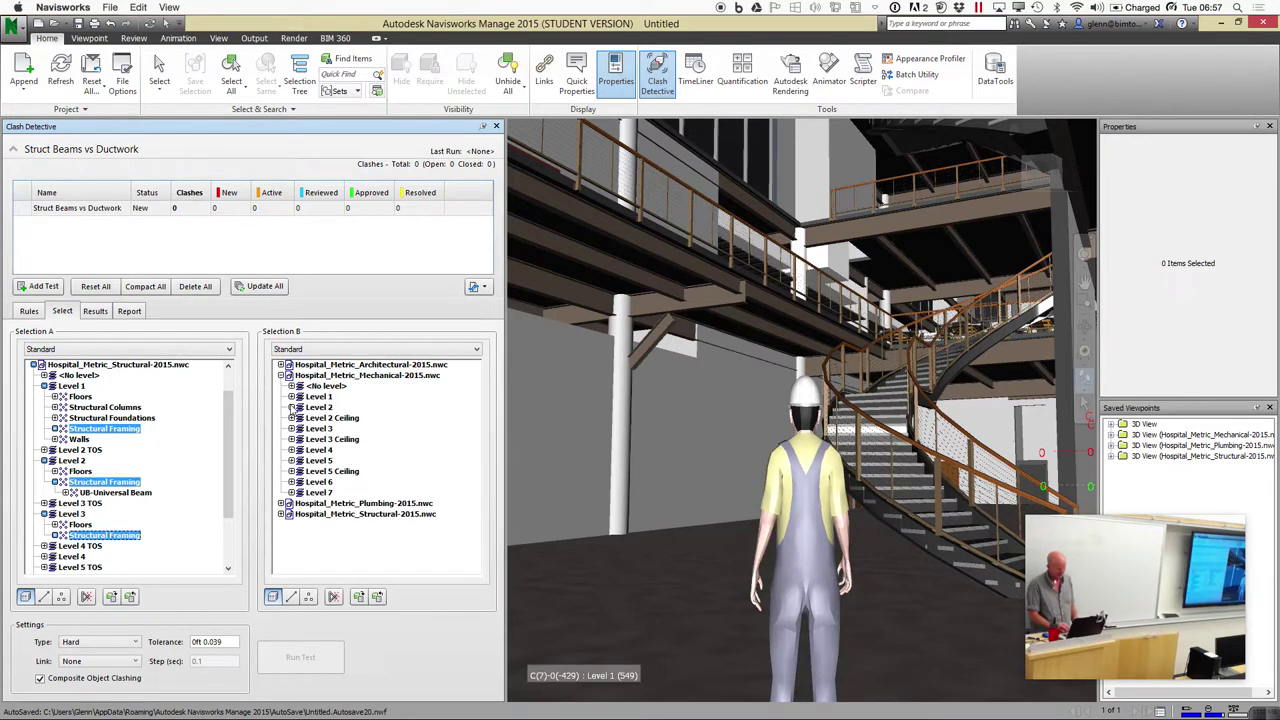
Ctrl-select Ducts under mechanical Levels 1, 2 and 3 in Selection B
click(292, 397)
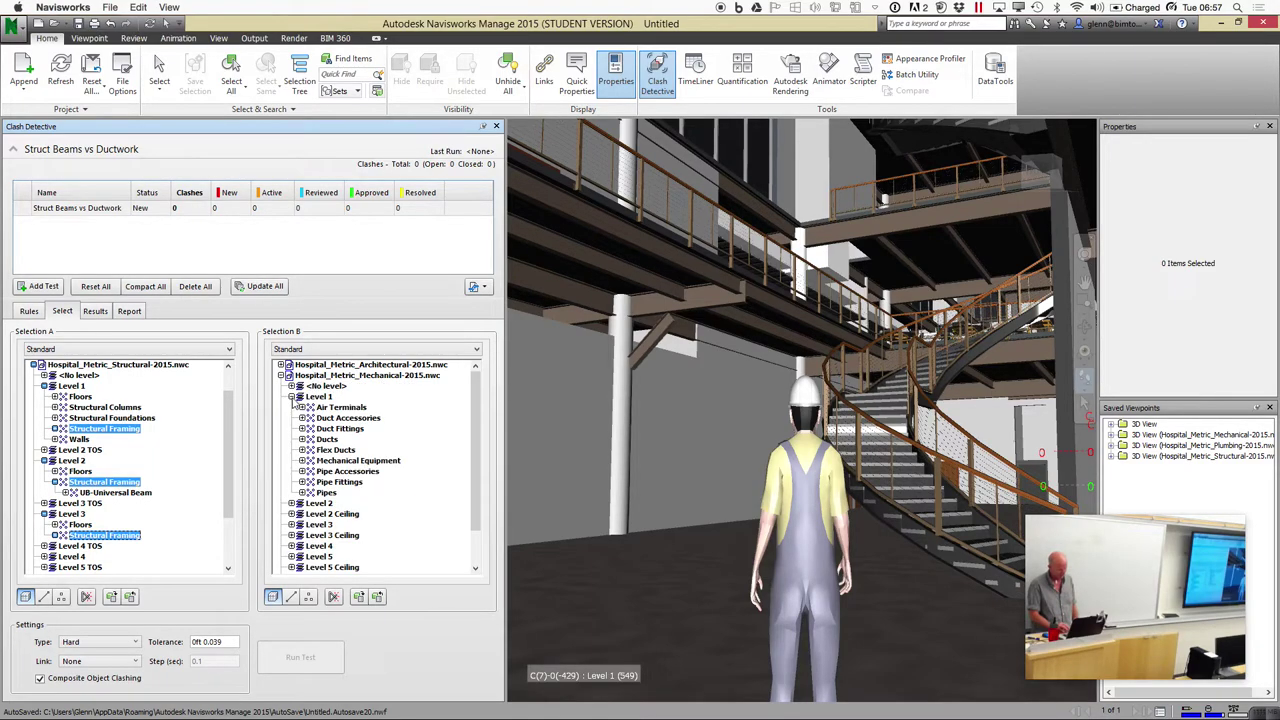
click(328, 439)
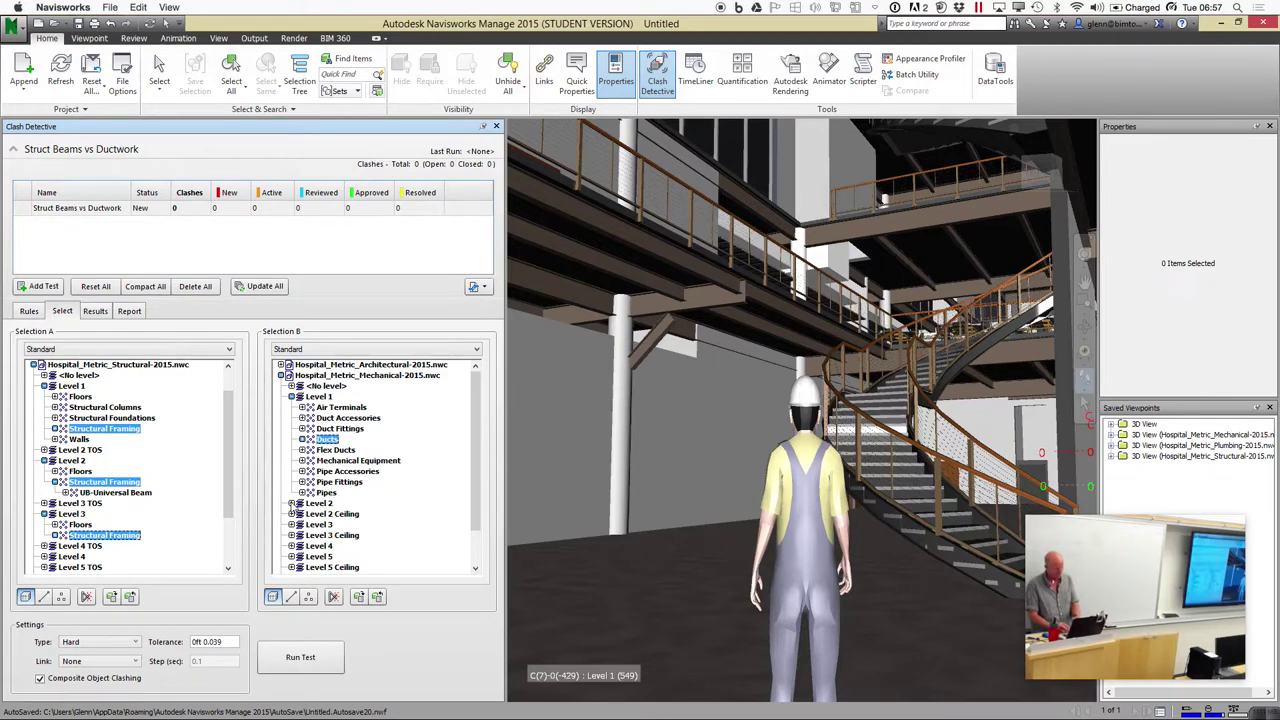
click(291, 503)
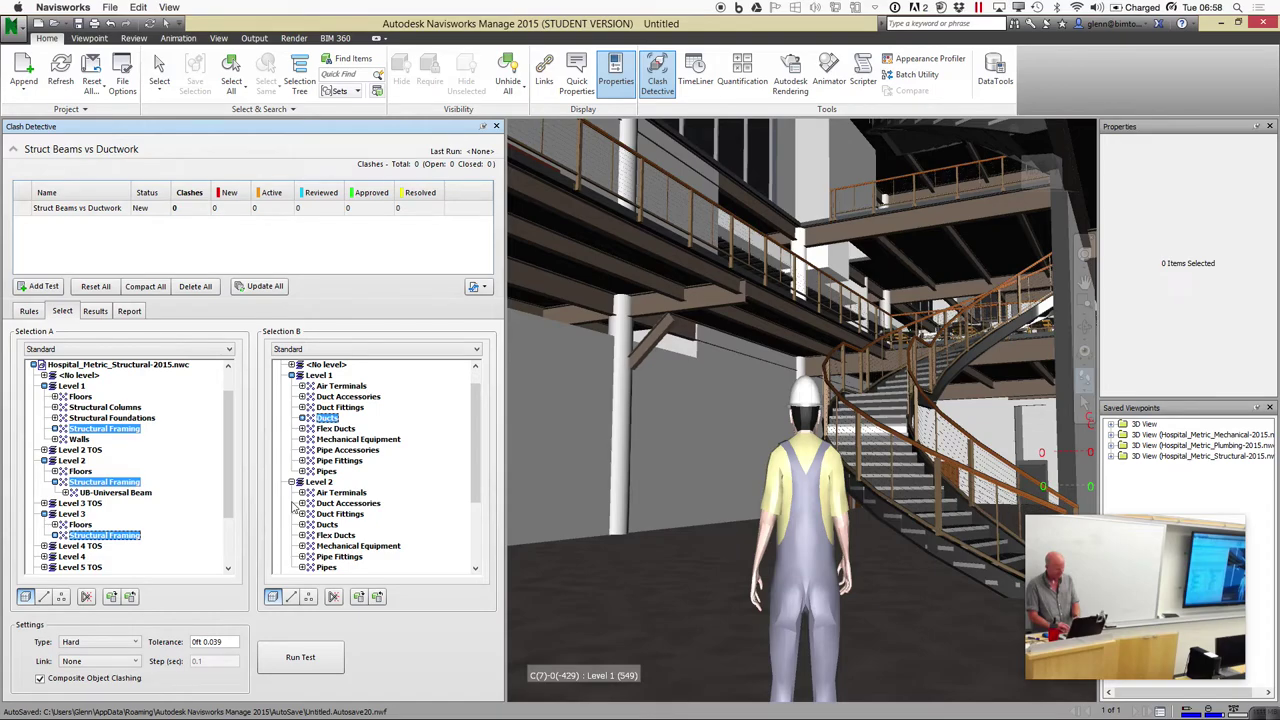
click(328, 525)
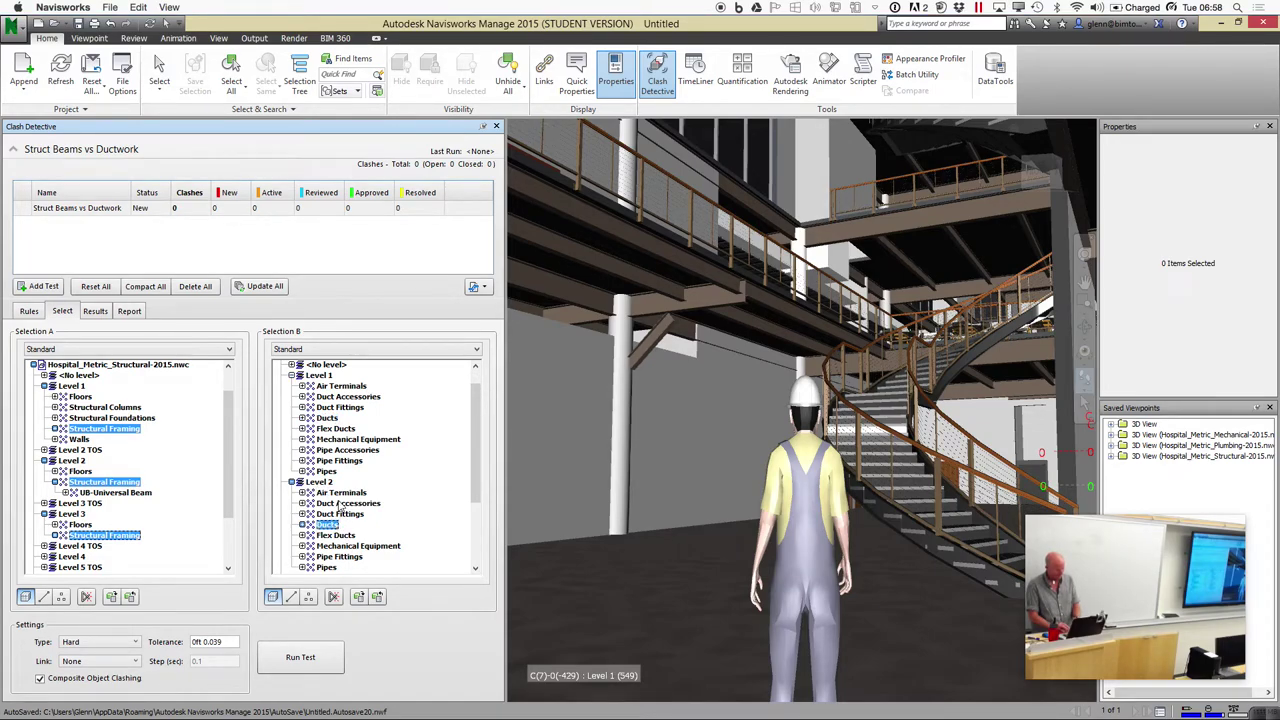
ctrl+click(327, 418)
scroll(480, 530, down, 2)
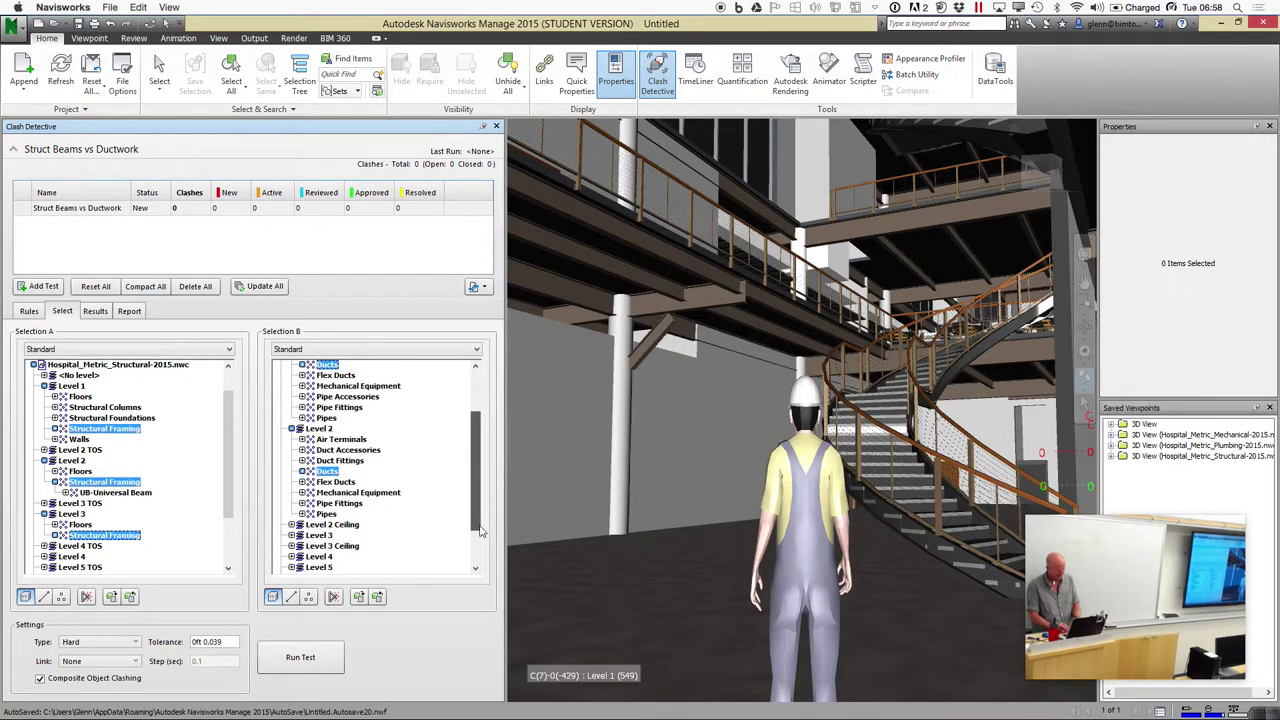
click(291, 535)
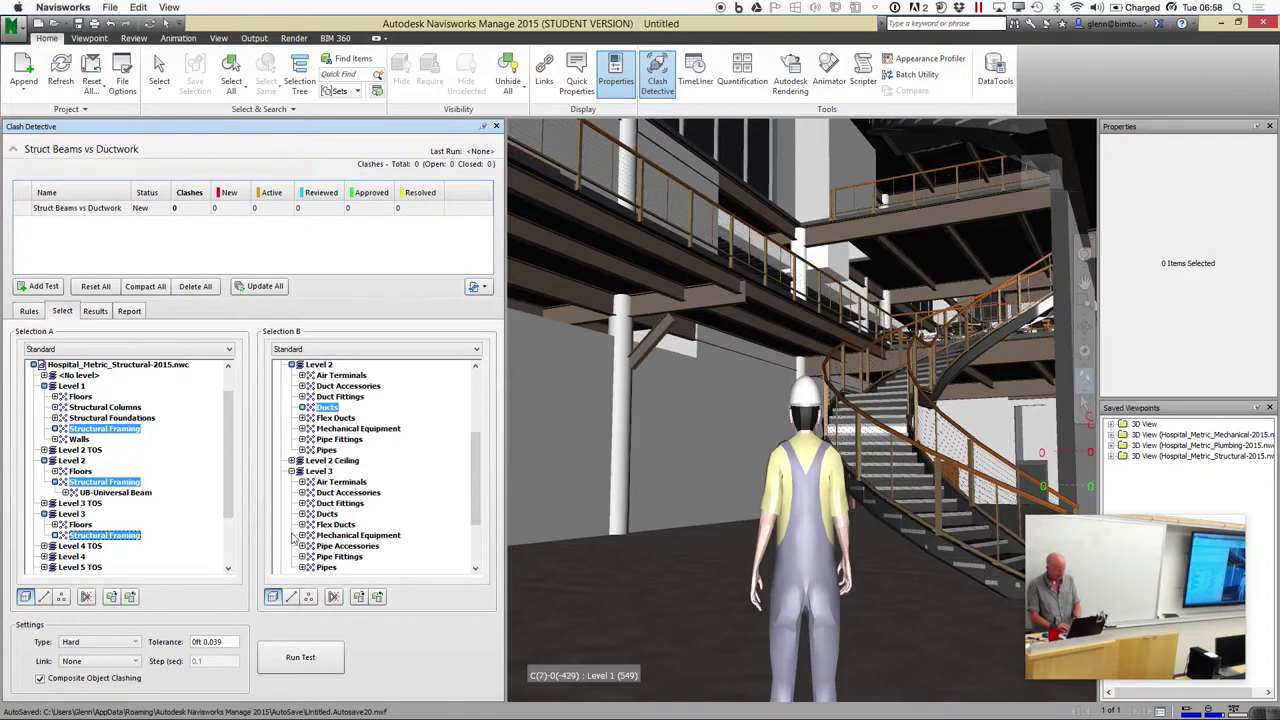
ctrl+click(335, 515)
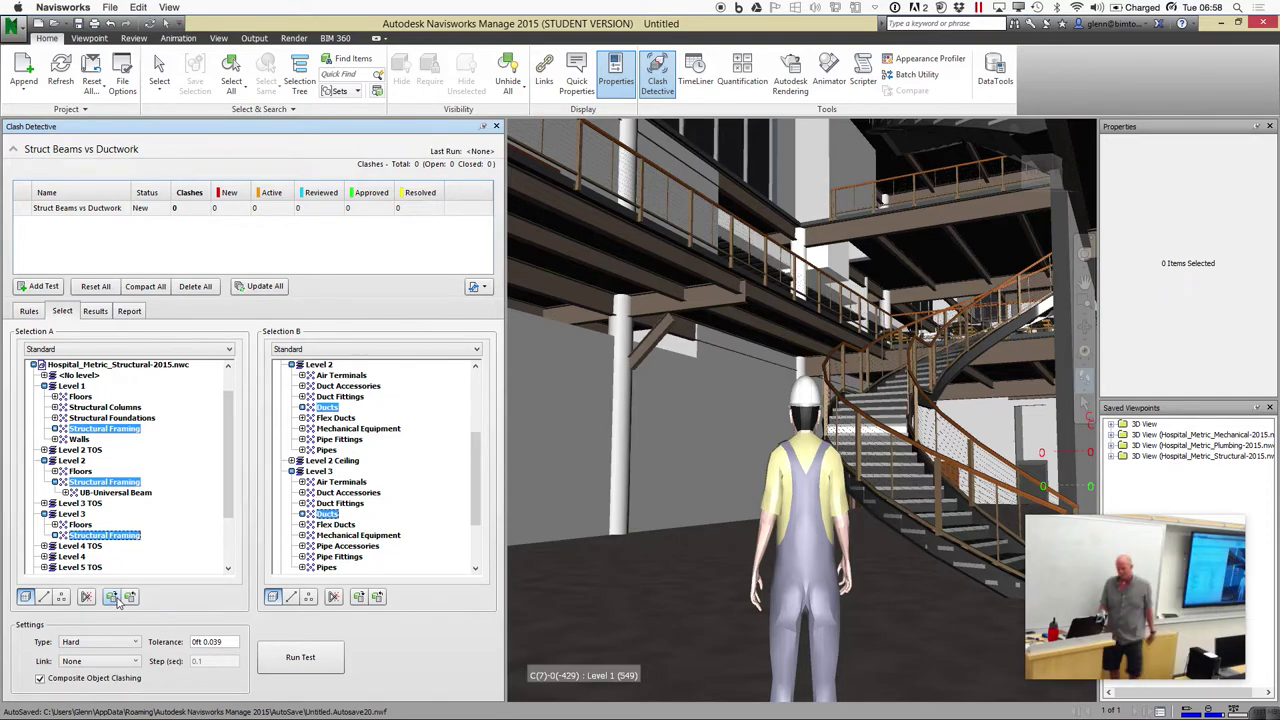
click(89, 349)
click(82, 370)
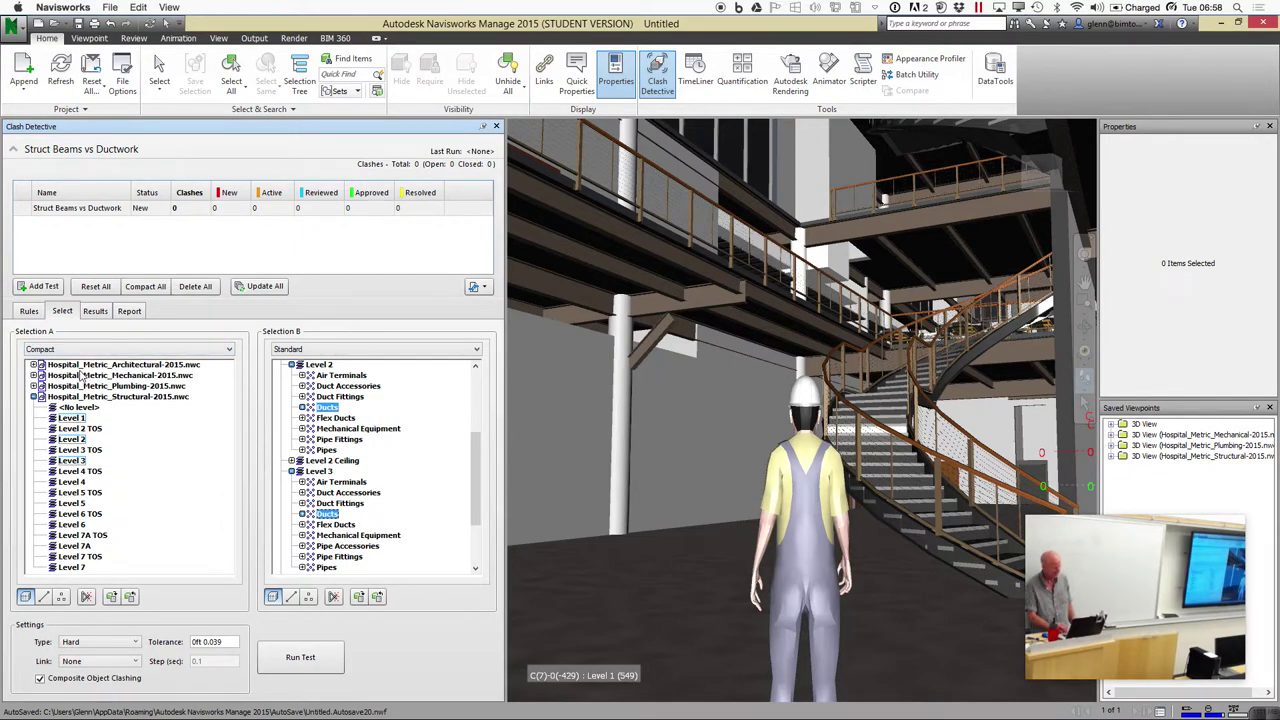
click(76, 350)
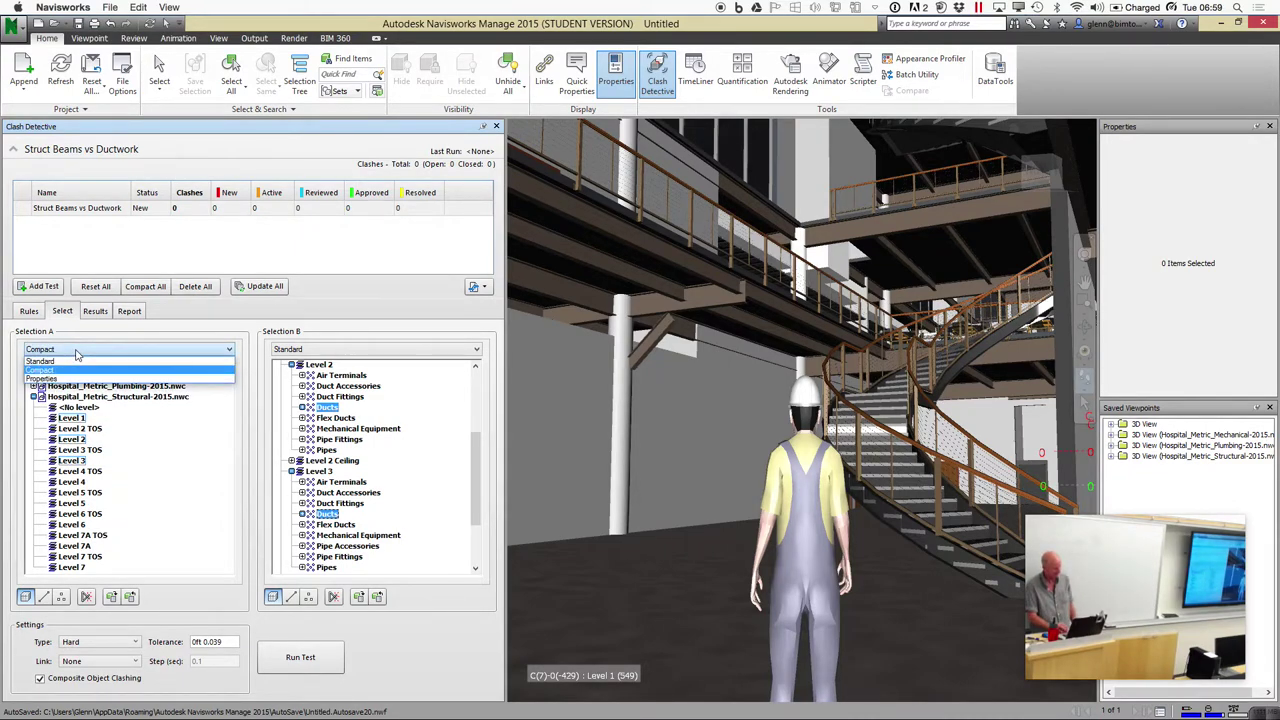
click(66, 377)
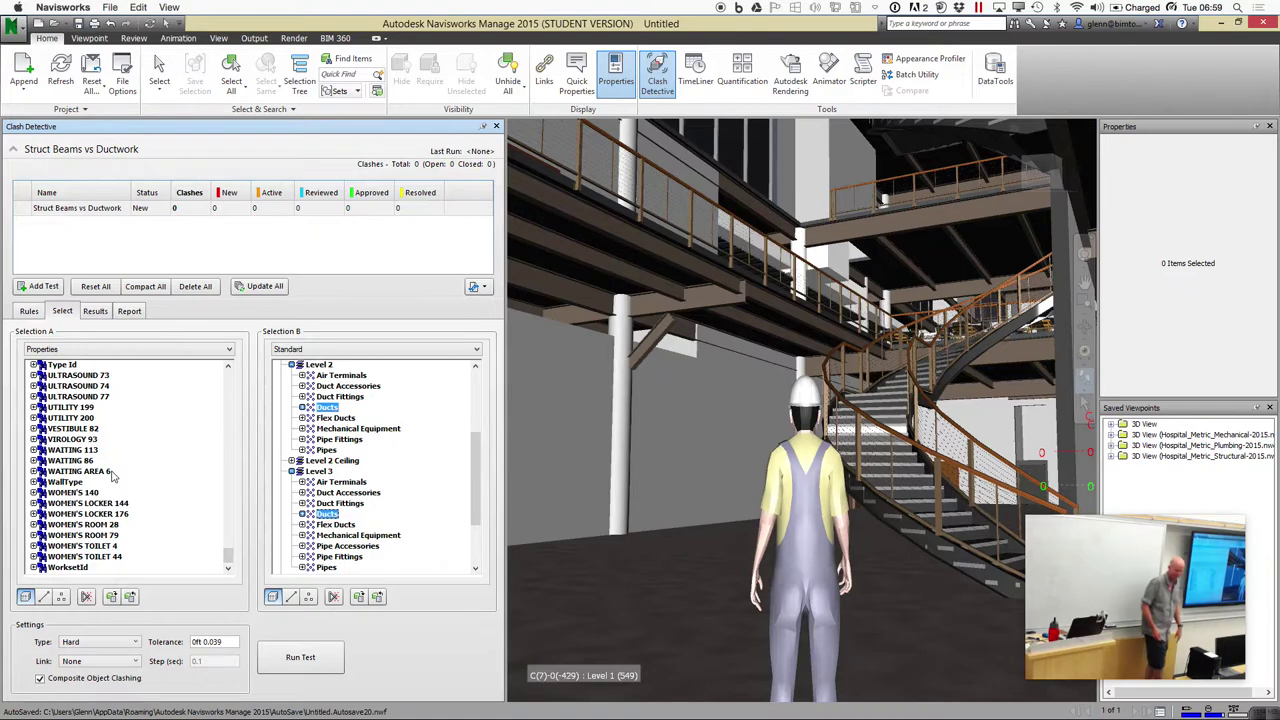
click(60, 350)
click(45, 360)
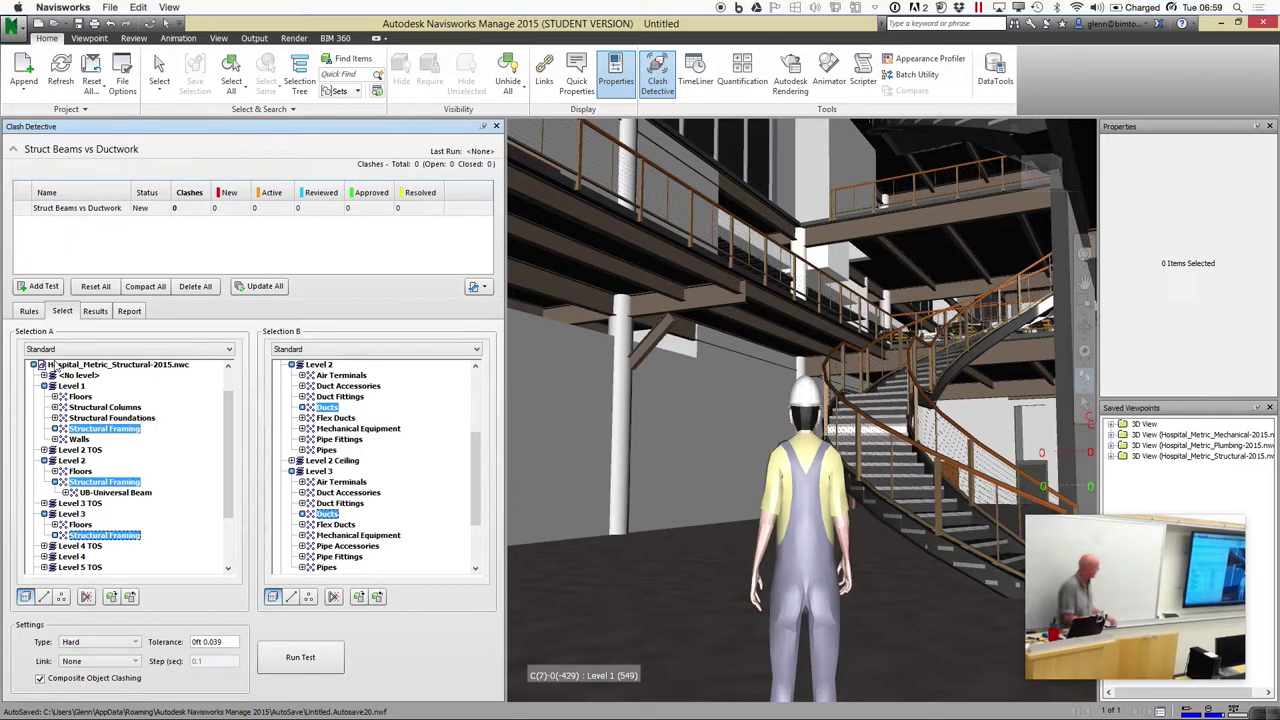
click(105, 643)
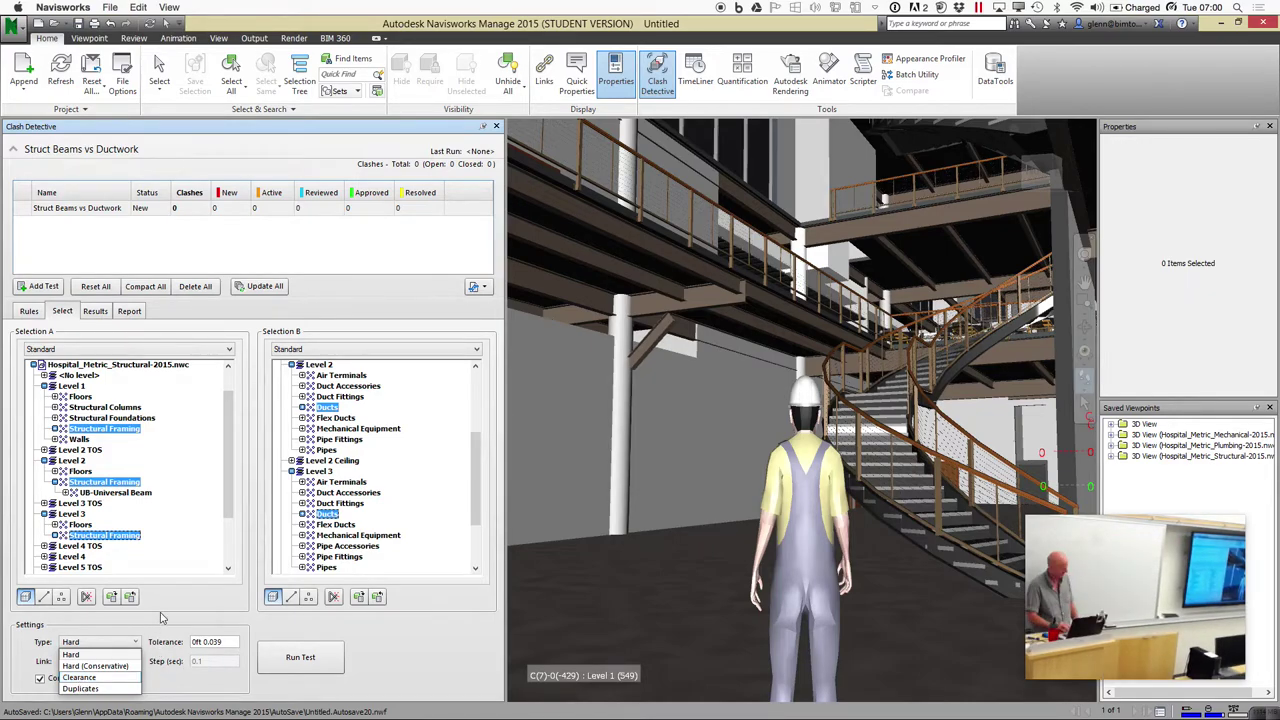
click(160, 618)
click(120, 664)
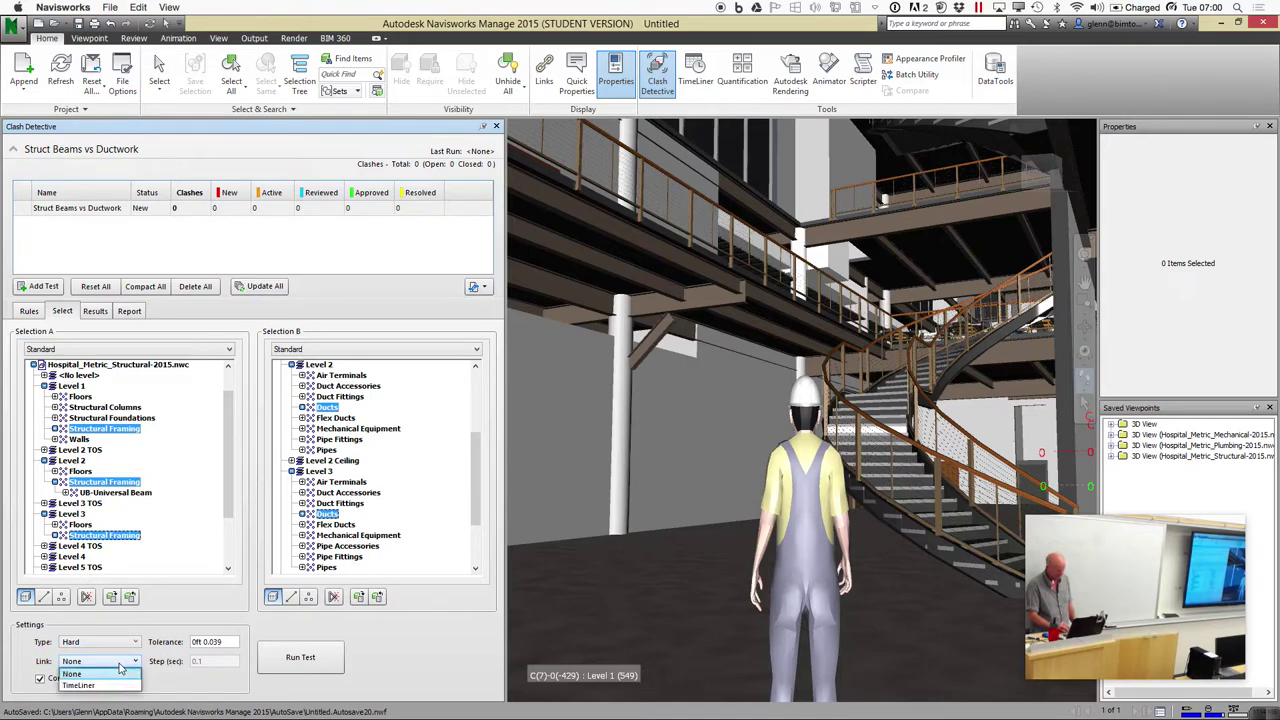
click(155, 630)
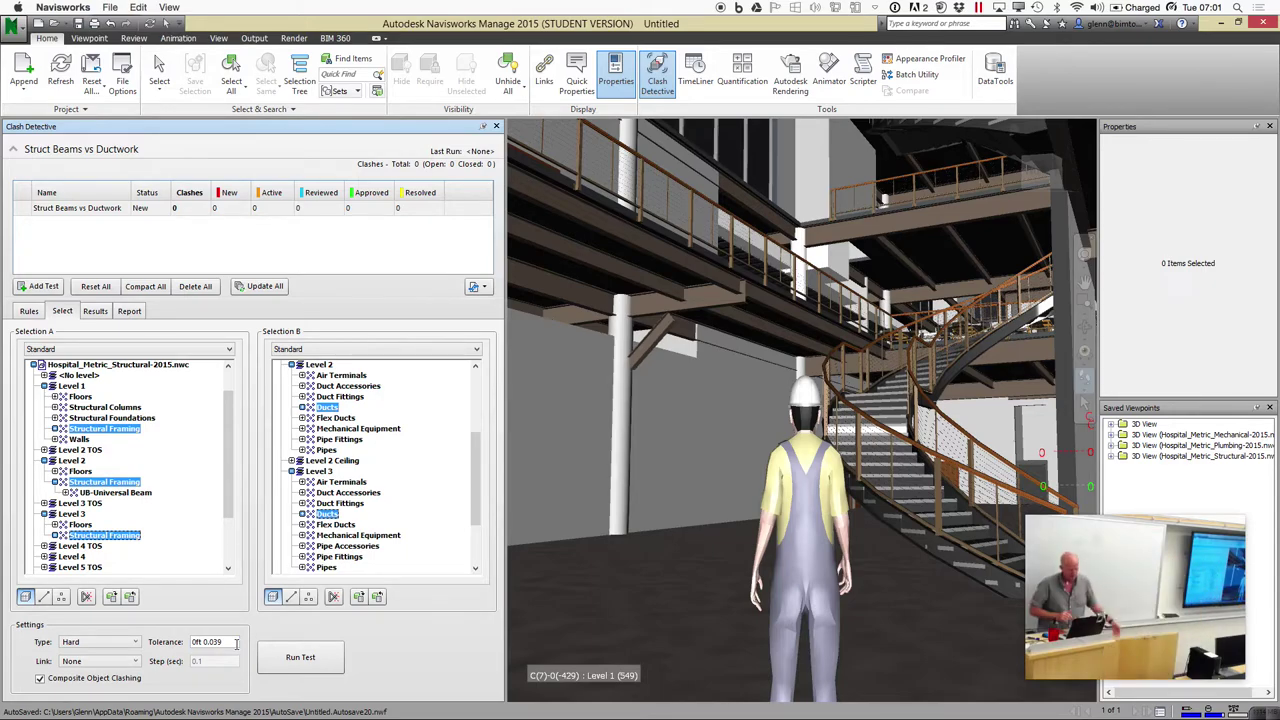
Run the Struct Beams vs Ductwork test twice, getting Done with zero clashes
click(300, 658)
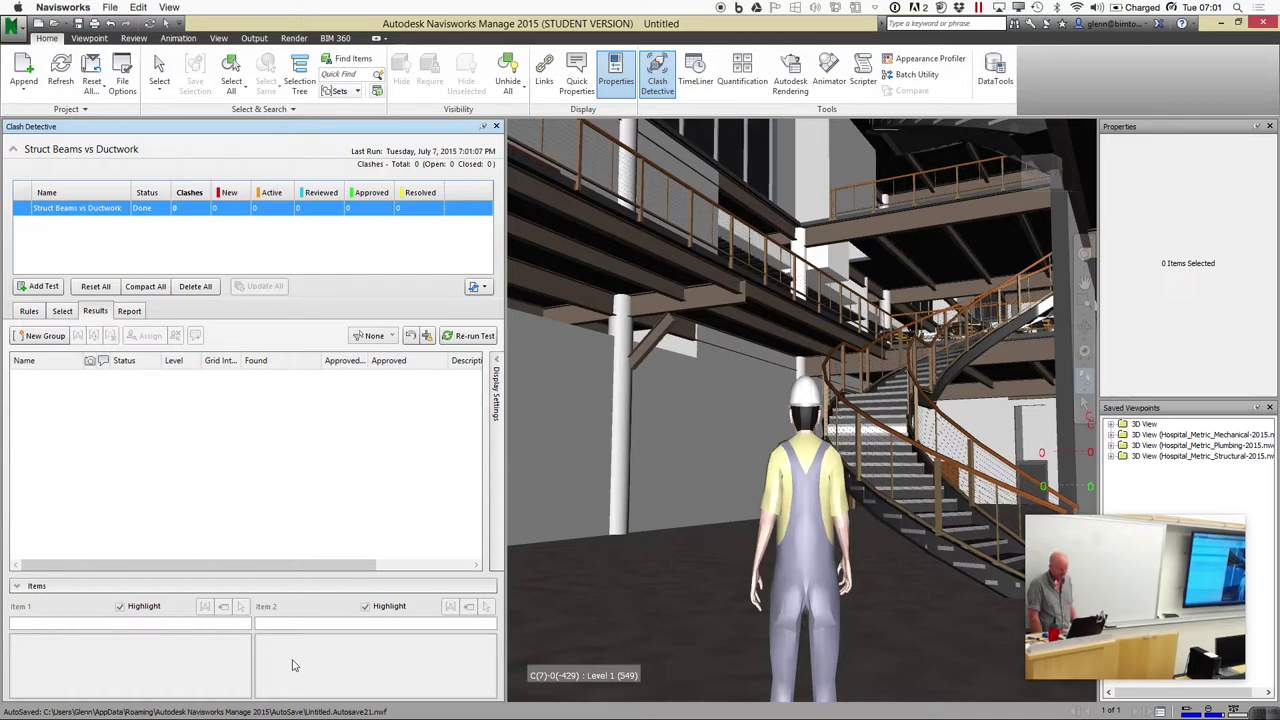
click(63, 312)
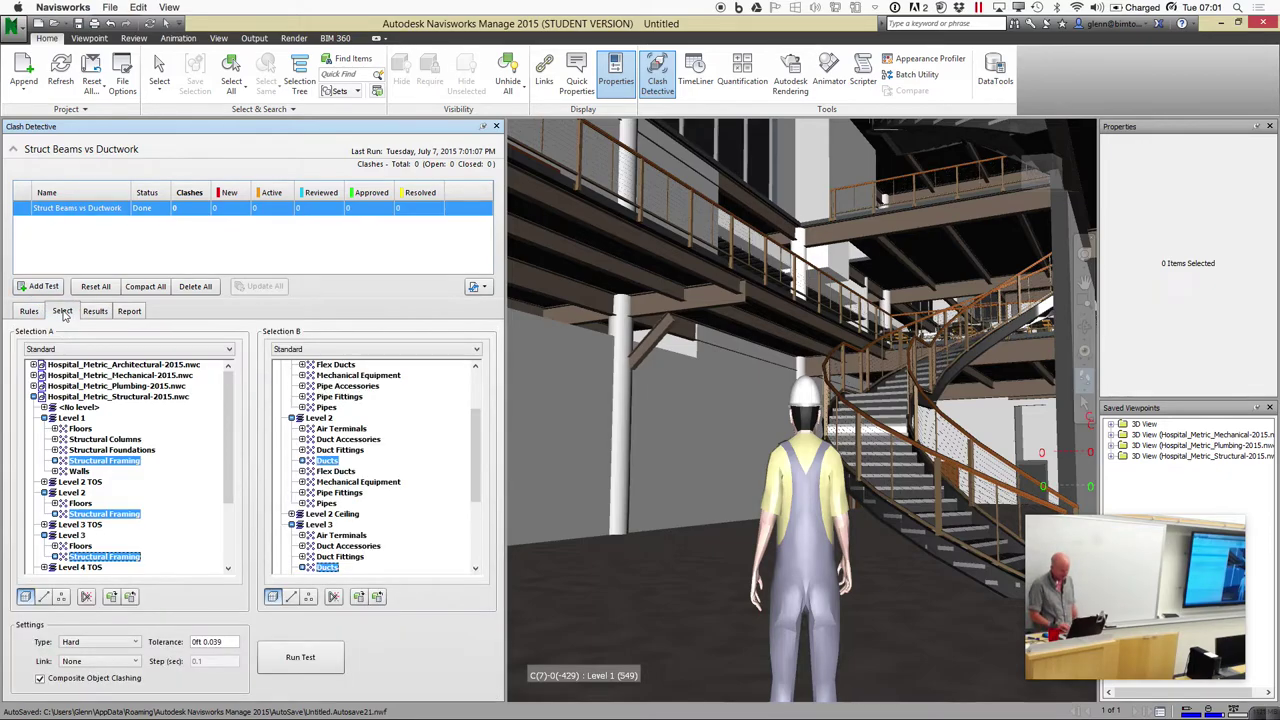
click(287, 657)
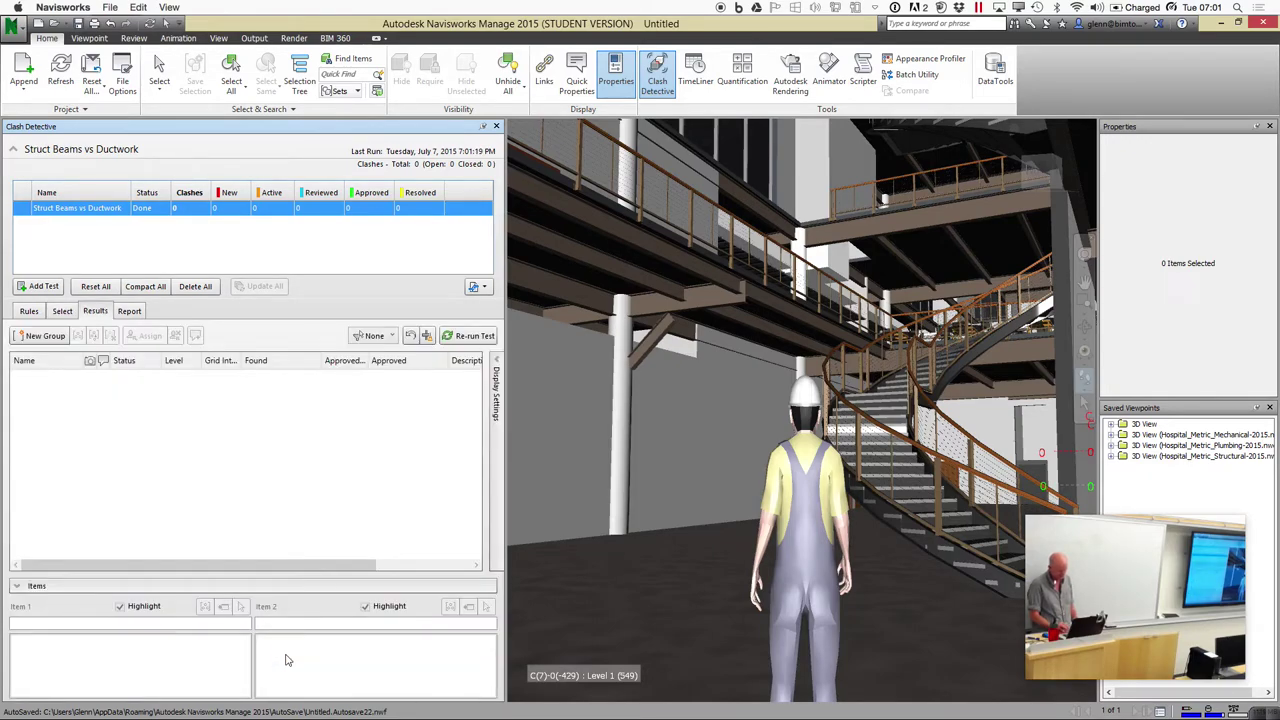
click(36, 311)
click(58, 312)
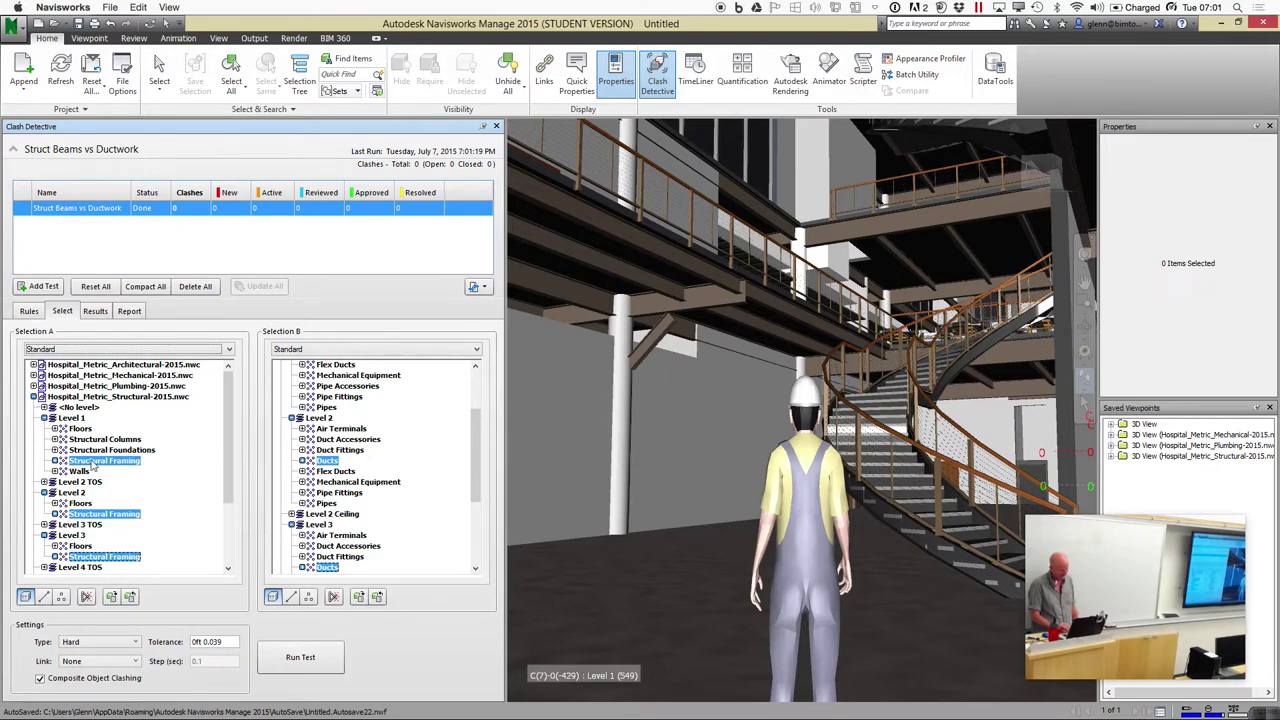
Collapse the structural levels and pick Hospital_Metric_Structural-2015.nwc as Selection A
click(44, 419)
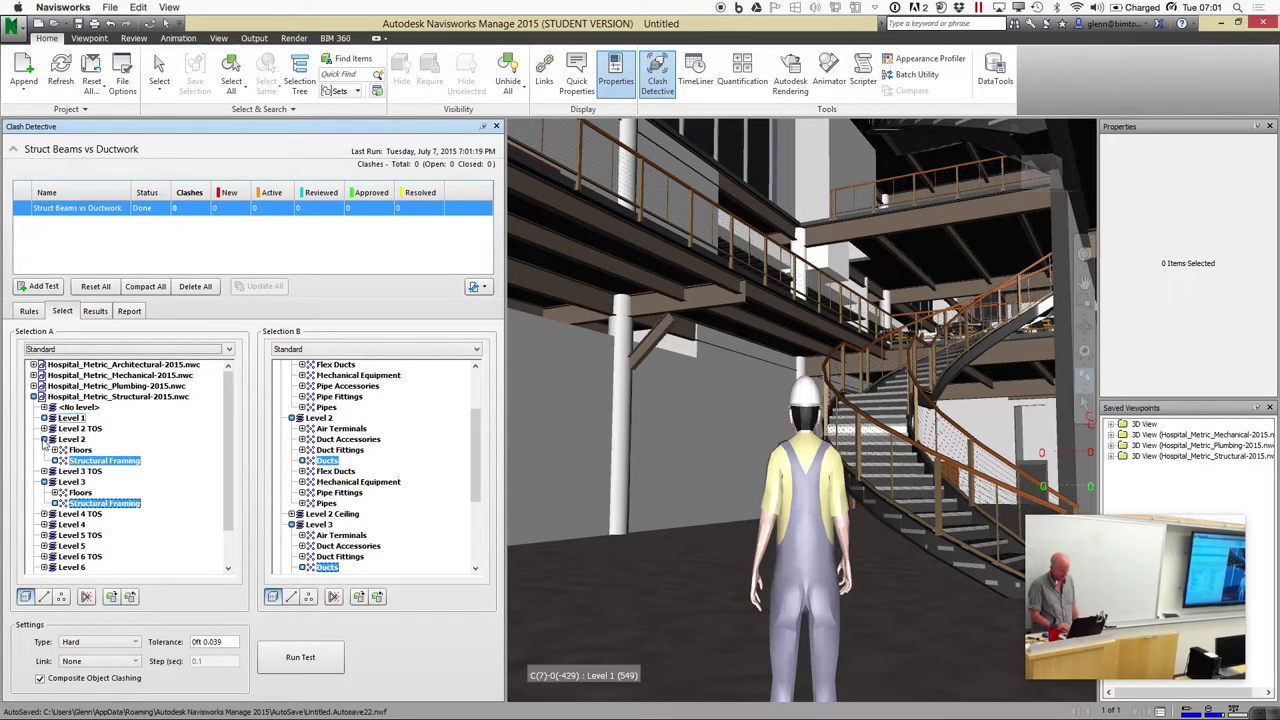
click(44, 439)
click(42, 468)
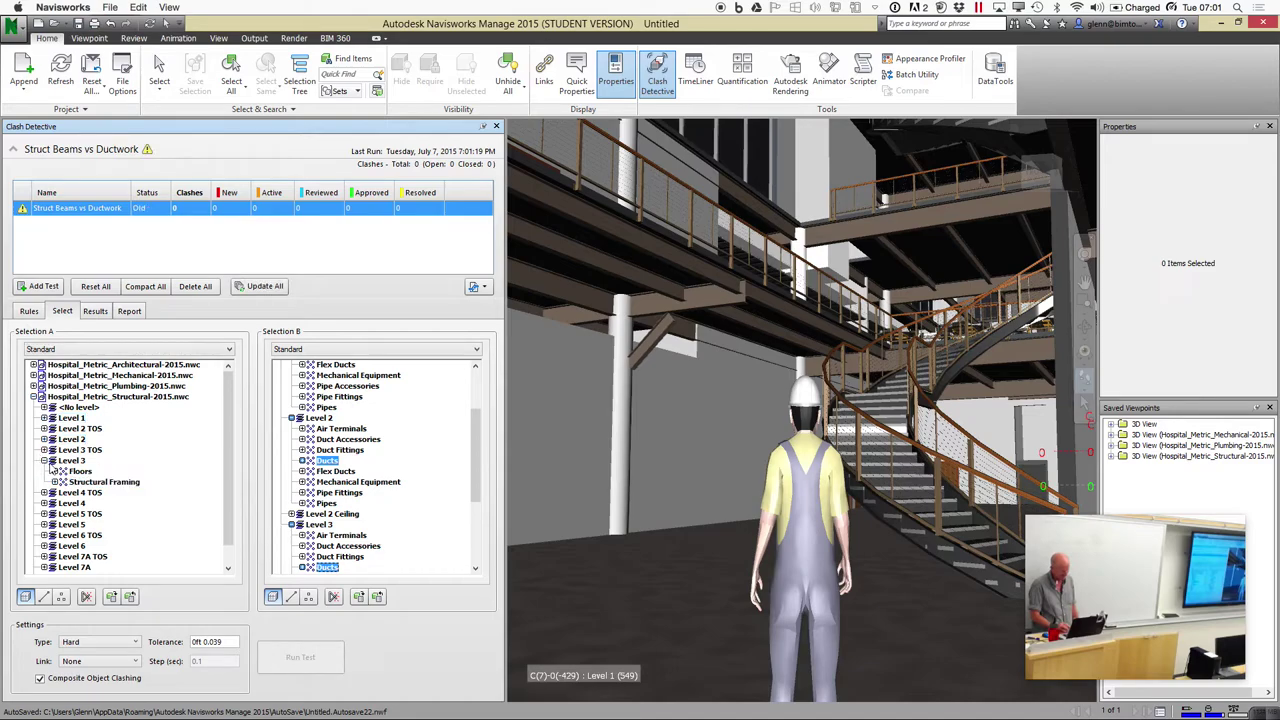
click(44, 460)
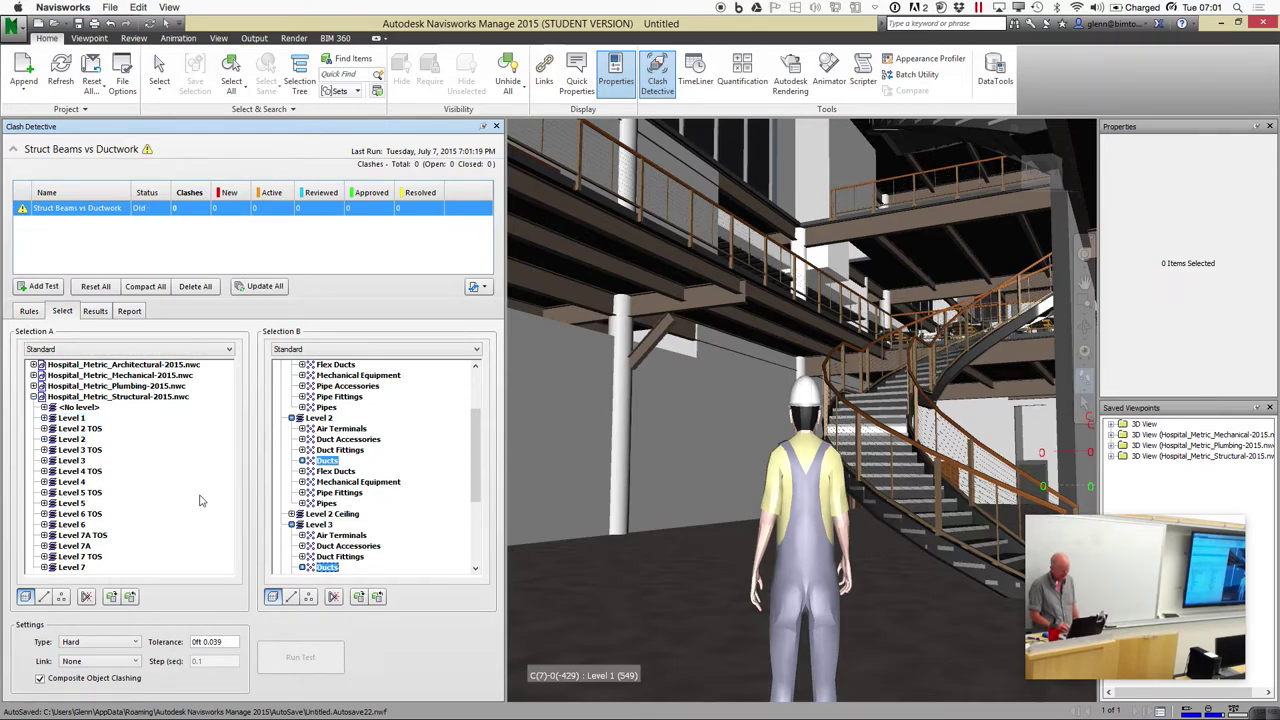
click(120, 397)
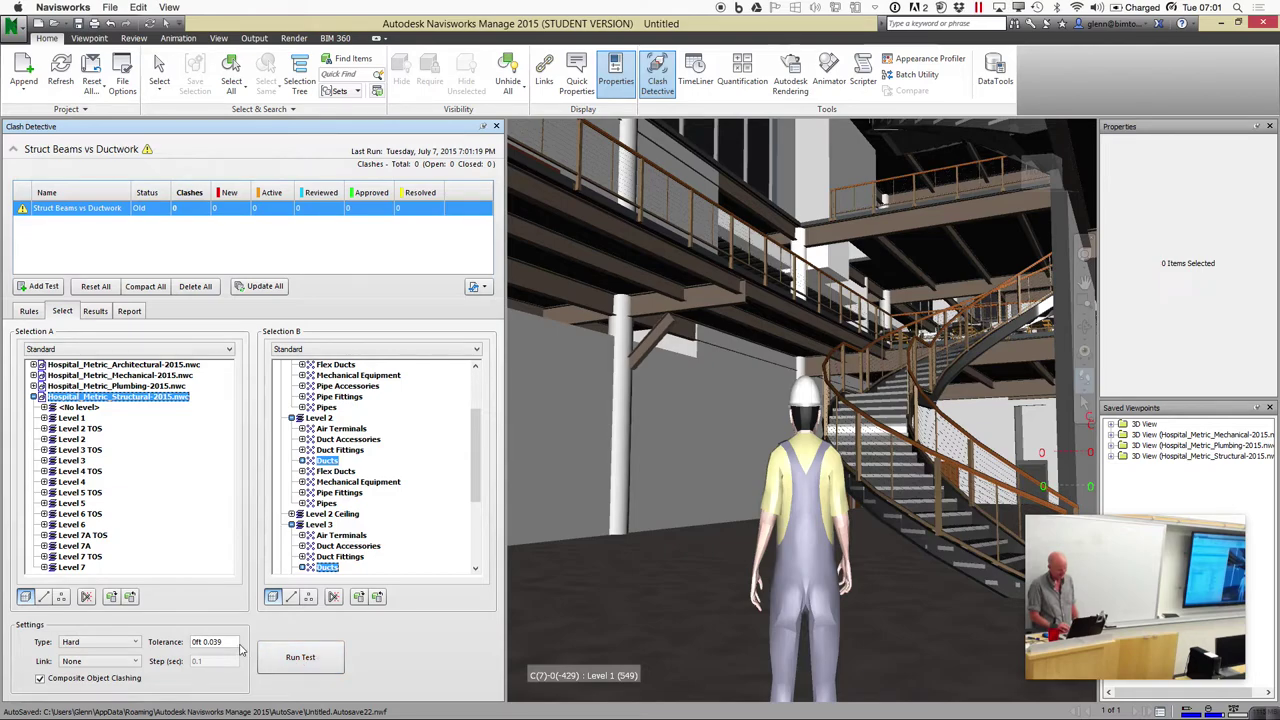
Set the clash tolerance to 0 and rerun the test, yielding 12 New clashes
drag(229, 643, 147, 641)
text(0)
key(Return)
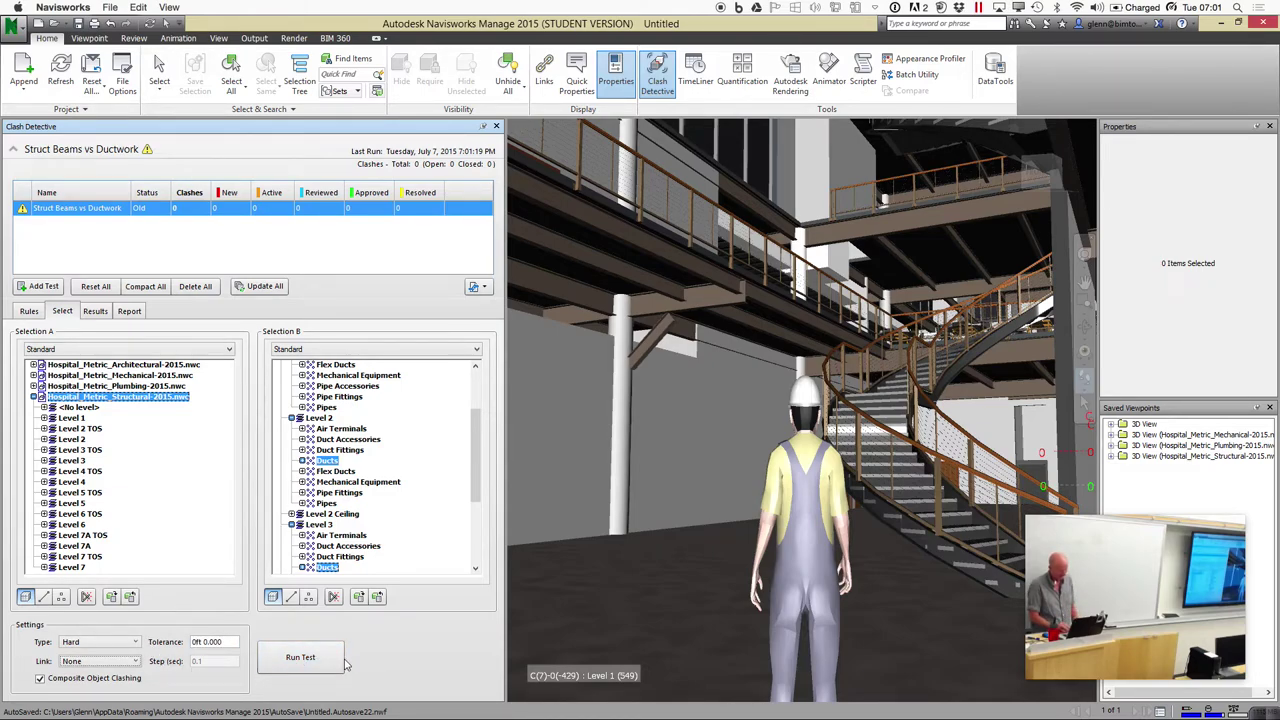
click(323, 659)
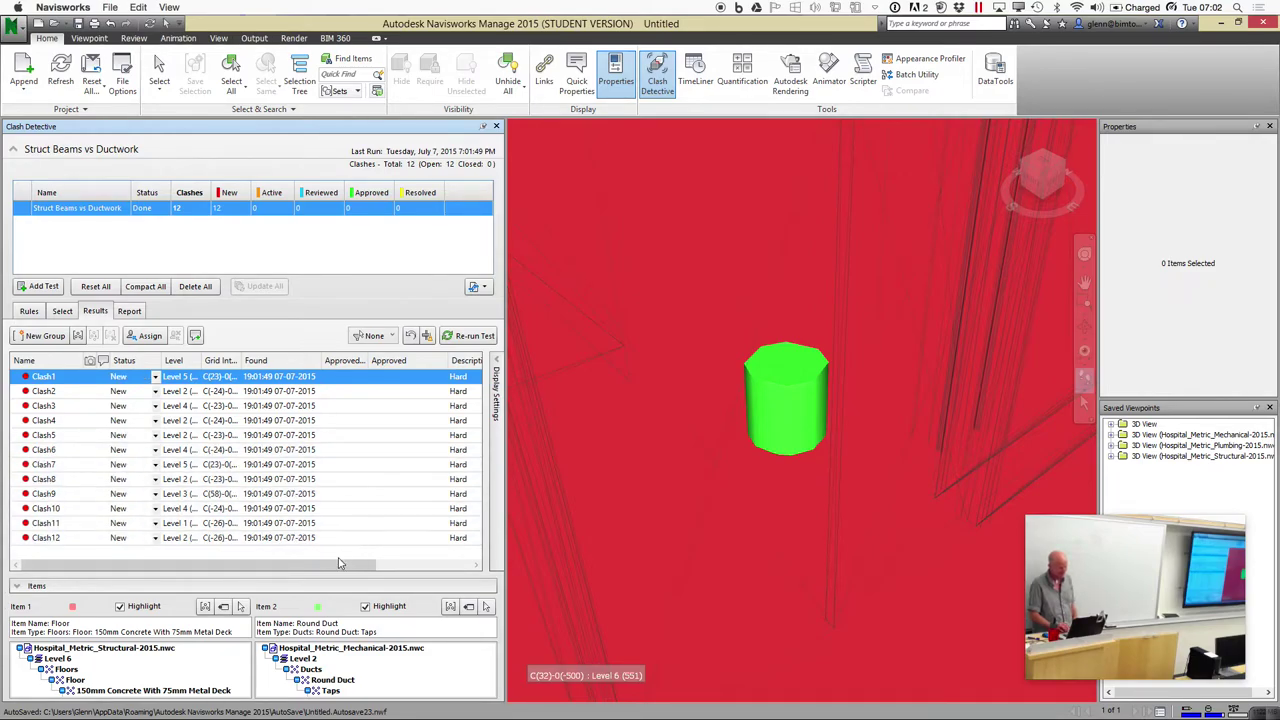
Enlarge the items panel, close Properties and Saved Viewpoints, and zoom to Clash2
drag(288, 576, 287, 538)
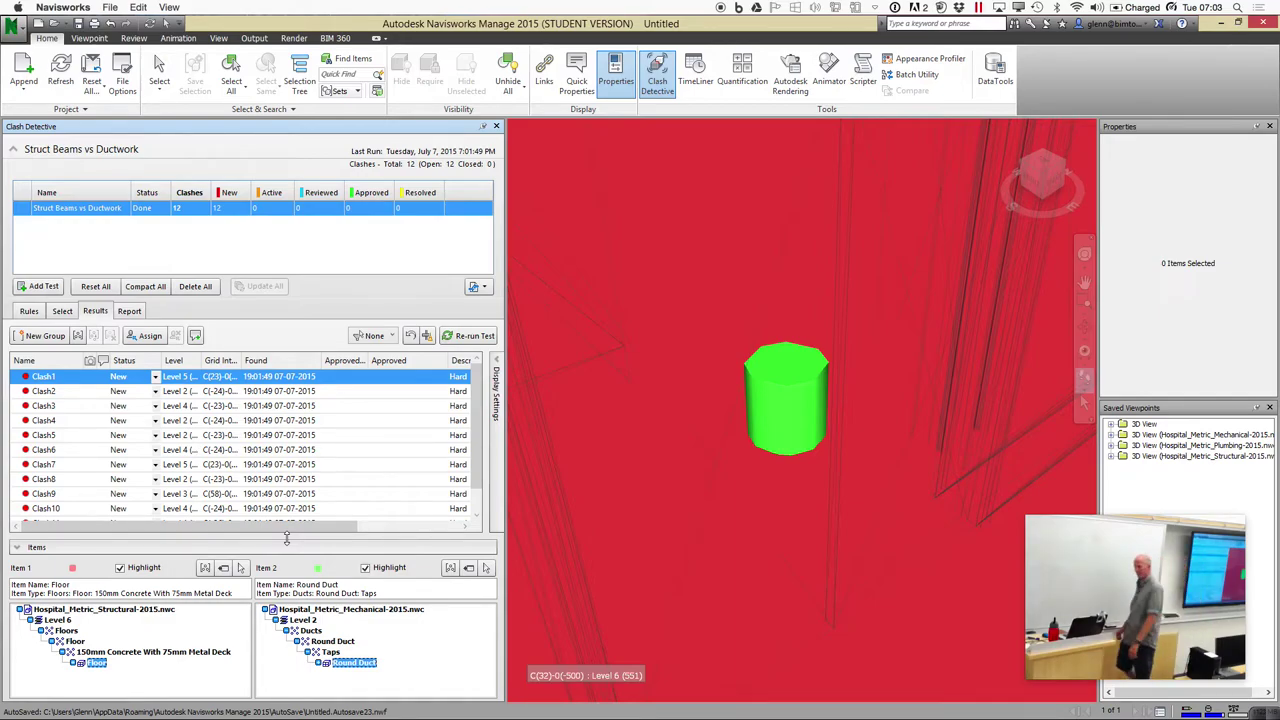
click(1269, 126)
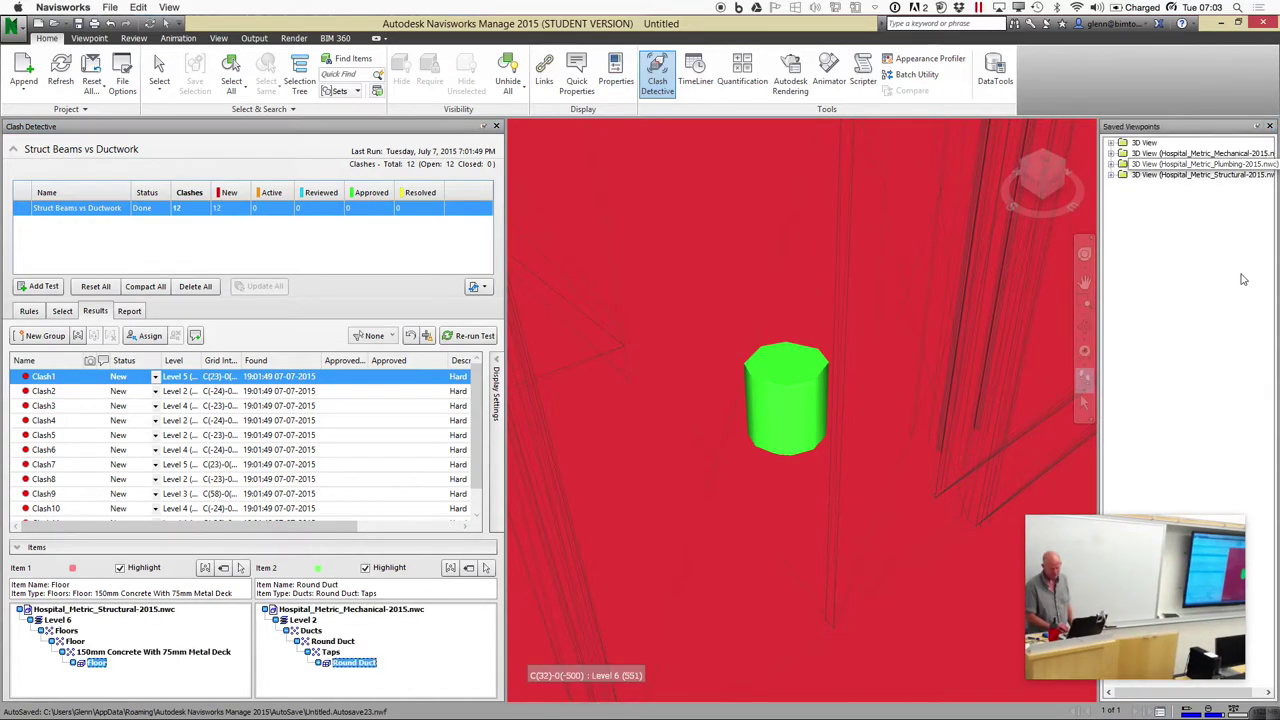
click(1269, 127)
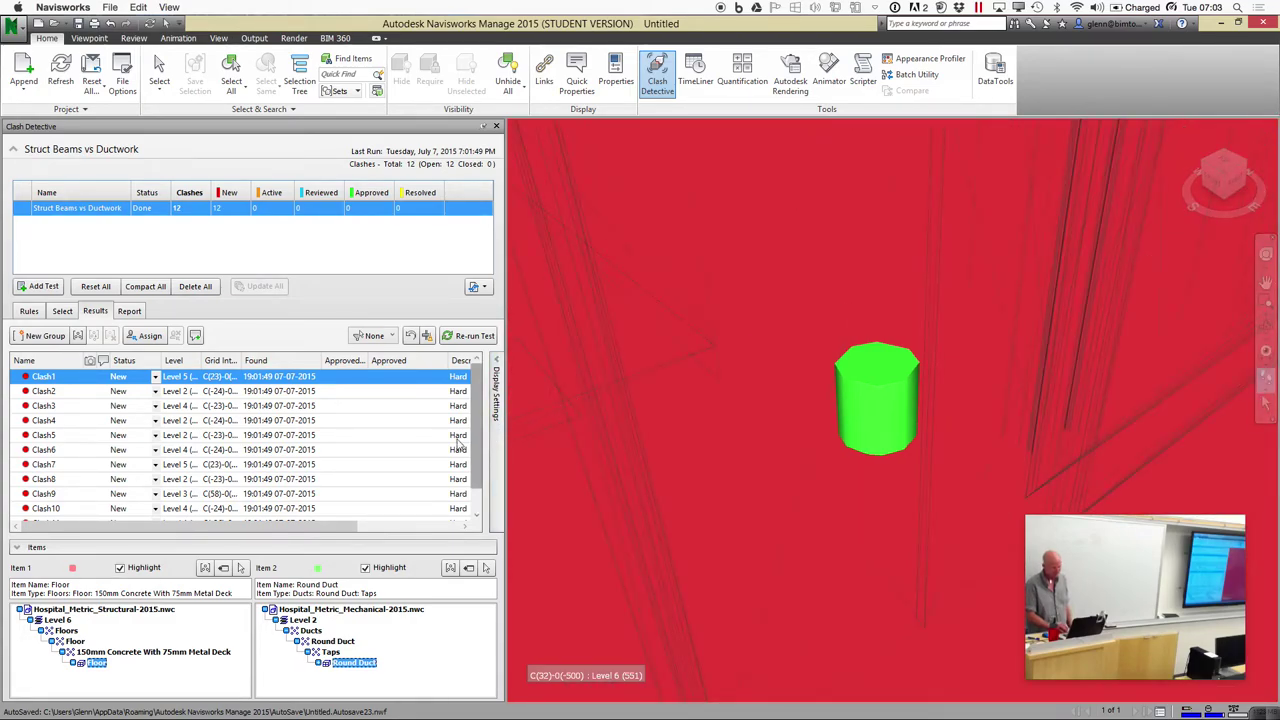
click(80, 394)
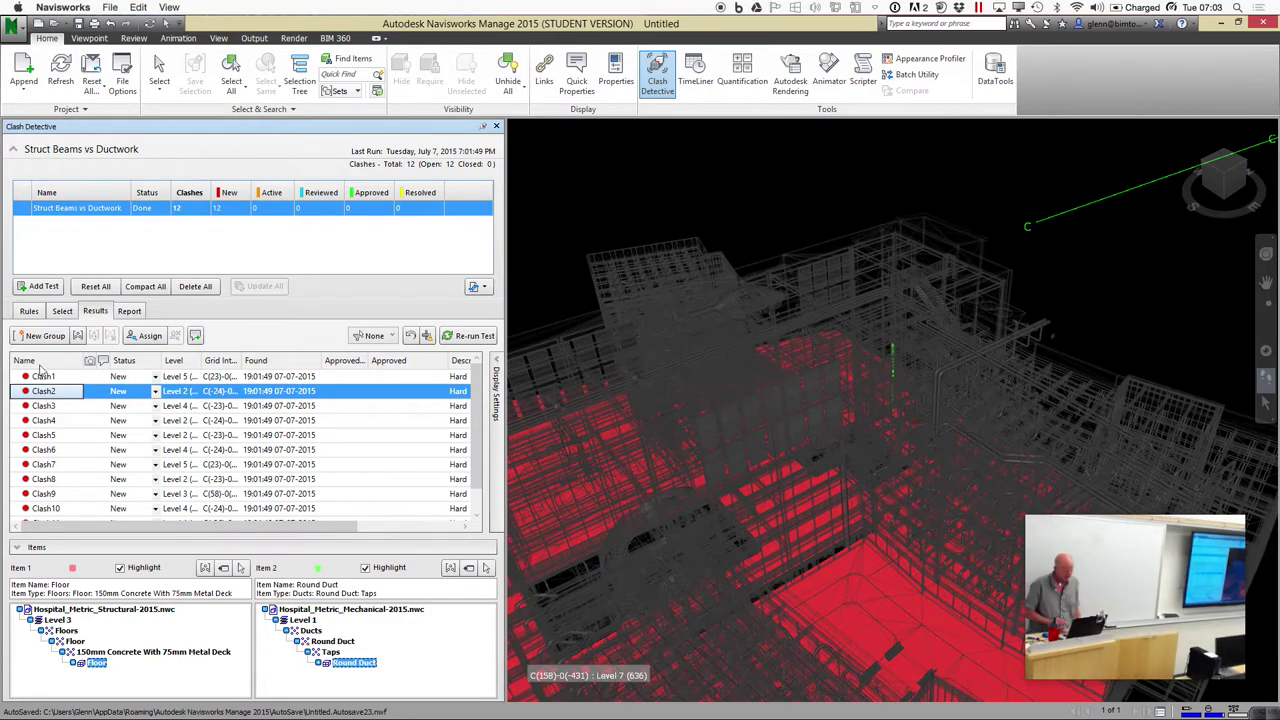
Zoom to Clash3 and Clash8, then collapse the items panel to list all twelve clashes
click(48, 406)
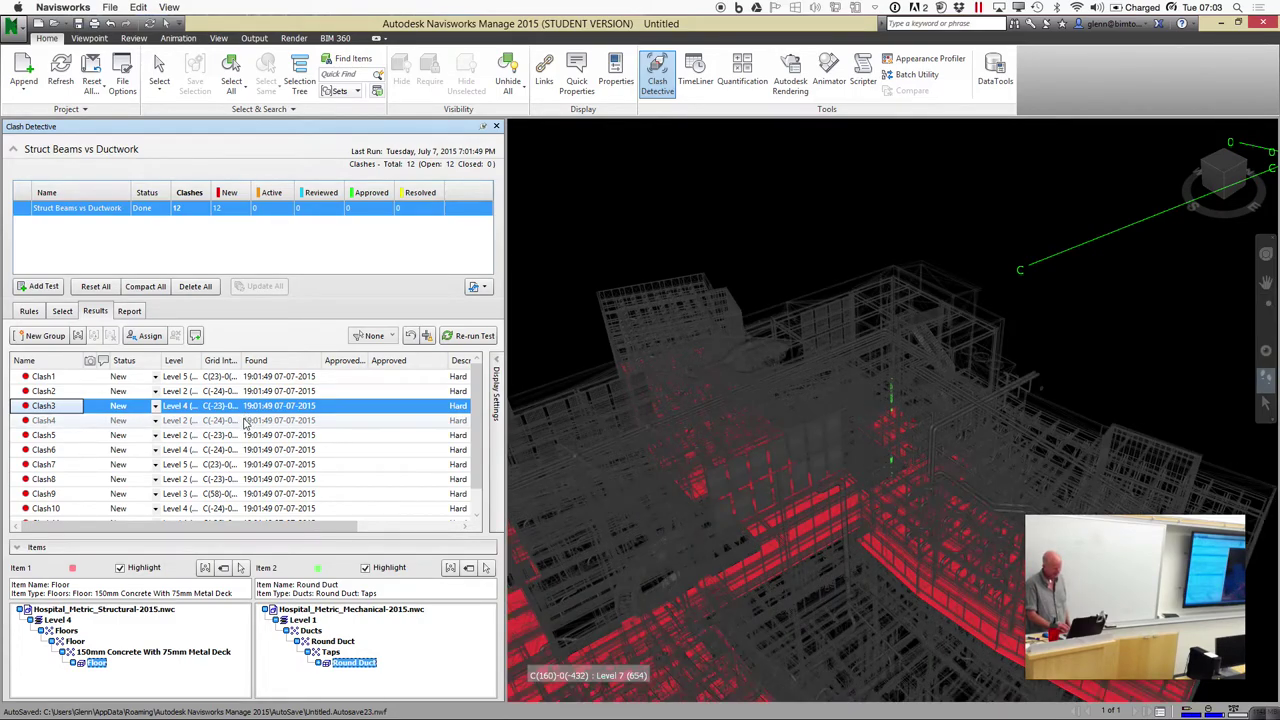
click(343, 481)
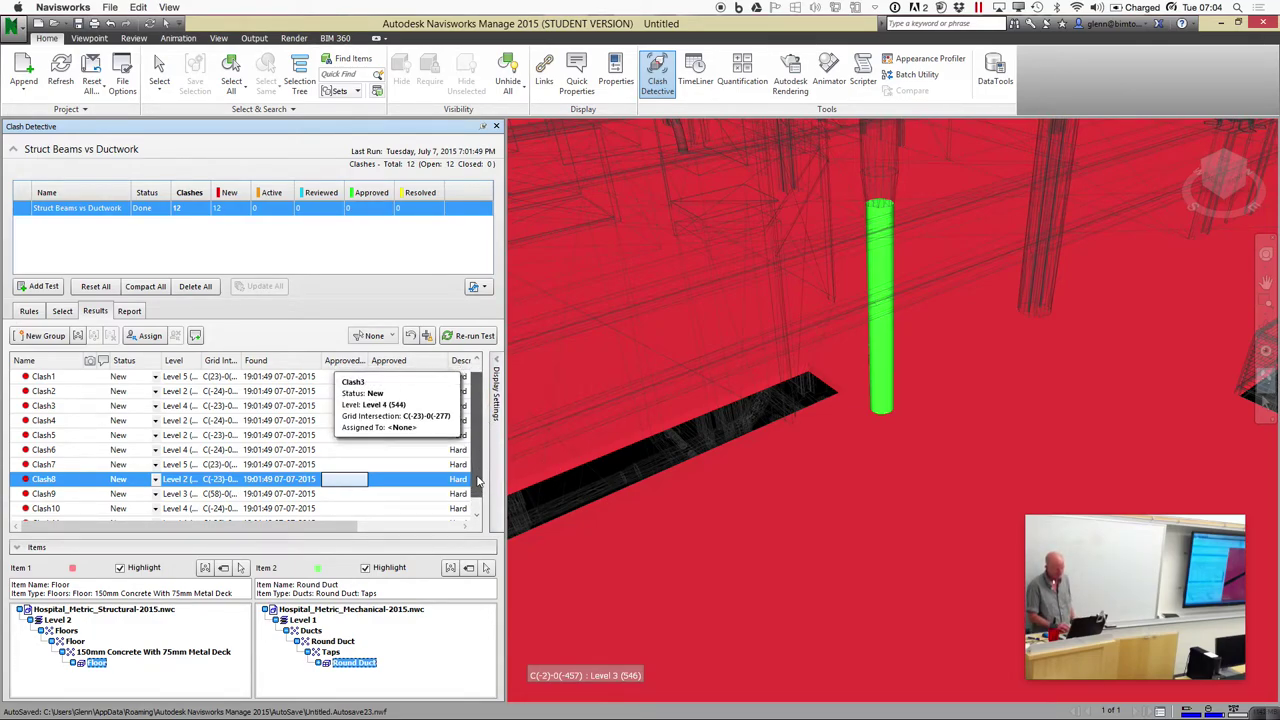
scroll(477, 481, down, 1)
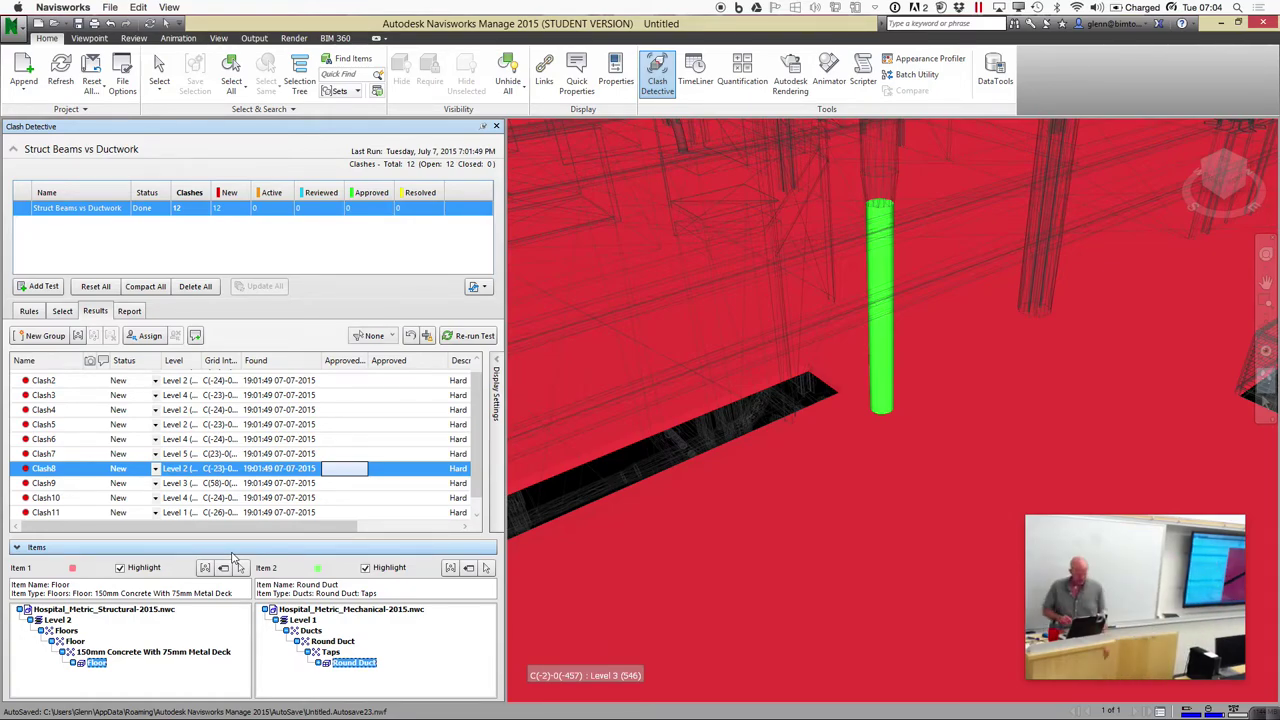
click(232, 549)
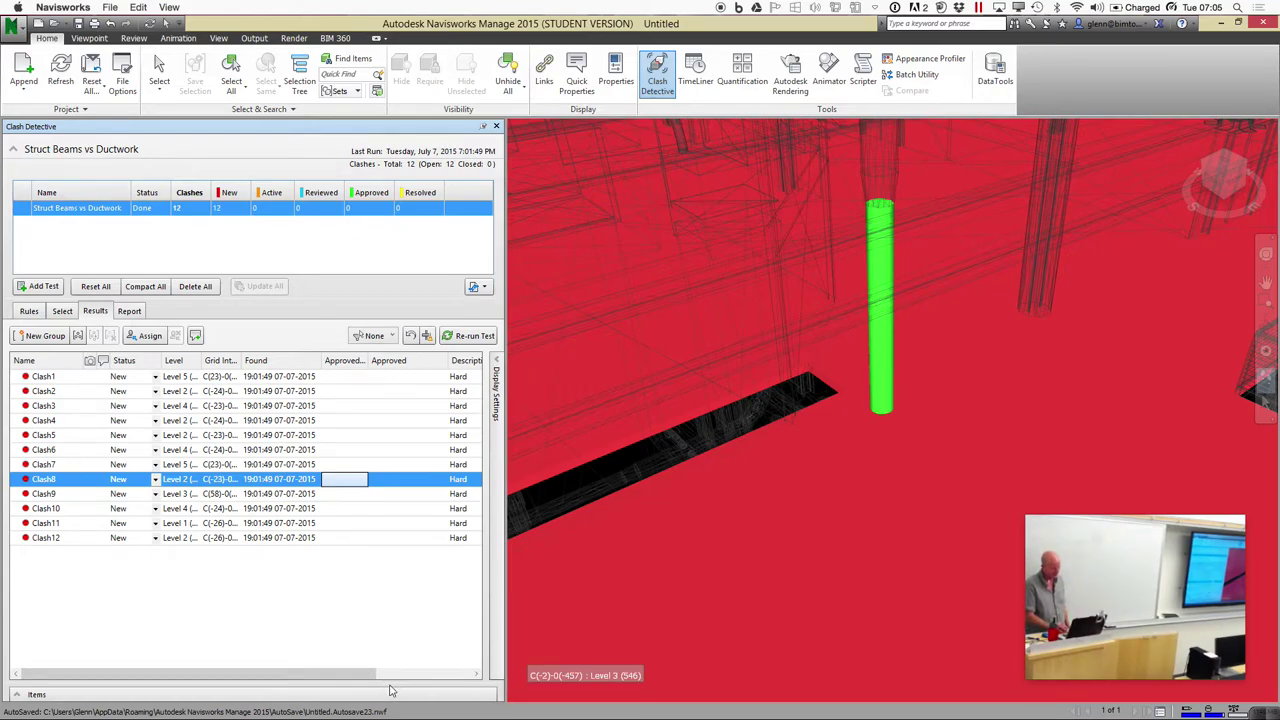
Group the clashes involving Clash8's round duct into a New Group
click(436, 675)
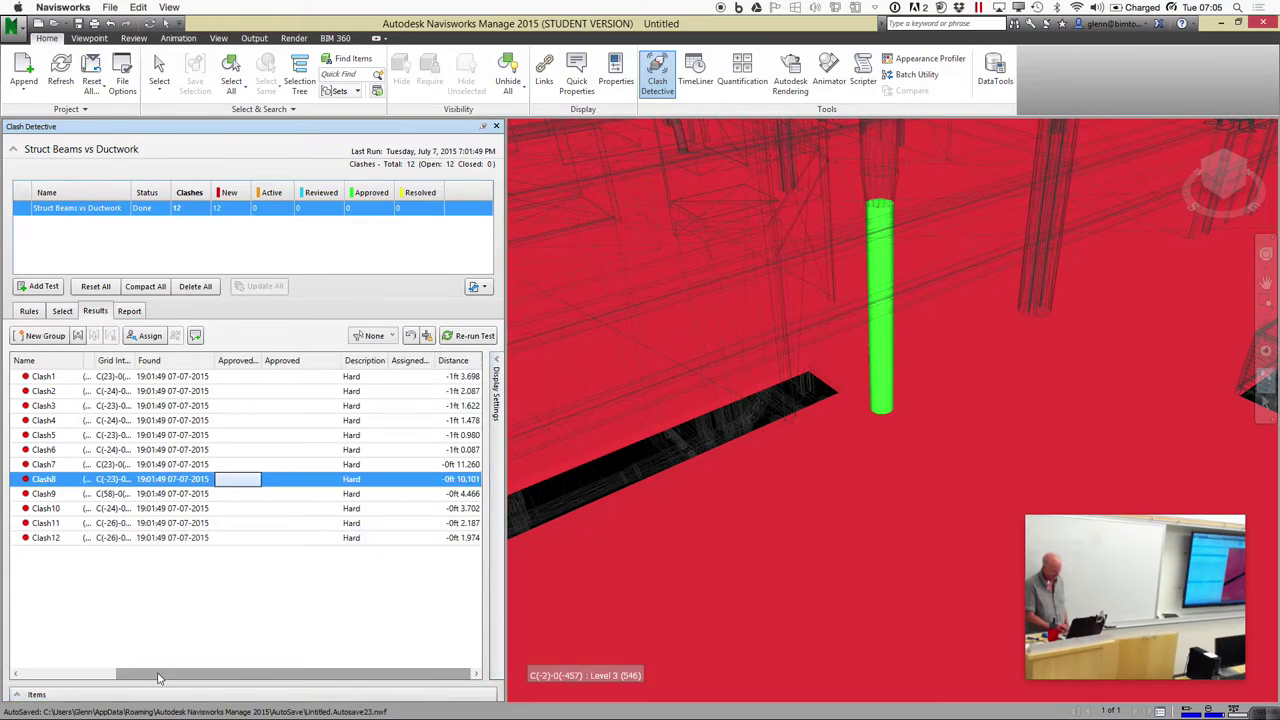
click(17, 697)
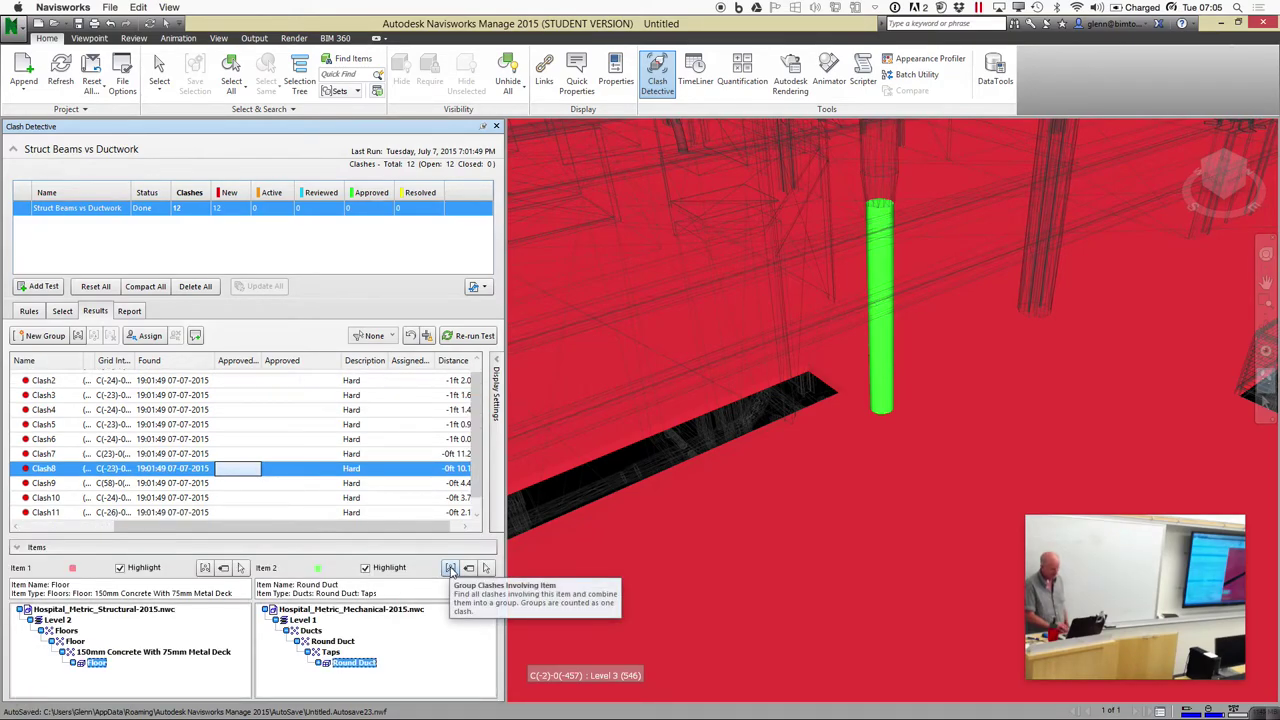
click(451, 569)
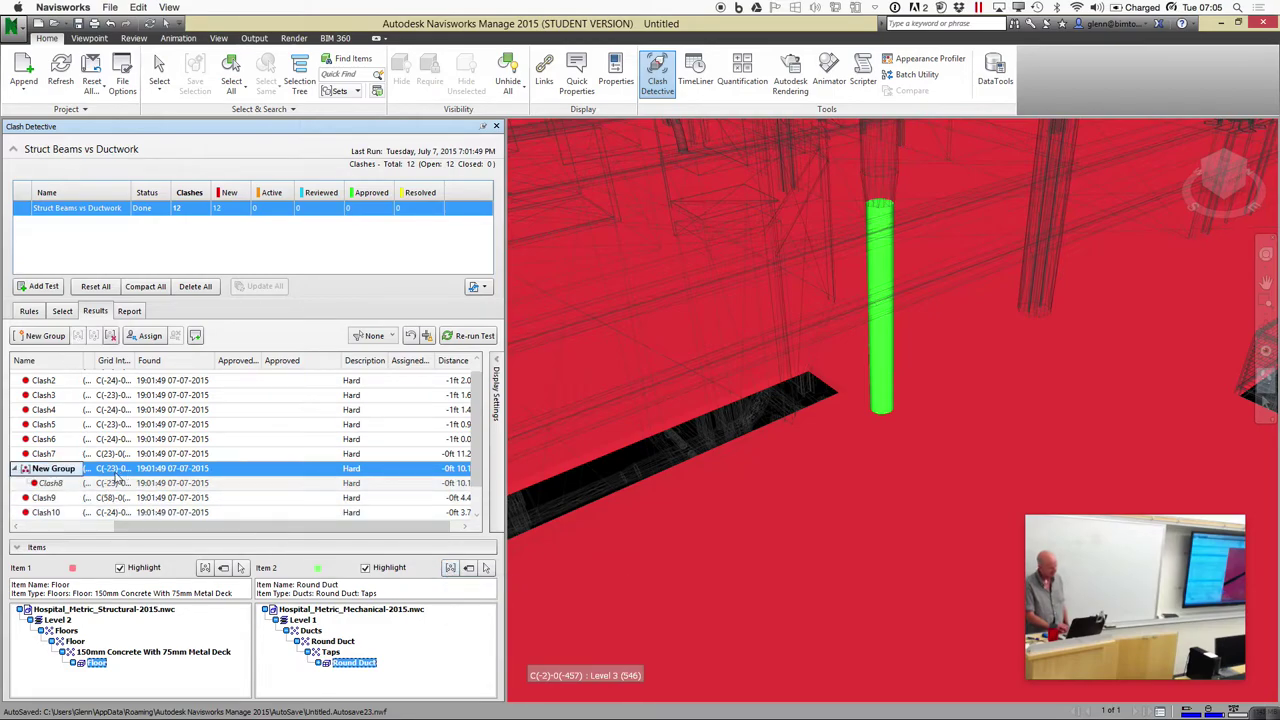
click(18, 469)
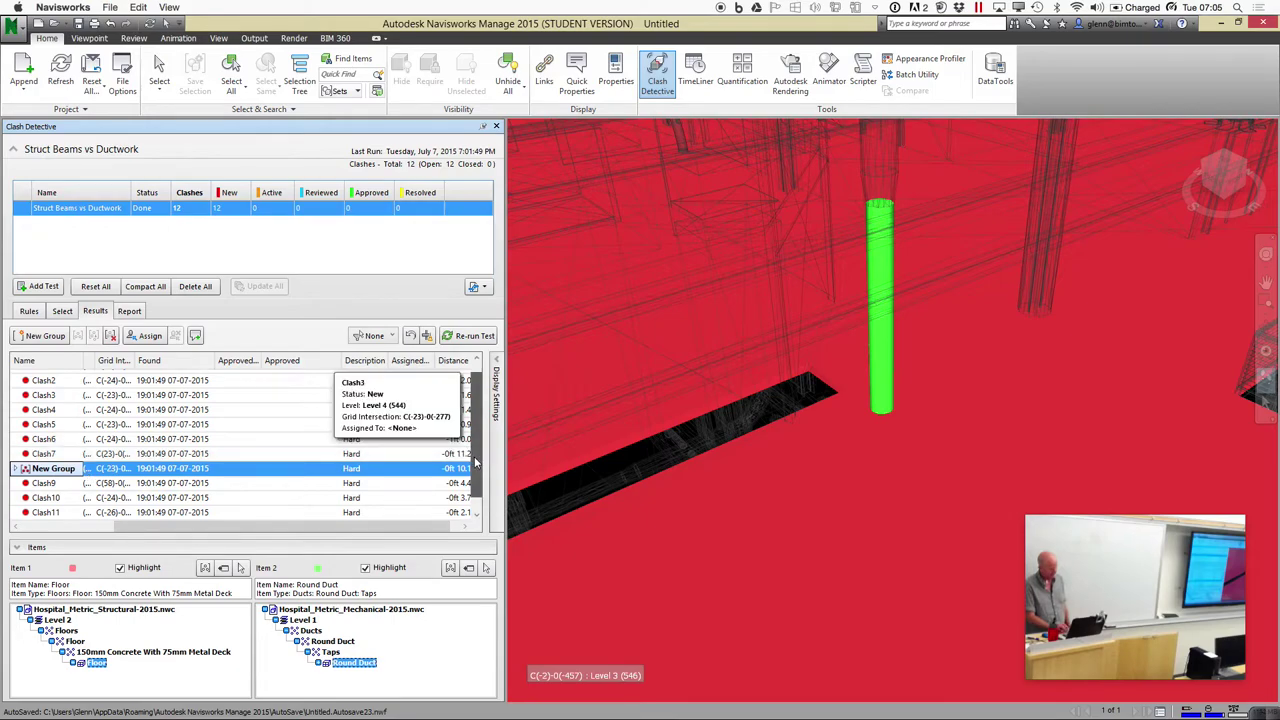
Select Clash10 and group all clashes sharing its round duct into a second New Group
click(477, 382)
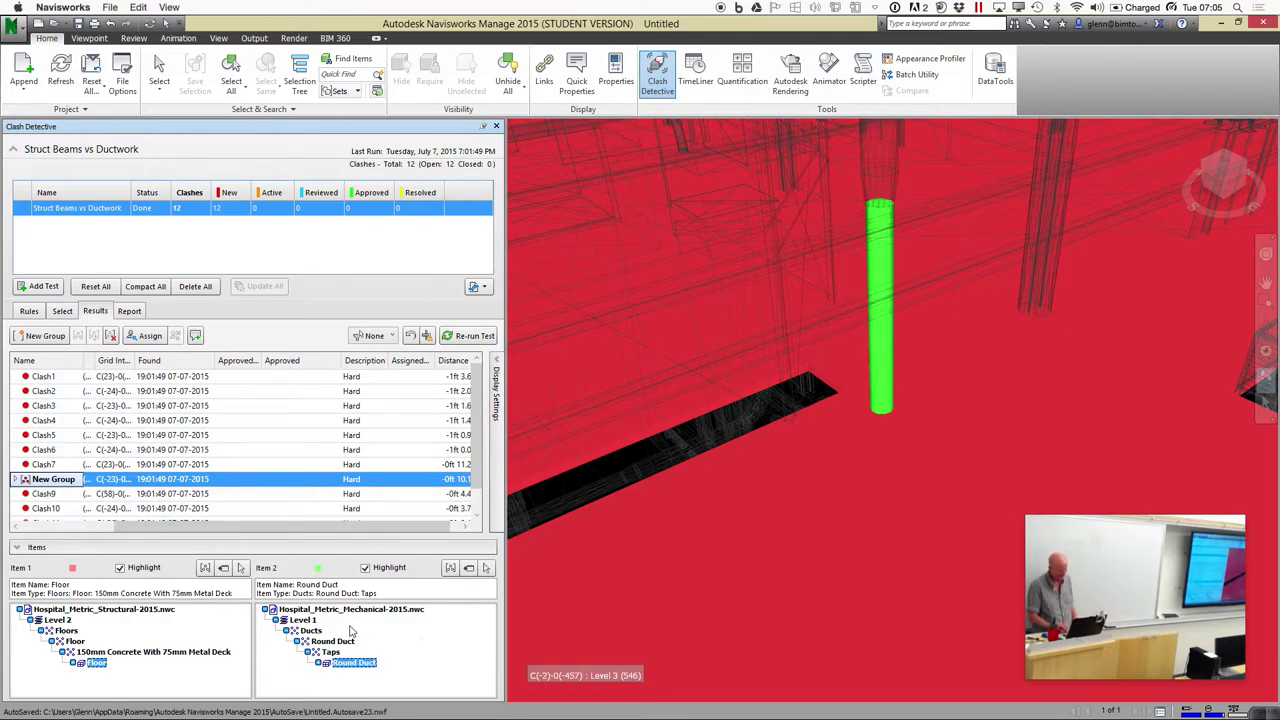
click(139, 652)
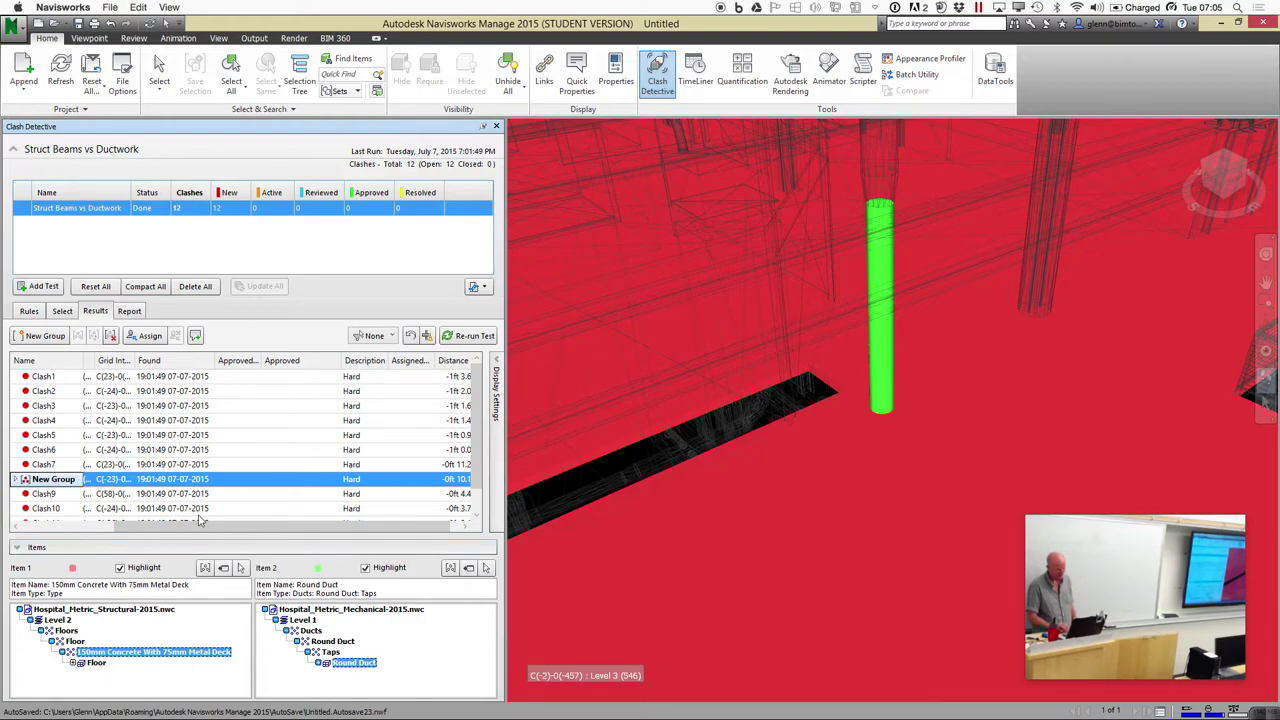
click(196, 509)
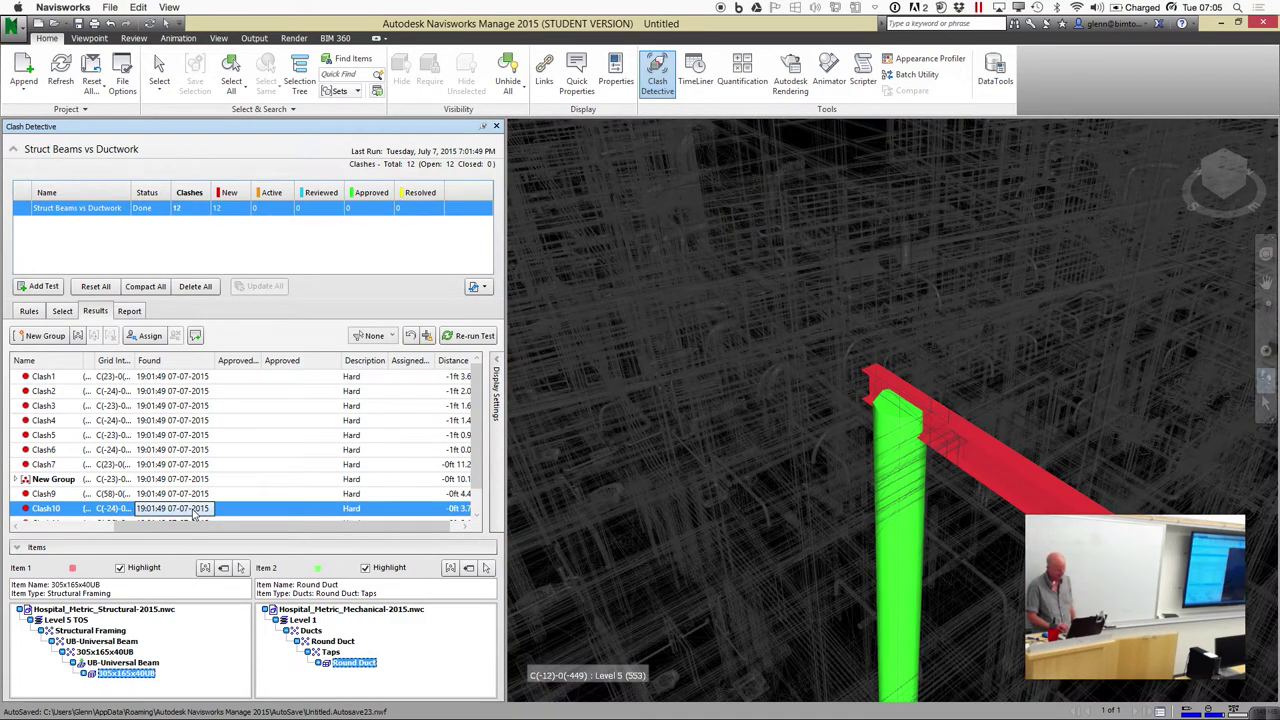
click(451, 568)
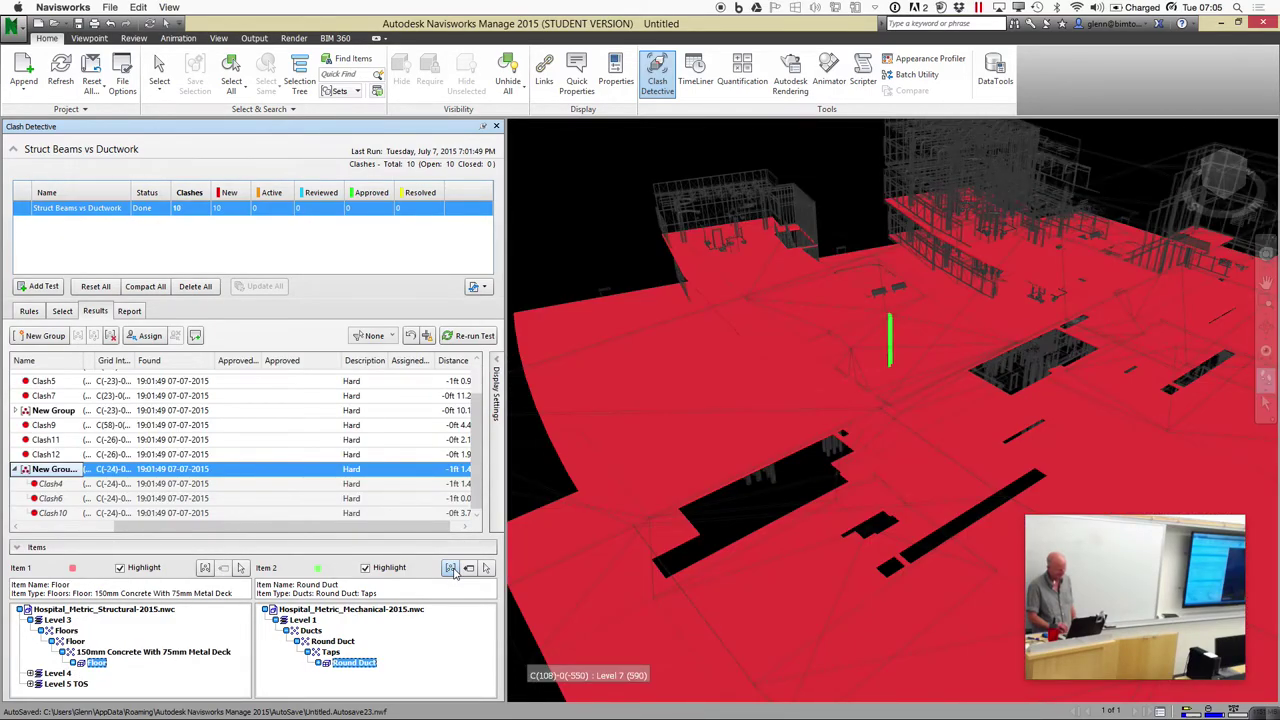
click(16, 470)
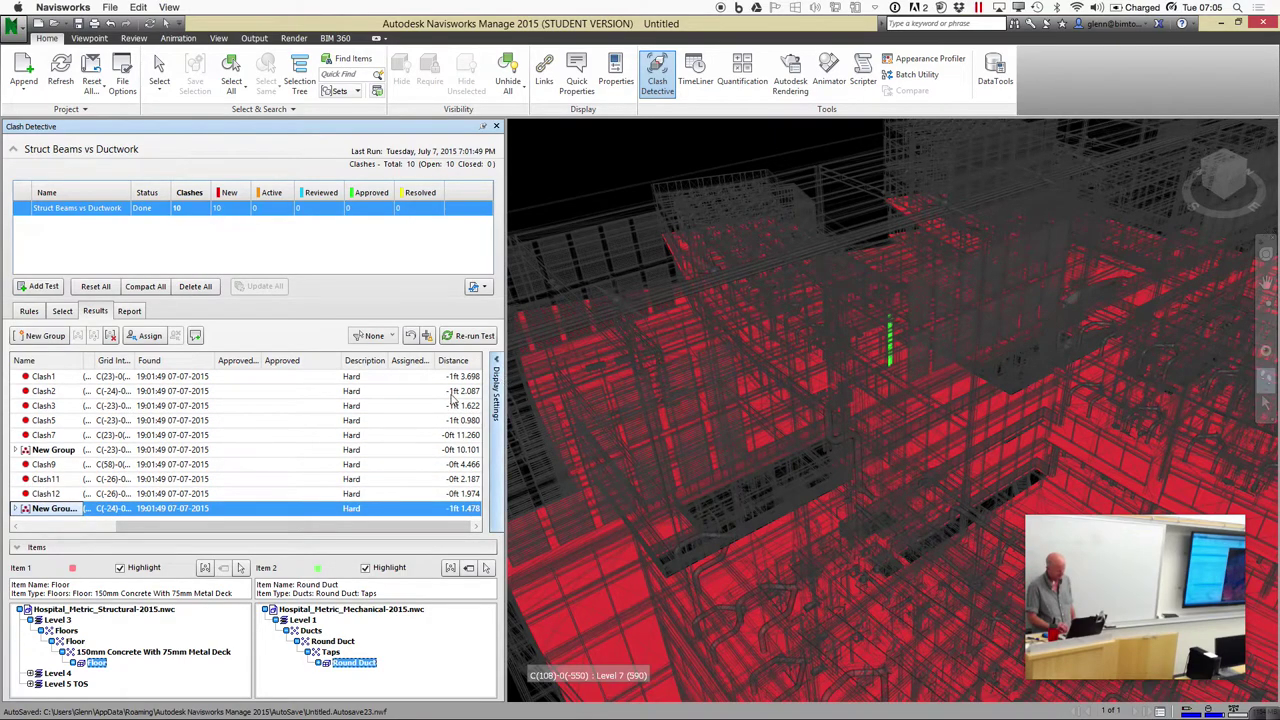
Expand both groups and review Clash8, Clash10, Clash6 and Clash4 in the model
click(18, 450)
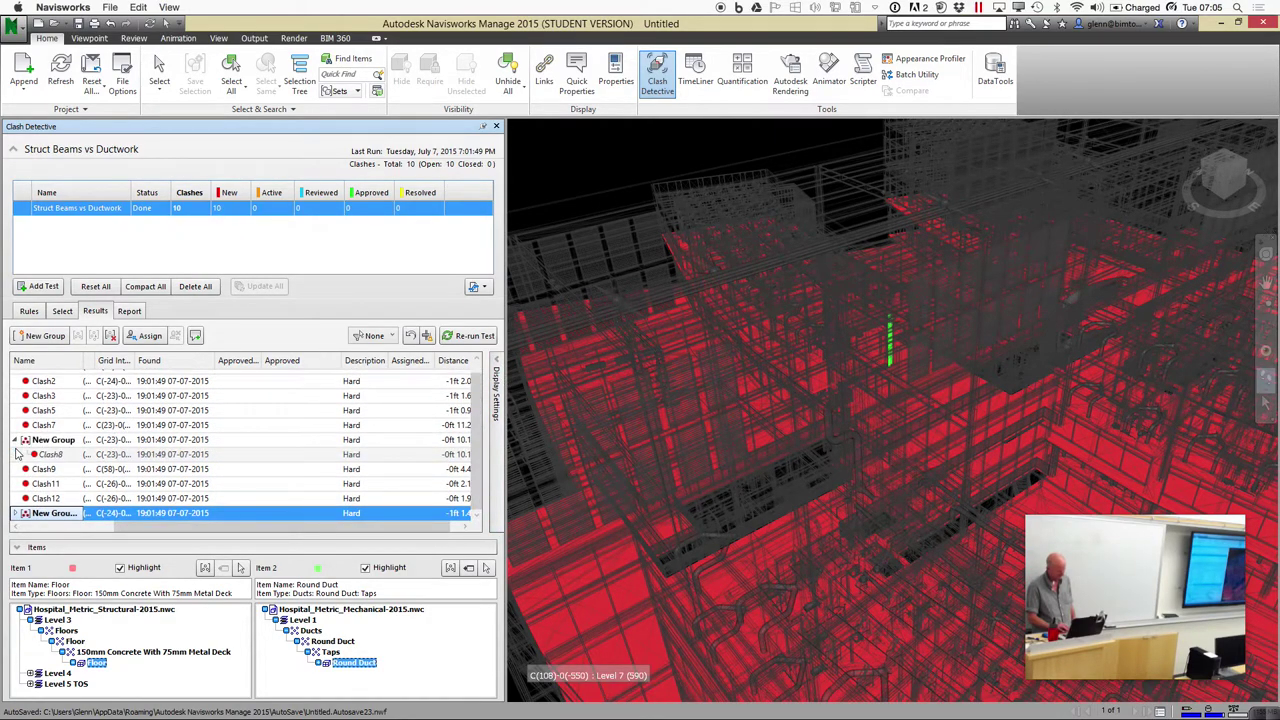
click(16, 445)
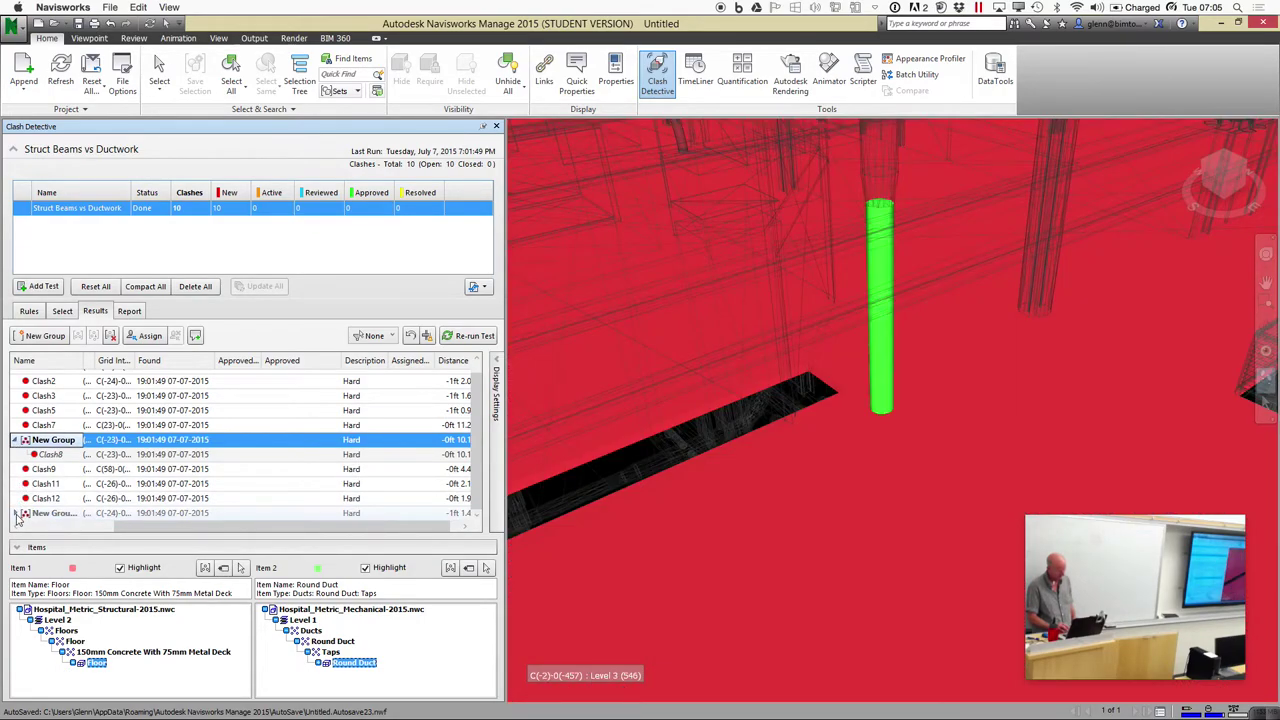
scroll(16, 518, down, 1)
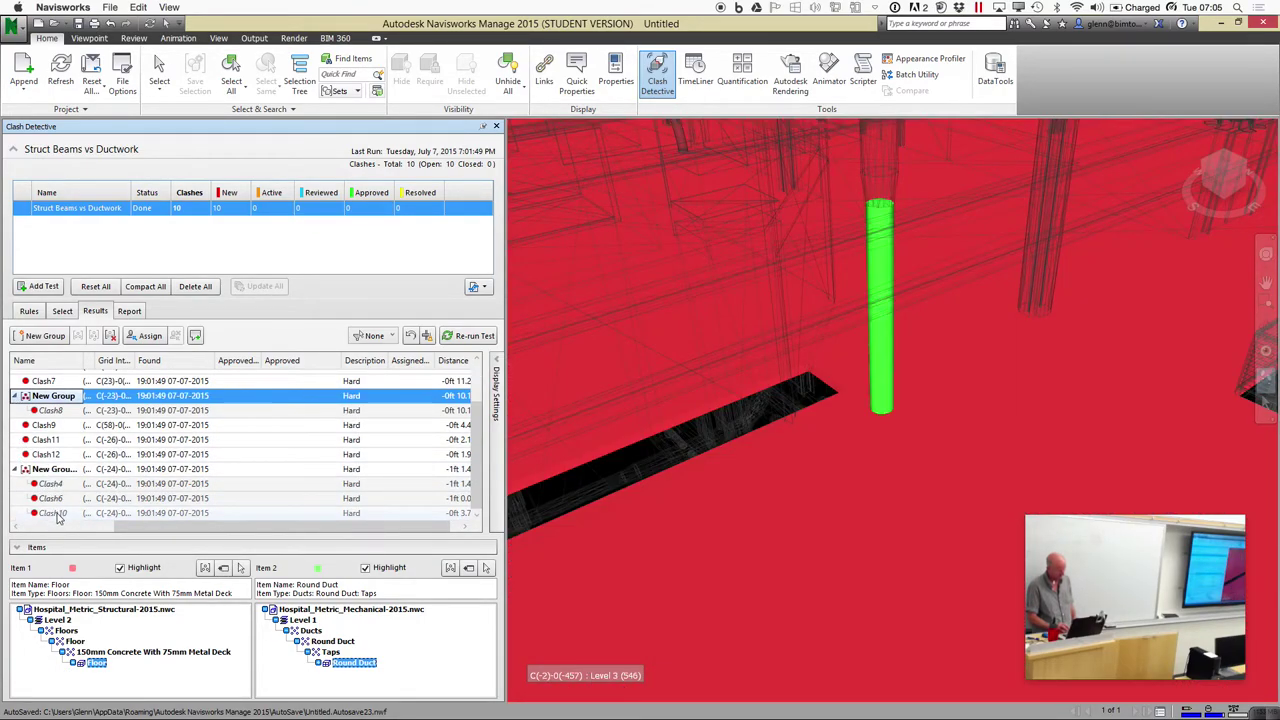
click(55, 513)
click(52, 498)
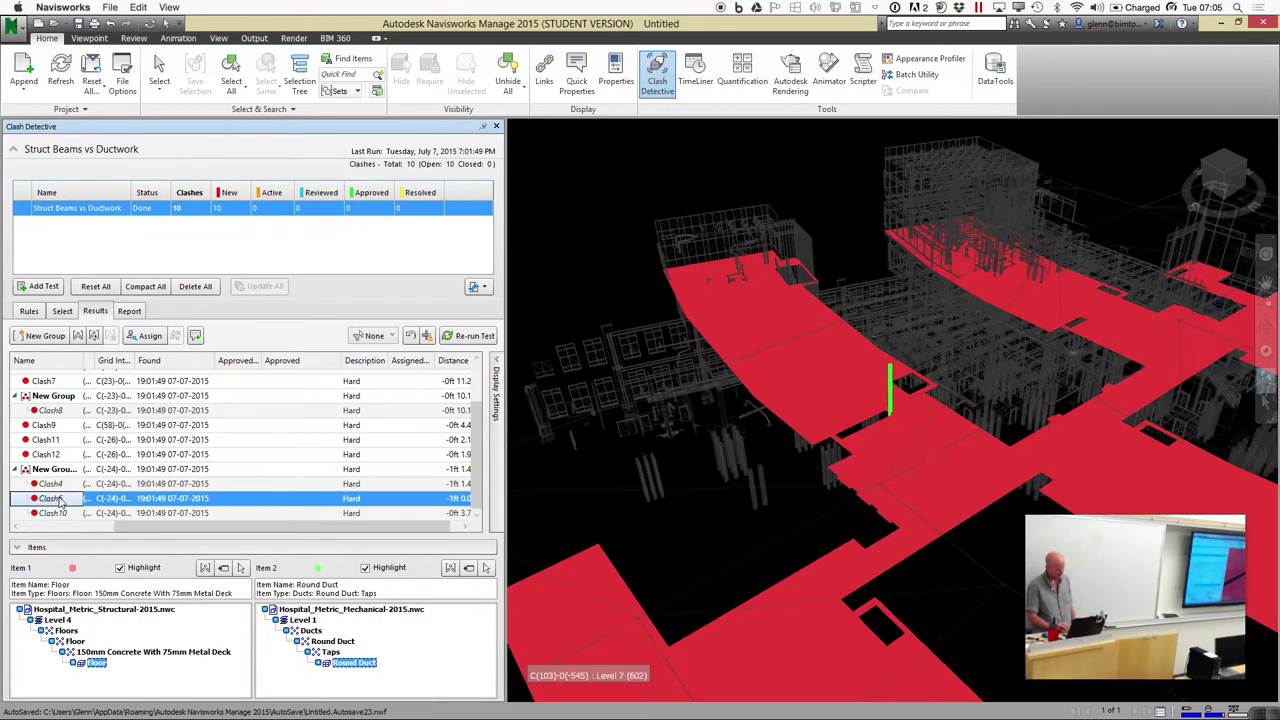
click(52, 484)
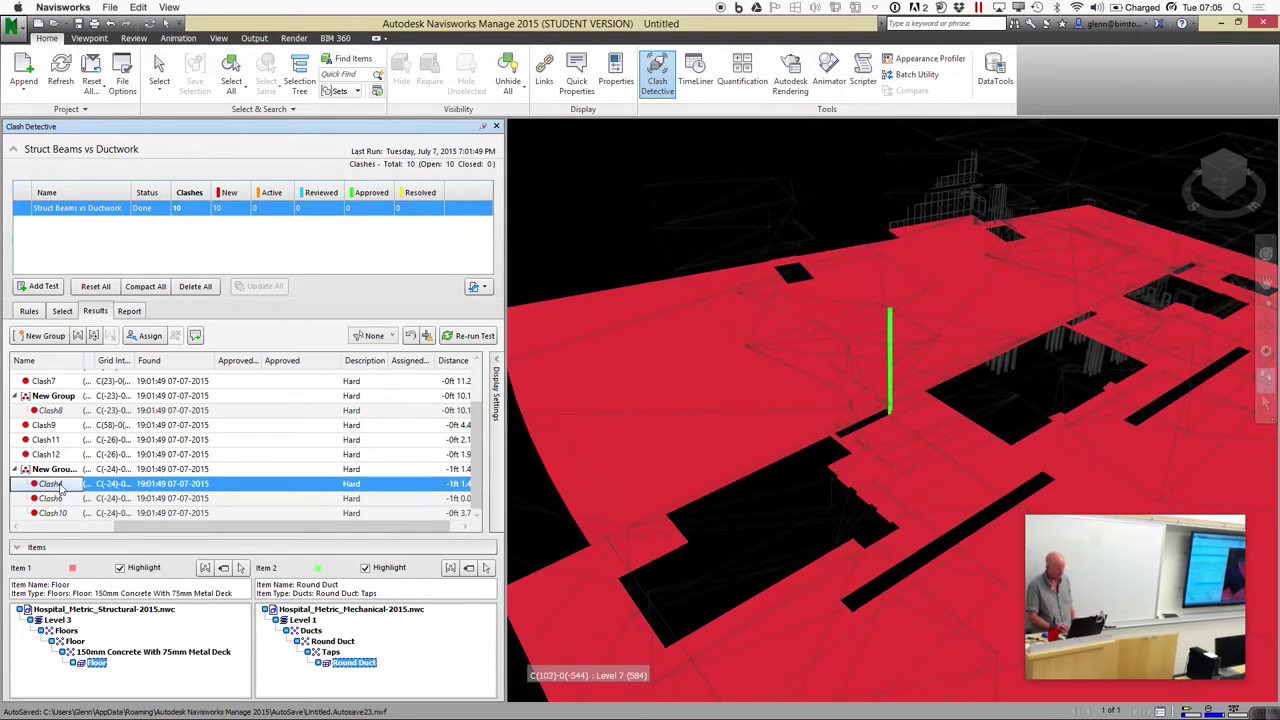
click(58, 499)
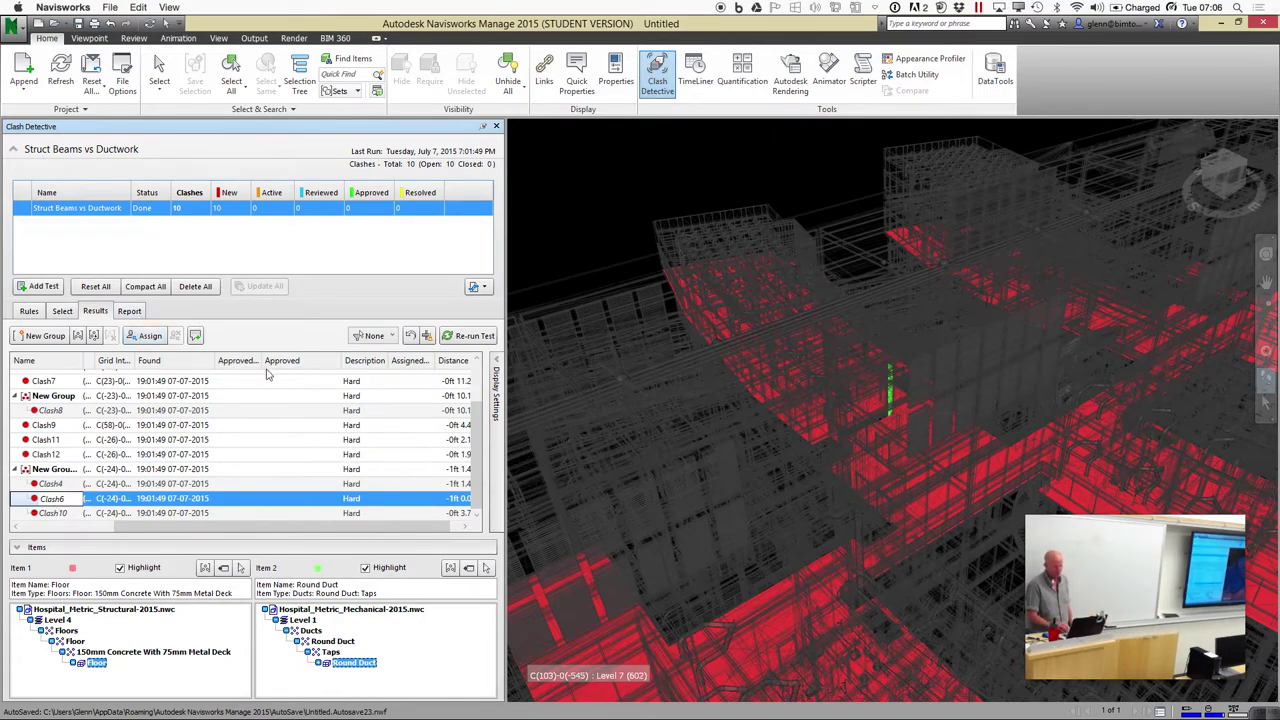
click(496, 367)
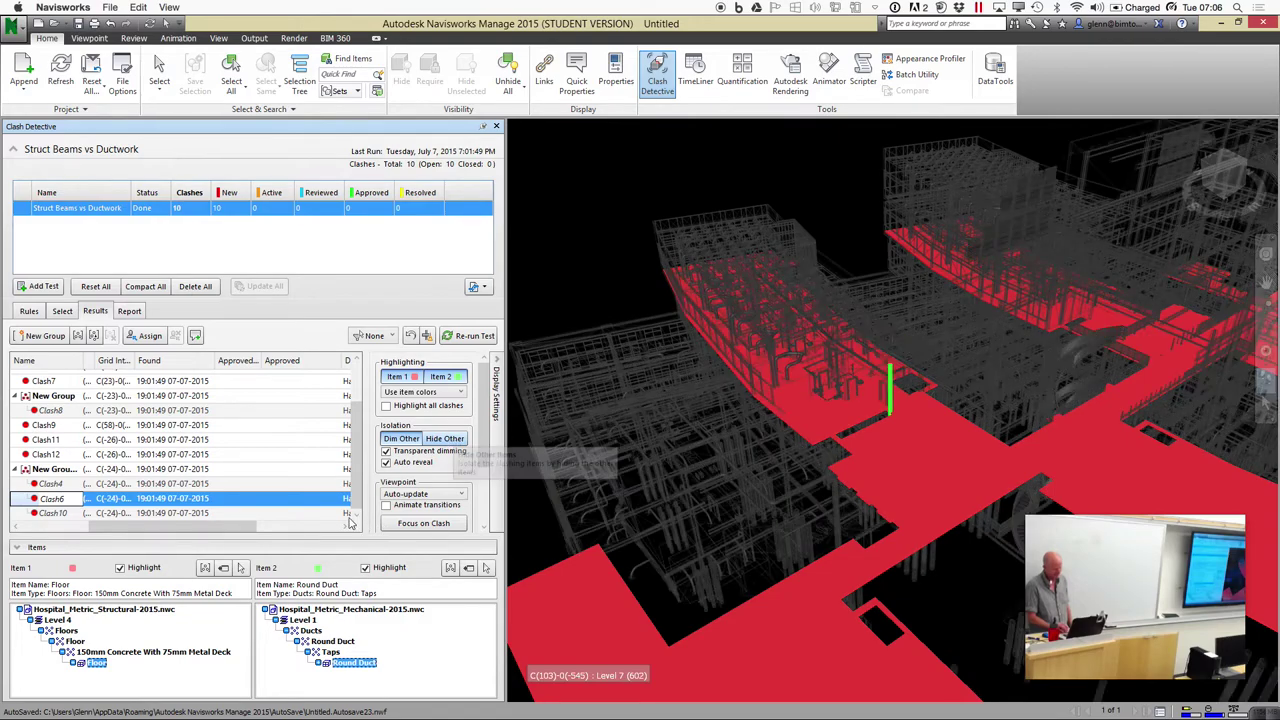
Step through Clash11, Clash9 and Clash7, returning to Clash6
click(139, 445)
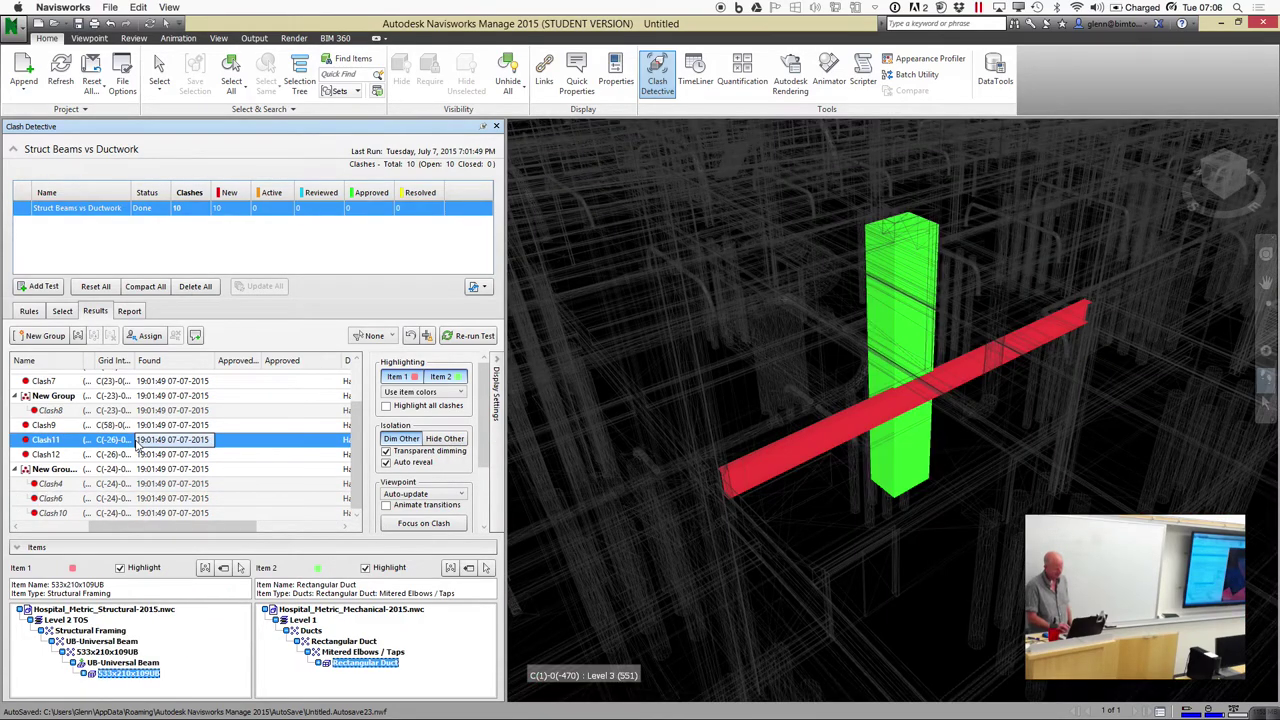
click(122, 425)
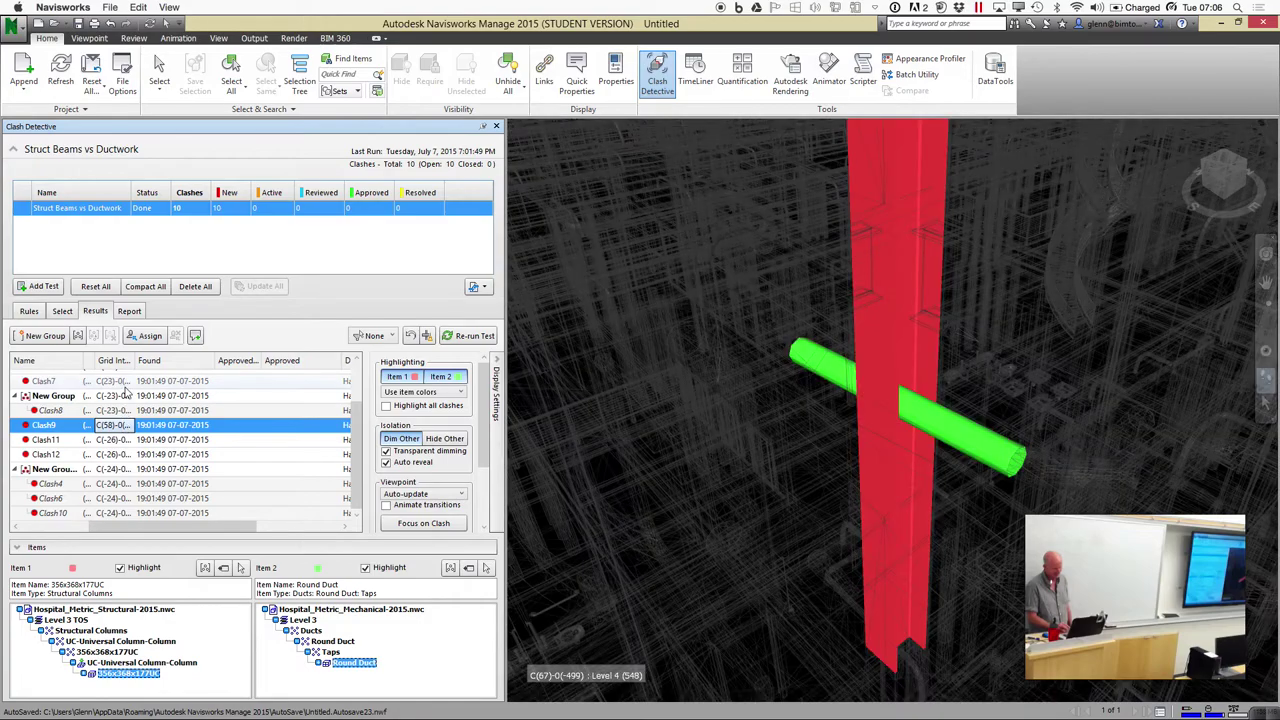
click(125, 383)
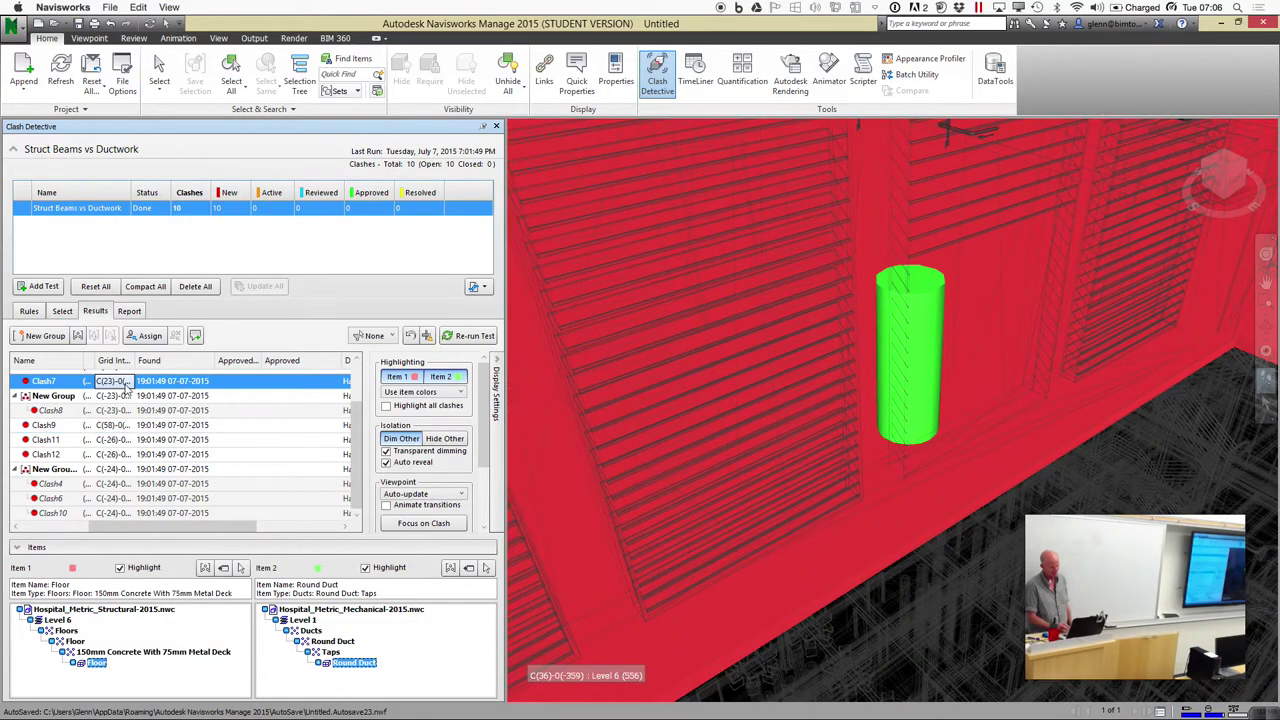
click(125, 501)
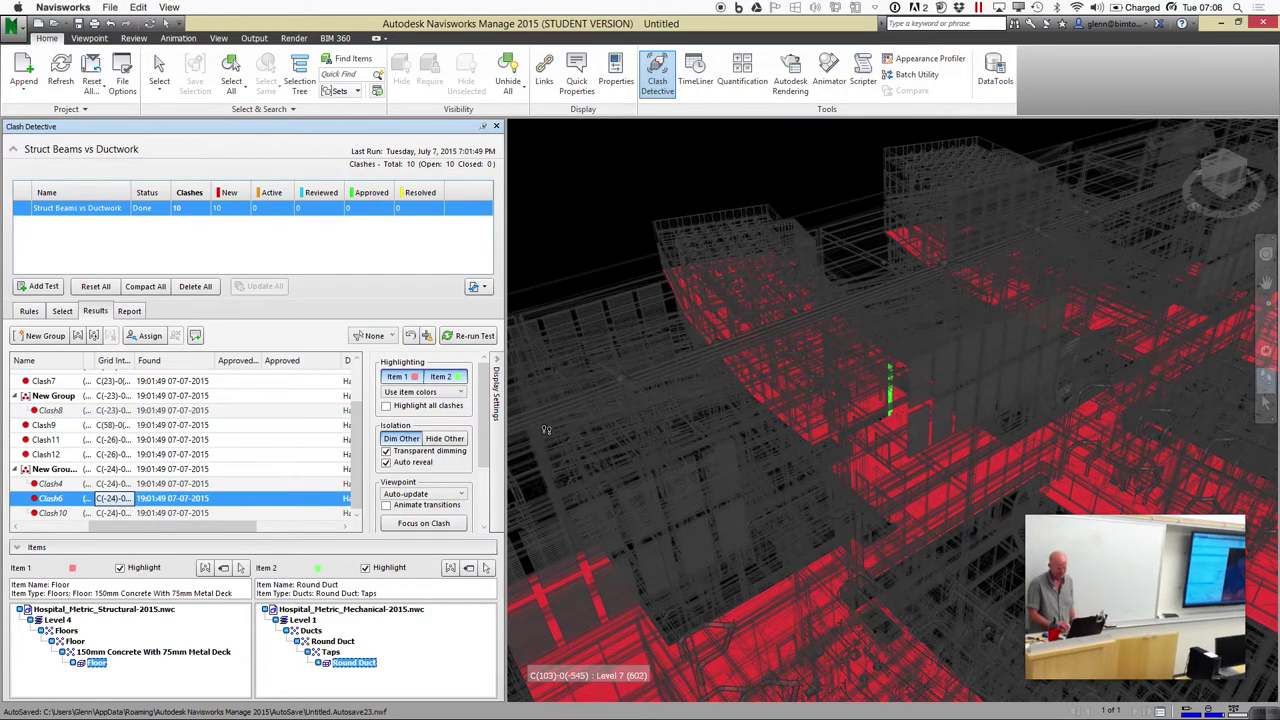
Try Hide Other on Clash9, then switch to transparent Dim Other for Clash7
click(461, 438)
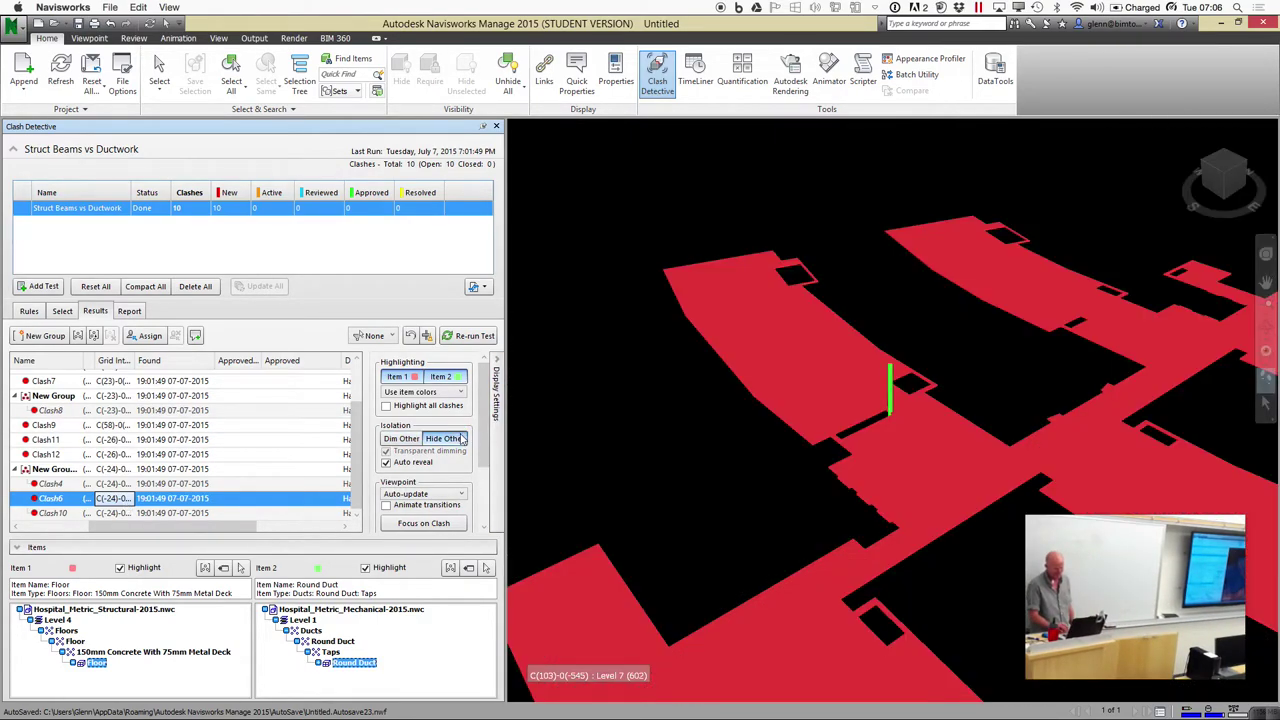
click(208, 425)
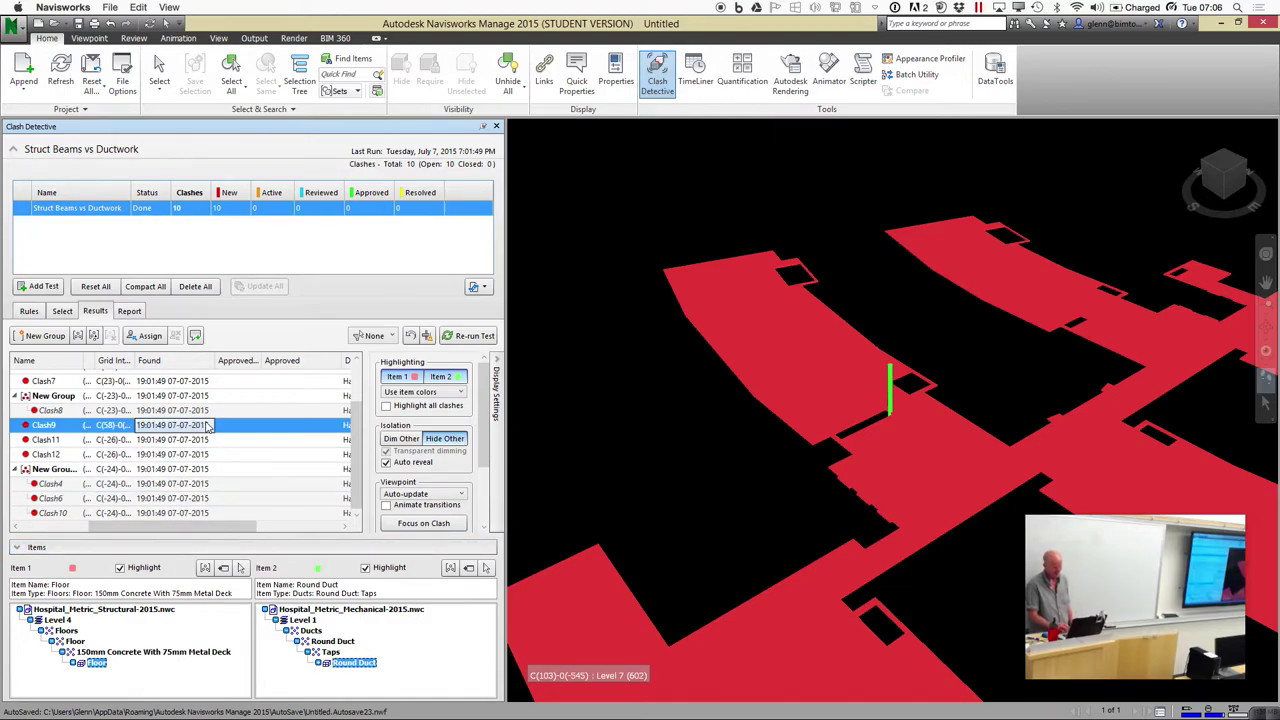
click(198, 384)
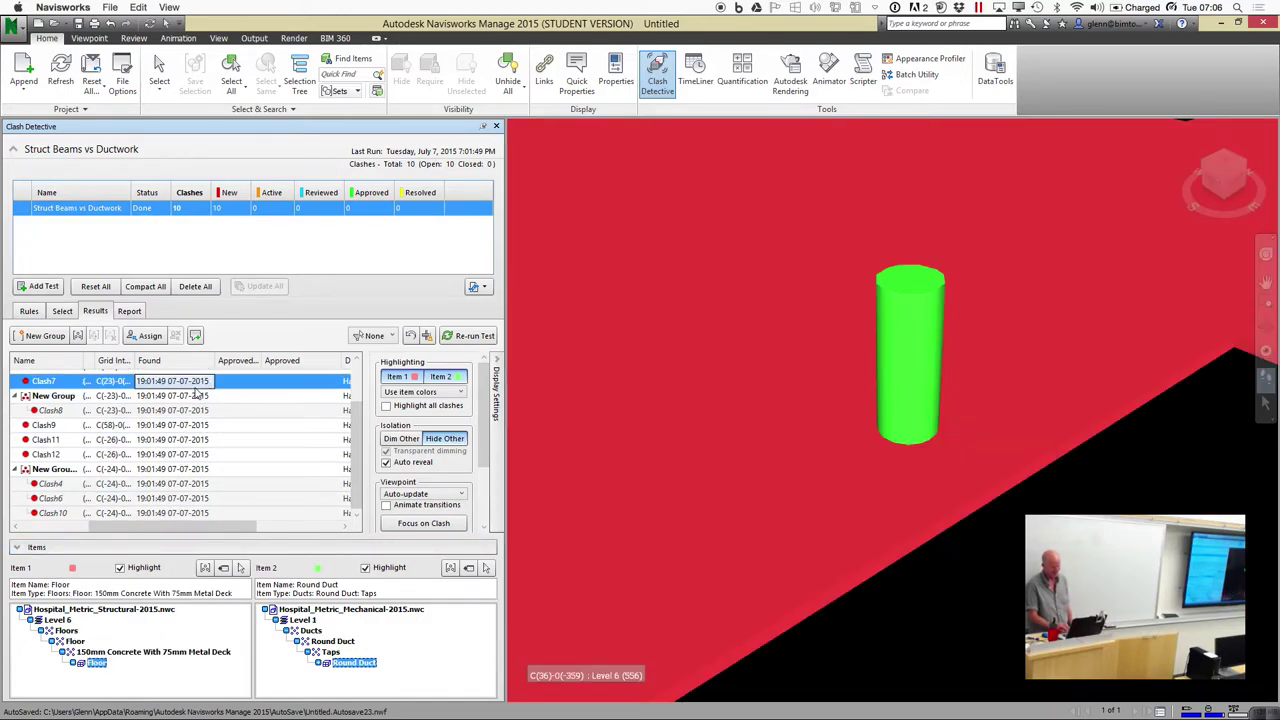
click(400, 438)
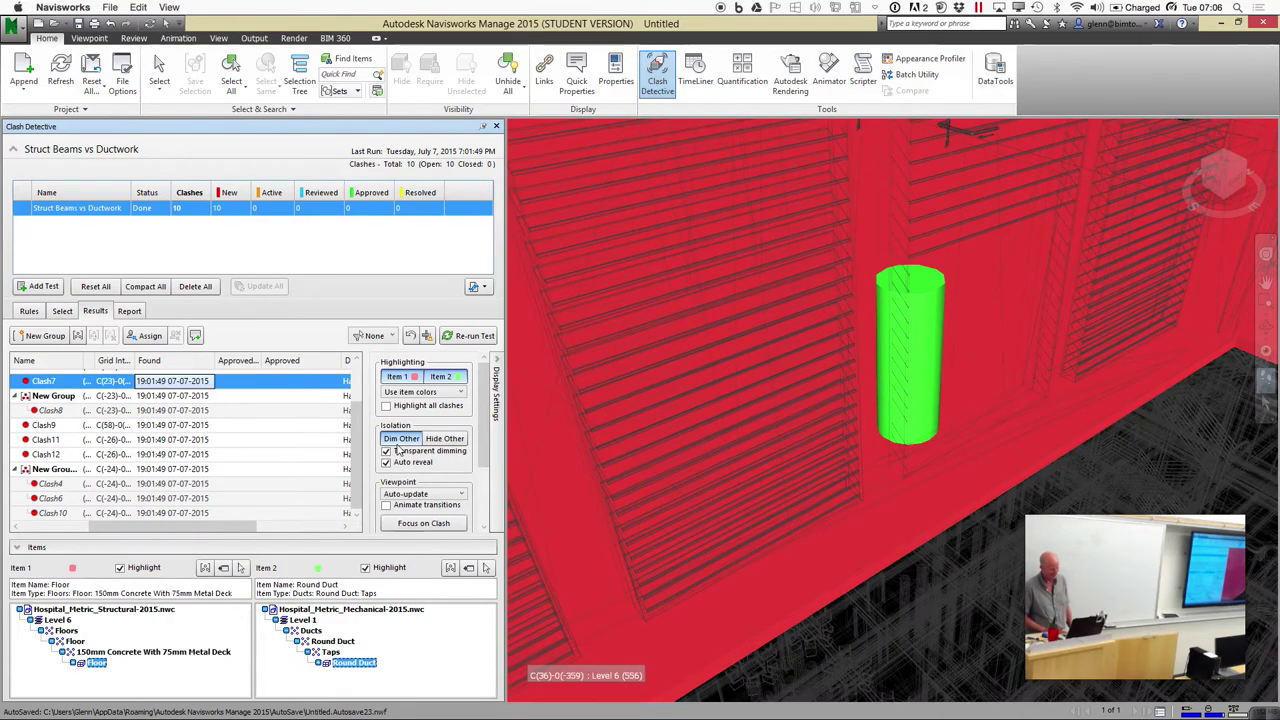
scroll(487, 423, down, 1)
Enable Animate transitions and fly through Clash9, Clash10 and Clash8
drag(487, 423, 483, 478)
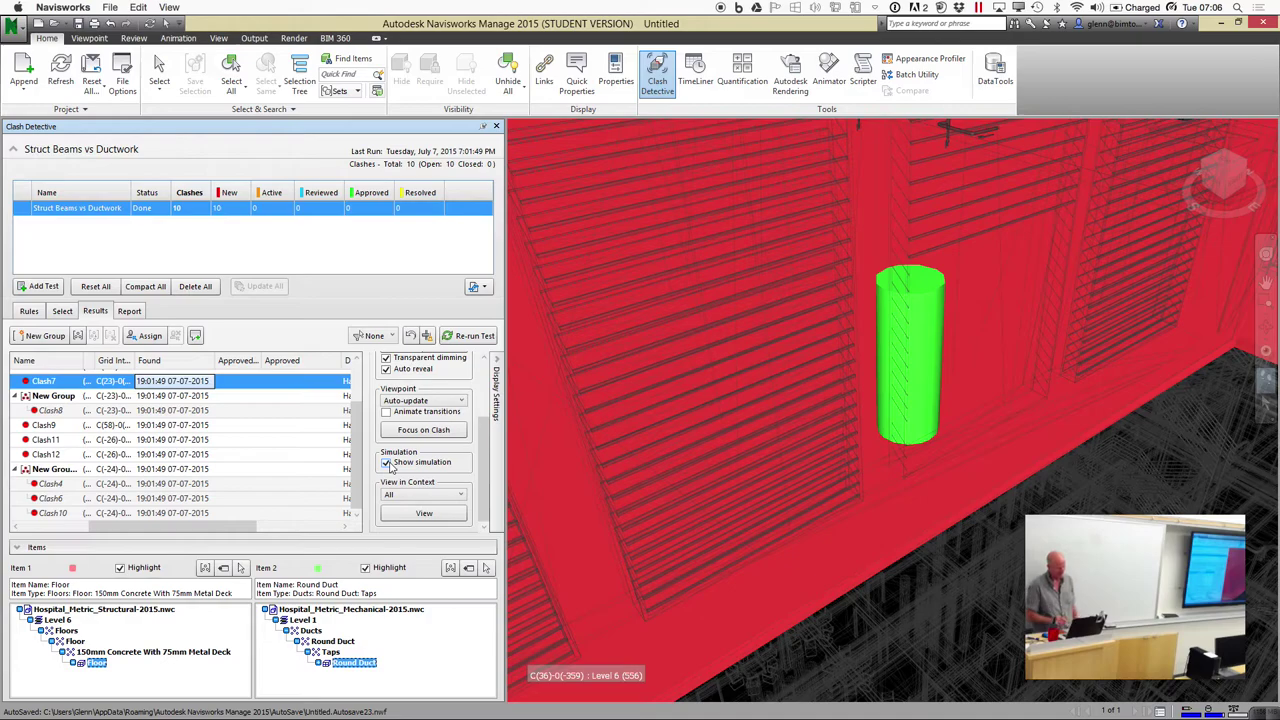
click(386, 412)
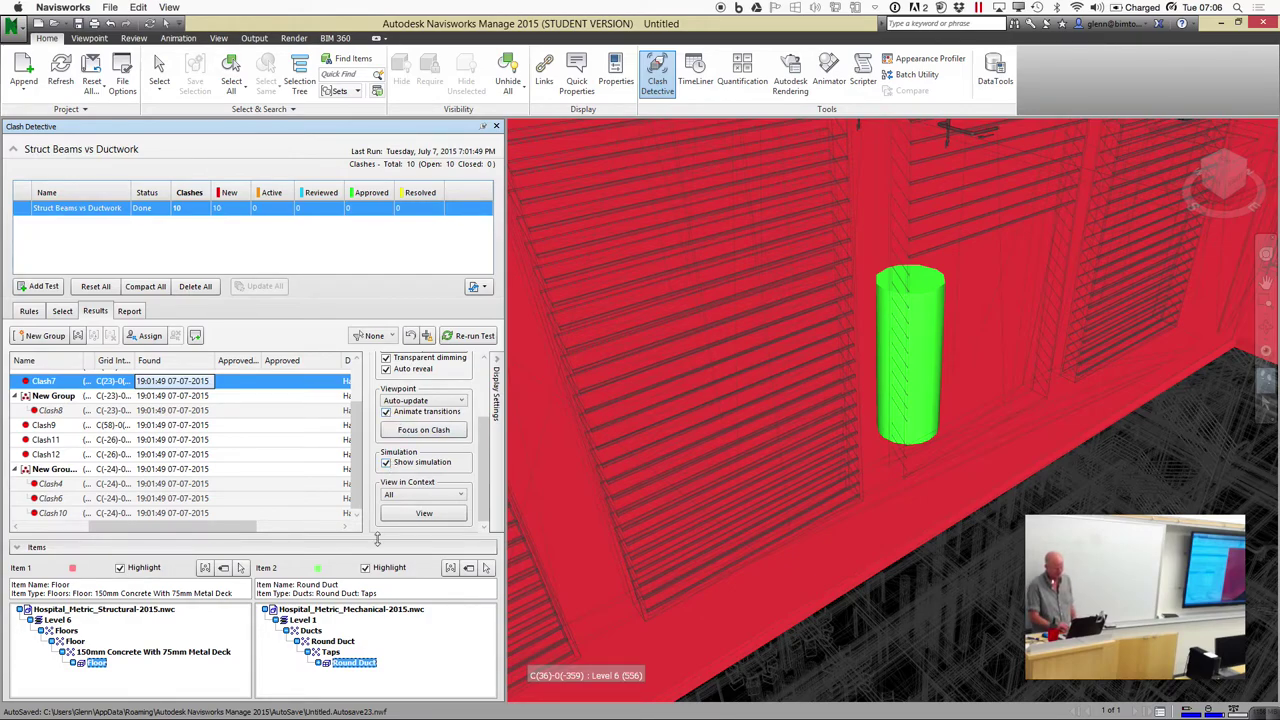
click(158, 426)
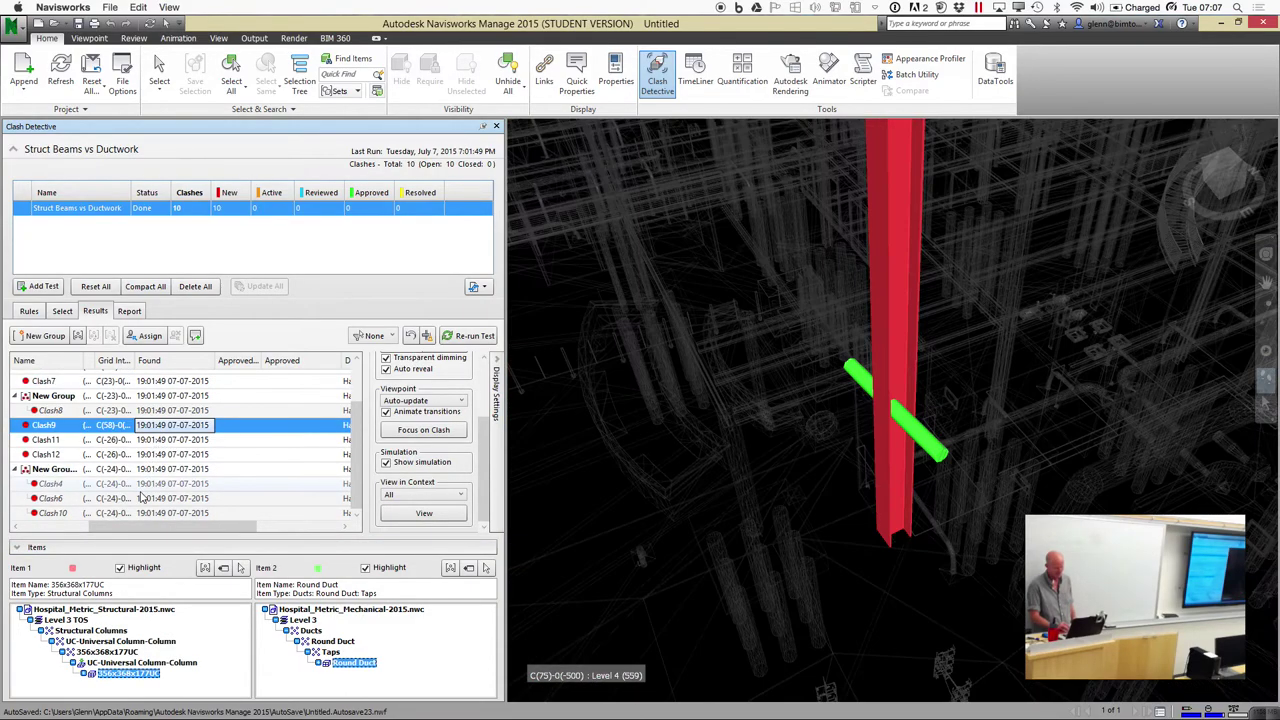
click(133, 512)
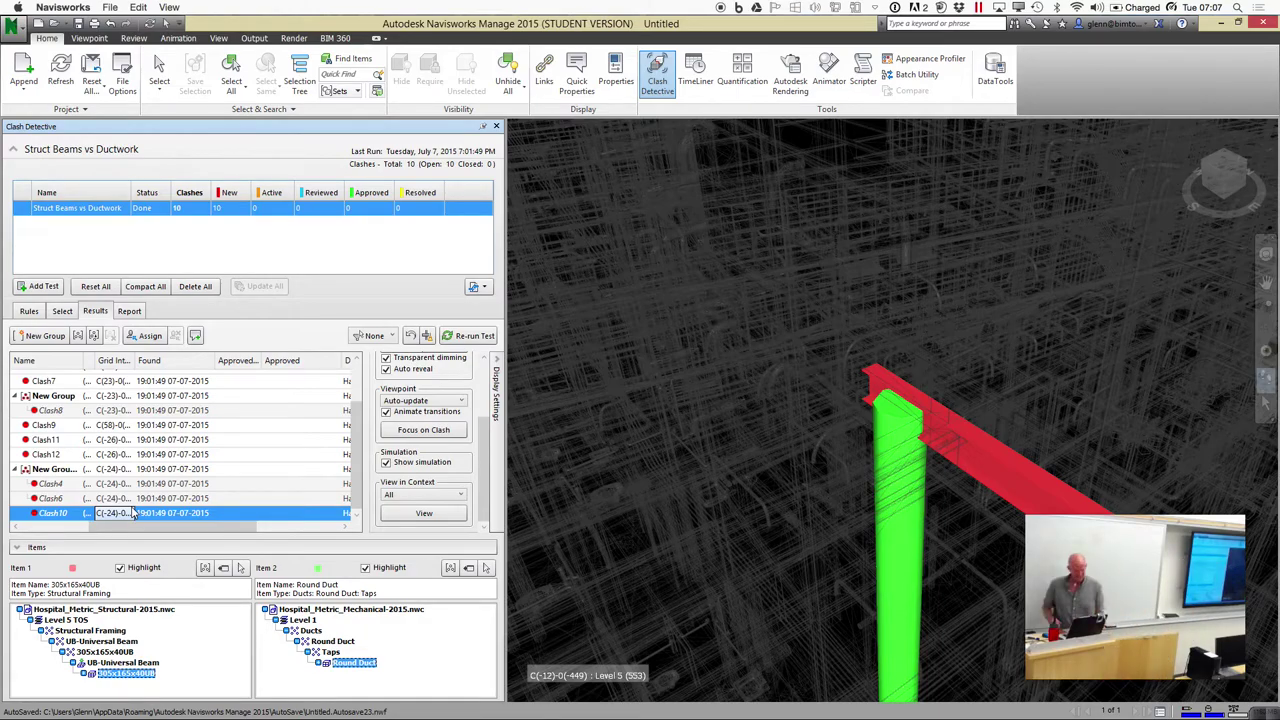
click(198, 413)
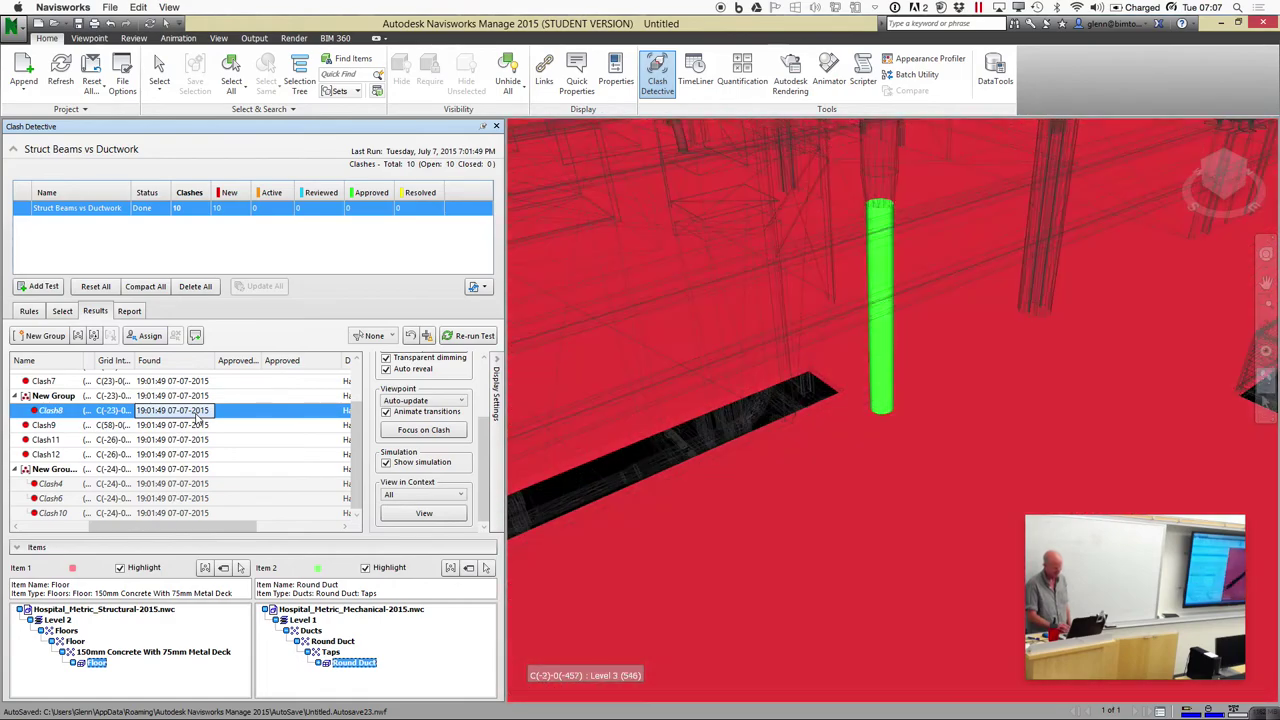
Assign Clash8 to a team member
click(150, 338)
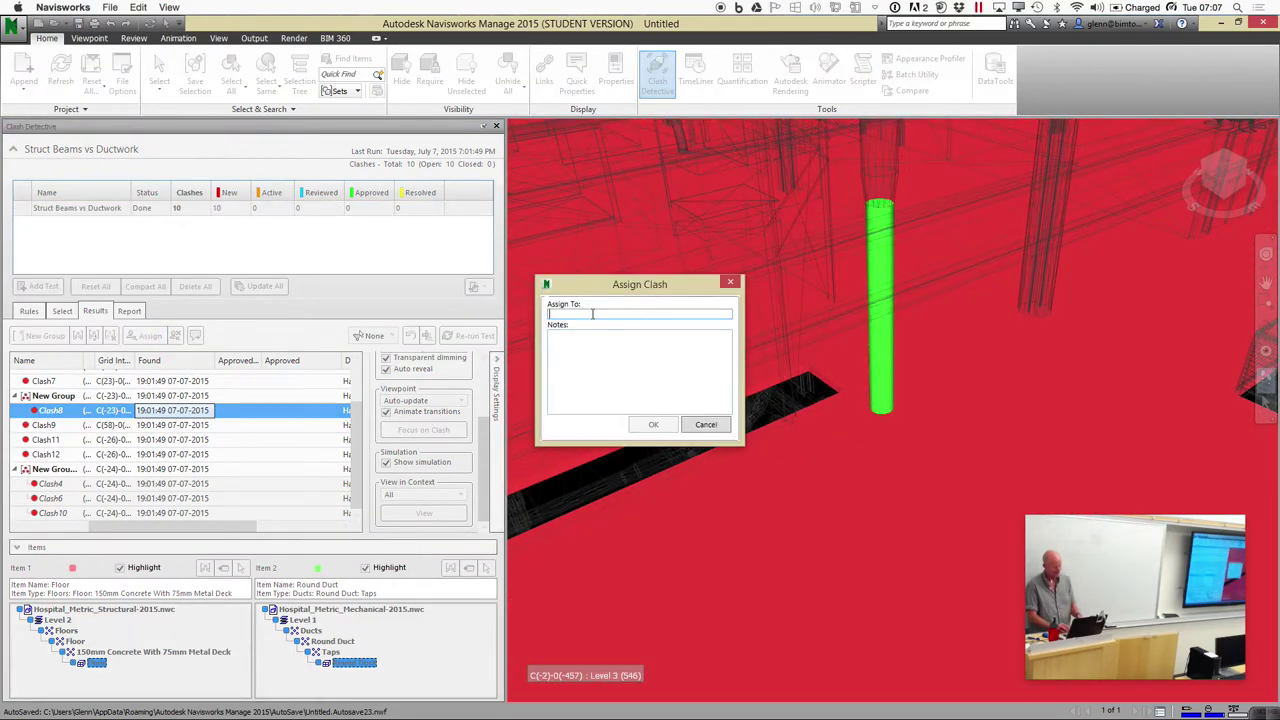
text(Rommy)
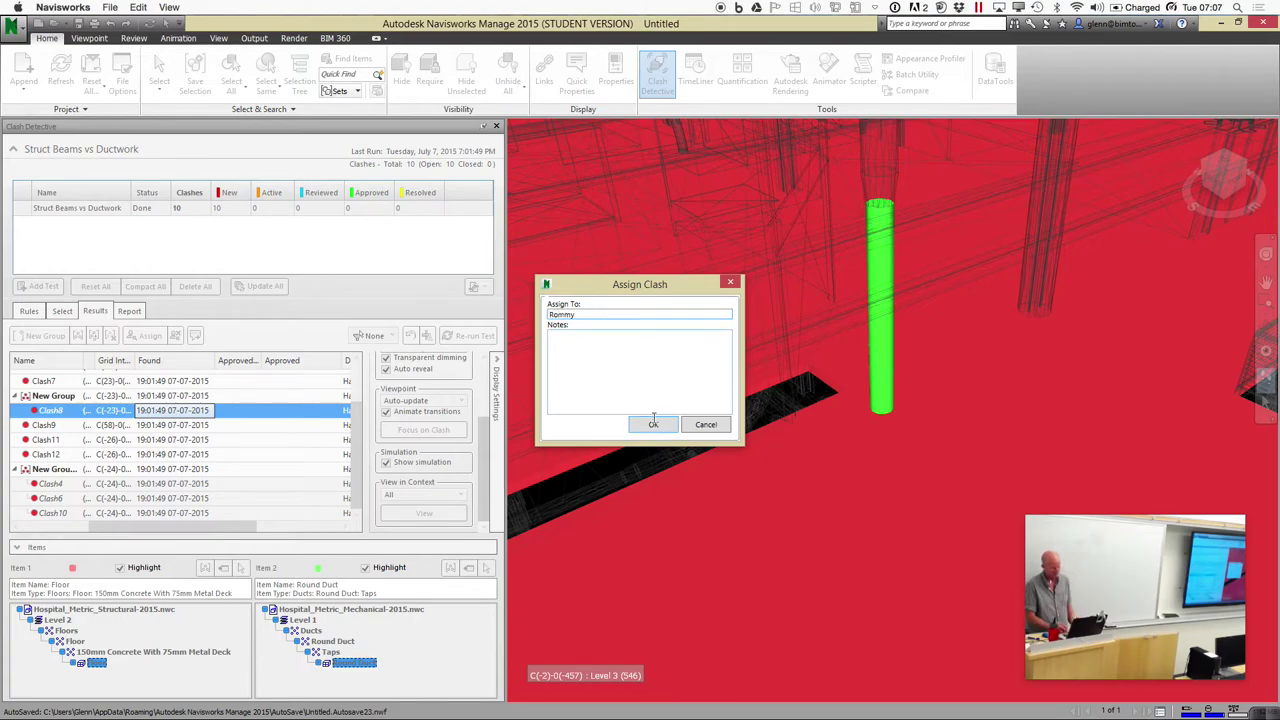
click(653, 424)
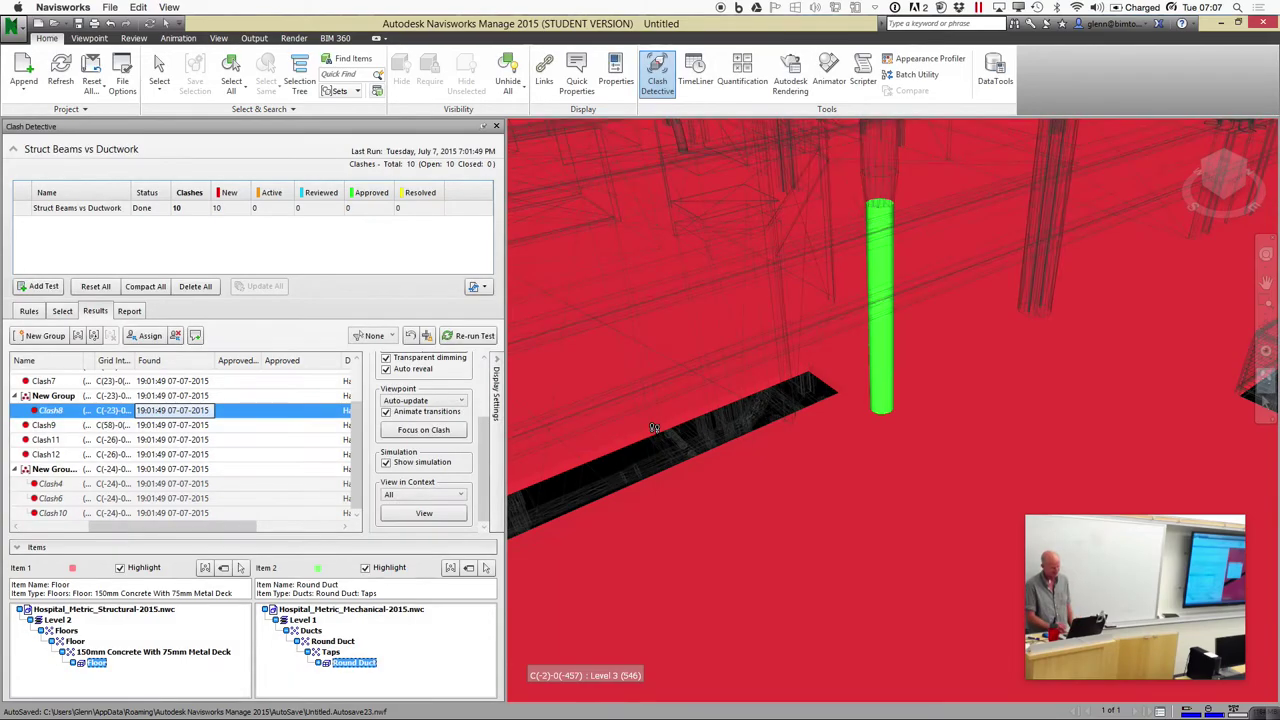
Assign Clash11 to another team member and scroll Results to the Assigned column
click(190, 445)
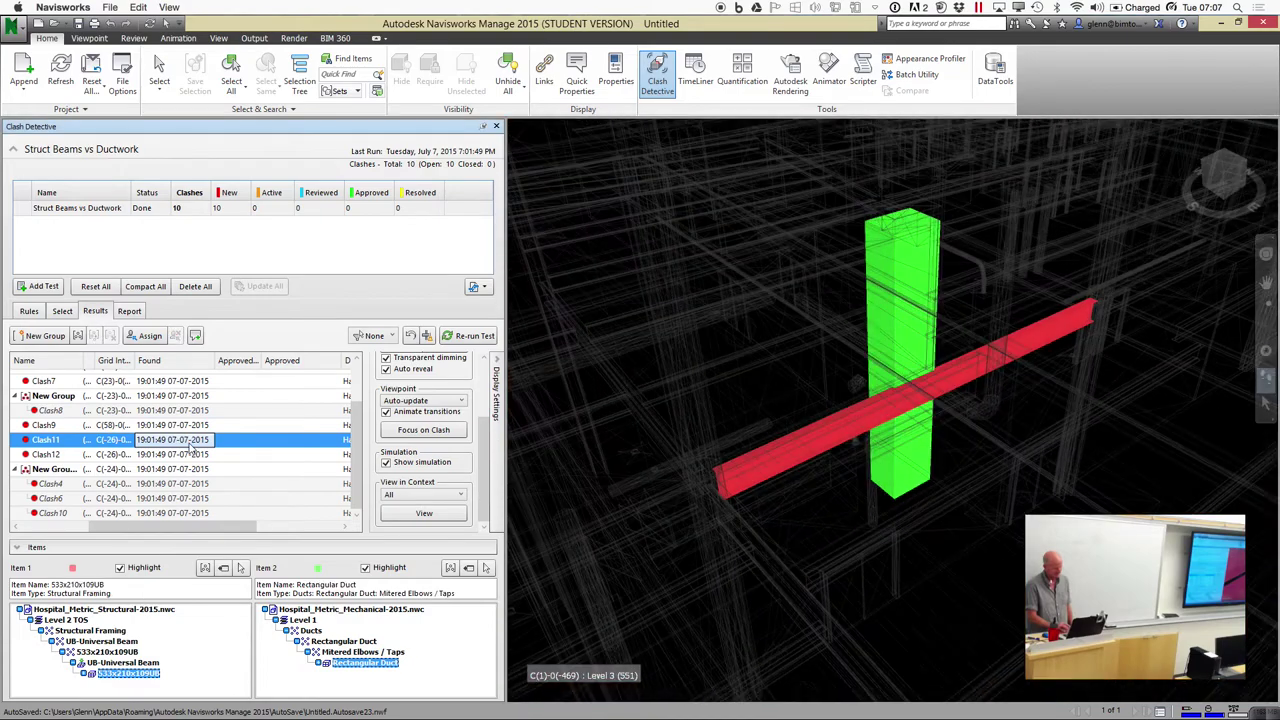
click(147, 335)
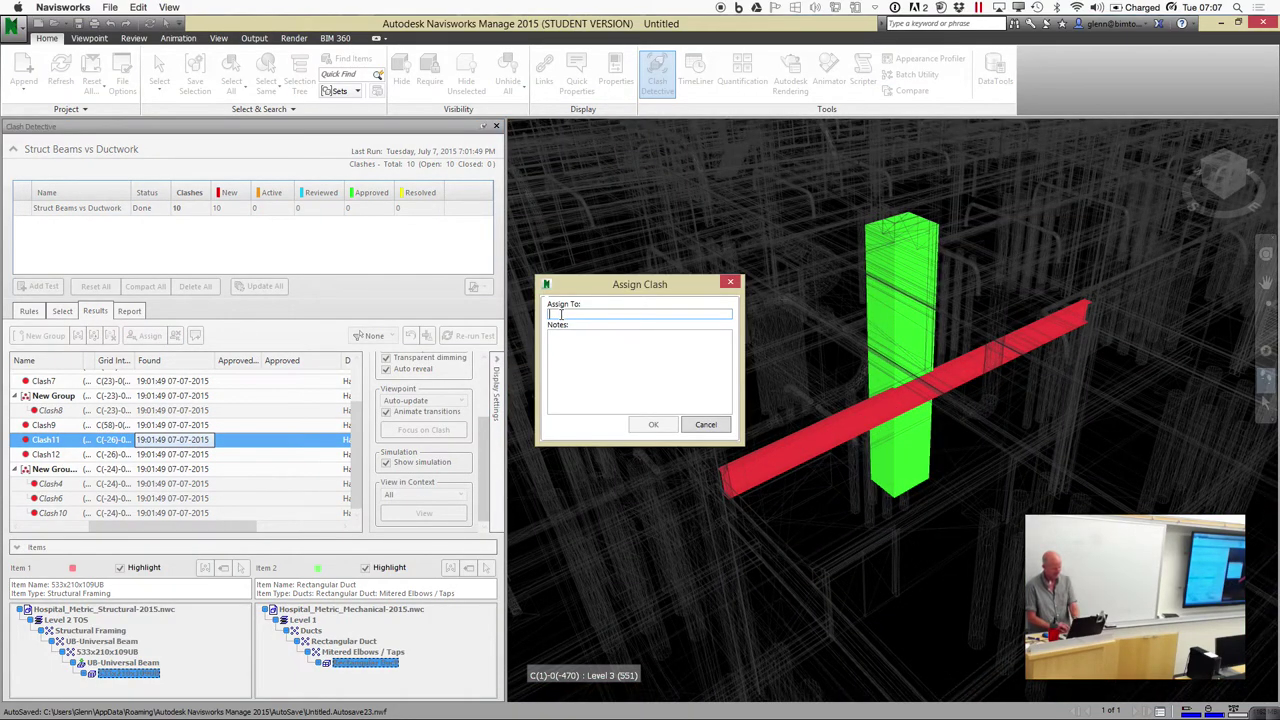
text(Alejandro)
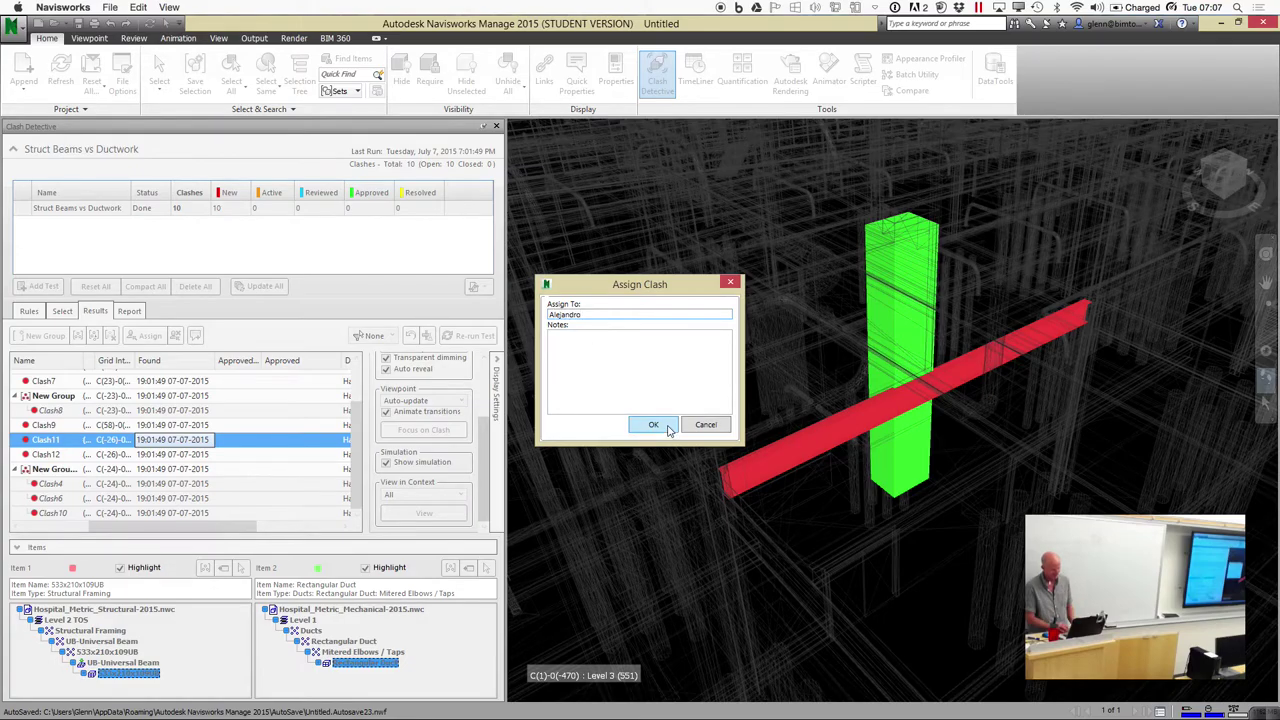
click(653, 424)
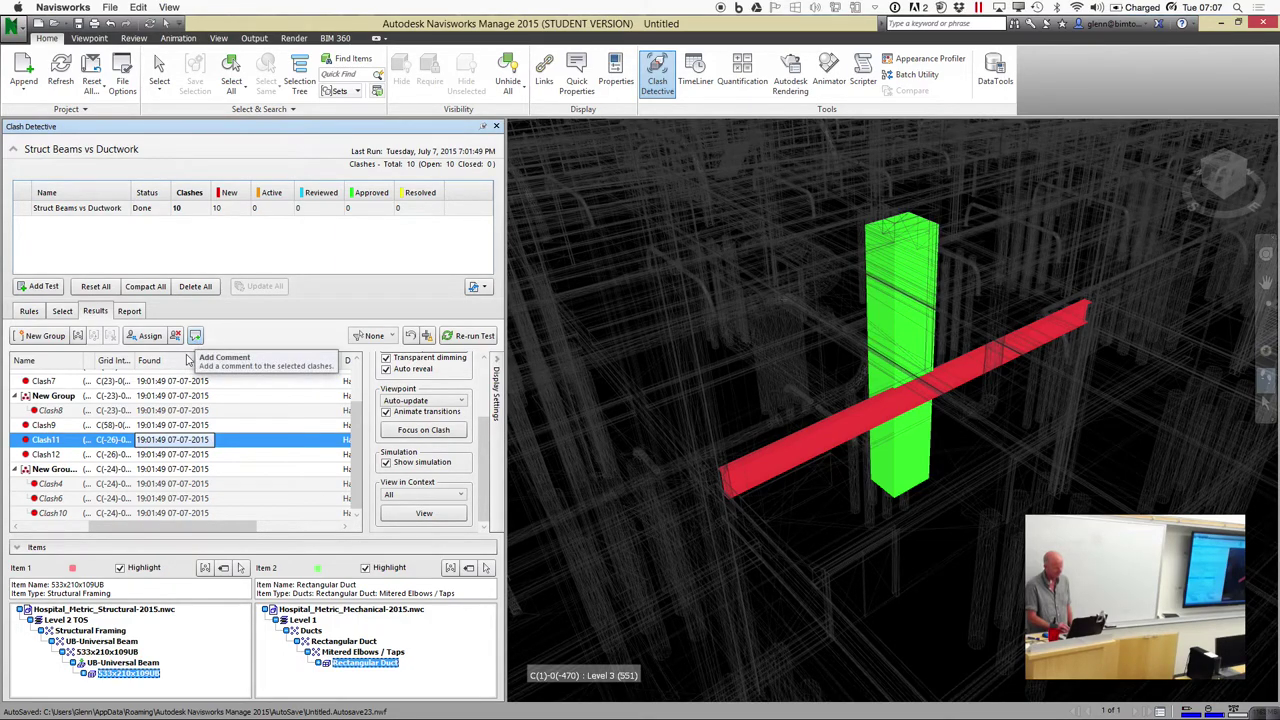
click(162, 425)
click(161, 441)
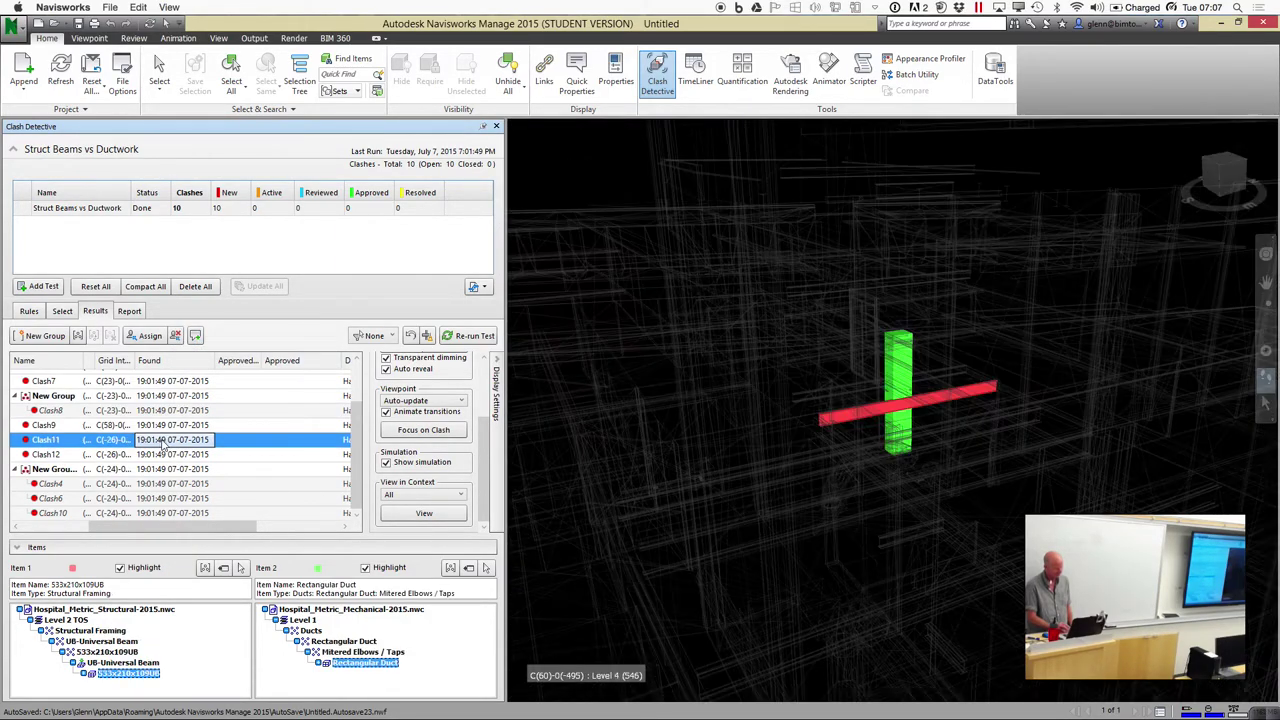
drag(247, 531, 329, 531)
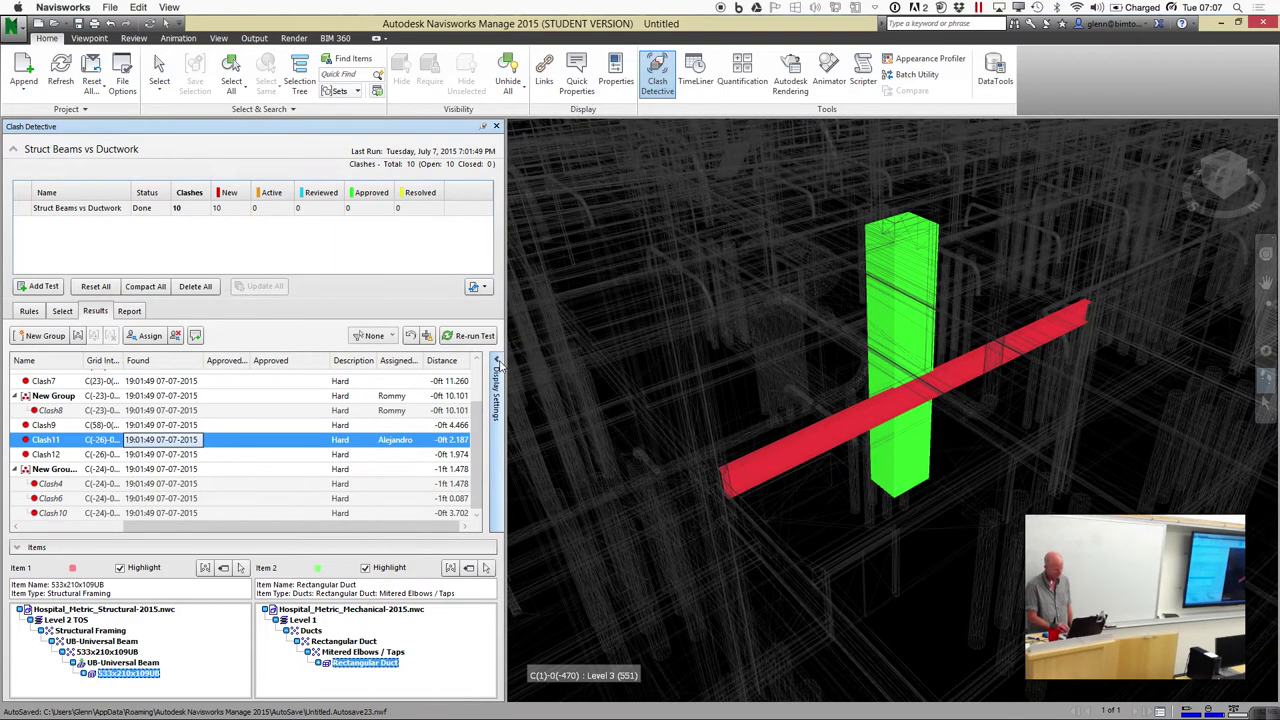
Sort the results by Assigned To with assigned clashes first
click(401, 360)
click(406, 362)
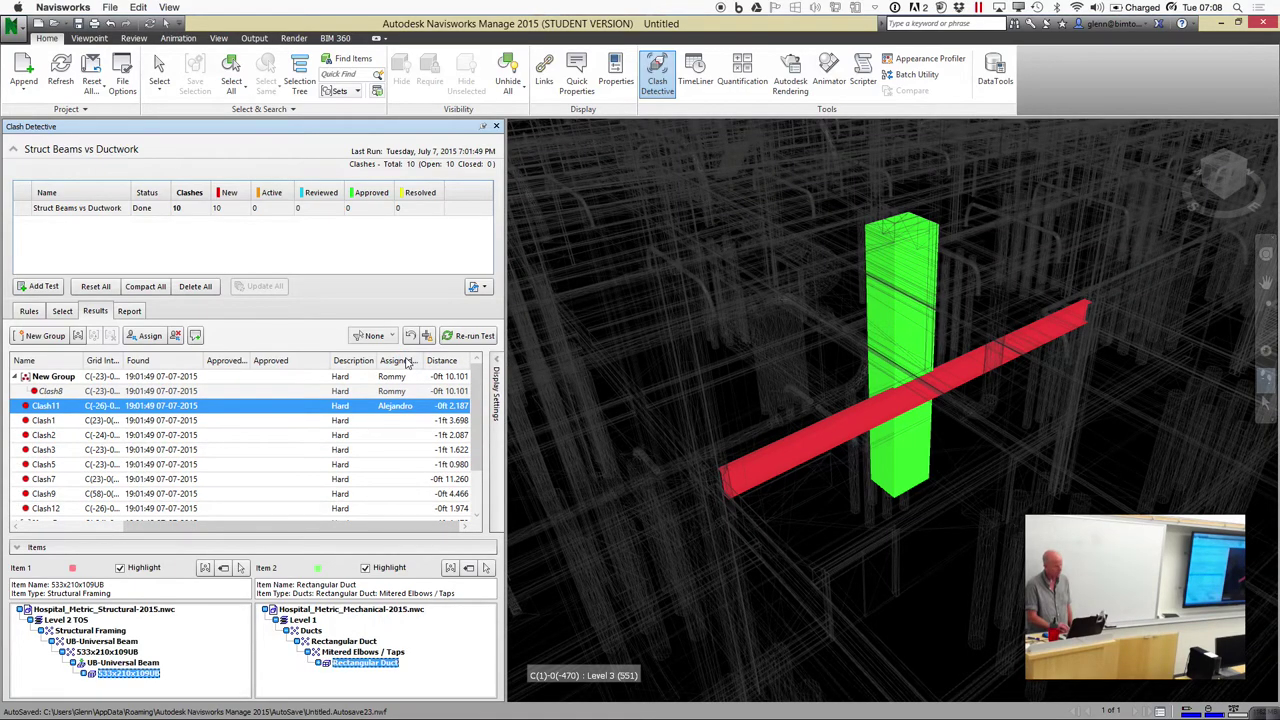
click(406, 362)
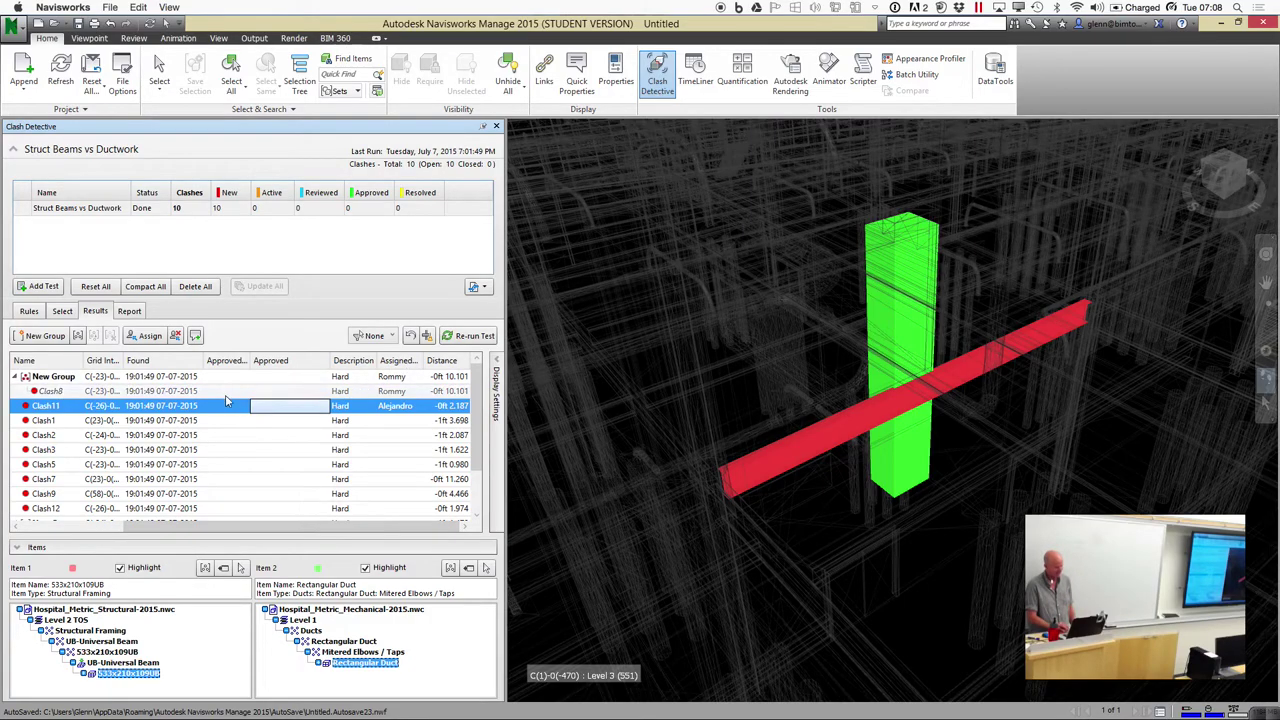
Quick-filter the results to New clashes, then to Clash11's assignee only
right_click(172, 404)
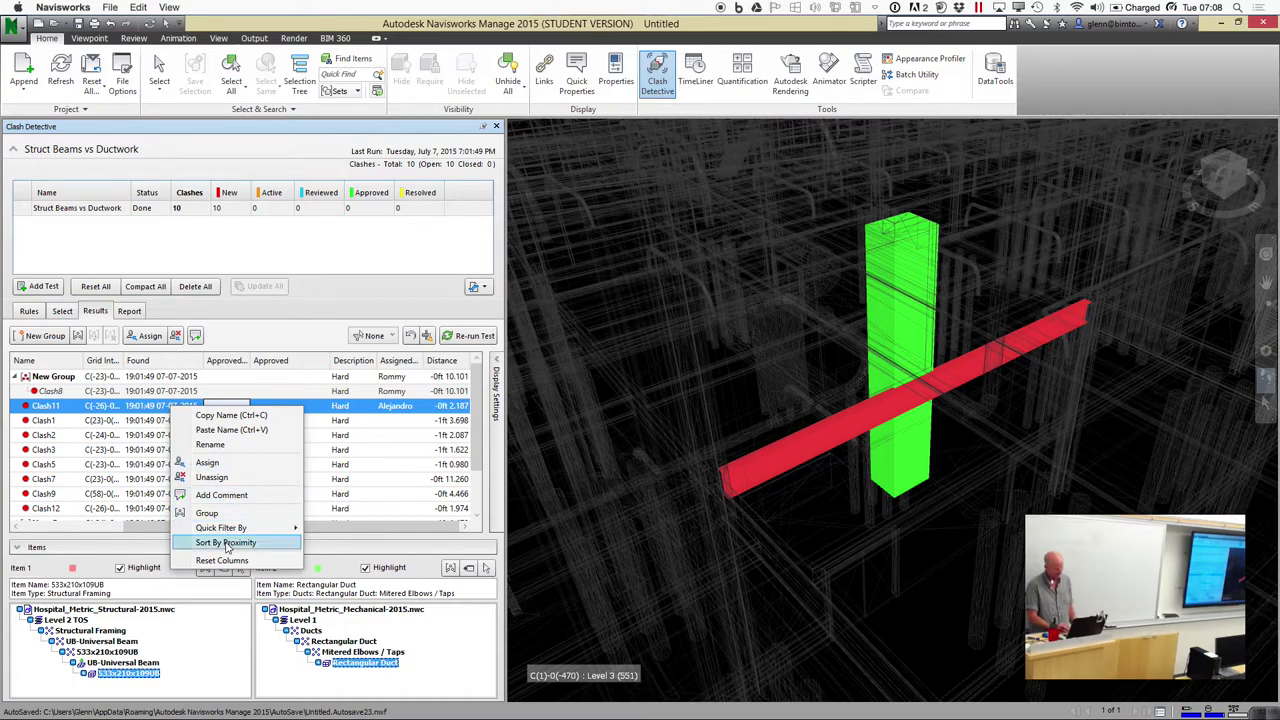
mouse_move(228, 530)
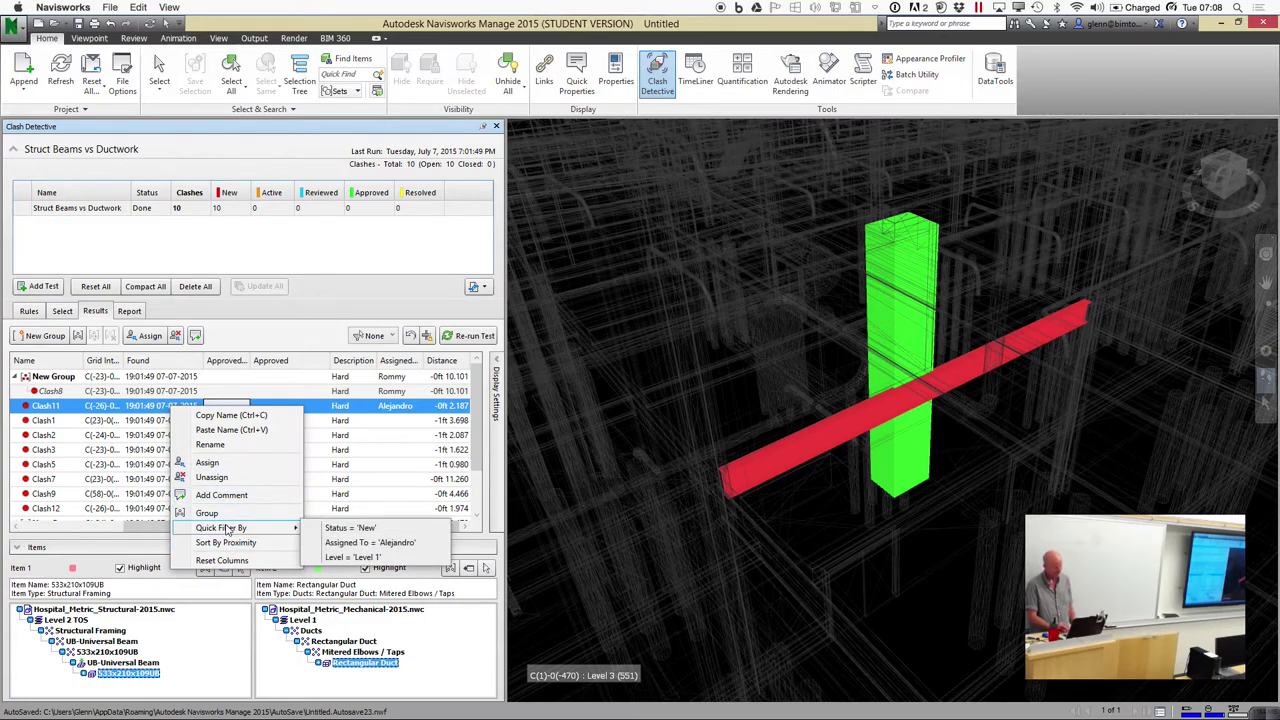
click(338, 530)
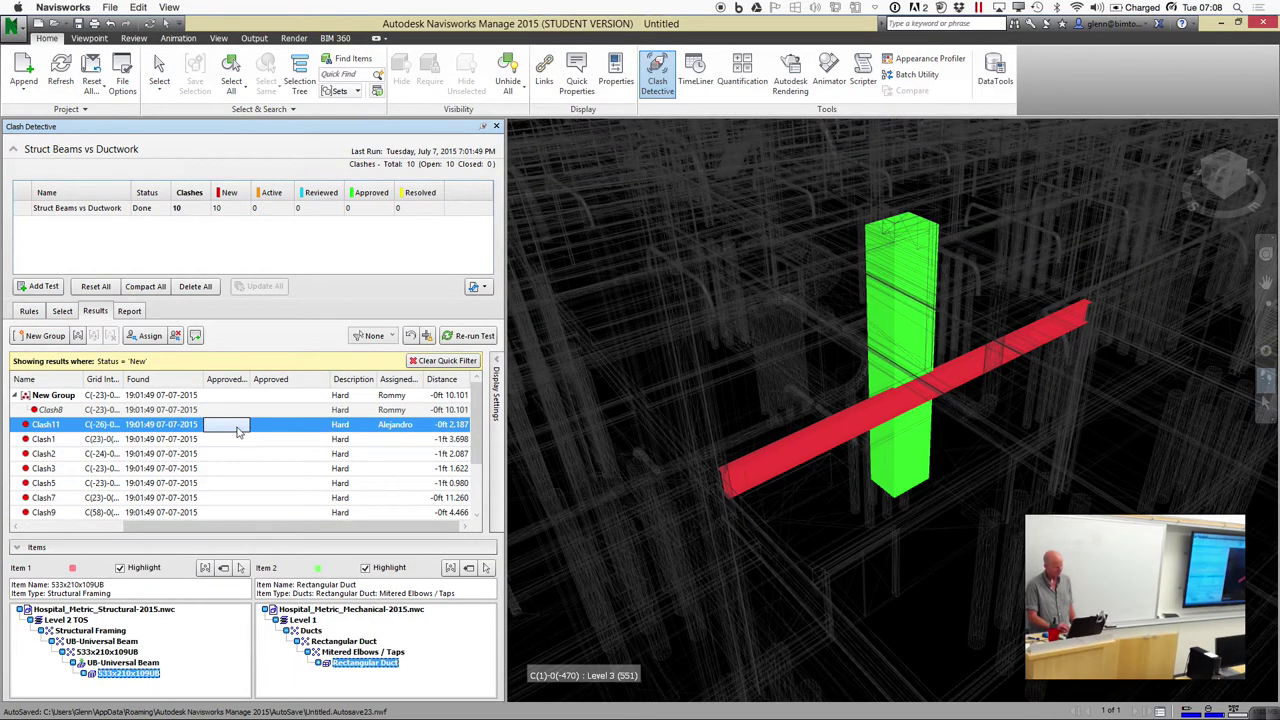
right_click(237, 430)
mouse_move(295, 548)
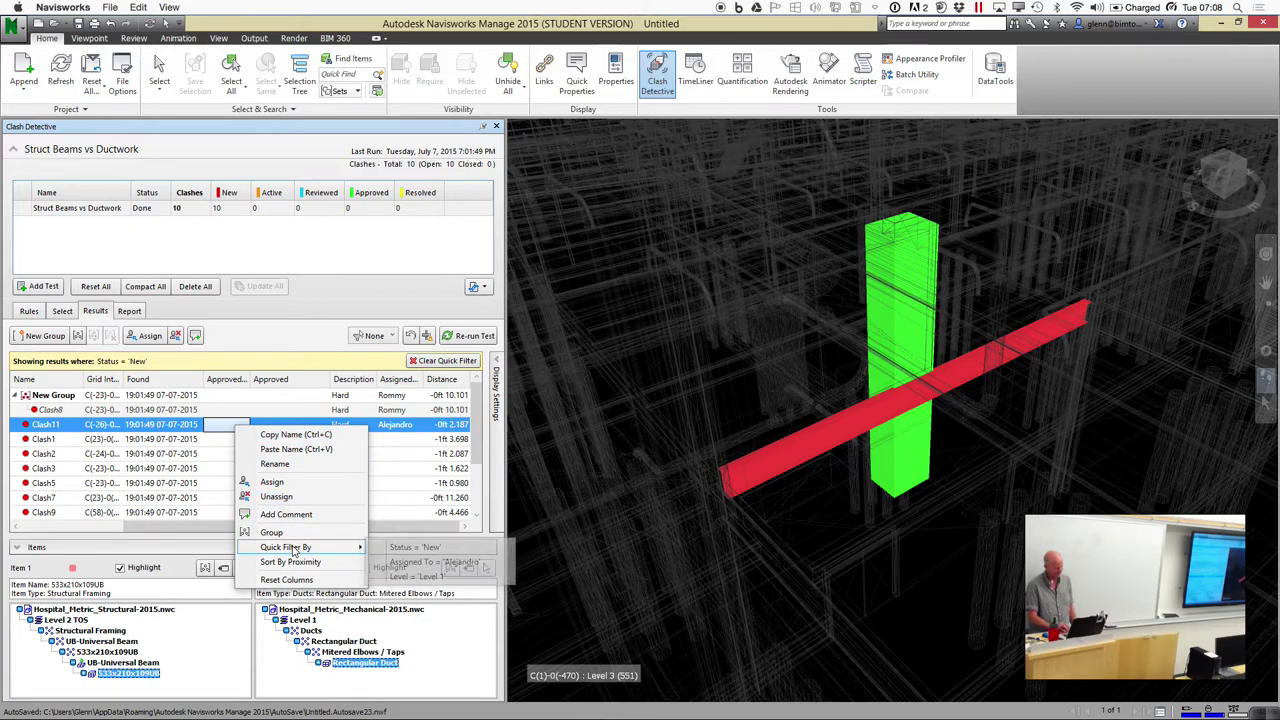
click(422, 564)
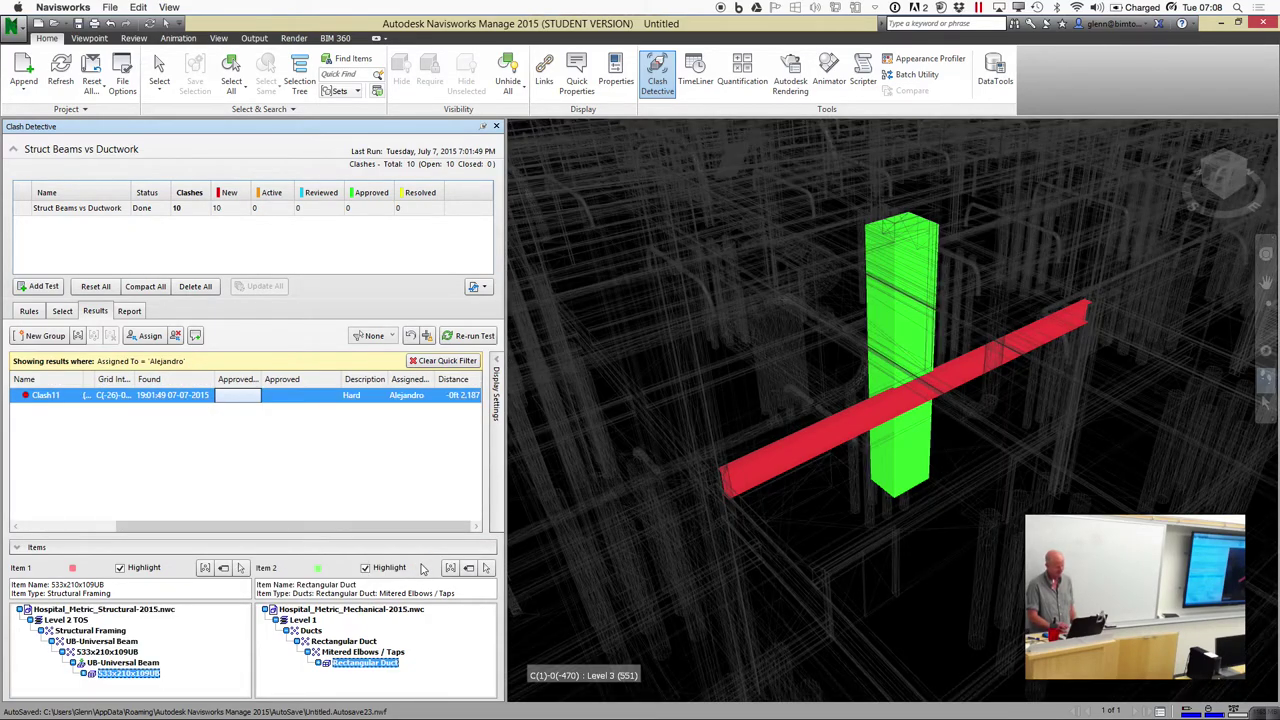
Restore the default results columns and clear the quick filter to show all clashes
right_click(249, 400)
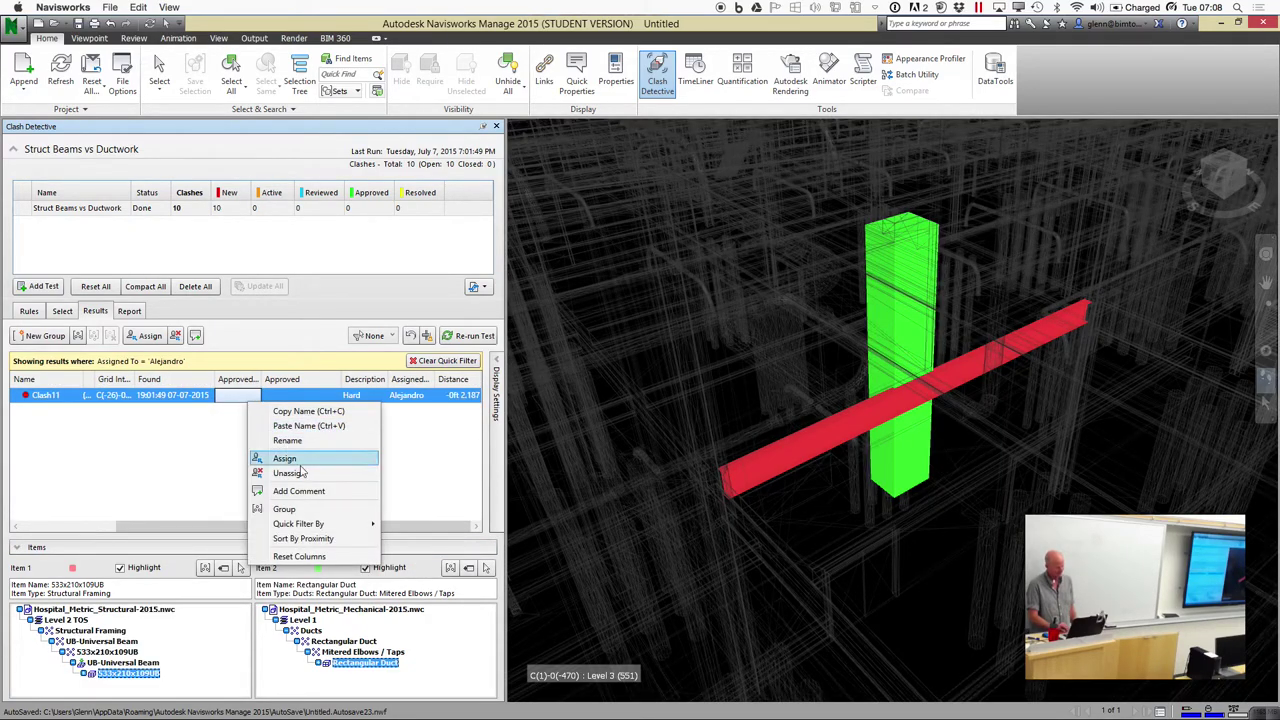
click(415, 500)
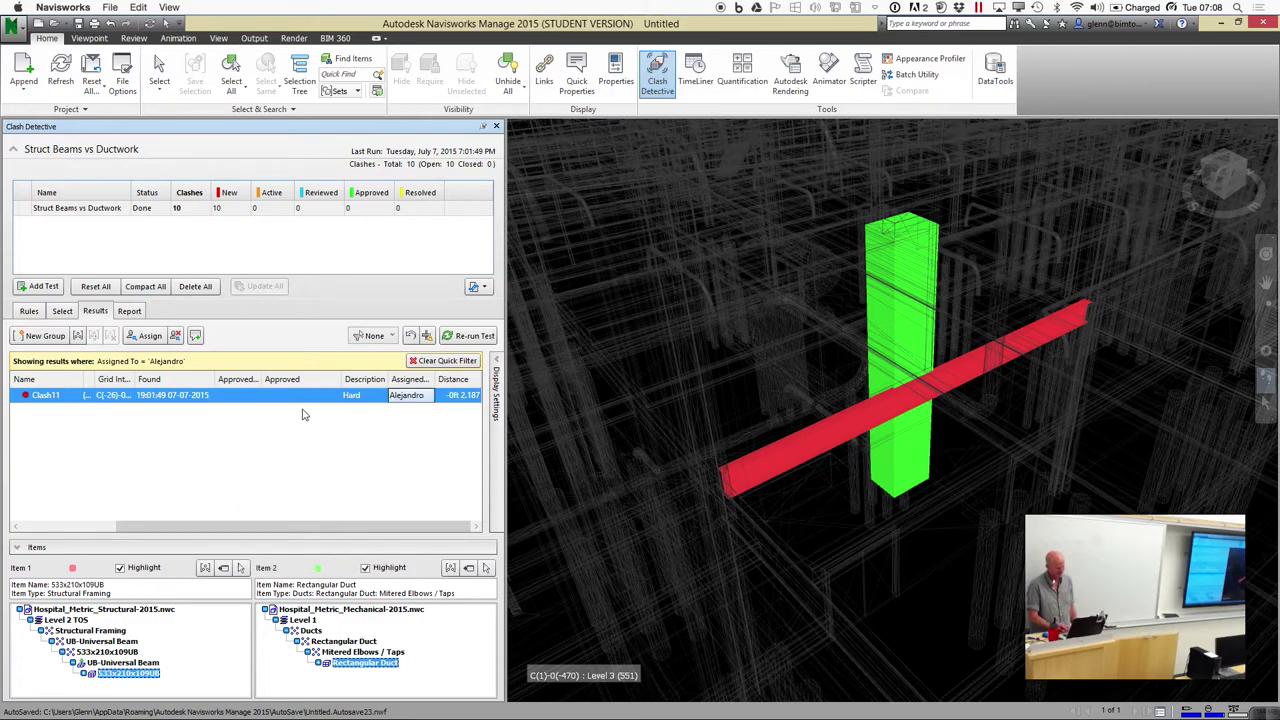
right_click(237, 400)
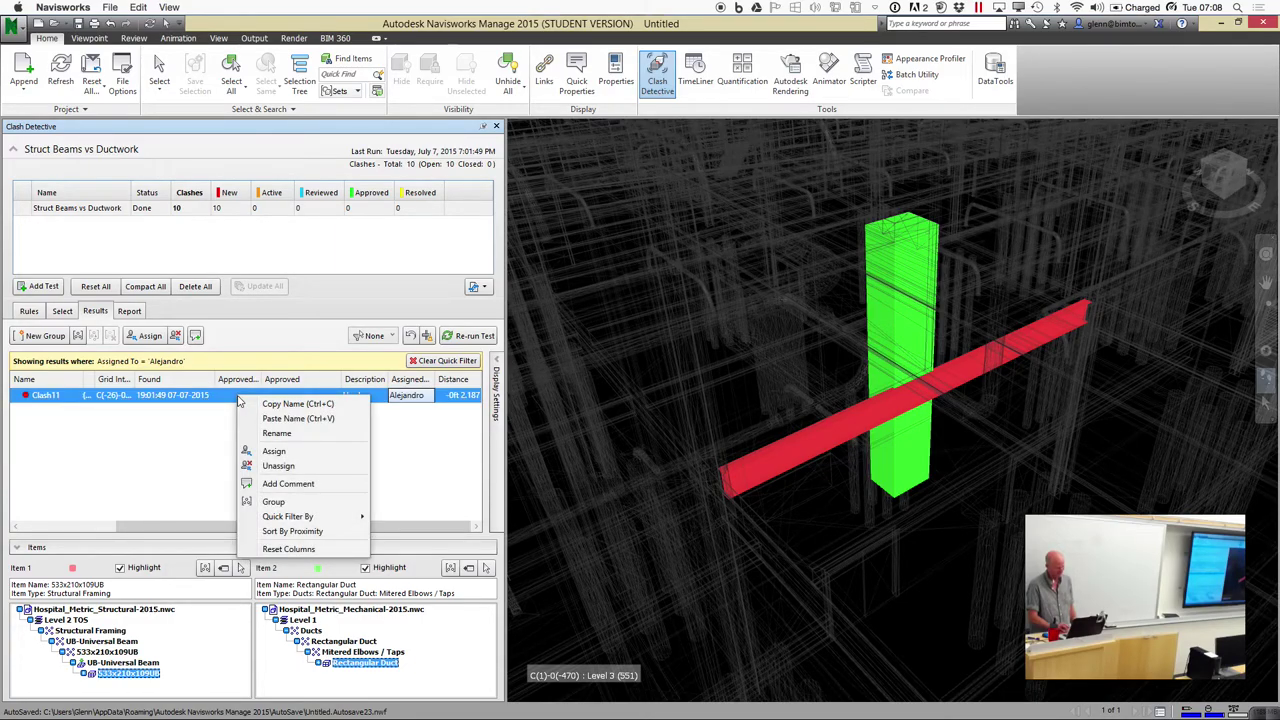
mouse_move(282, 523)
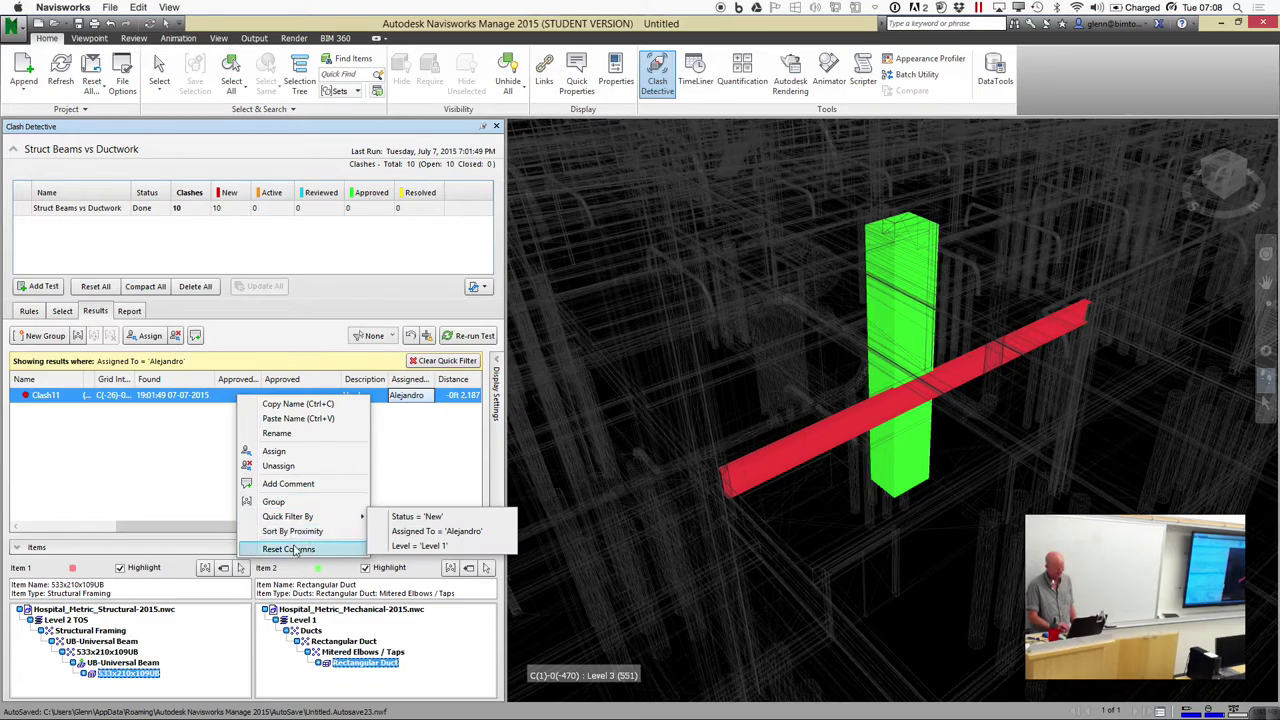
click(293, 550)
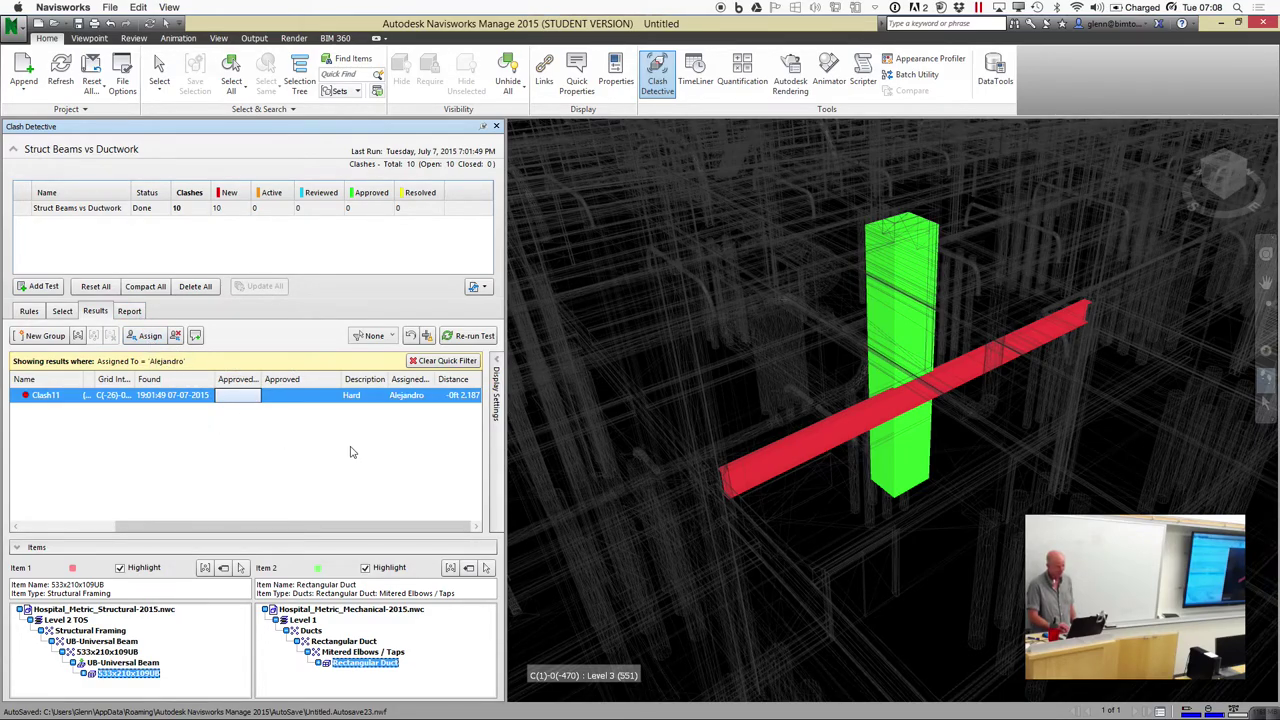
click(419, 361)
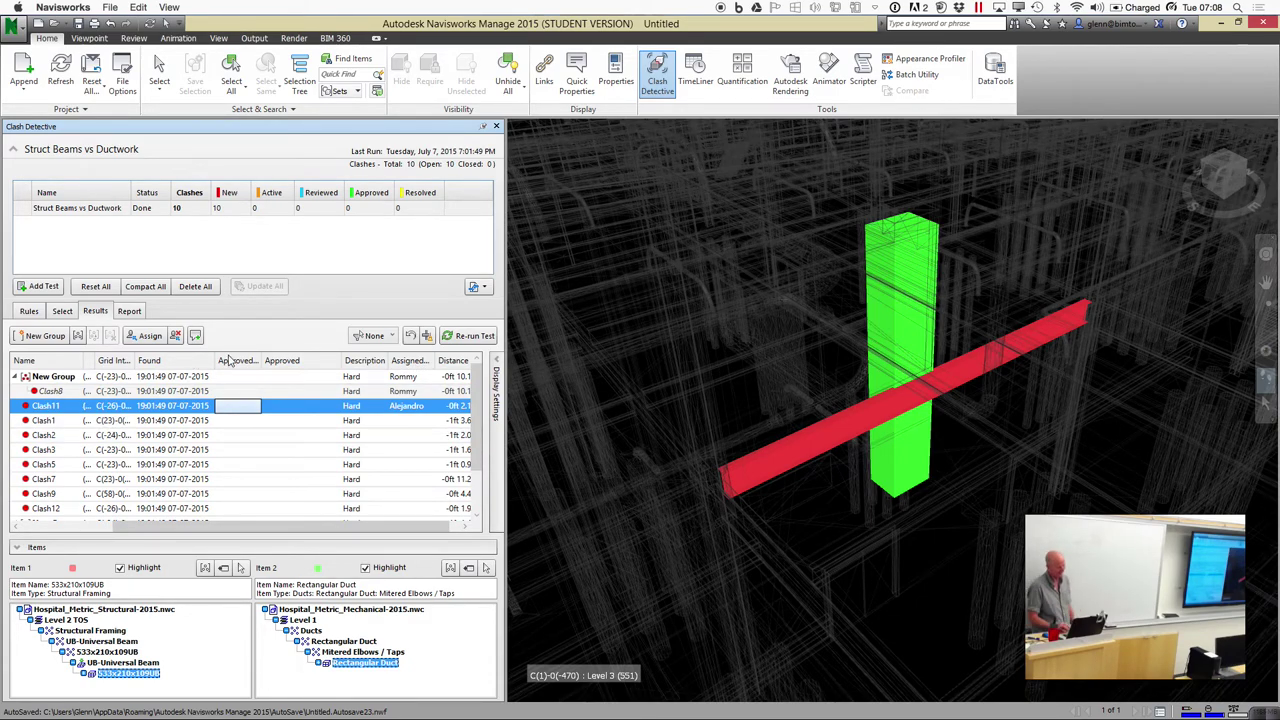
click(129, 311)
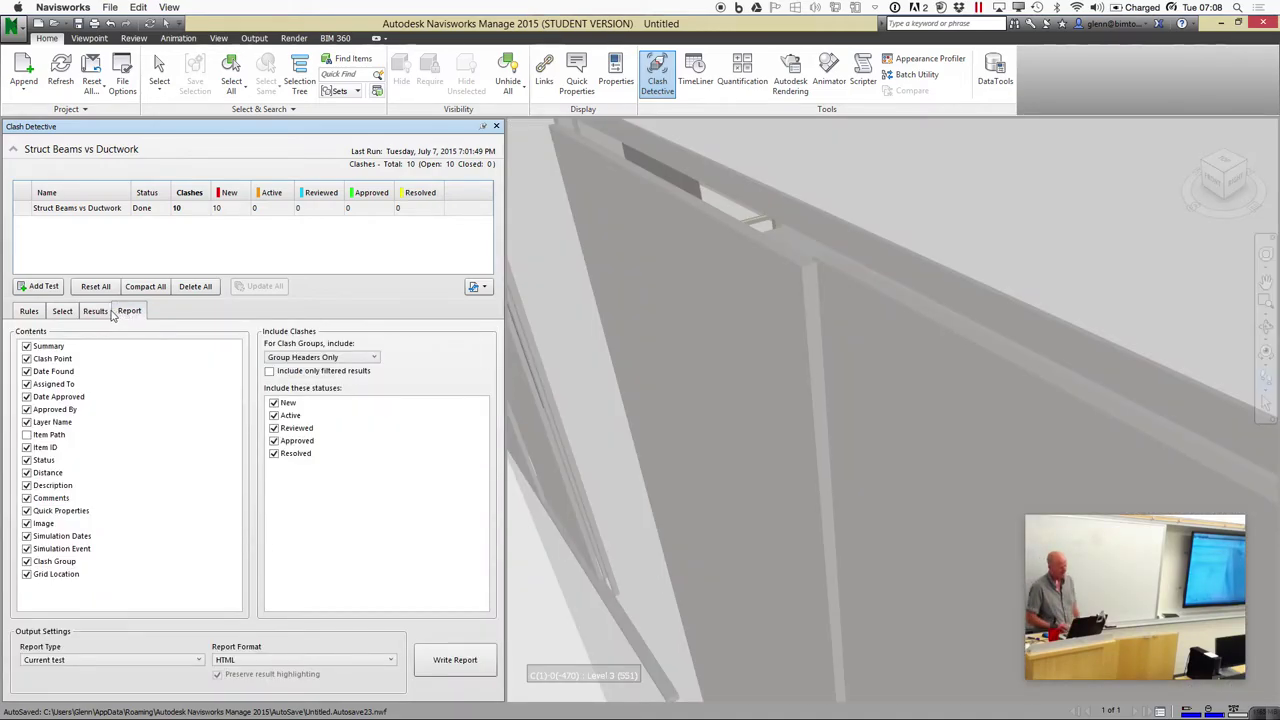
Keep Current test and HTML format on the Report tab and write the report
click(95, 311)
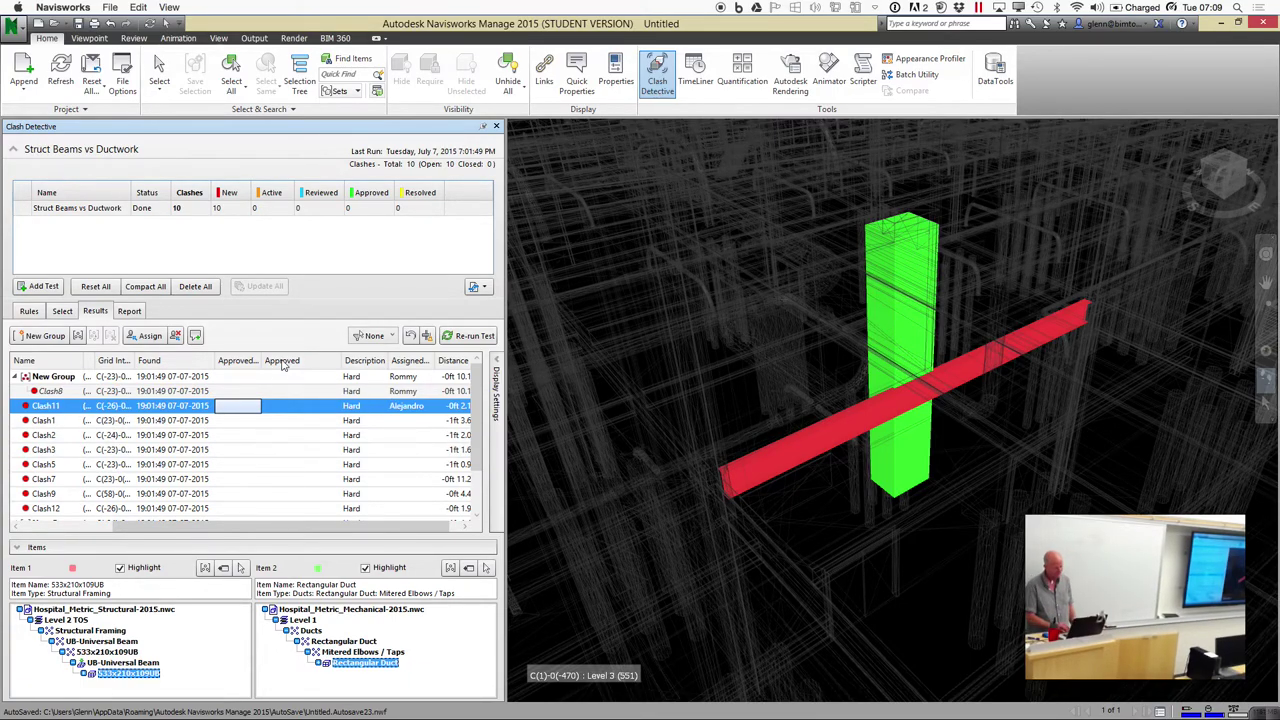
click(138, 313)
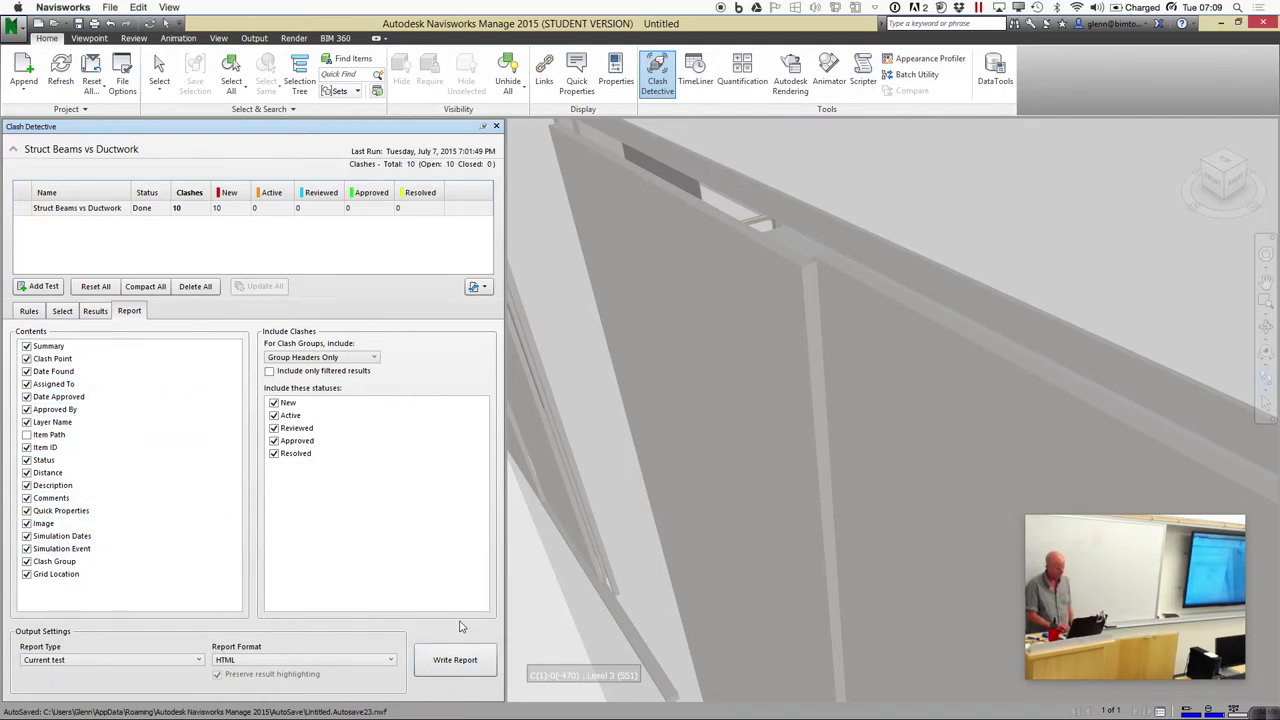
click(457, 664)
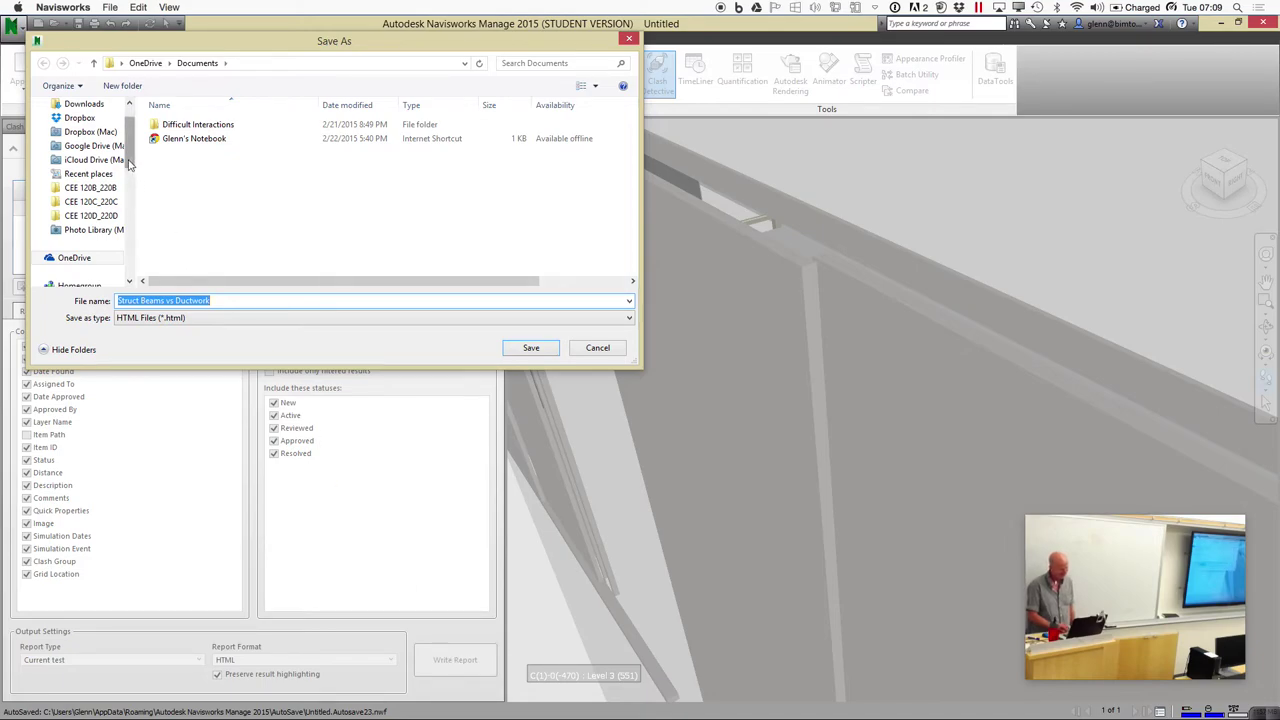
Pick Desktop under This PC and save the Struct Beams vs Ductwork HTML report
scroll(118, 205, down, 3)
click(110, 215)
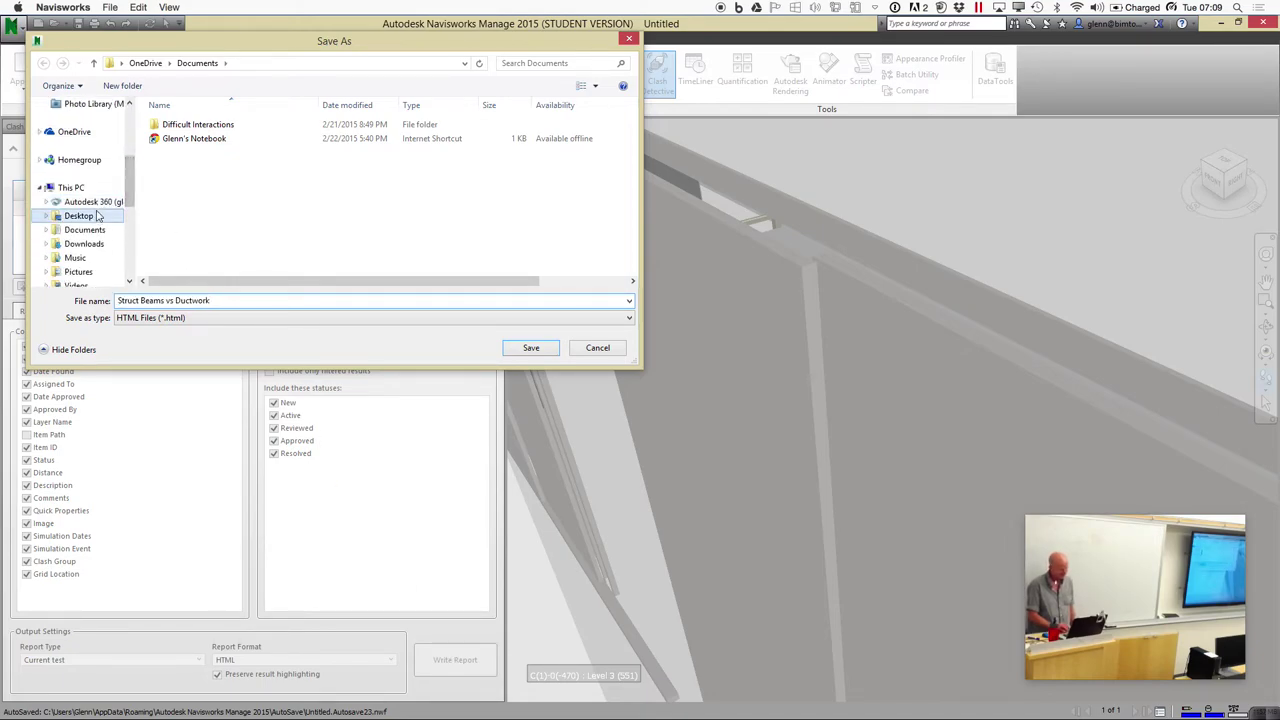
click(545, 348)
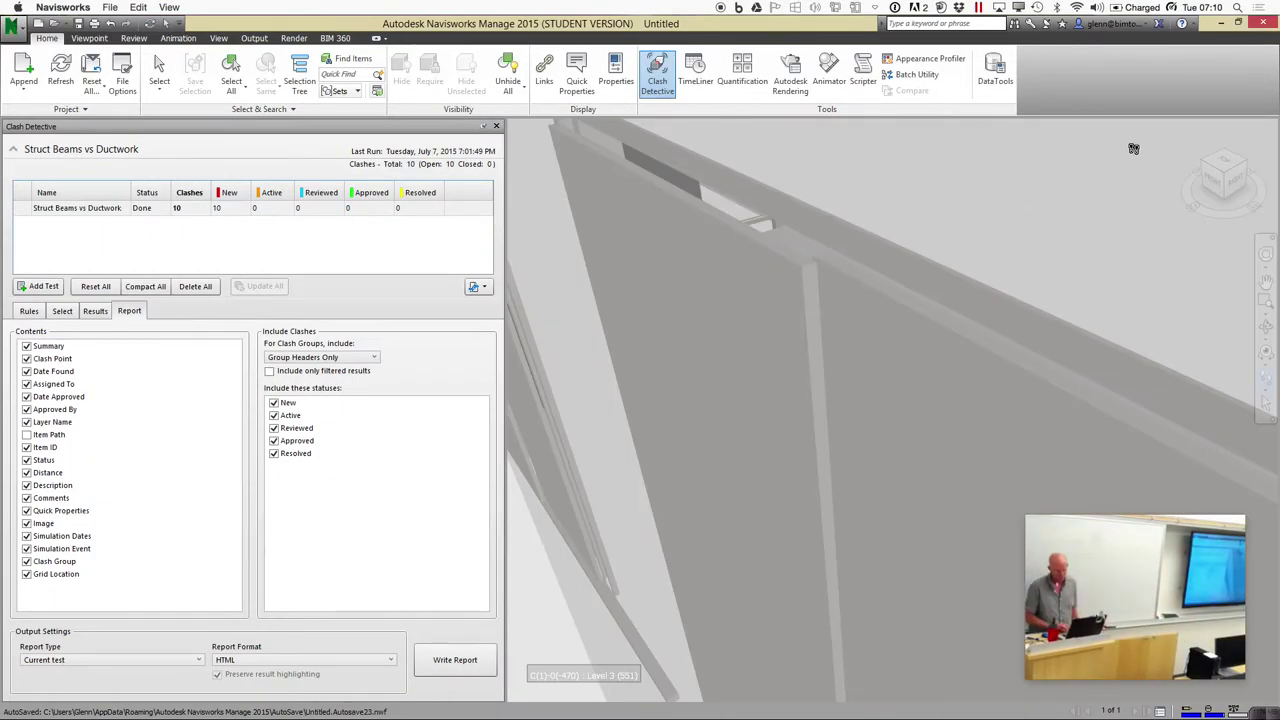
Minimize Navisworks and browse the Windows apps list, This PC and the Parallels options menu
click(1221, 22)
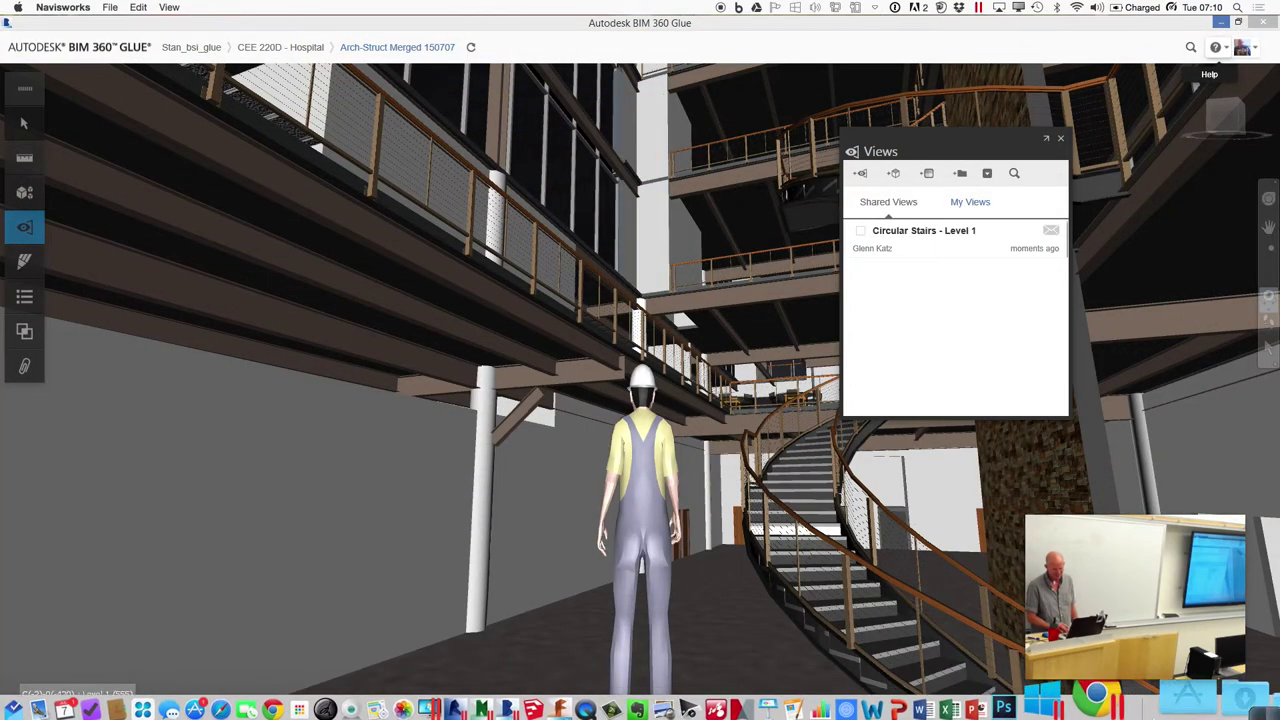
click(1224, 698)
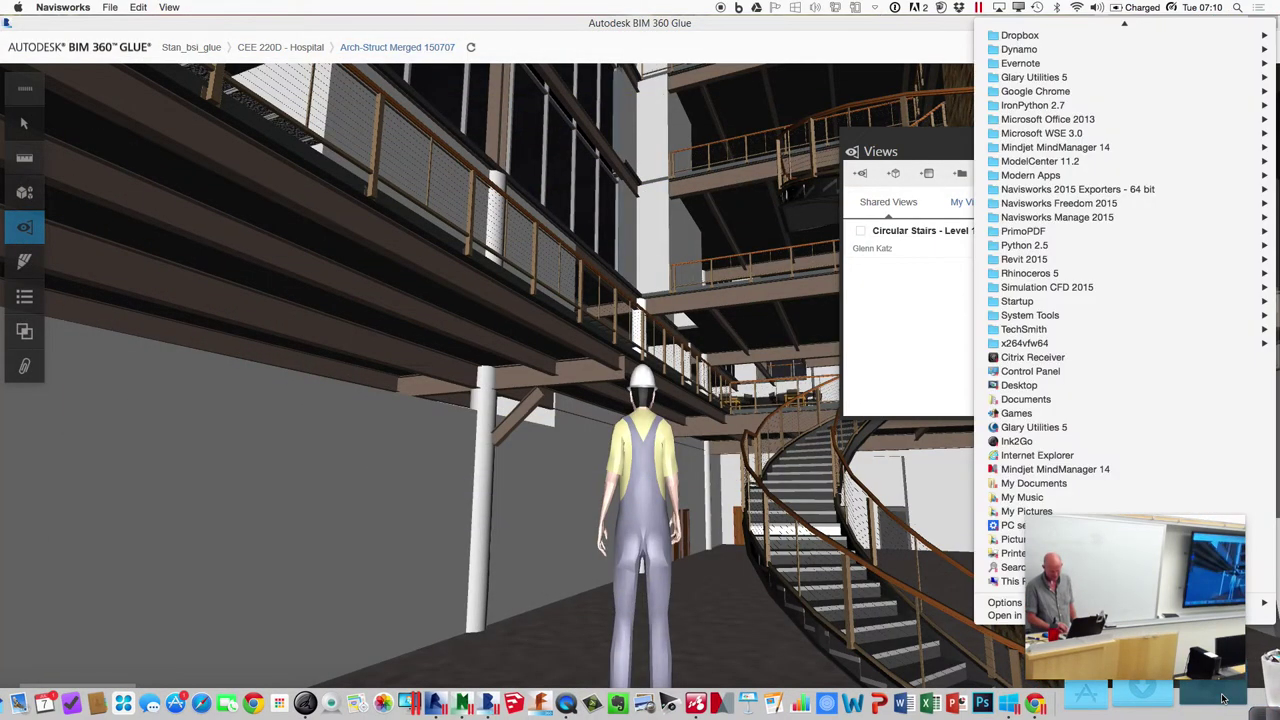
click(1010, 582)
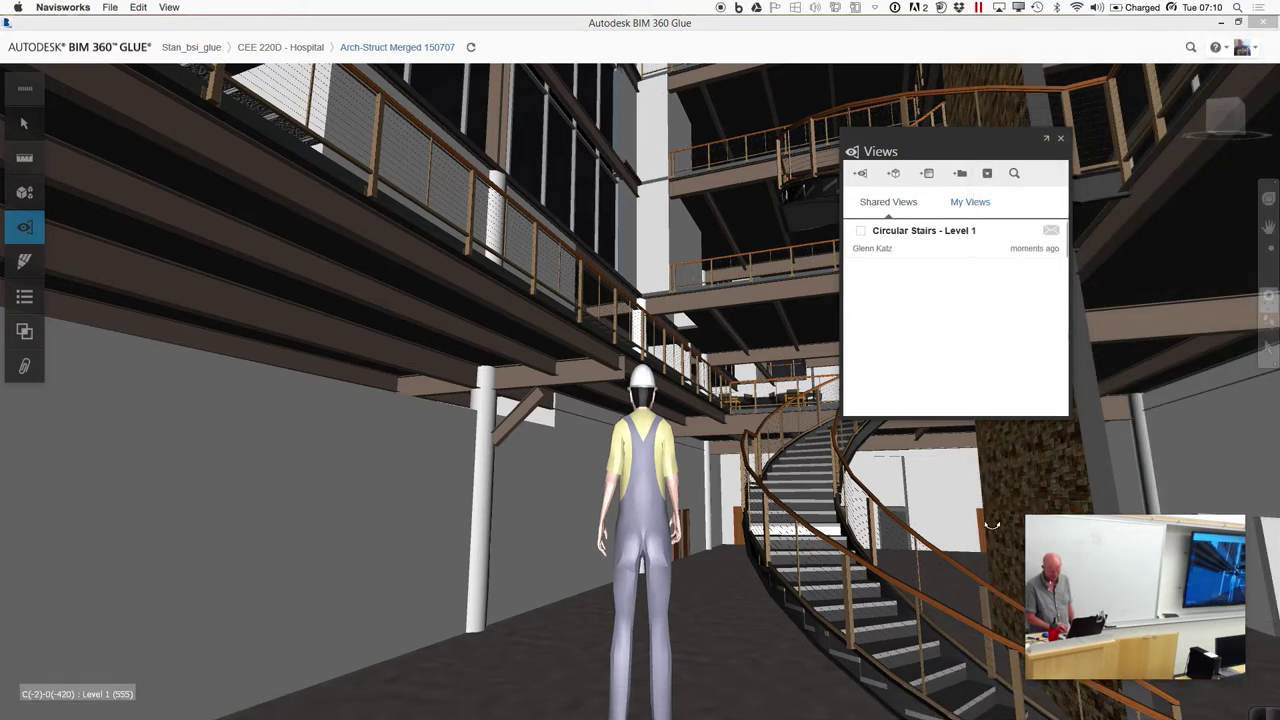
click(980, 8)
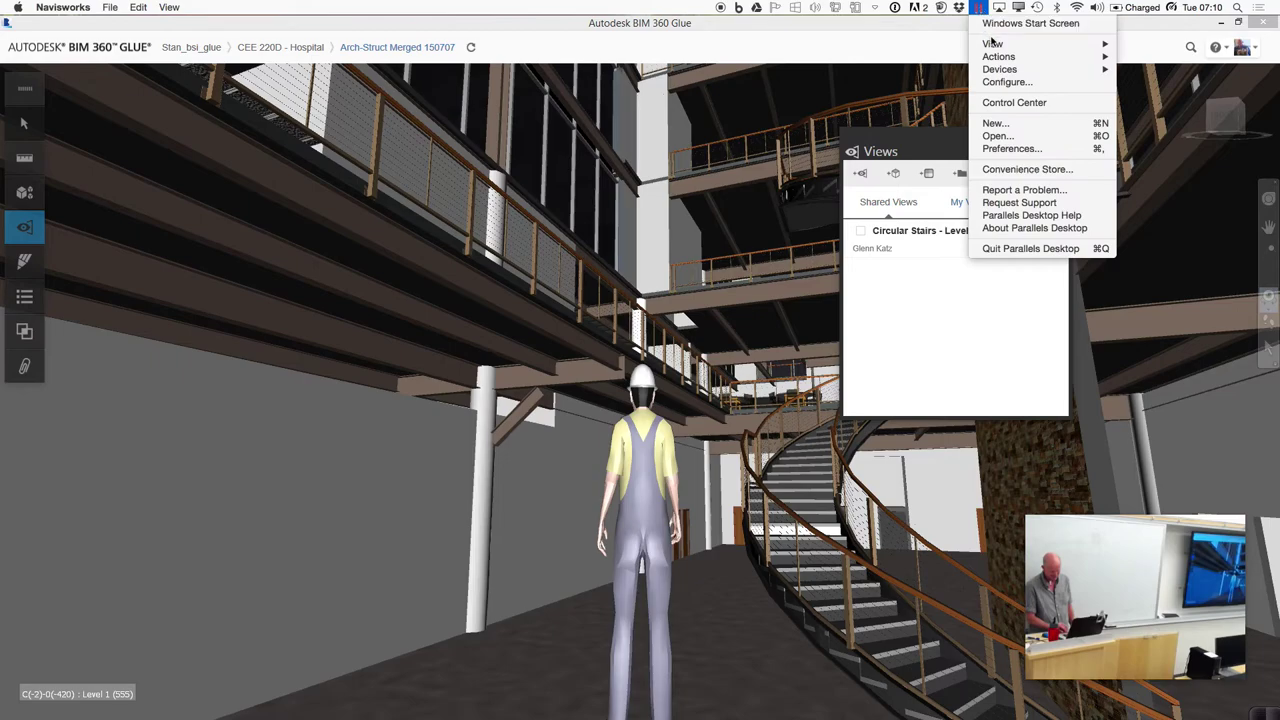
mouse_move(994, 46)
Show the Windows taskbar, open the Desktop folder, then bring up the Parallels Control Center
click(995, 678)
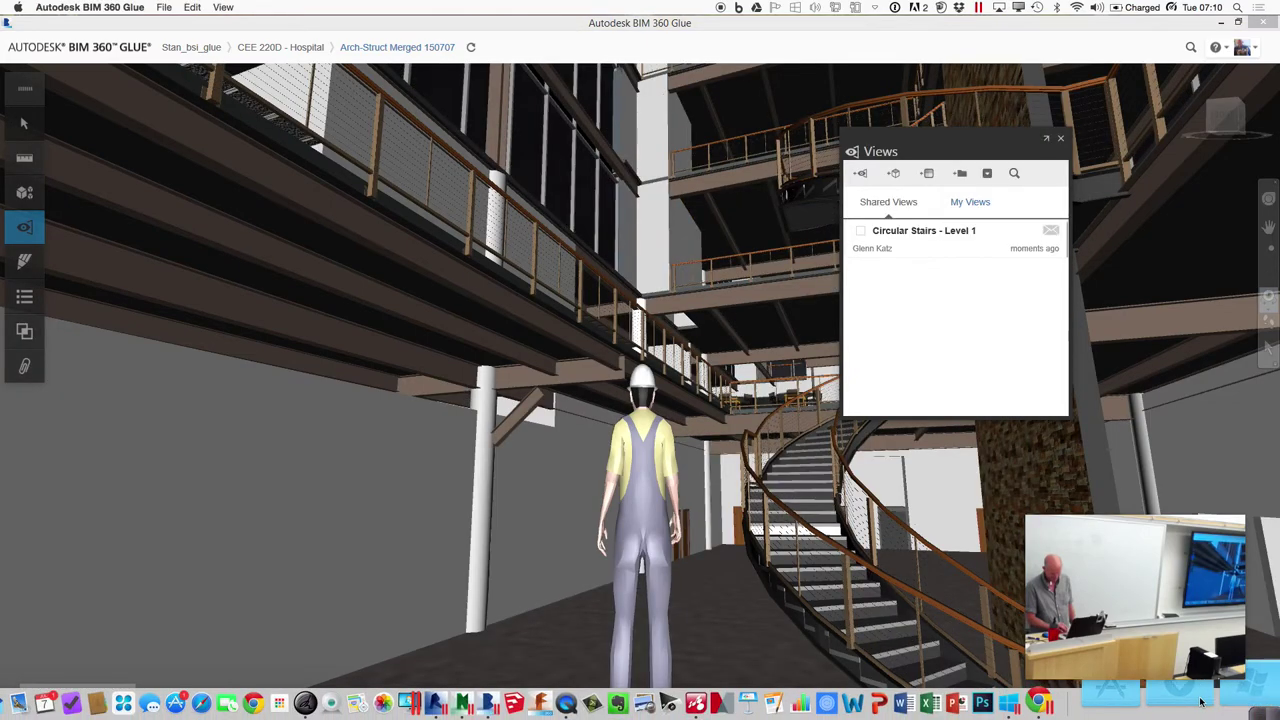
click(1201, 702)
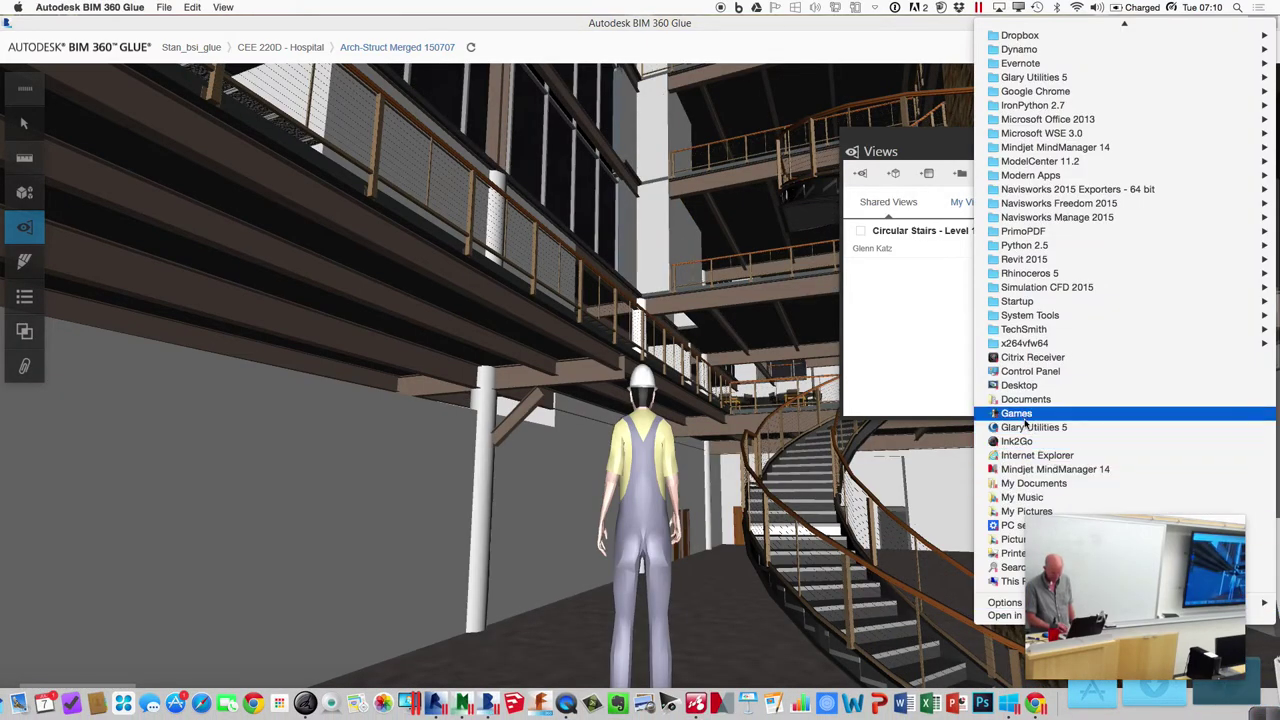
click(1201, 702)
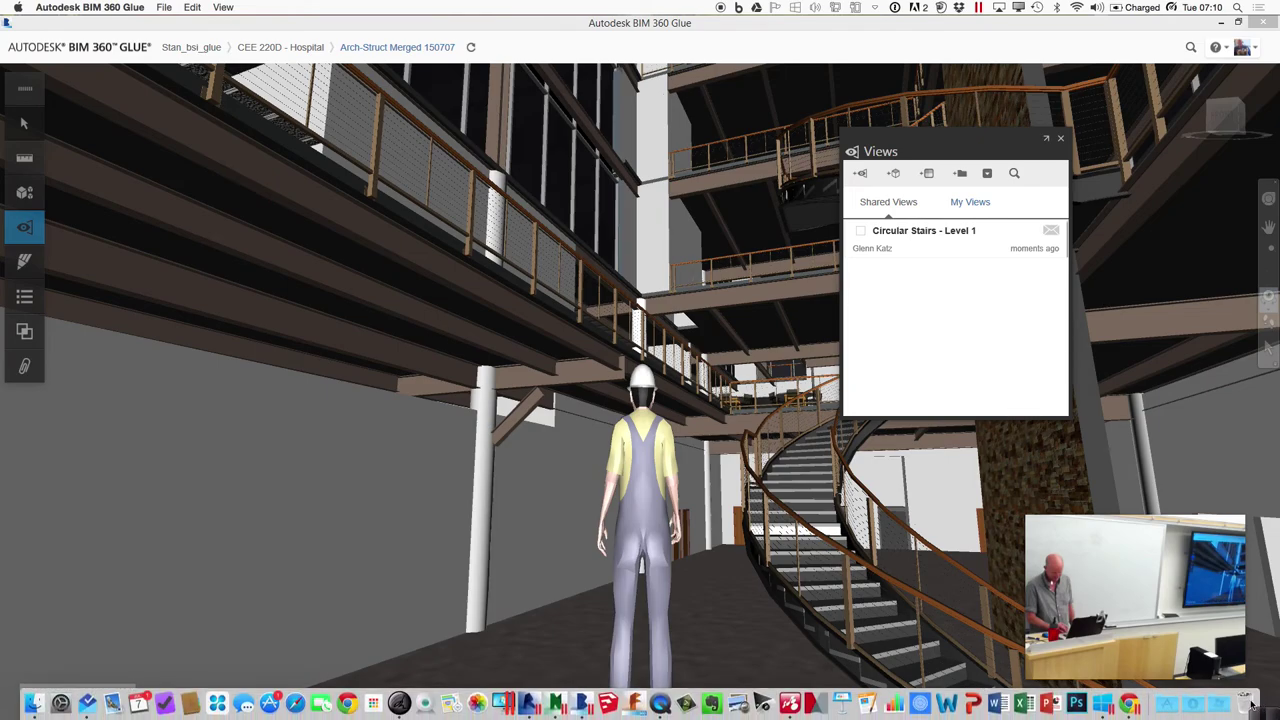
mouse_move(1252, 705)
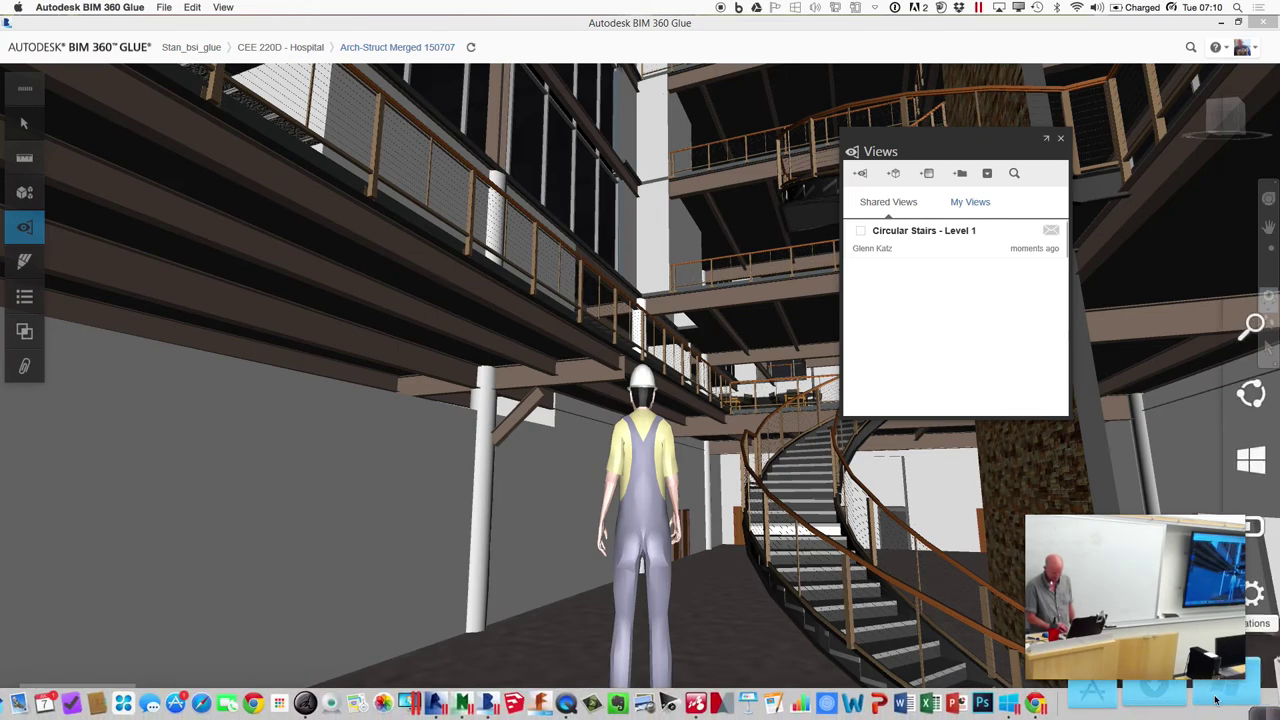
click(1214, 700)
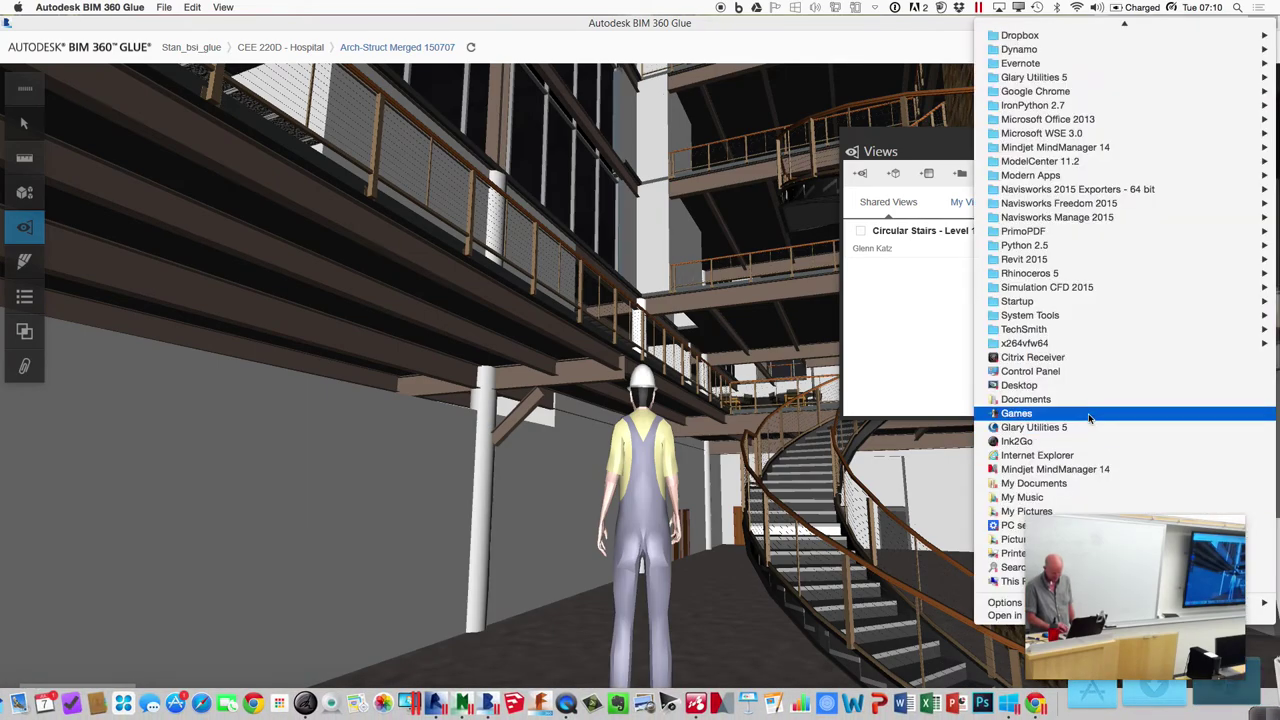
click(1047, 385)
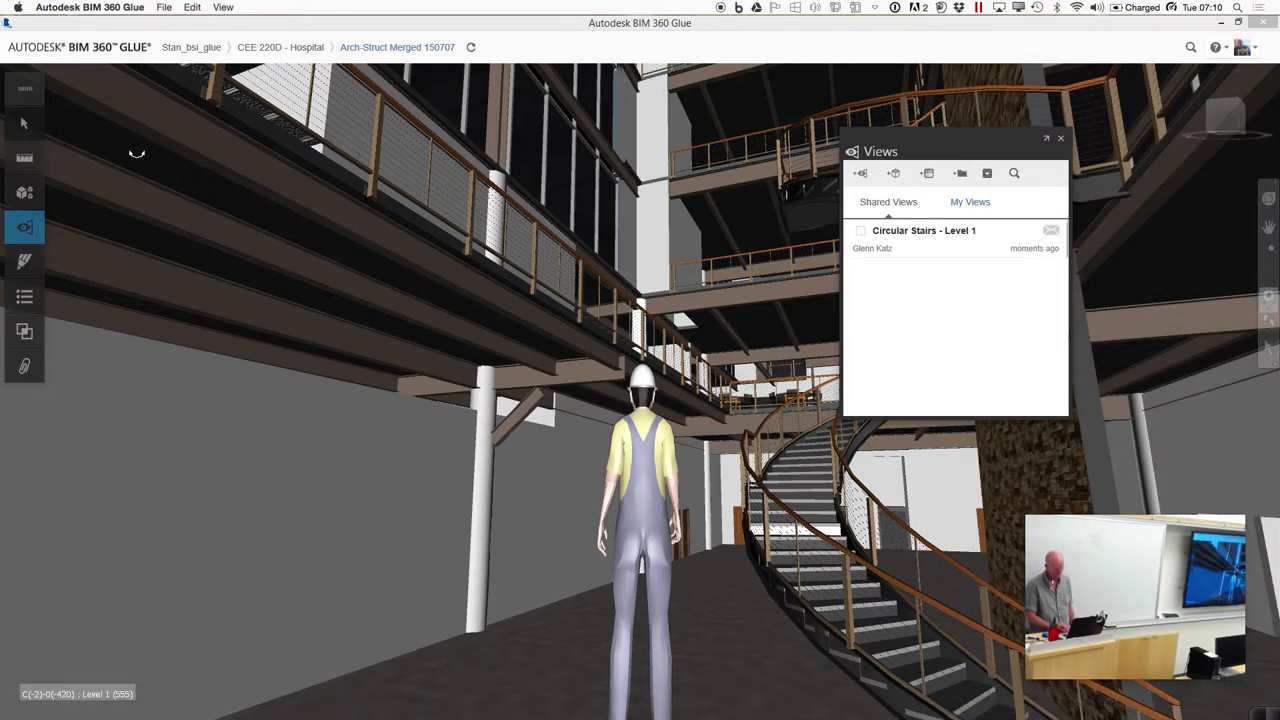
mouse_move(510, 712)
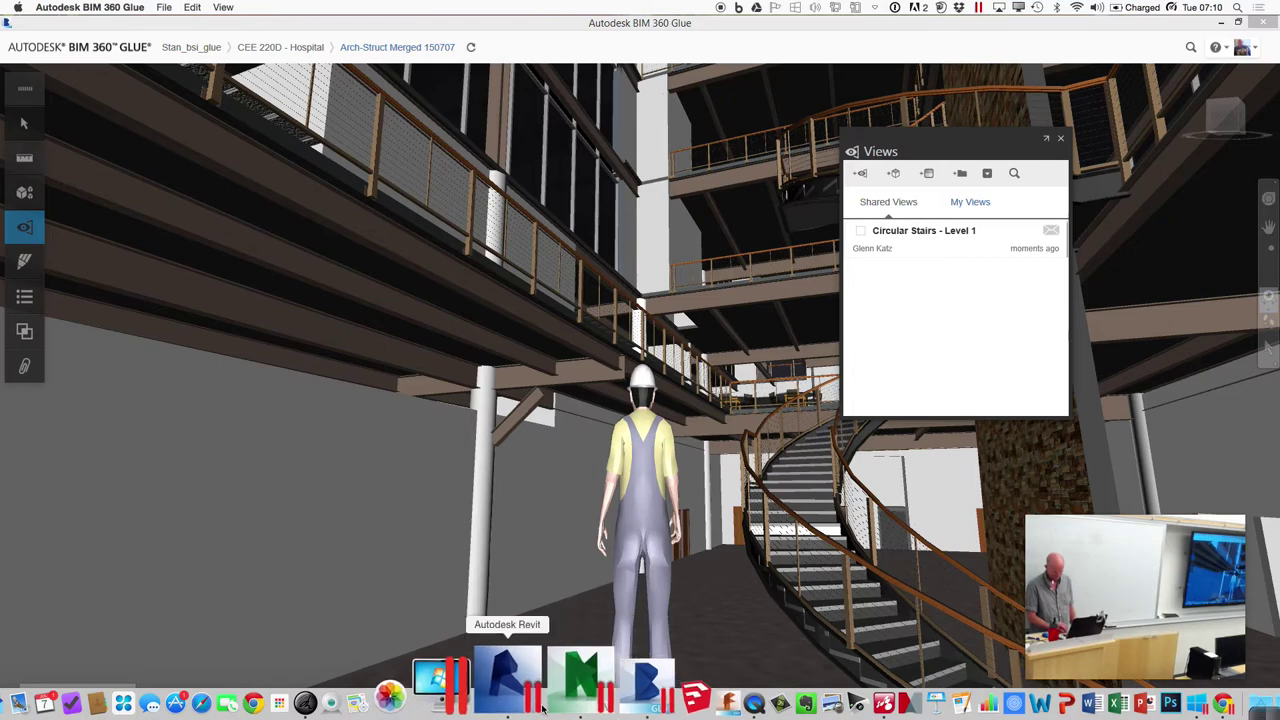
click(510, 703)
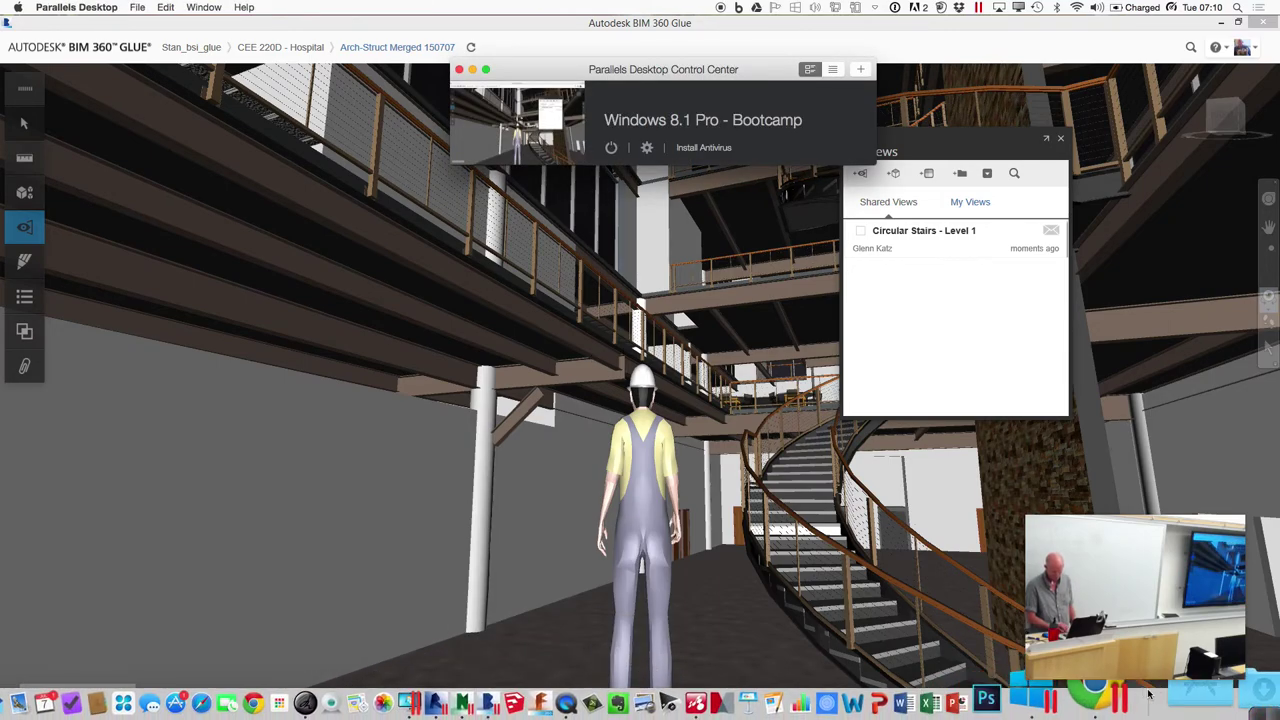
In the Windows 8.1 VM's File Explorer, open Struct Beams vs Ductwork.html from the Desktop
click(1112, 704)
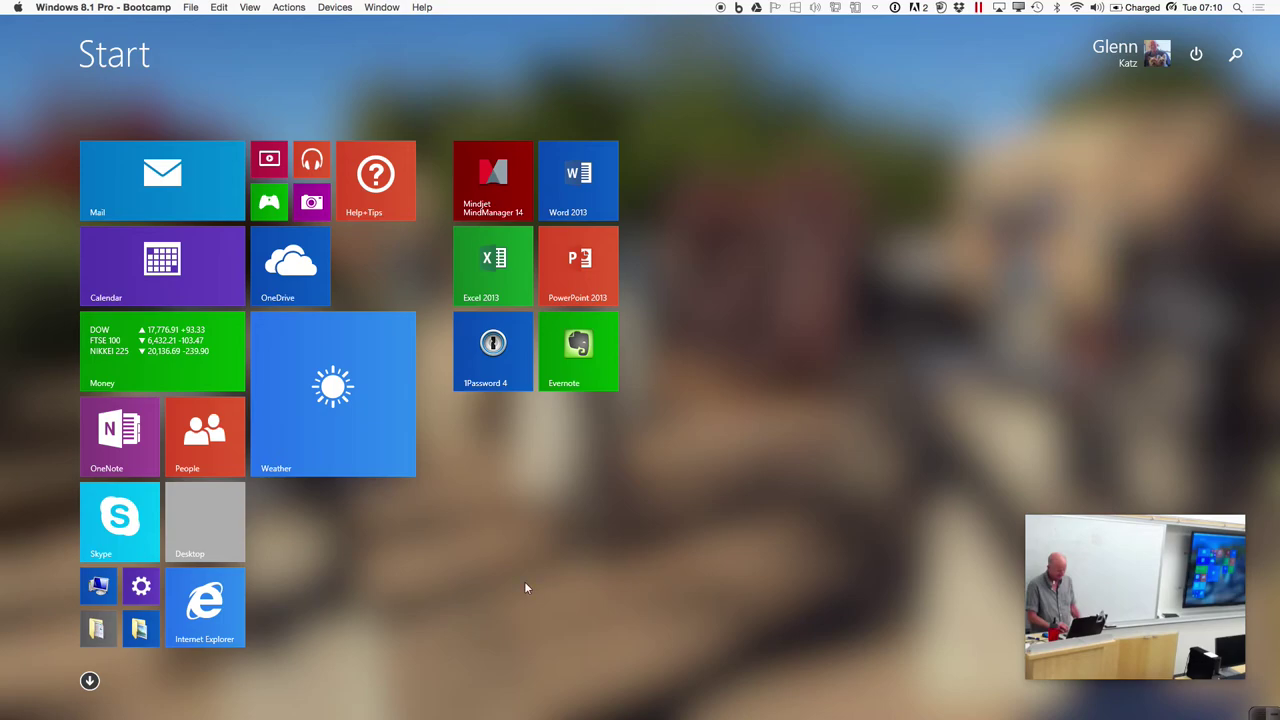
click(98, 626)
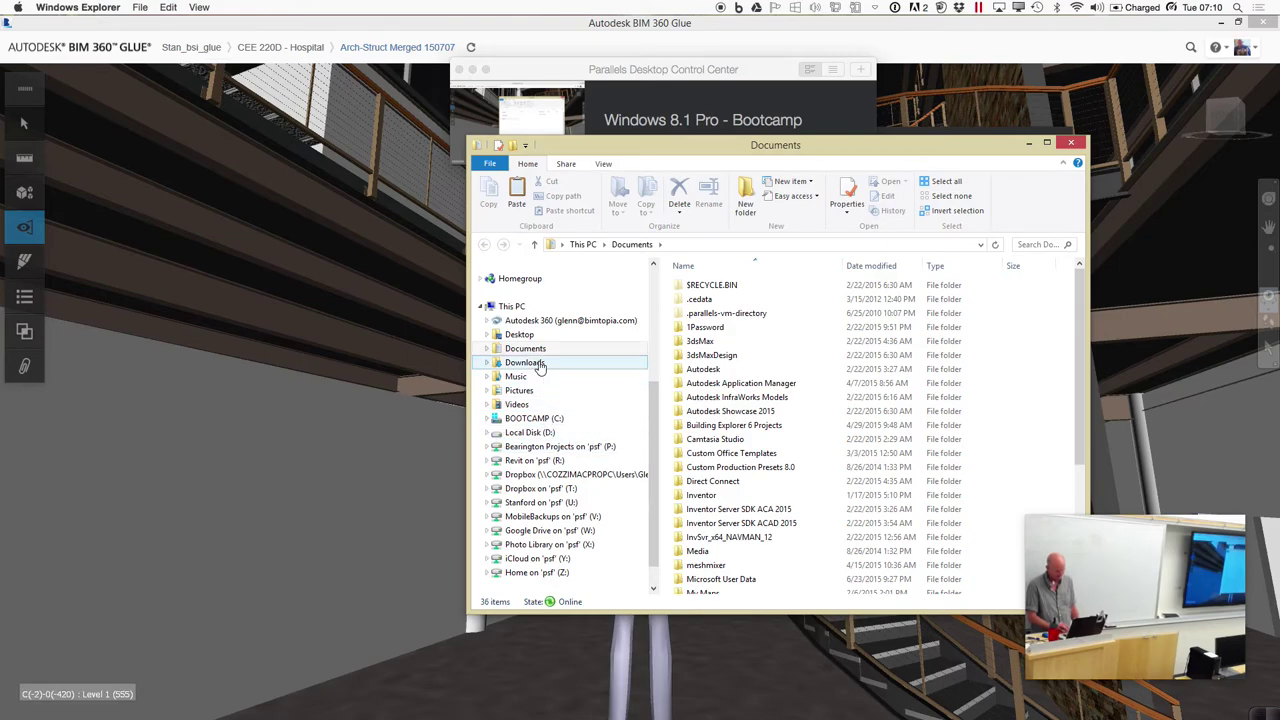
click(519, 334)
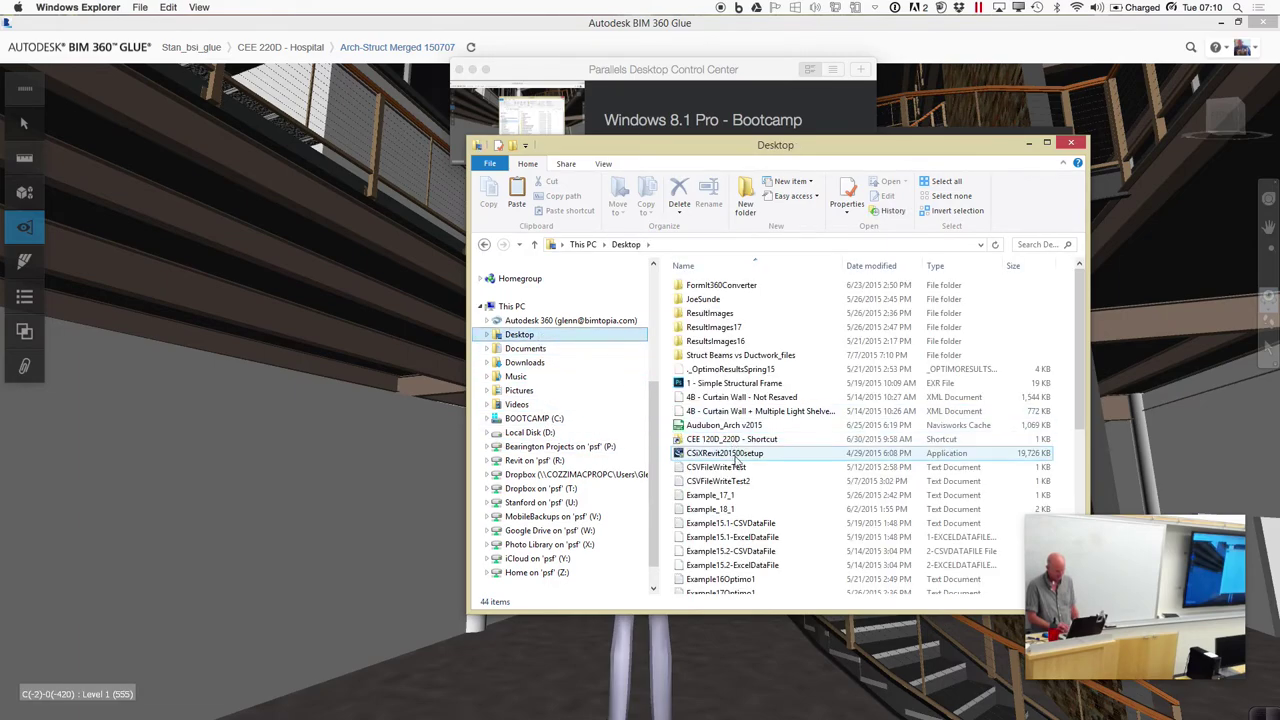
scroll(1082, 420, down, 1)
drag(1082, 420, 1078, 540)
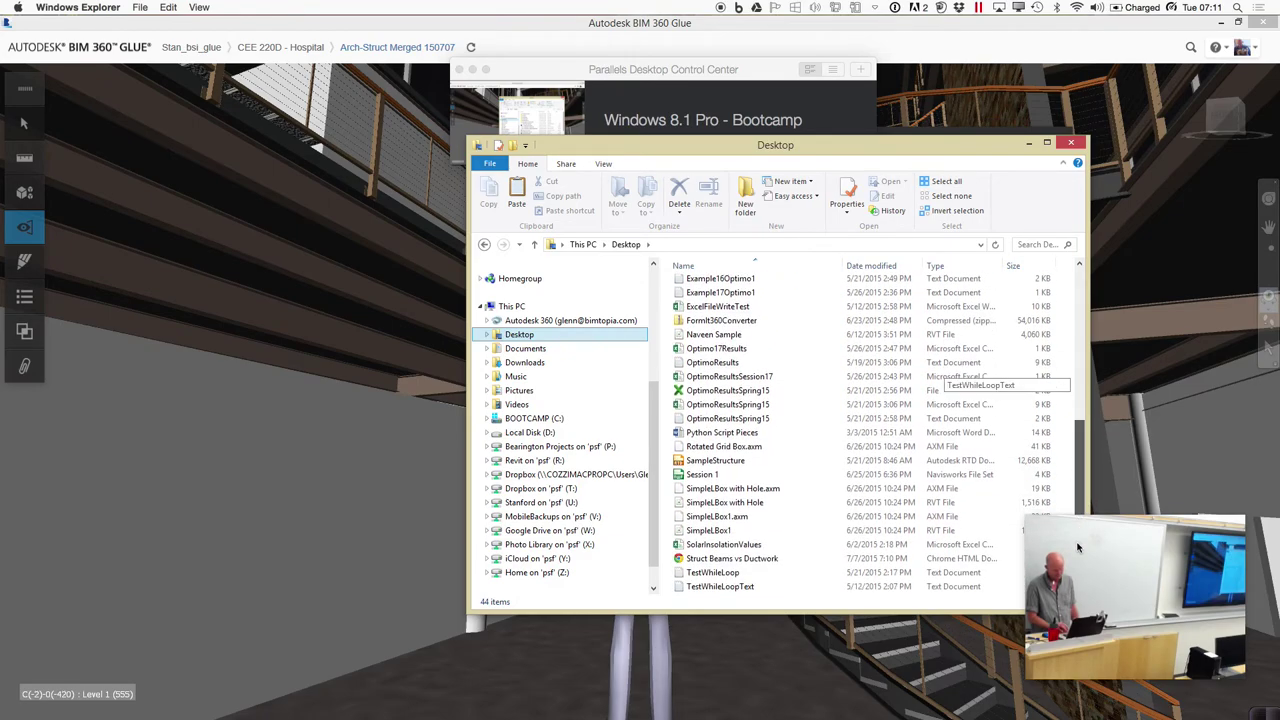
double_click(748, 560)
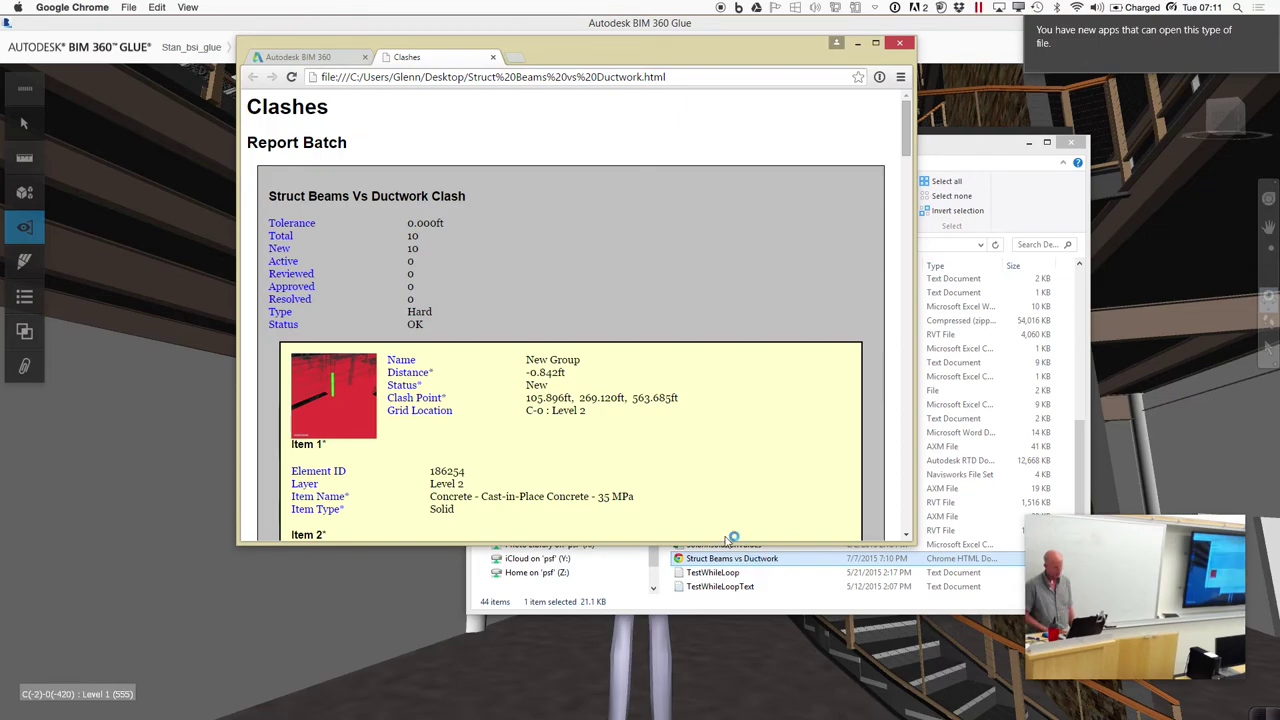
Move the Chrome report window left, enlarge it, and scroll down to the Clash2 and Clash3 entries
drag(644, 54, 486, 65)
drag(760, 551, 912, 688)
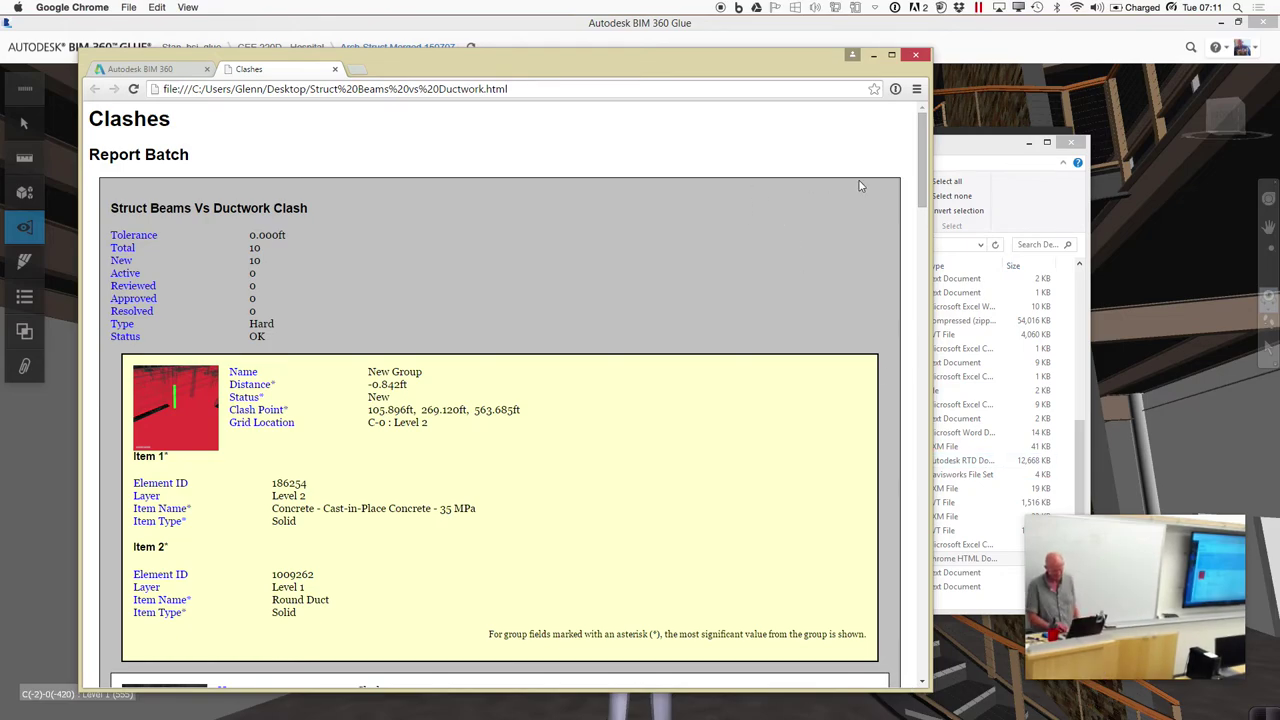
drag(920, 185, 909, 387)
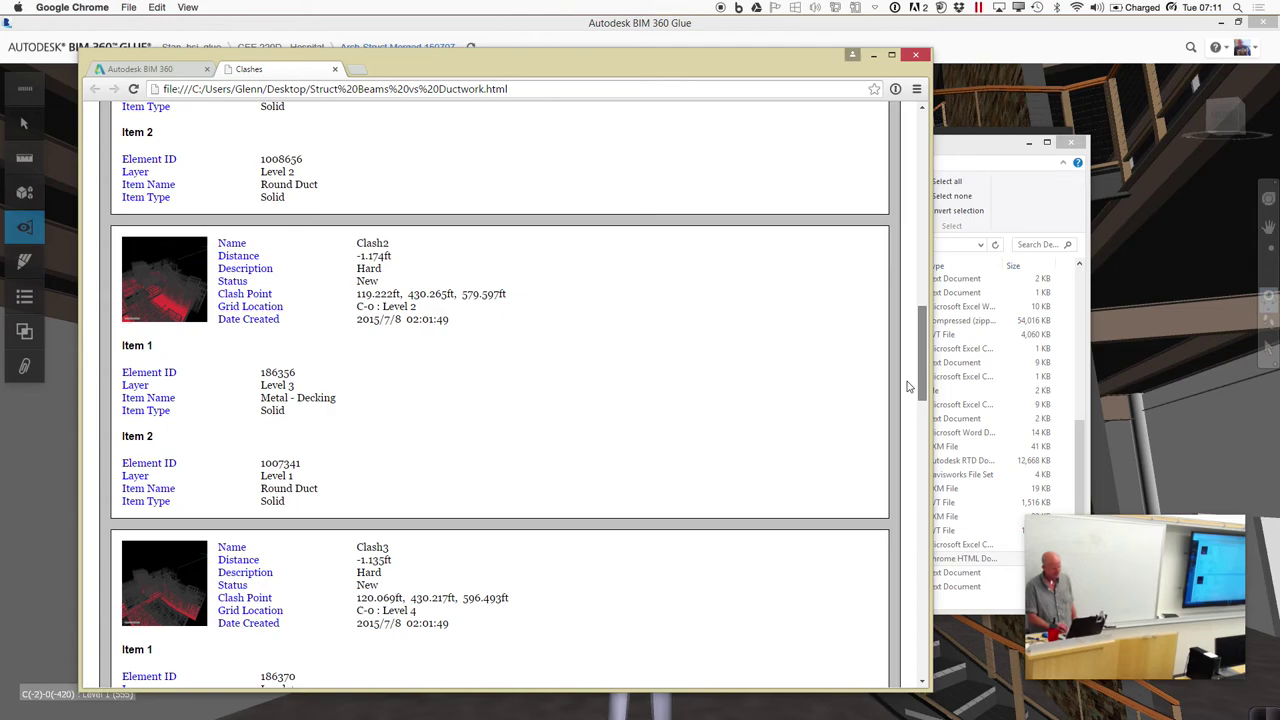
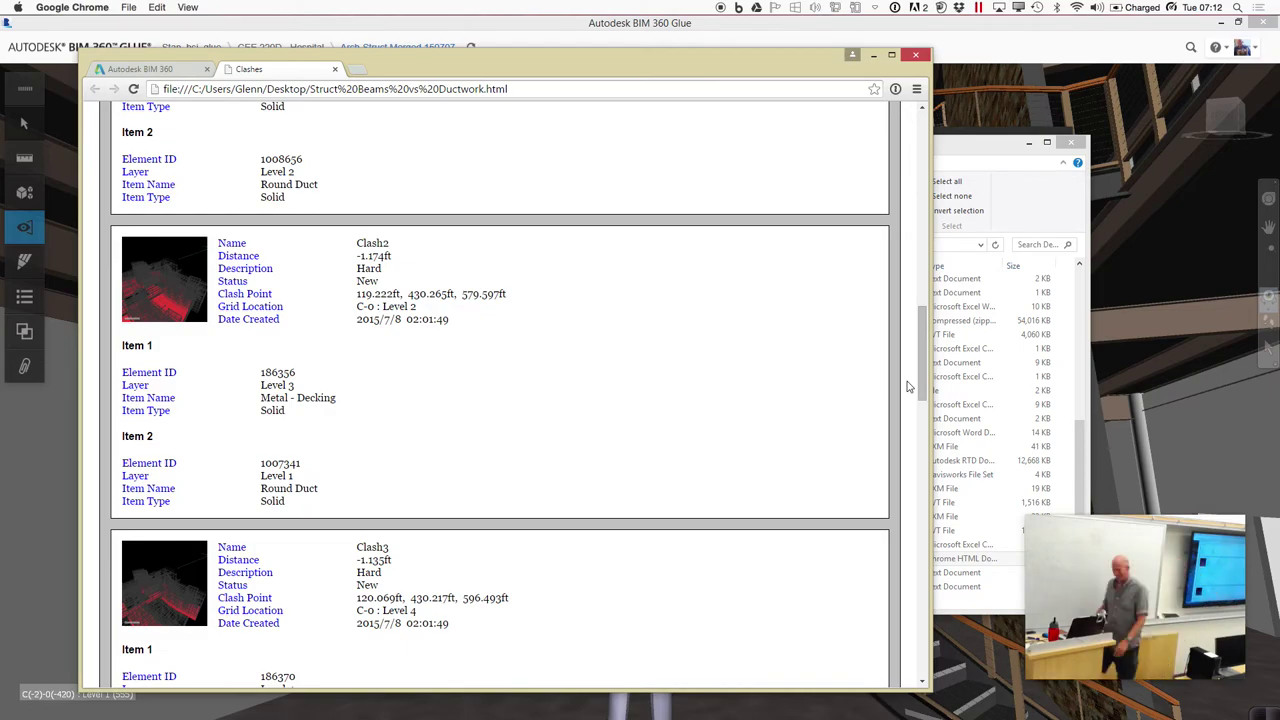
Bring BIM 360 Glue forward and start a new clash test from the Clashes panel
mouse_move(714, 705)
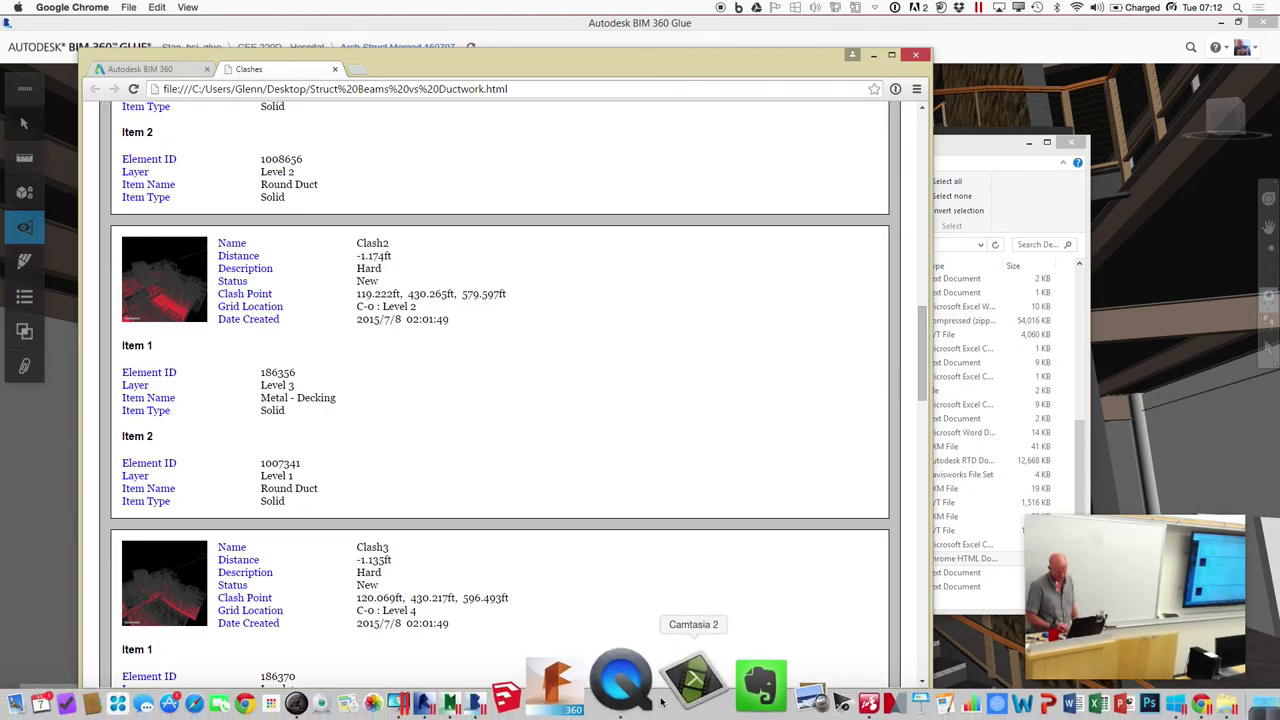
click(572, 690)
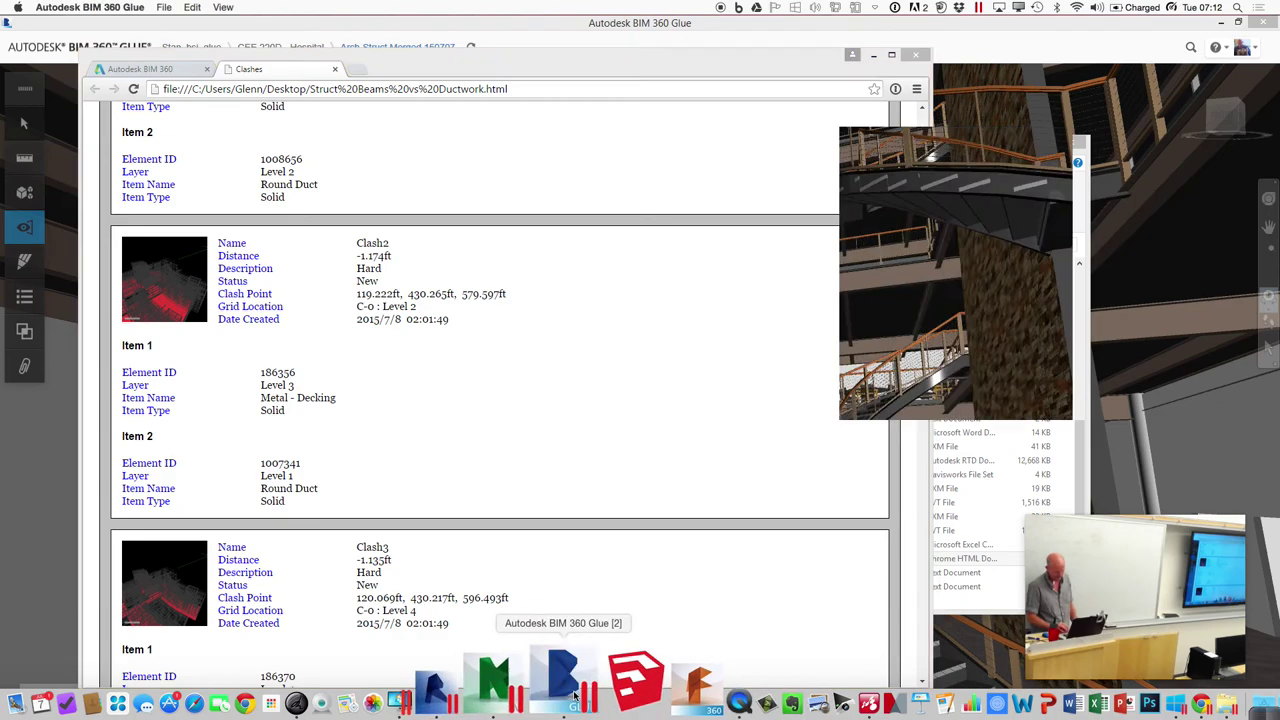
click(25, 333)
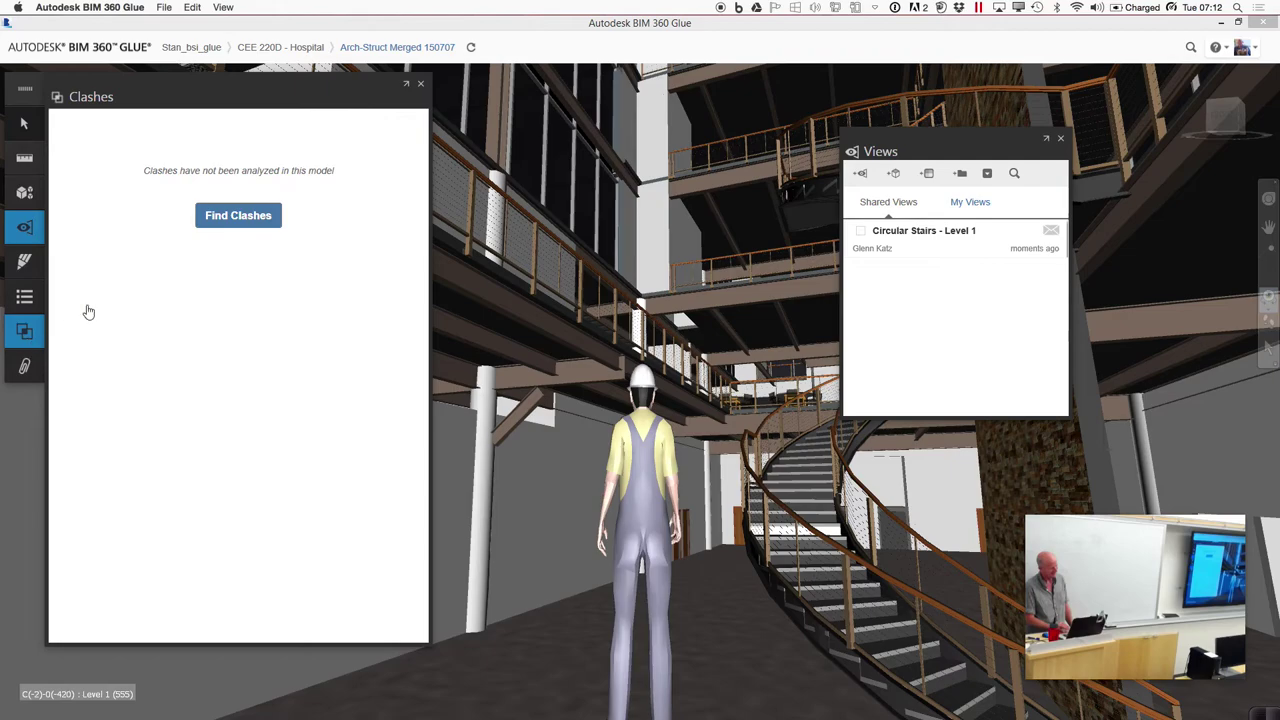
click(241, 215)
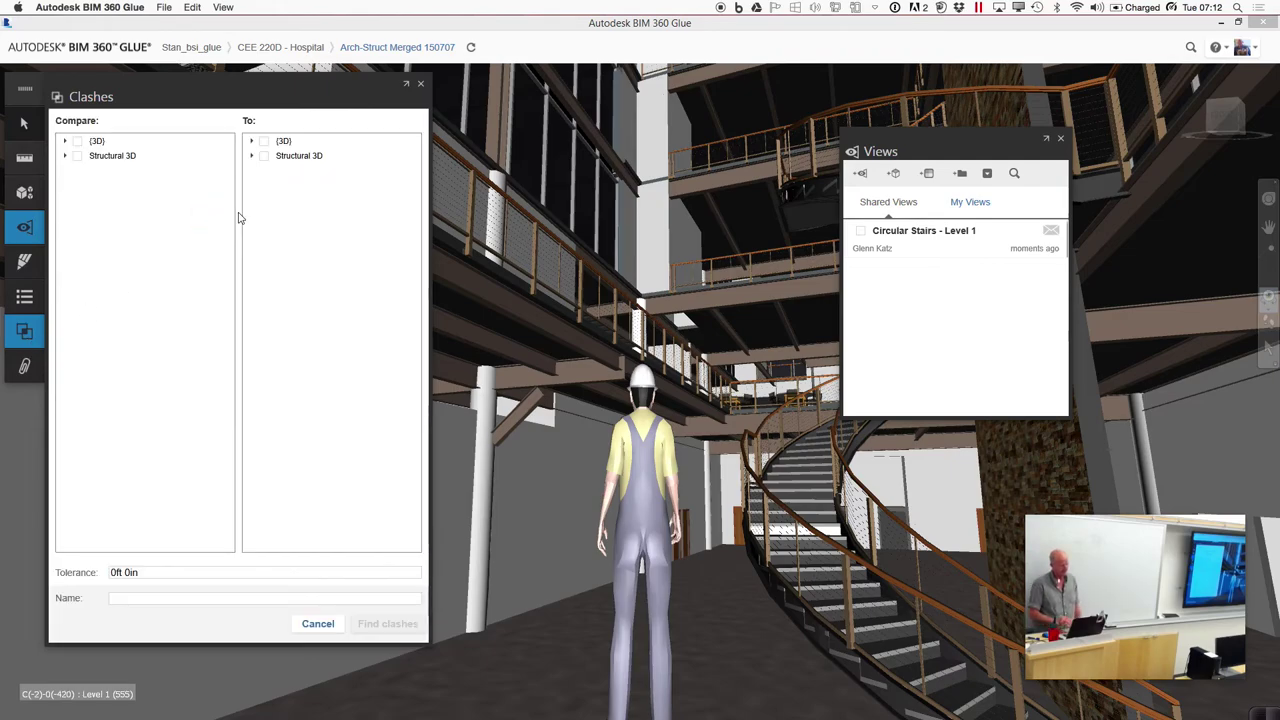
Compare (3D) Level 1 against Structural 3D Level 1 and name the test 'Arch vs Structural'
click(65, 141)
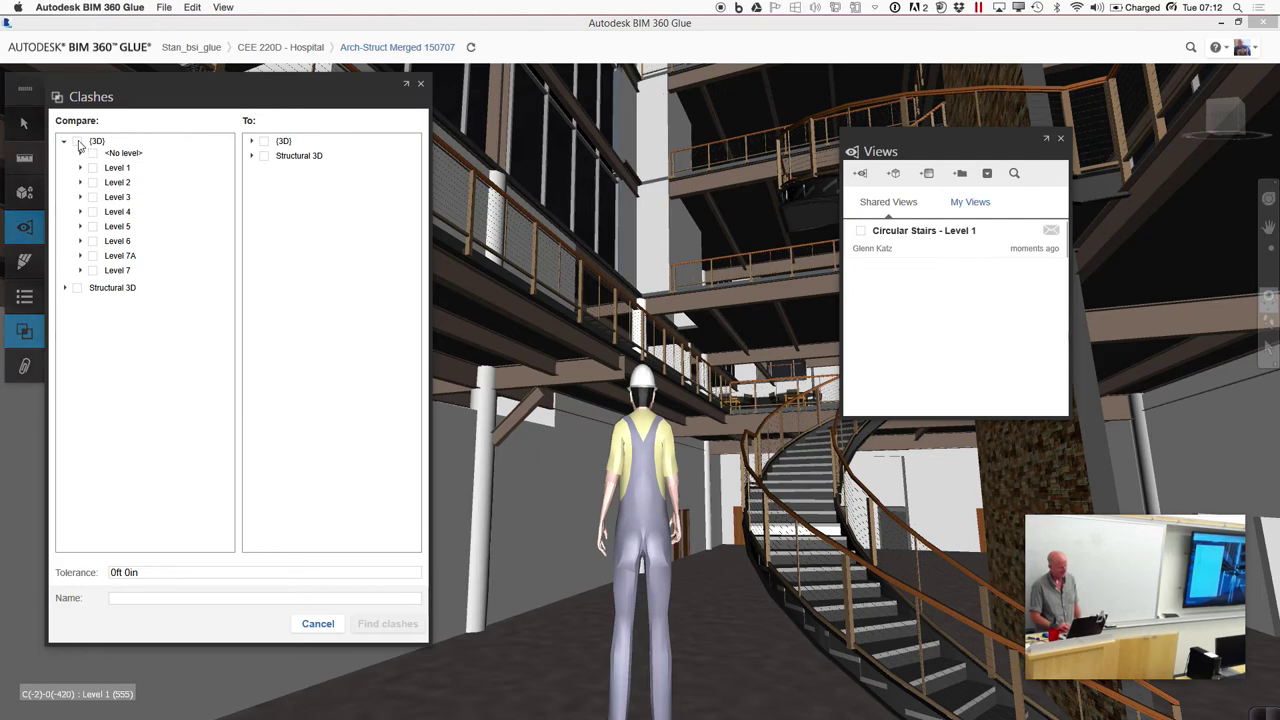
click(93, 168)
click(252, 156)
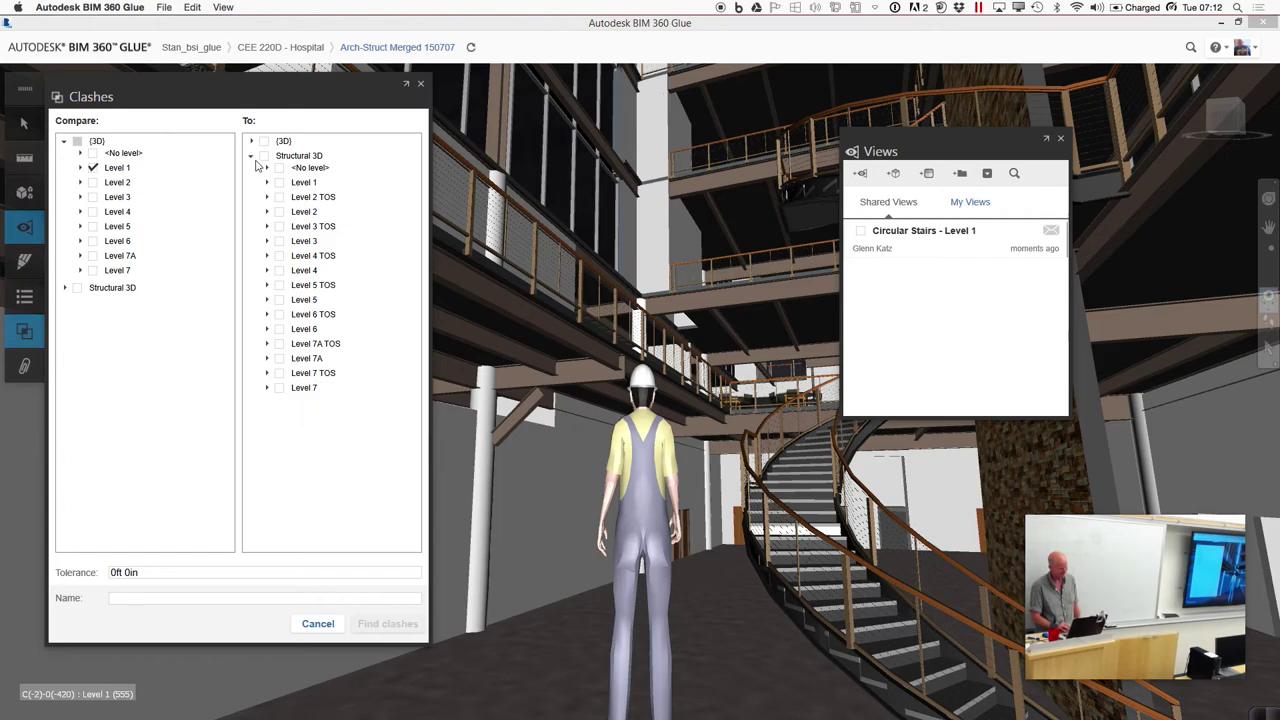
click(279, 183)
click(168, 600)
text(Arch vs Structural)
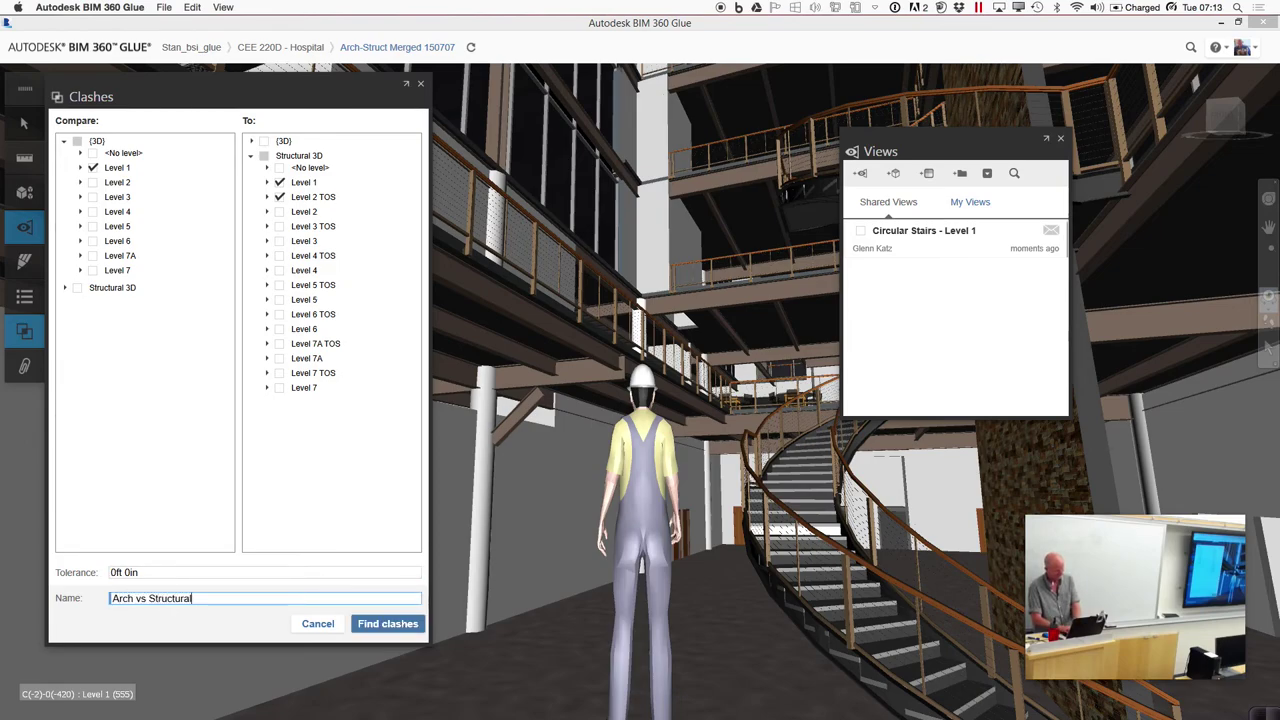
Run the clash test and group its 1967 clashes as (3D) vs All Models
click(368, 626)
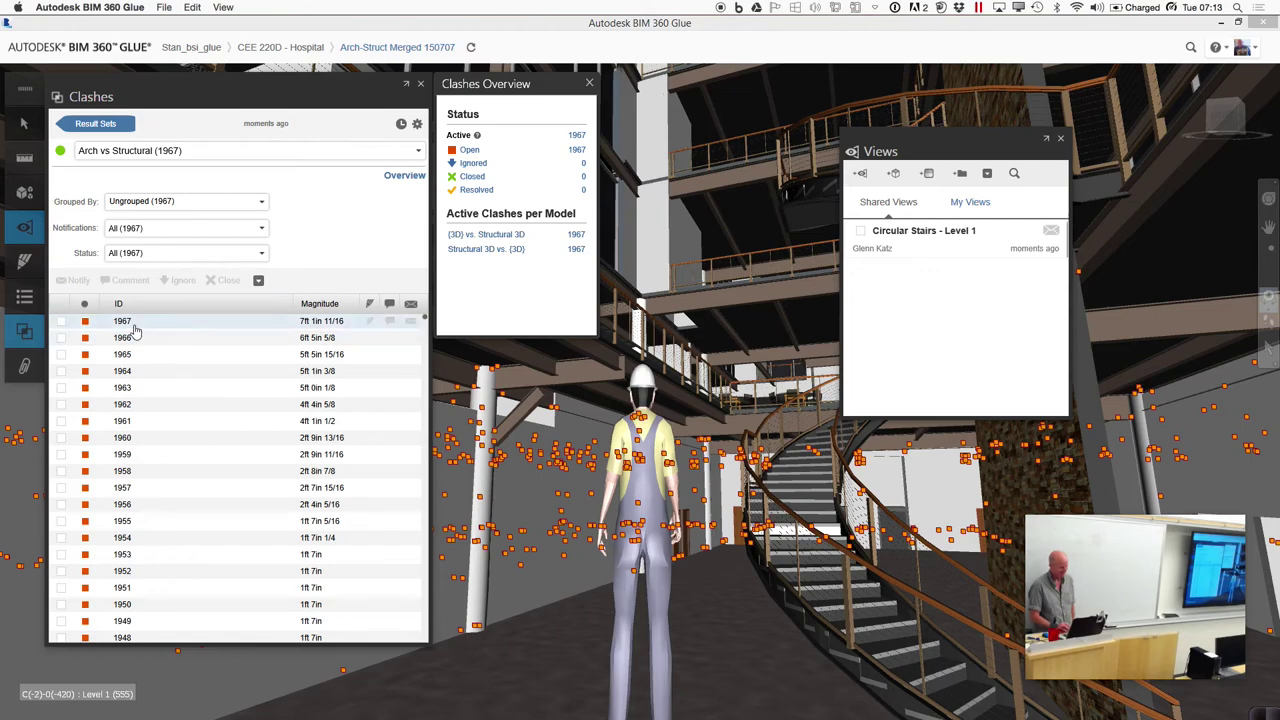
click(230, 203)
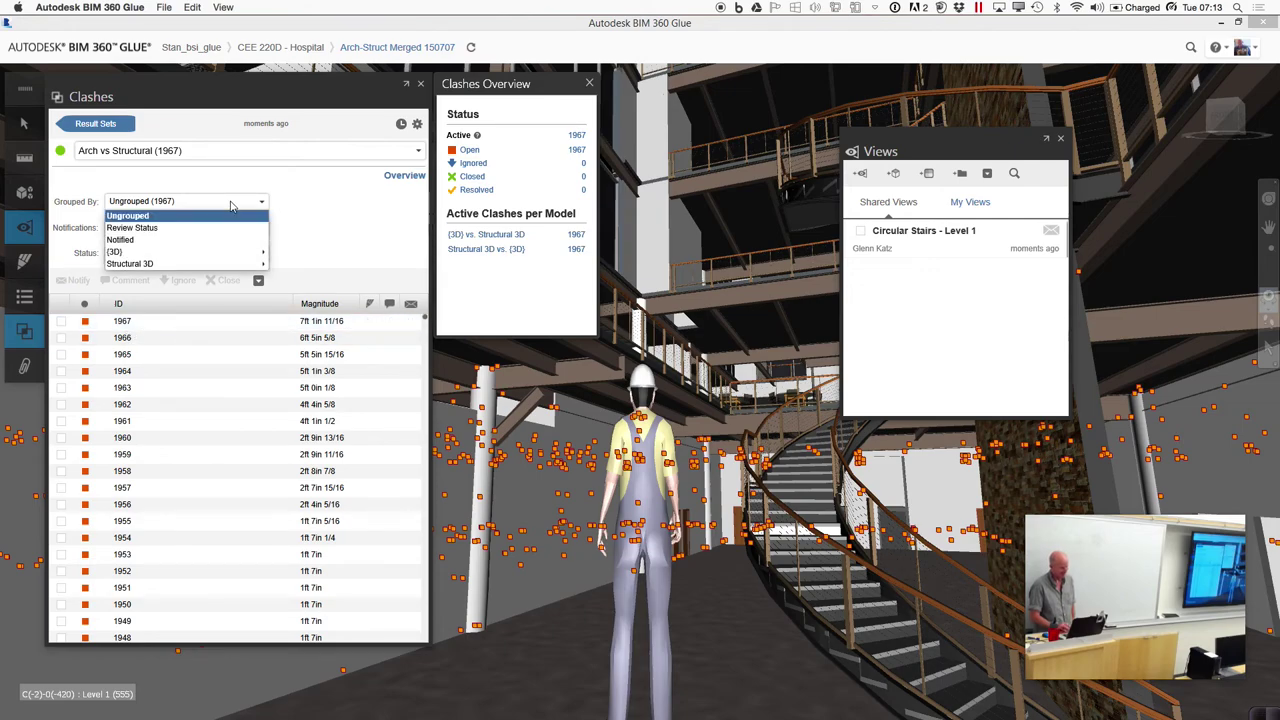
click(165, 262)
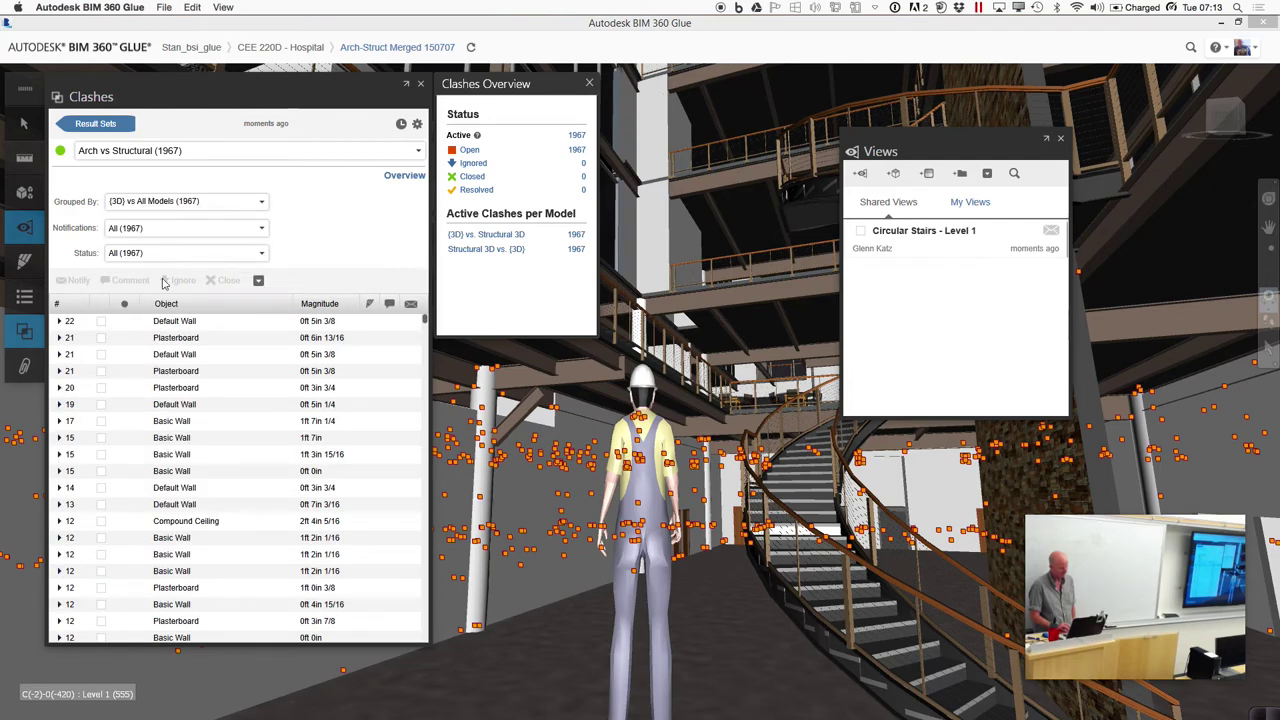
Inspect the Default Wall clash involving 21 objects
click(175, 355)
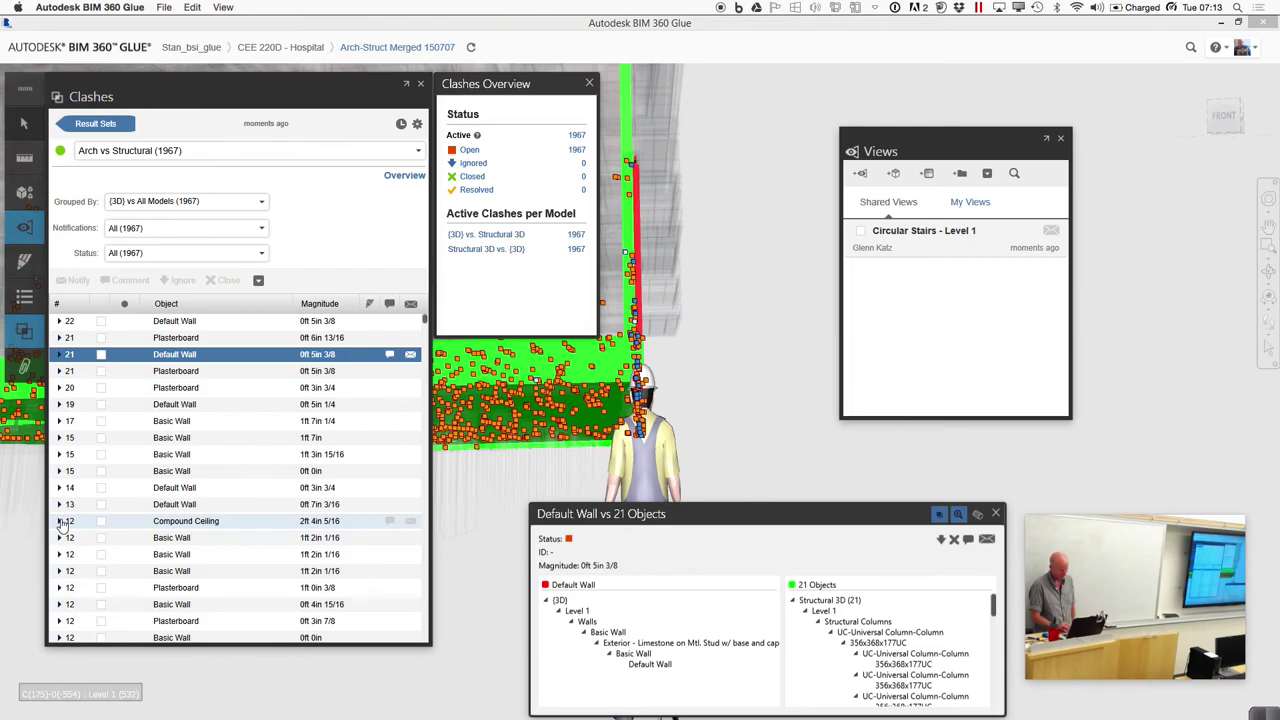
Inspect the Compound Ceiling clash with its 12 conflicting 356x368x177UC columns
click(185, 523)
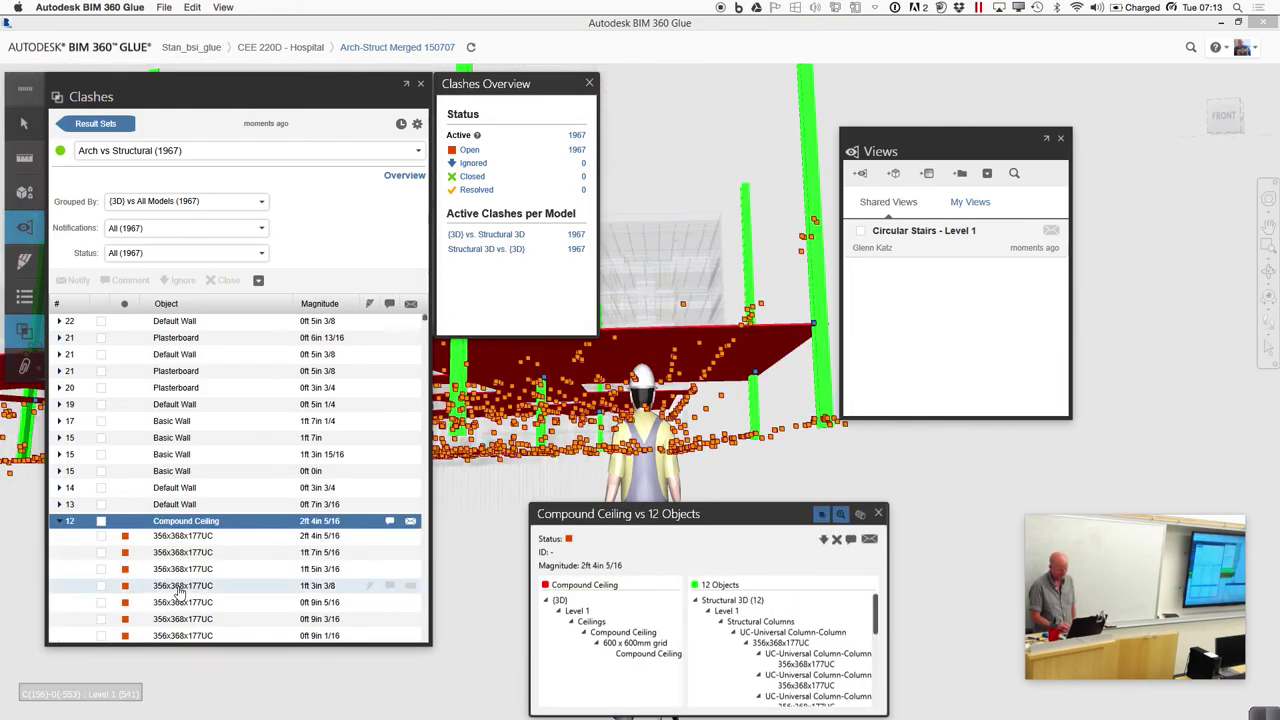